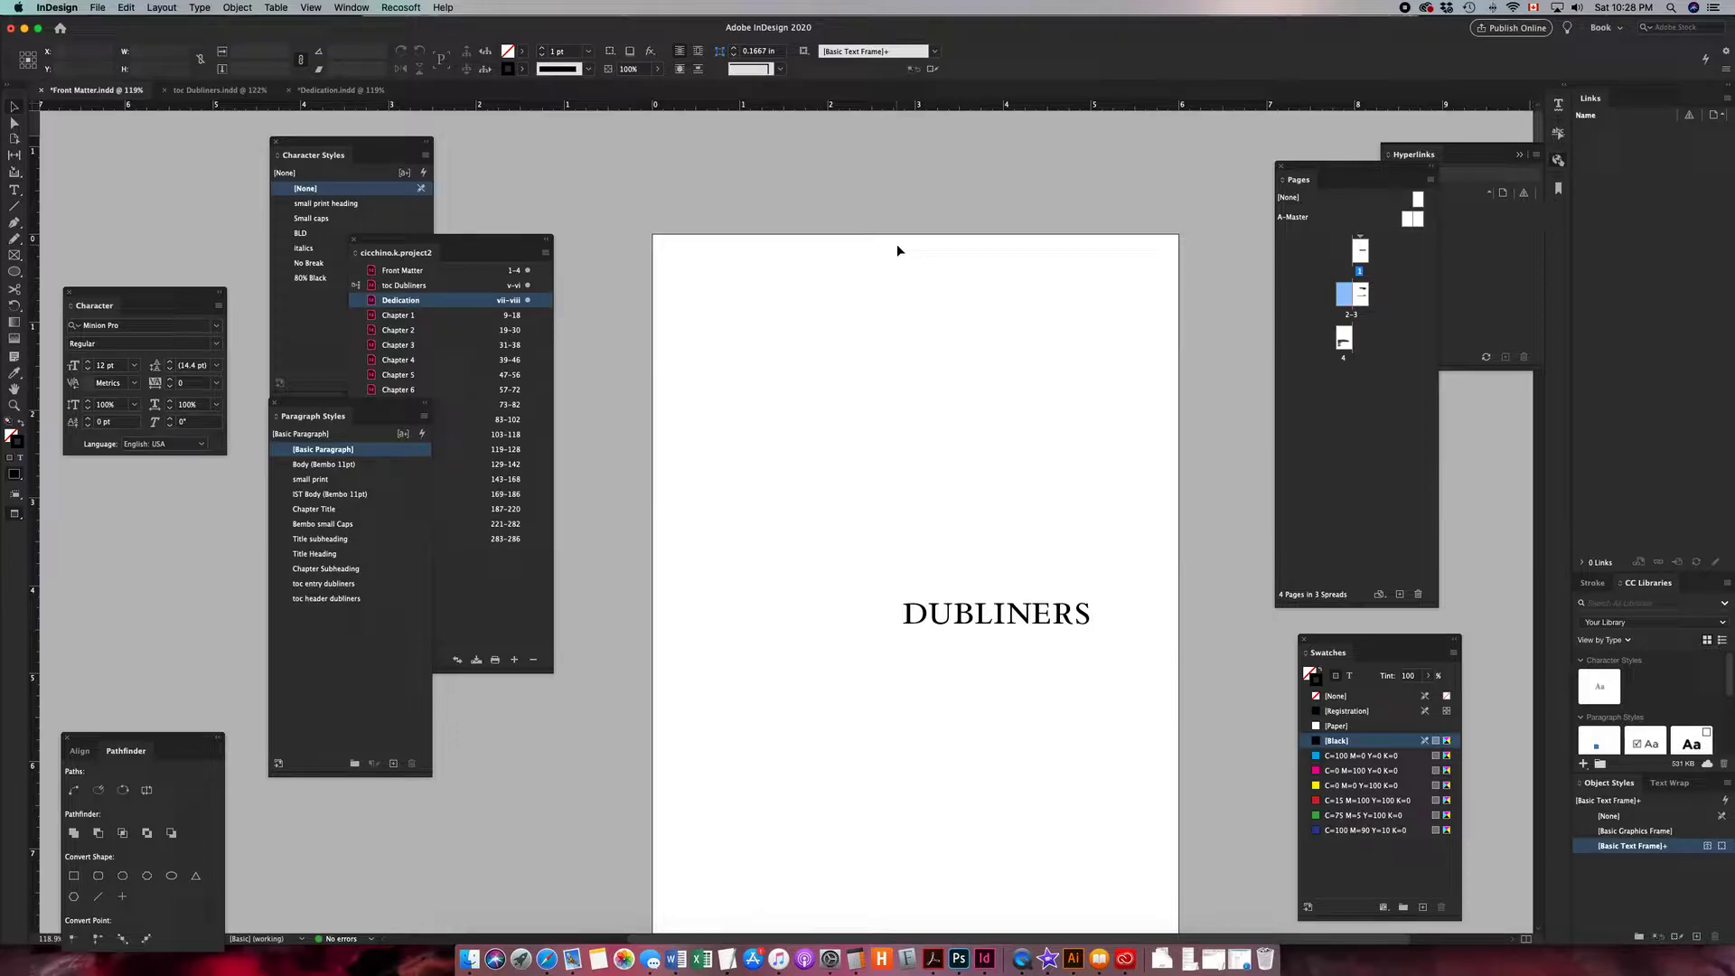
- Scroll around the Front Matter document to review the title and copyright pages
{"action": "scroll", "coordinate": [921, 329], "scroll_direction": "right", "scroll_amount": 5}
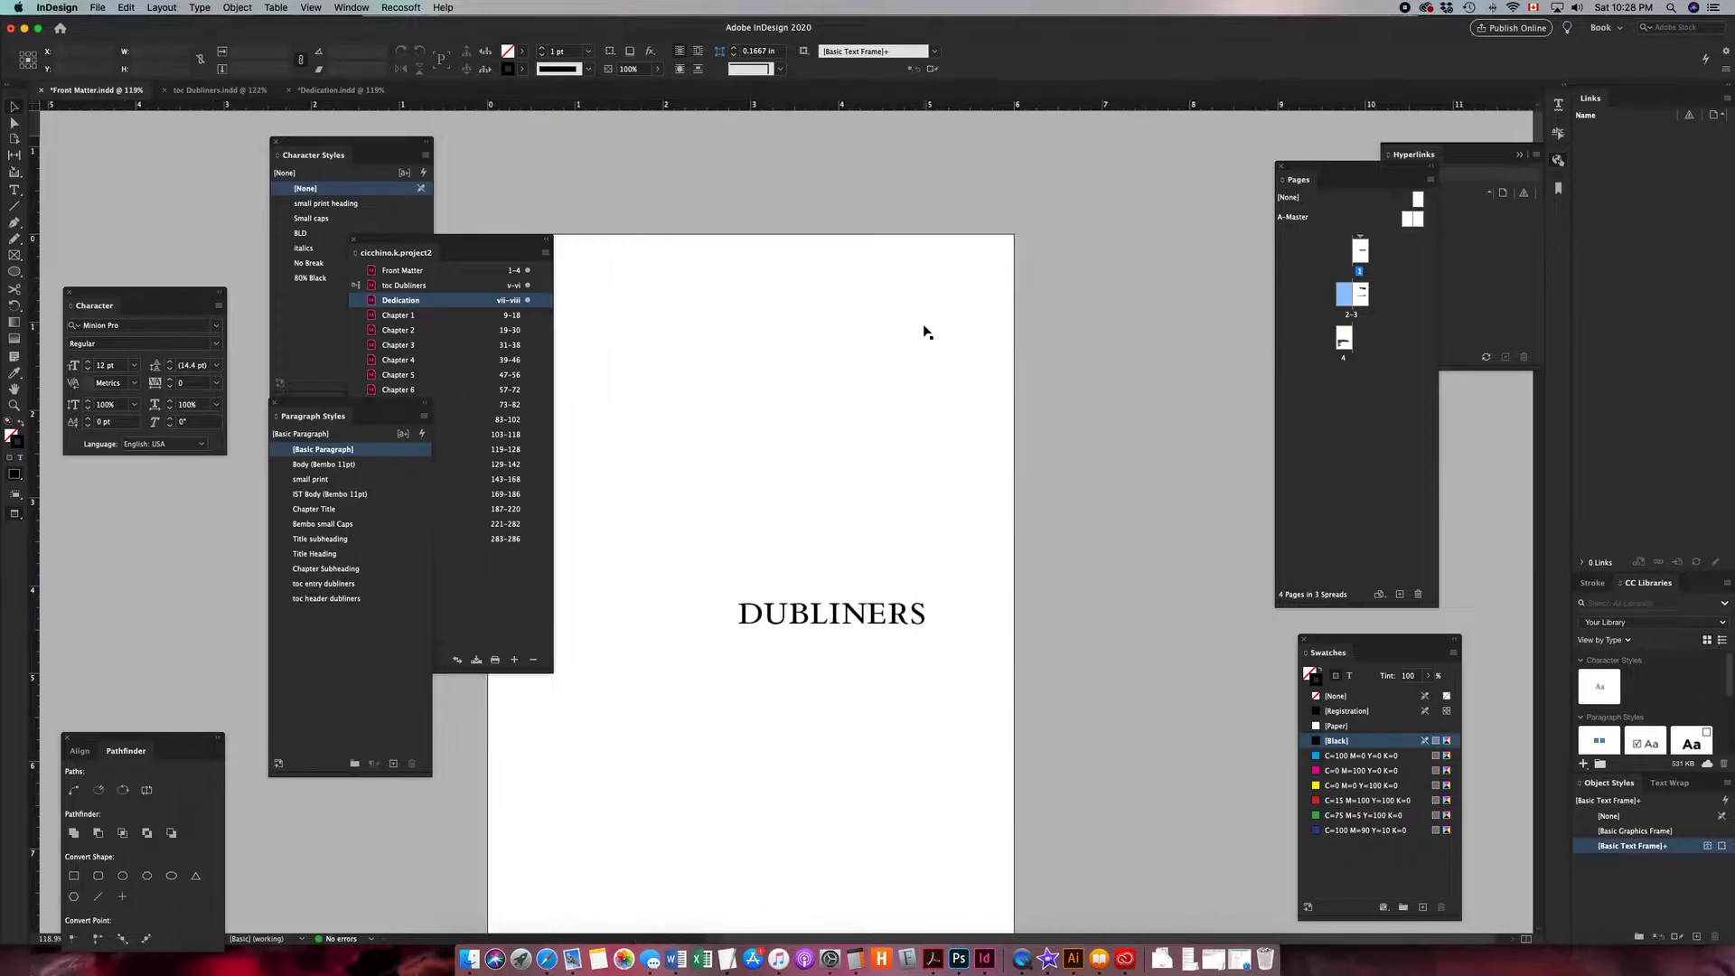
{"action": "scroll", "coordinate": [978, 360], "scroll_direction": "left", "scroll_amount": 4}
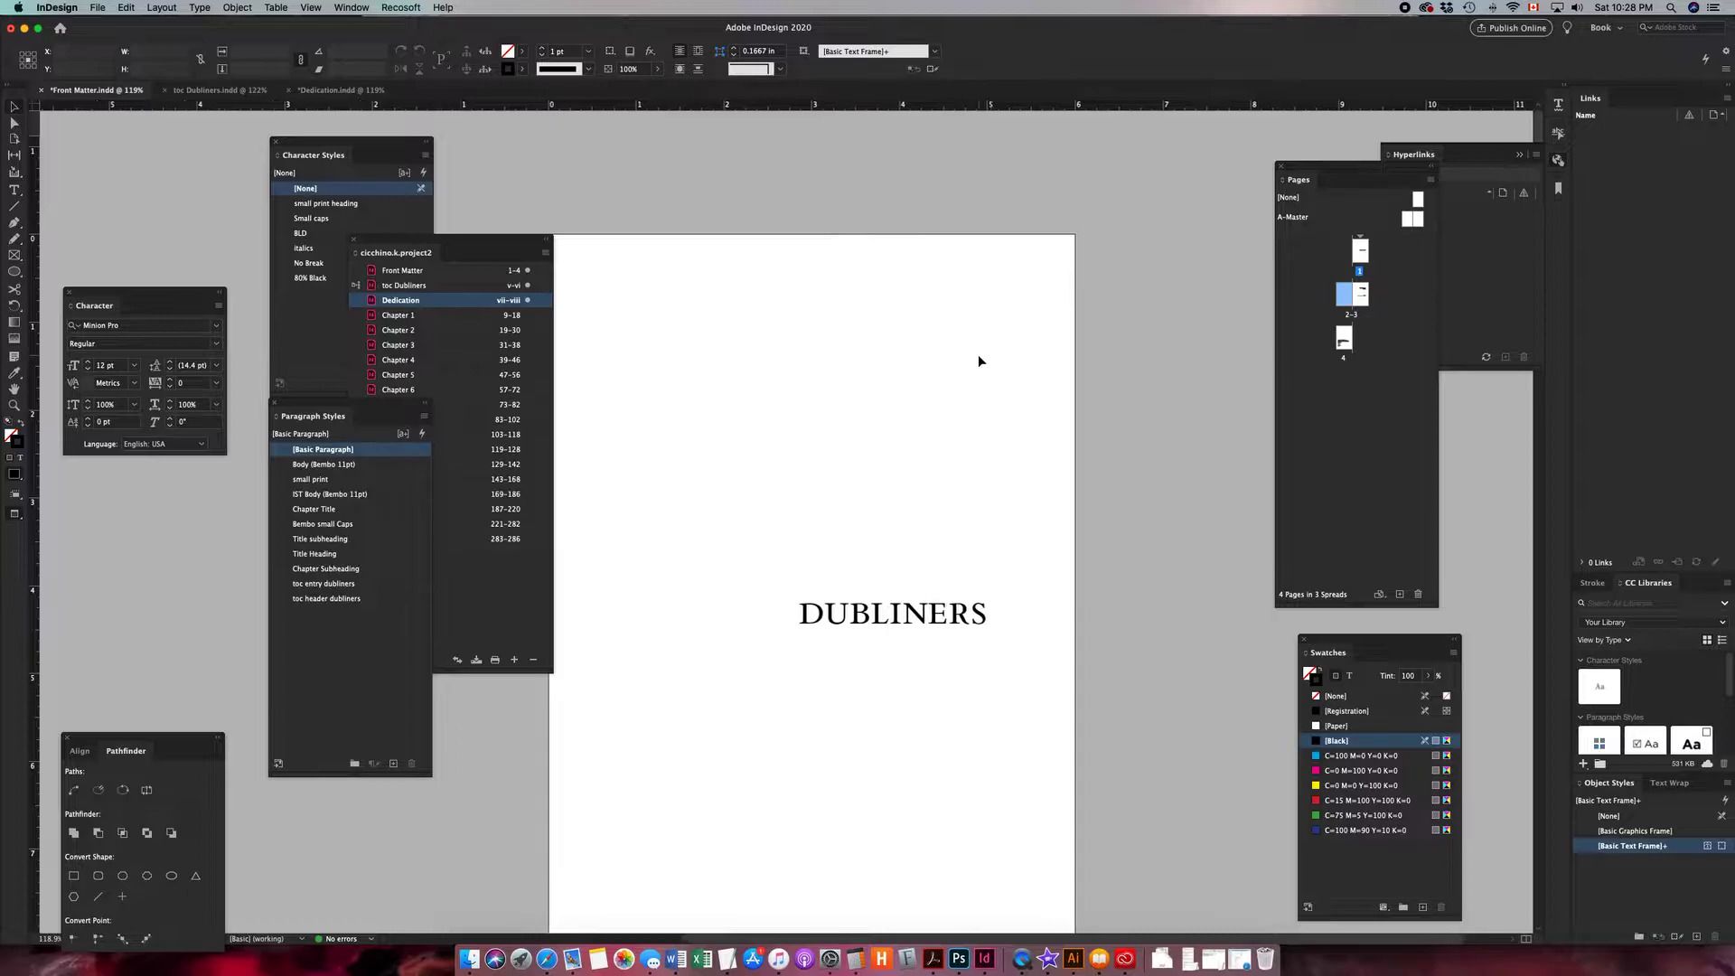
{"action": "scroll", "coordinate": [978, 355], "scroll_direction": "left", "scroll_amount": 1}
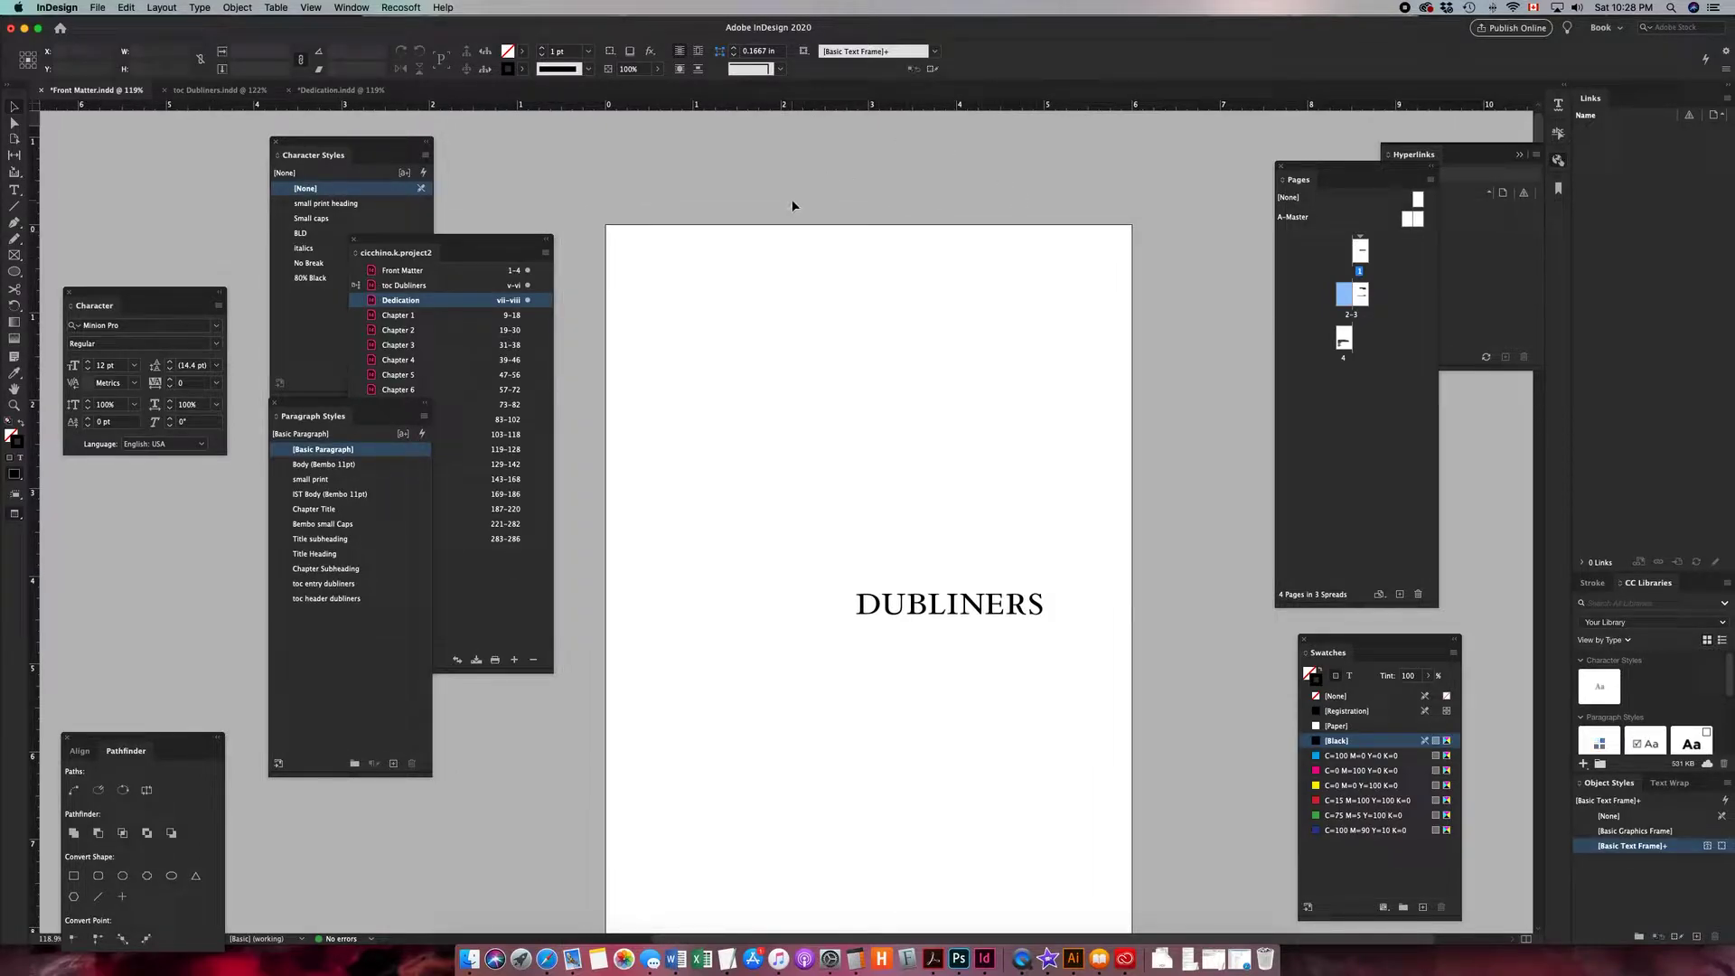
{"action": "scroll", "coordinate": [864, 404], "scroll_direction": "down", "scroll_amount": 1}
{"action": "scroll", "coordinate": [861, 402], "scroll_direction": "down", "scroll_amount": 3}
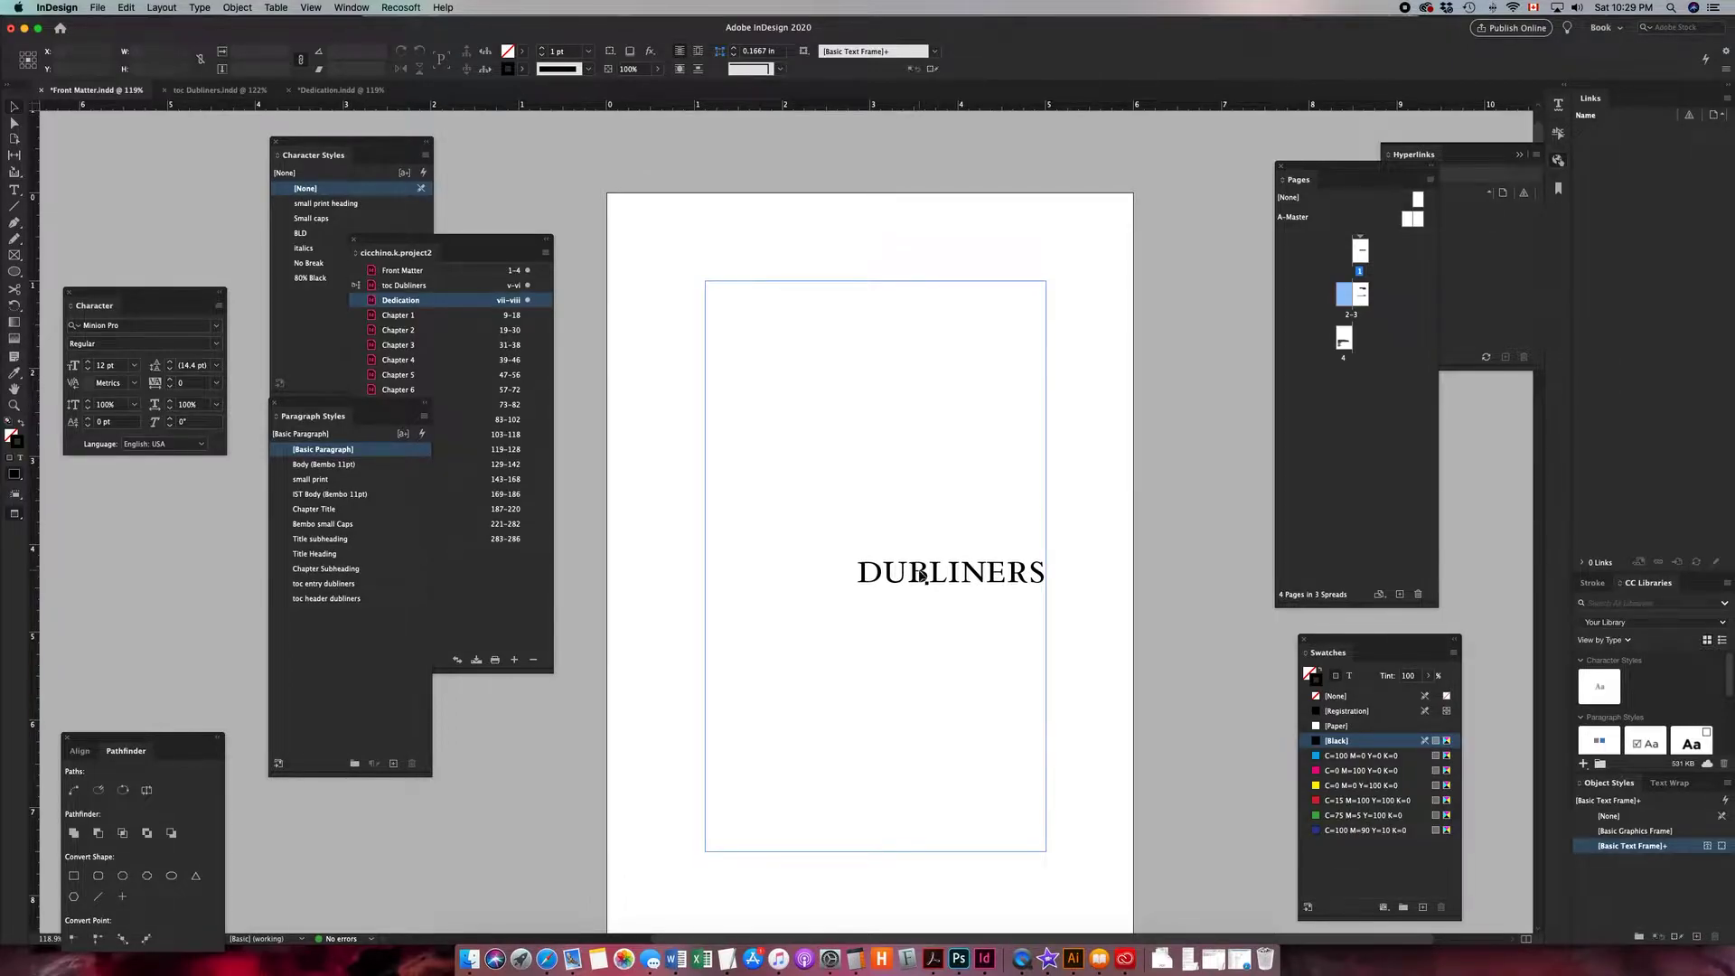
{"action": "scroll", "coordinate": [920, 575], "scroll_direction": "down", "scroll_amount": 10}
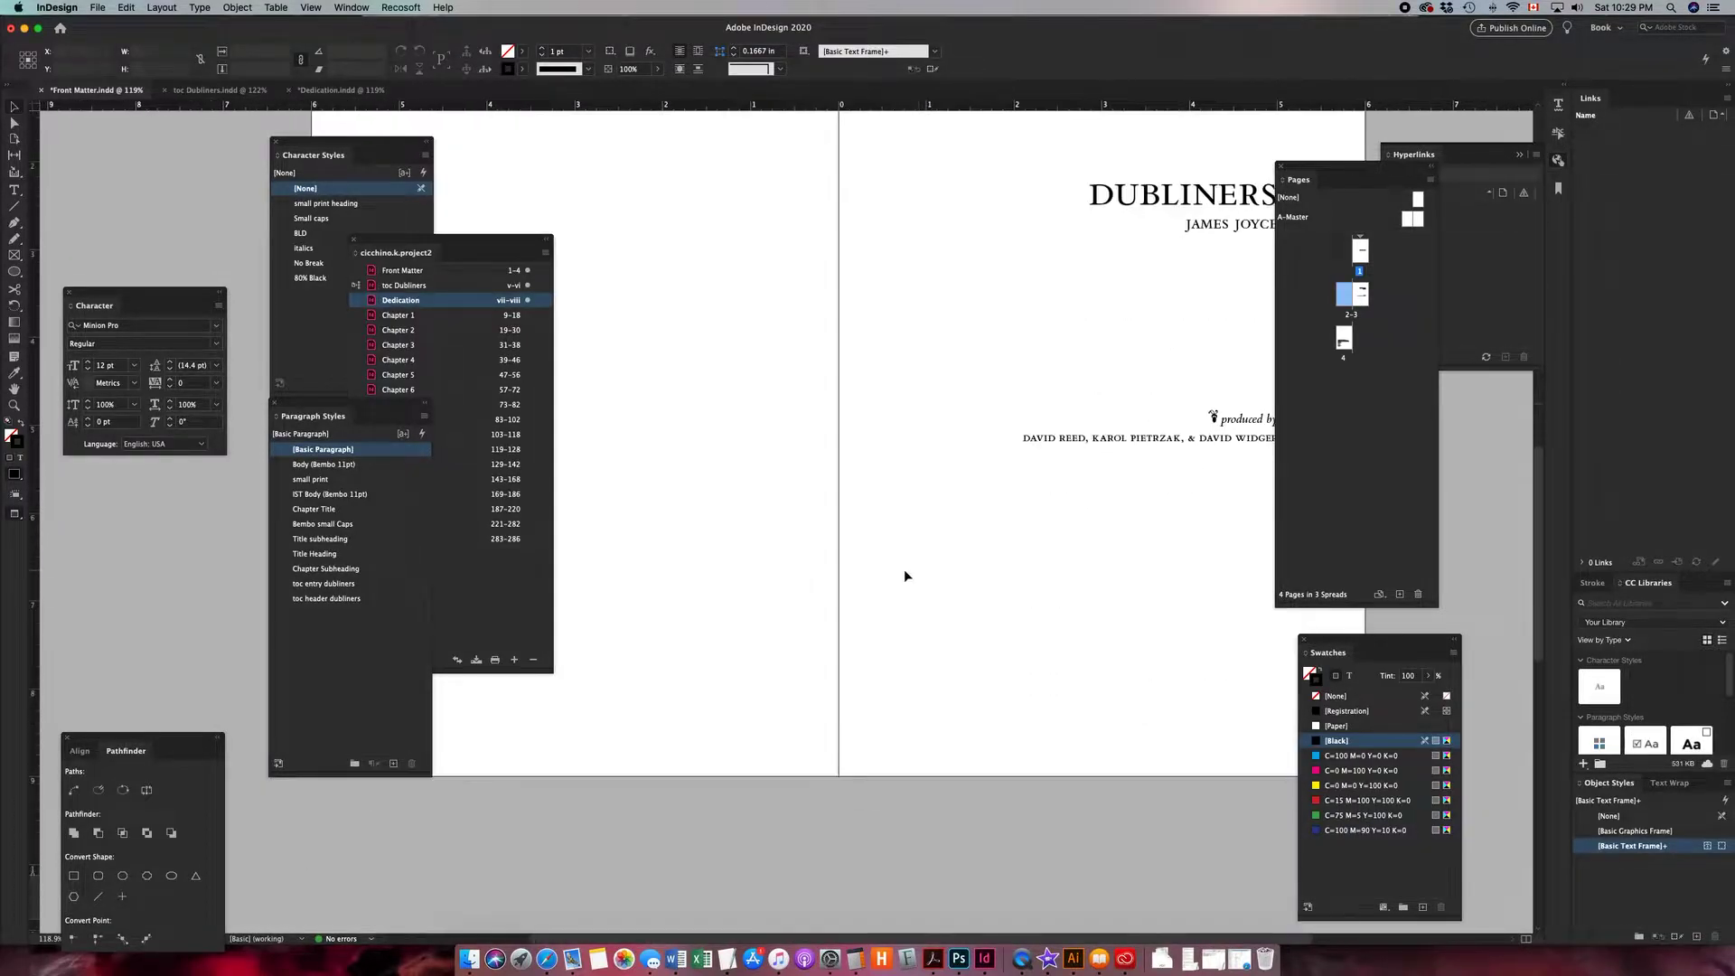
{"action": "scroll", "coordinate": [837, 575], "scroll_direction": "down", "scroll_amount": 10}
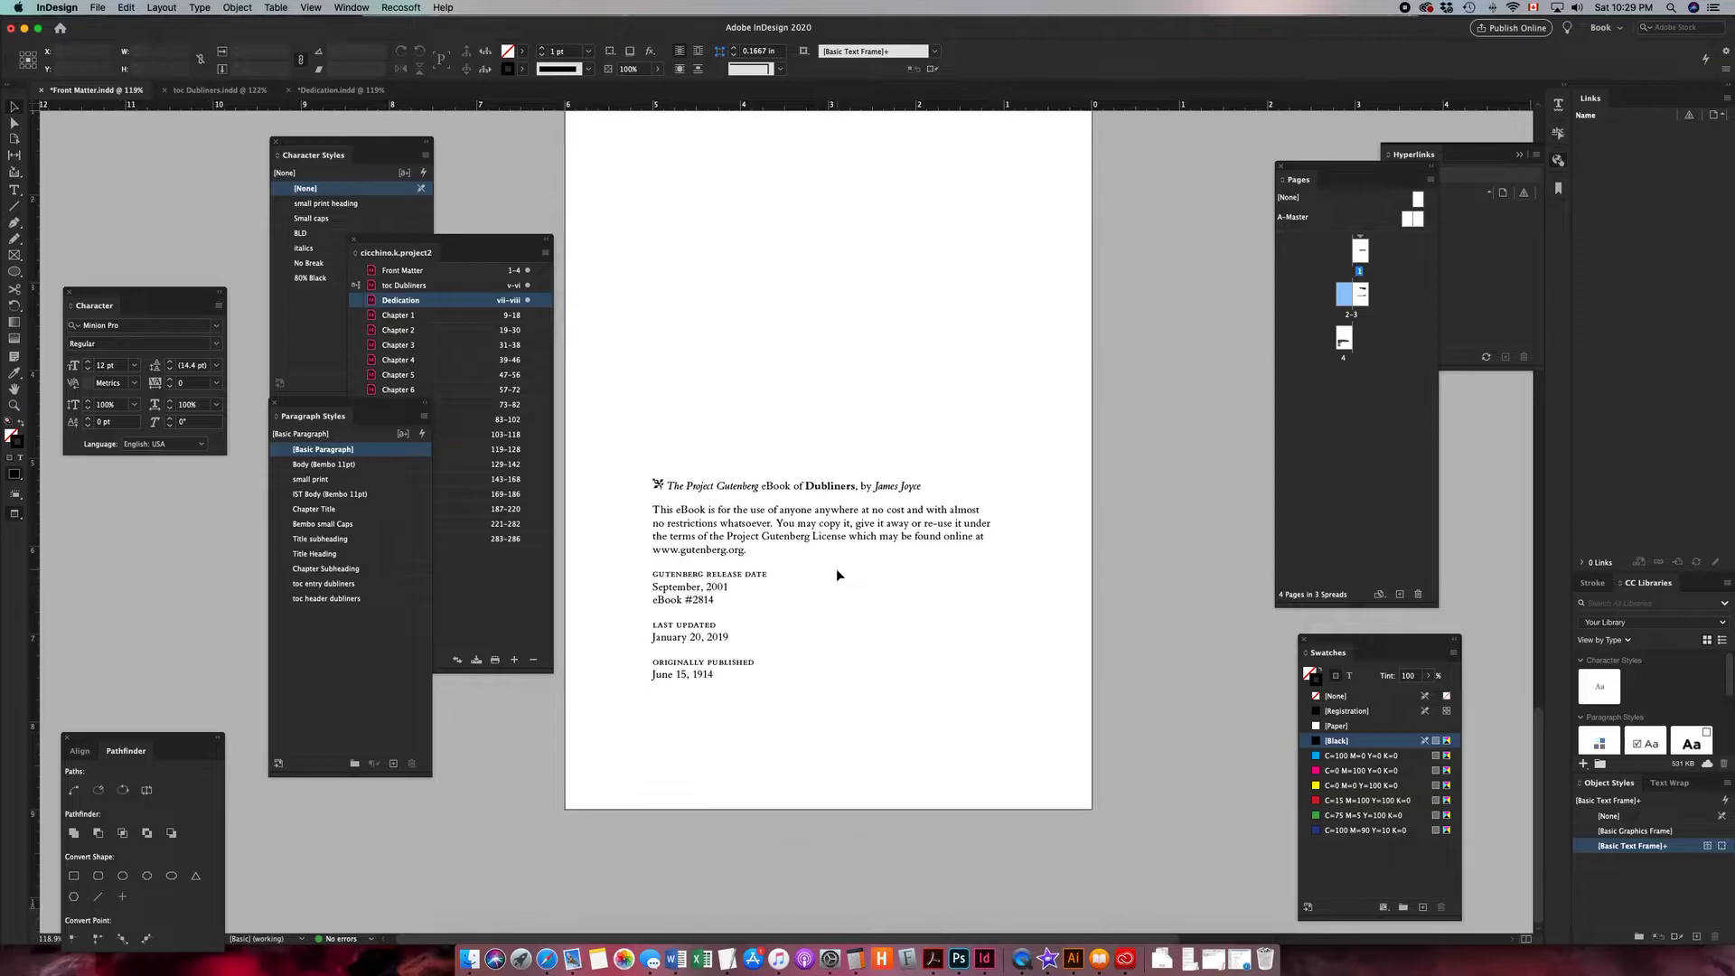
{"action": "scroll", "coordinate": [748, 572], "scroll_direction": "up", "scroll_amount": 15}
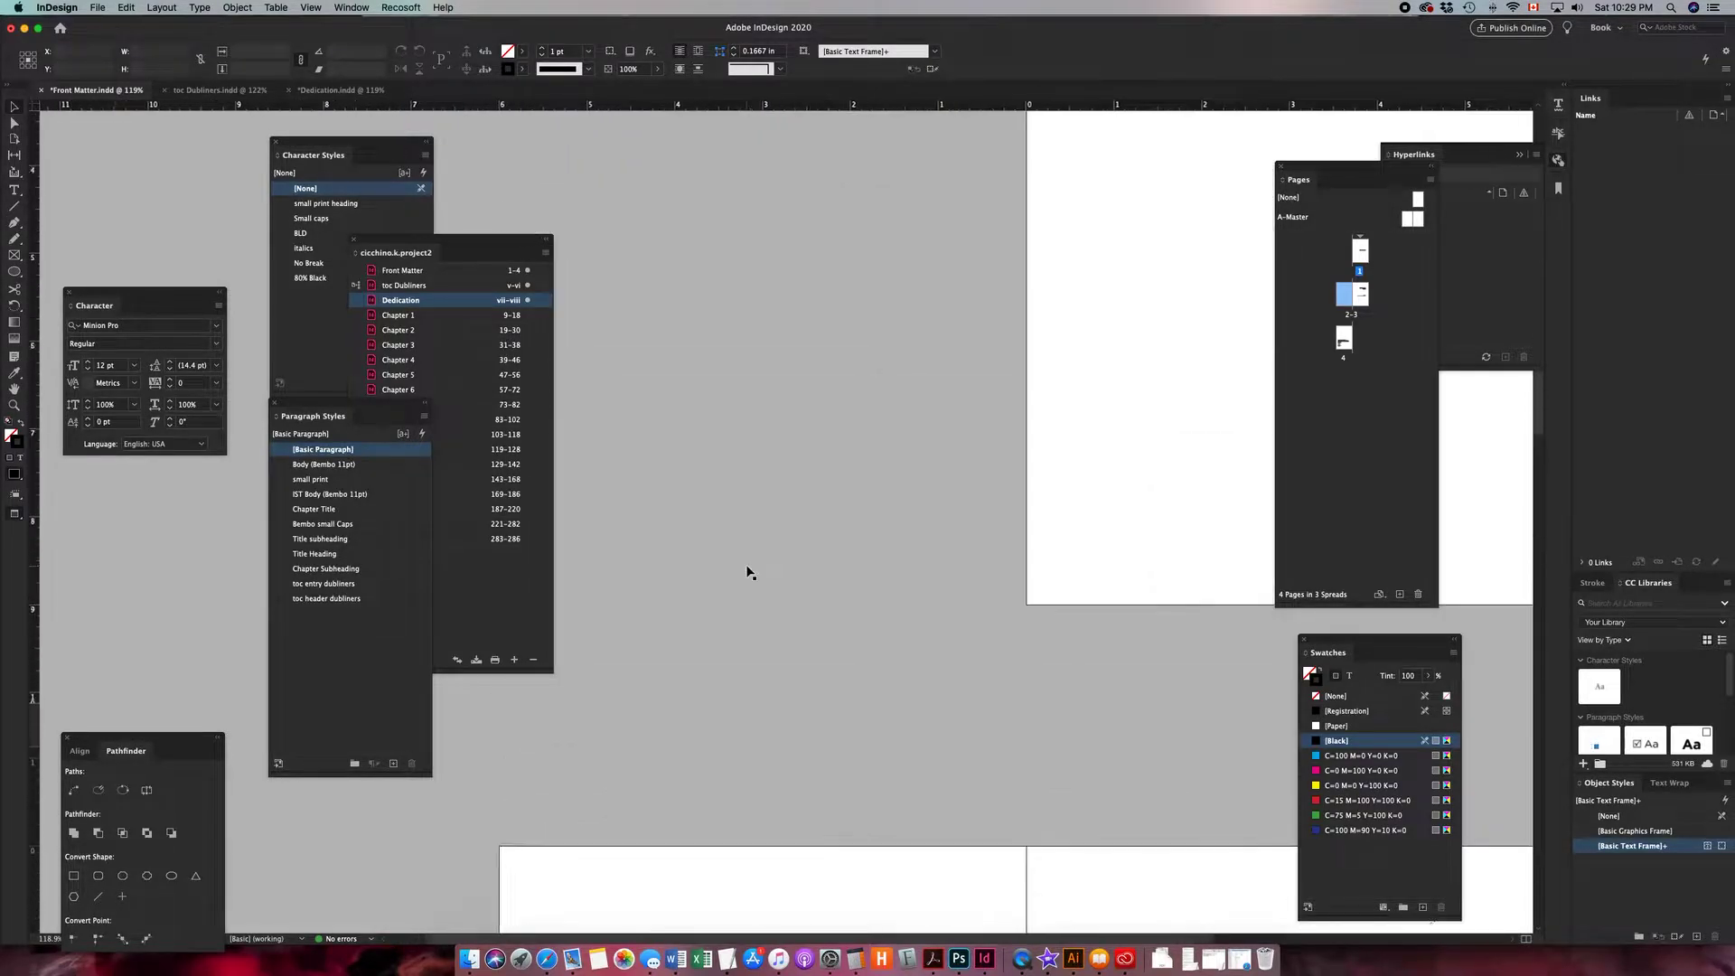
{"action": "scroll", "coordinate": [747, 572], "scroll_direction": "right", "scroll_amount": 2}
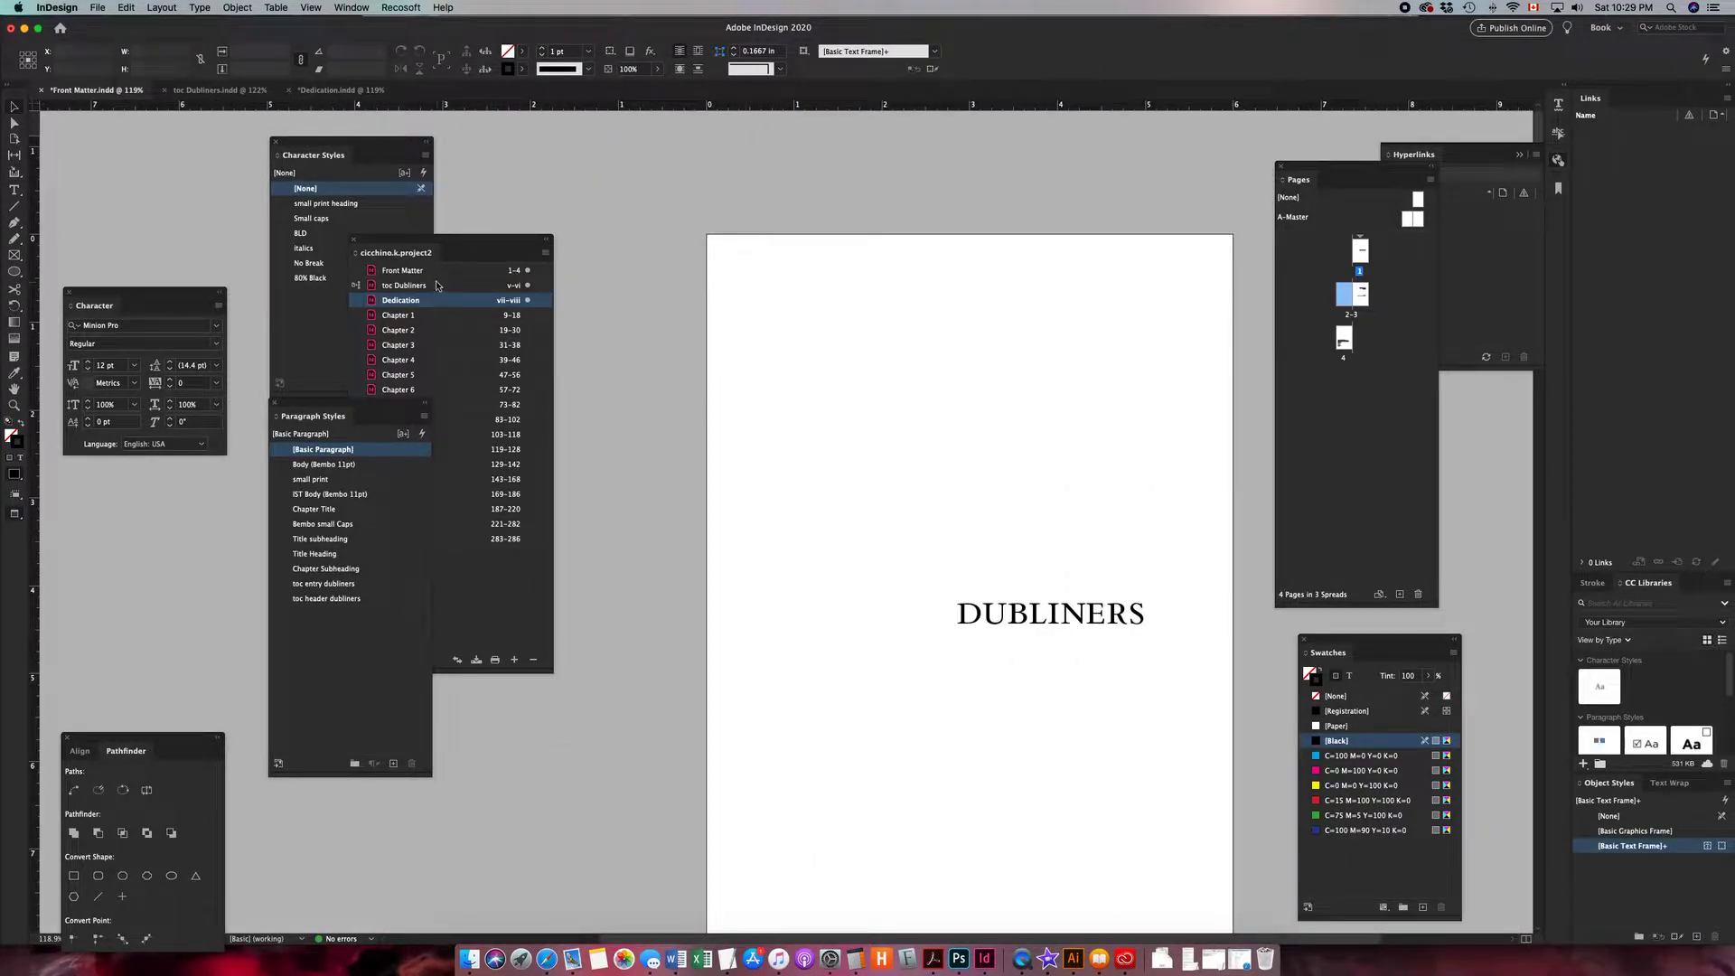
- Dock the Paragraph Styles panel below Character and open the toc Dubliners, Dedication and Front Matter documents from the book
{"action": "left_click_drag", "start_coordinate": [366, 404], "coordinate": [154, 461]}
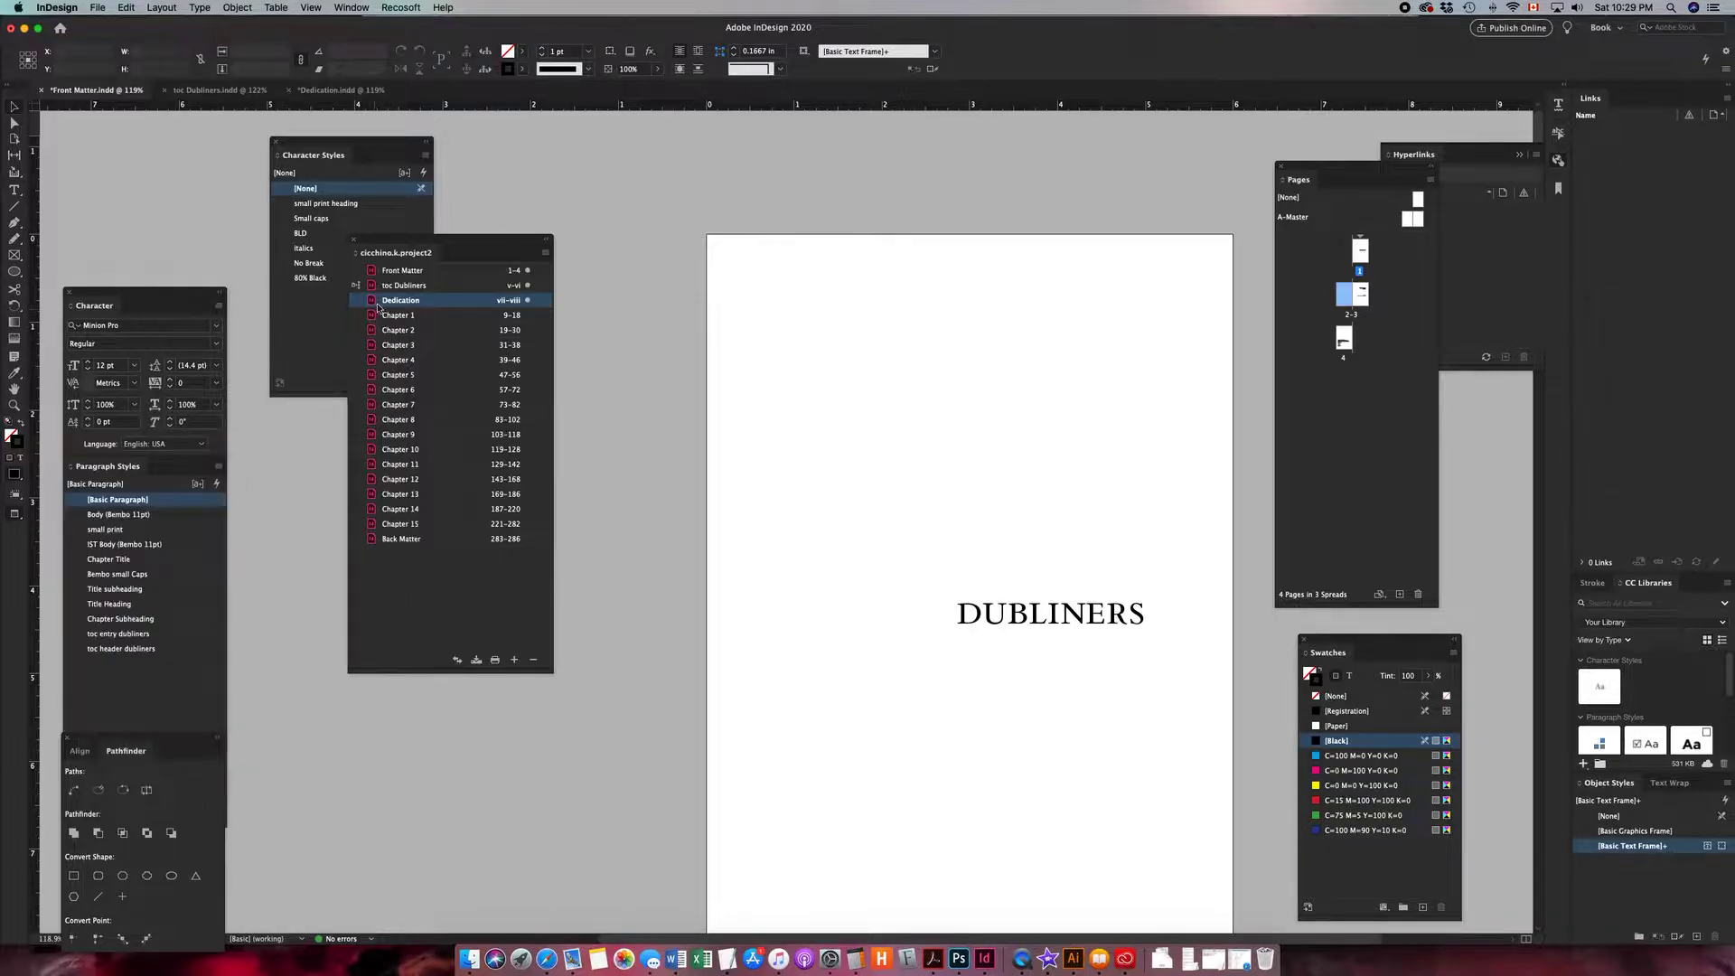
{"action": "left_click", "coordinate": [439, 287]}
{"action": "double_click", "coordinate": [439, 287]}
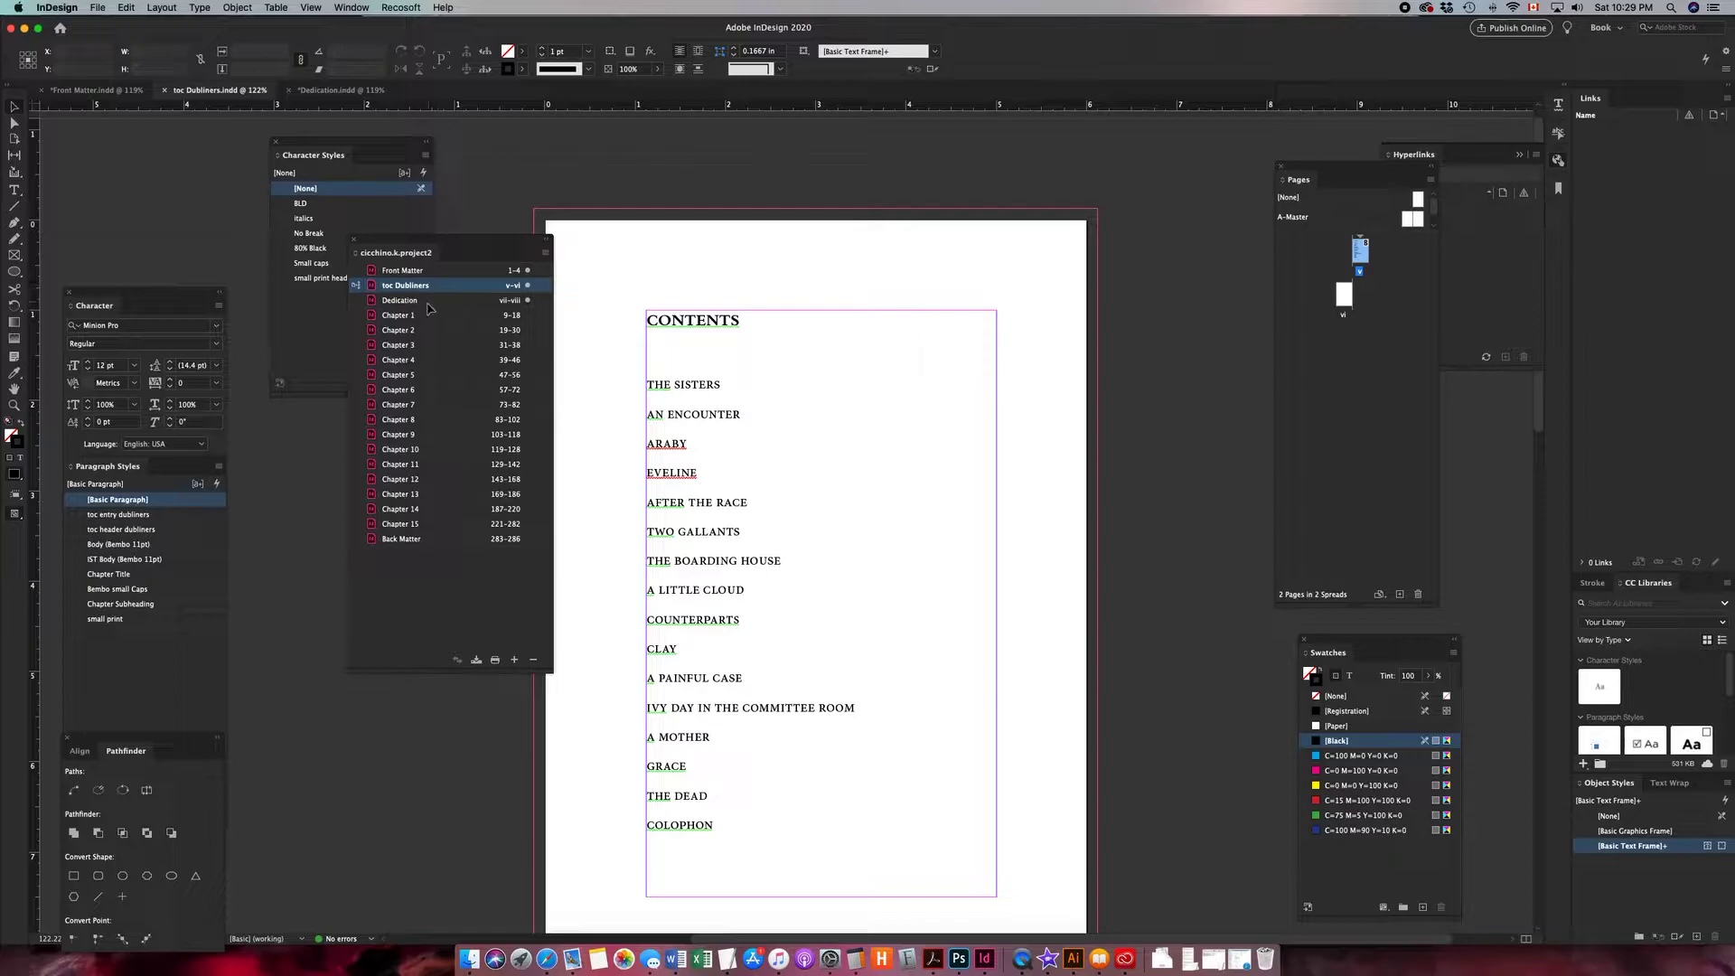
{"action": "double_click", "coordinate": [431, 303]}
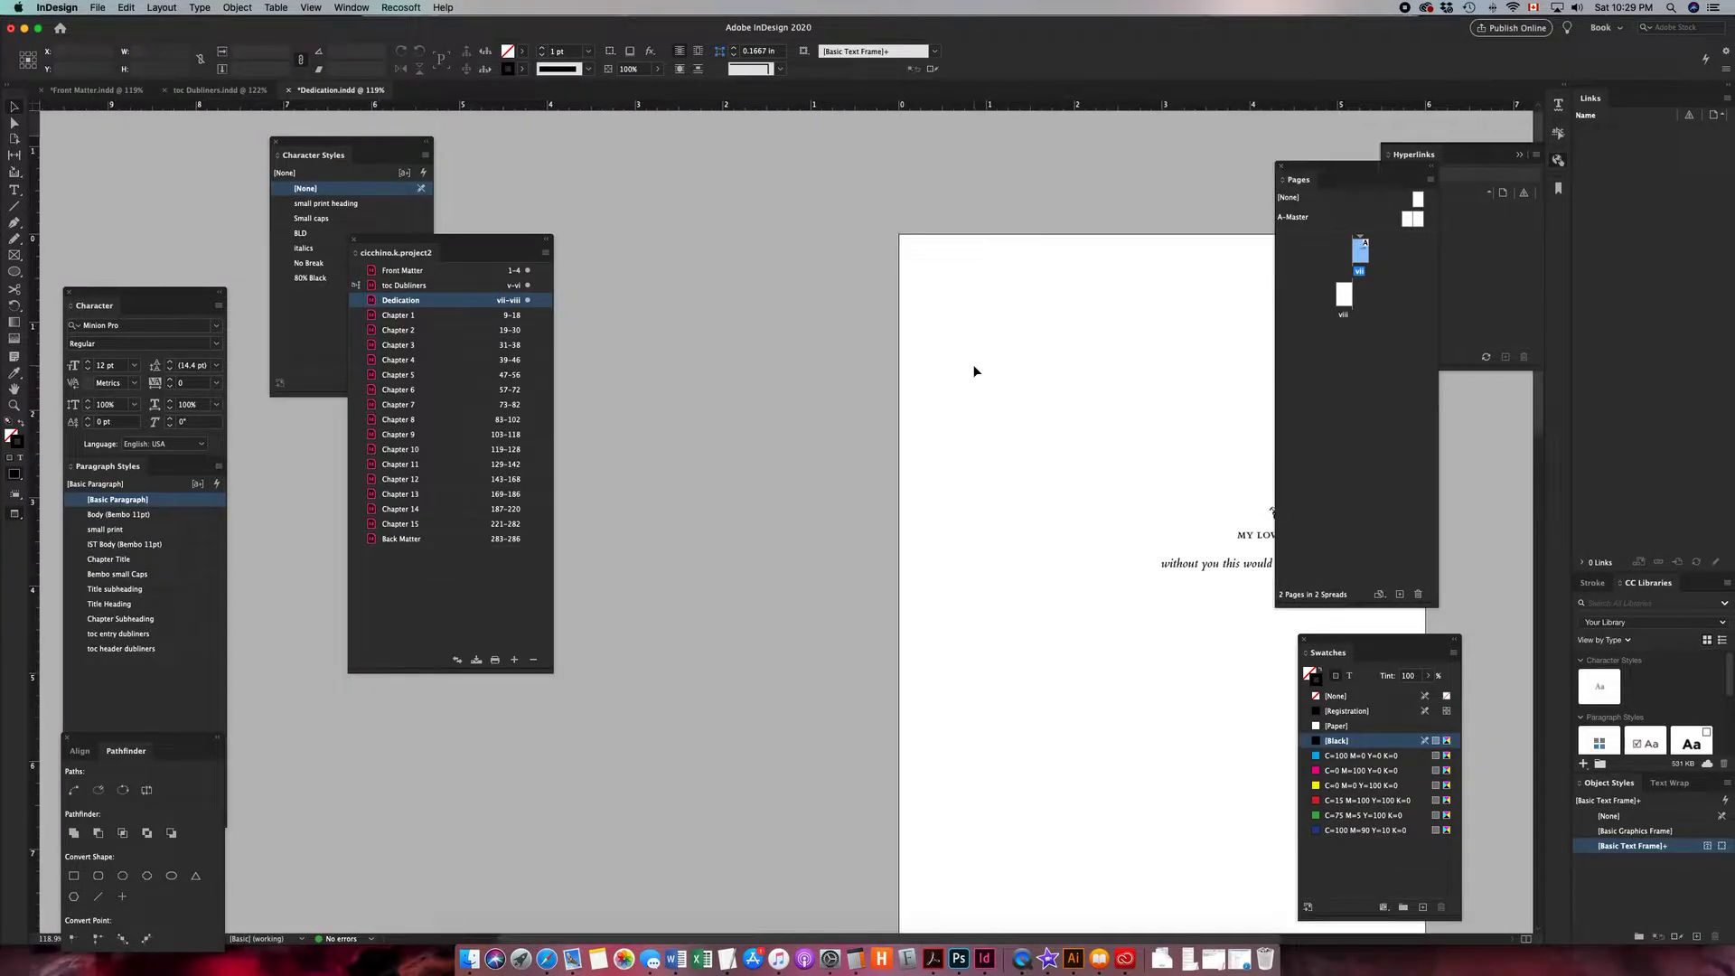
{"action": "double_click", "coordinate": [459, 276]}
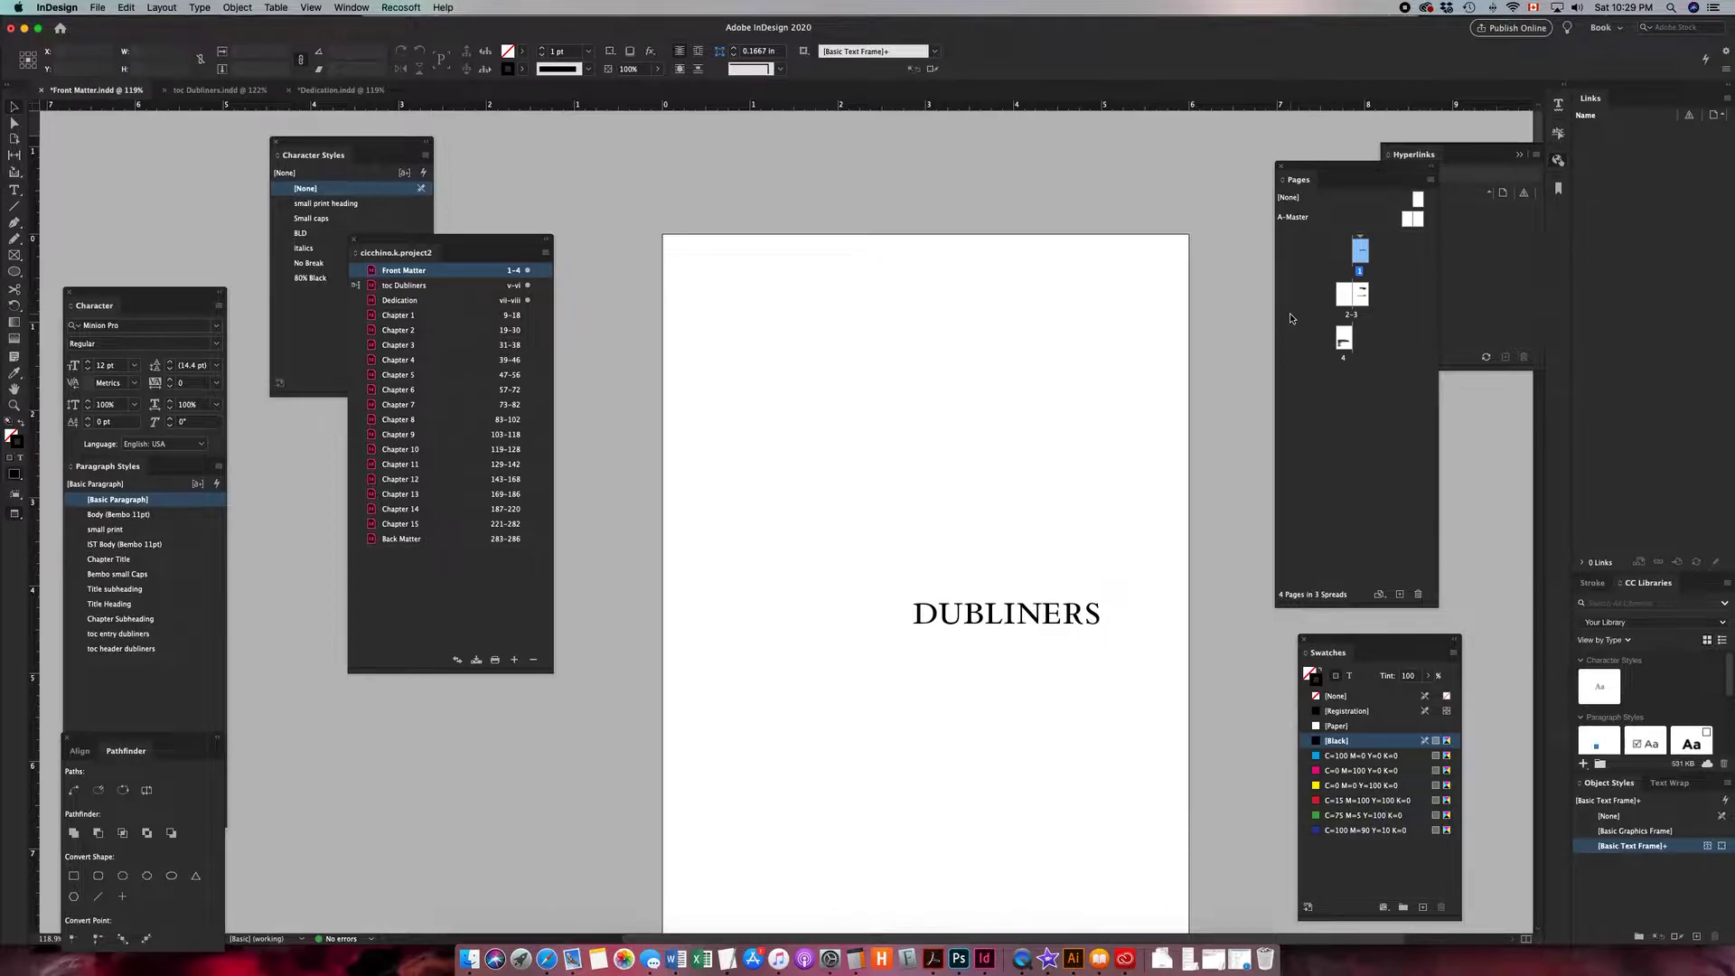
- Browse the Front Matter spreads through the Pages panel to reach the blank first page
{"action": "double_click", "coordinate": [1341, 296]}
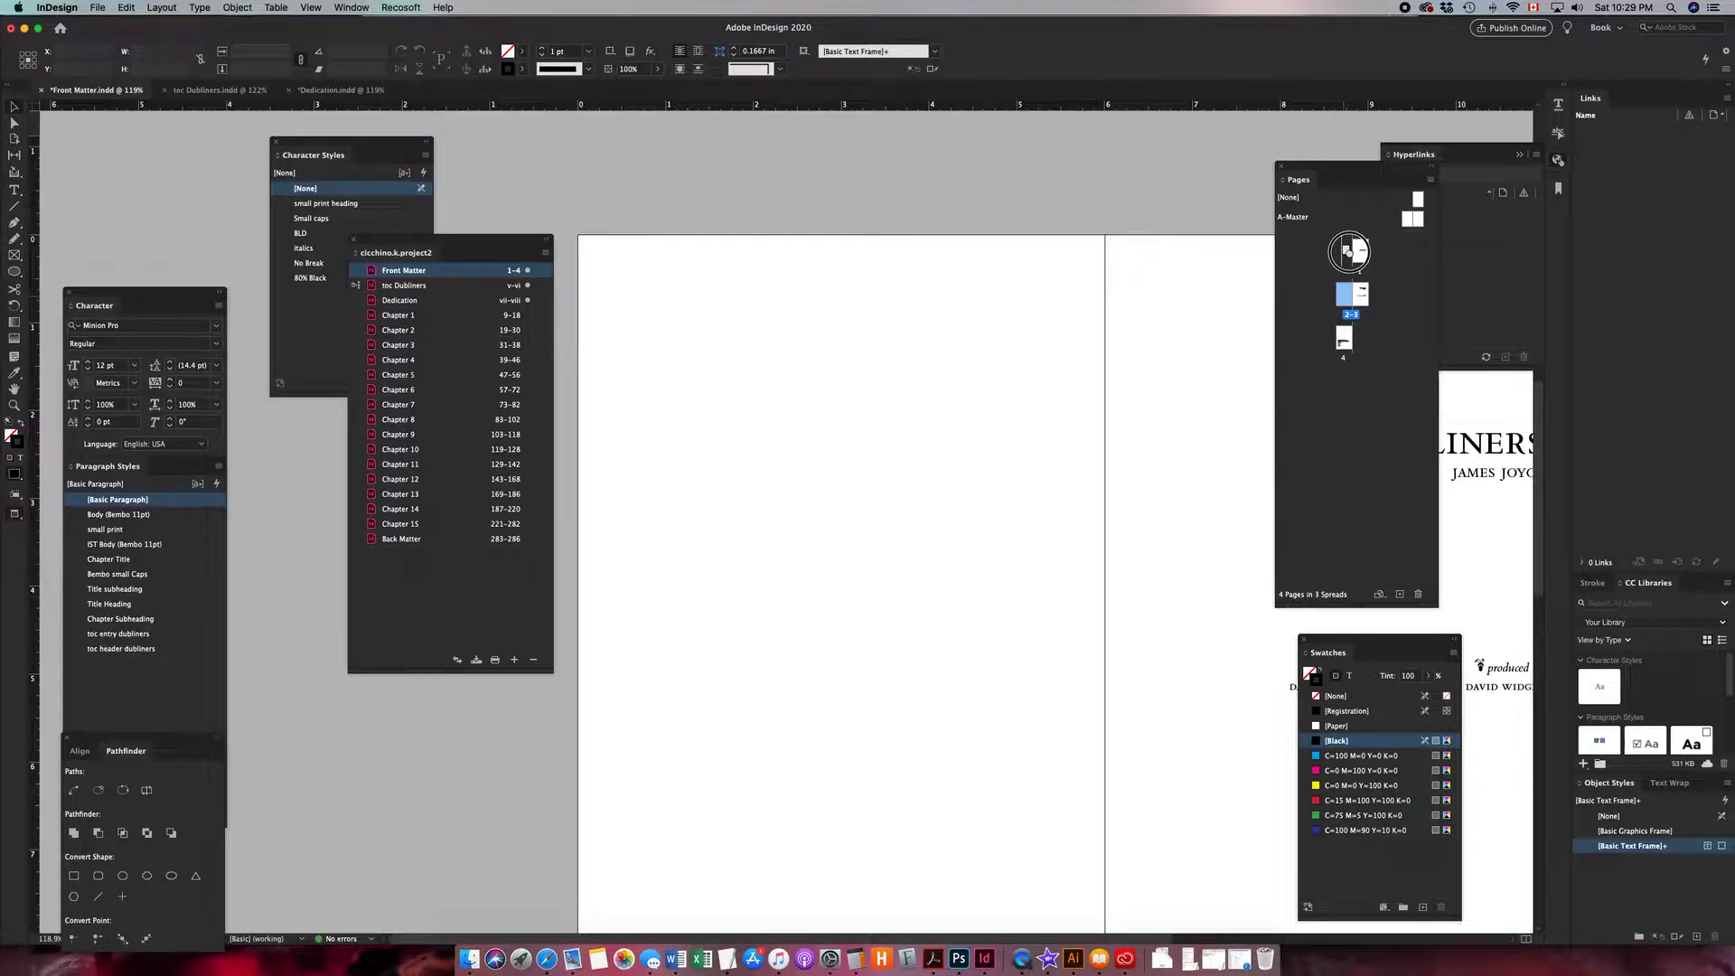
{"action": "double_click", "coordinate": [1348, 252]}
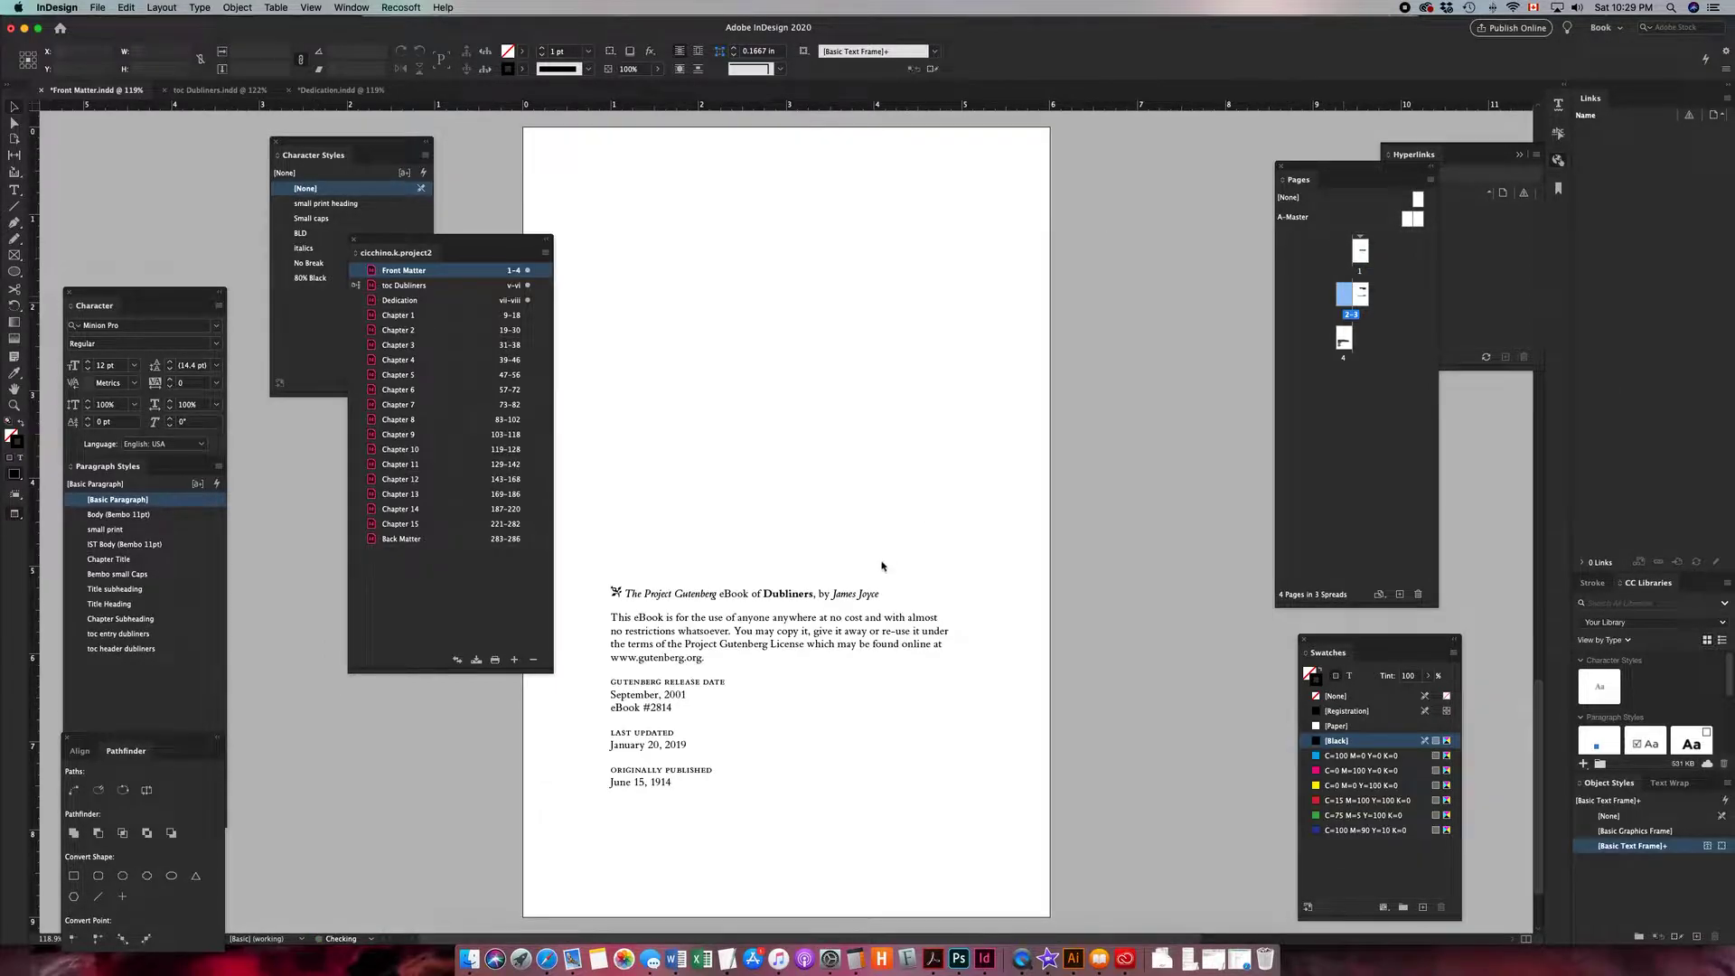
{"action": "left_click_drag", "start_coordinate": [1353, 256], "coordinate": [1353, 254]}
{"action": "scroll", "coordinate": [947, 553], "scroll_direction": "up", "scroll_amount": 15}
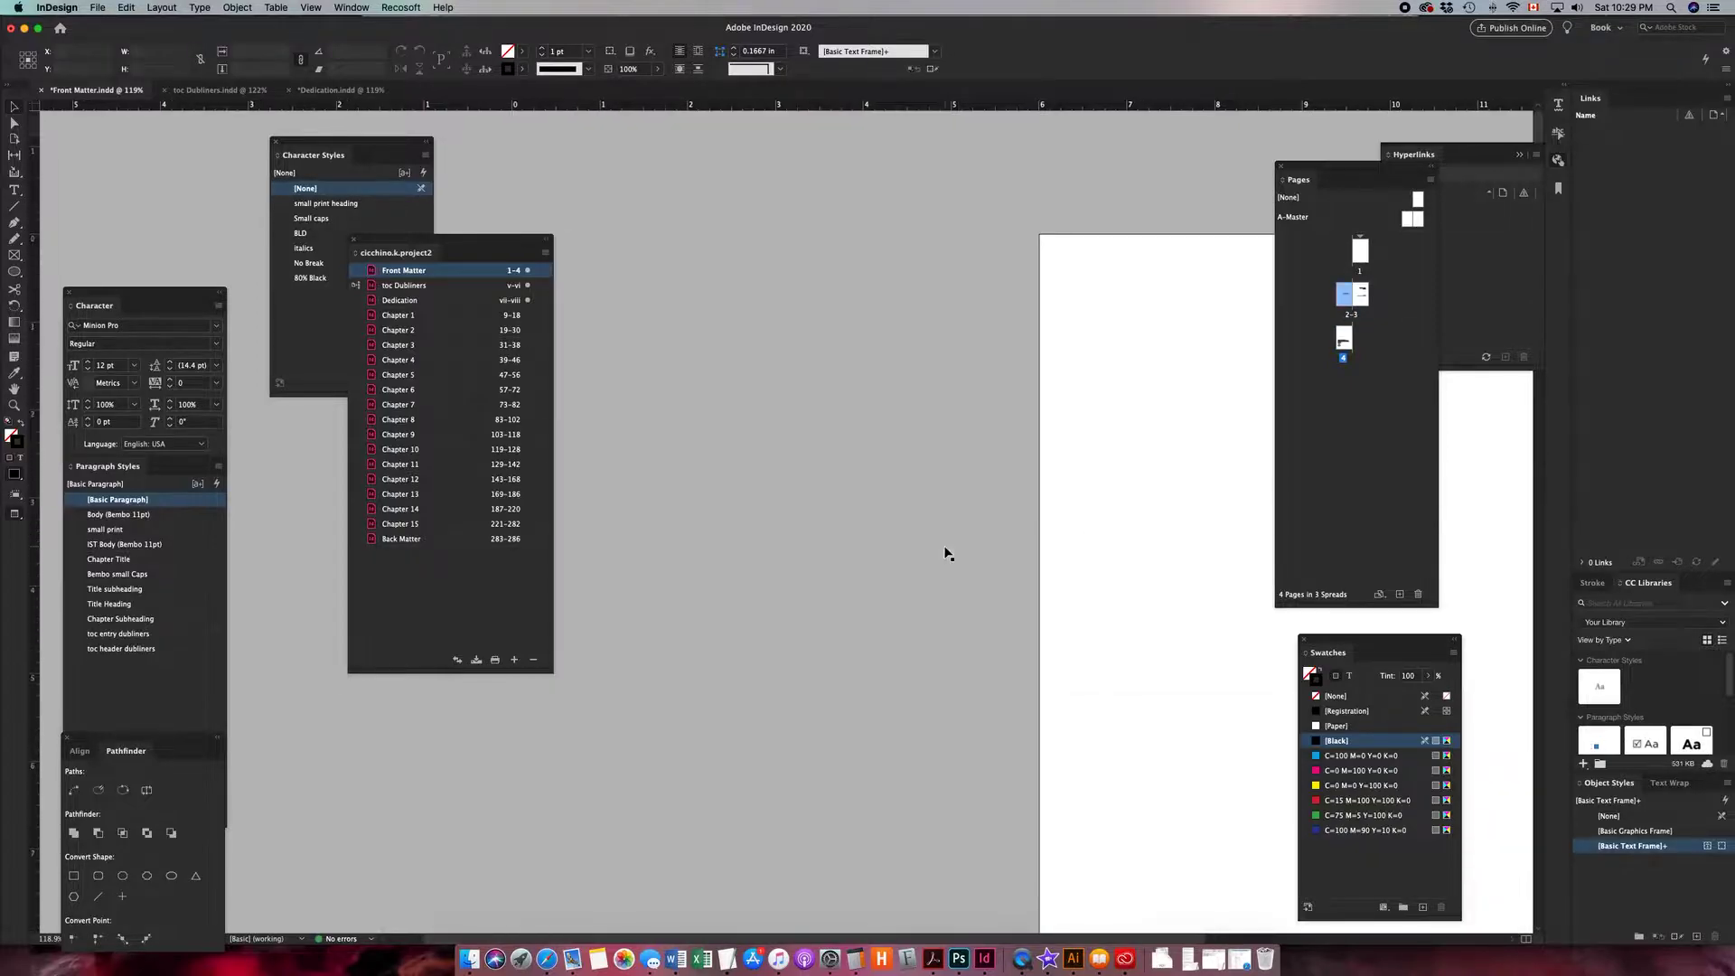
{"action": "scroll", "coordinate": [947, 552], "scroll_direction": "right", "scroll_amount": 5}
{"action": "scroll", "coordinate": [947, 552], "scroll_direction": "down", "scroll_amount": 5}
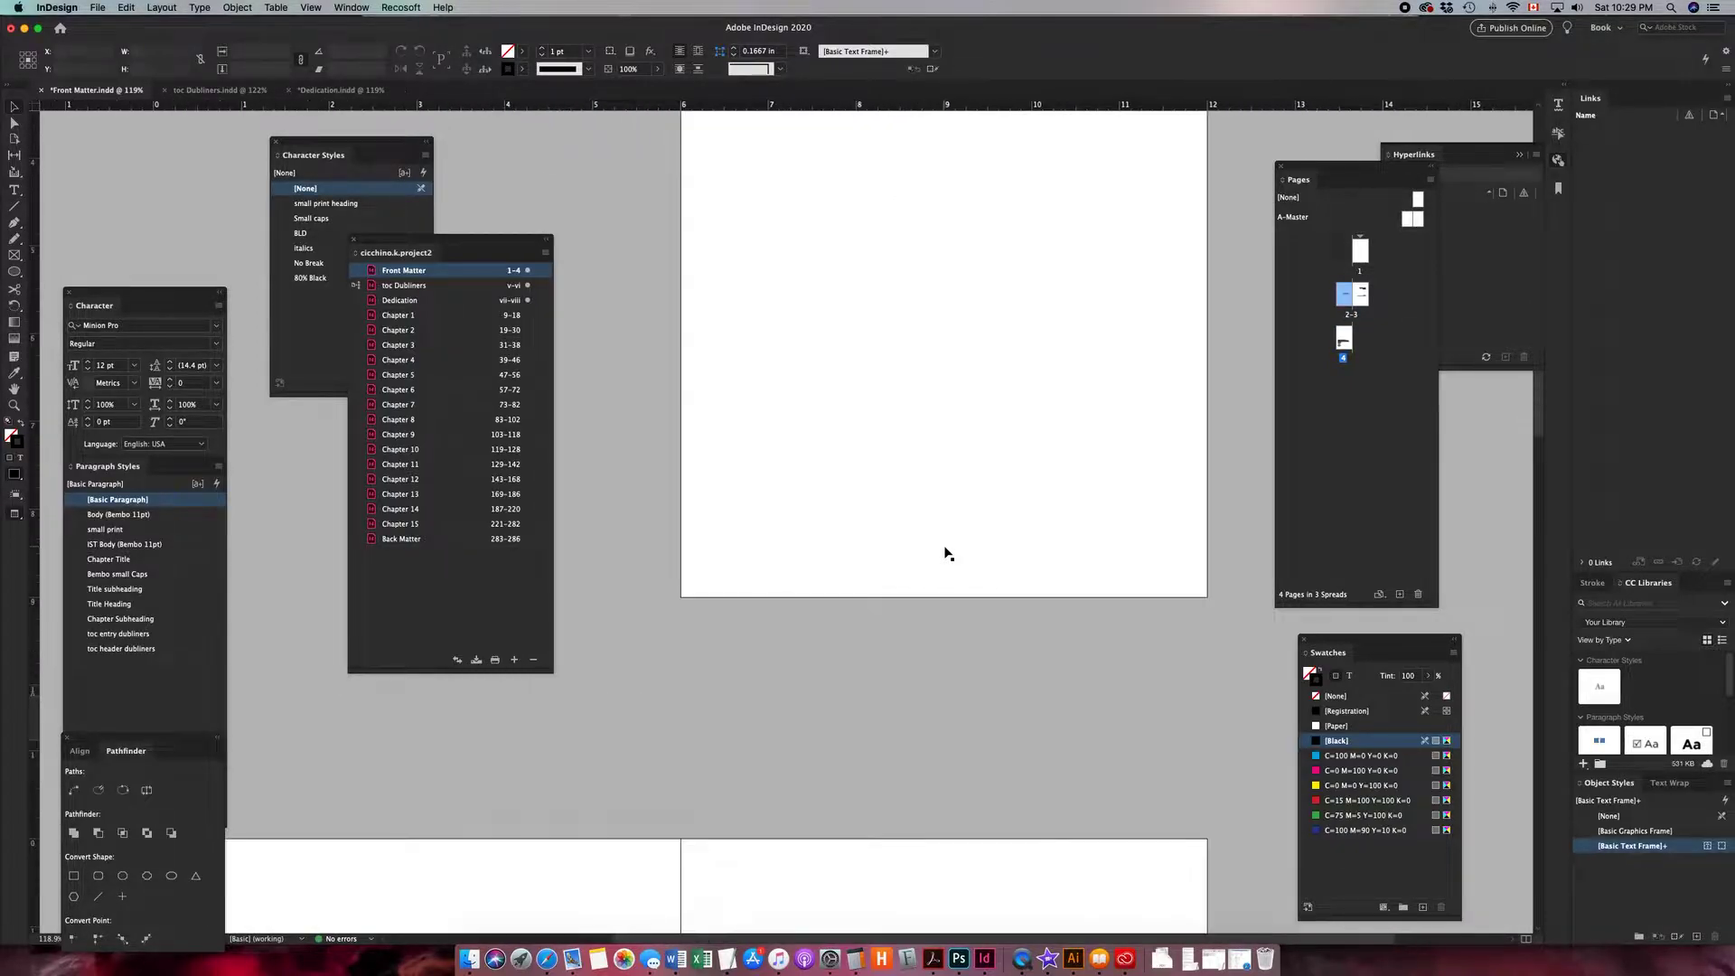
{"action": "scroll", "coordinate": [946, 553], "scroll_direction": "up", "scroll_amount": 5}
{"action": "left_click", "coordinate": [889, 509]}
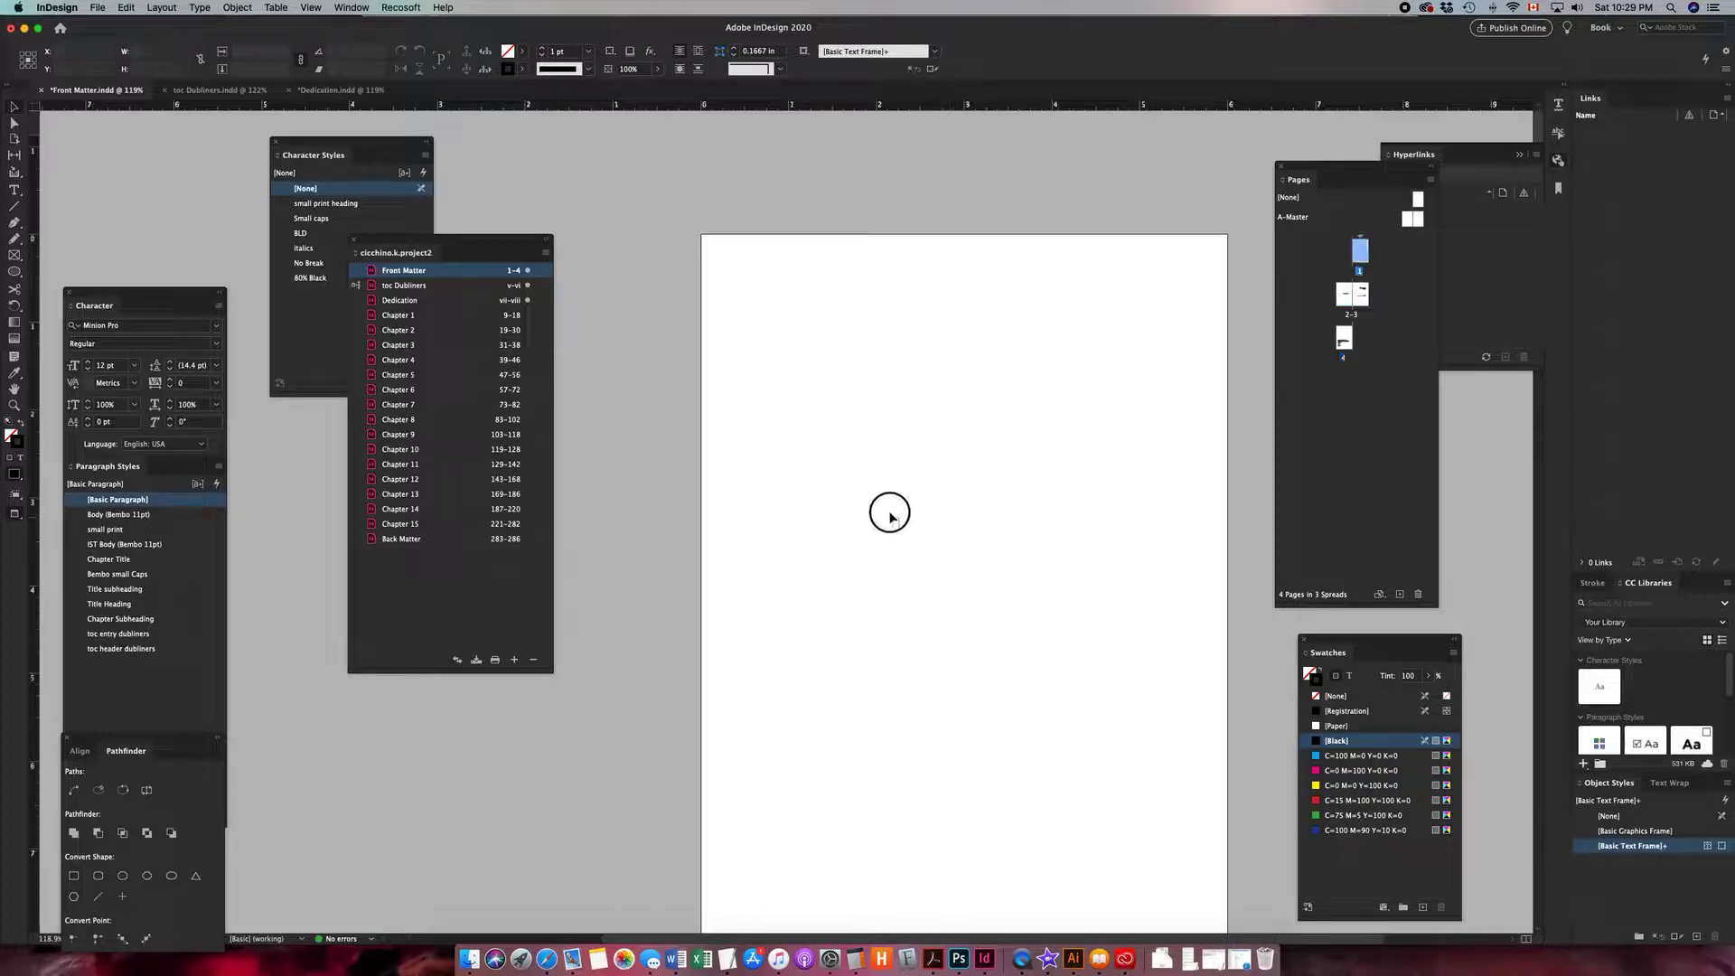
{"action": "left_click", "coordinate": [1000, 569]}
{"action": "left_click_drag", "start_coordinate": [1000, 569], "coordinate": [921, 453]}
- Draw a rectangle frame covering all of page 1 at actual size
{"action": "key", "text": "super+1"}
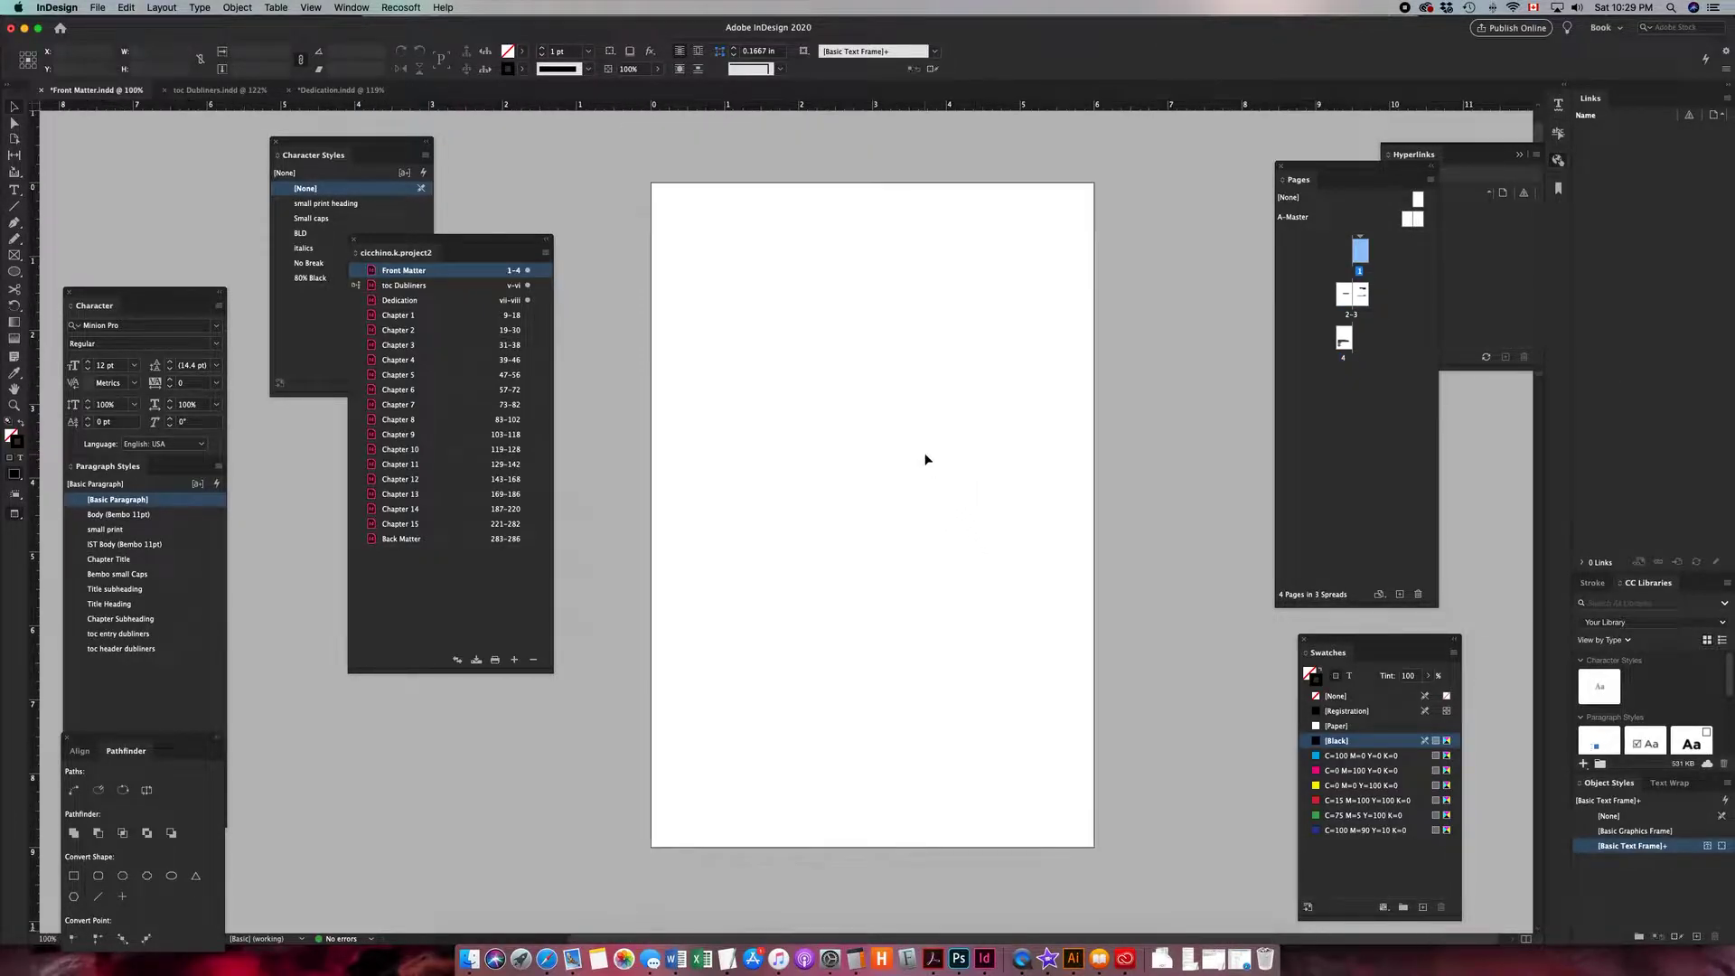
{"action": "left_click", "coordinate": [14, 257]}
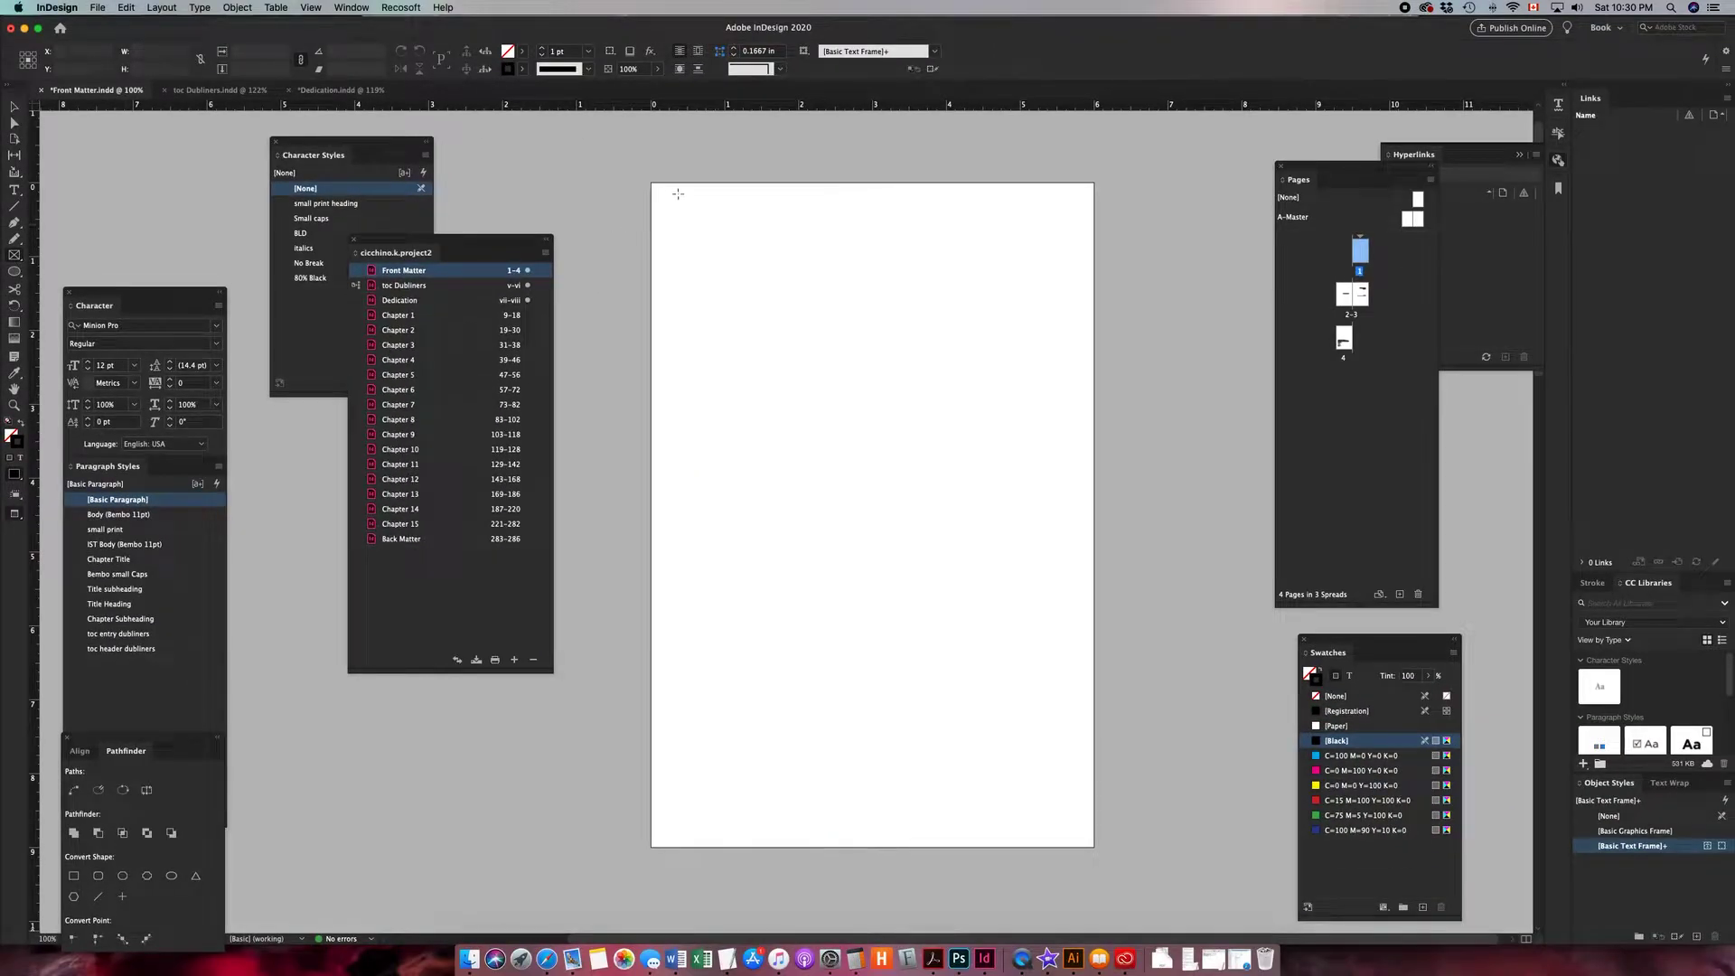
{"action": "mouse_move", "coordinate": [651, 183]}
{"action": "left_mouse_down"}
{"action": "mouse_move", "coordinate": [840, 392]}
{"action": "mouse_move", "coordinate": [1096, 843]}
{"action": "mouse_move", "coordinate": [1097, 944]}
{"action": "mouse_move", "coordinate": [1095, 849]}
{"action": "left_mouse_up"}
{"action": "key", "text": "v"}
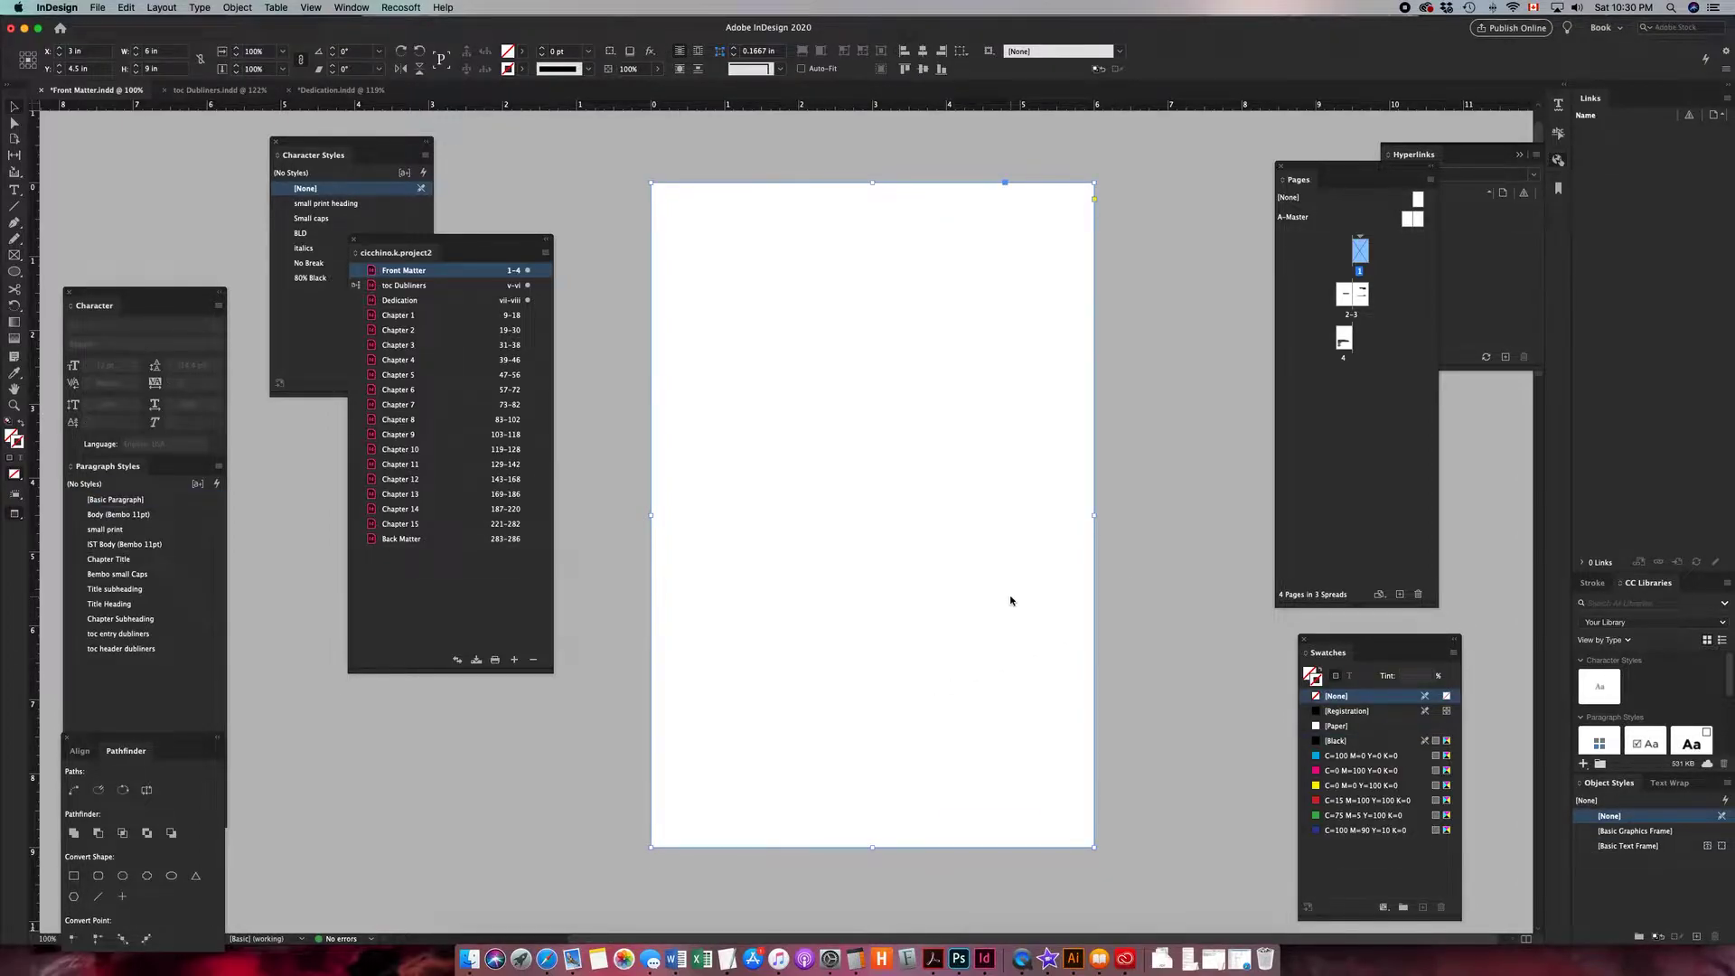
- Place the image cicchino.k.project2.cover-01.jpg into the selected frame
{"action": "key", "text": "super+d"}
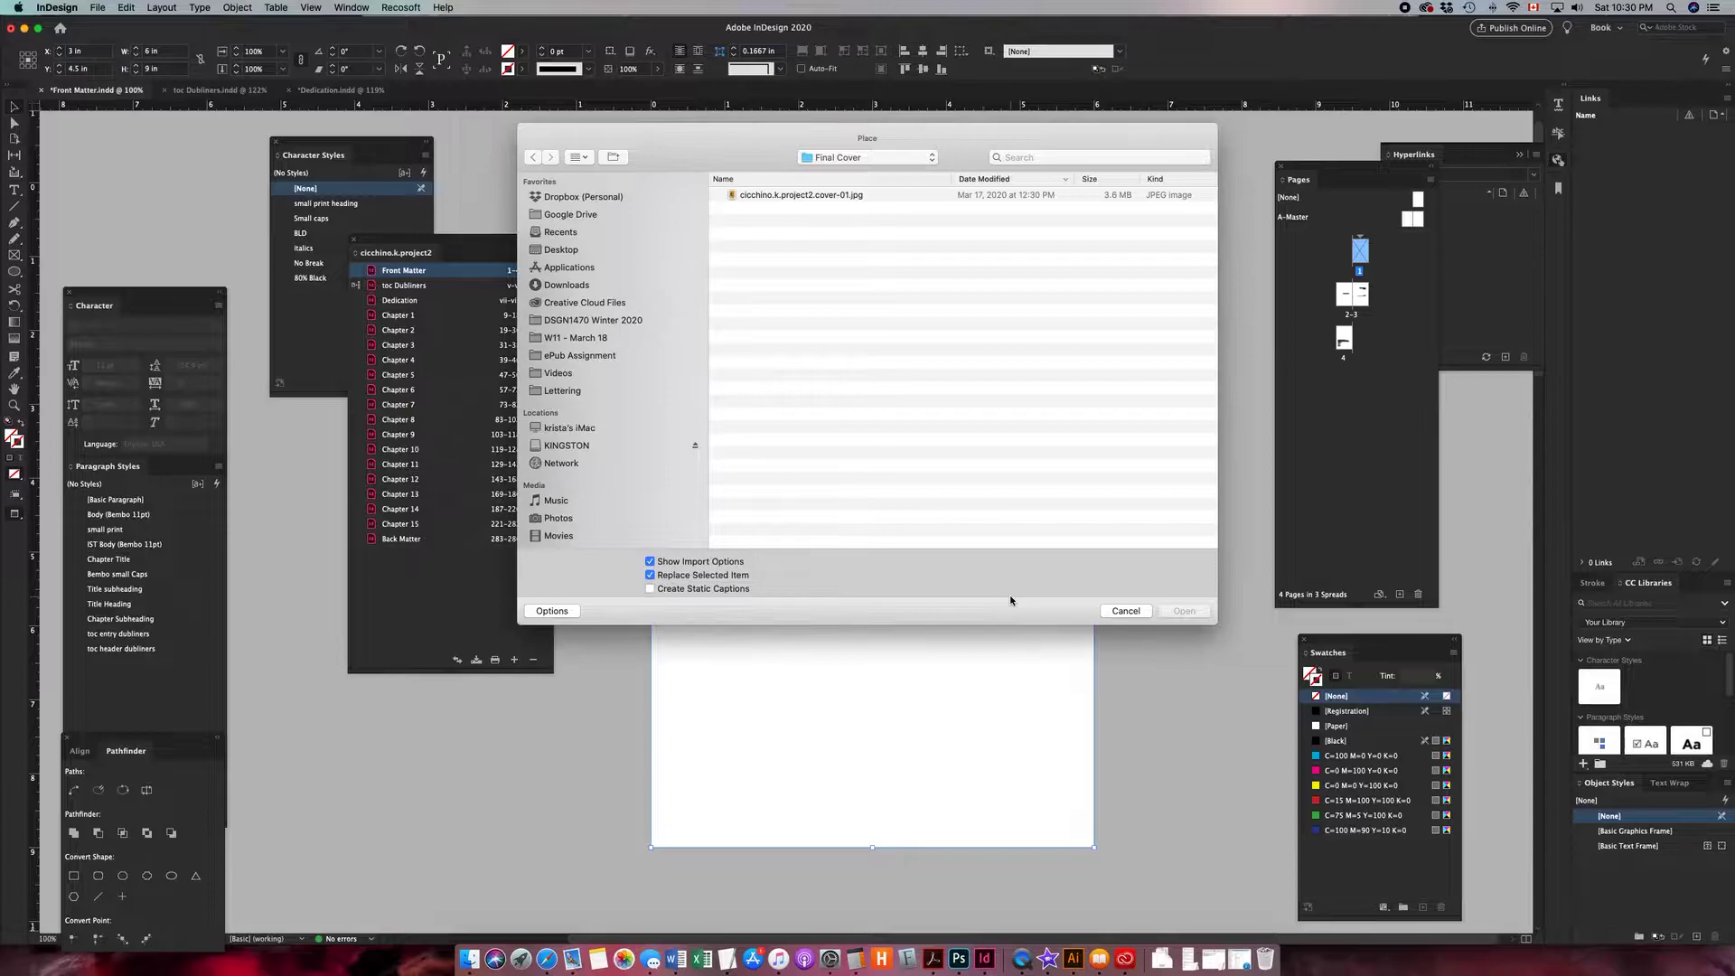
{"action": "left_click", "coordinate": [807, 197]}
{"action": "double_click", "coordinate": [807, 197]}
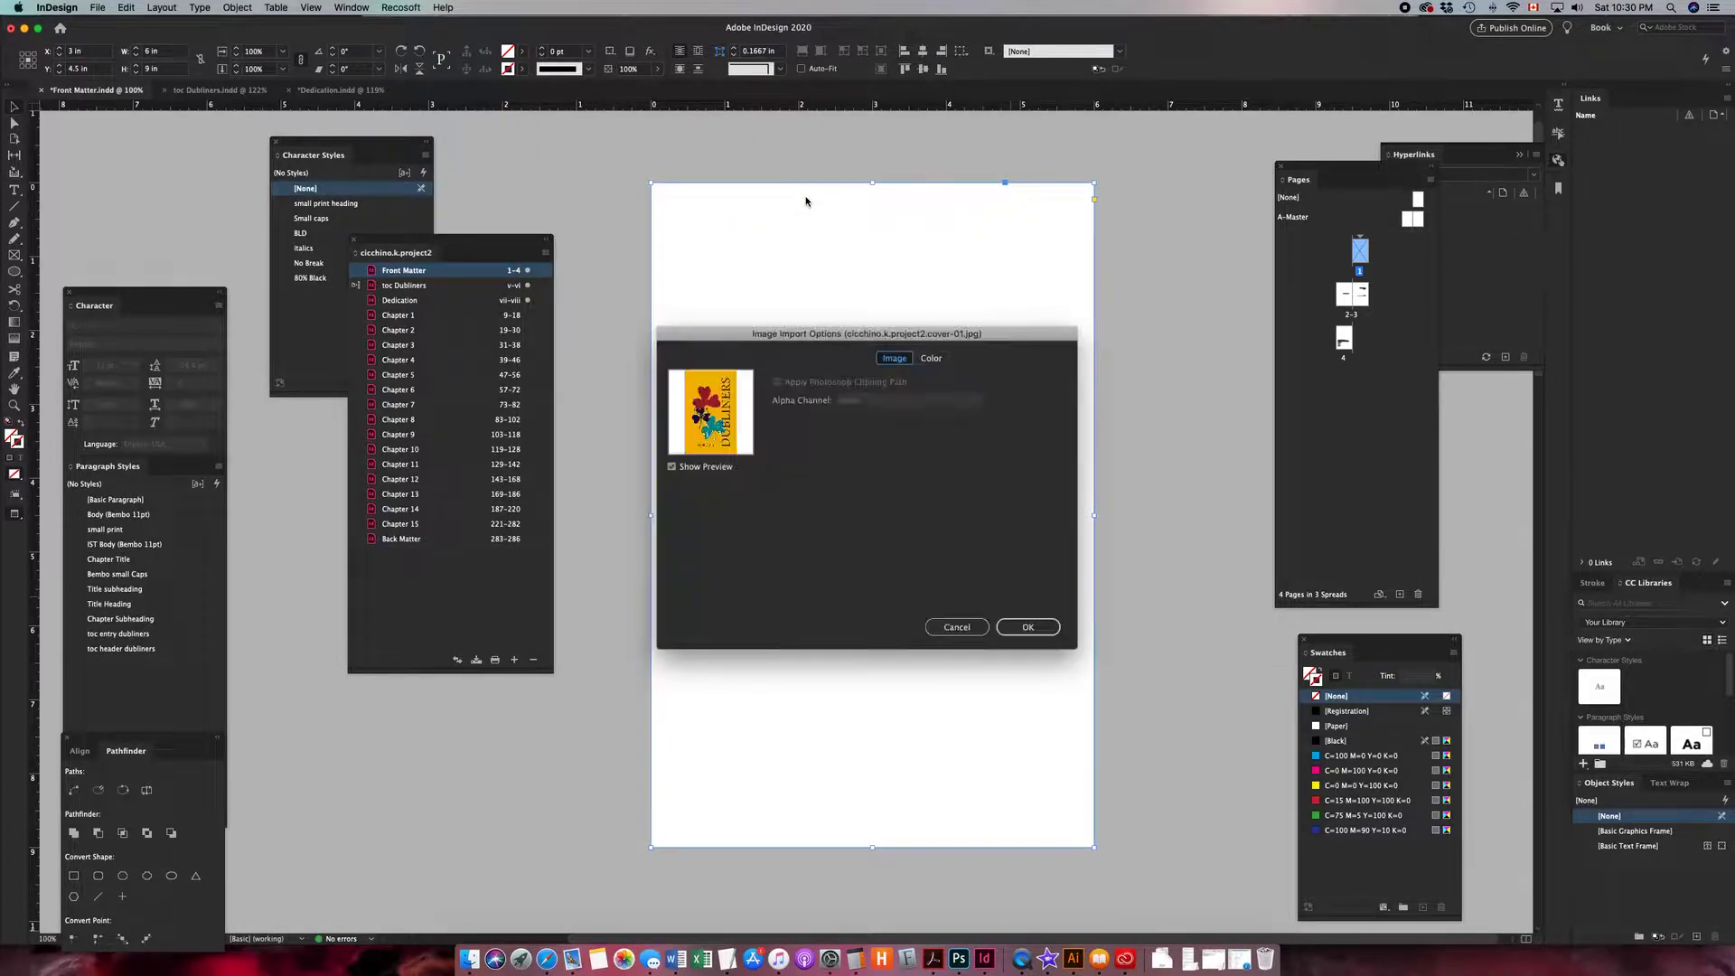
{"action": "left_click", "coordinate": [1004, 630]}
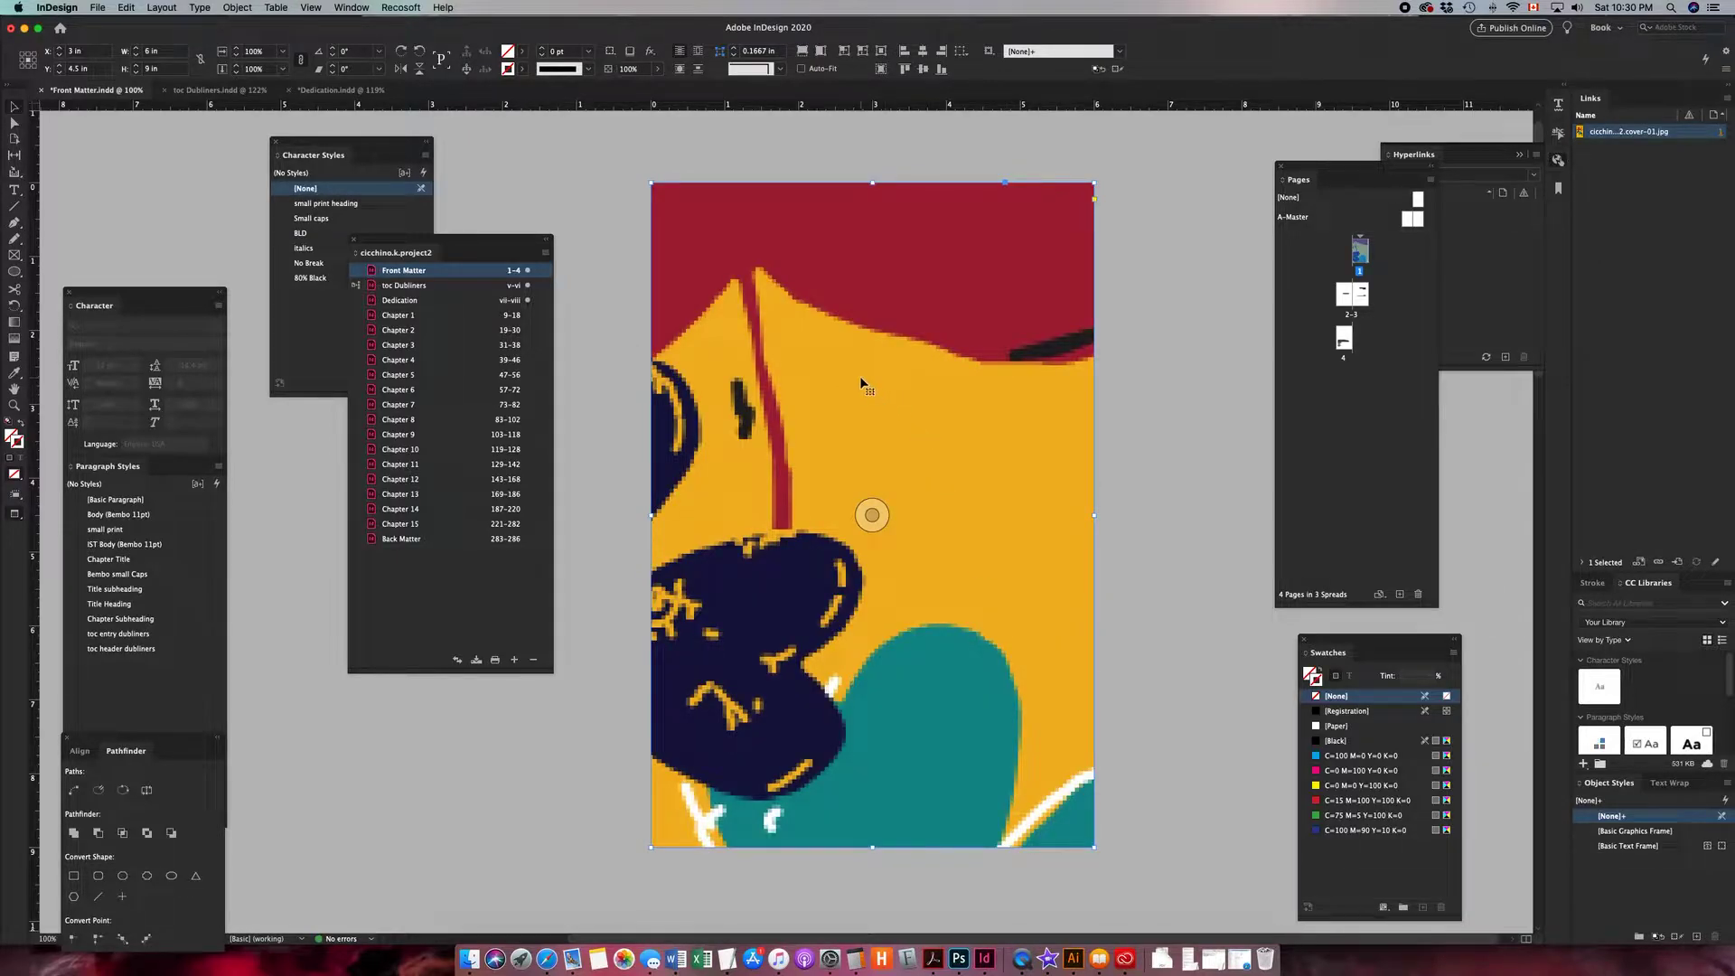
{"action": "right_click", "coordinate": [861, 379]}
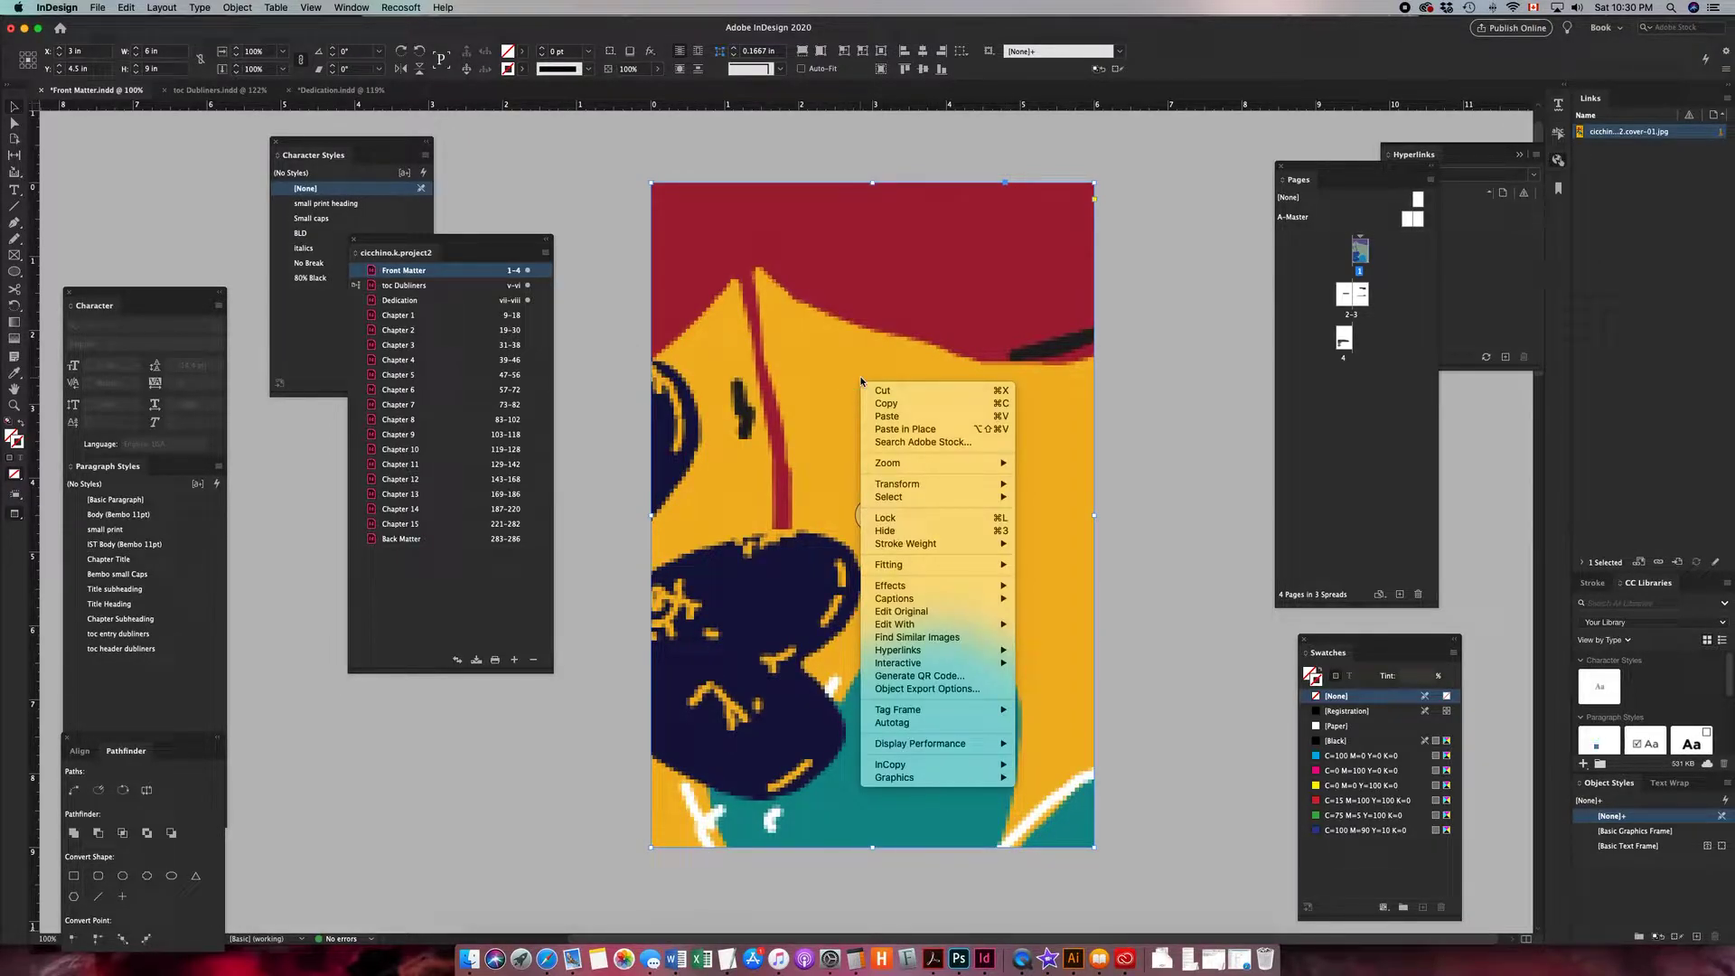
{"action": "mouse_move", "coordinate": [1005, 605]}
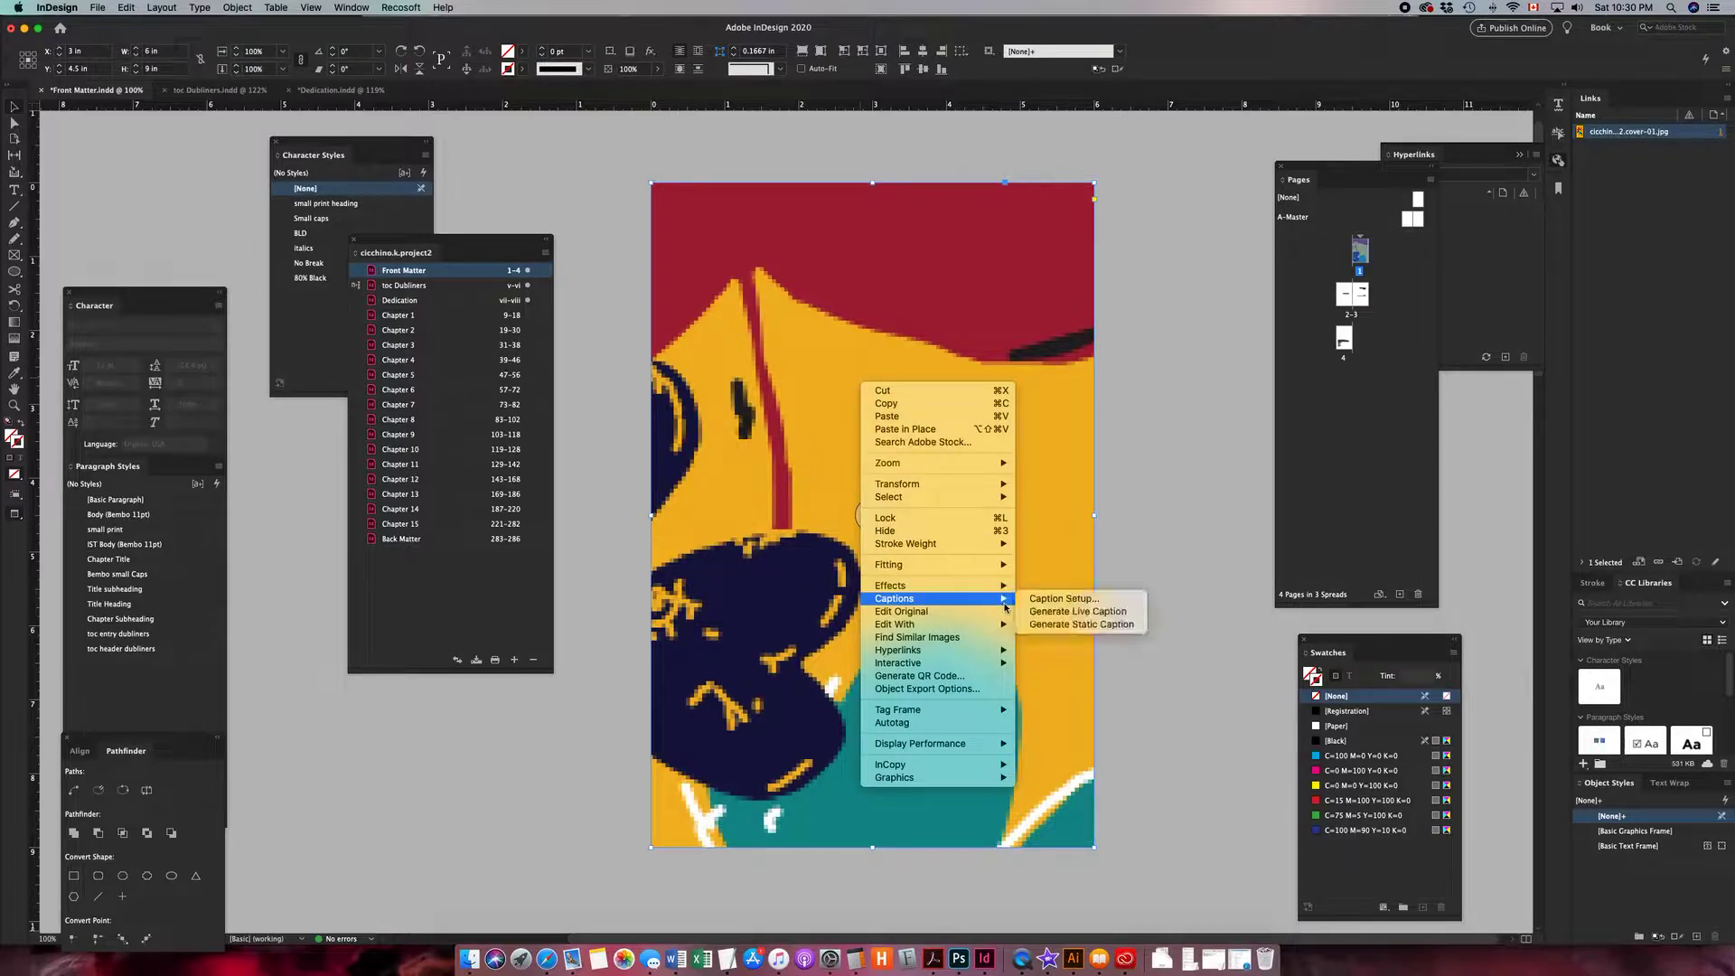
{"action": "left_click", "coordinate": [783, 468]}
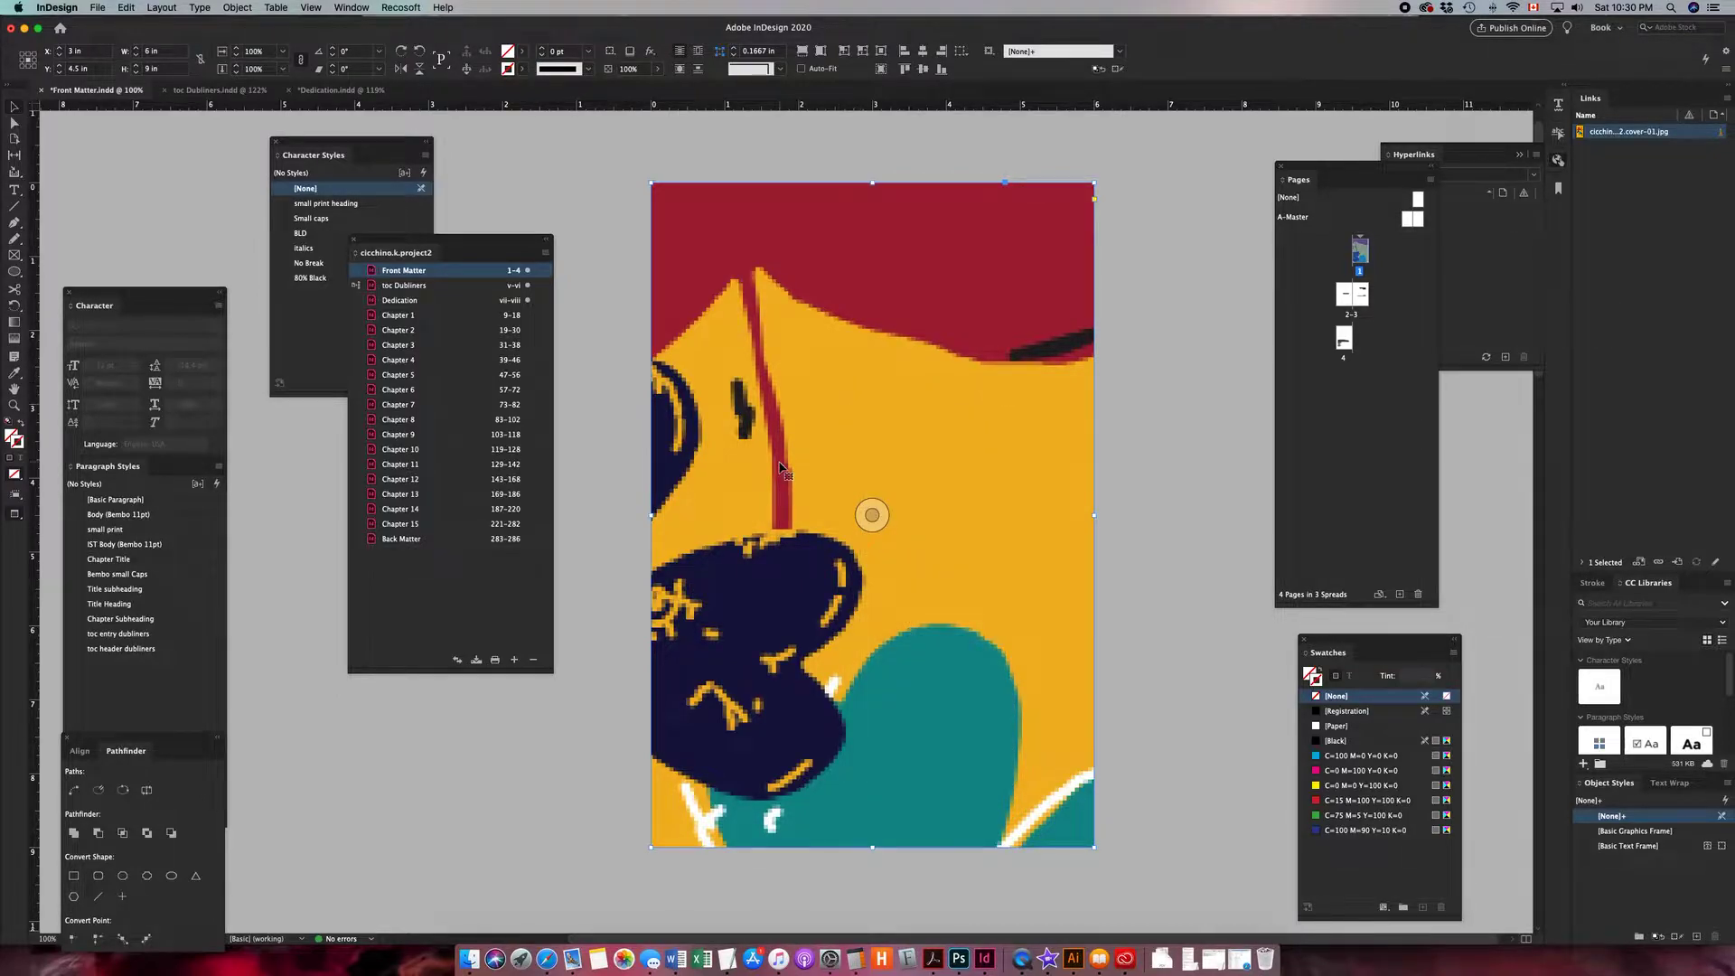
- Scale the placed cover image down and move it onto page 1
{"action": "key", "text": "super+minus"}
{"action": "key", "text": "super+minus"}
{"action": "key", "text": "super+minus"}
{"action": "key", "text": "a"}
{"action": "left_click", "coordinate": [846, 233]}
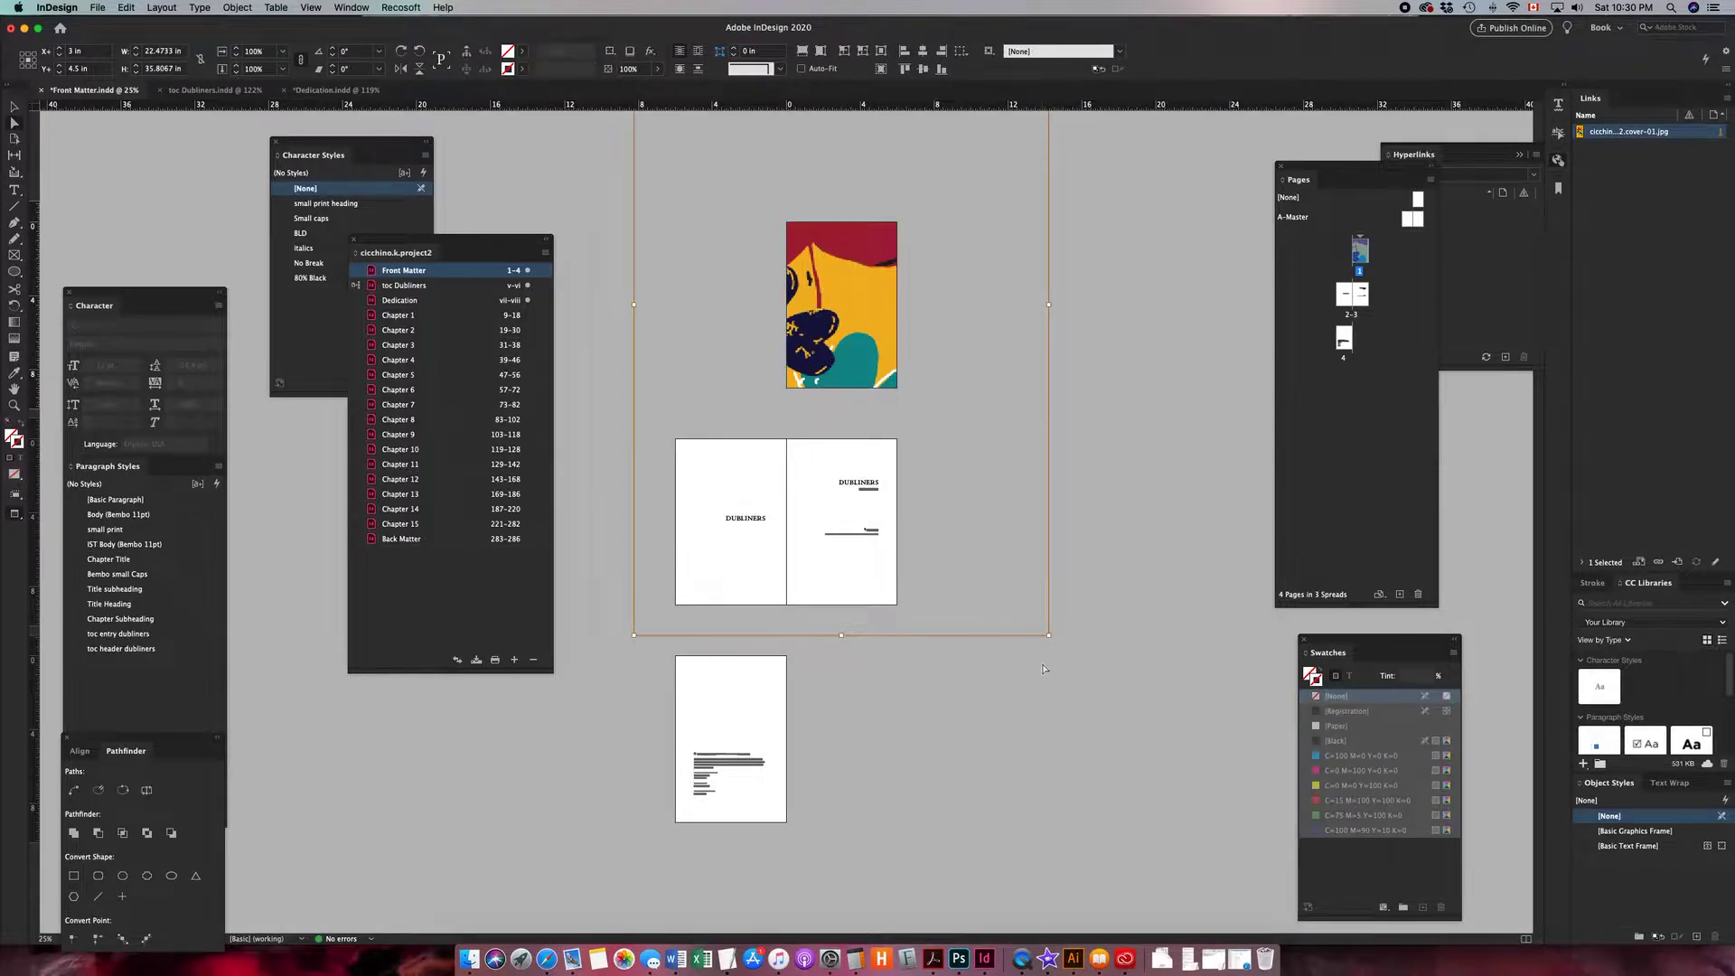
{"action": "left_click_drag", "start_coordinate": [1048, 636], "coordinate": [905, 407]}
{"action": "left_click_drag", "start_coordinate": [829, 251], "coordinate": [967, 476]}
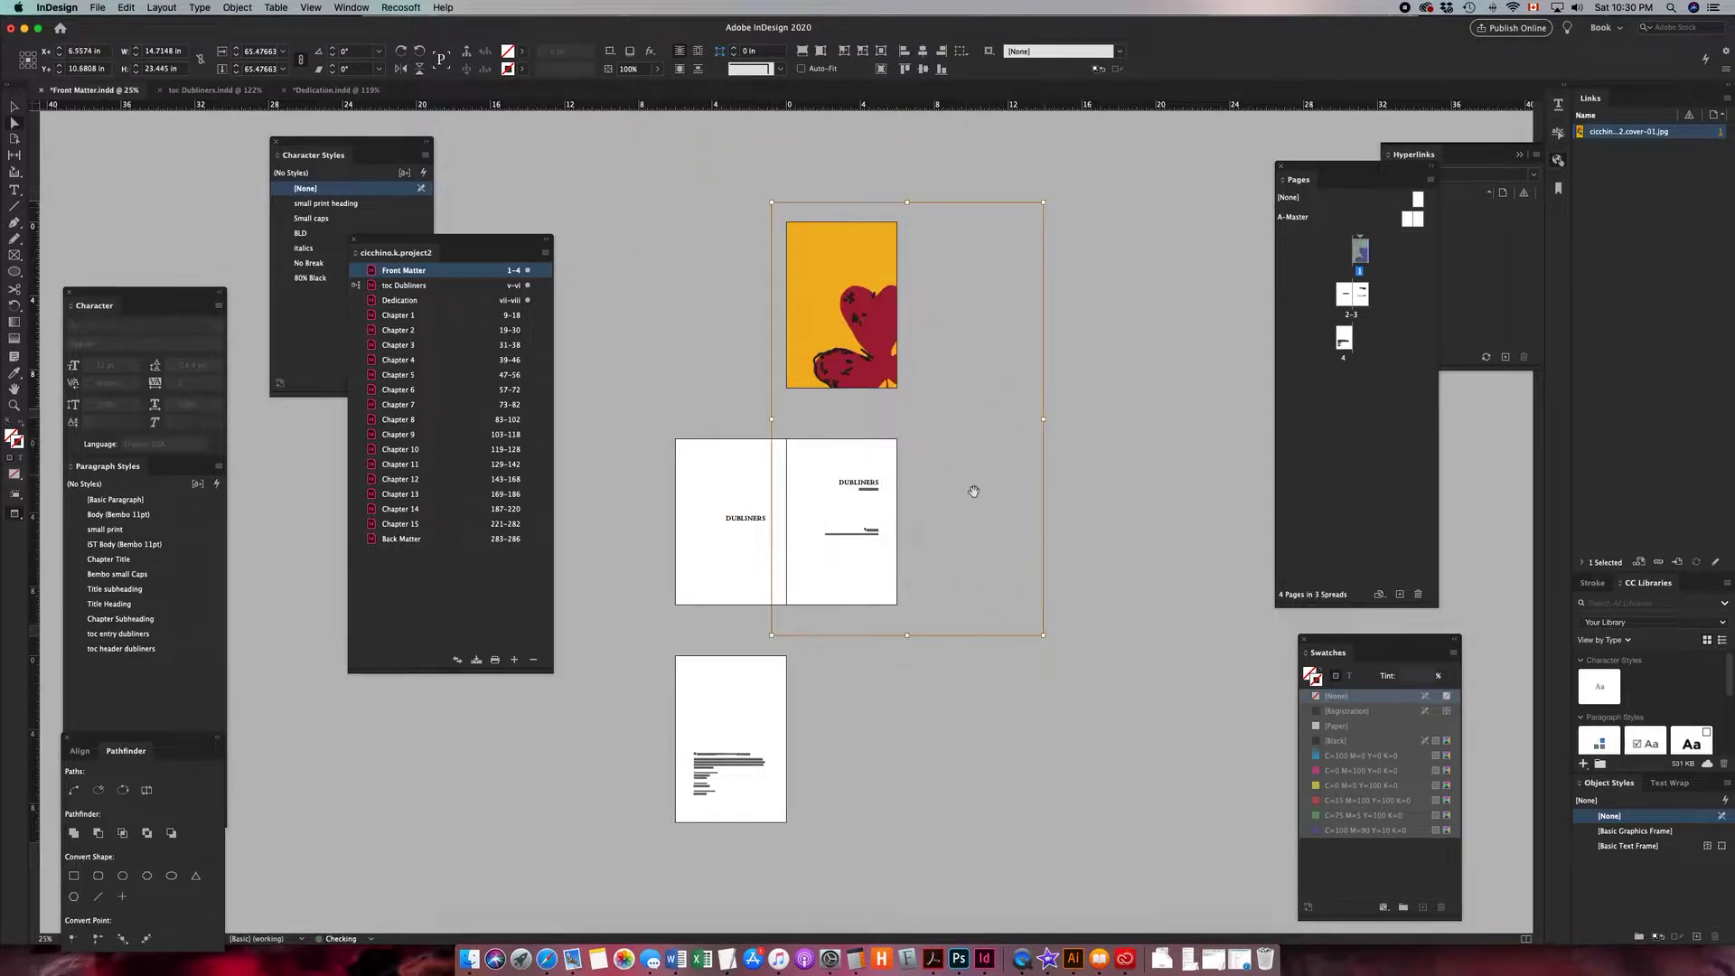
{"action": "left_click_drag", "start_coordinate": [1044, 635], "coordinate": [885, 417]}
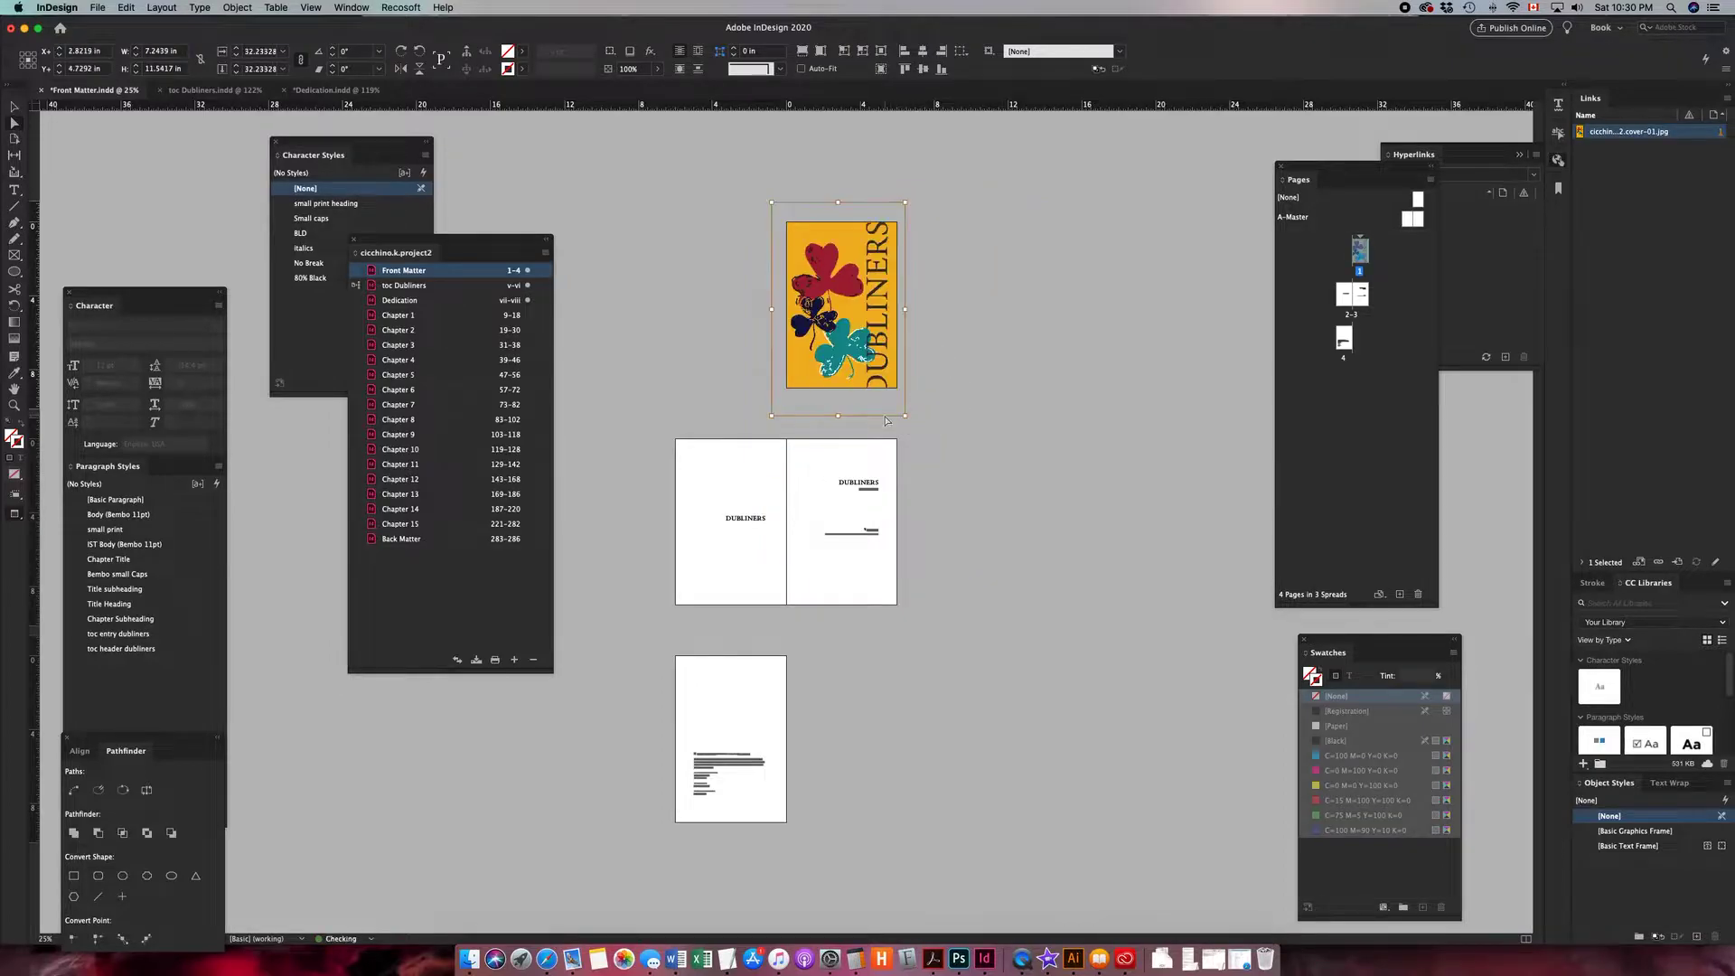
- Align the cover image's corners with the edges of page 1
{"action": "left_click_drag", "start_coordinate": [770, 415], "coordinate": [783, 400]}
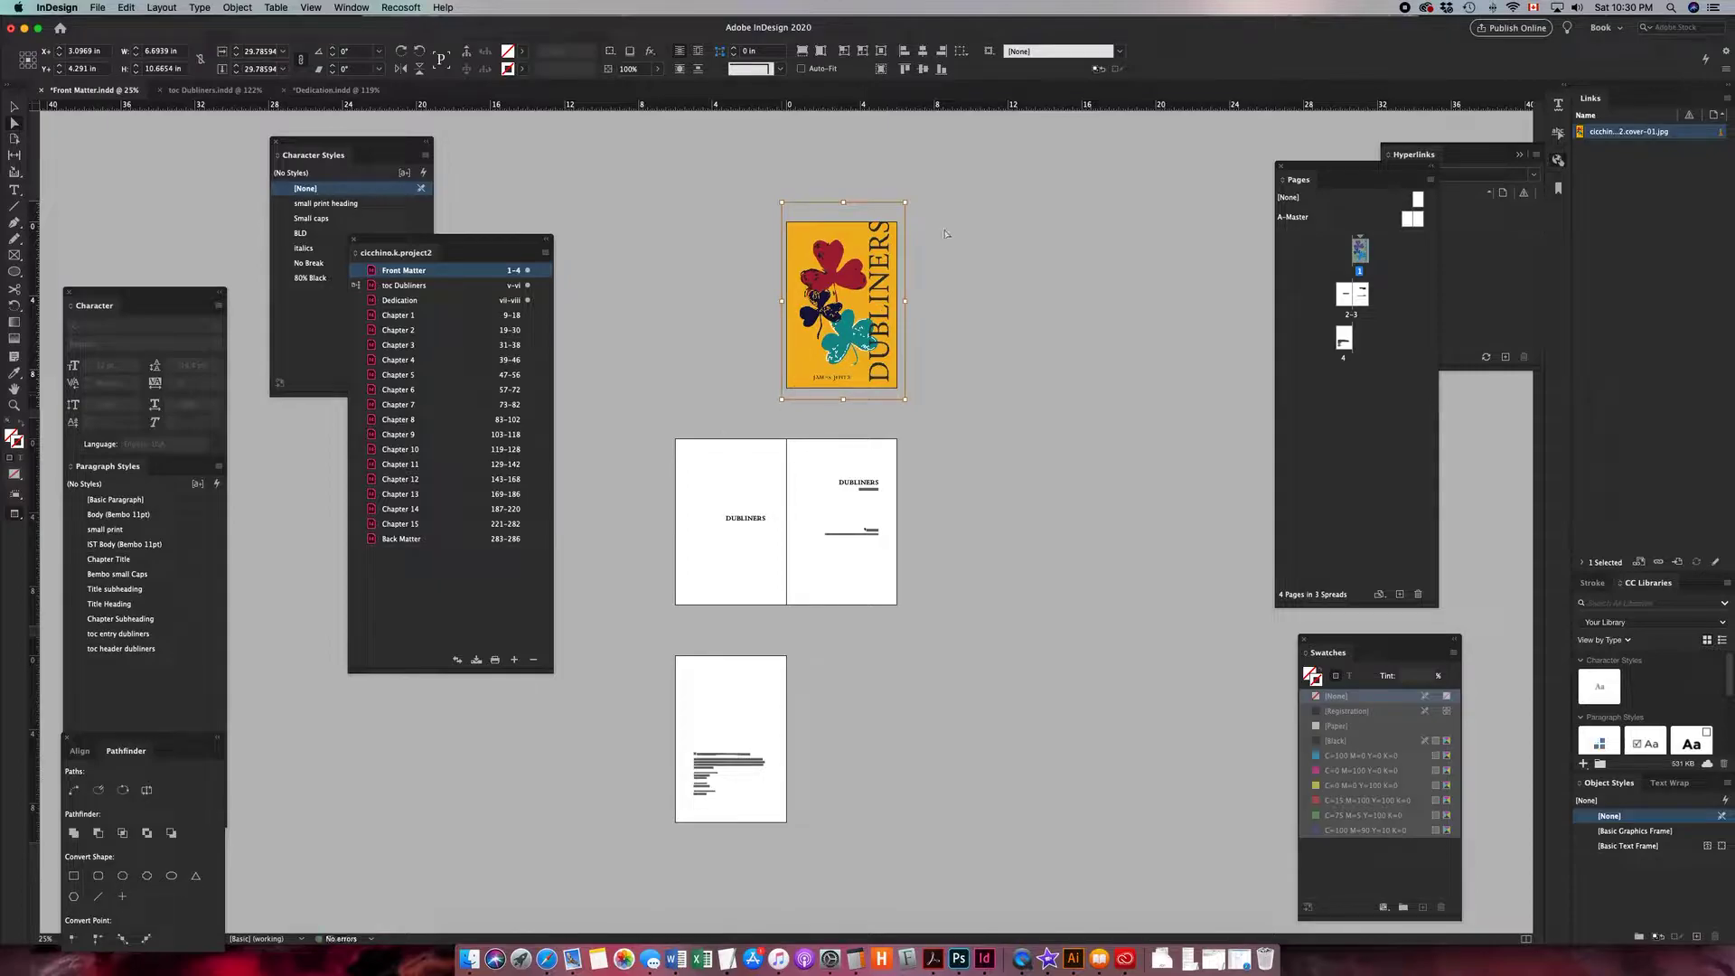
{"action": "left_click_drag", "start_coordinate": [906, 200], "coordinate": [899, 213]}
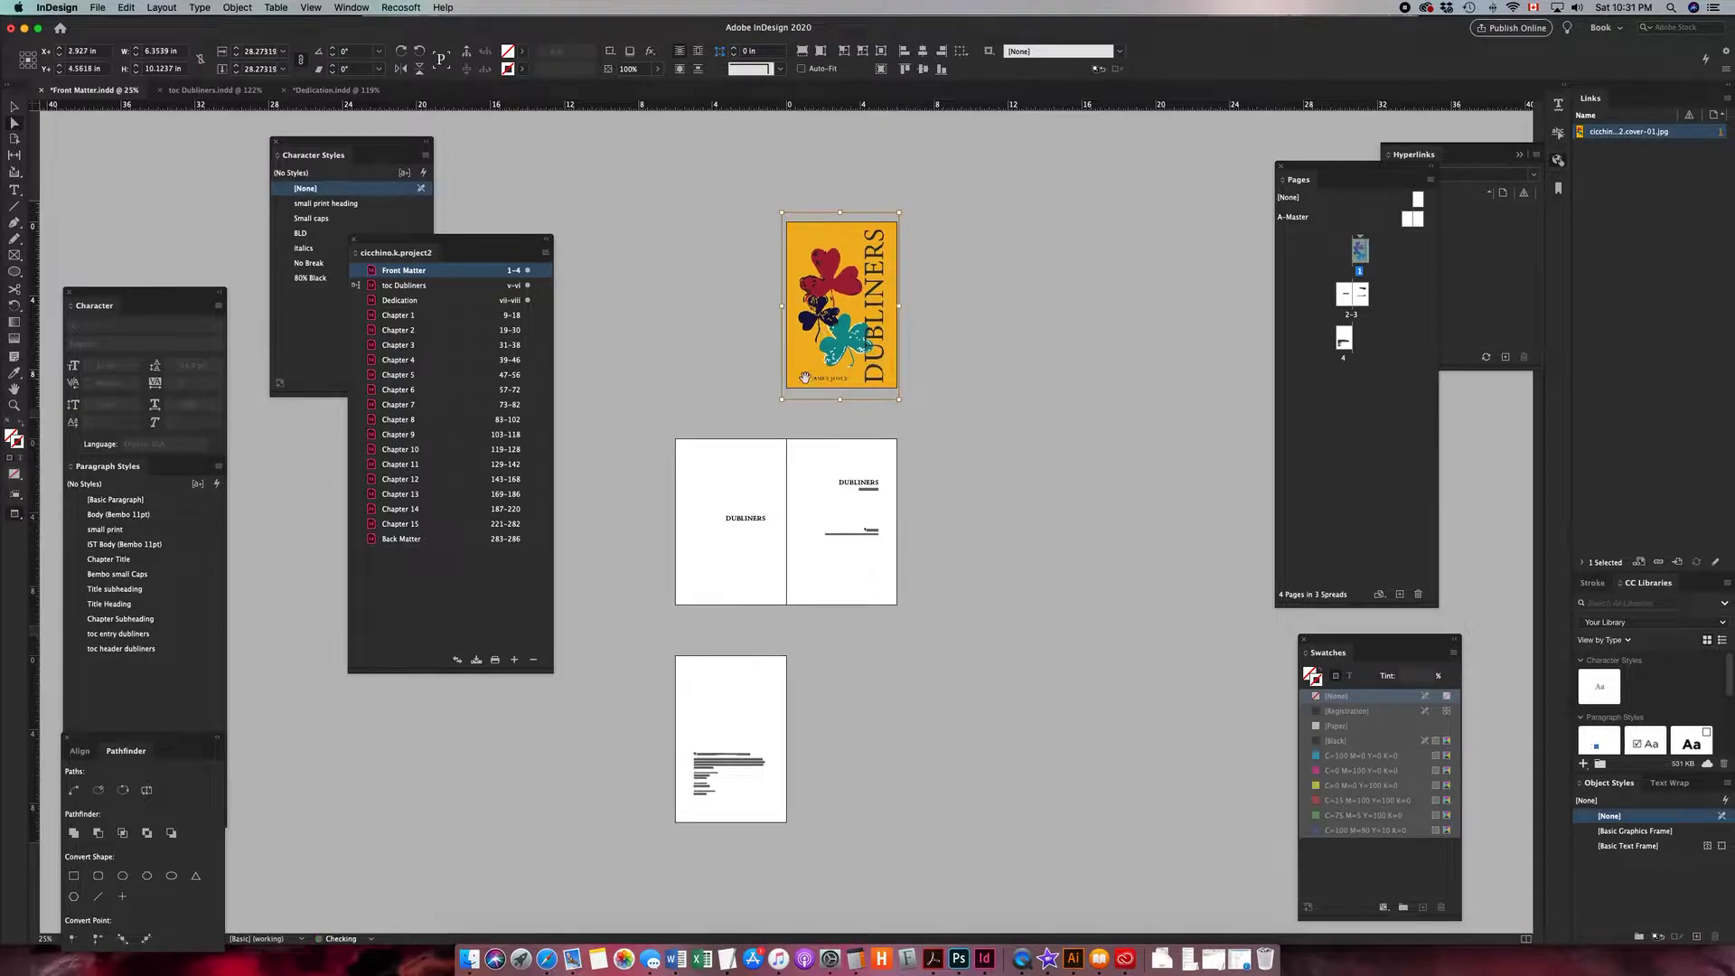
{"action": "left_click_drag", "start_coordinate": [783, 400], "coordinate": [786, 394]}
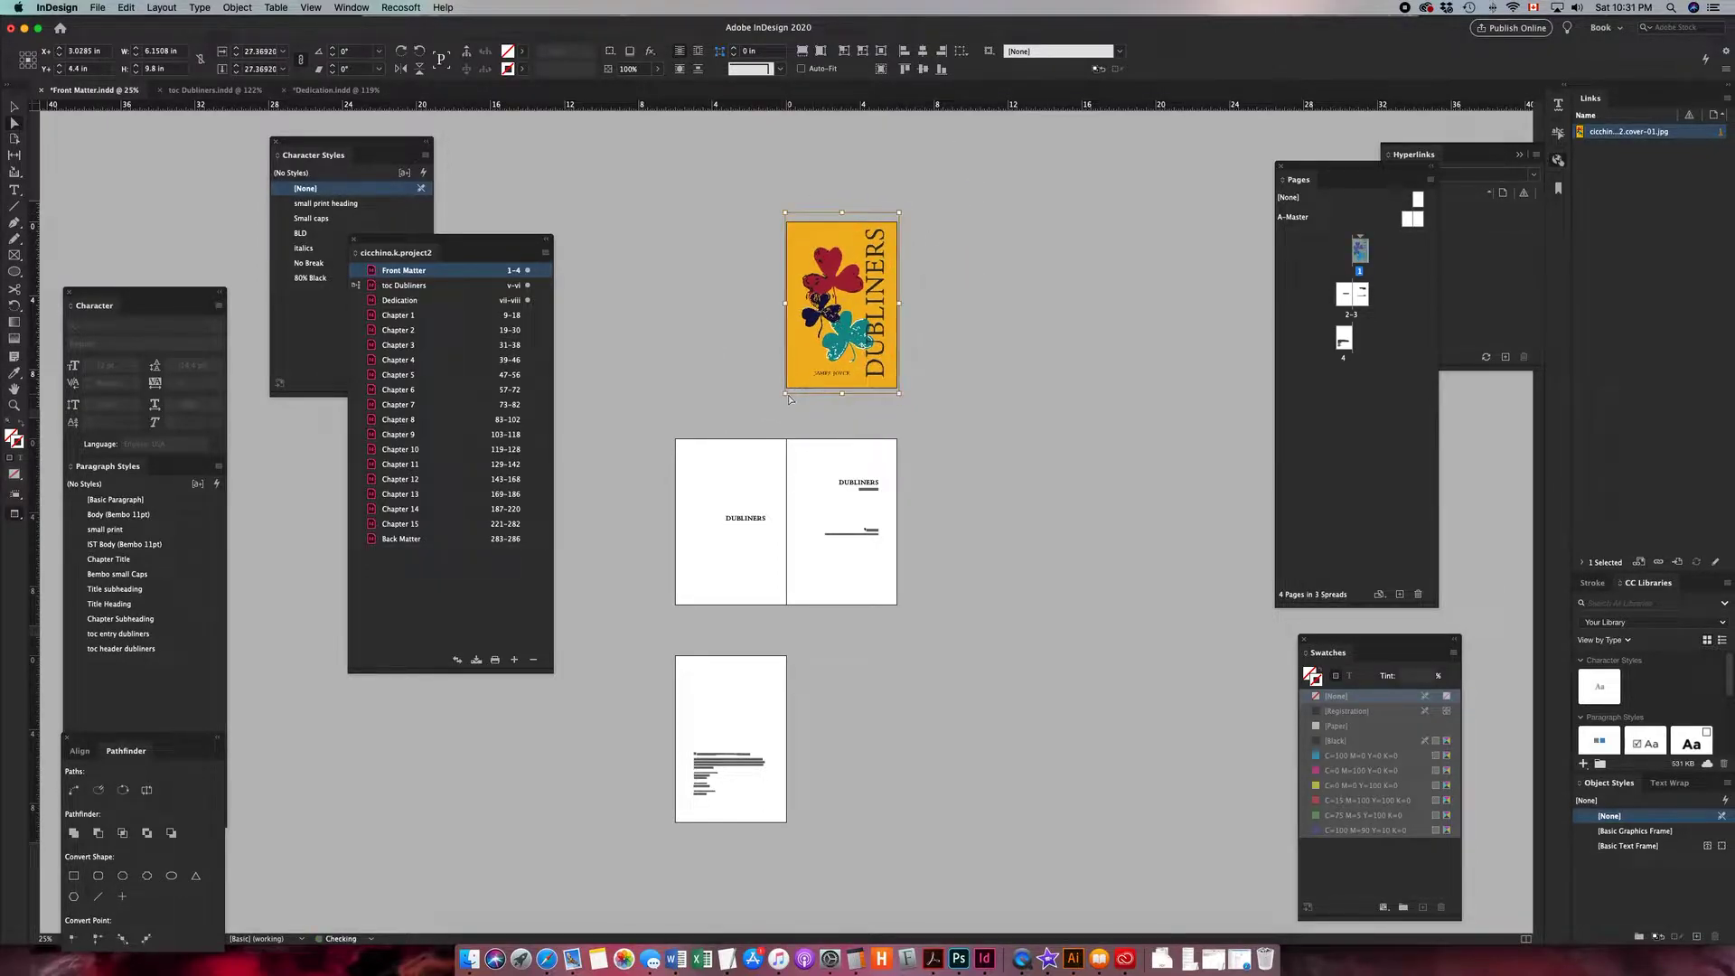
- Move the book panel beside the Character Styles panel
{"action": "left_click", "coordinate": [975, 370]}
{"action": "key", "text": "ctrl+space"}
{"action": "left_click_drag", "start_coordinate": [635, 223], "coordinate": [974, 677]}
{"action": "scroll", "coordinate": [880, 561], "scroll_direction": "up", "scroll_amount": 3}
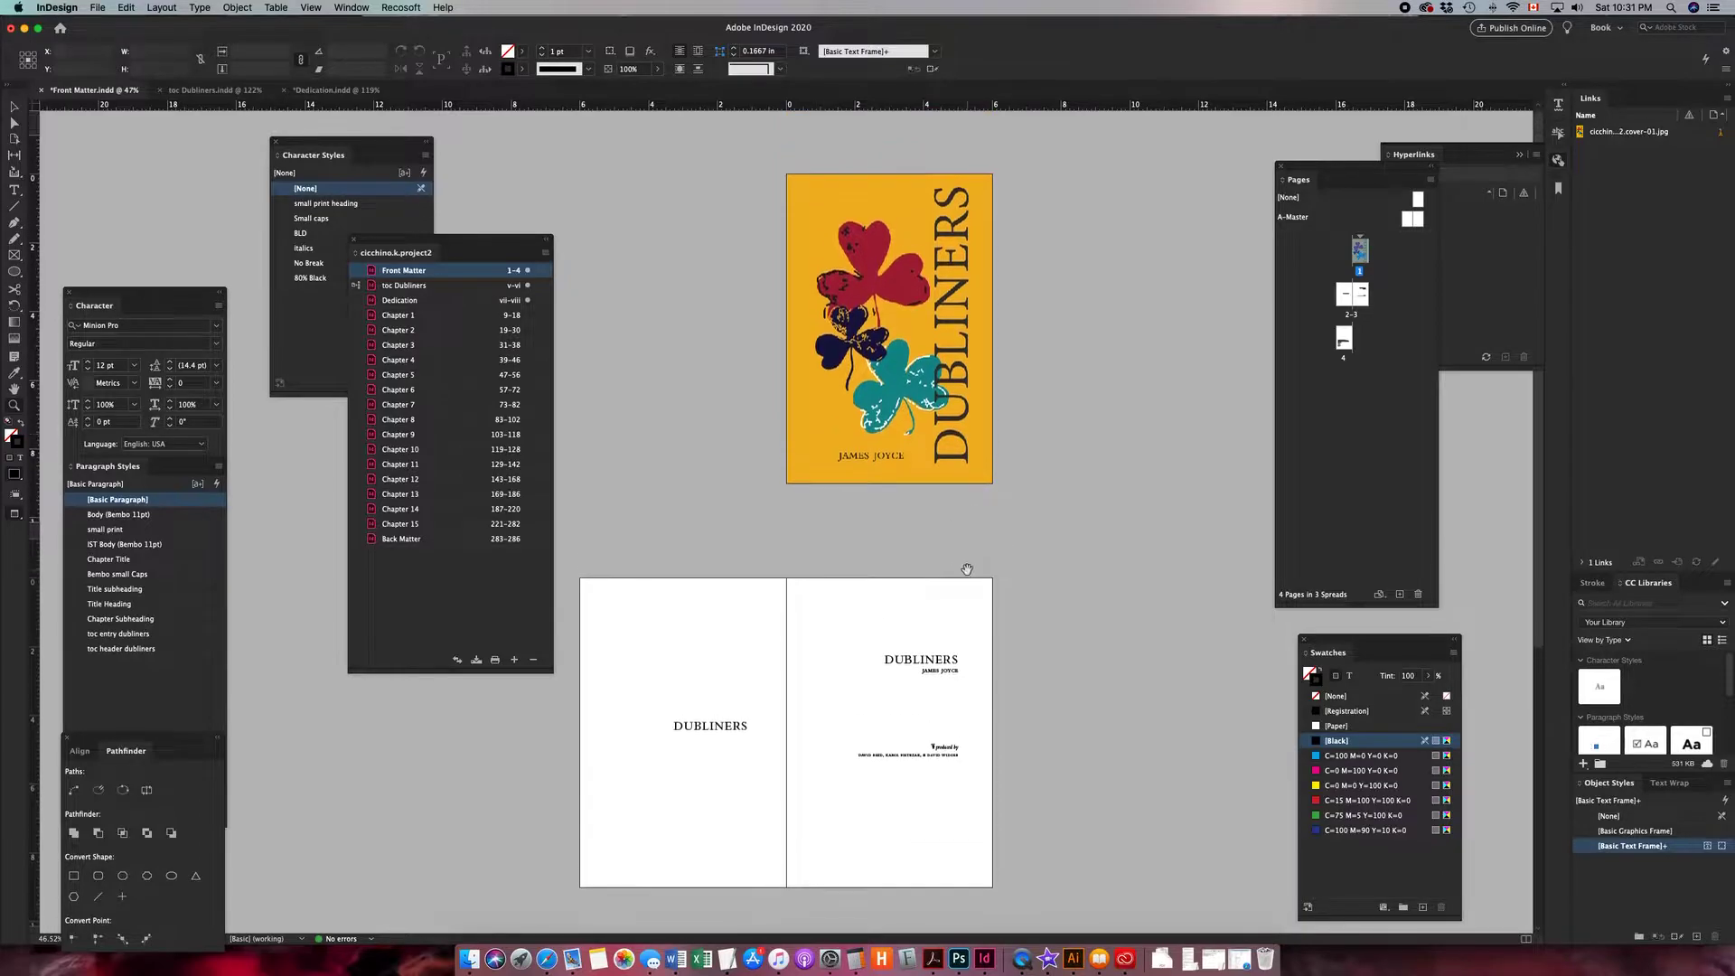
{"action": "left_click_drag", "start_coordinate": [511, 242], "coordinate": [434, 337]}
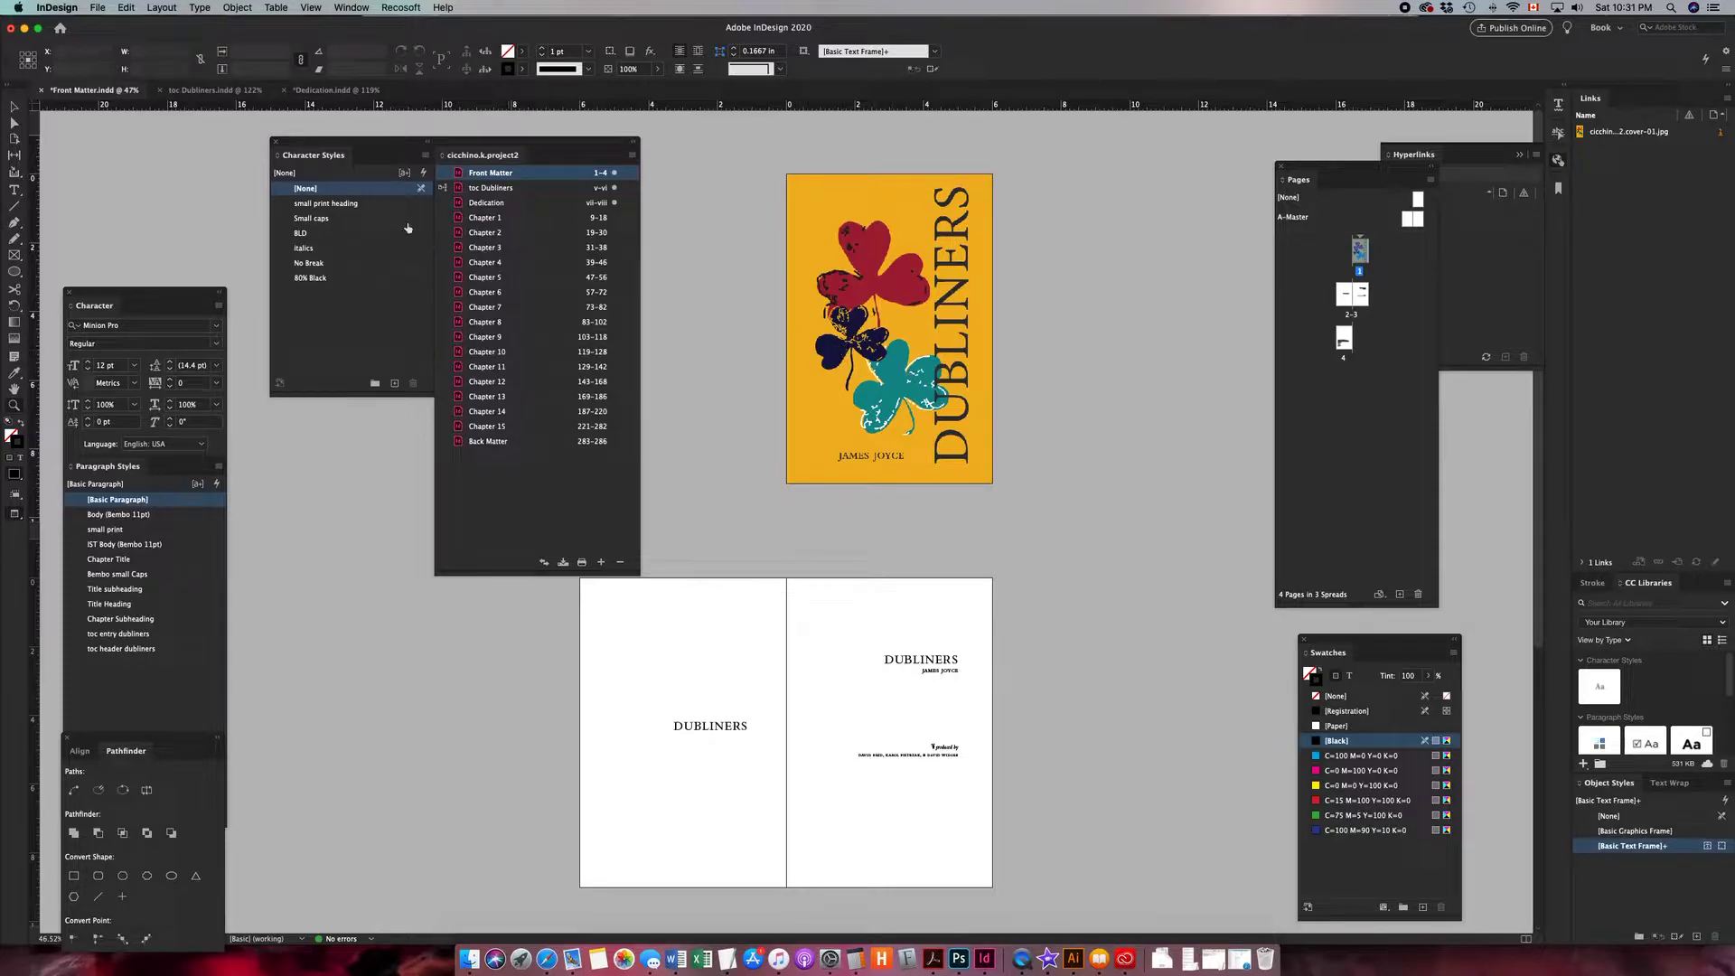
- Inspect the title-page spread and the following page by selecting their text frames and scrolling through them
{"action": "key", "text": "v"}
{"action": "left_click", "coordinate": [946, 651]}
{"action": "scroll", "coordinate": [942, 660], "scroll_direction": "down", "scroll_amount": 1}
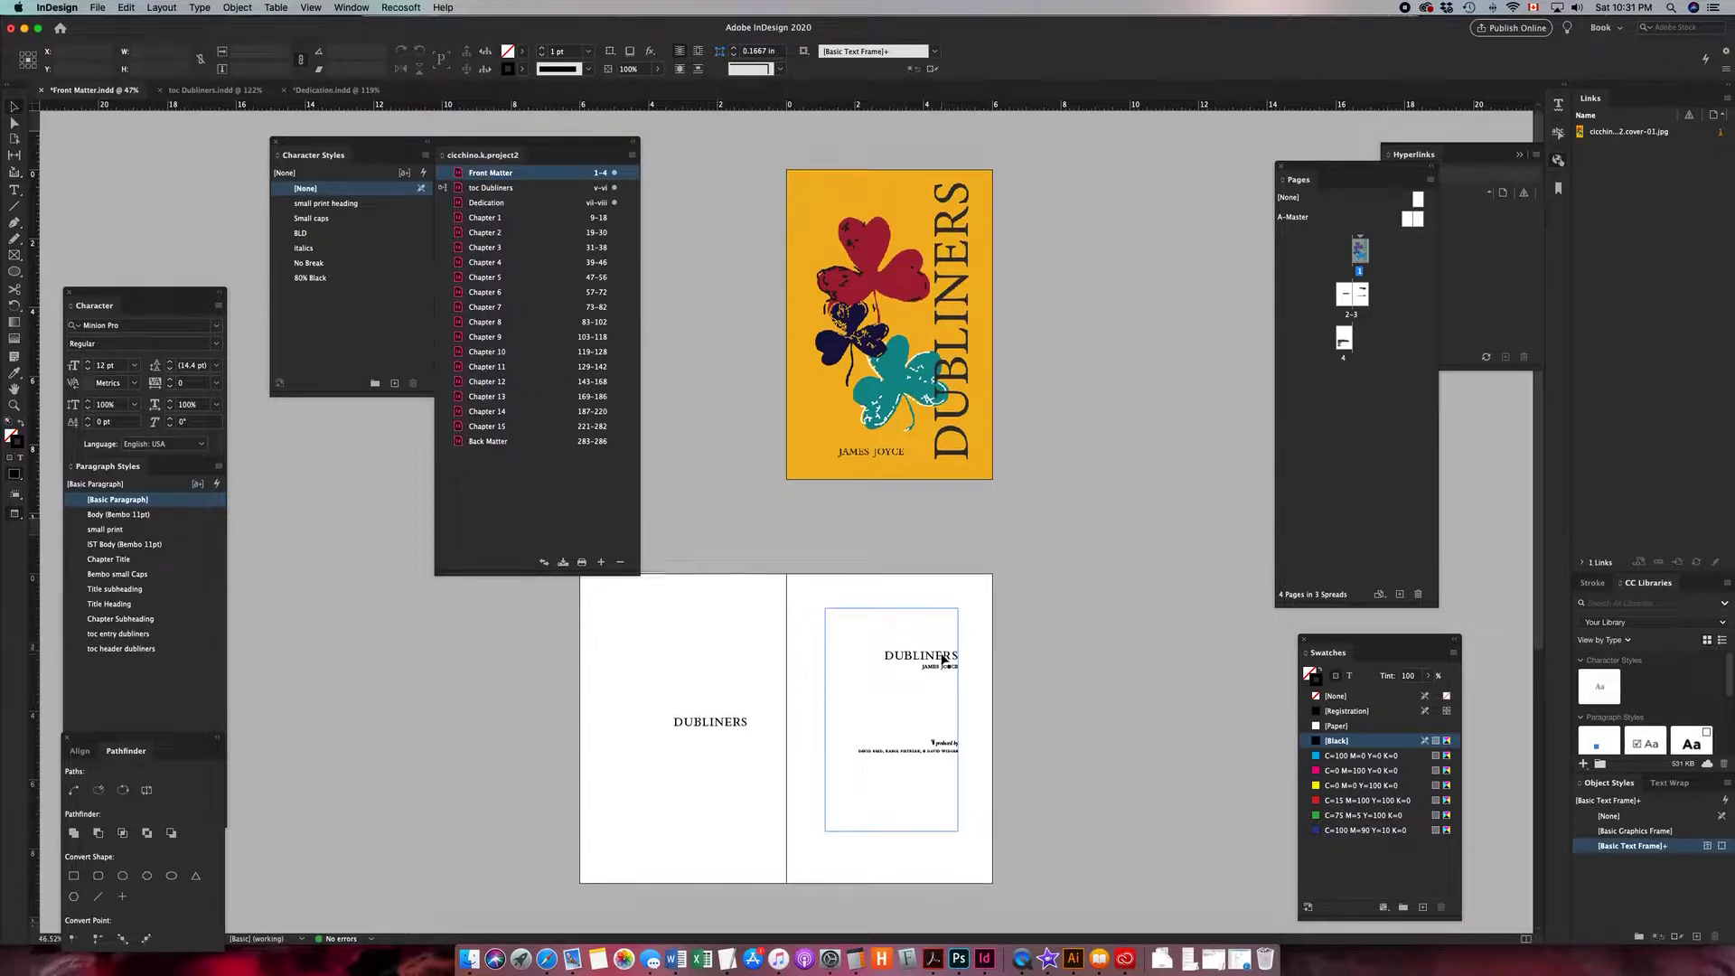
{"action": "left_click", "coordinate": [960, 723]}
{"action": "scroll", "coordinate": [922, 736], "scroll_direction": "down", "scroll_amount": 5}
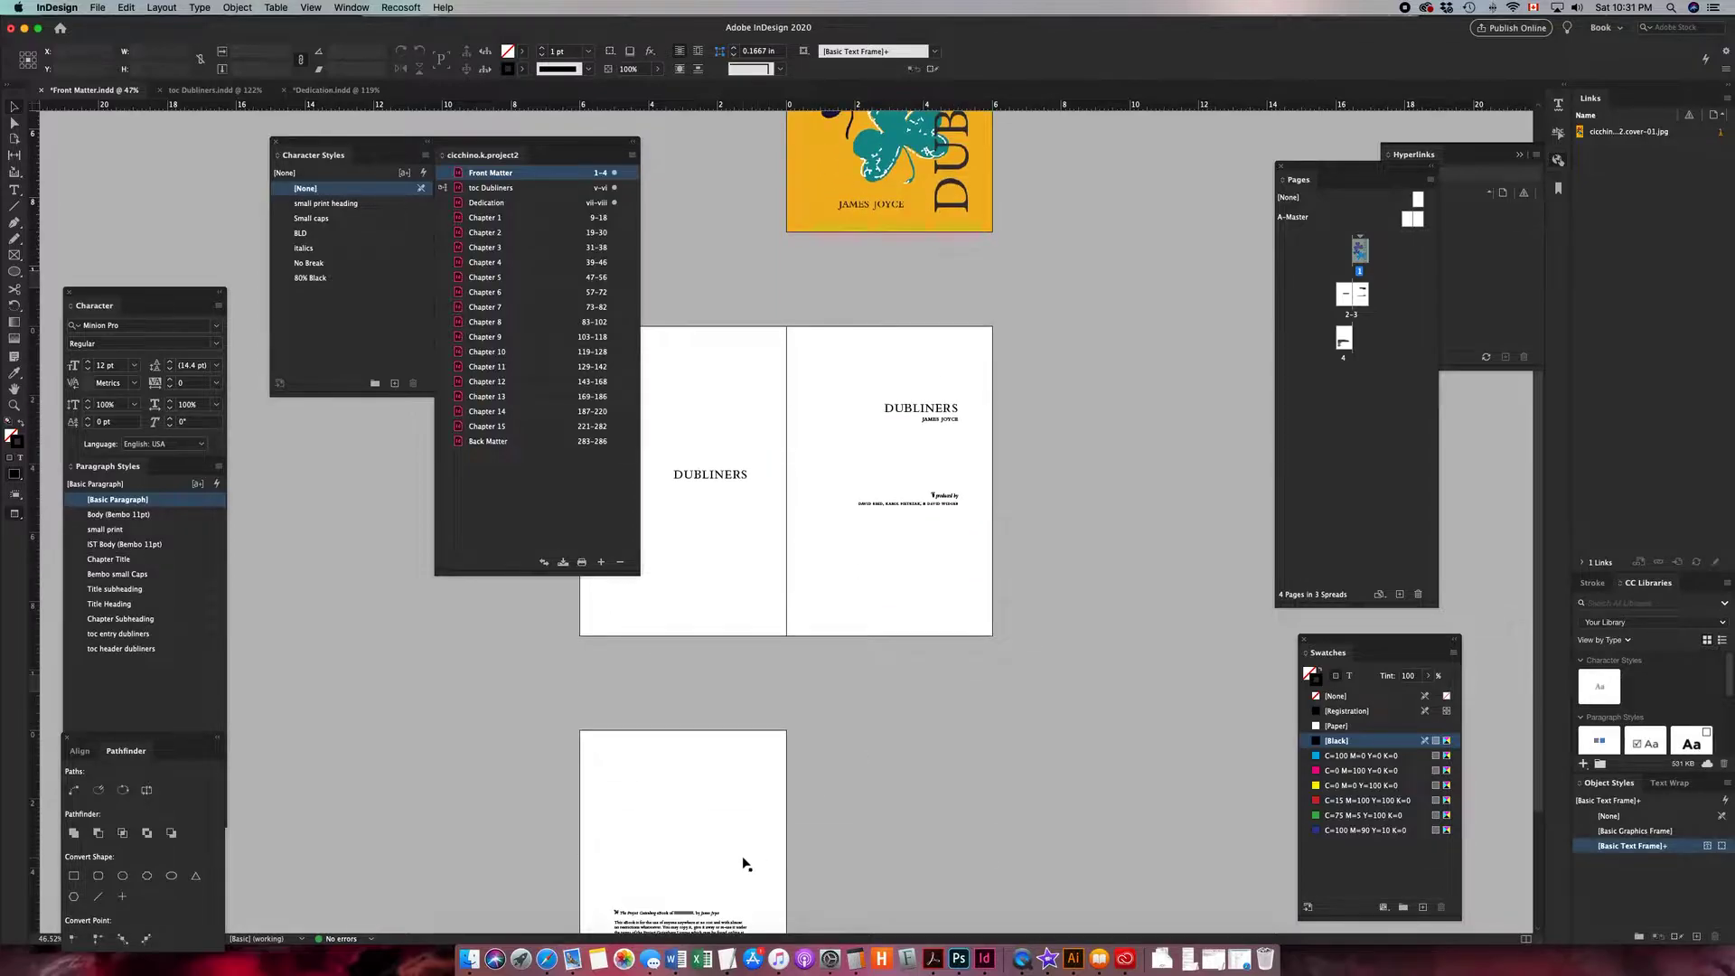
{"action": "scroll", "coordinate": [743, 863], "scroll_direction": "down", "scroll_amount": 2}
{"action": "scroll", "coordinate": [770, 596], "scroll_direction": "up", "scroll_amount": 2}
{"action": "scroll", "coordinate": [773, 598], "scroll_direction": "up", "scroll_amount": 4}
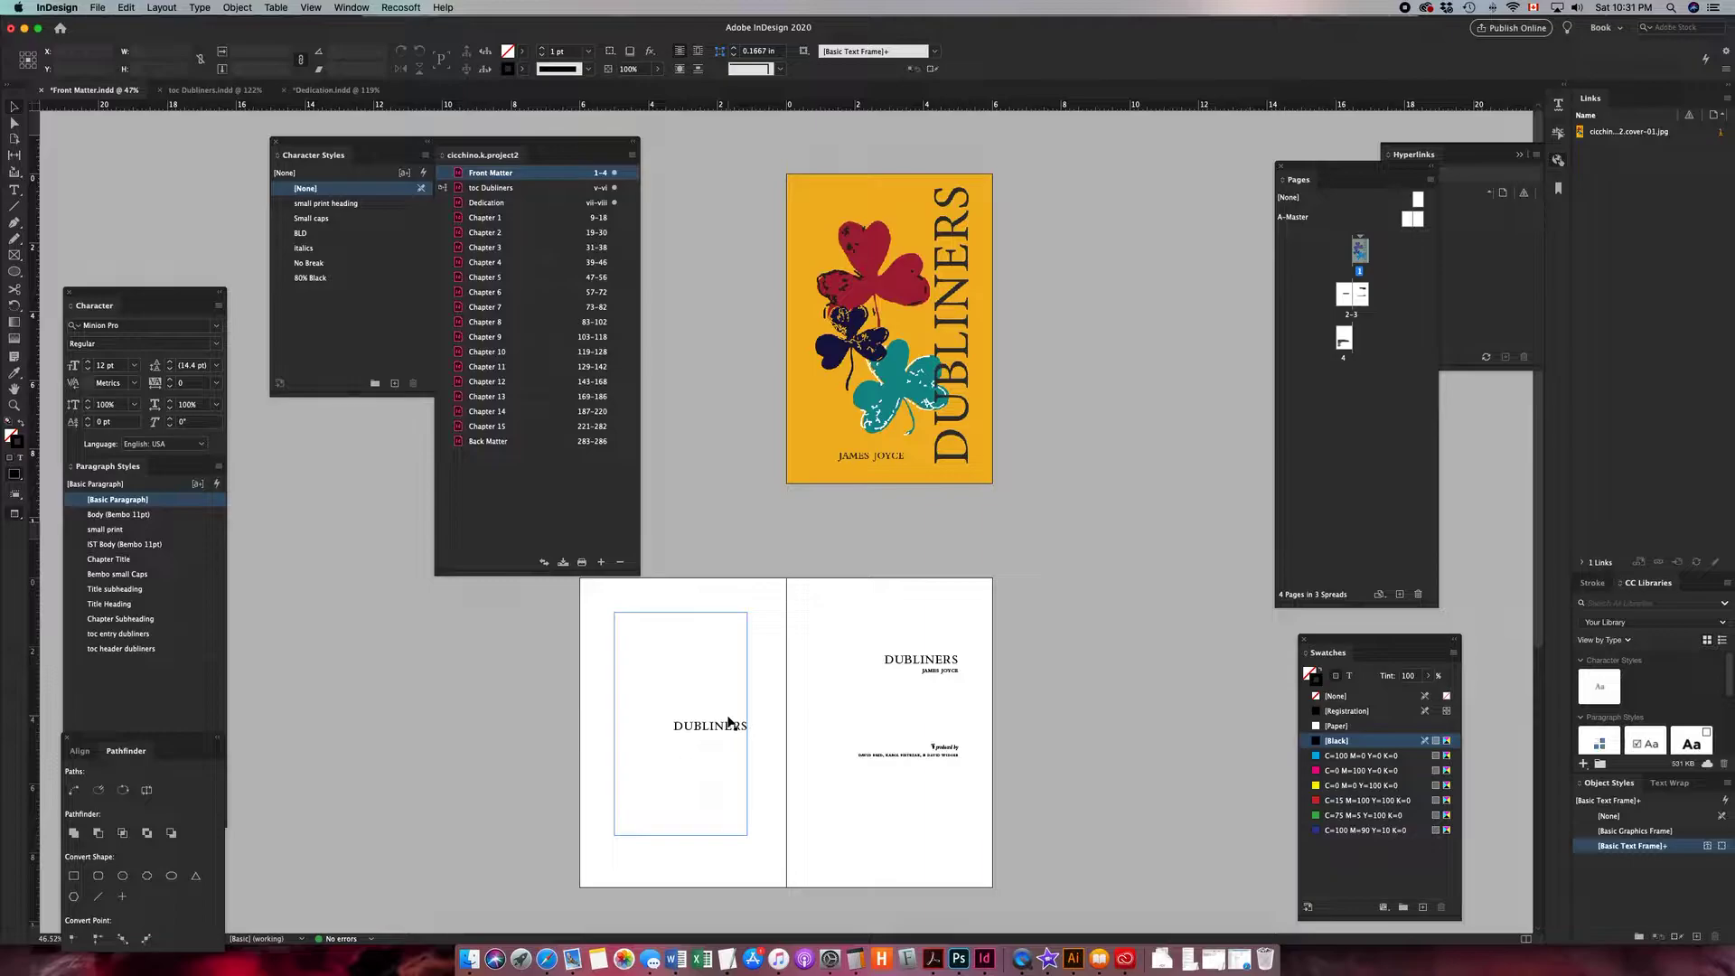
- Give the cover image the epub:type frontmatter, enable Custom Layout, and insert a page break After Image
{"action": "left_click", "coordinate": [873, 307]}
{"action": "right_click", "coordinate": [873, 307]}
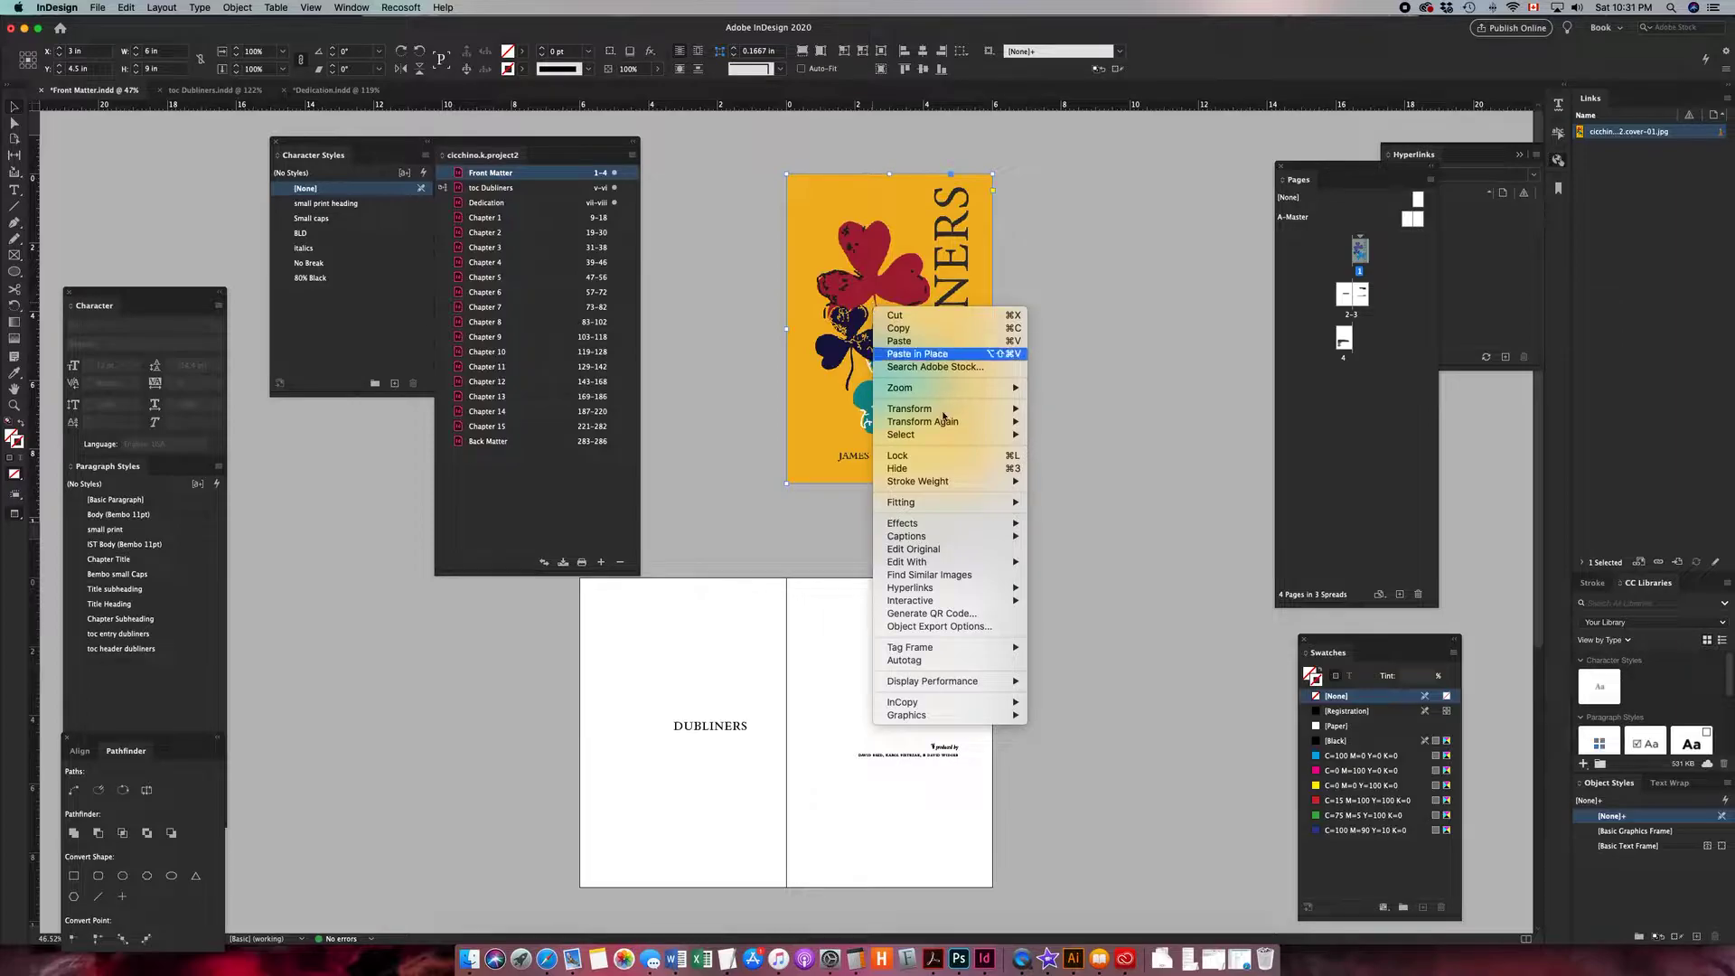
{"action": "left_click", "coordinate": [993, 626]}
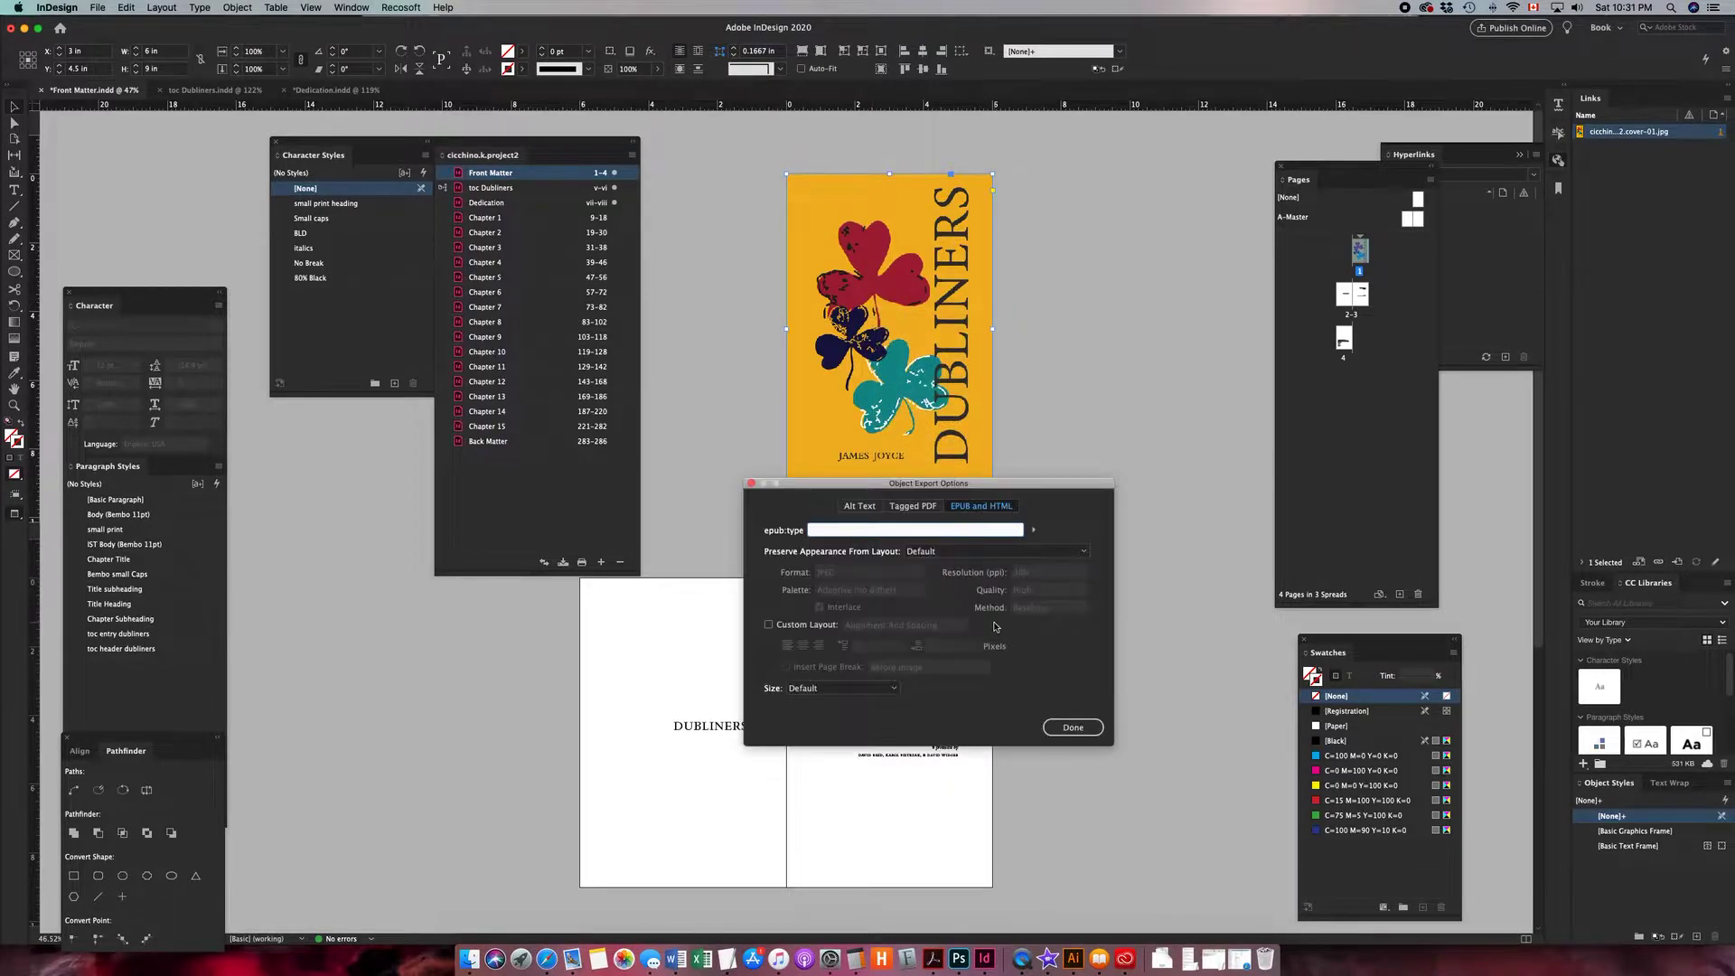
{"action": "left_click", "coordinate": [1033, 530]}
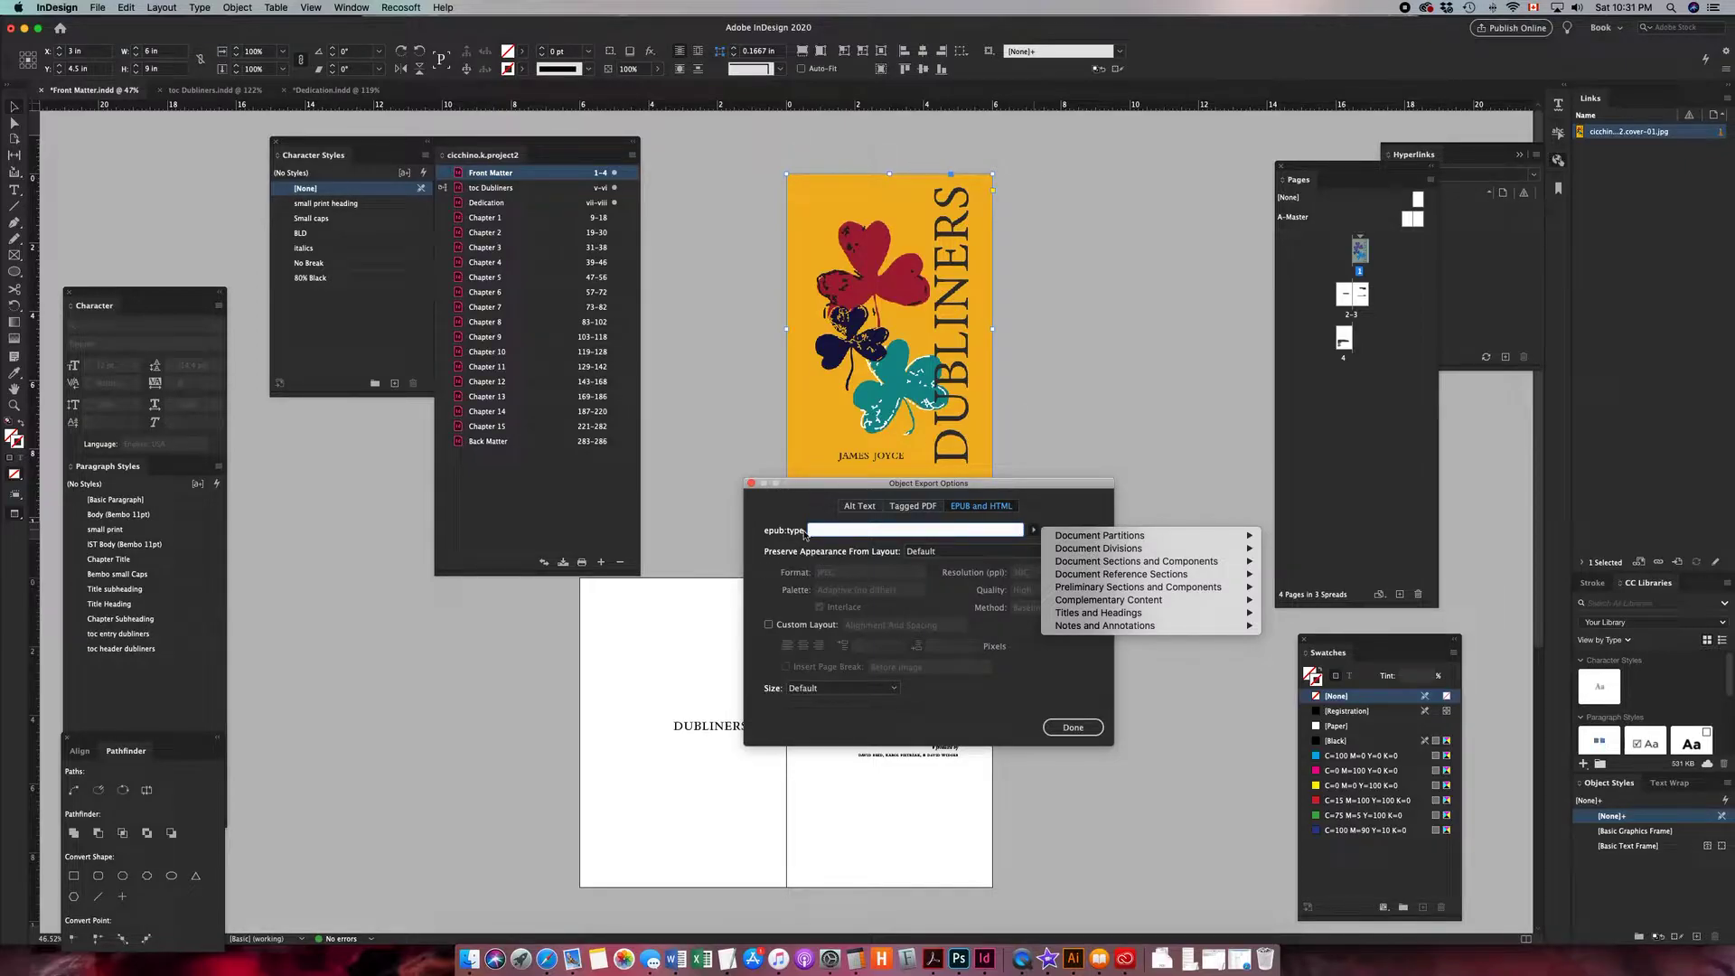
{"action": "mouse_move", "coordinate": [1101, 540]}
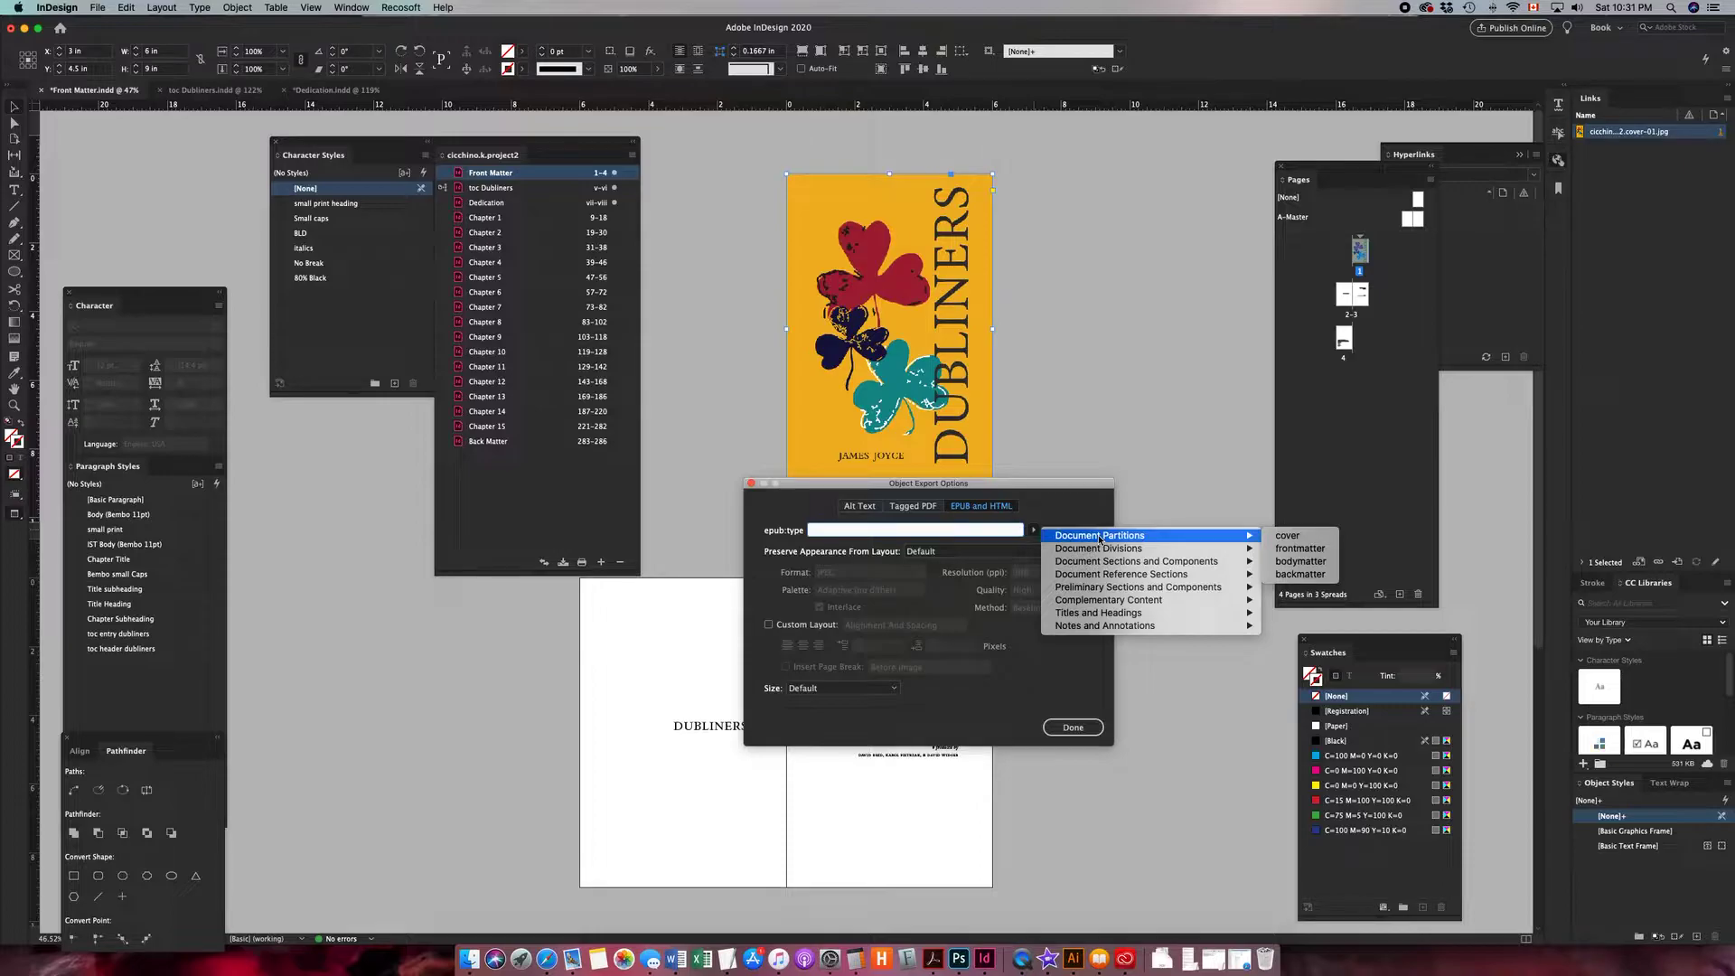
{"action": "left_click", "coordinate": [1308, 548]}
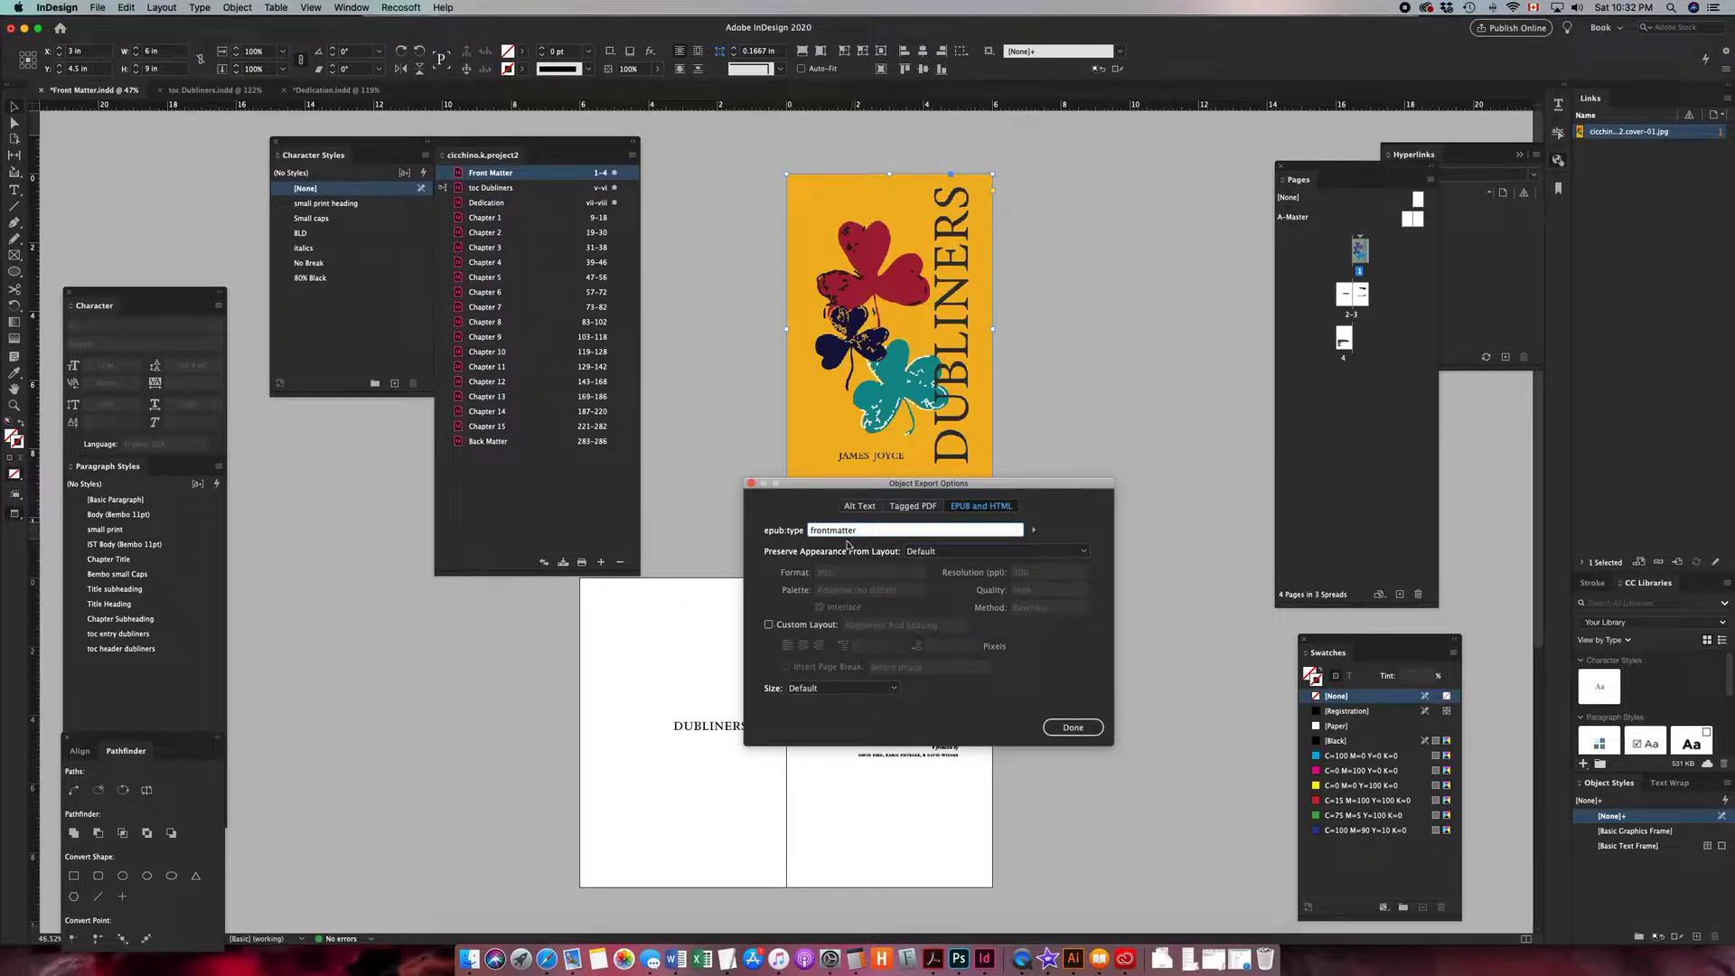
{"action": "left_click", "coordinate": [769, 624]}
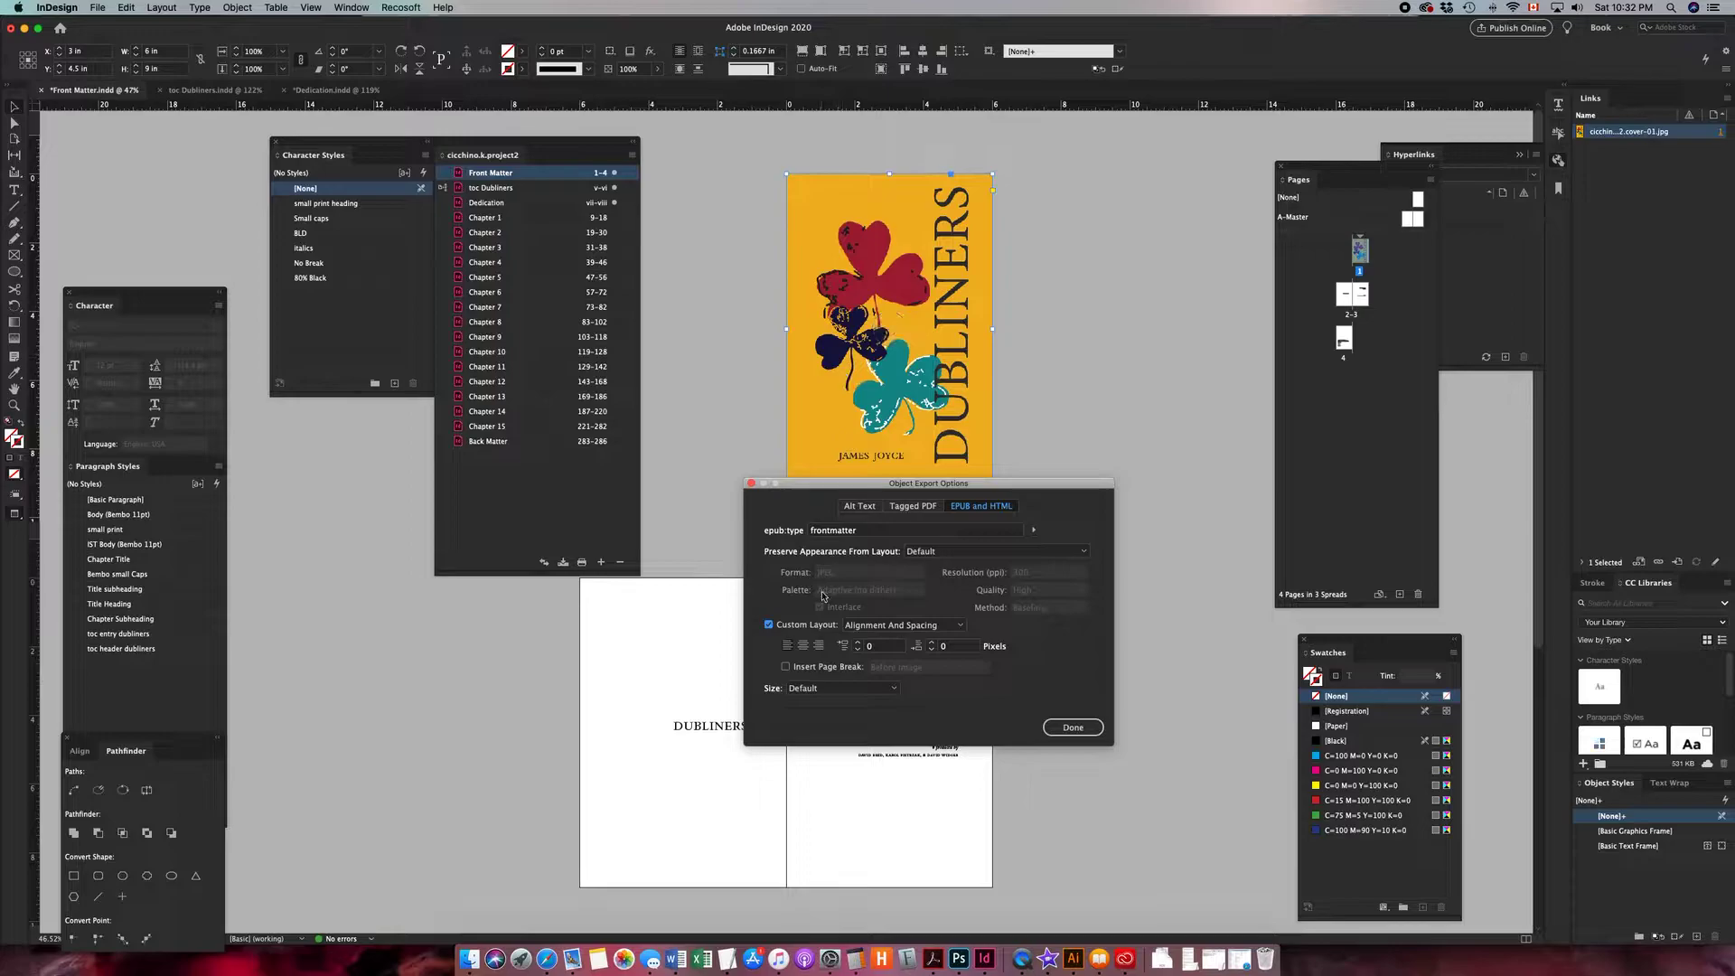
{"action": "left_click", "coordinate": [785, 667]}
{"action": "left_click", "coordinate": [952, 668]}
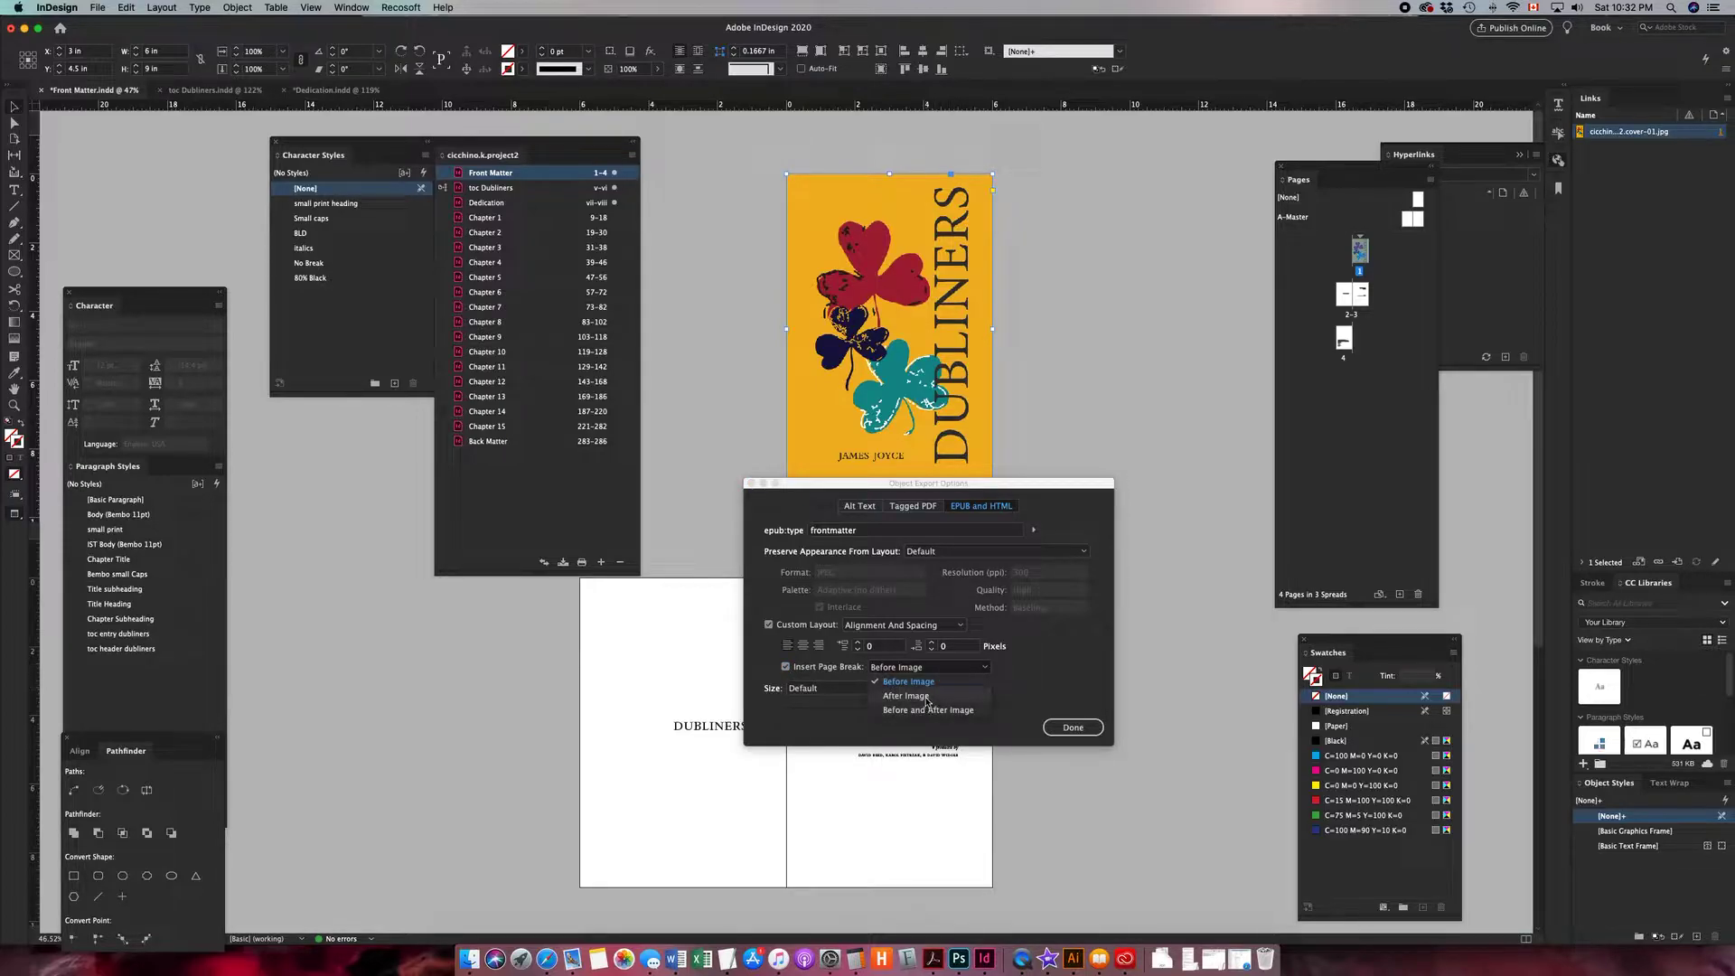
{"action": "left_click", "coordinate": [926, 697]}
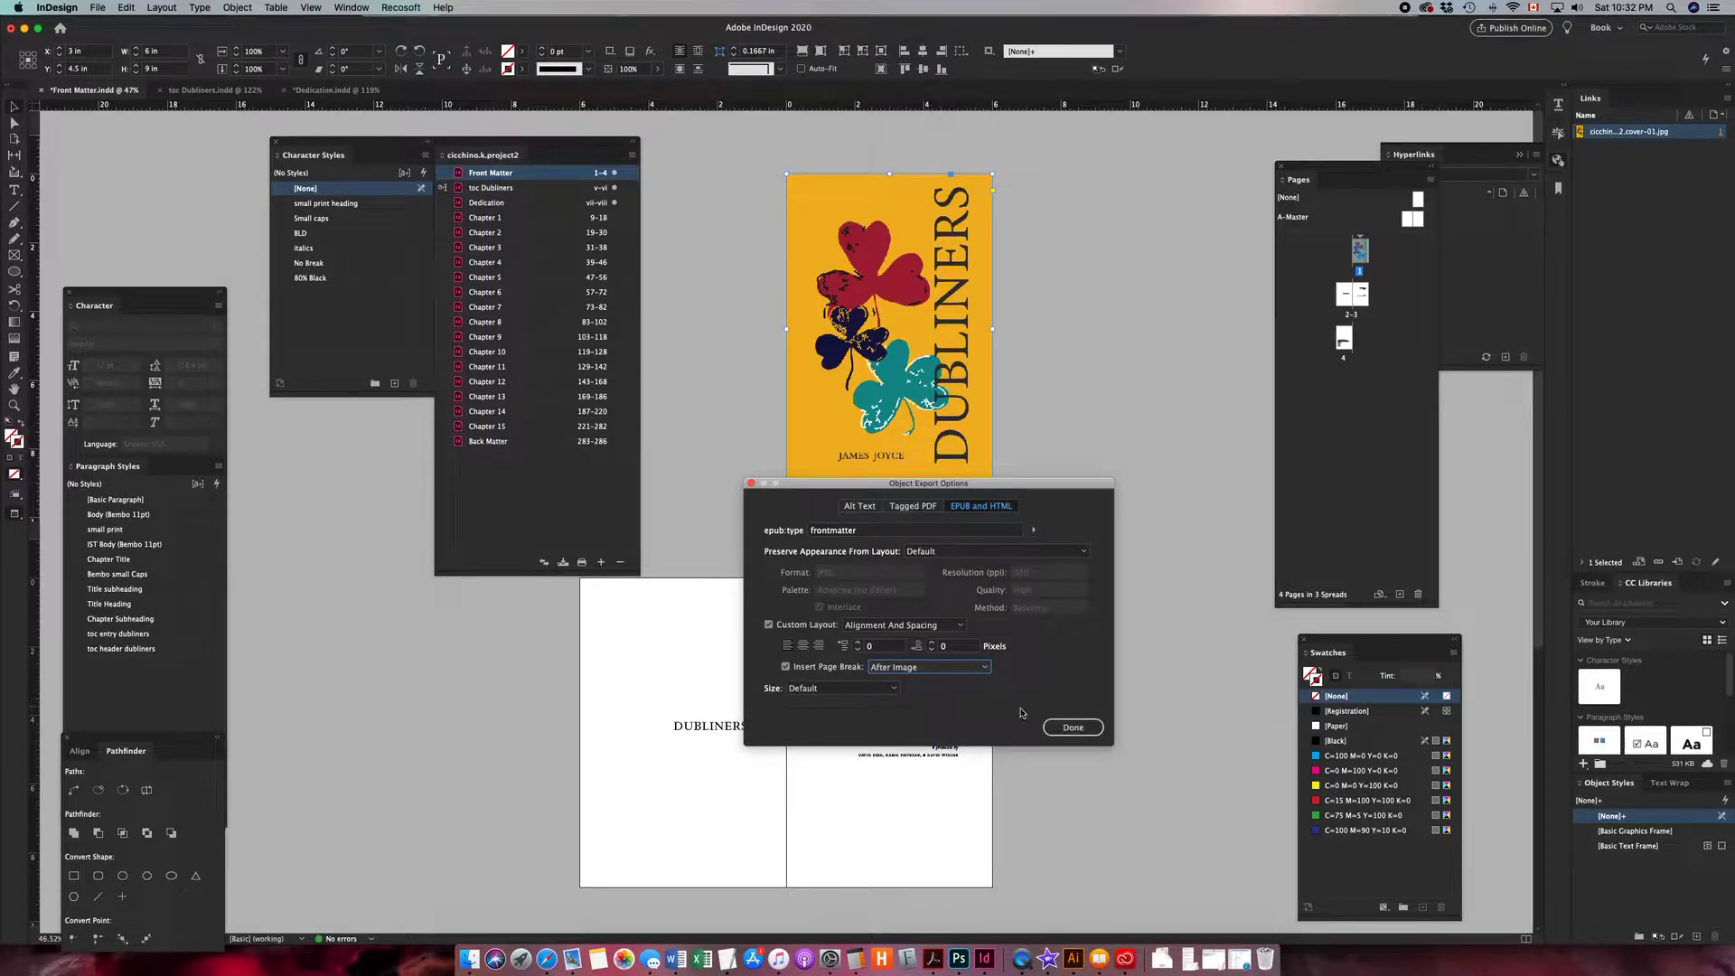
{"action": "left_click", "coordinate": [1060, 730]}
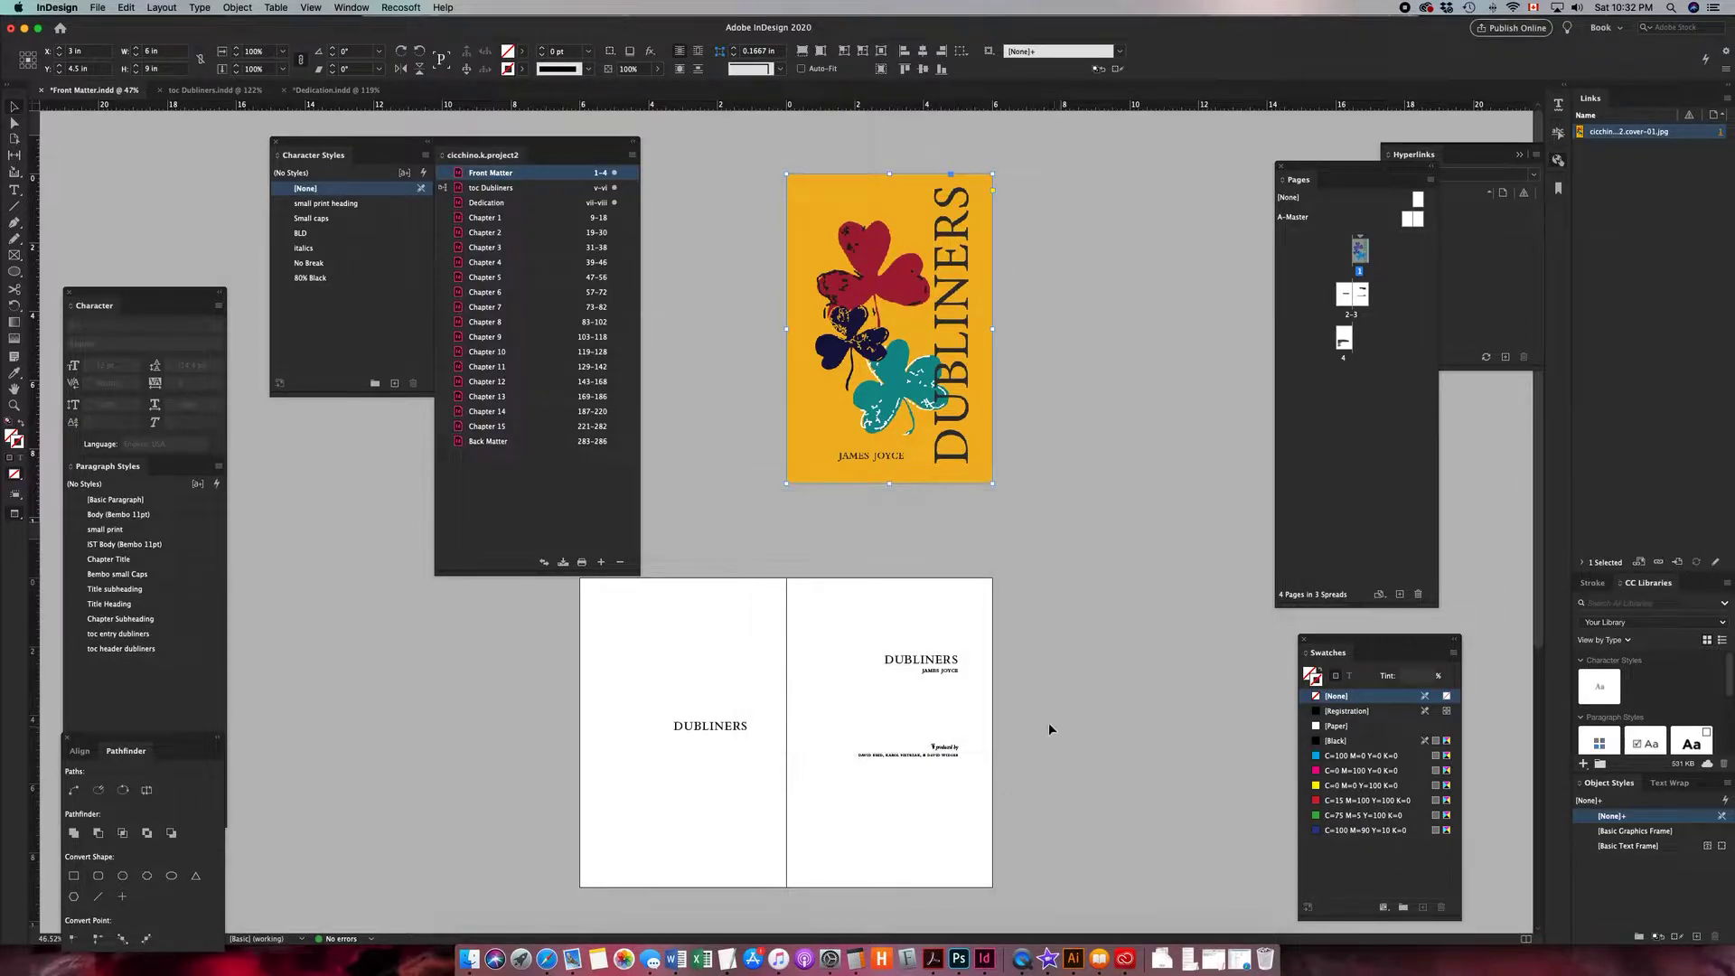
- Give the page 2 DUBLINERS text frame epub:type frontmatter, Custom Layout, and a page break After Image
{"action": "left_click", "coordinate": [725, 732]}
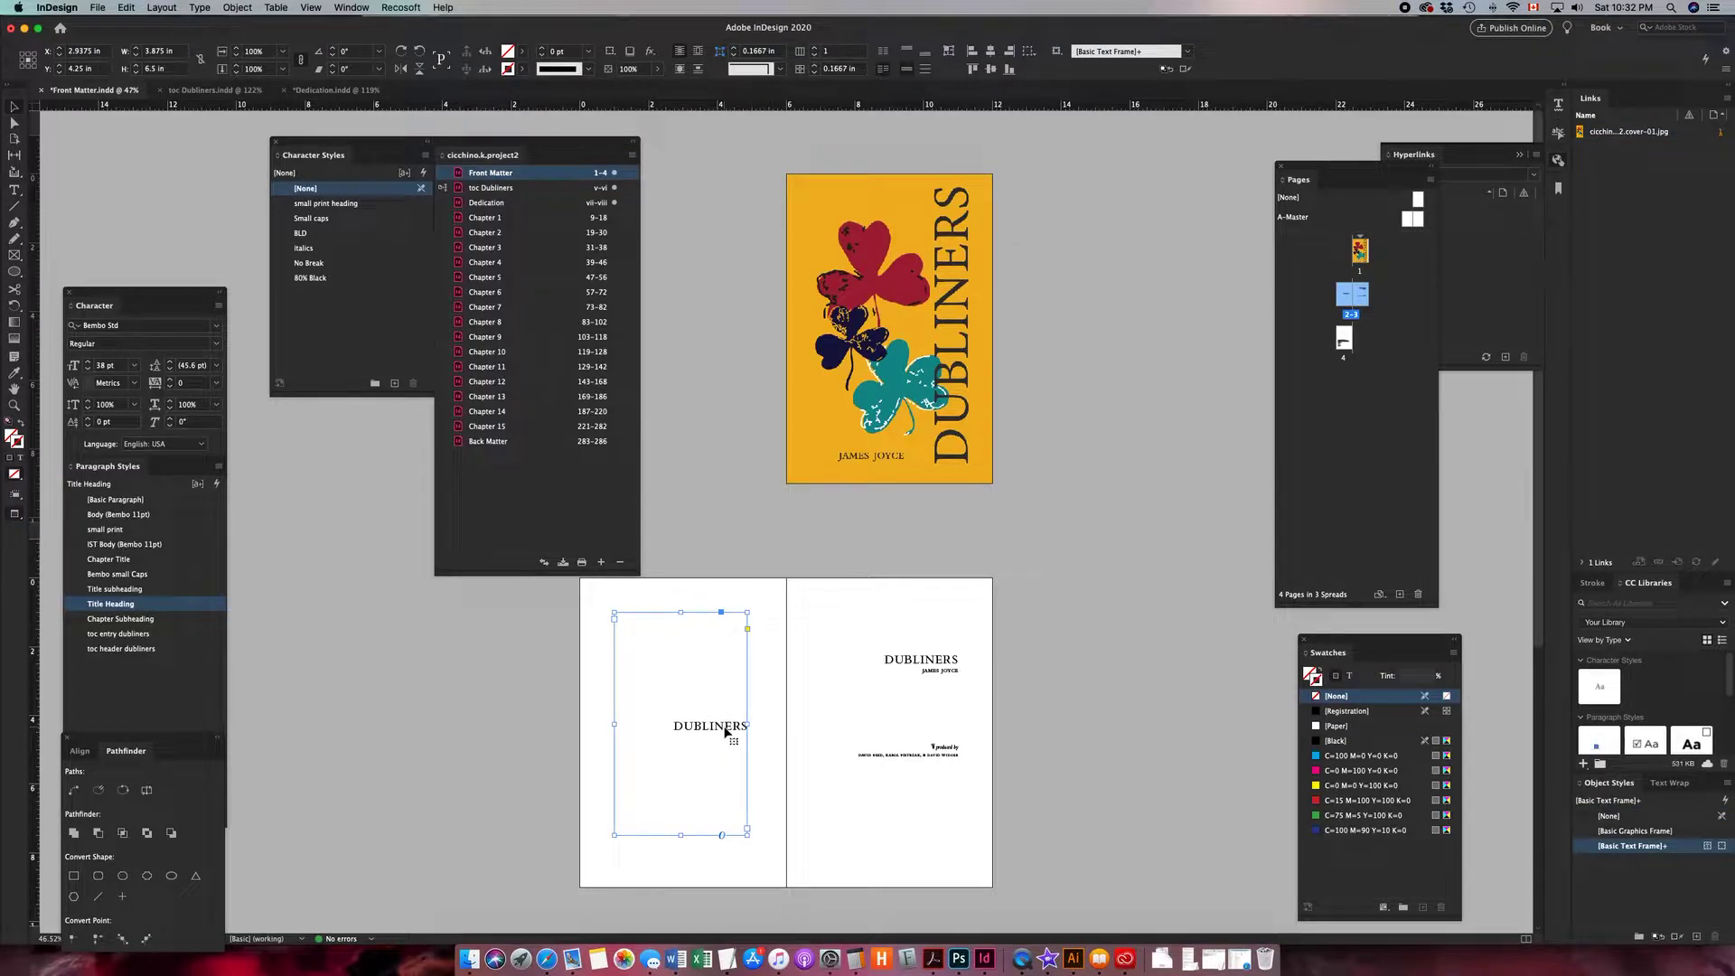
{"action": "right_click", "coordinate": [725, 731]}
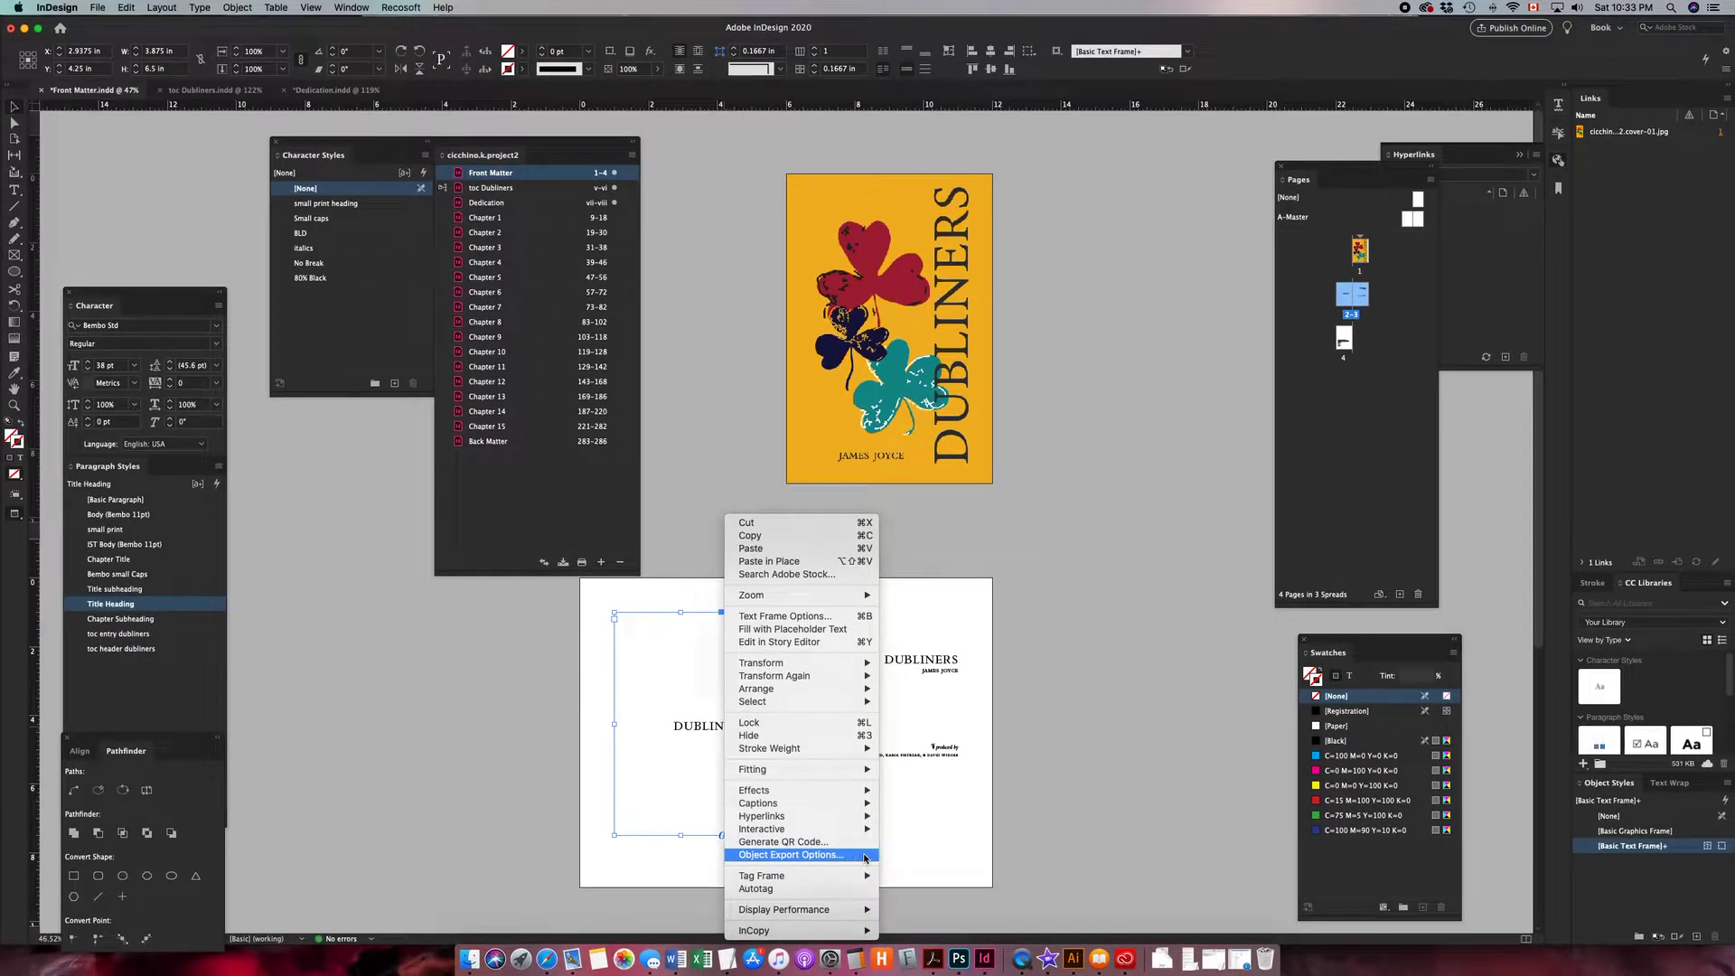
{"action": "left_click", "coordinate": [865, 855]}
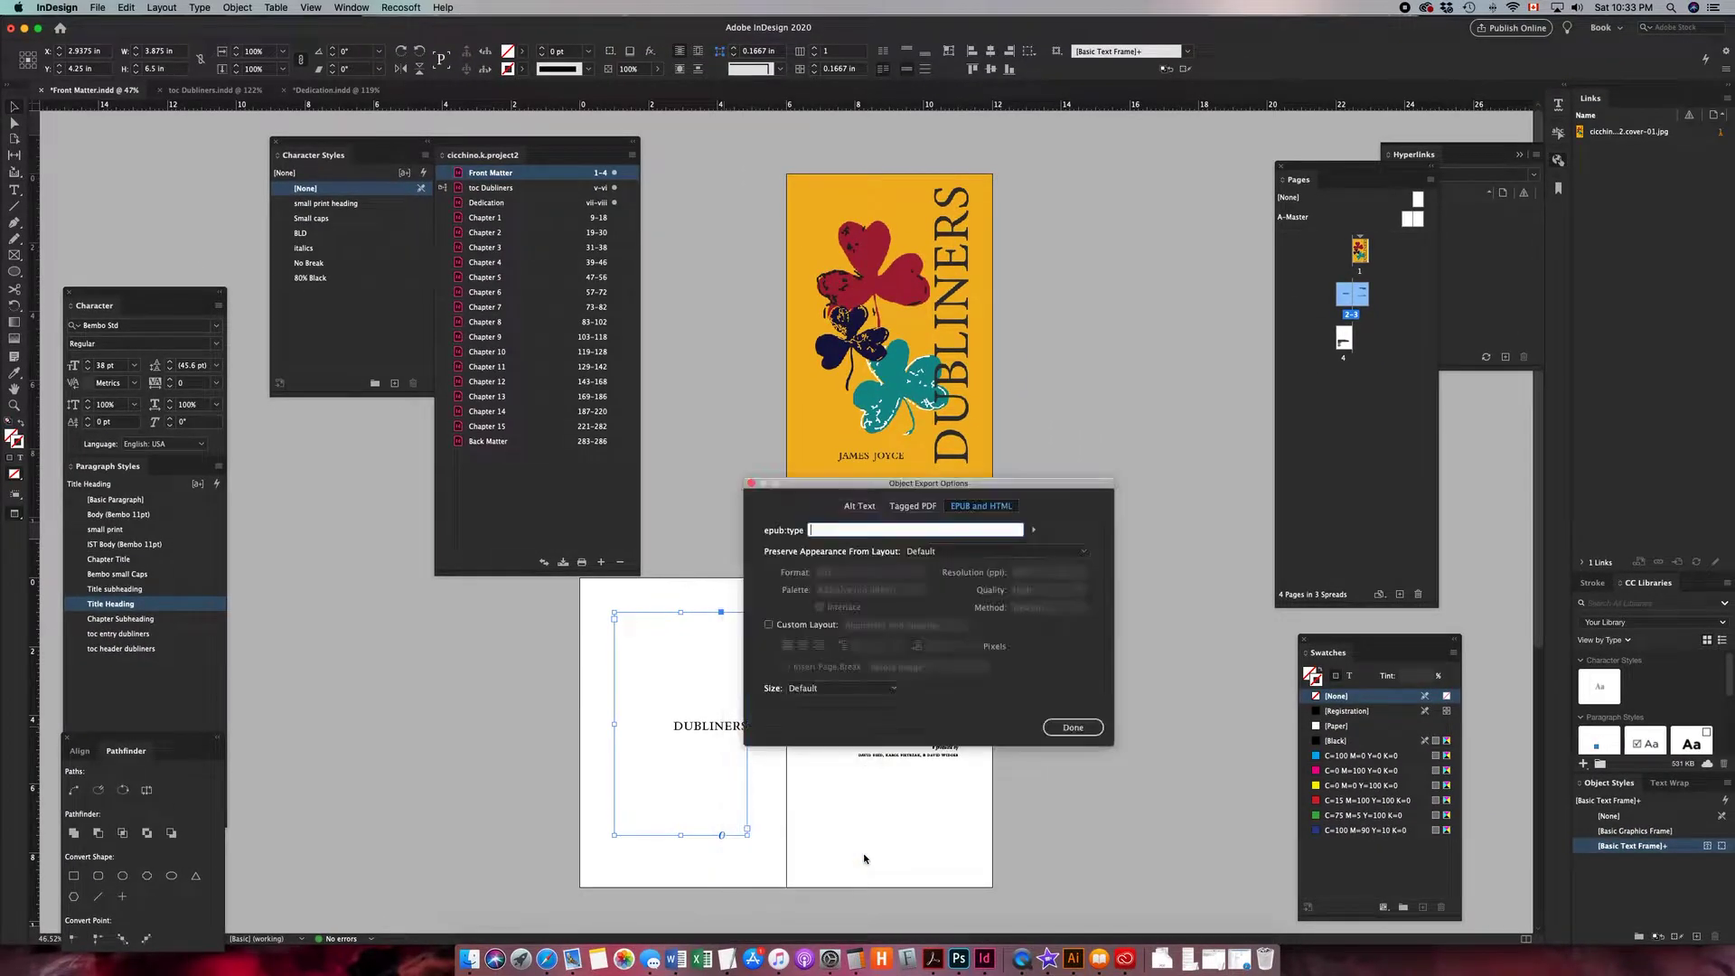
{"action": "left_click", "coordinate": [1030, 531]}
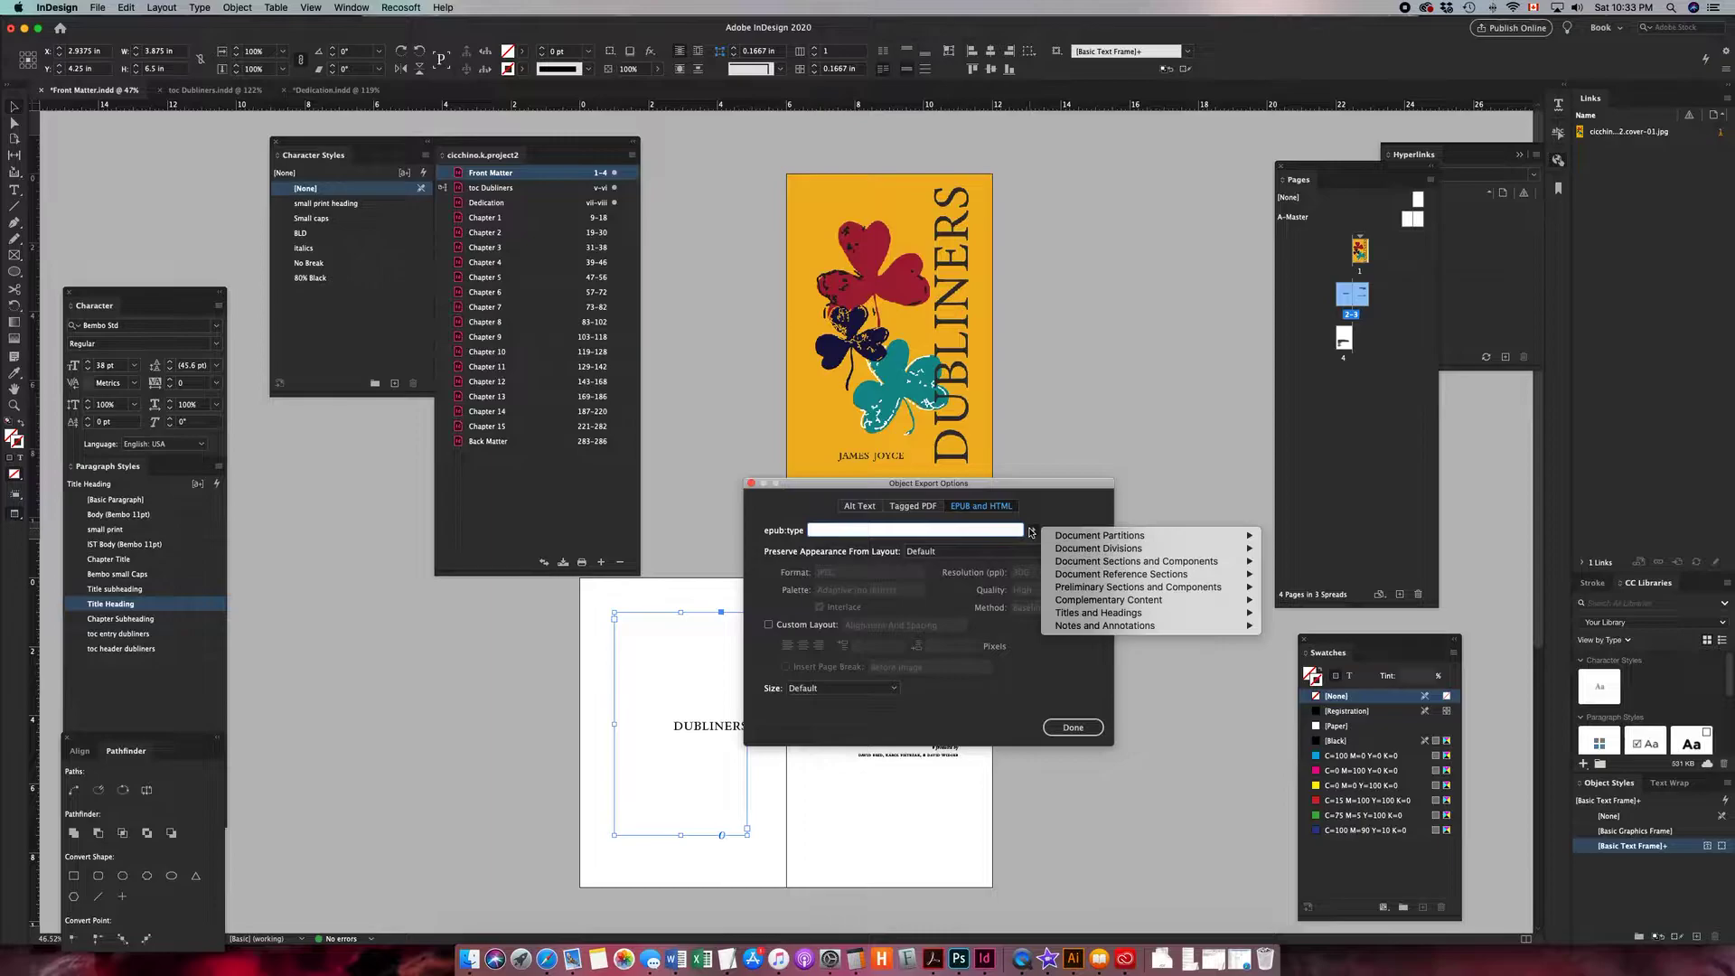
{"action": "mouse_move", "coordinate": [1098, 542]}
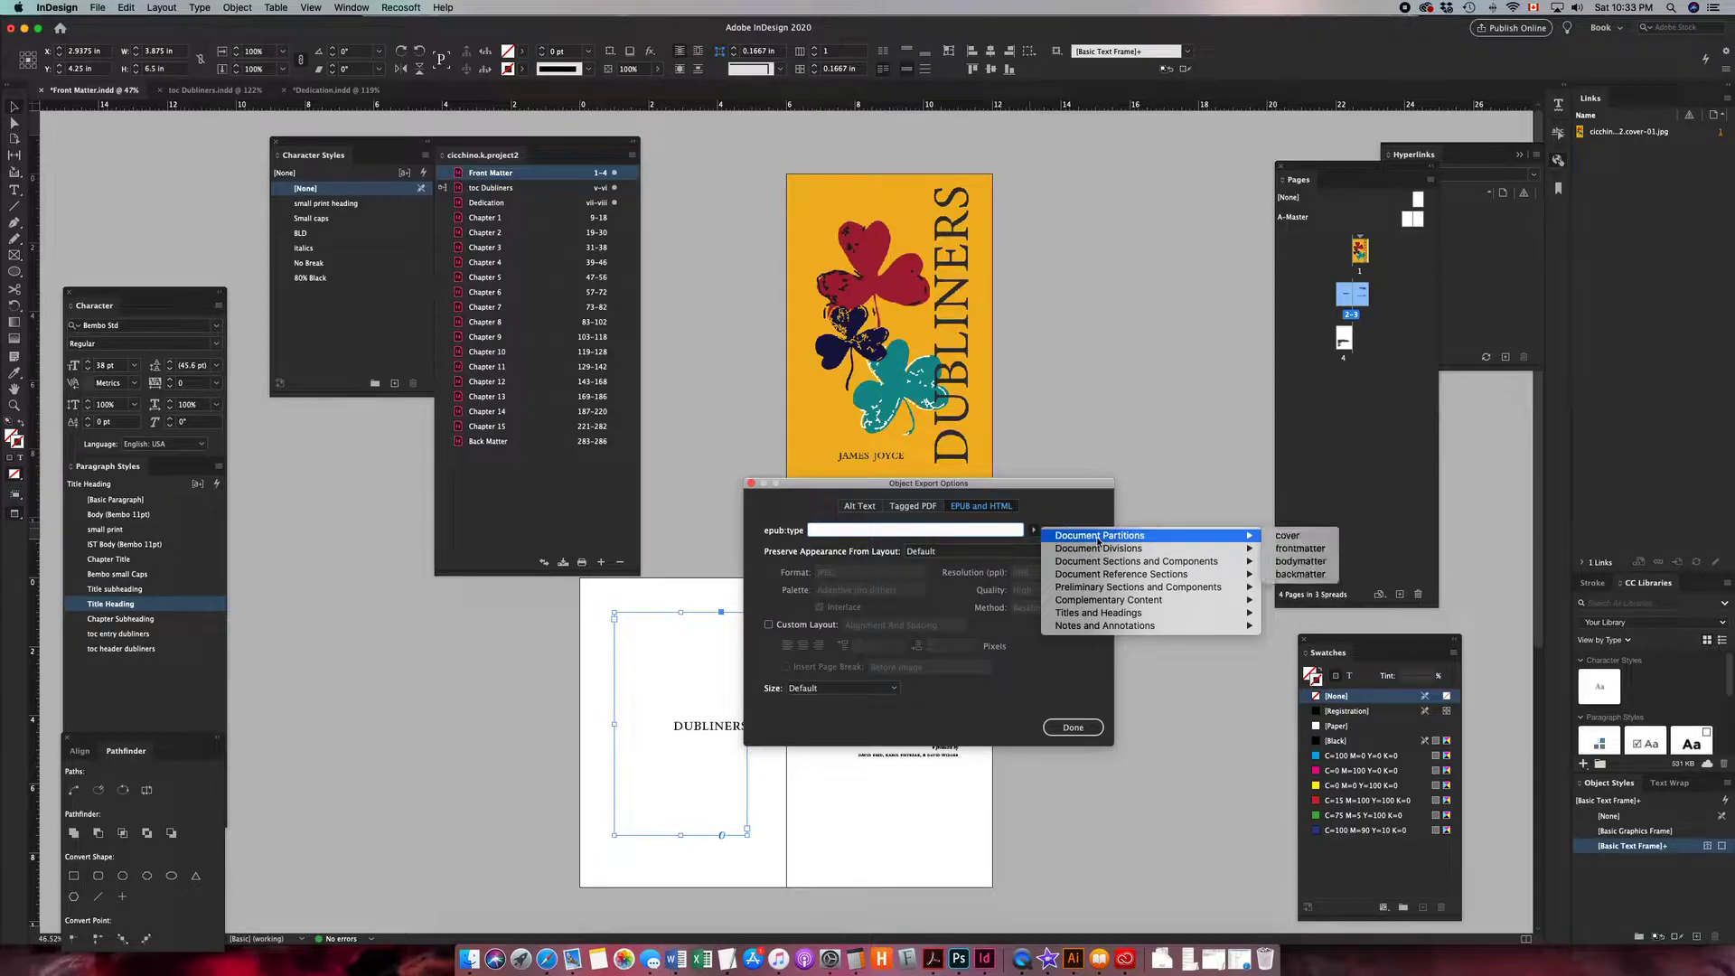
{"action": "left_click", "coordinate": [1298, 548]}
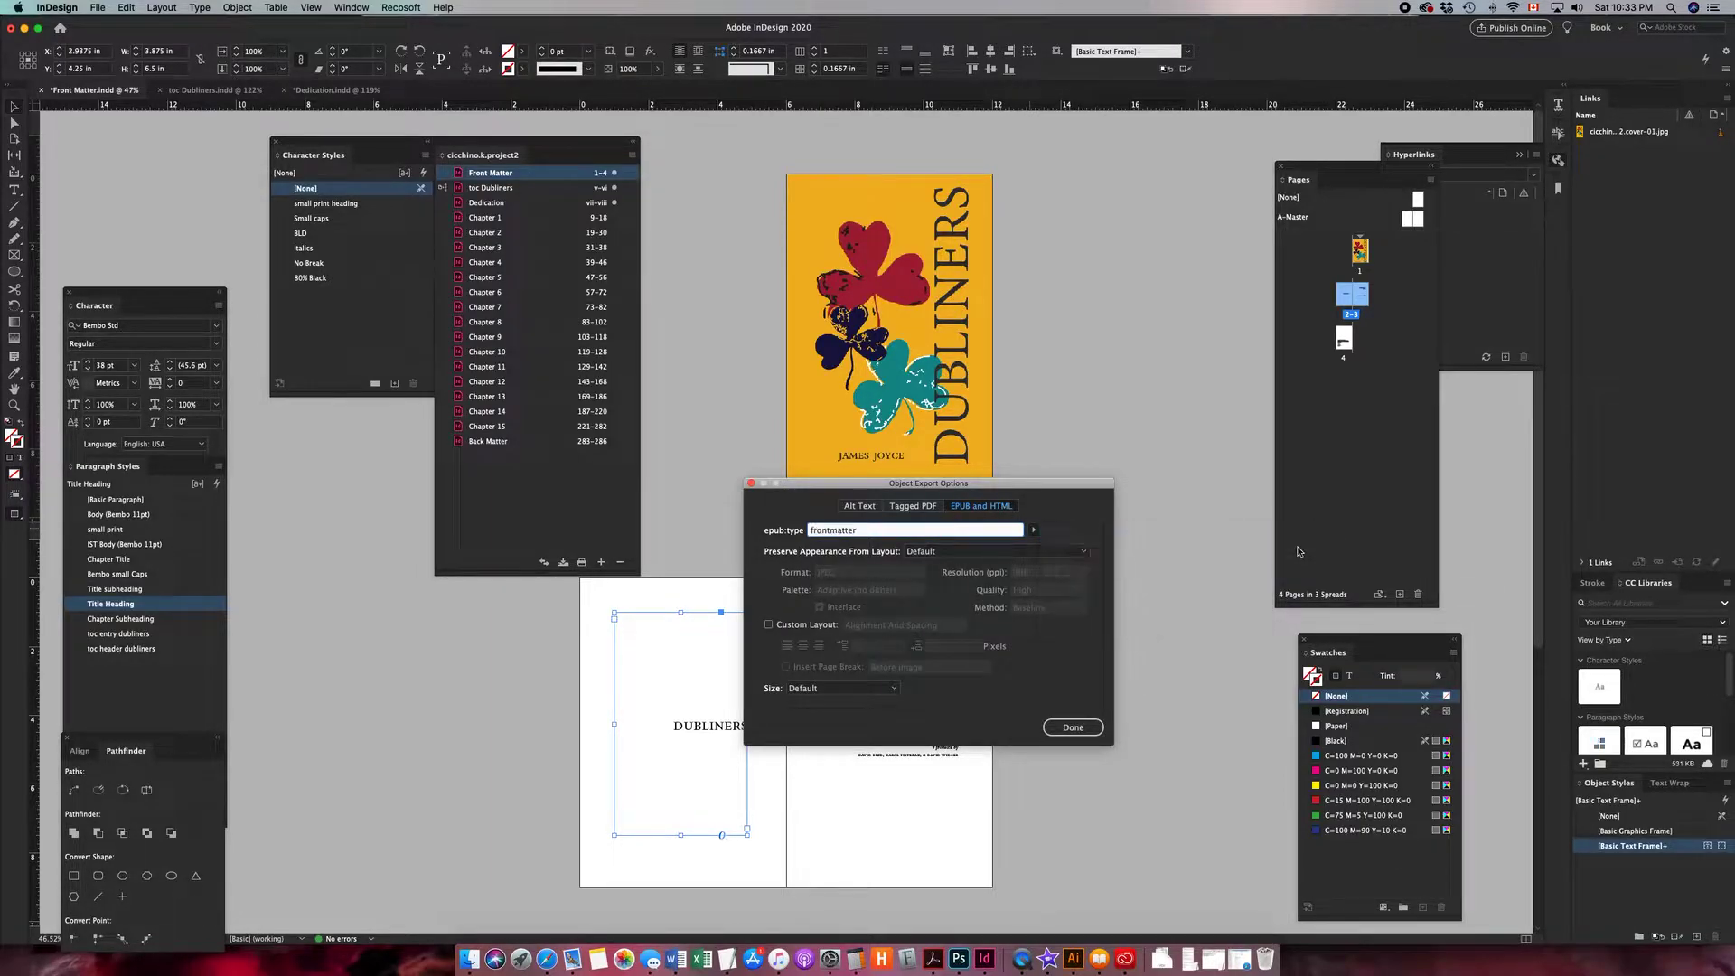
{"action": "left_click", "coordinate": [769, 624]}
{"action": "left_click", "coordinate": [785, 666]}
{"action": "left_click", "coordinate": [986, 669]}
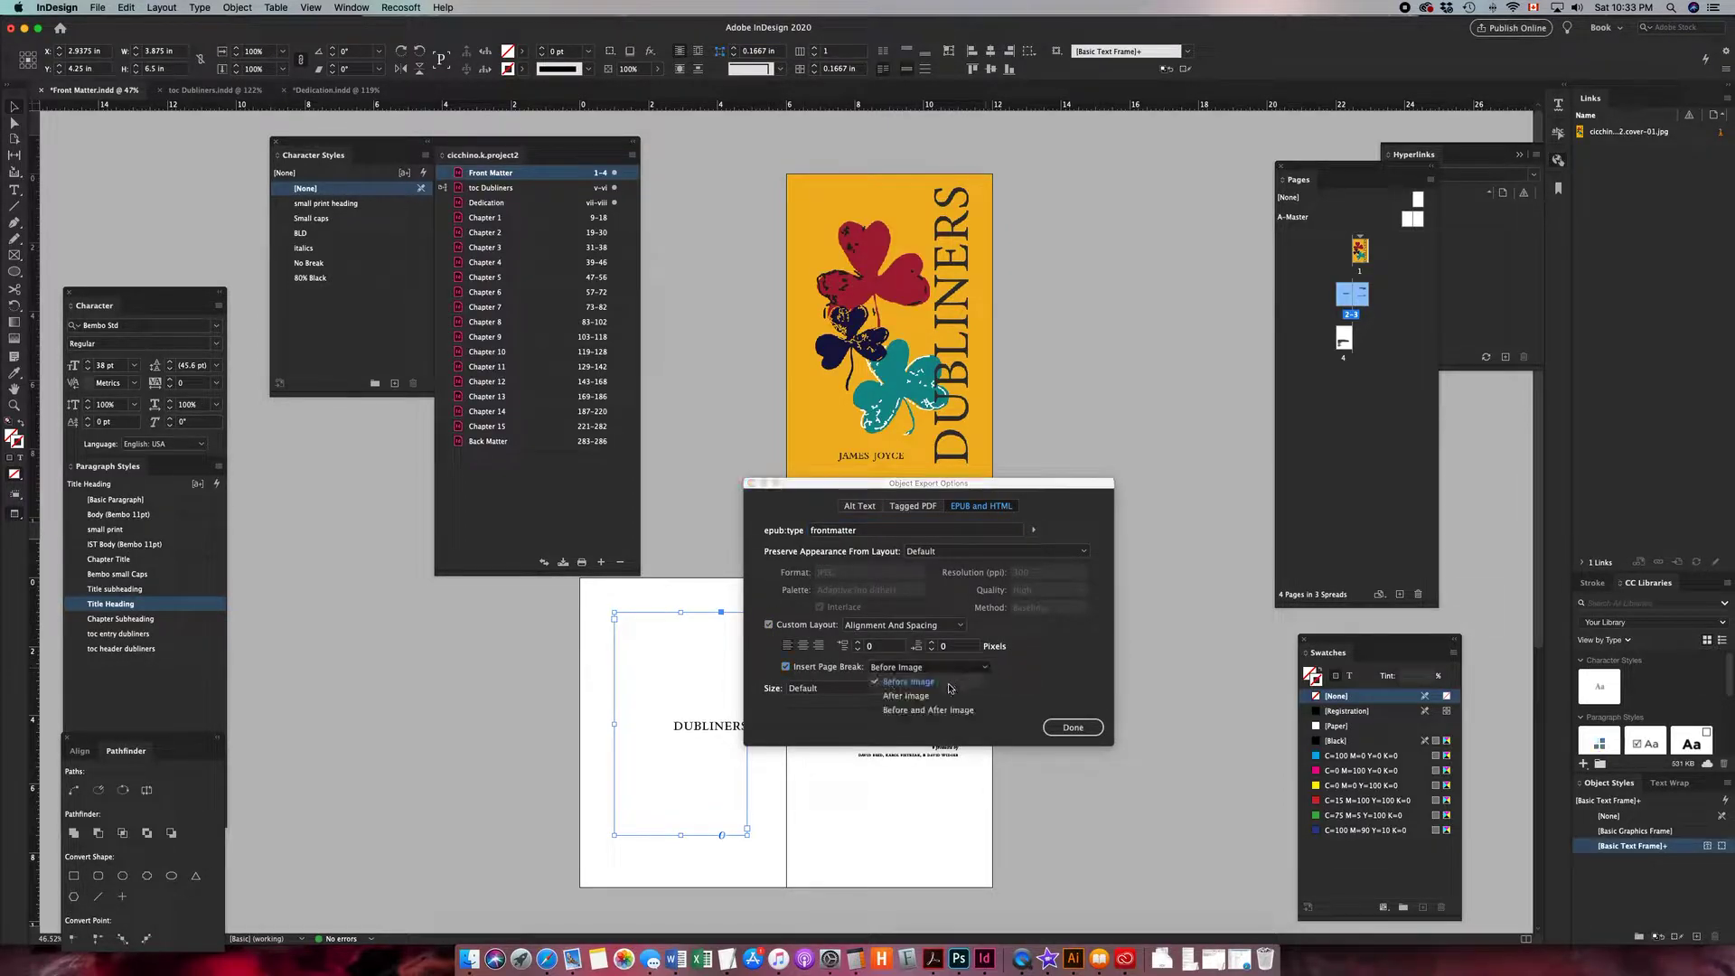
{"action": "left_click", "coordinate": [937, 699]}
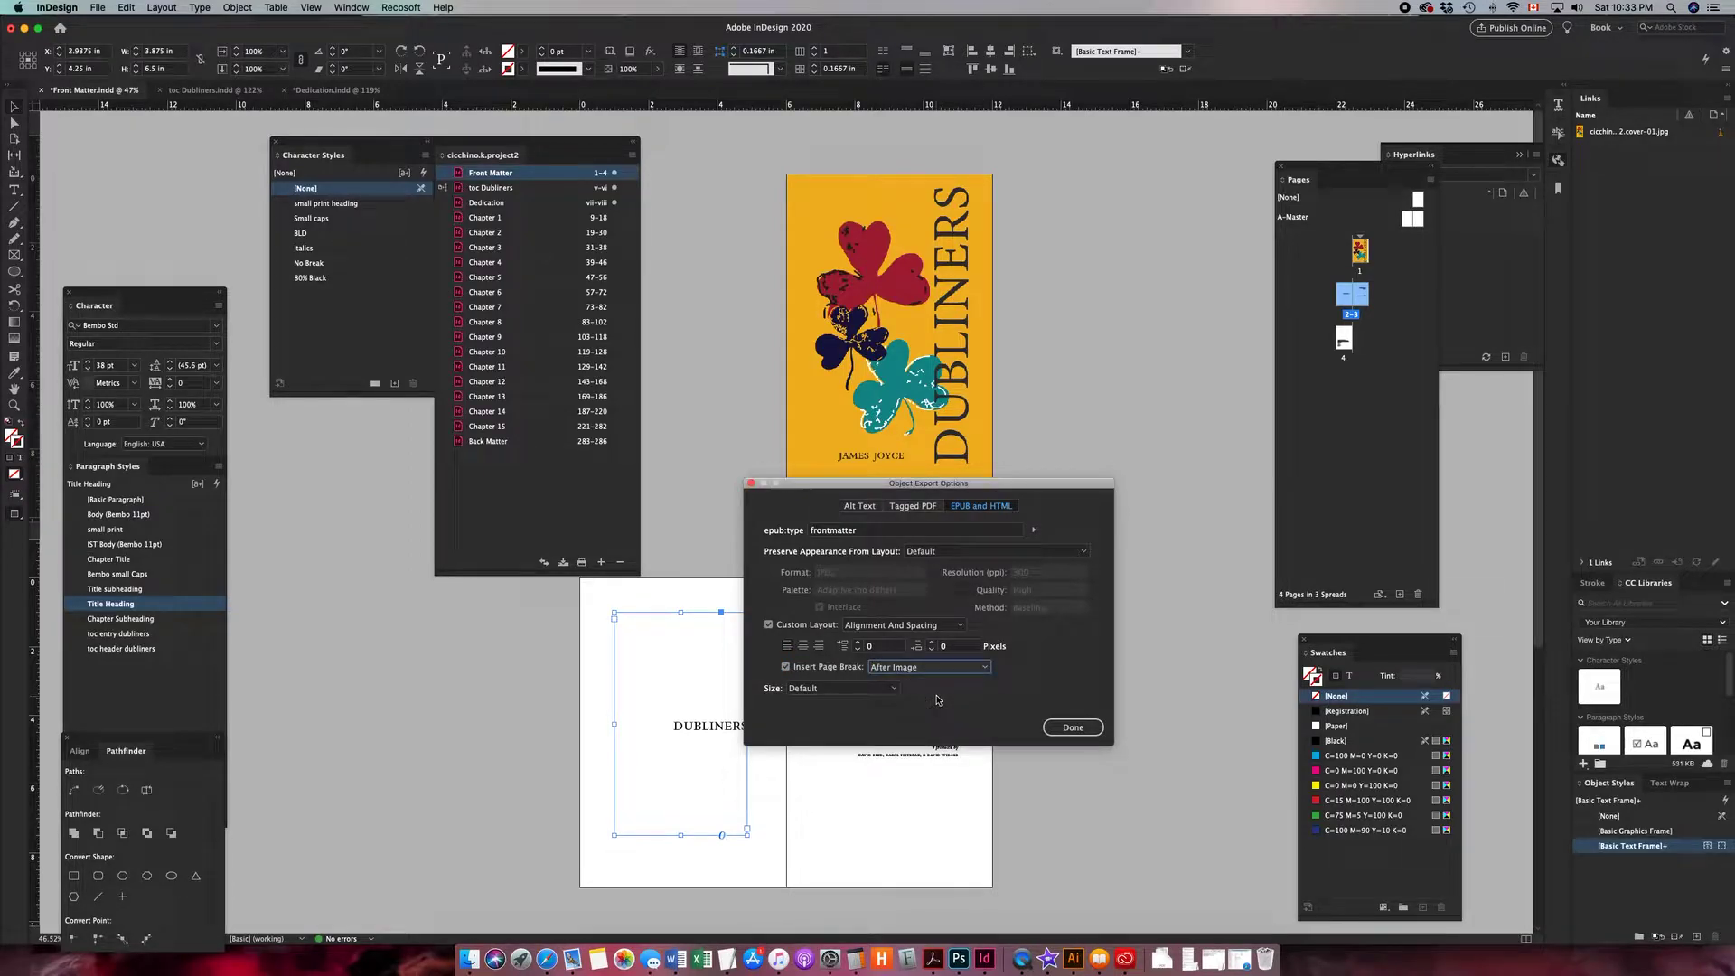
{"action": "left_click", "coordinate": [1087, 726]}
- Set the page 3 title frame's export options to frontmatter, Custom Layout with Alignment And Spacing, and a page break After Image
{"action": "left_click", "coordinate": [929, 662]}
{"action": "scroll", "coordinate": [928, 664], "scroll_direction": "down", "scroll_amount": 3}
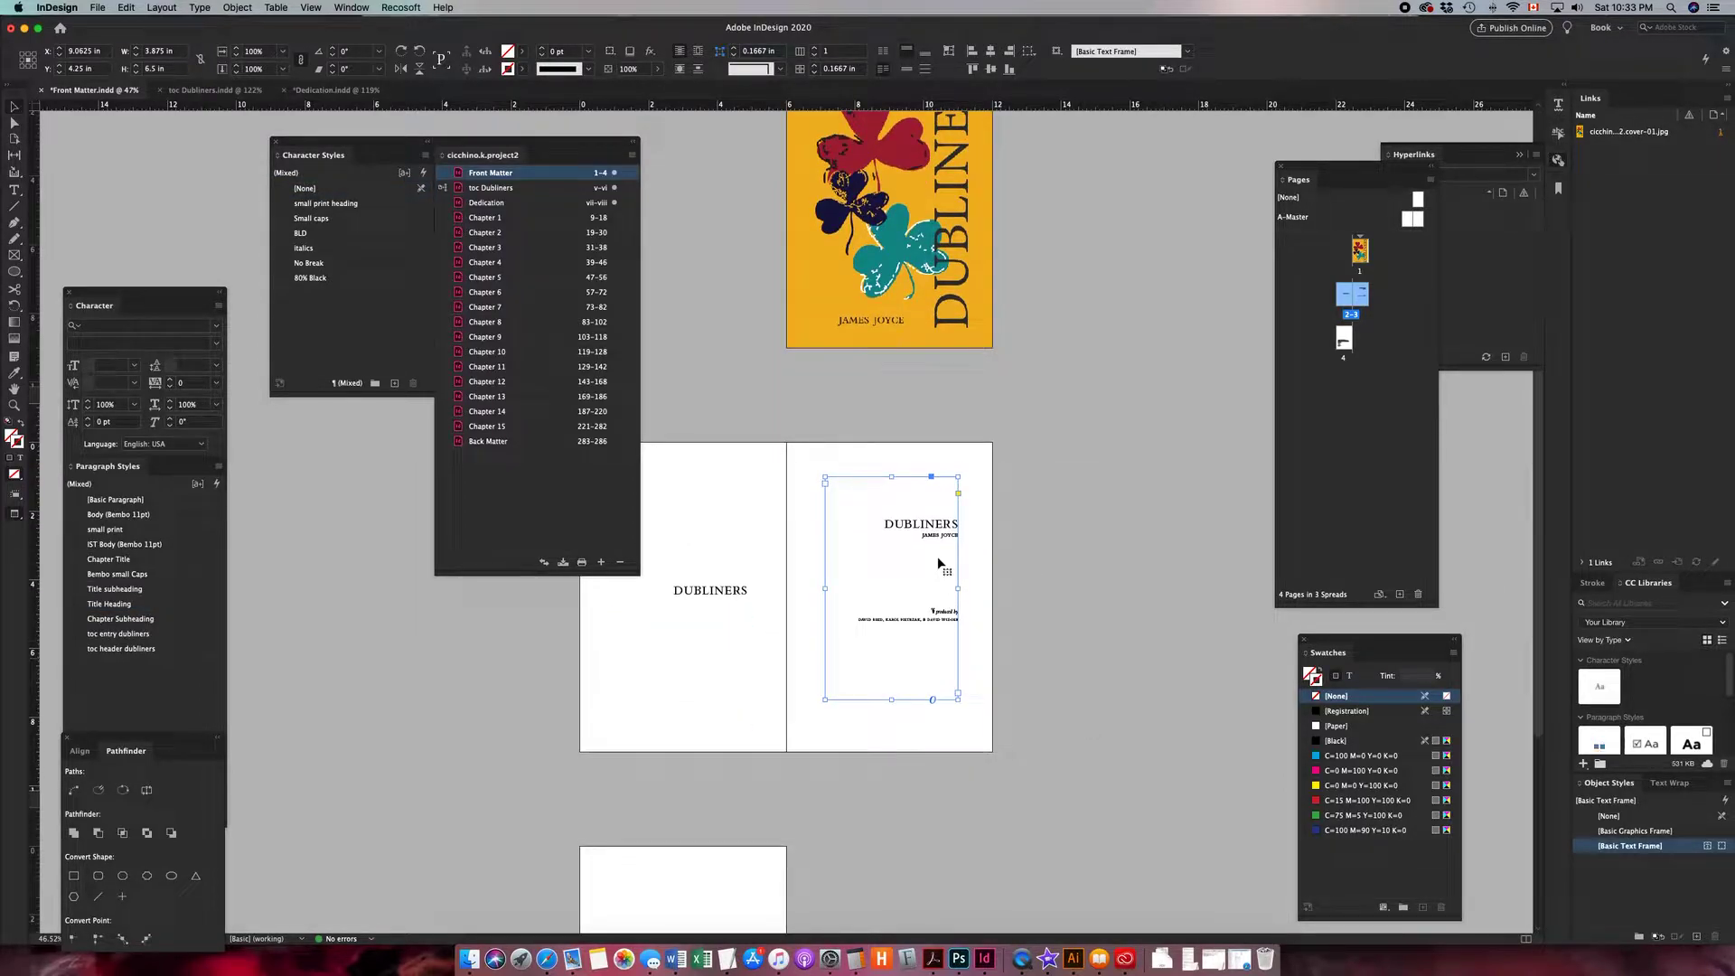
{"action": "right_click", "coordinate": [926, 532]}
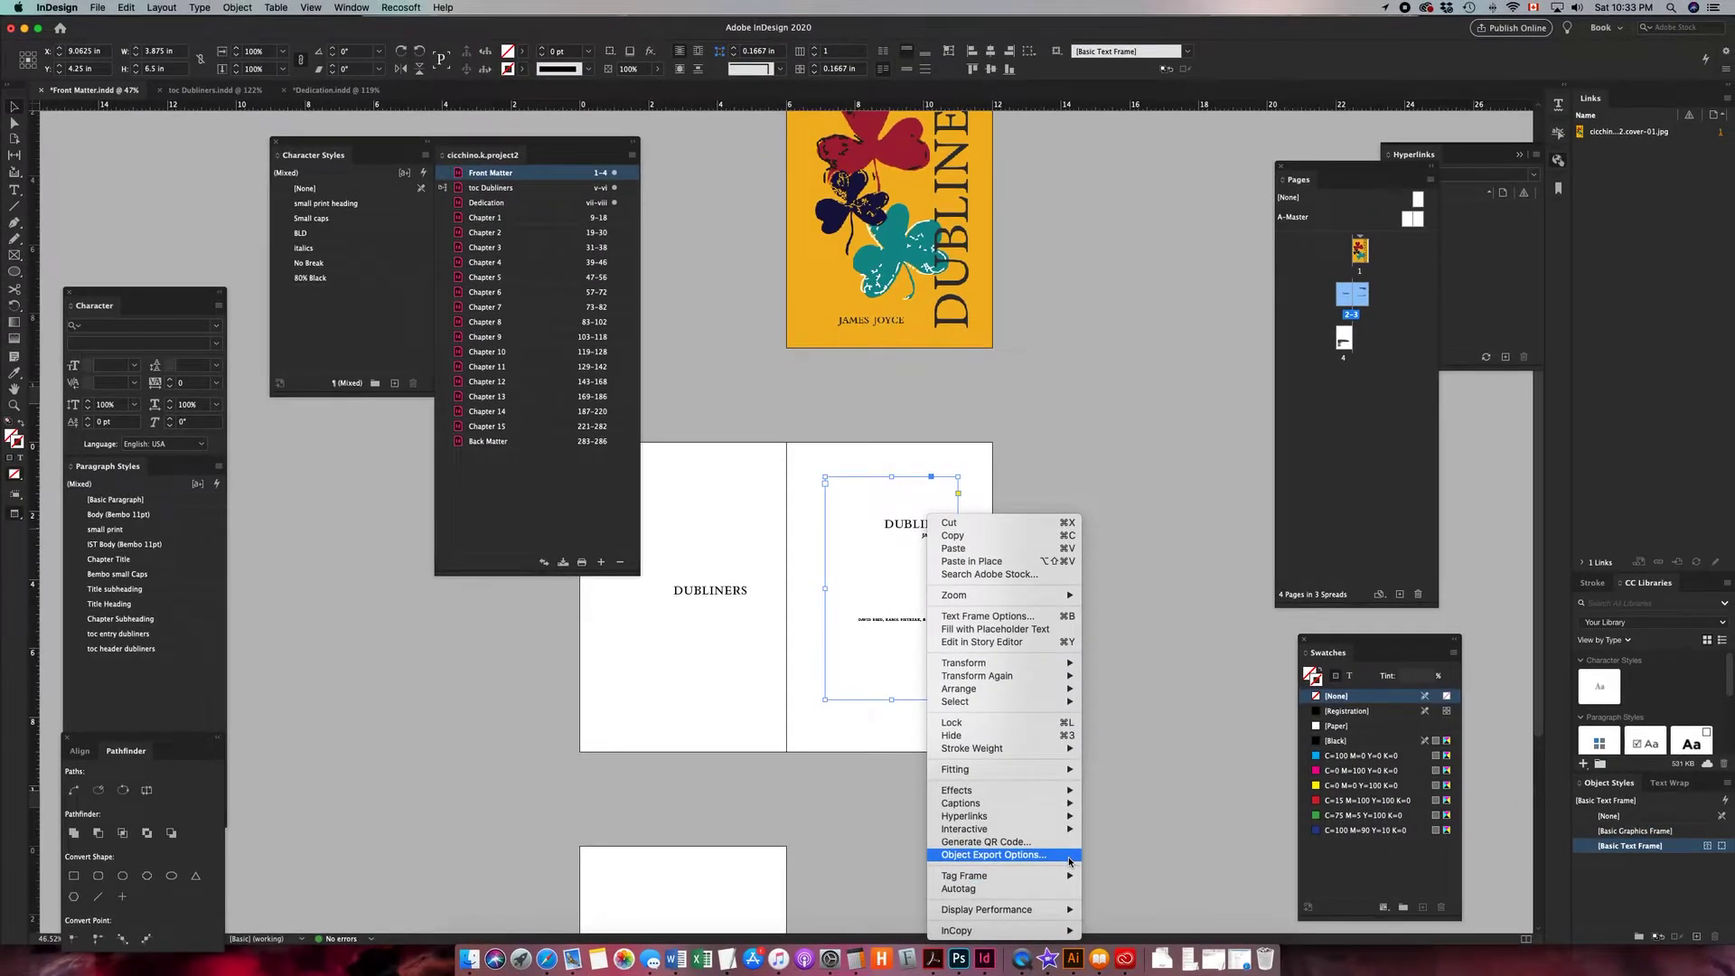
{"action": "left_click", "coordinate": [1068, 863]}
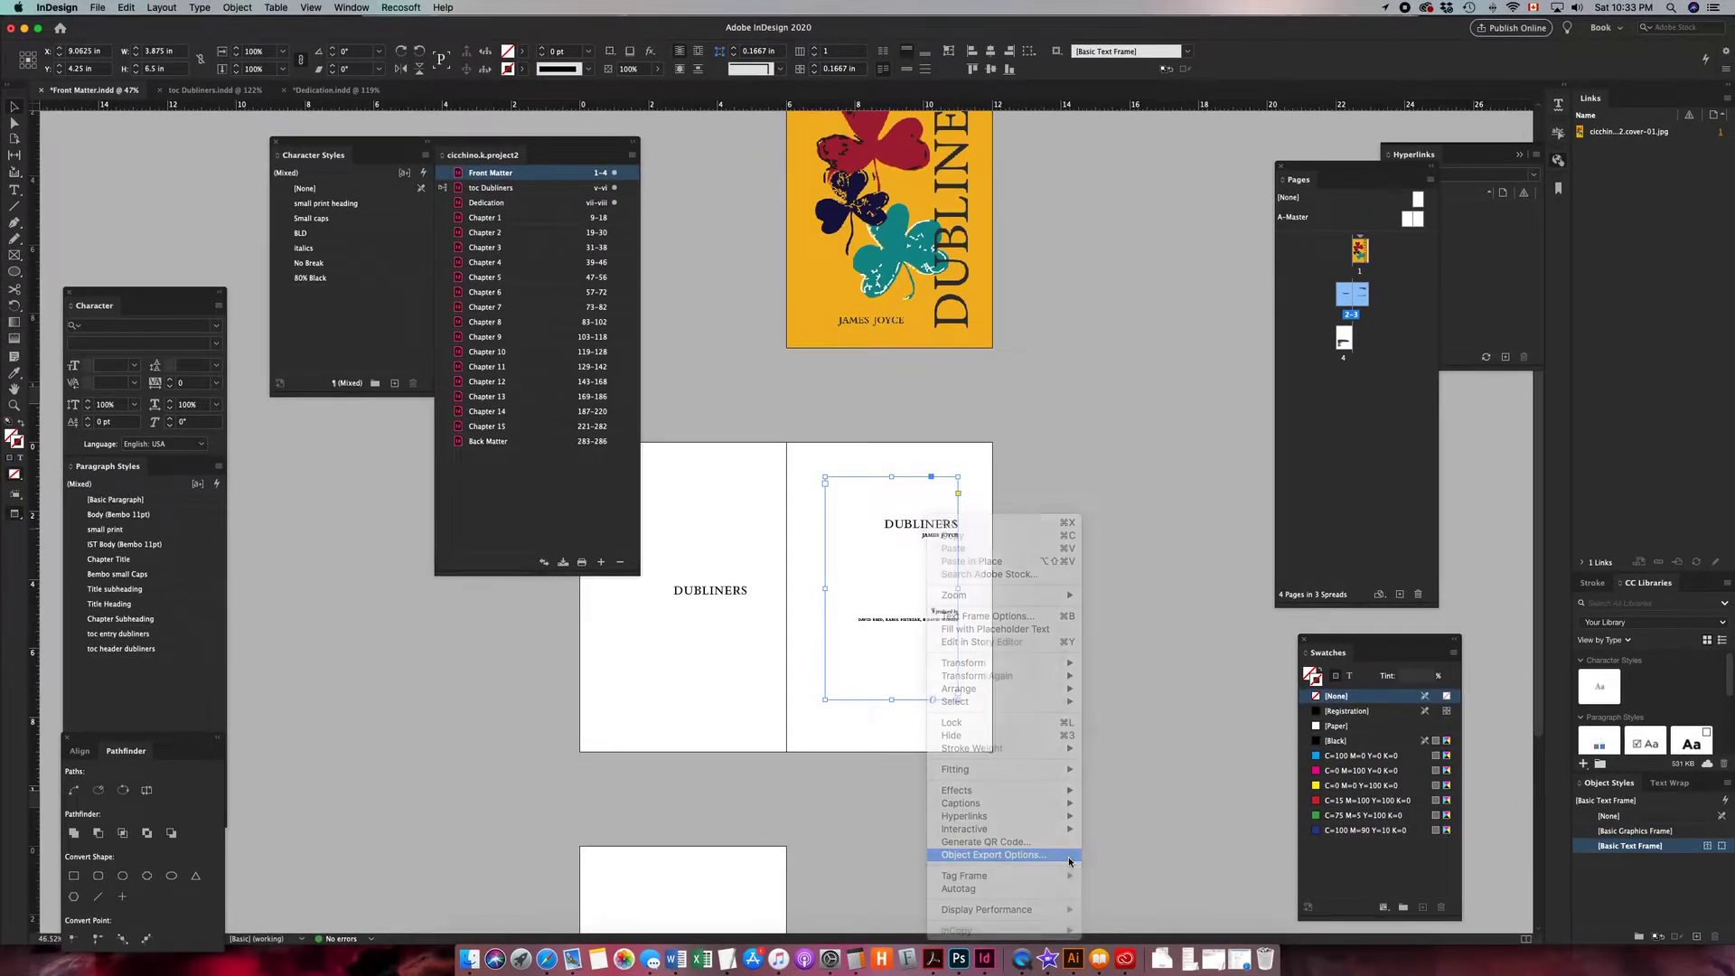
{"action": "left_click", "coordinate": [1033, 530]}
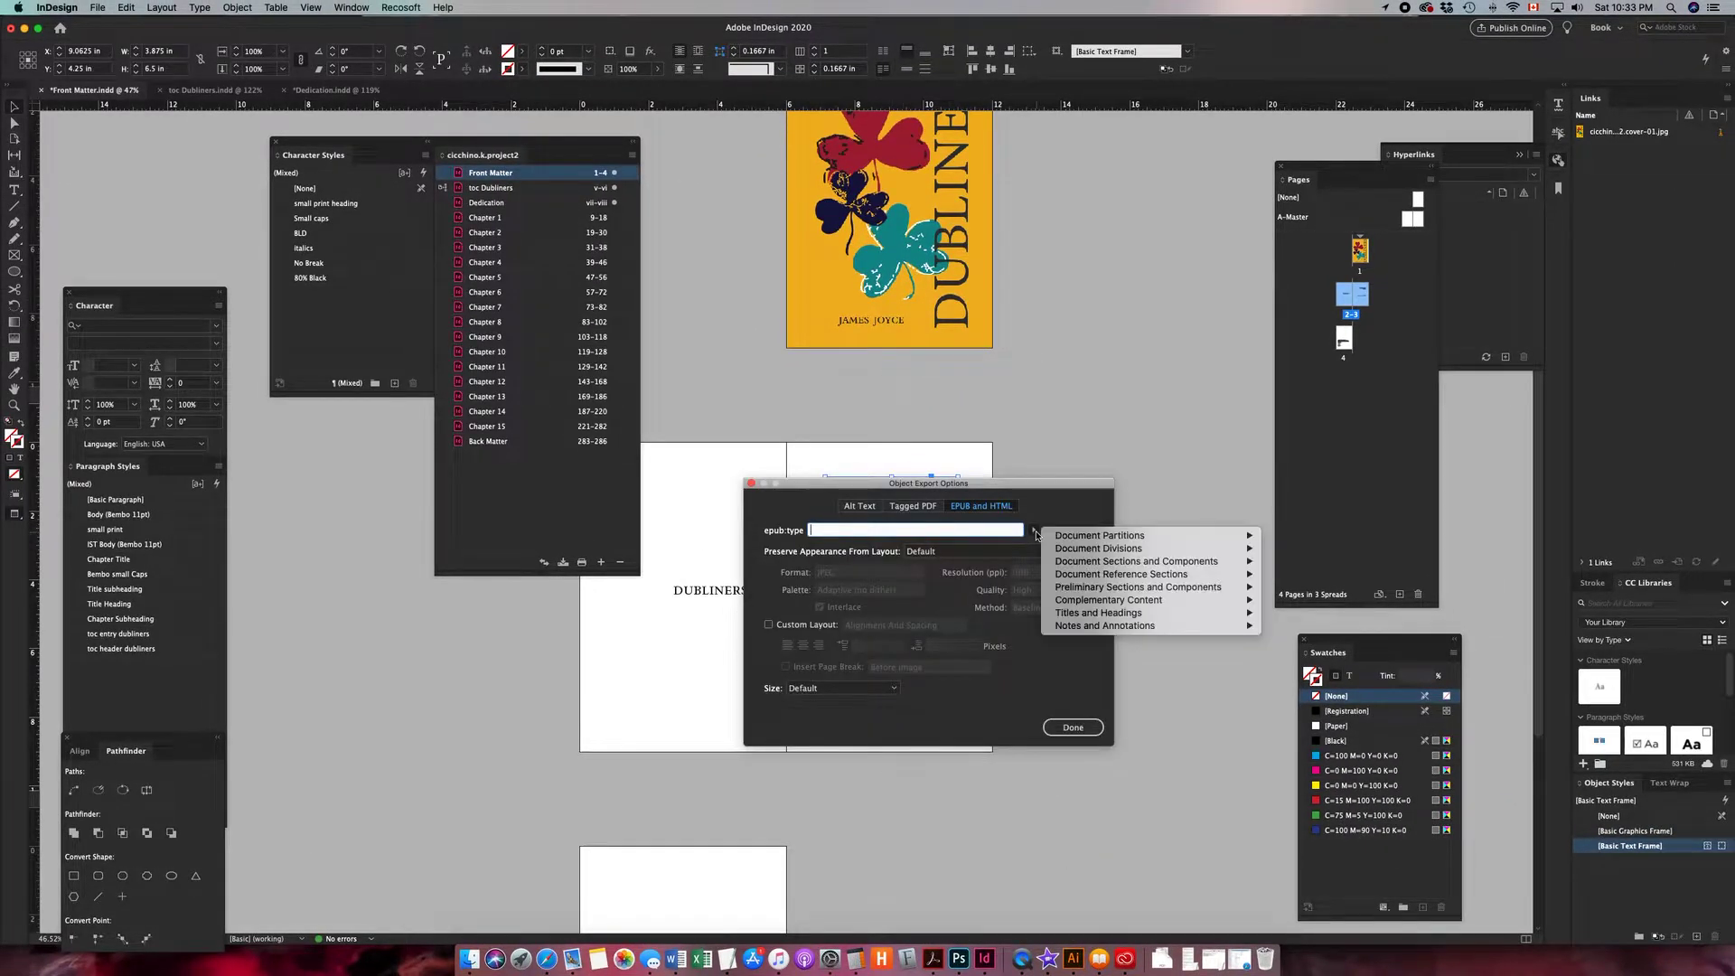
{"action": "mouse_move", "coordinate": [1110, 542]}
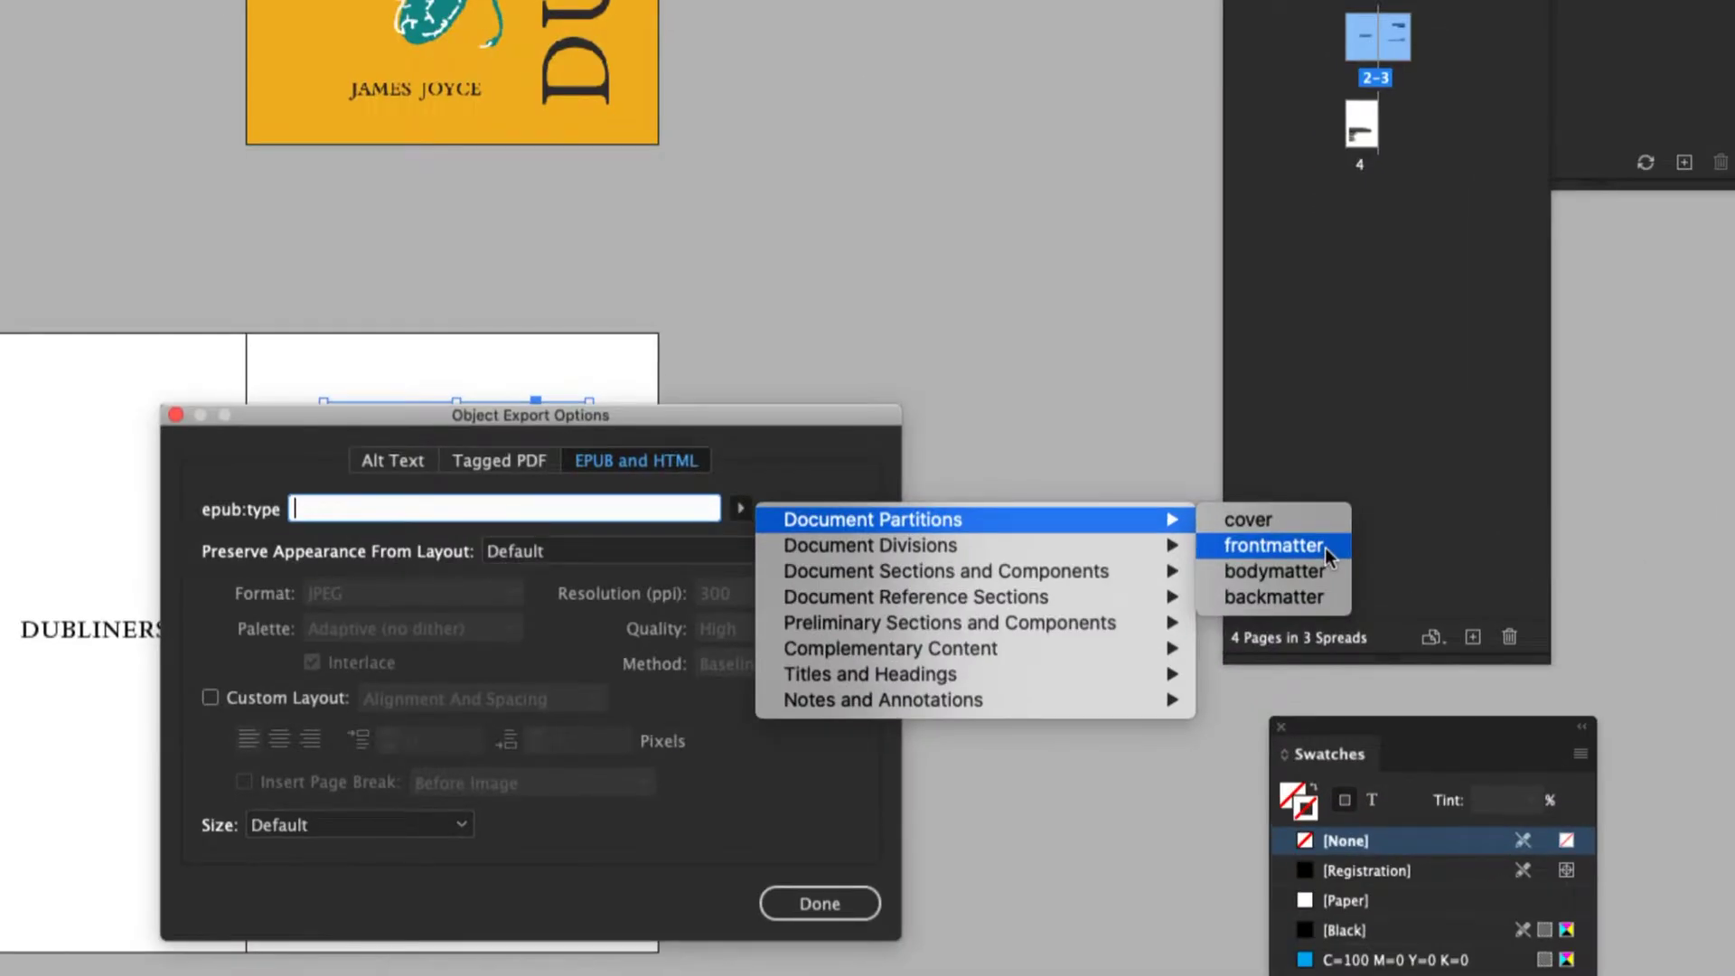
{"action": "left_click", "coordinate": [1325, 548]}
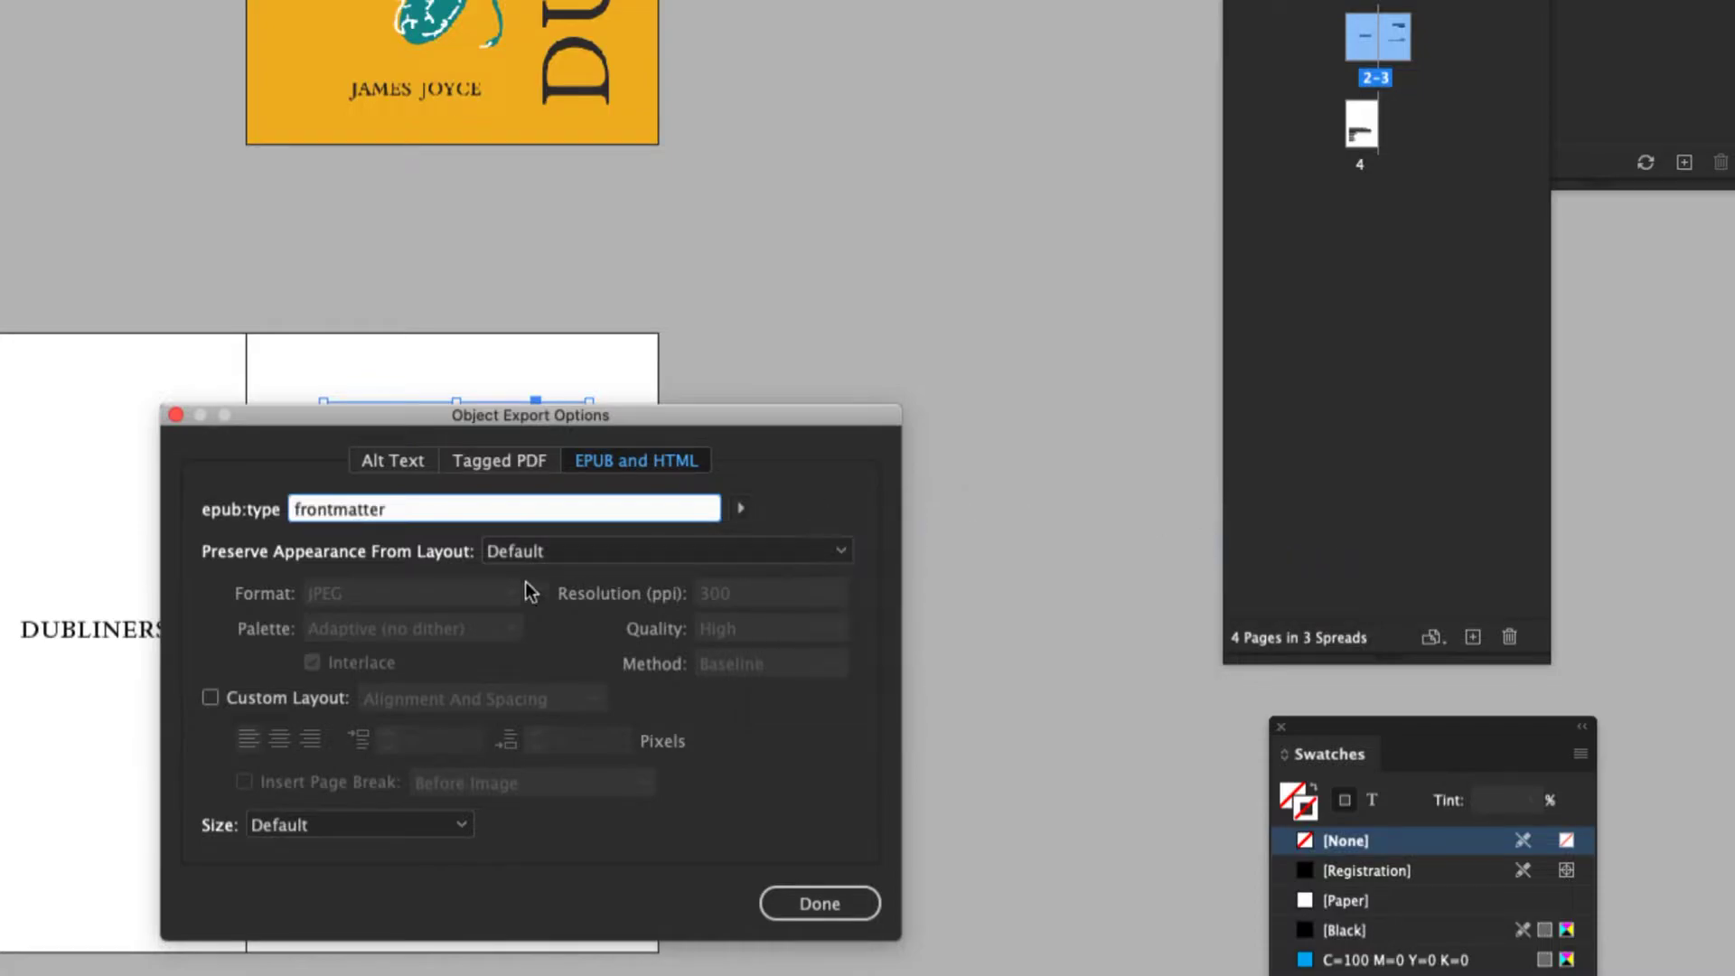
{"action": "left_click", "coordinate": [212, 701]}
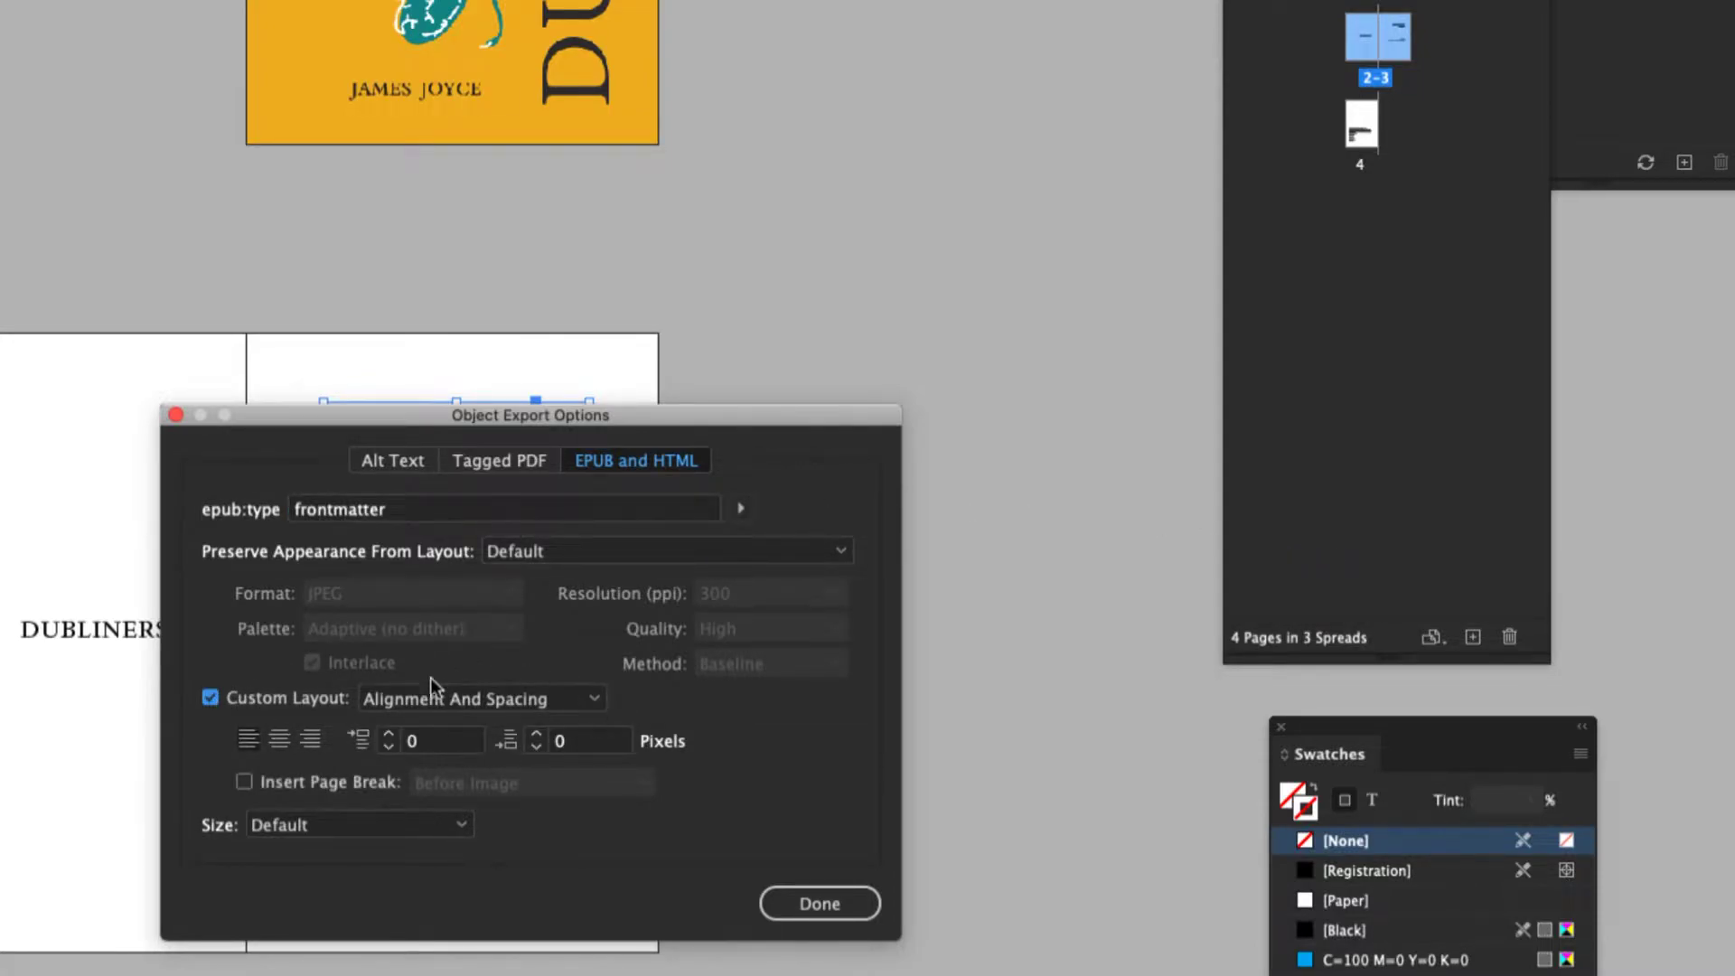
{"action": "left_click", "coordinate": [598, 702]}
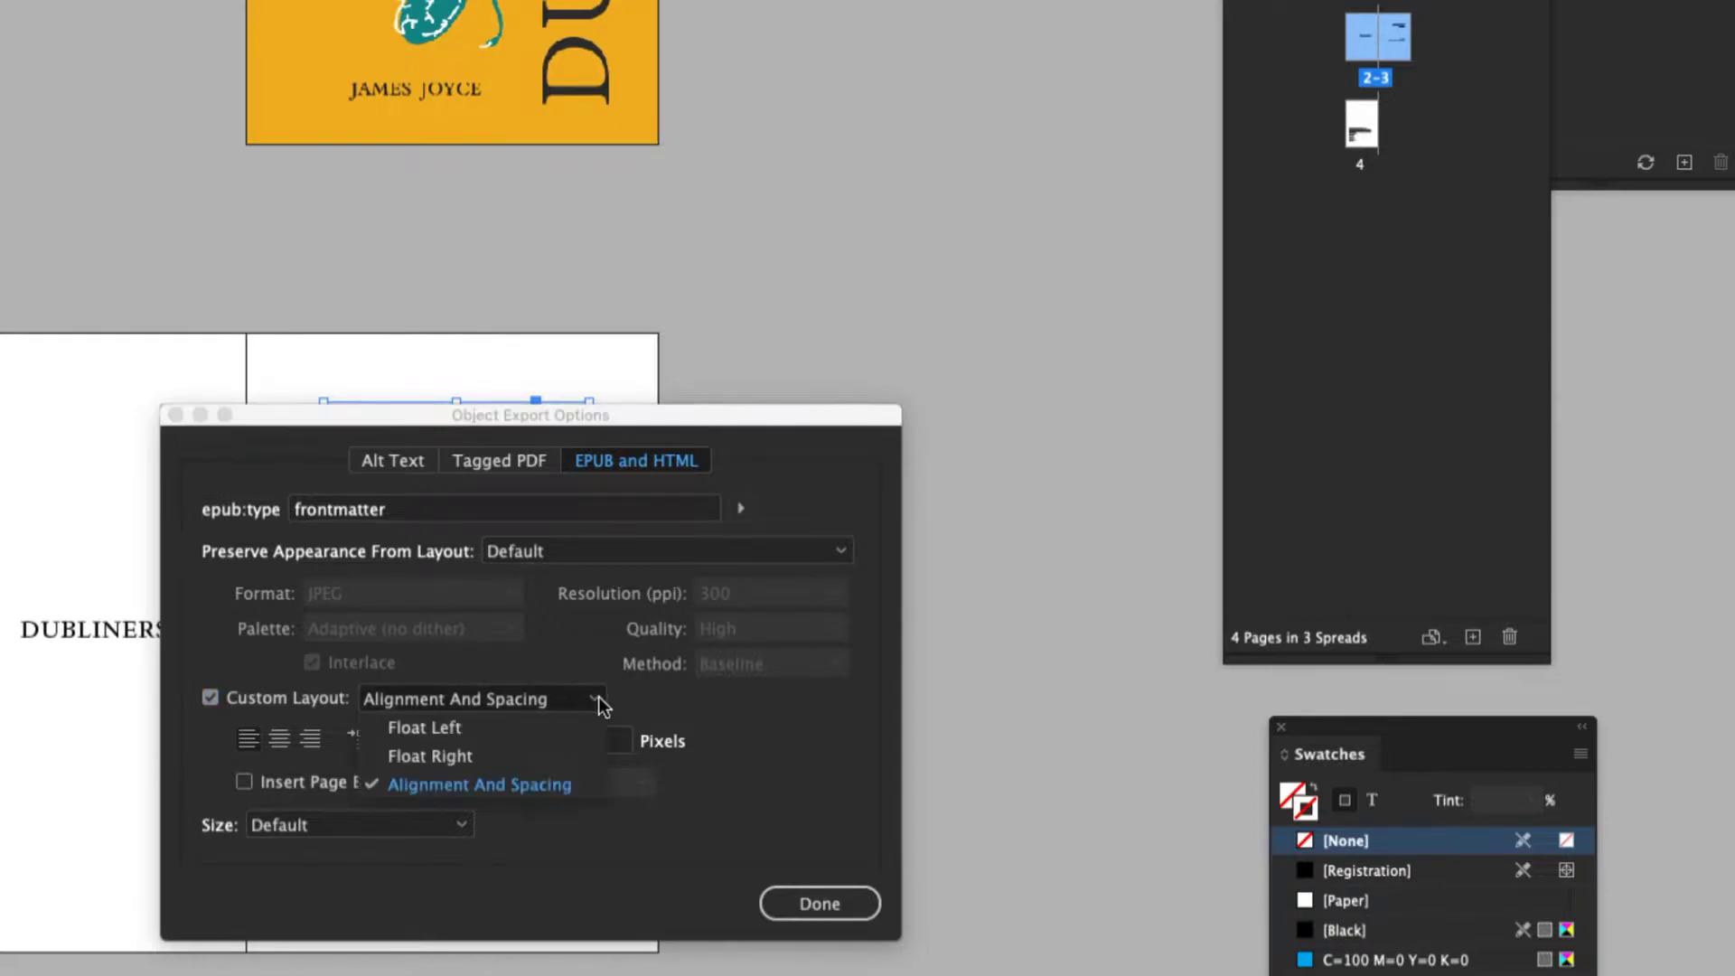
{"action": "left_click", "coordinate": [555, 784]}
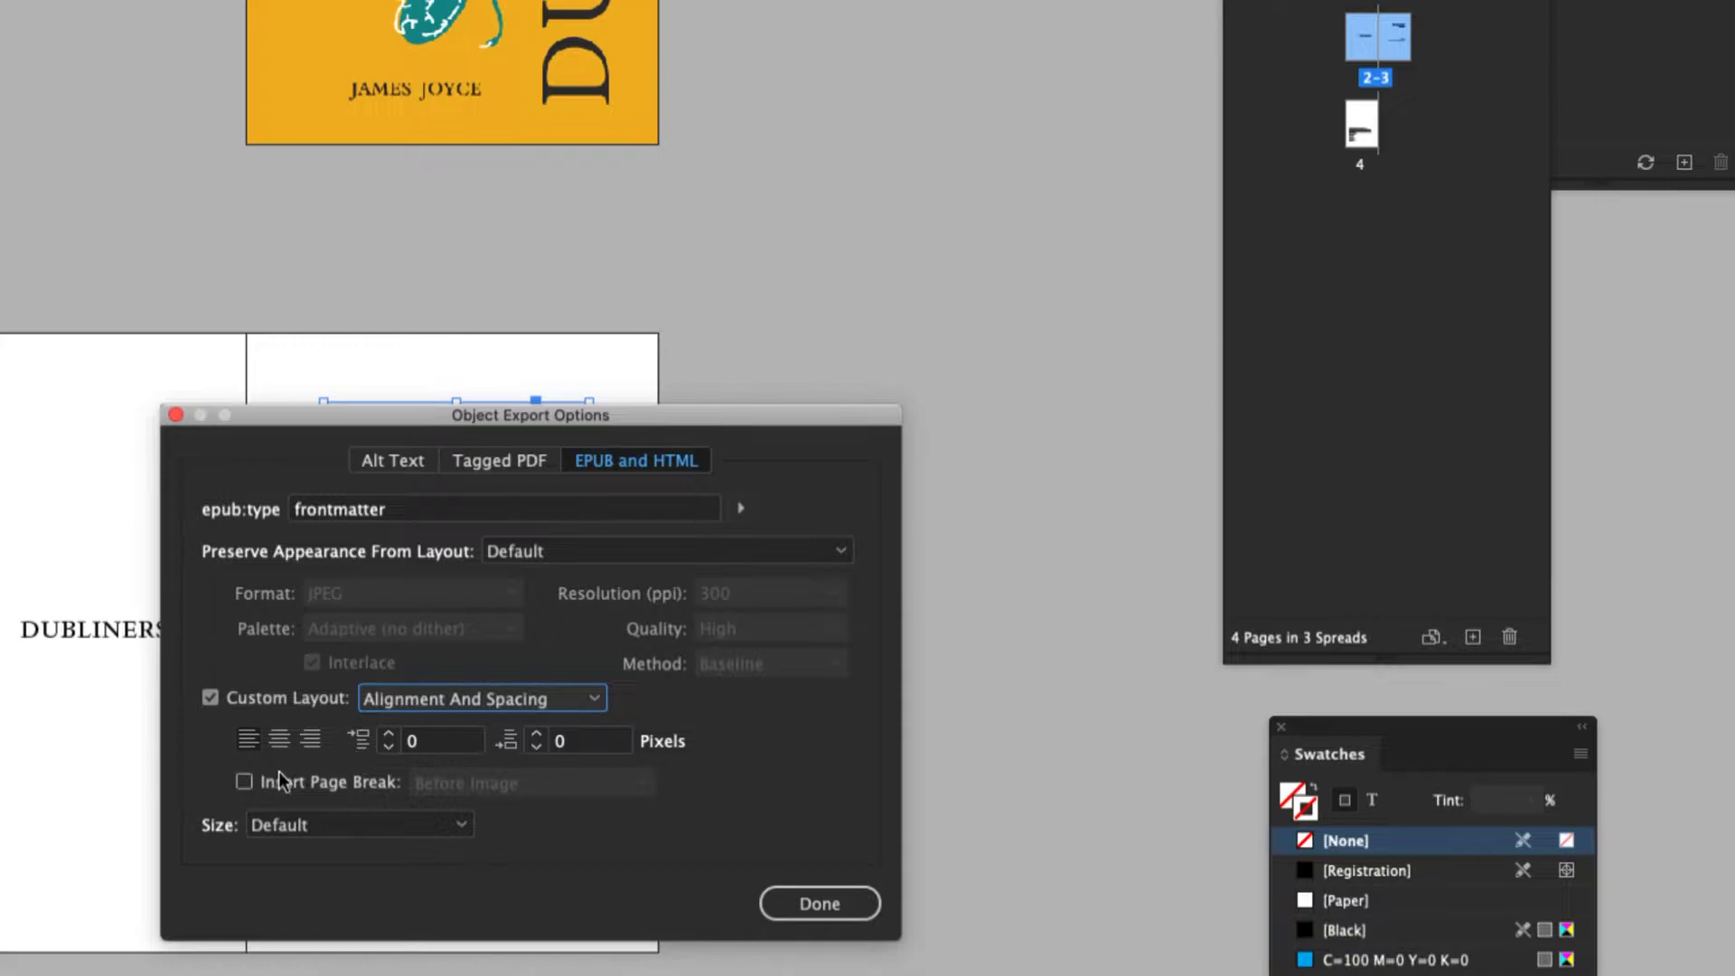
{"action": "left_click", "coordinate": [242, 781]}
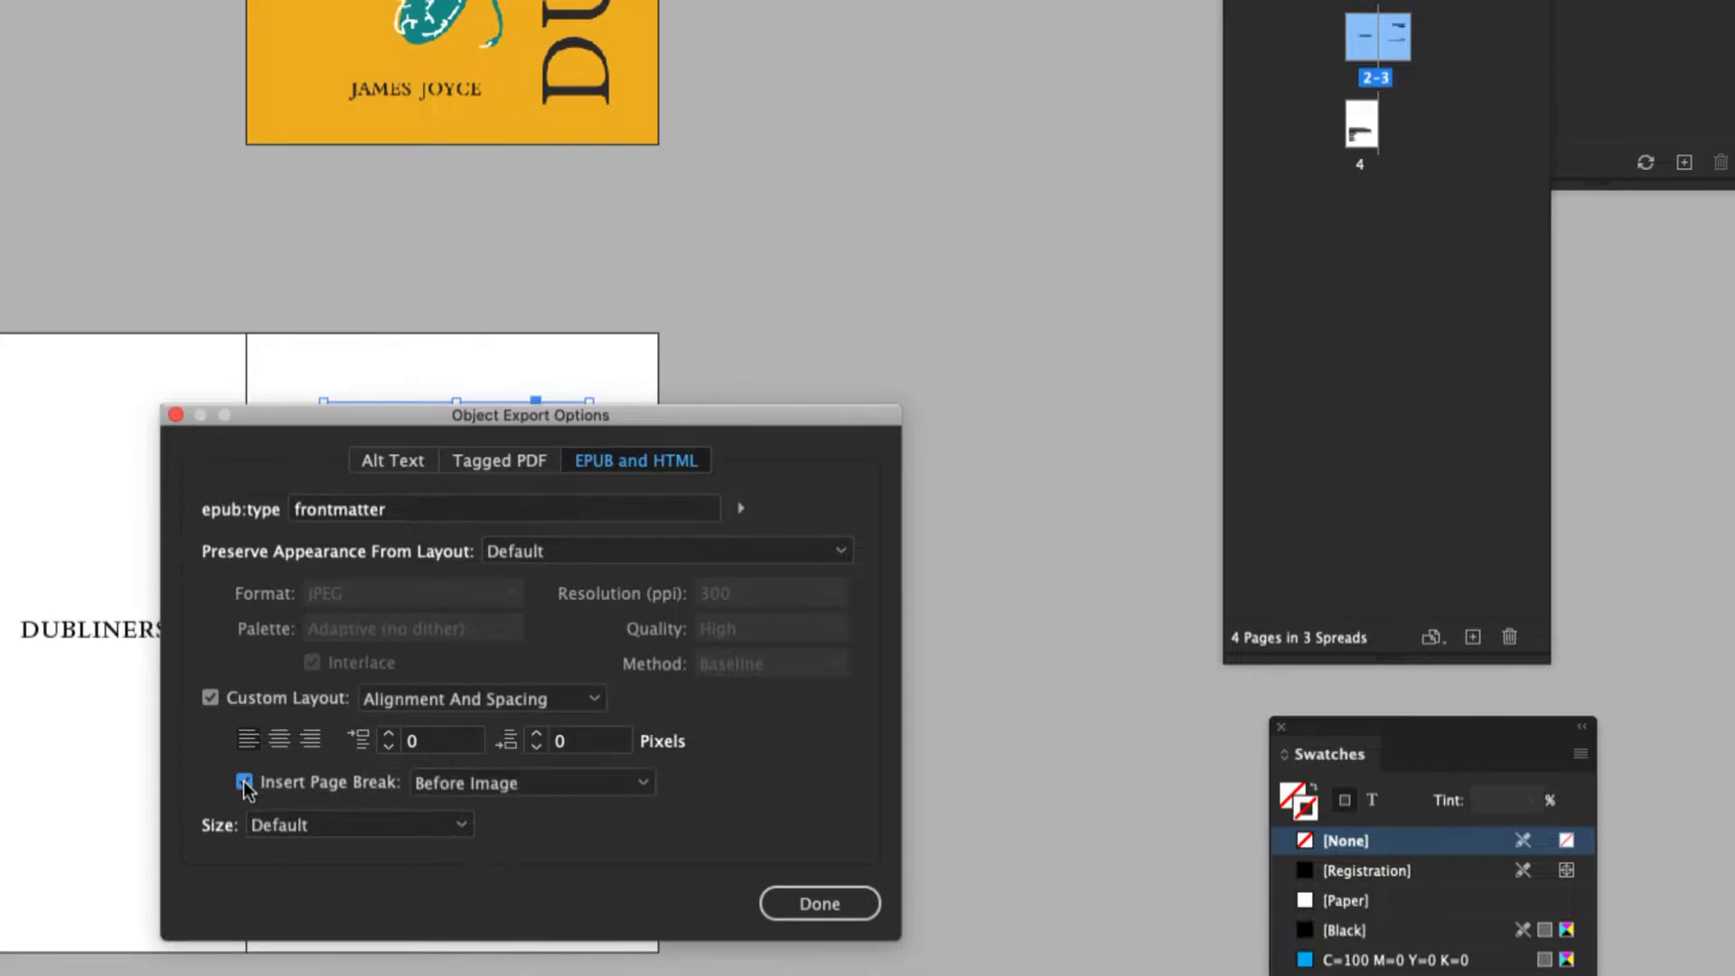
{"action": "left_click", "coordinate": [468, 783]}
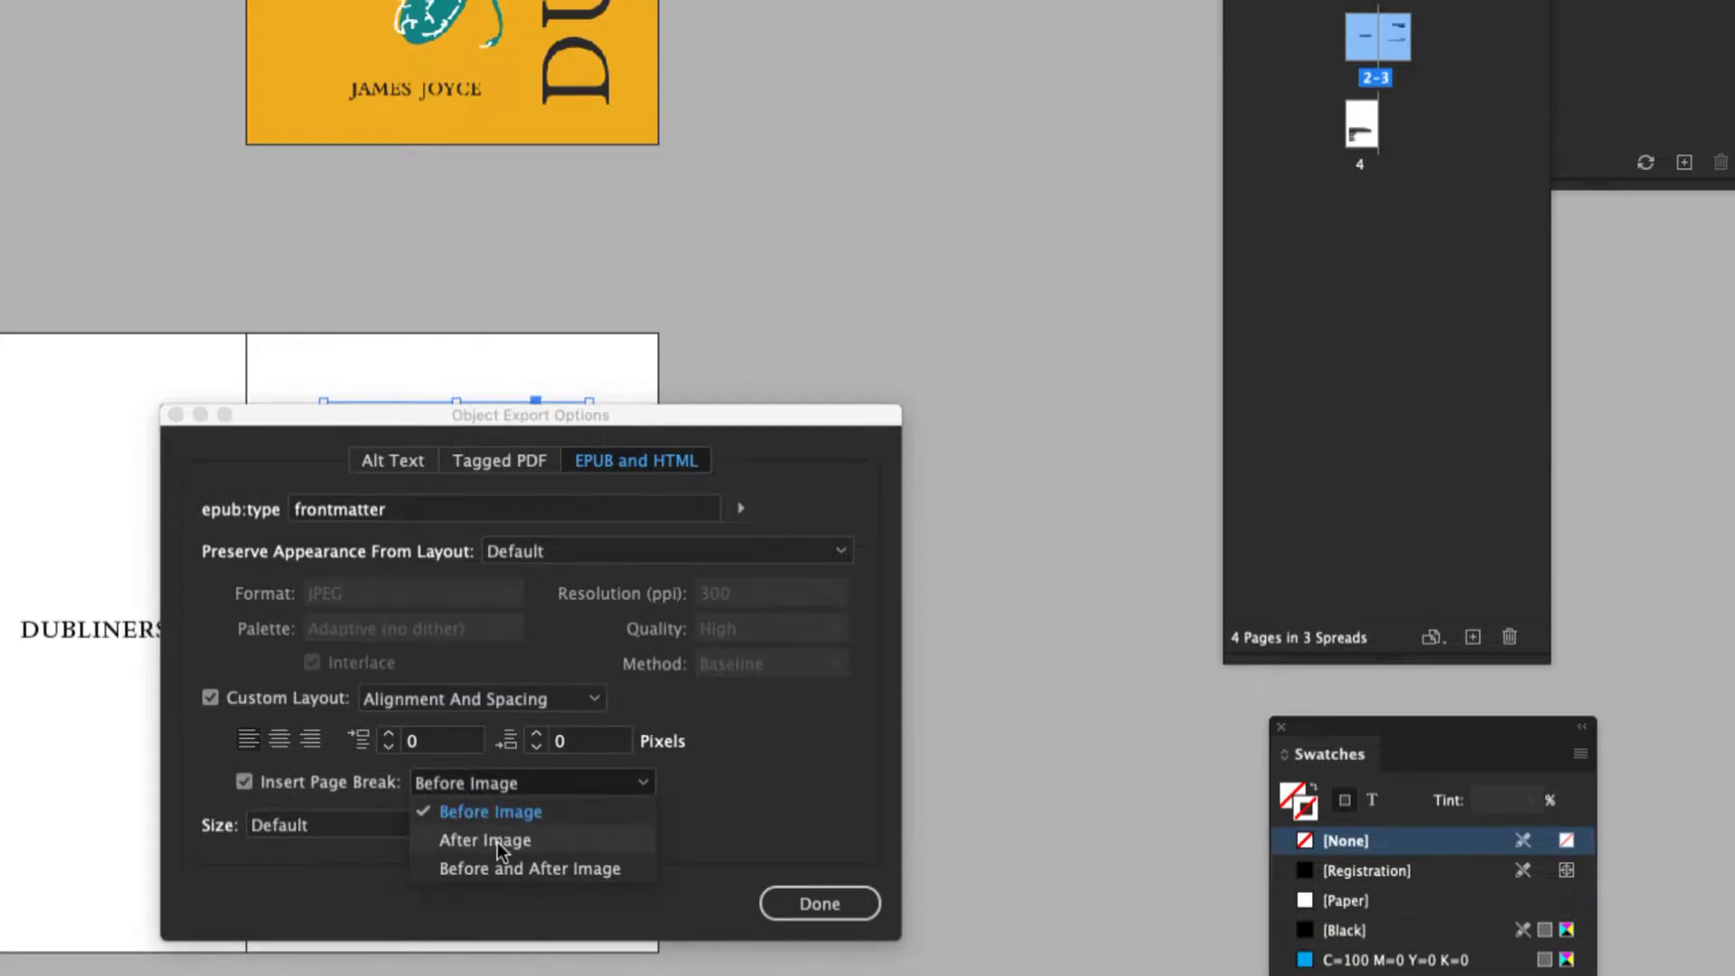
{"action": "left_click", "coordinate": [497, 840]}
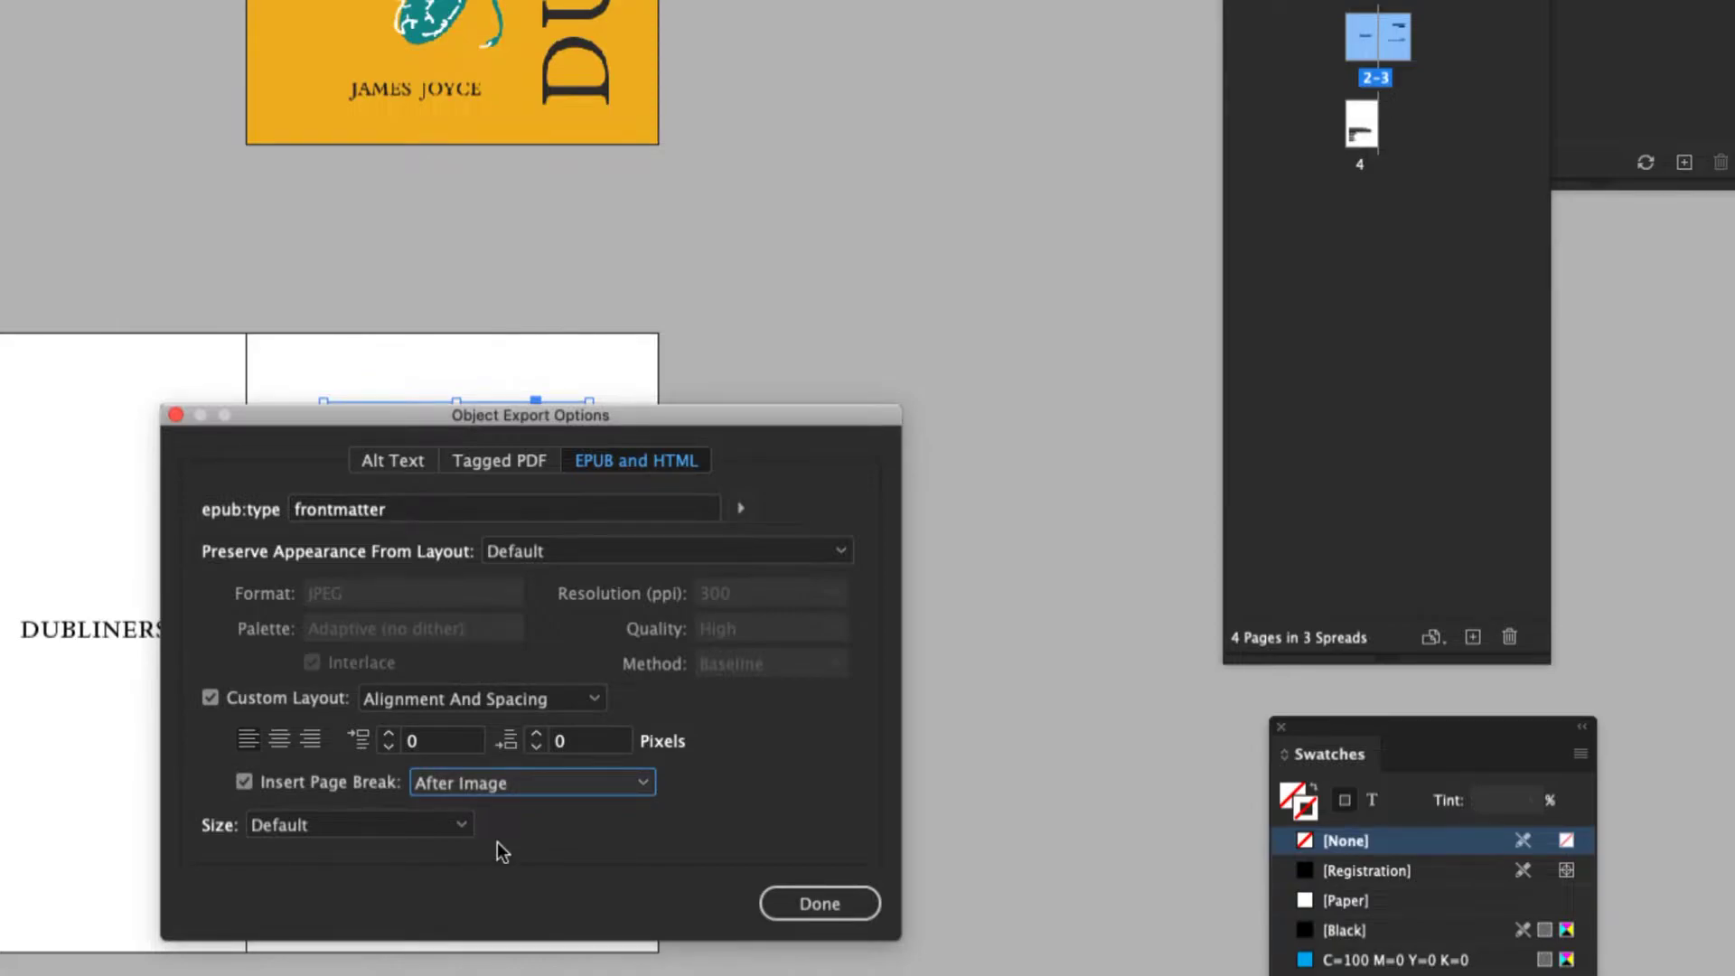
{"action": "left_click", "coordinate": [833, 903]}
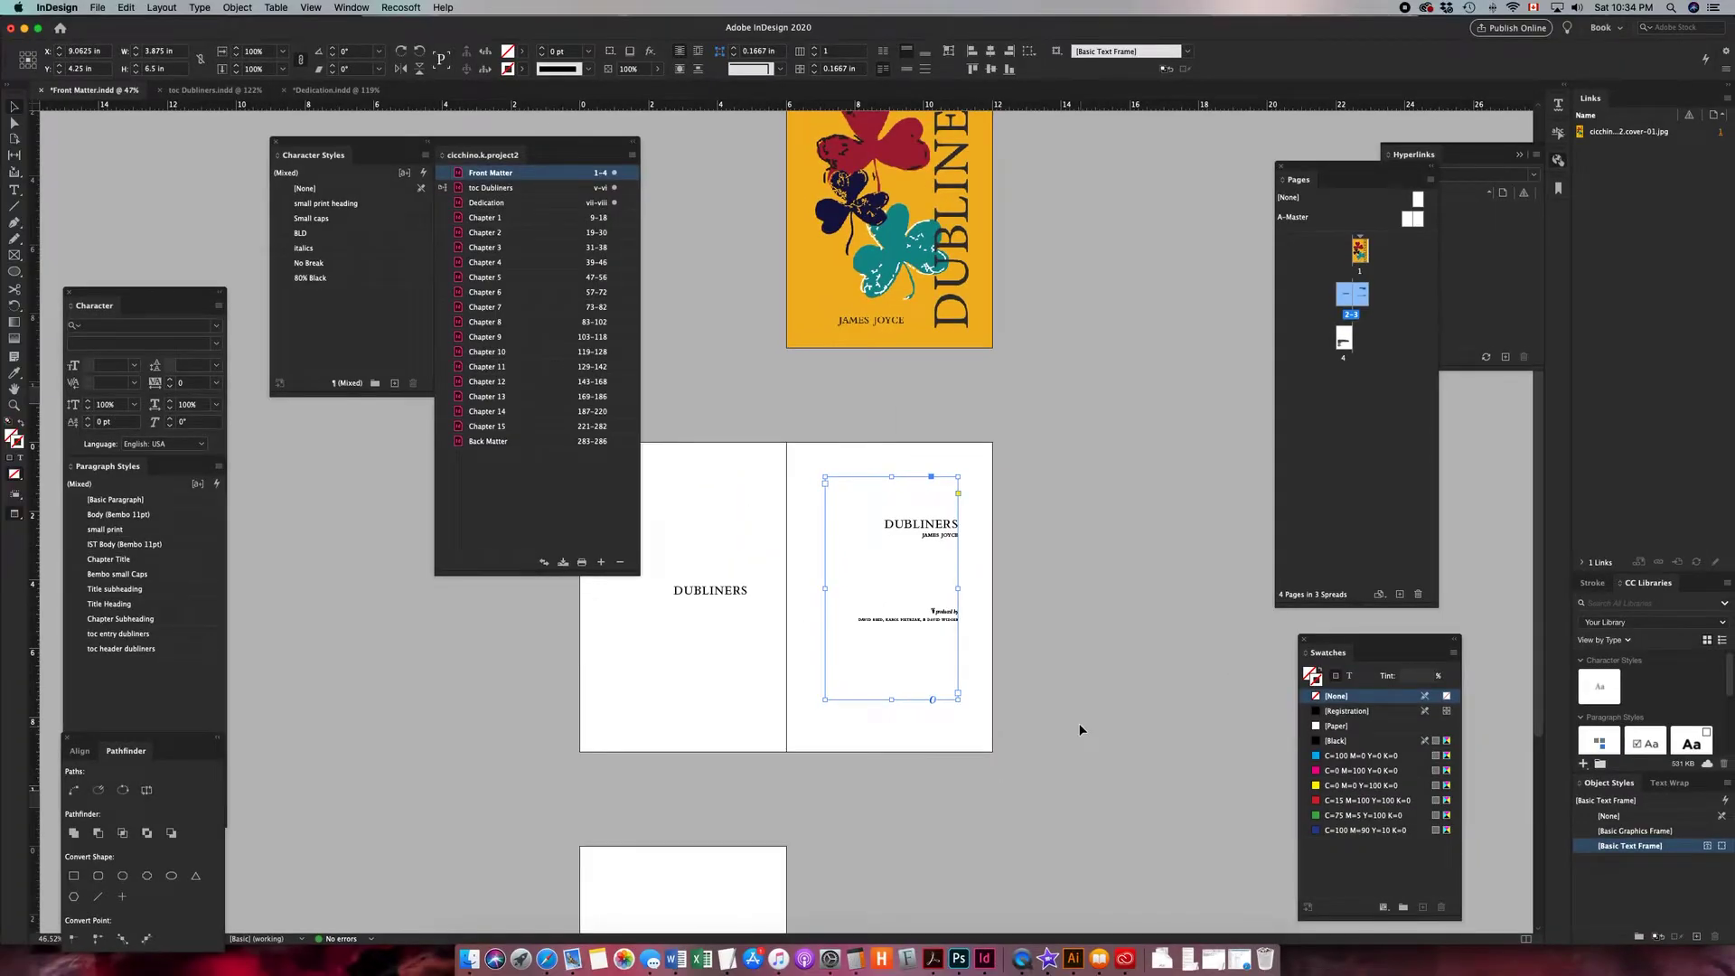
- Give the page 4 copyright text frame epub:type frontmatter, Custom Layout, and a page break After Image
{"action": "left_click", "coordinate": [1043, 643]}
{"action": "scroll", "coordinate": [805, 723], "scroll_direction": "down", "scroll_amount": 5}
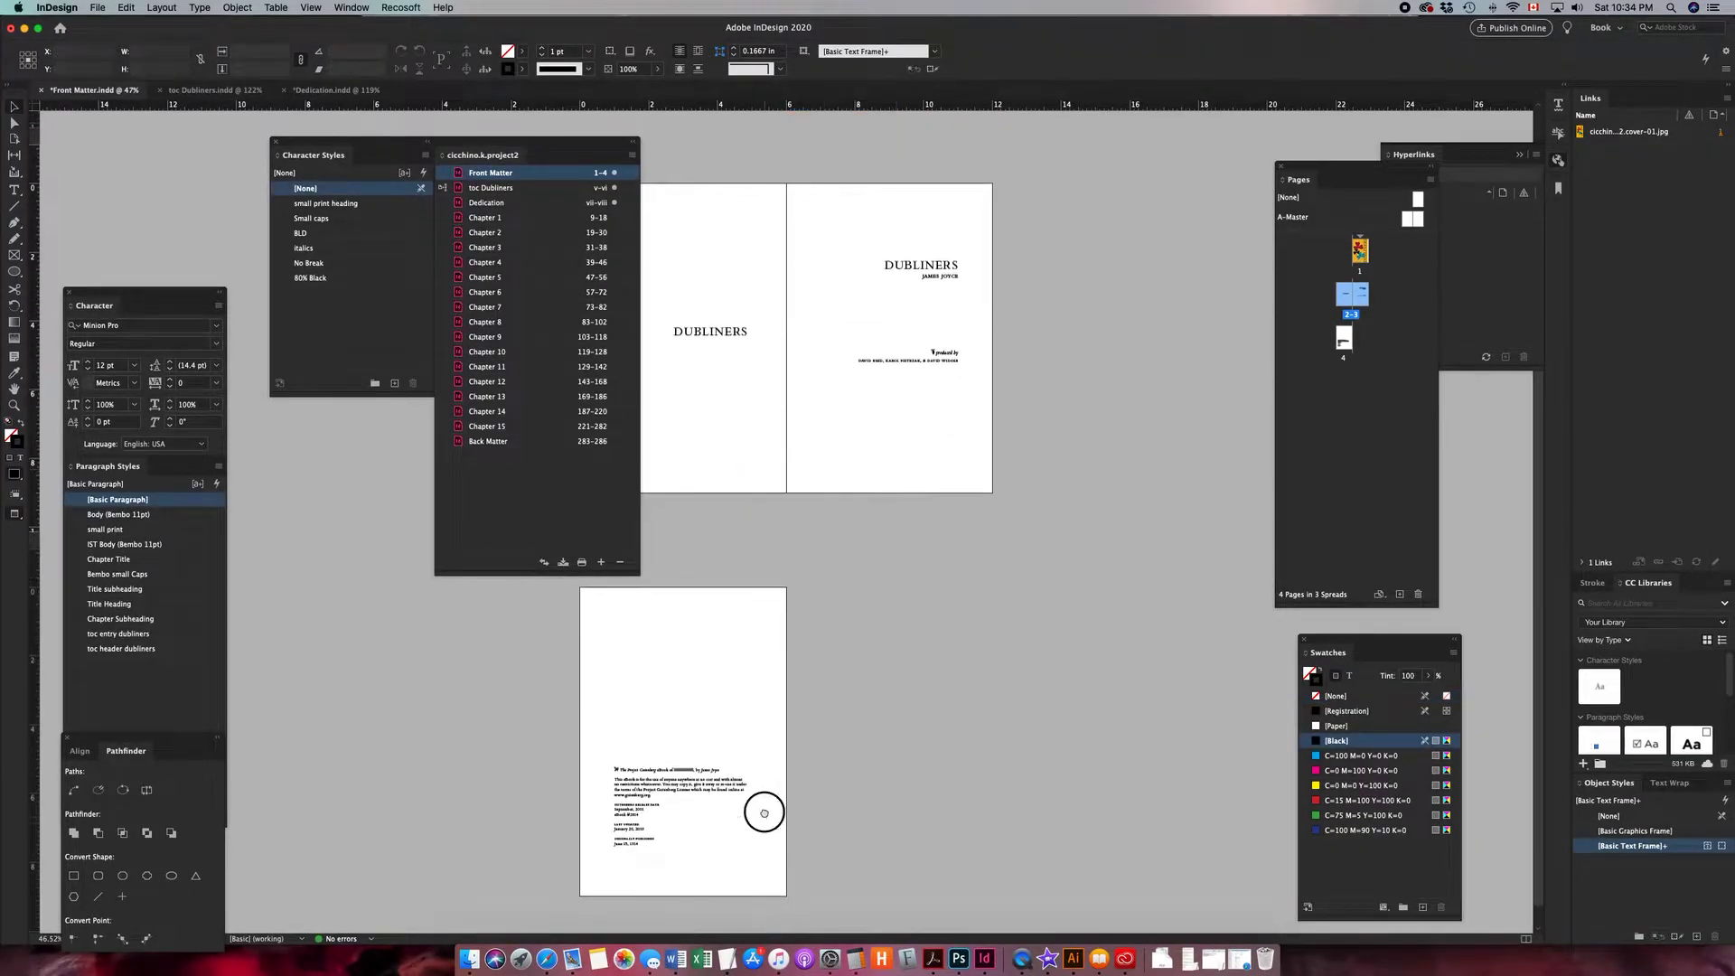
{"action": "scroll", "coordinate": [763, 795], "scroll_direction": "down", "scroll_amount": 1}
{"action": "left_click", "coordinate": [654, 771]}
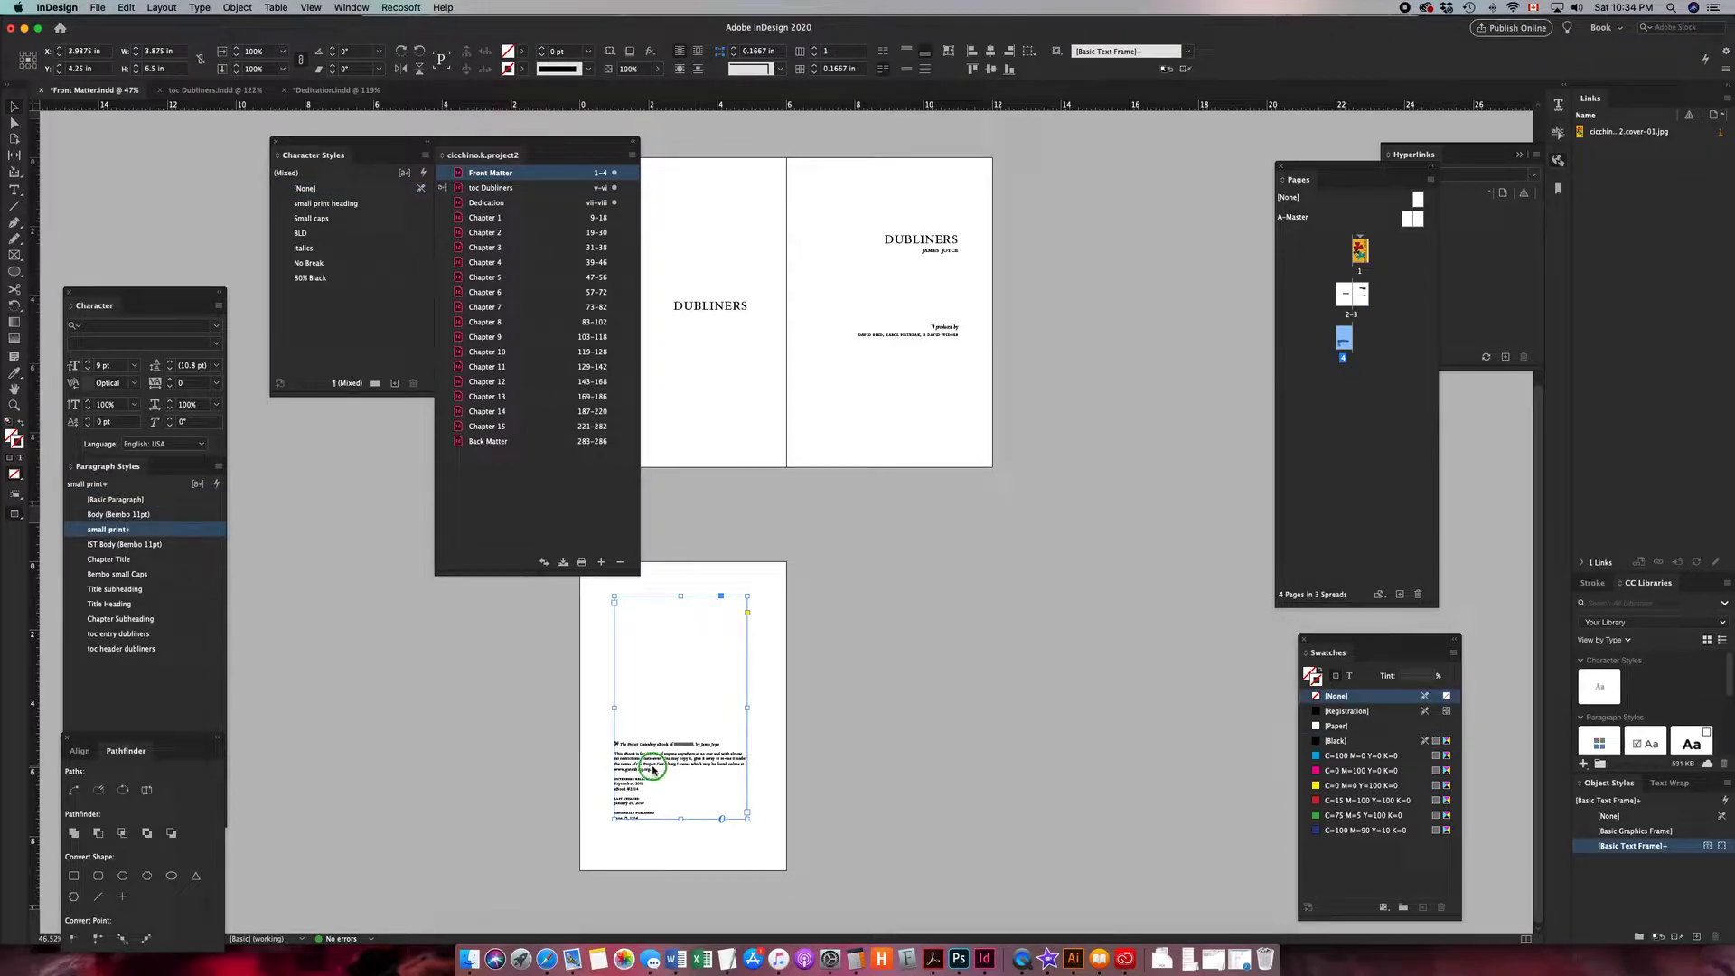
{"action": "right_click", "coordinate": [654, 771]}
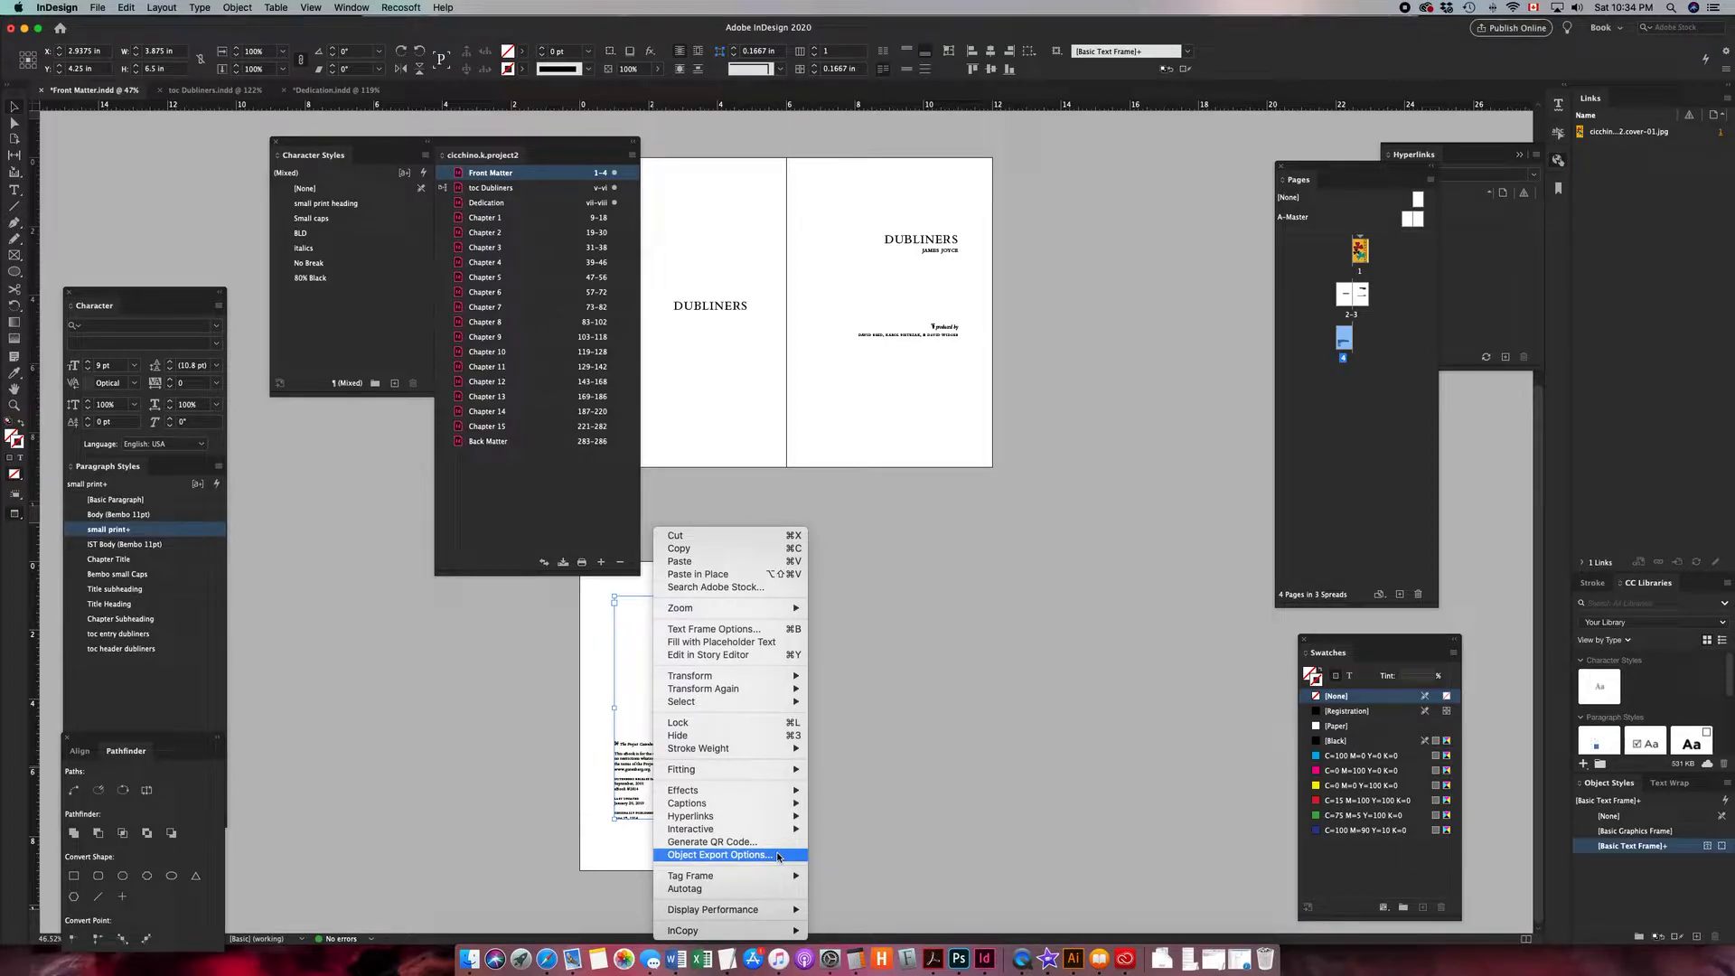
{"action": "left_click", "coordinate": [777, 856]}
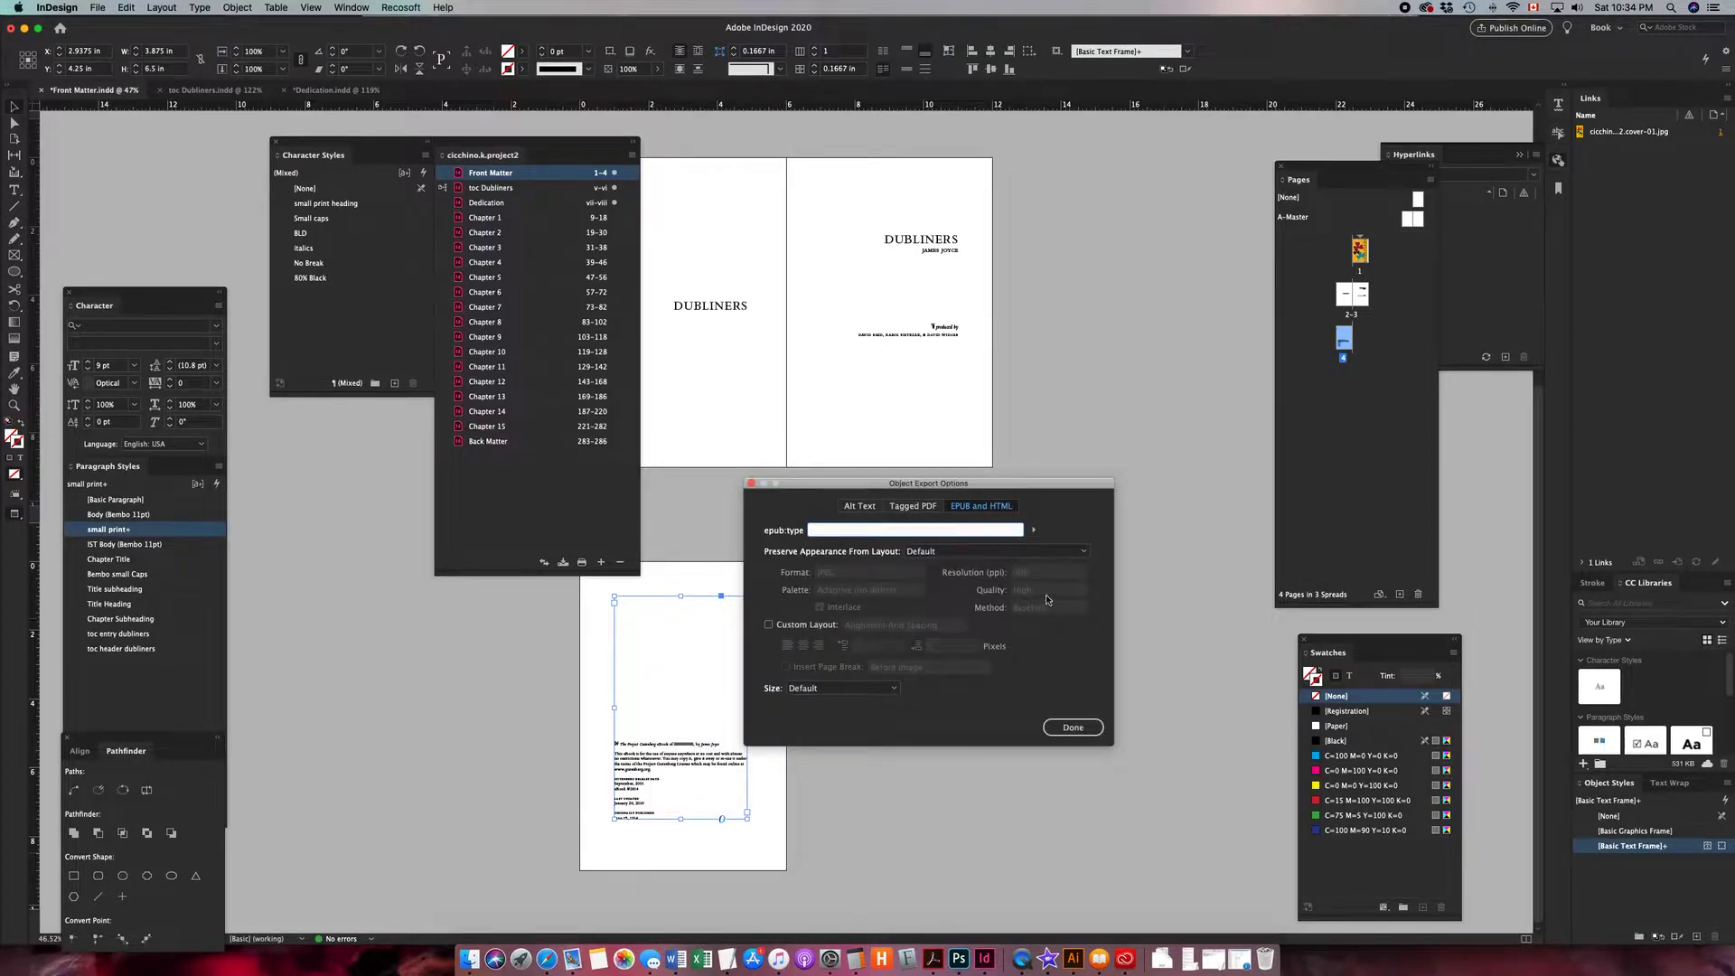
{"action": "left_click", "coordinate": [1032, 533]}
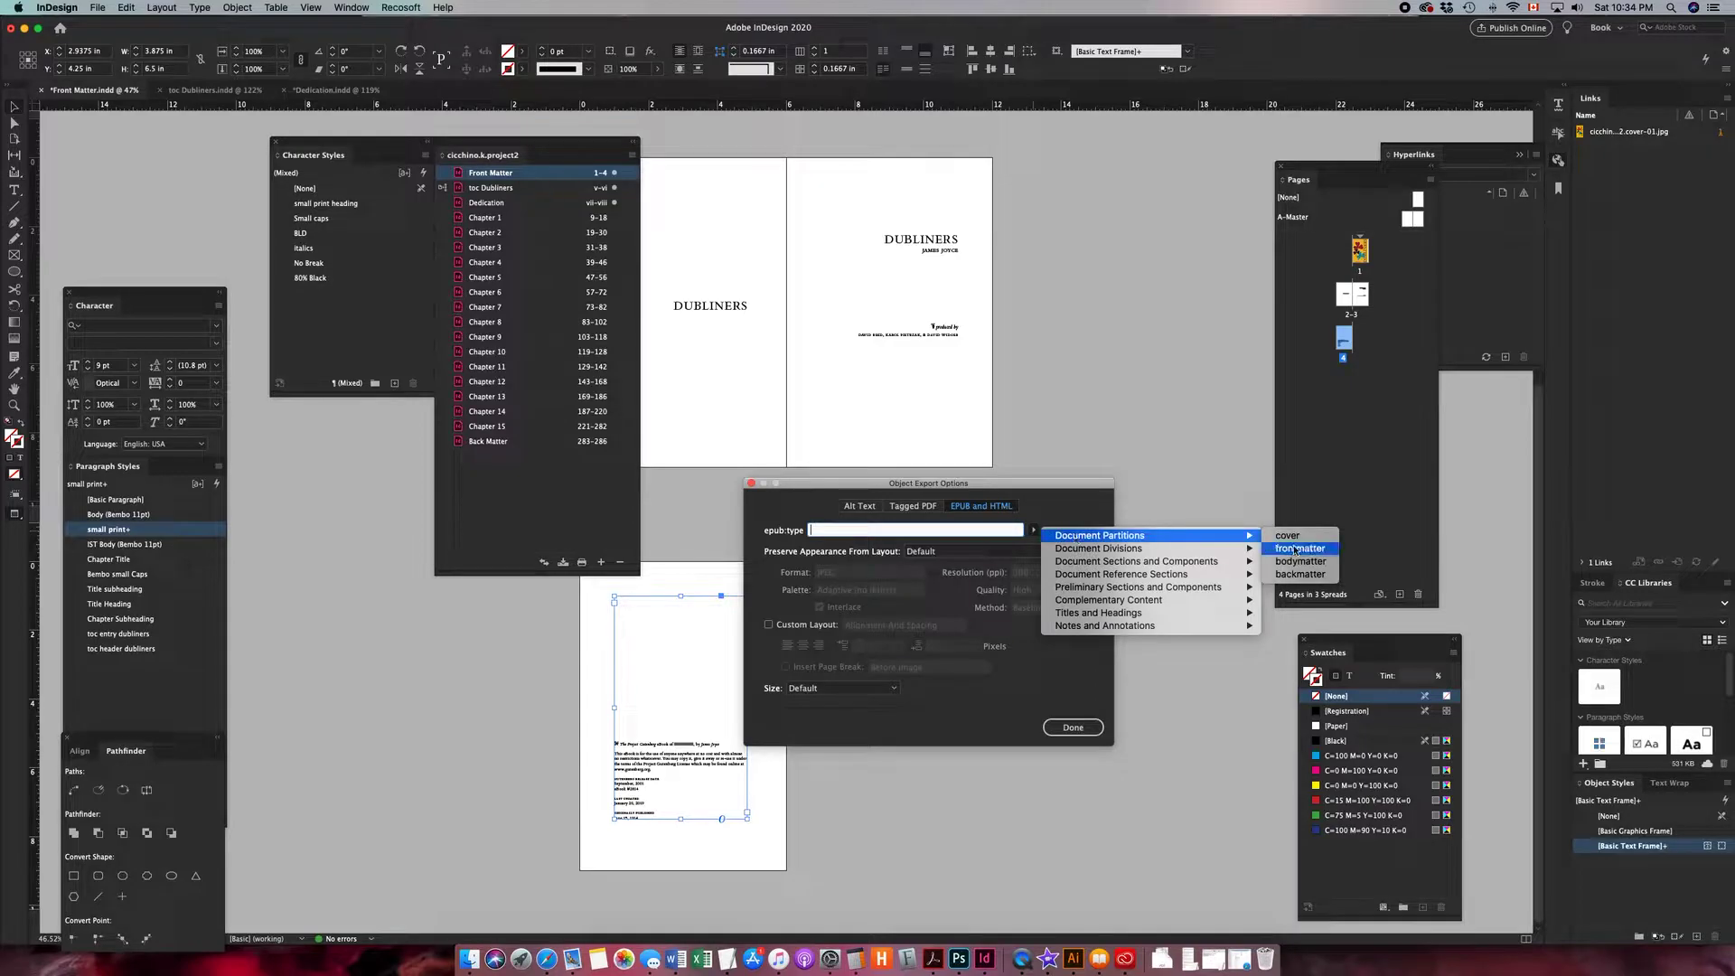
{"action": "left_click", "coordinate": [1294, 547]}
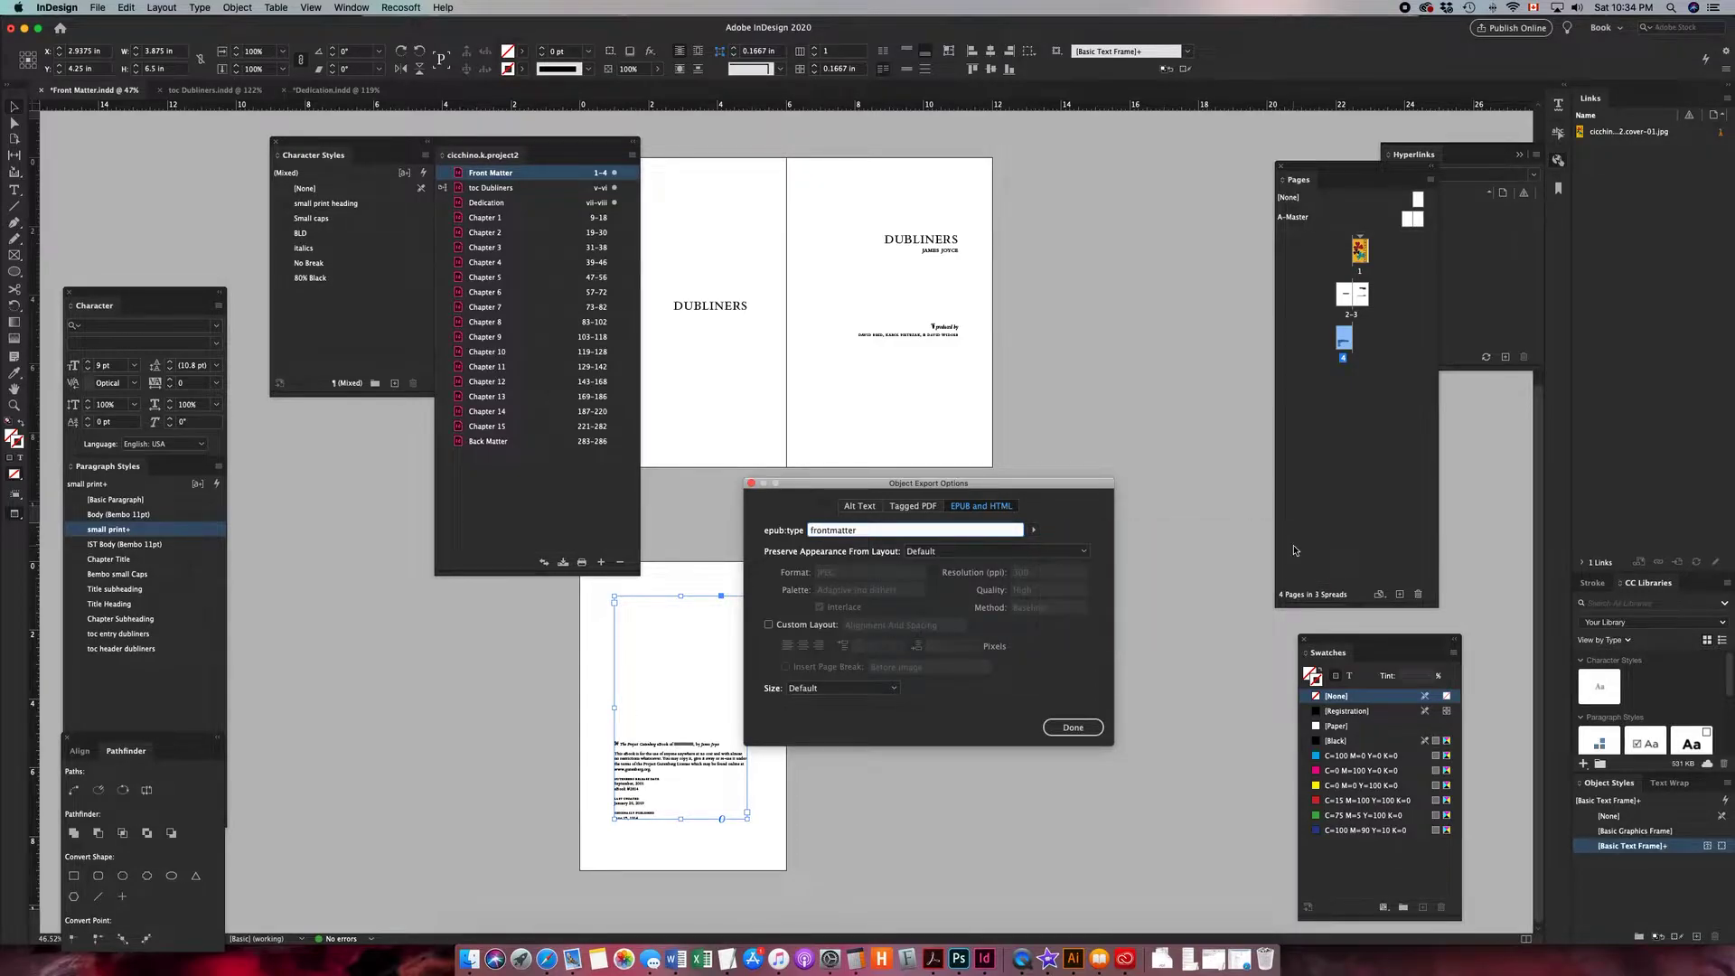
{"action": "left_click", "coordinate": [769, 624]}
{"action": "left_click", "coordinate": [785, 667]}
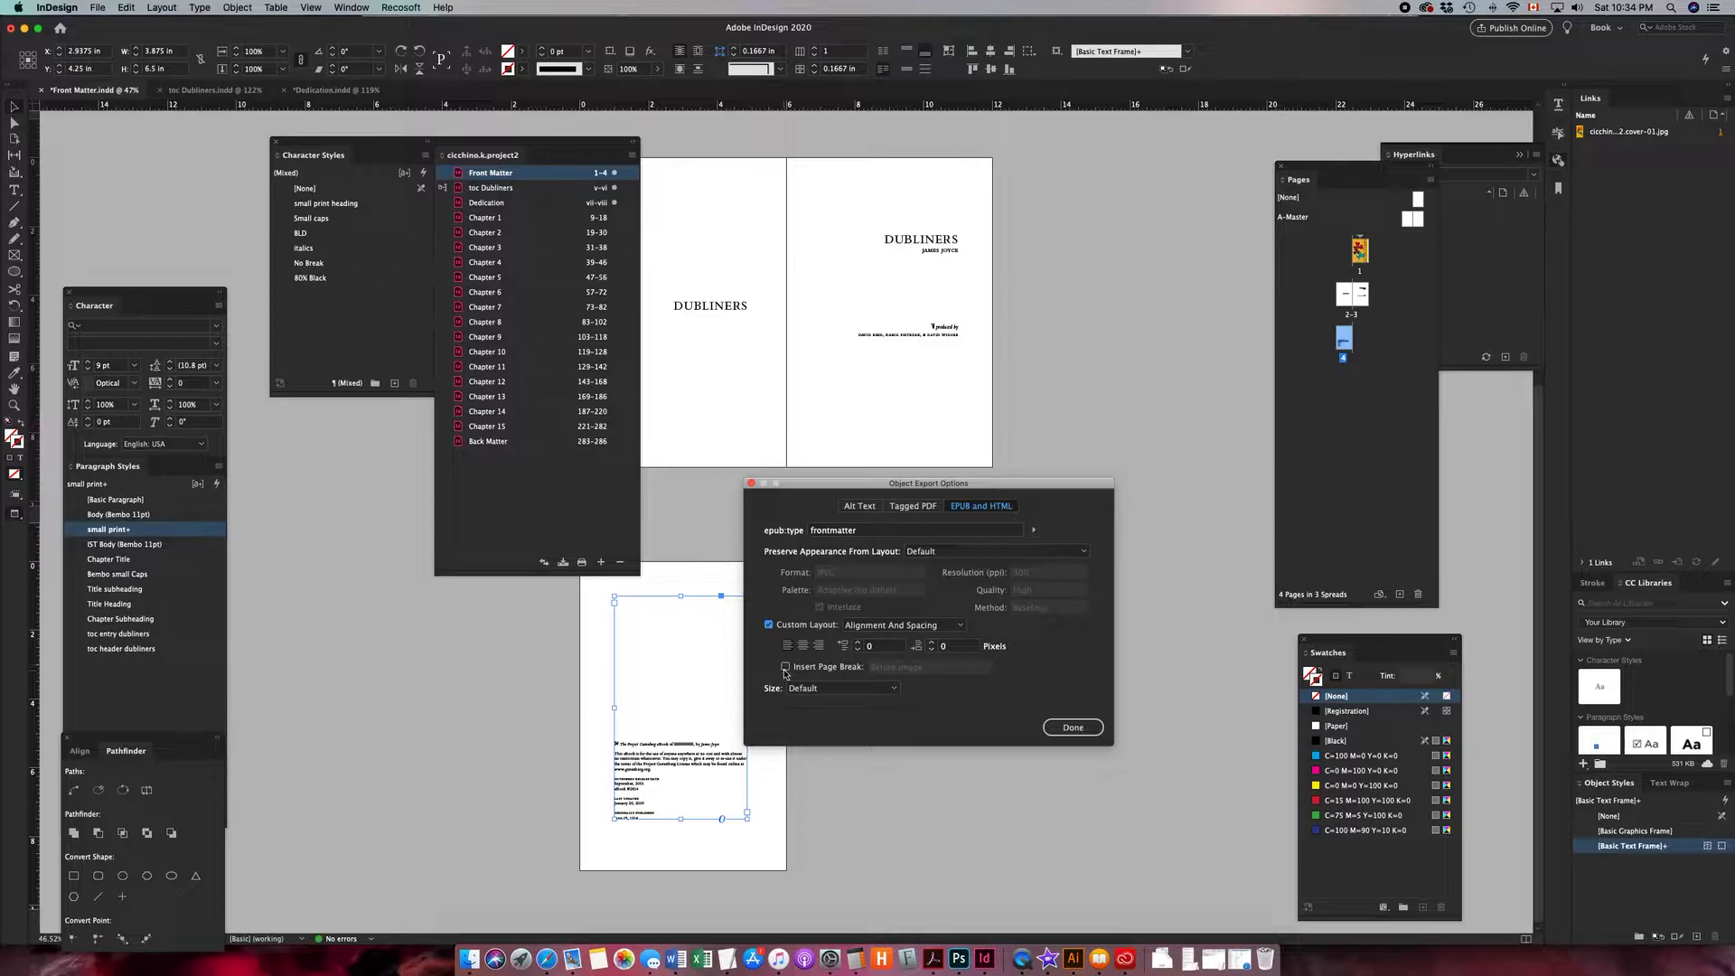
{"action": "left_click", "coordinate": [904, 668]}
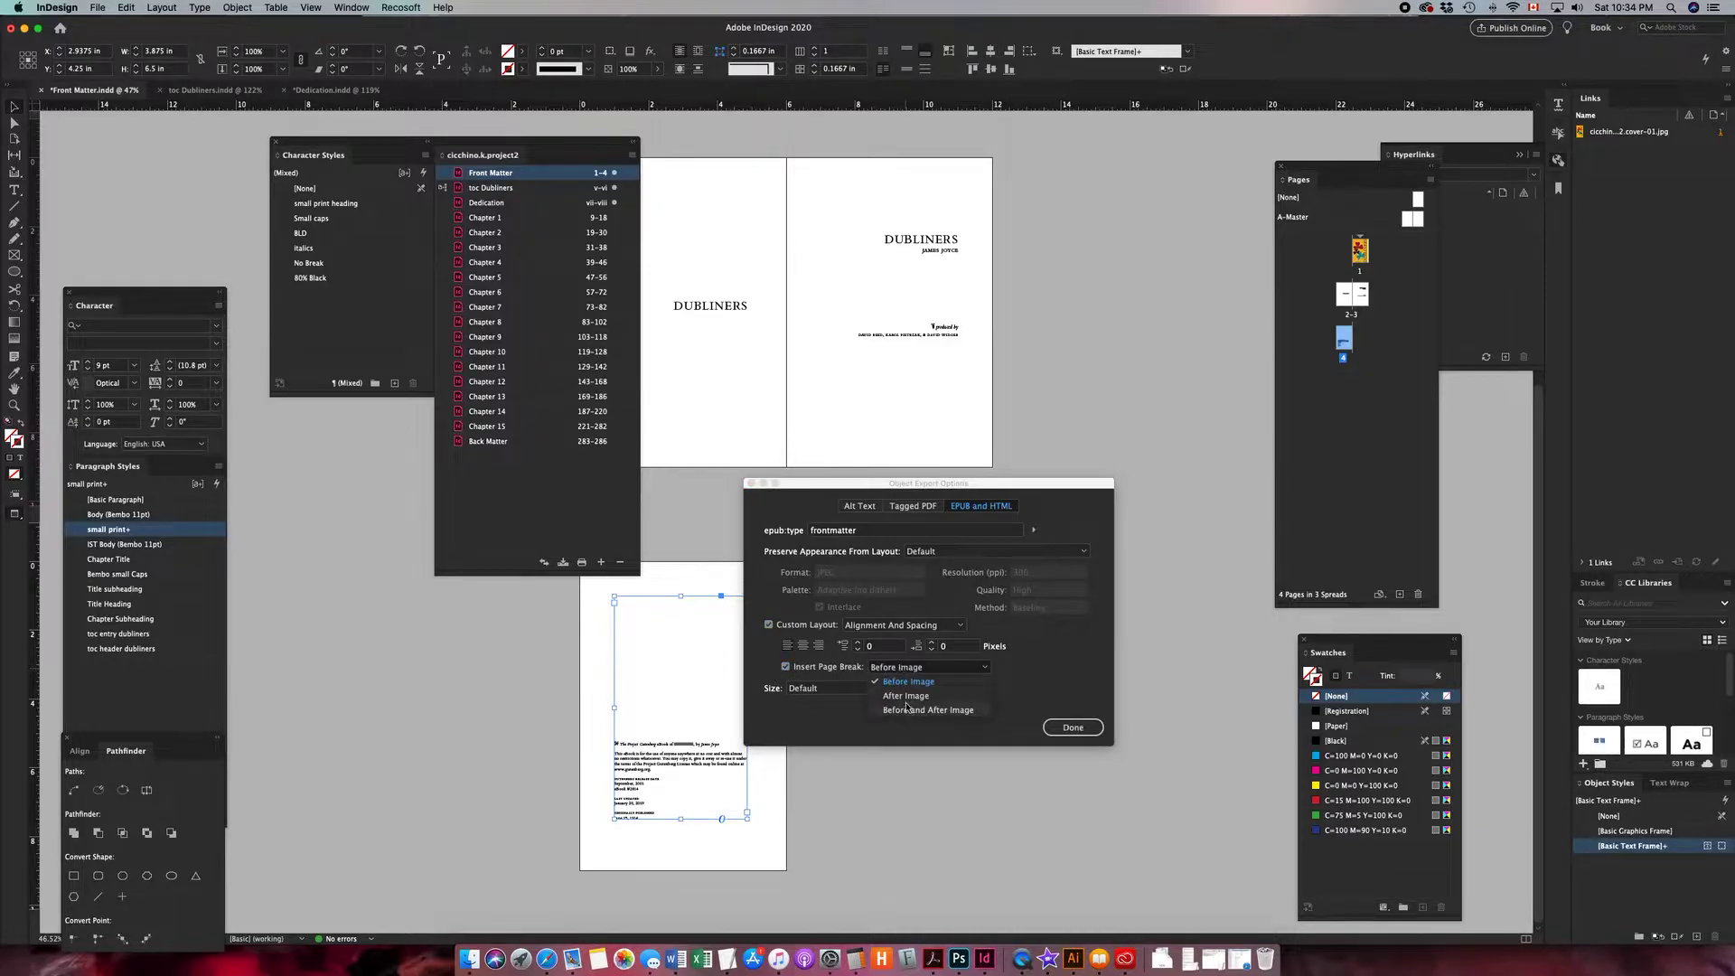
{"action": "left_click", "coordinate": [905, 698]}
{"action": "left_click", "coordinate": [1070, 729]}
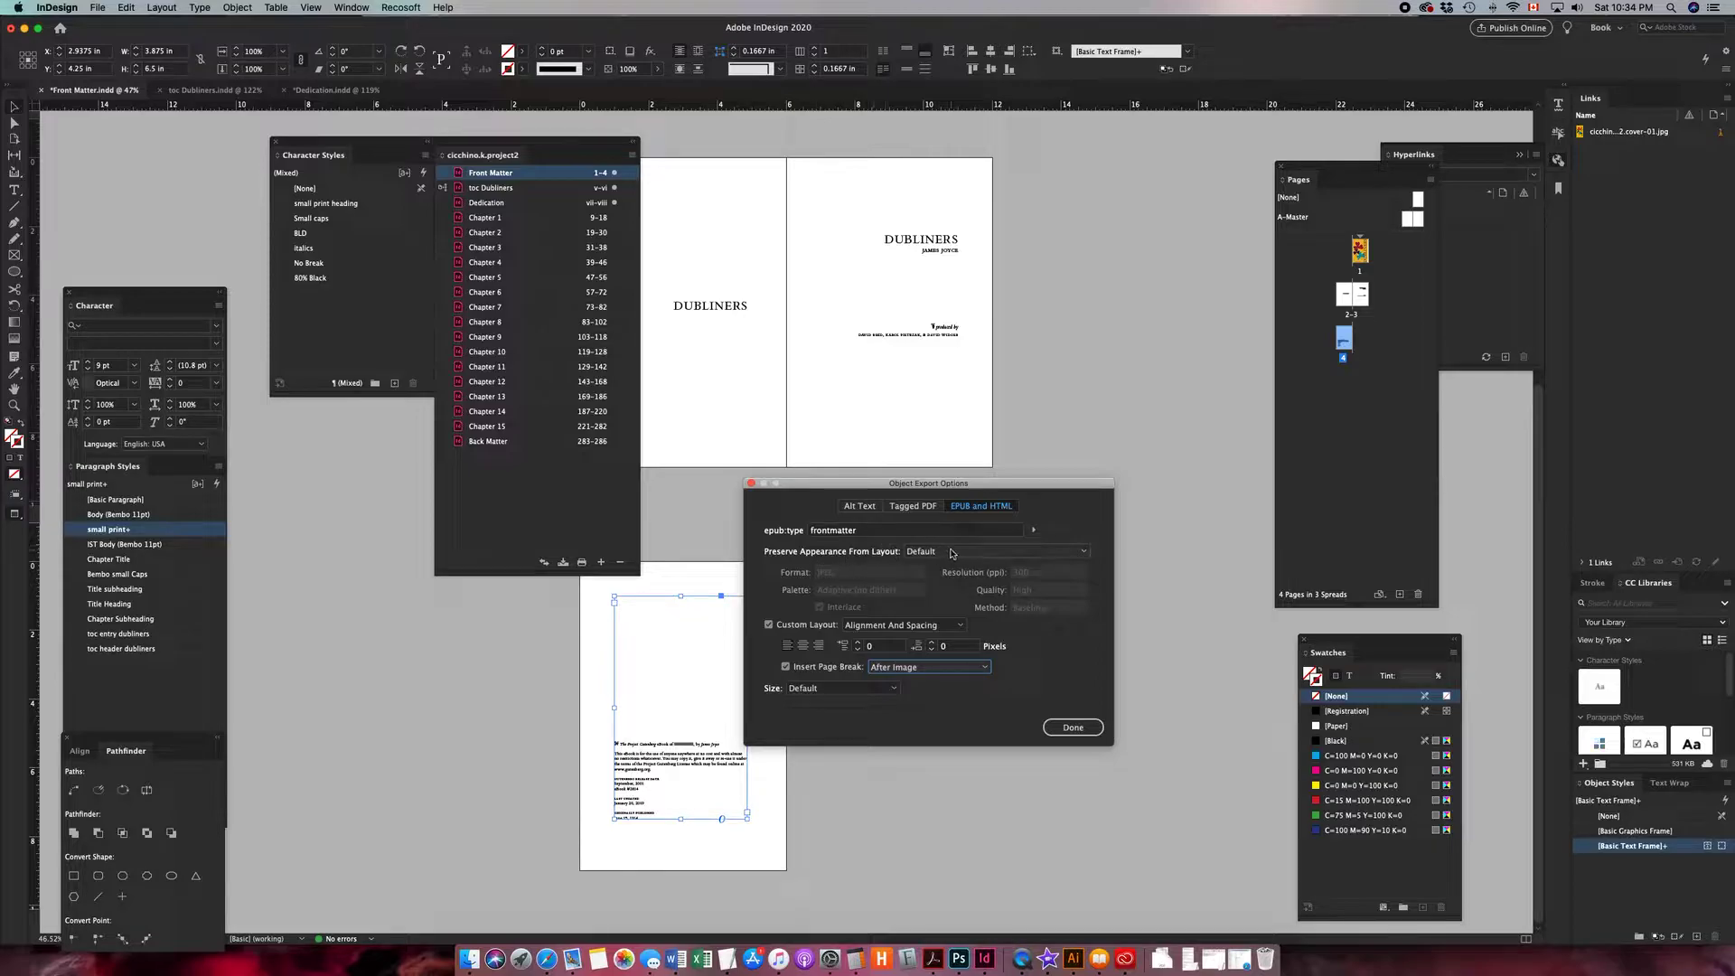
{"action": "left_click", "coordinate": [1072, 727]}
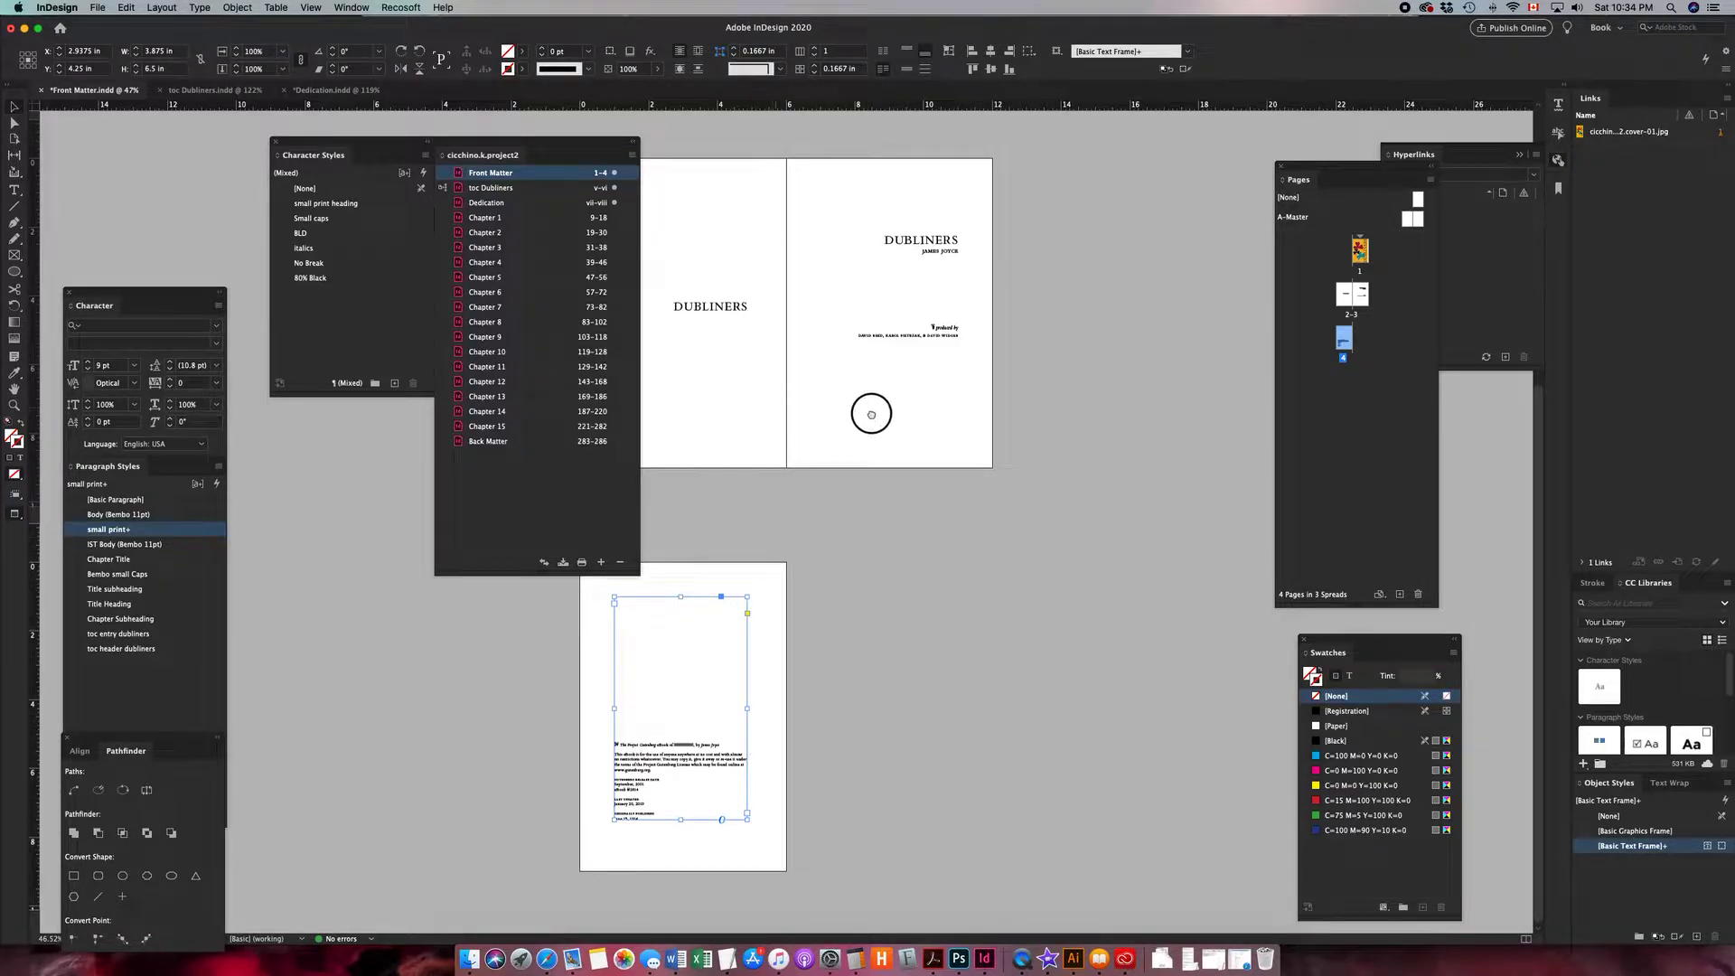
- Open the Dedication document from the book and set its text frame to frontmatter, Custom Layout, and a page break After Image
{"action": "scroll", "coordinate": [820, 403], "scroll_direction": "up", "scroll_amount": 1}
{"action": "scroll", "coordinate": [899, 428], "scroll_direction": "up", "scroll_amount": 3}
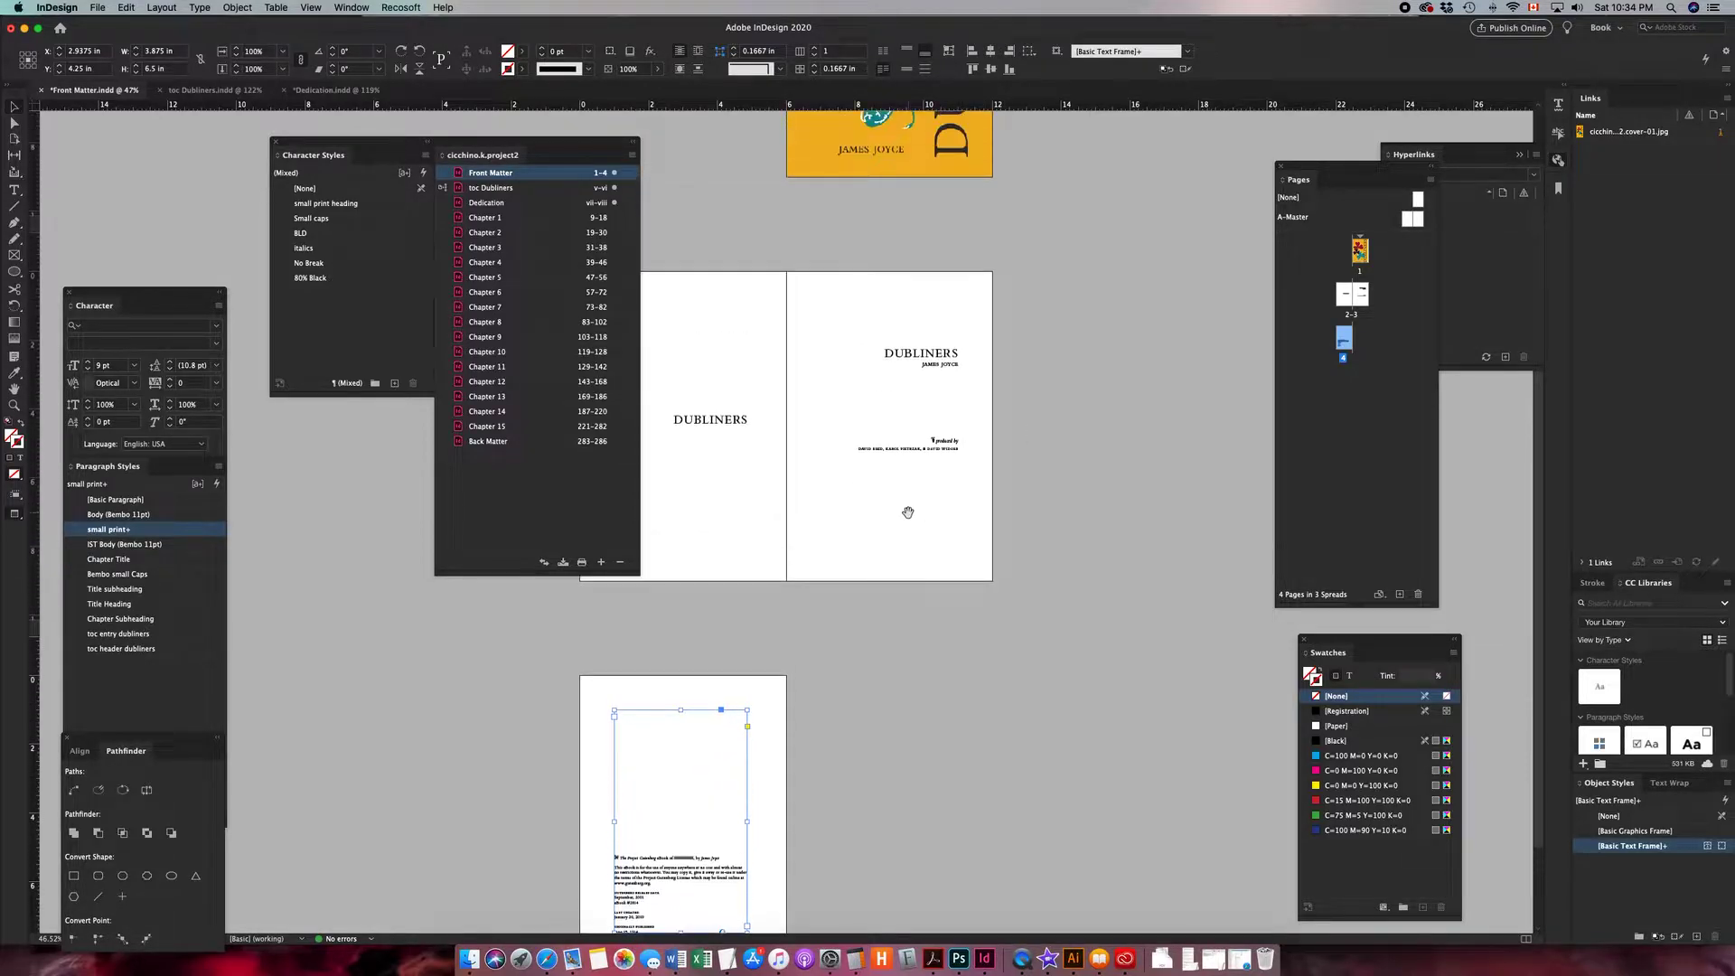
{"action": "left_click", "coordinate": [521, 191]}
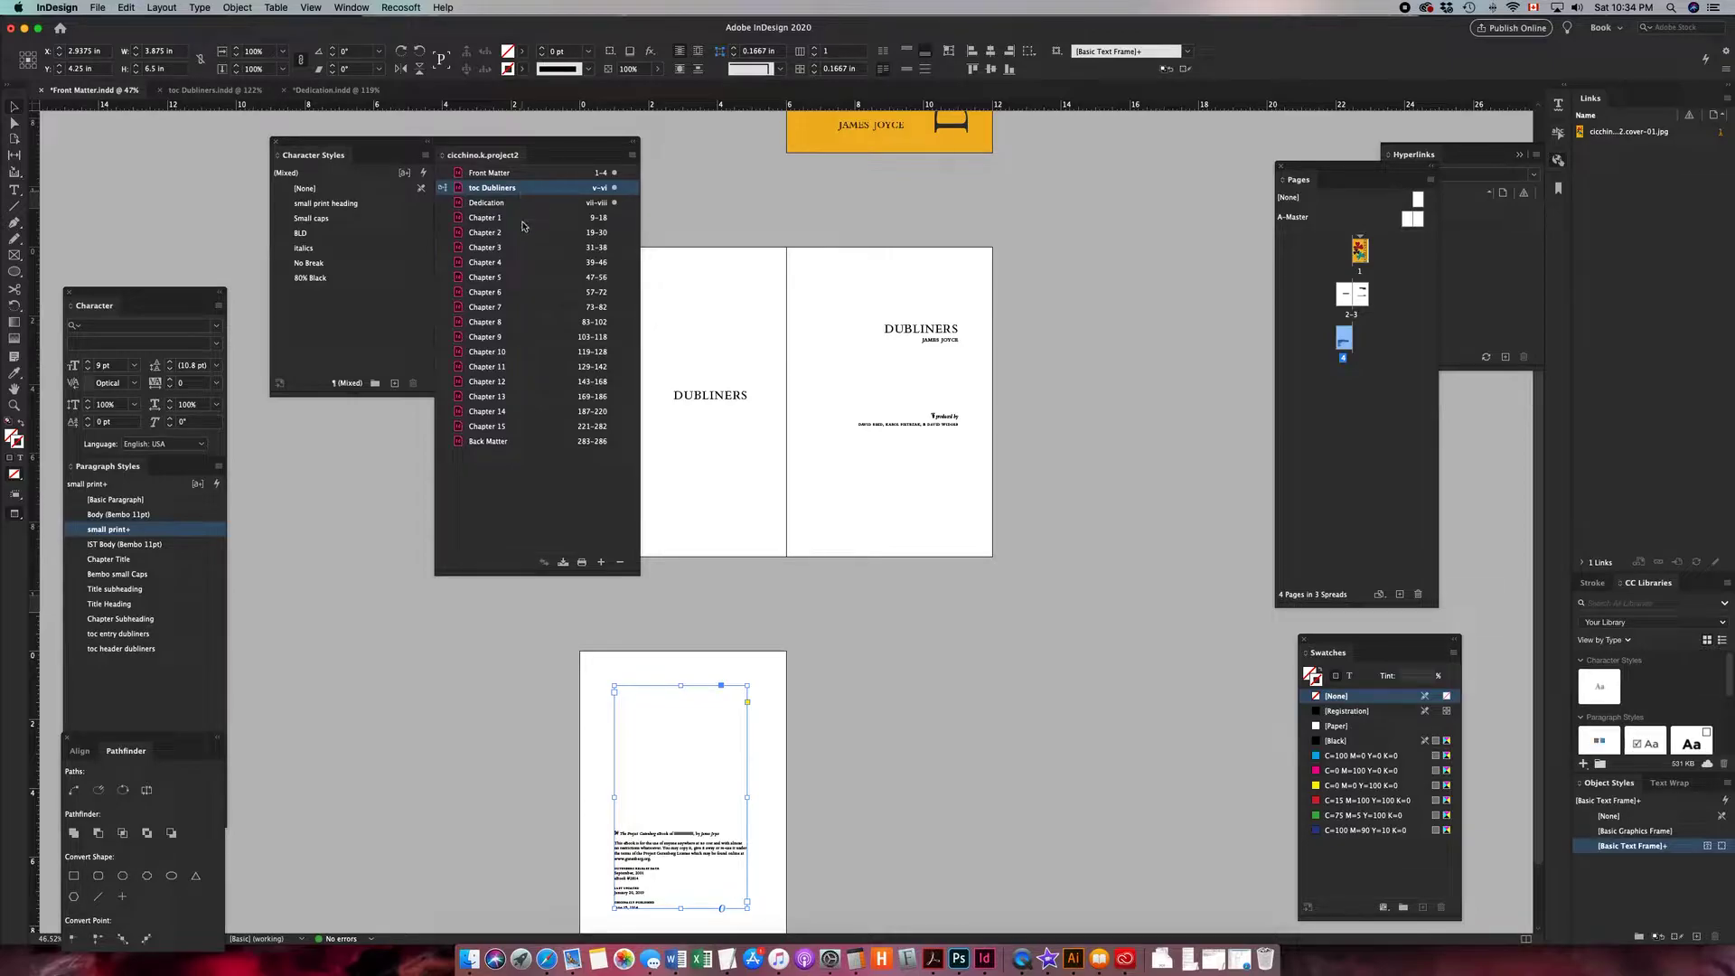
{"action": "left_click", "coordinate": [521, 202]}
{"action": "double_click", "coordinate": [535, 188]}
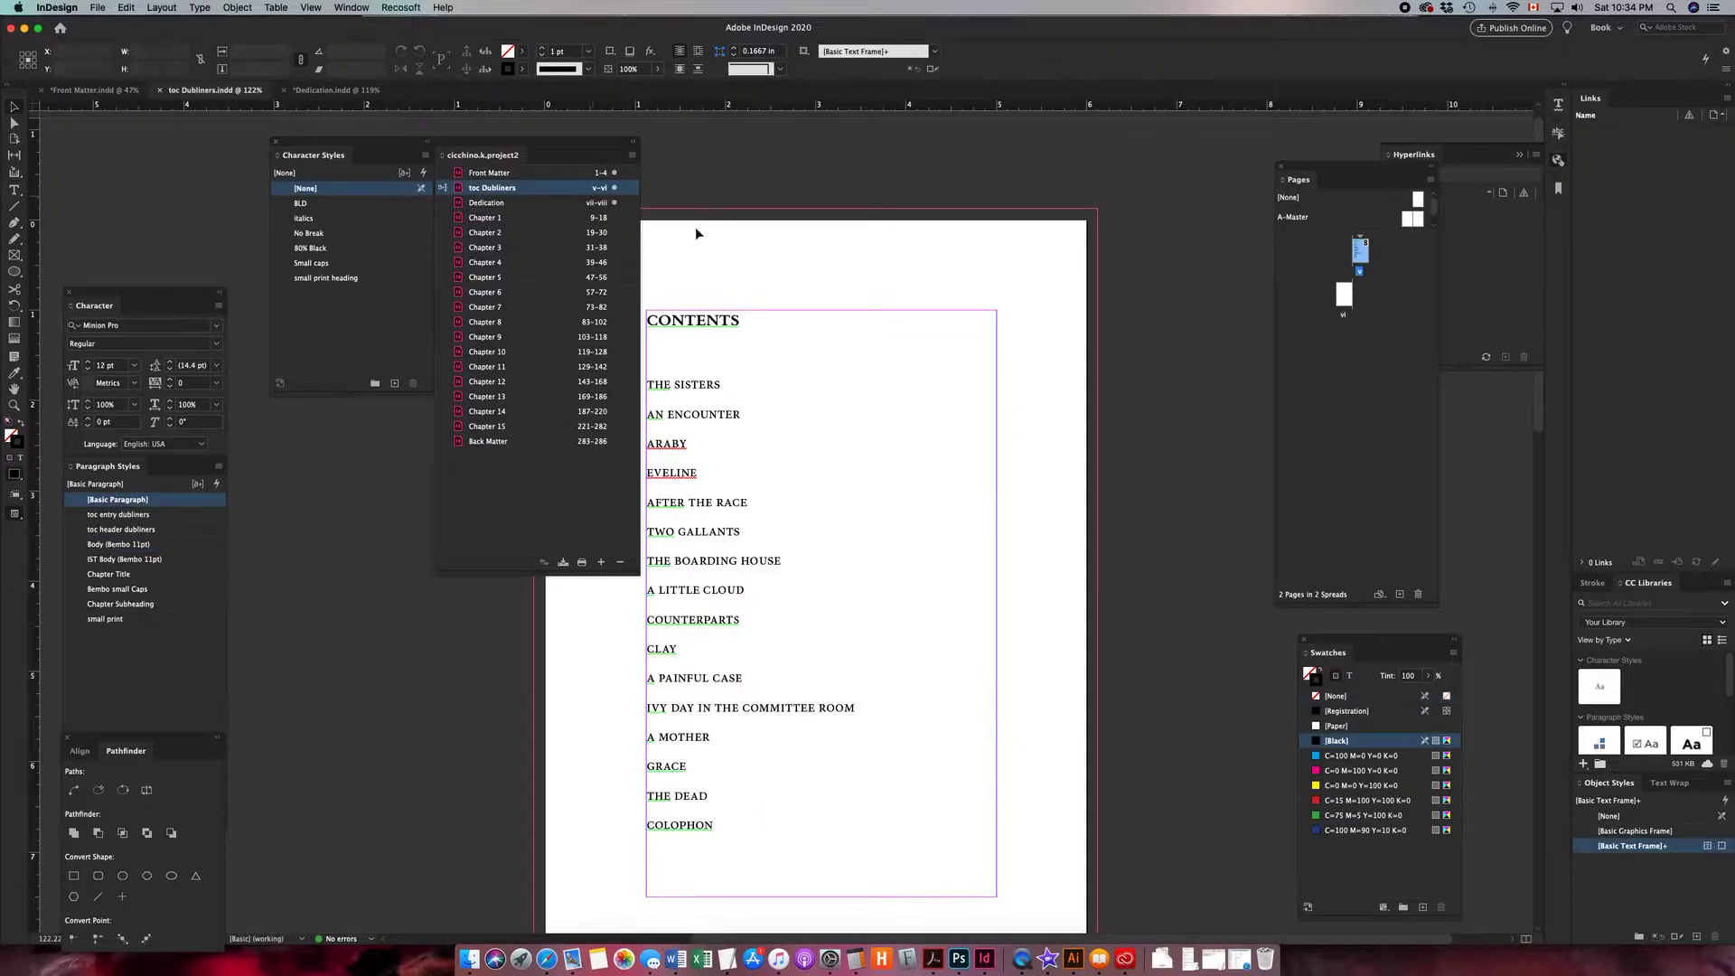
{"action": "double_click", "coordinate": [542, 204]}
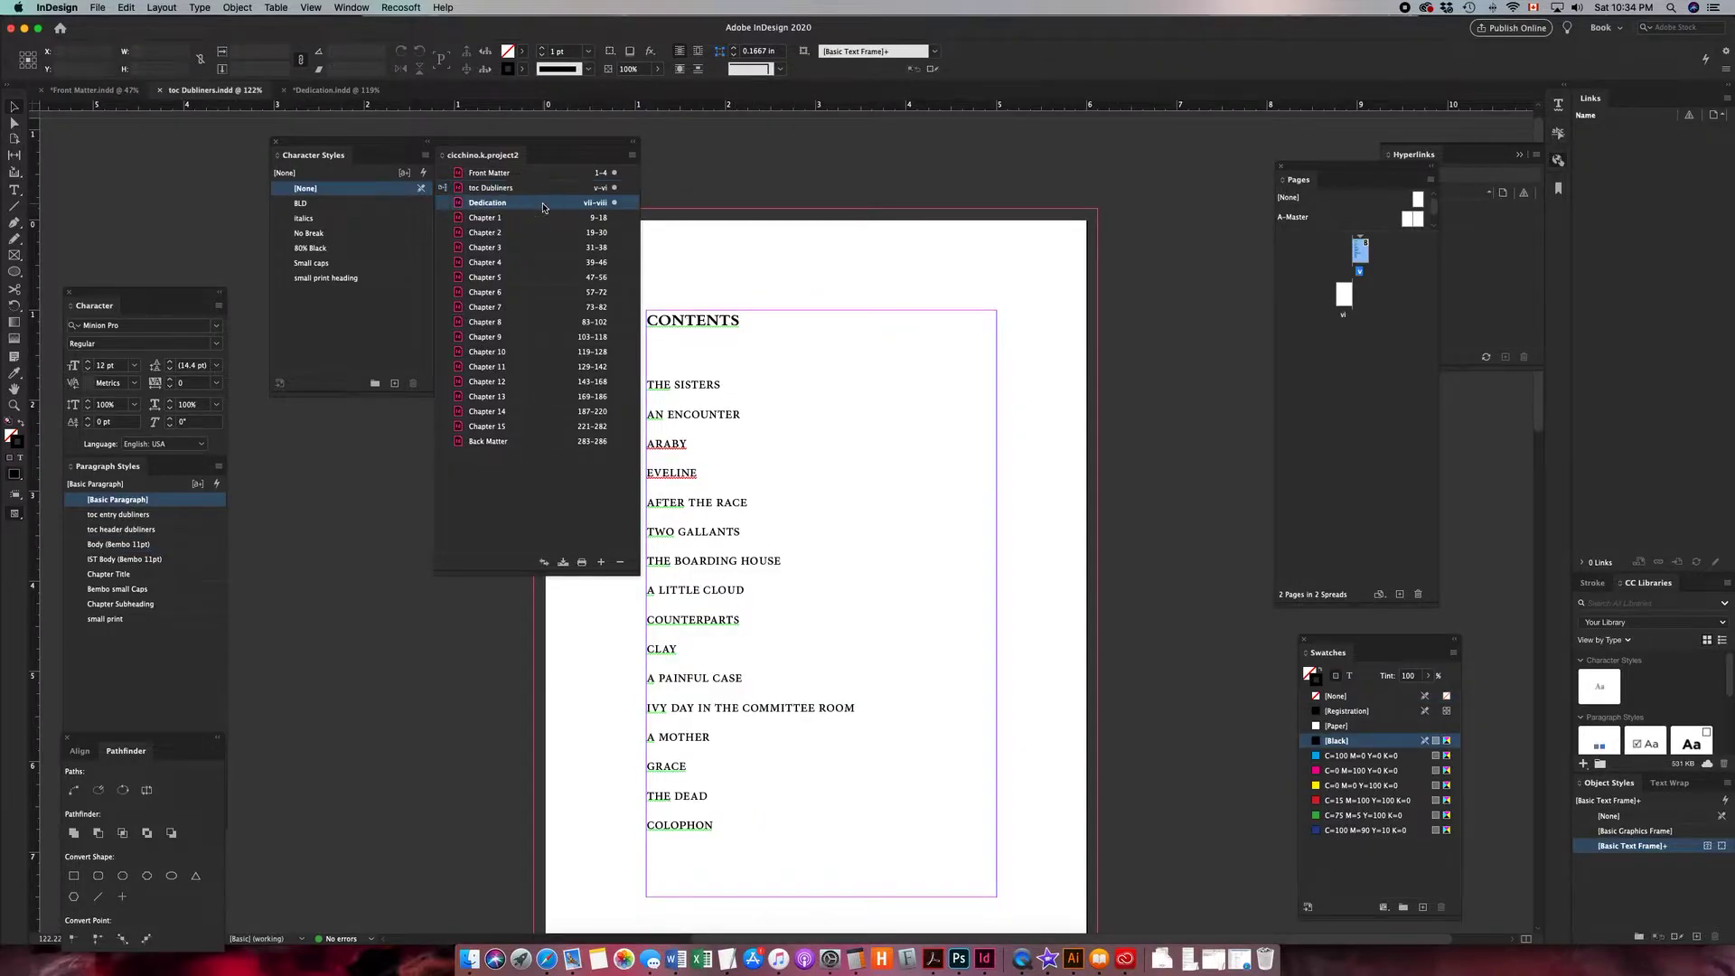
{"action": "left_click", "coordinate": [1030, 538]}
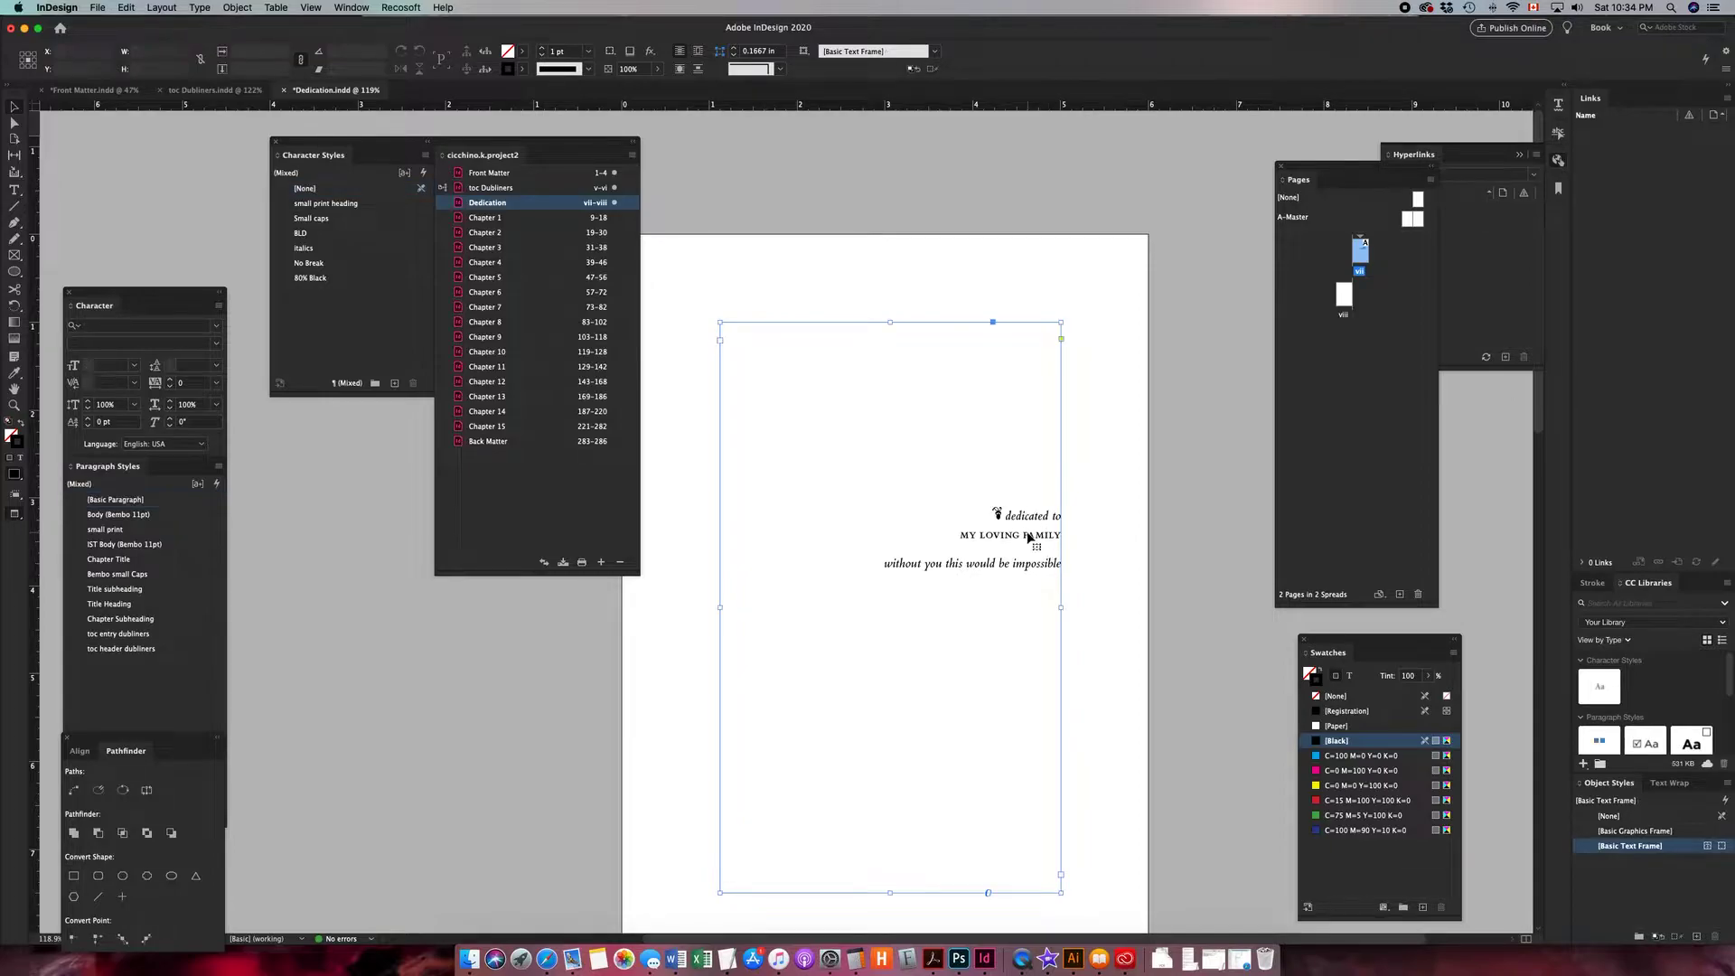
{"action": "right_click", "coordinate": [1030, 535]}
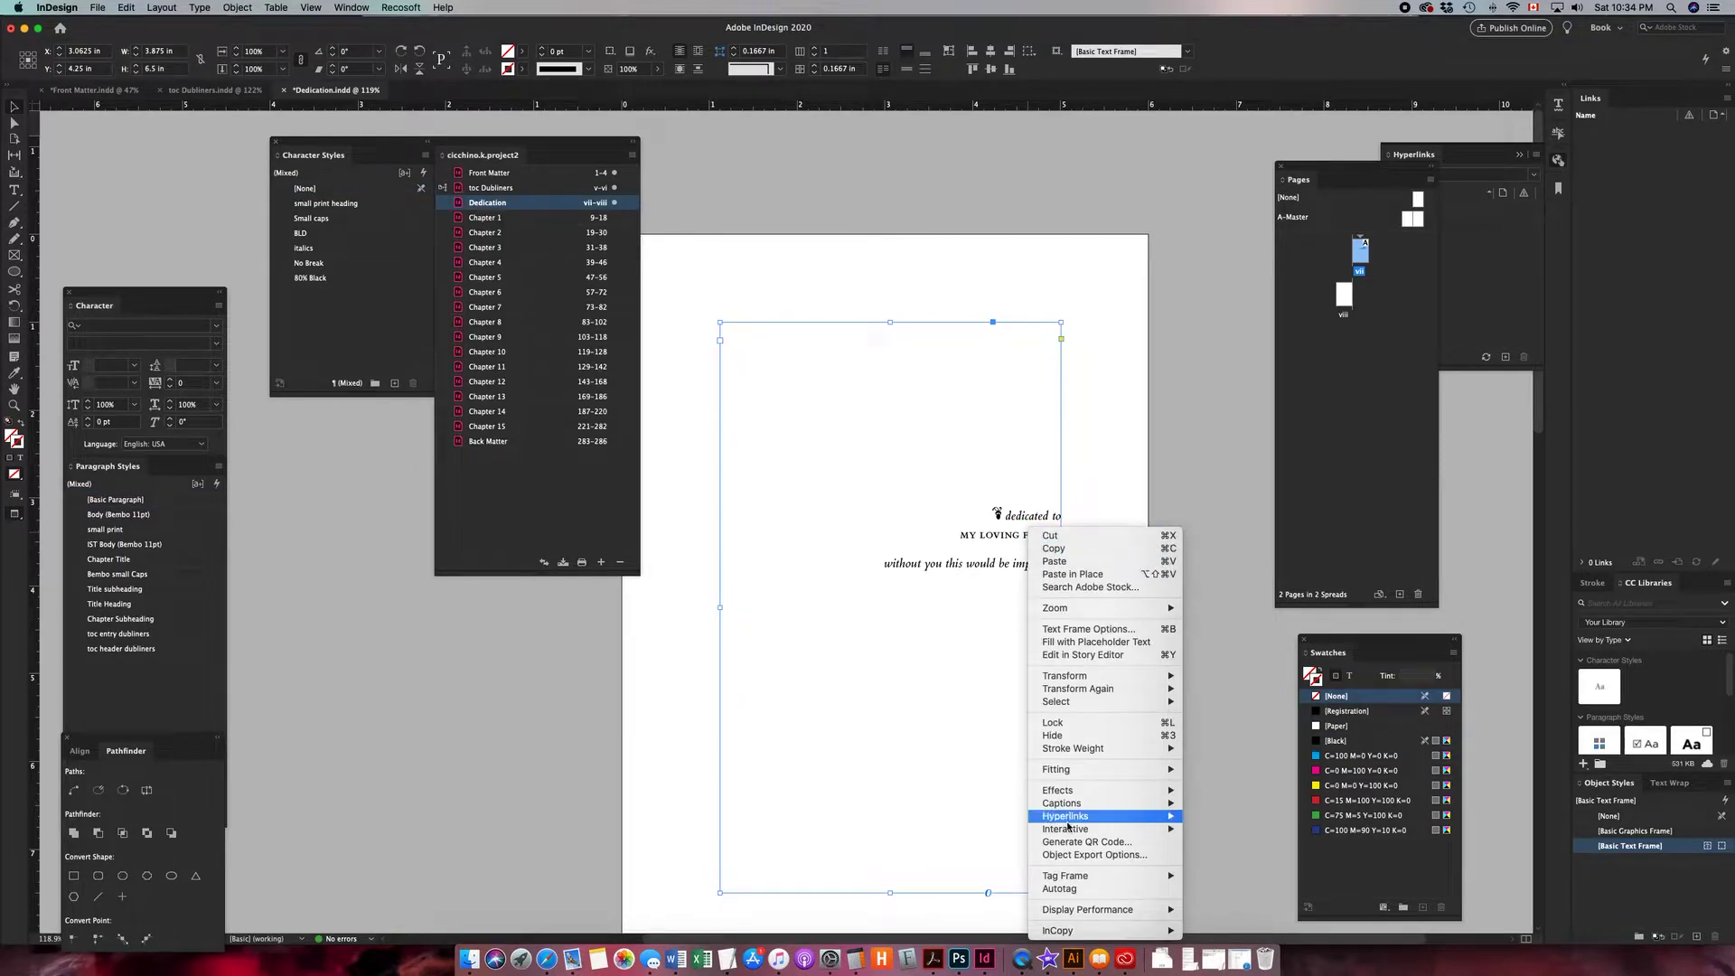
{"action": "left_click", "coordinate": [1075, 856]}
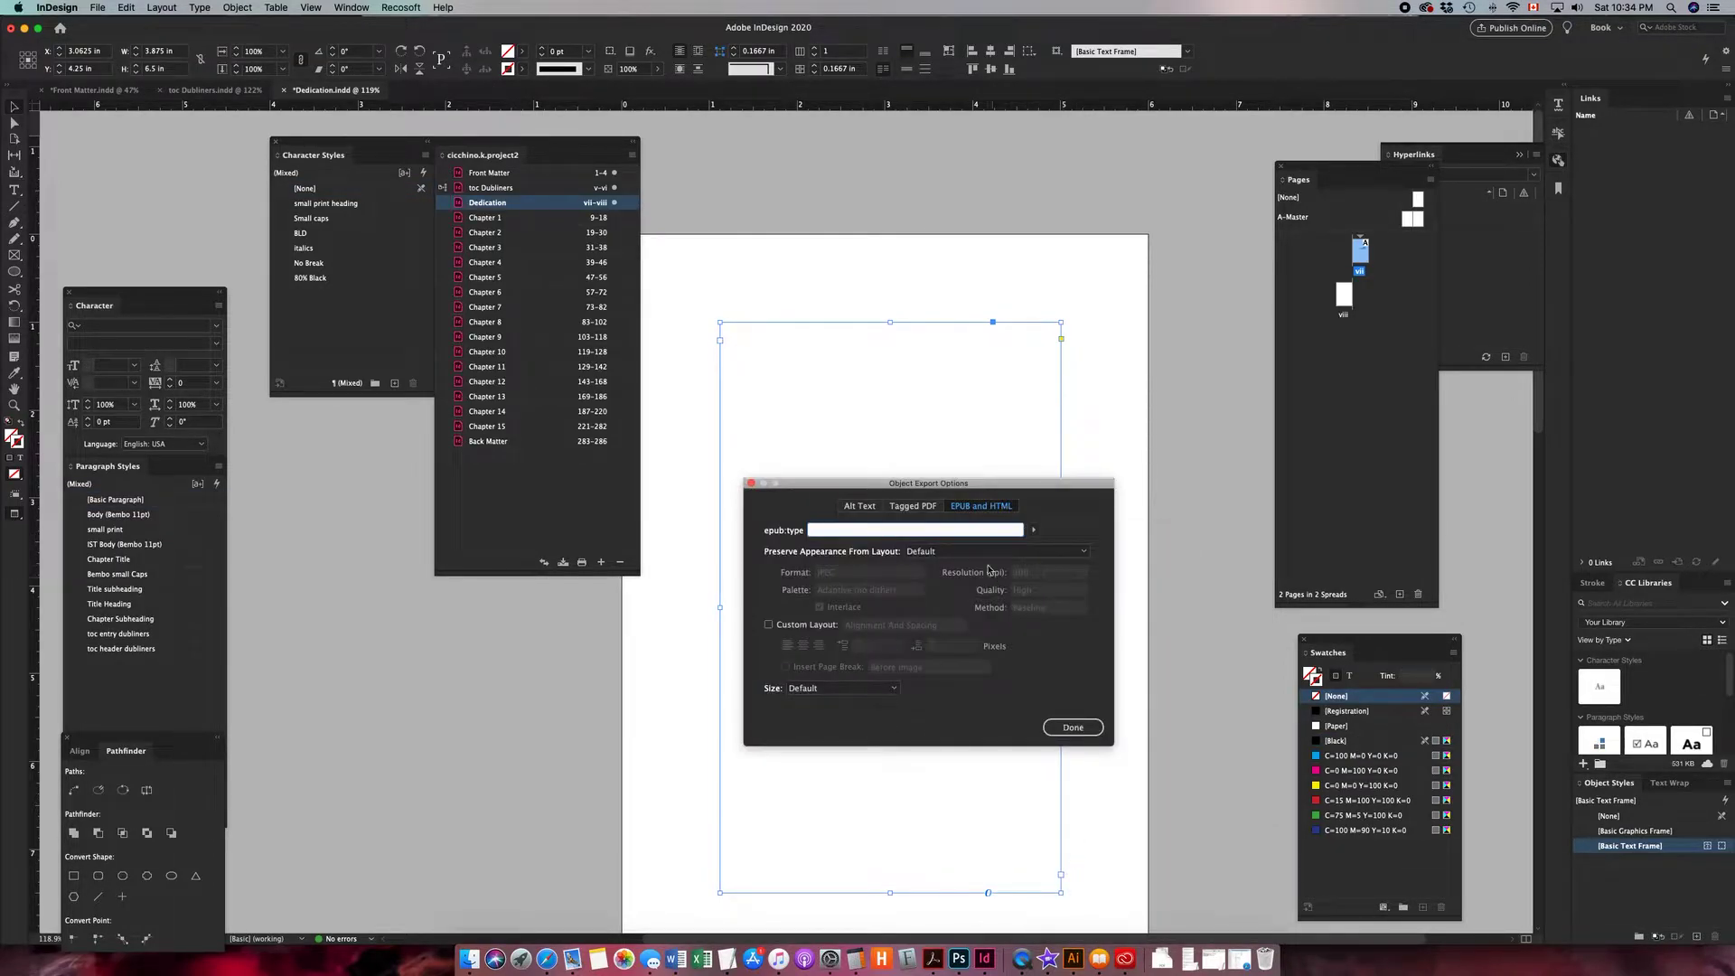
{"action": "left_click", "coordinate": [1034, 531]}
{"action": "mouse_move", "coordinate": [1071, 542]}
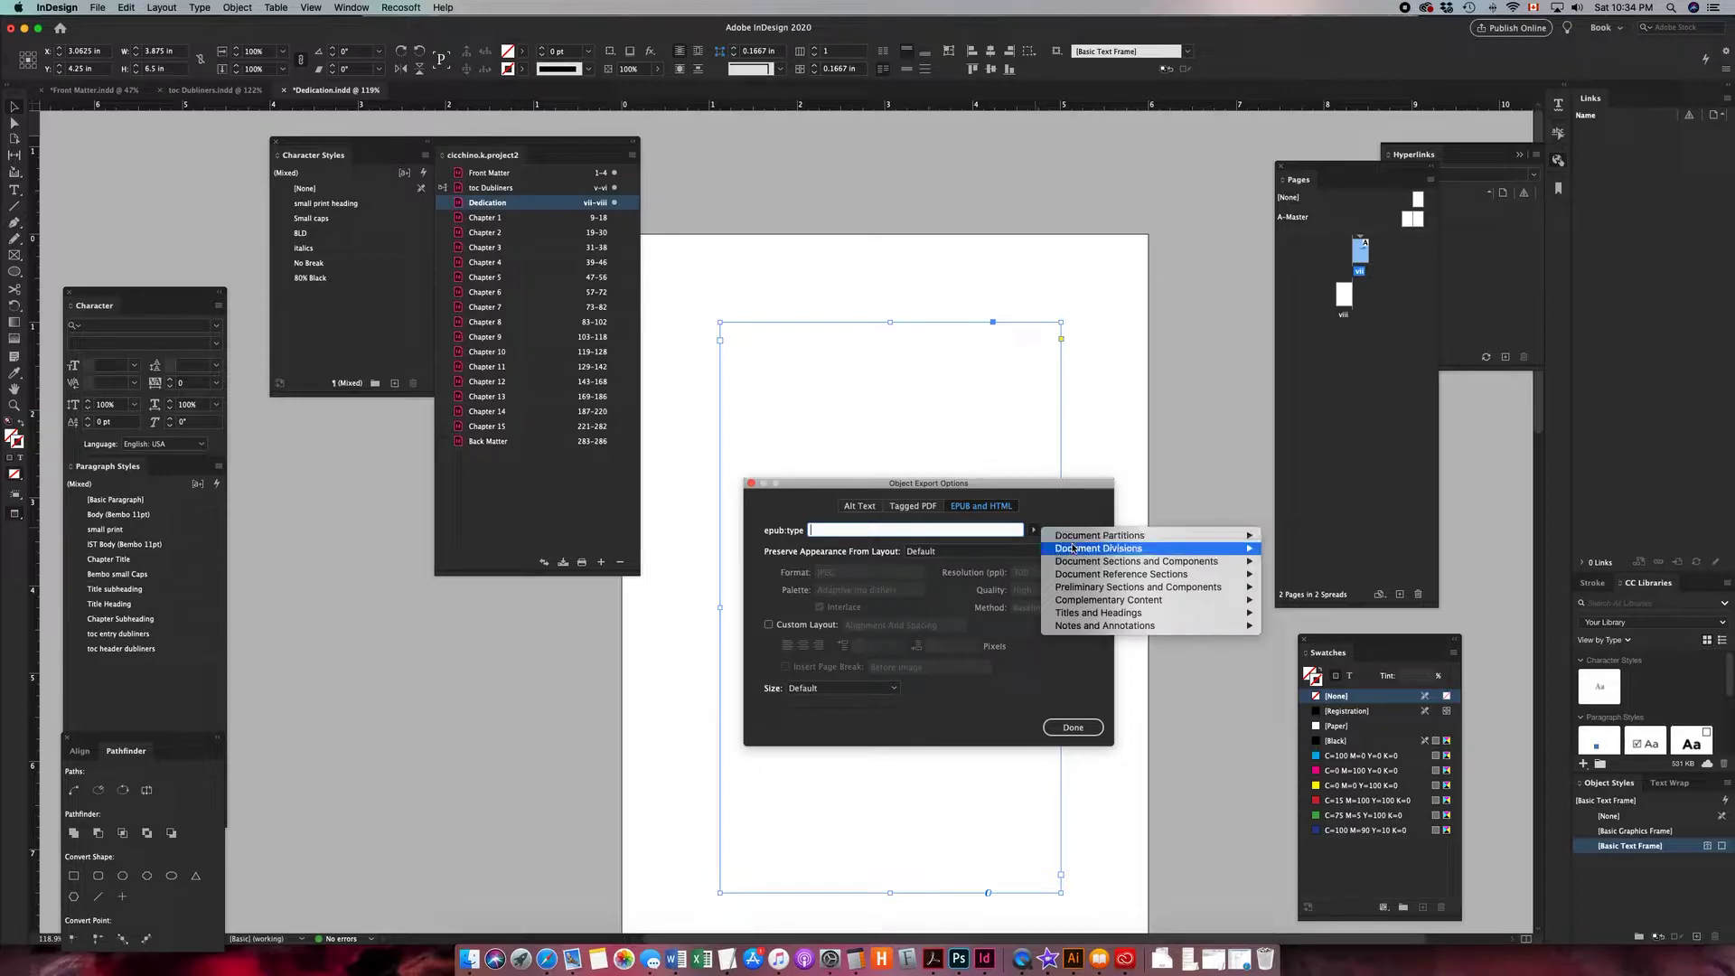
{"action": "left_click", "coordinate": [1301, 548]}
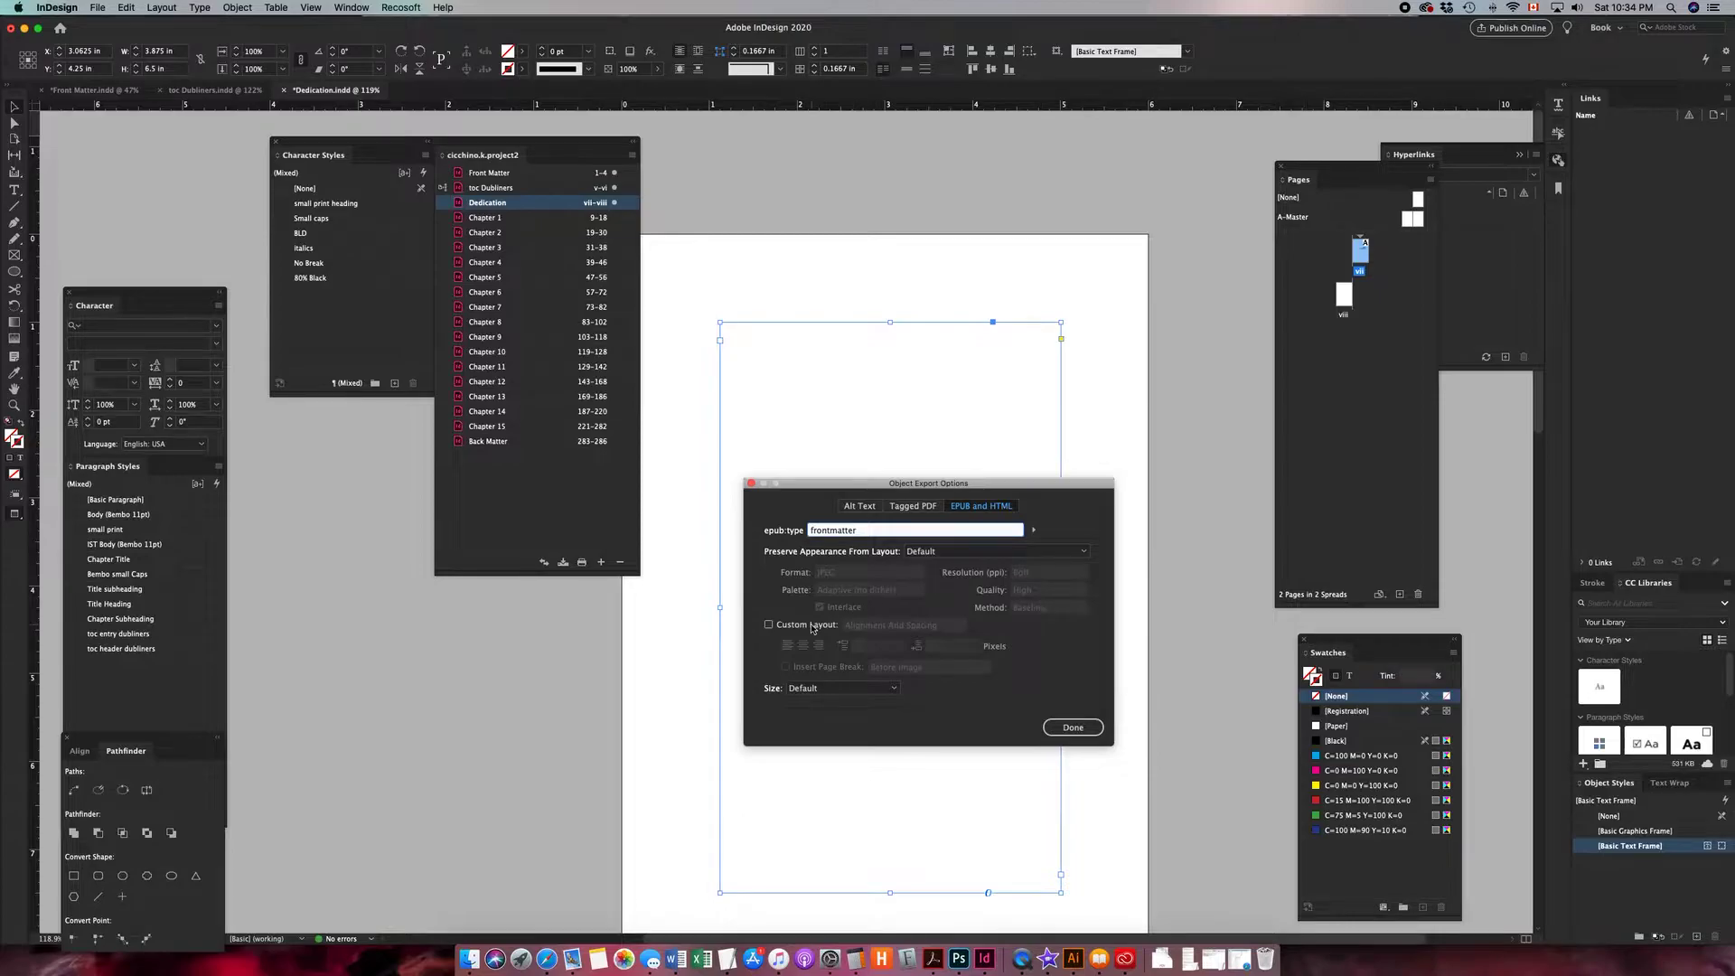
{"action": "left_click", "coordinate": [769, 625]}
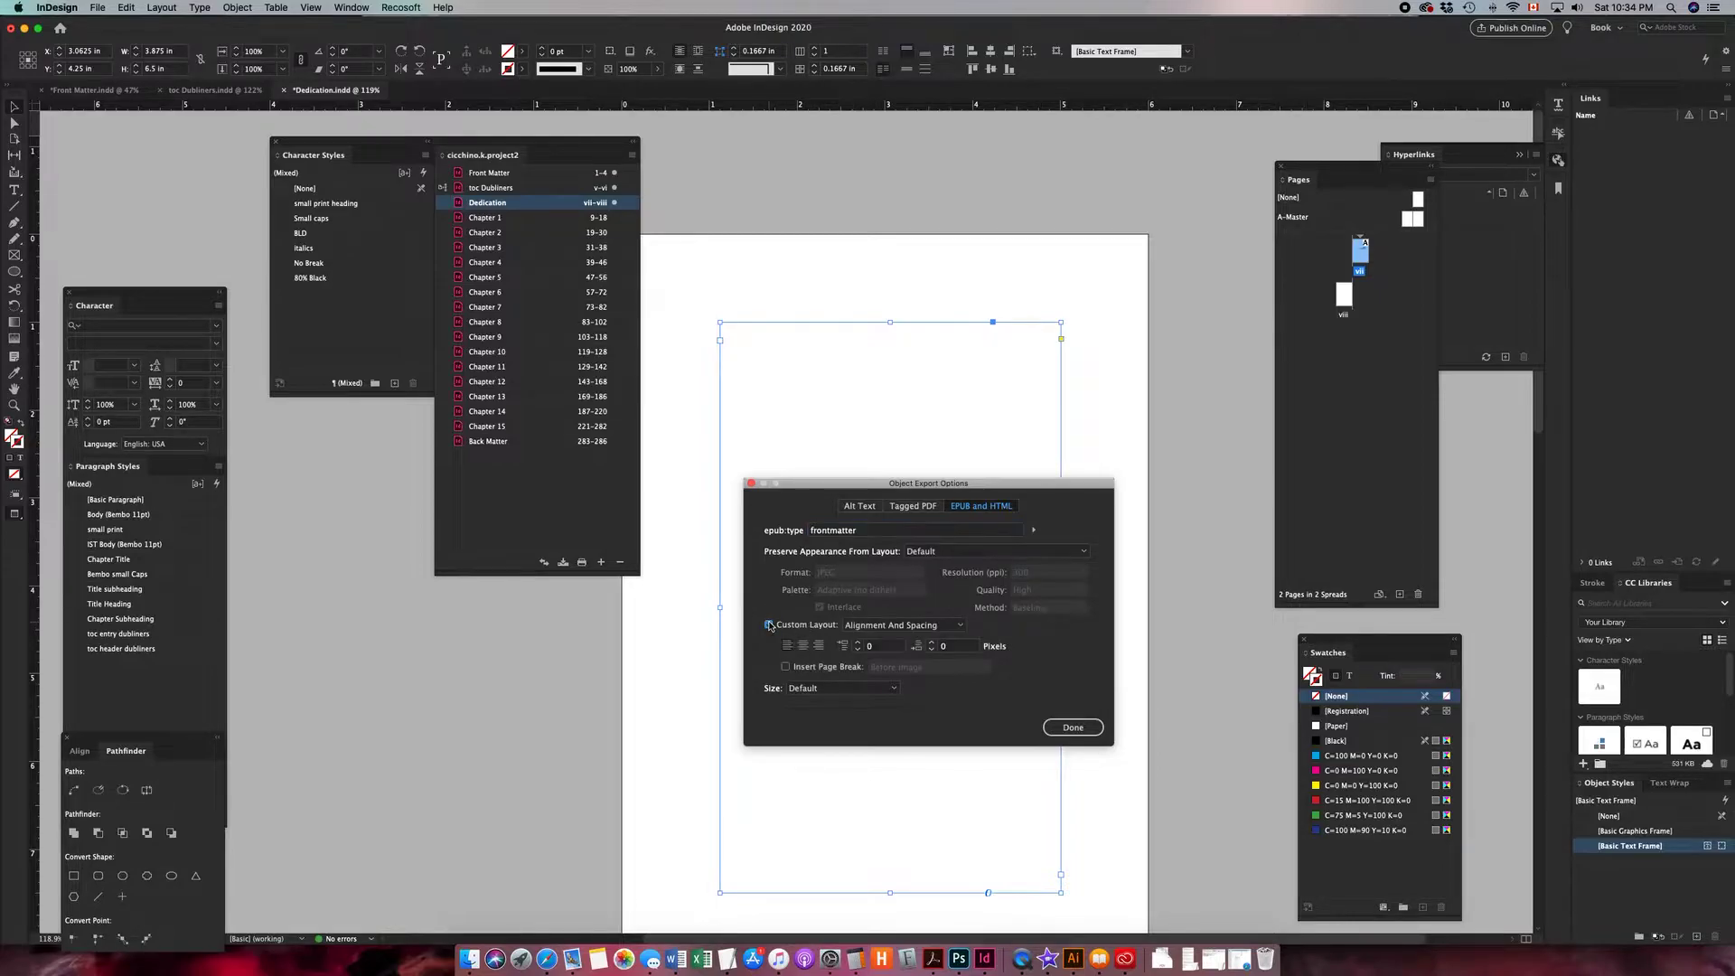
{"action": "left_click", "coordinate": [785, 668]}
{"action": "left_click", "coordinate": [929, 666]}
{"action": "left_click", "coordinate": [900, 684]}
{"action": "left_click", "coordinate": [1079, 732]}
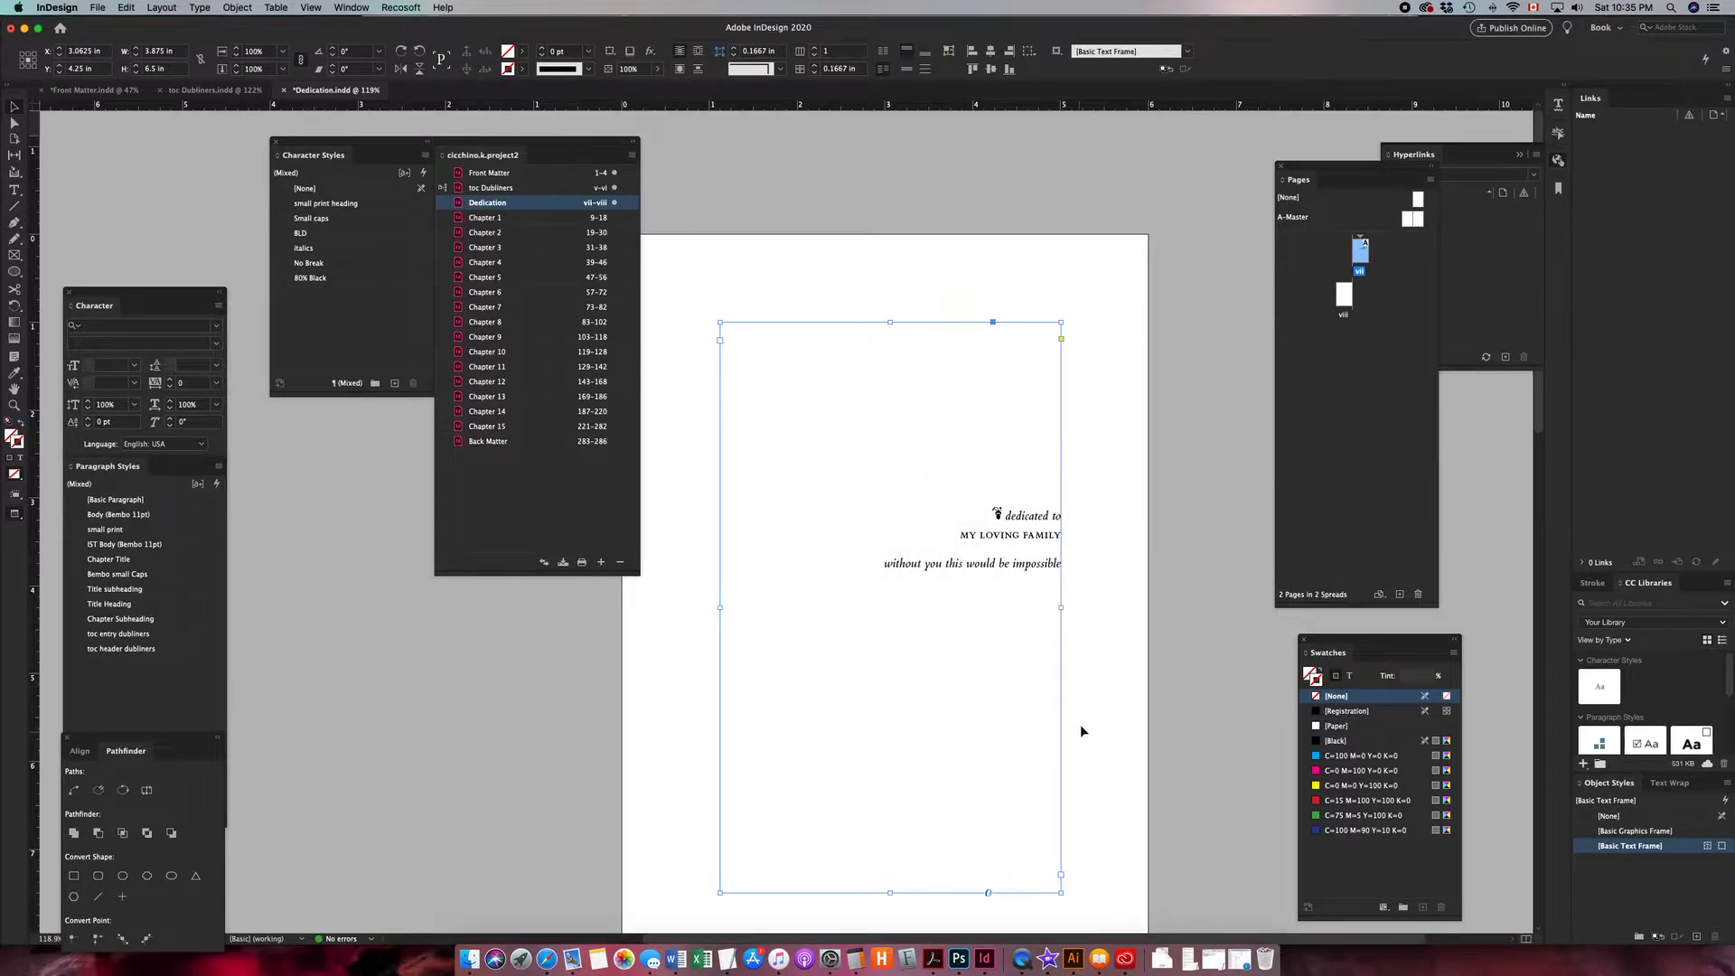
- Delete the floral ornament glyph in front of "dedicated to" on the dedication page
{"action": "left_click", "coordinate": [1086, 627]}
{"action": "scroll", "coordinate": [964, 642], "scroll_direction": "down", "scroll_amount": 8}
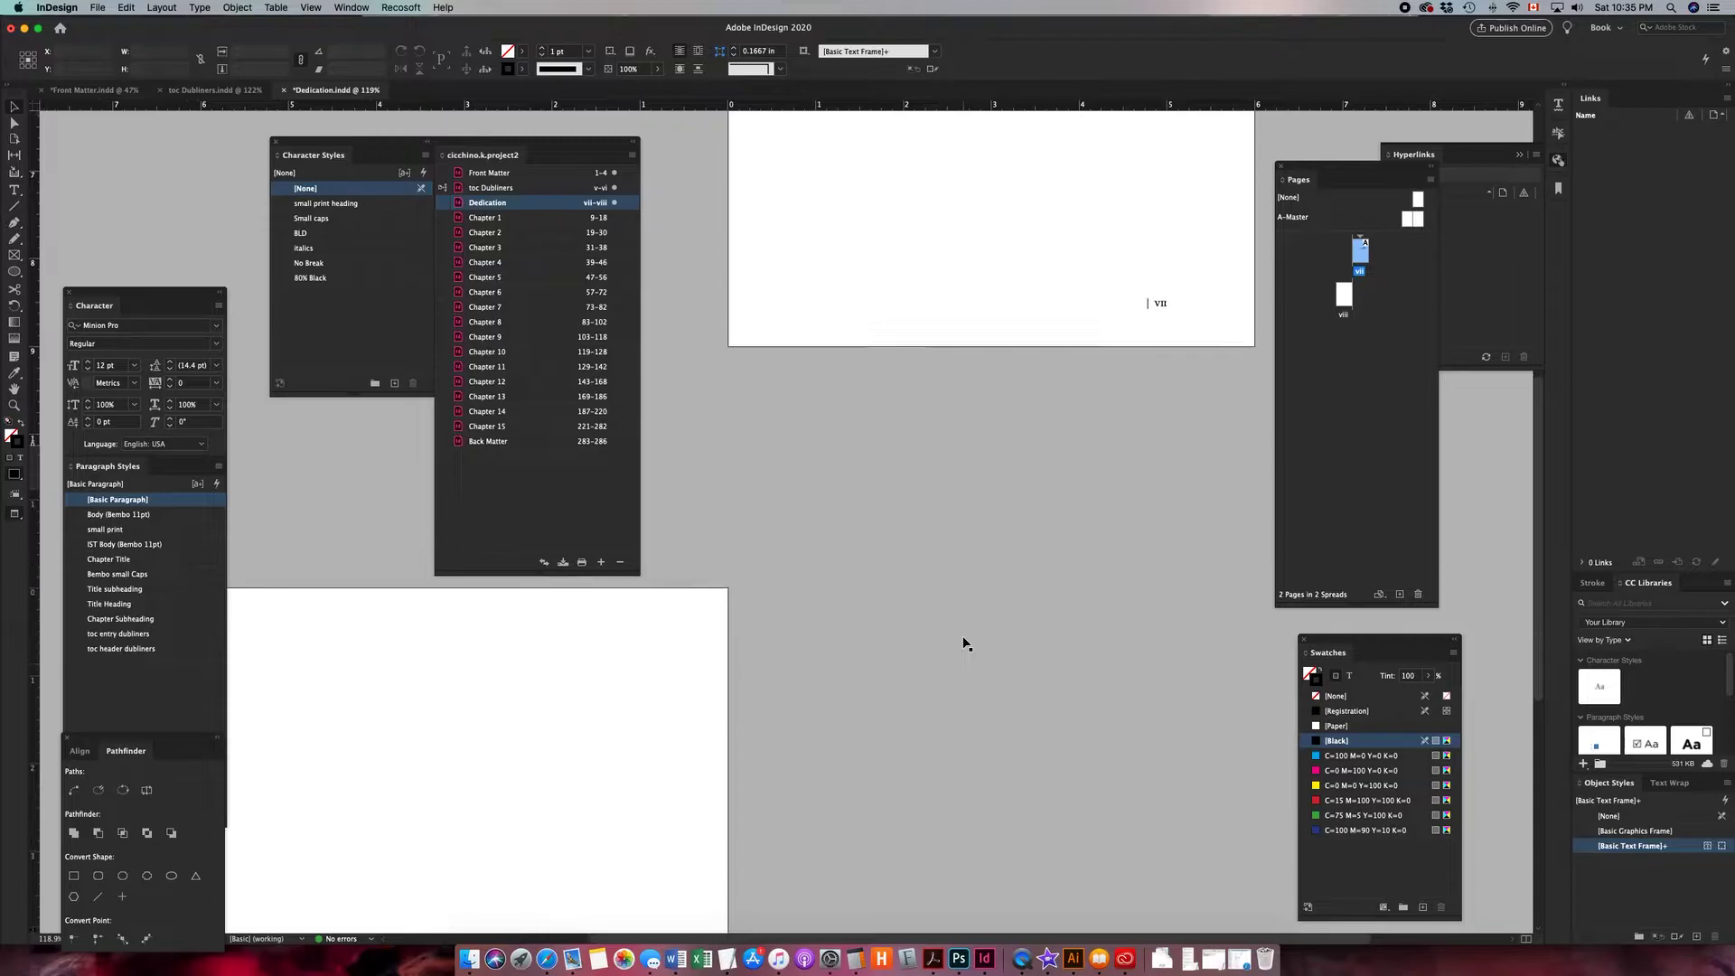
{"action": "scroll", "coordinate": [964, 642], "scroll_direction": "up", "scroll_amount": 10}
{"action": "scroll", "coordinate": [964, 643], "scroll_direction": "right", "scroll_amount": 3}
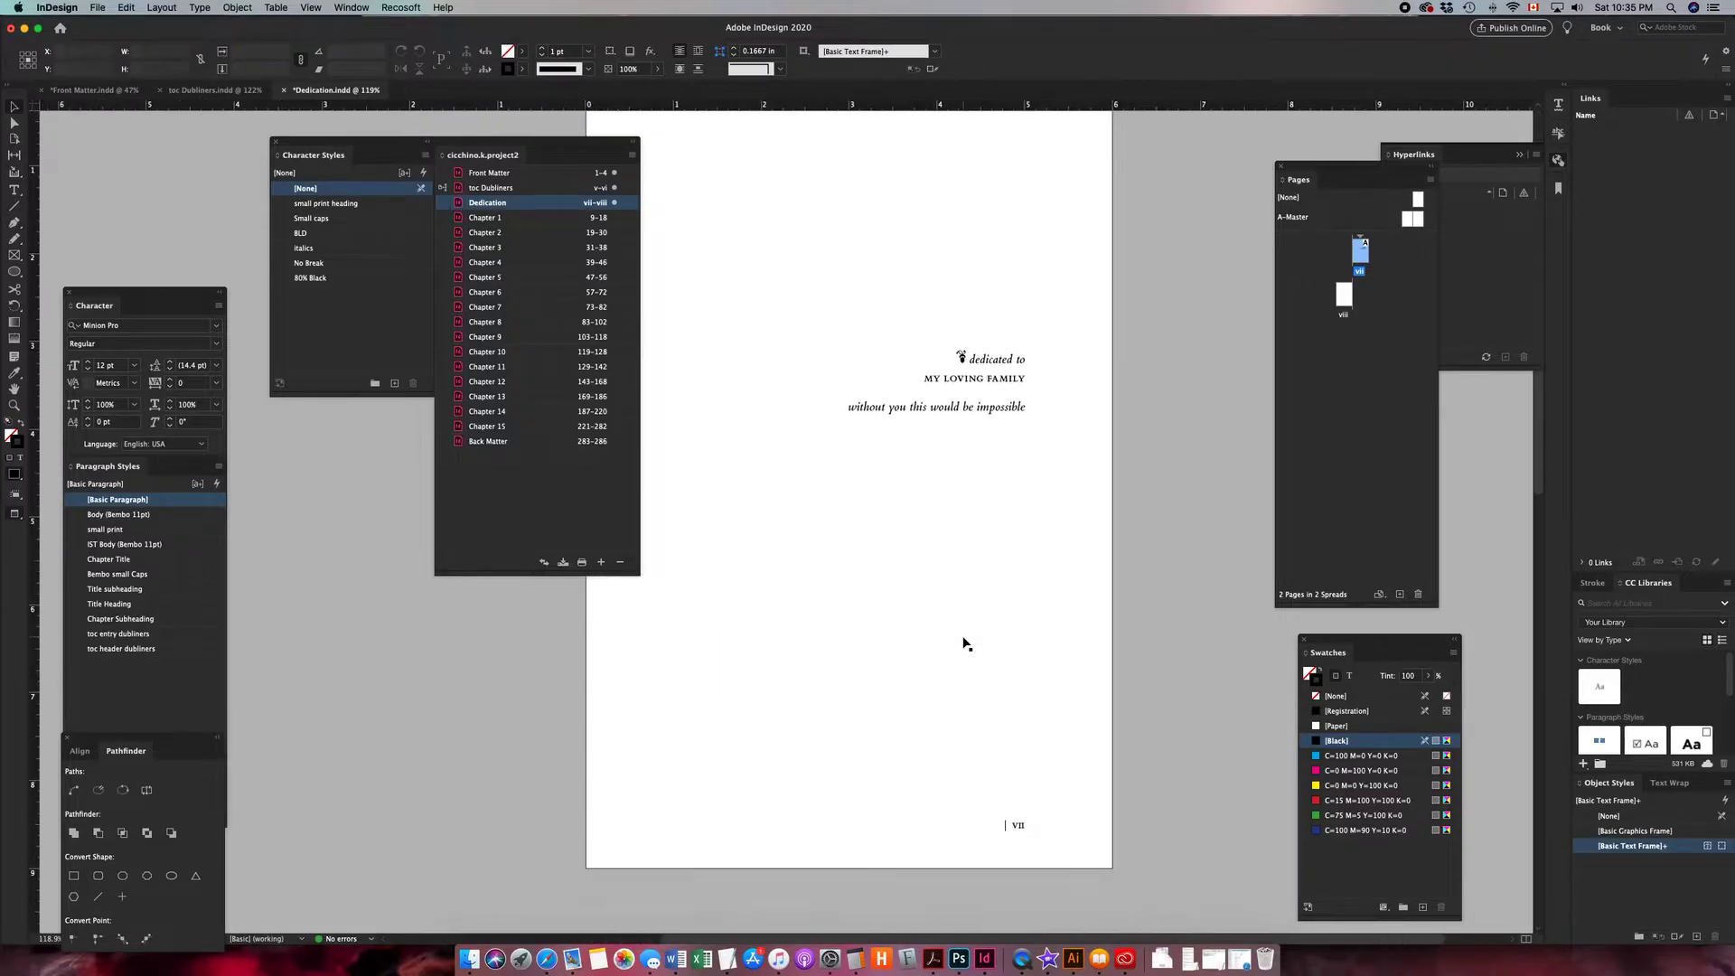
{"action": "scroll", "coordinate": [964, 642], "scroll_direction": "up", "scroll_amount": 4}
{"action": "scroll", "coordinate": [964, 642], "scroll_direction": "left", "scroll_amount": 2}
{"action": "scroll", "coordinate": [964, 643], "scroll_direction": "right", "scroll_amount": 1}
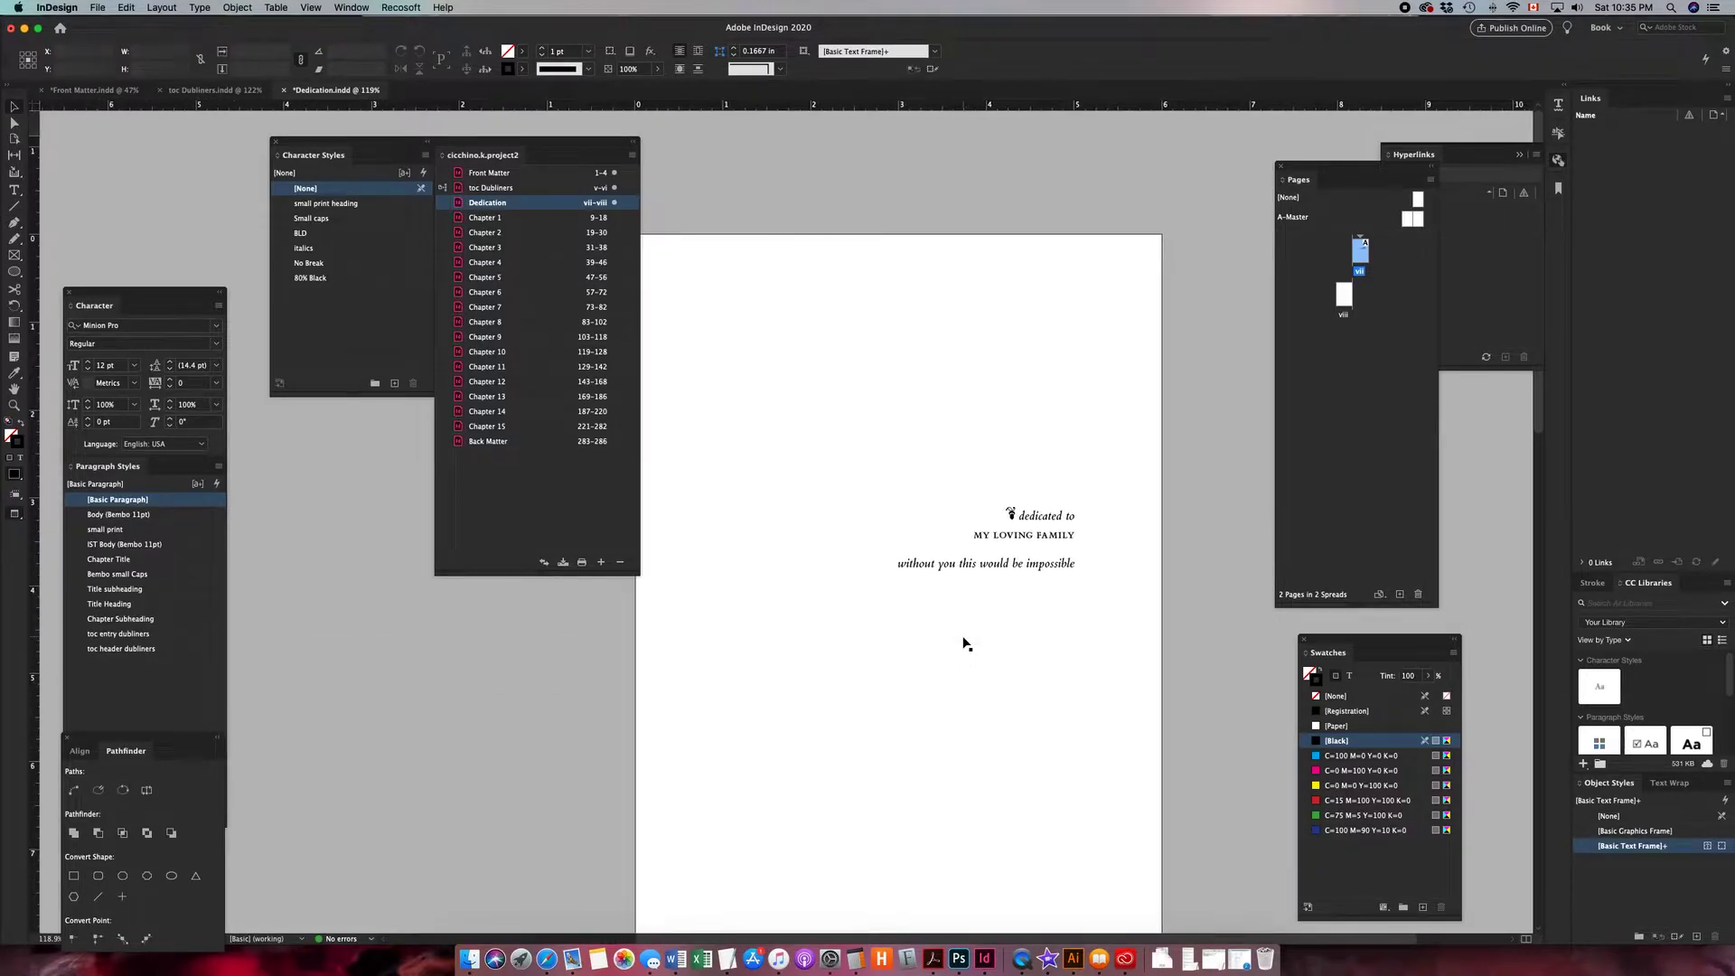
{"action": "scroll", "coordinate": [964, 642], "scroll_direction": "down", "scroll_amount": 2}
{"action": "scroll", "coordinate": [964, 643], "scroll_direction": "left", "scroll_amount": 1}
{"action": "scroll", "coordinate": [964, 642], "scroll_direction": "up", "scroll_amount": 2}
{"action": "scroll", "coordinate": [964, 643], "scroll_direction": "right", "scroll_amount": 2}
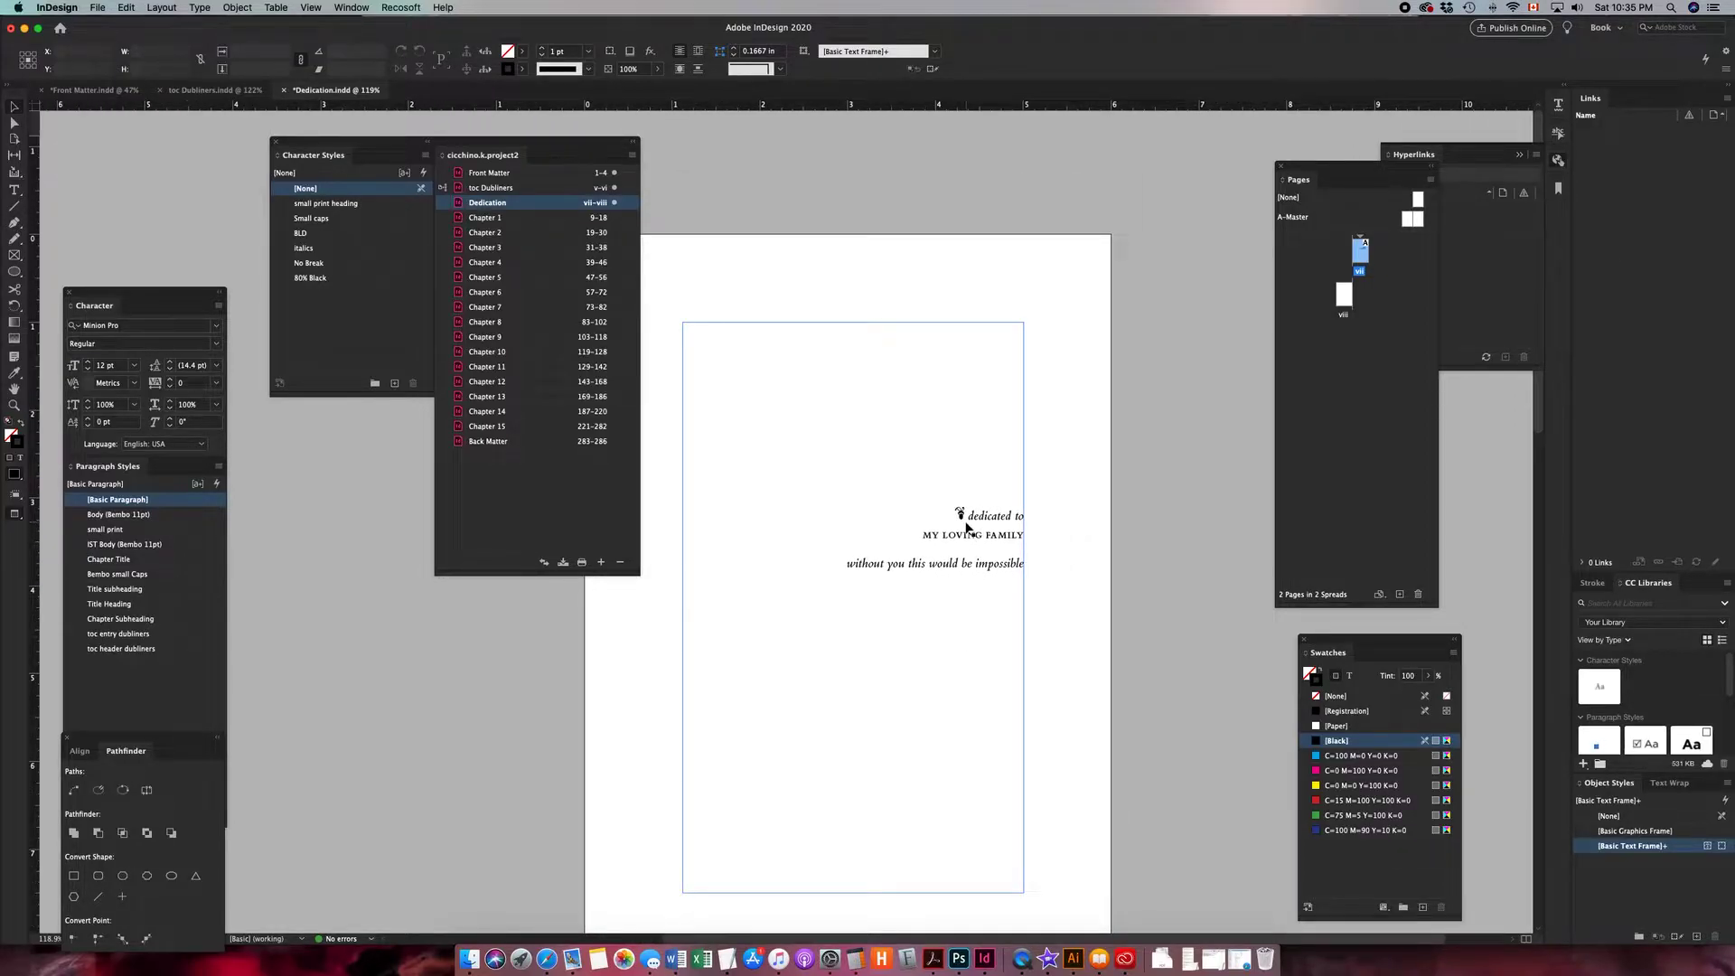
{"action": "key", "text": "super+equal"}
{"action": "key", "text": "super+equal"}
{"action": "key", "text": "super+equal"}
{"action": "key", "text": "super+equal"}
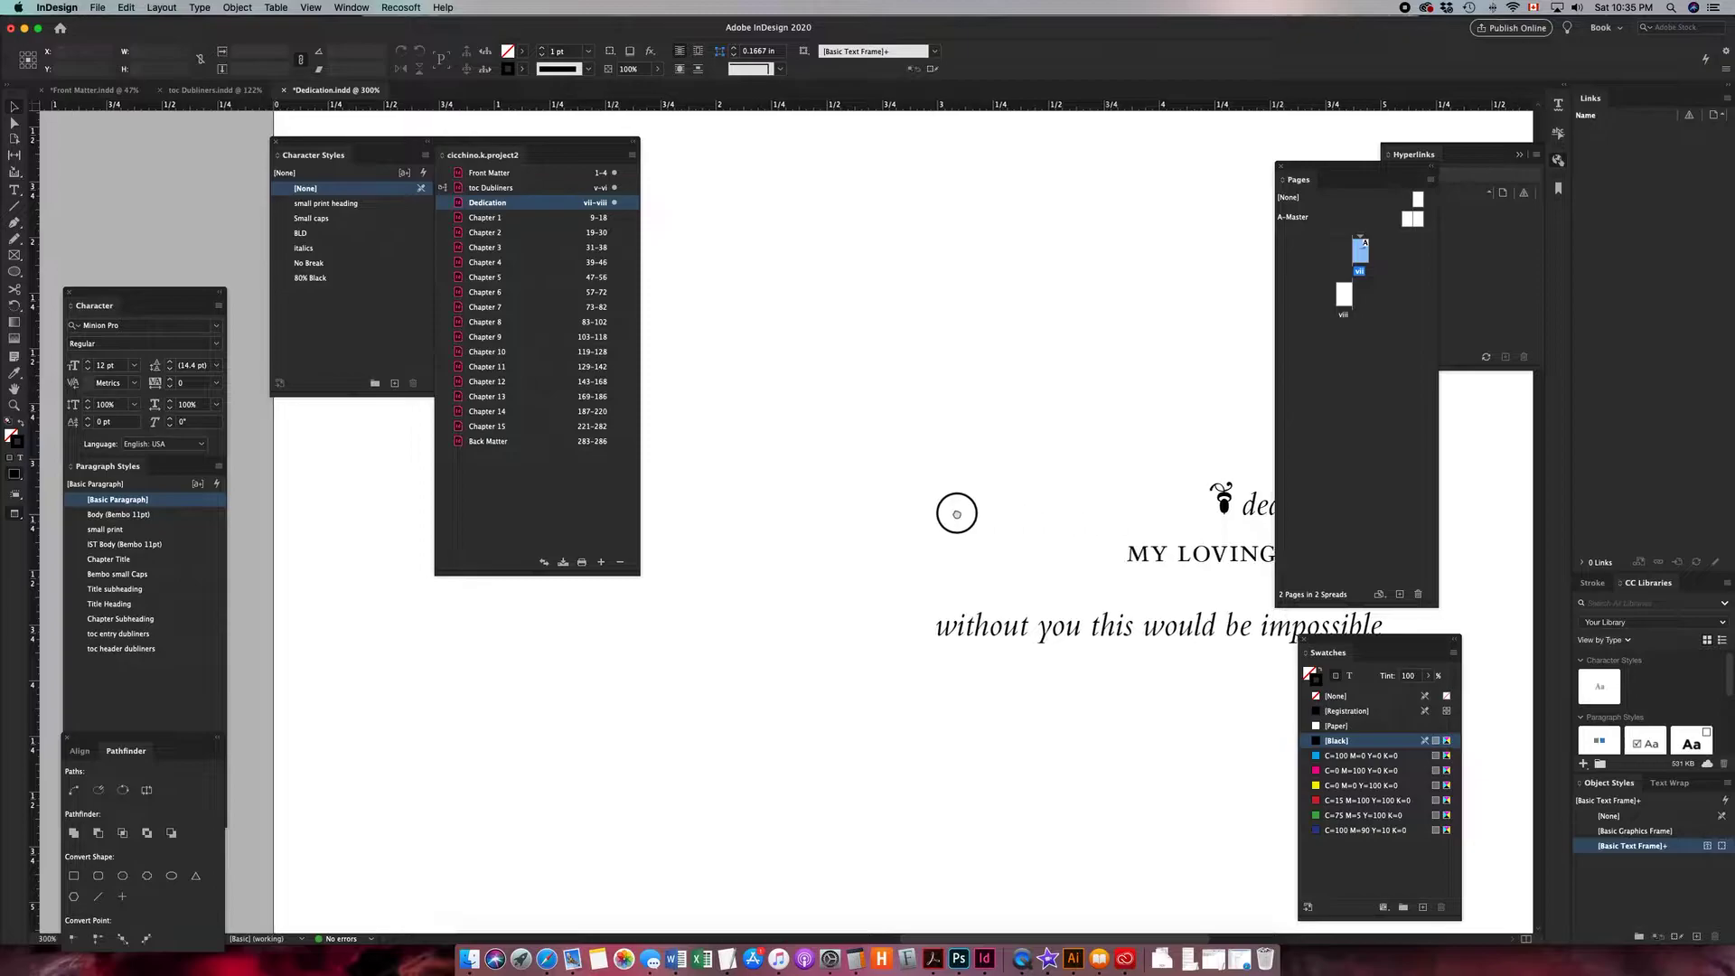
{"action": "scroll", "coordinate": [956, 508], "scroll_direction": "right", "scroll_amount": 5}
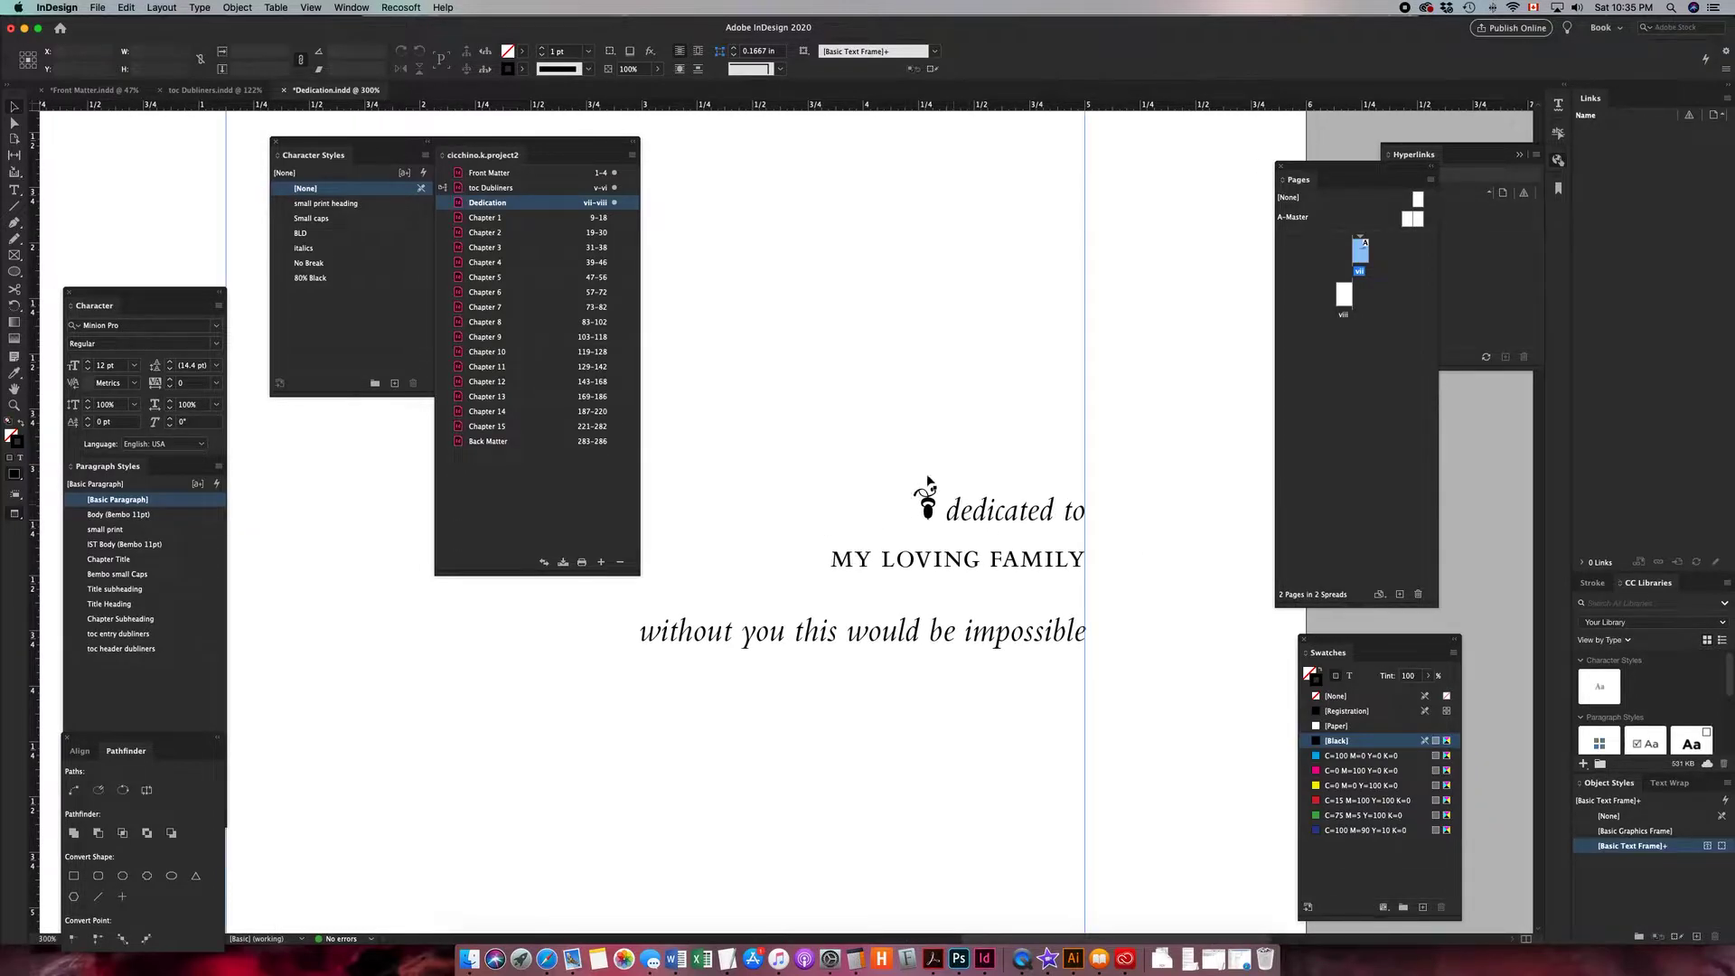
{"action": "triple_click", "coordinate": [935, 506]}
{"action": "left_click", "coordinate": [937, 508]}
{"action": "left_click_drag", "start_coordinate": [937, 508], "coordinate": [908, 506]}
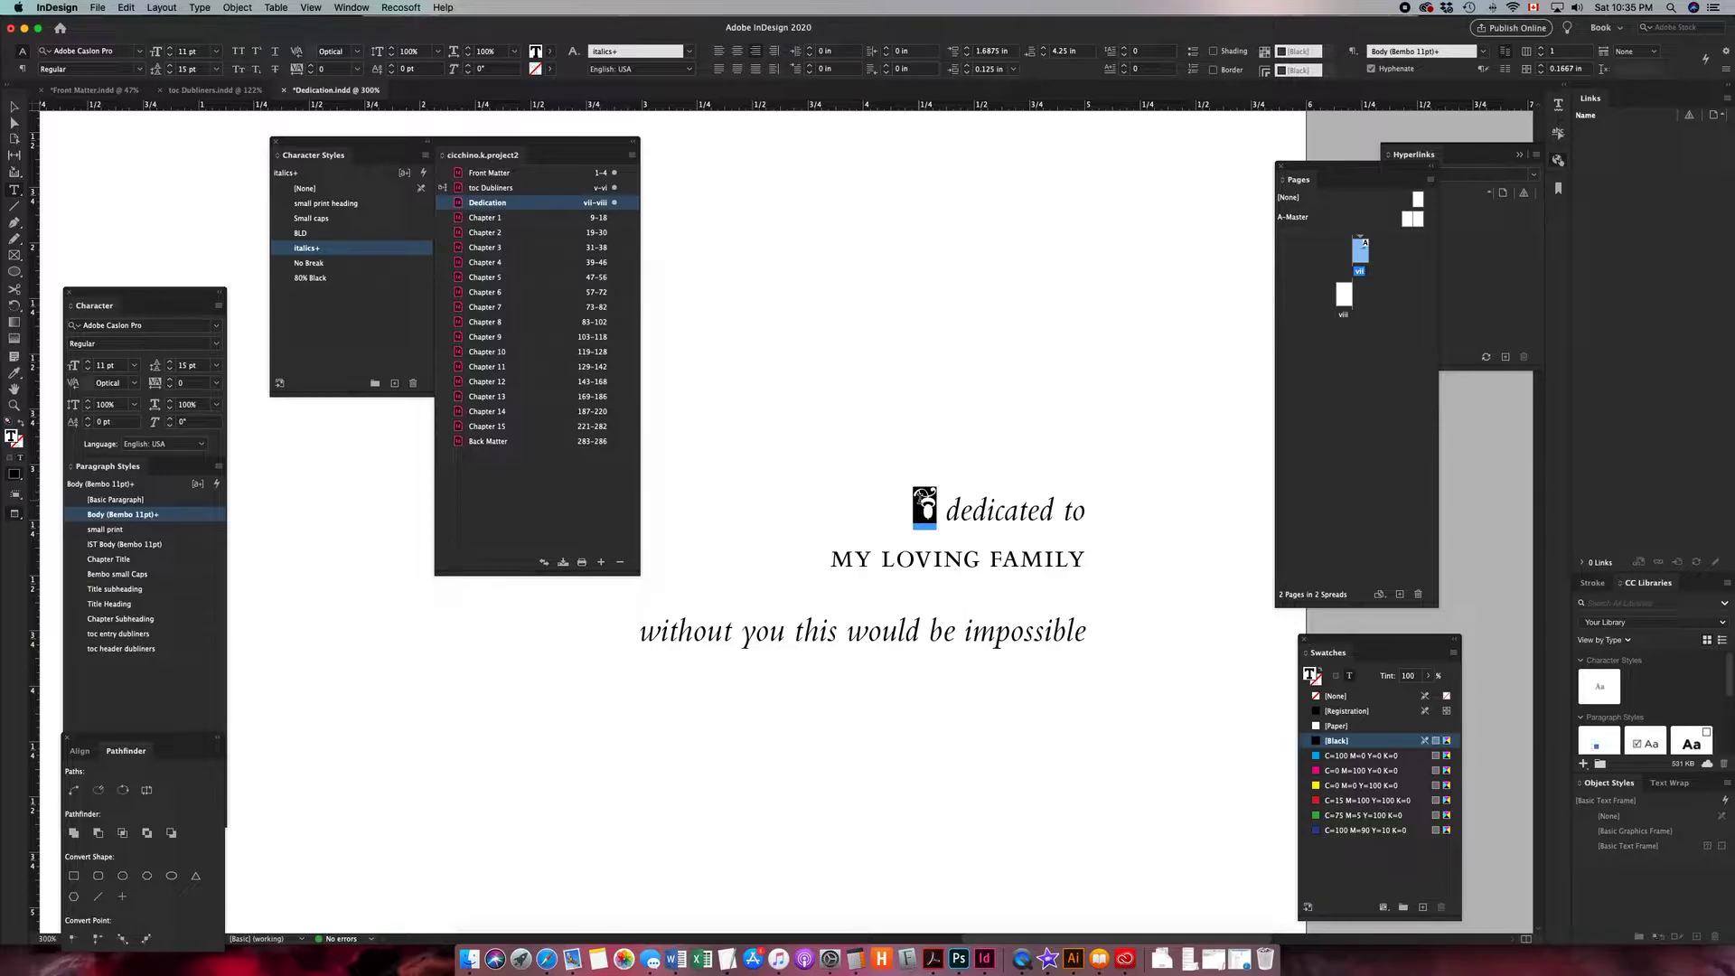
{"action": "left_click", "coordinate": [934, 506]}
{"action": "left_click_drag", "start_coordinate": [938, 506], "coordinate": [907, 504]}
{"action": "left_click", "coordinate": [930, 504]}
{"action": "left_click", "coordinate": [15, 106]}
{"action": "double_click", "coordinate": [922, 497]}
{"action": "left_click_drag", "start_coordinate": [931, 502], "coordinate": [916, 499]}
{"action": "key", "text": "BackSpace"}
{"action": "key", "text": "super+minus"}
{"action": "key", "text": "super+minus"}
{"action": "key", "text": "super+minus"}
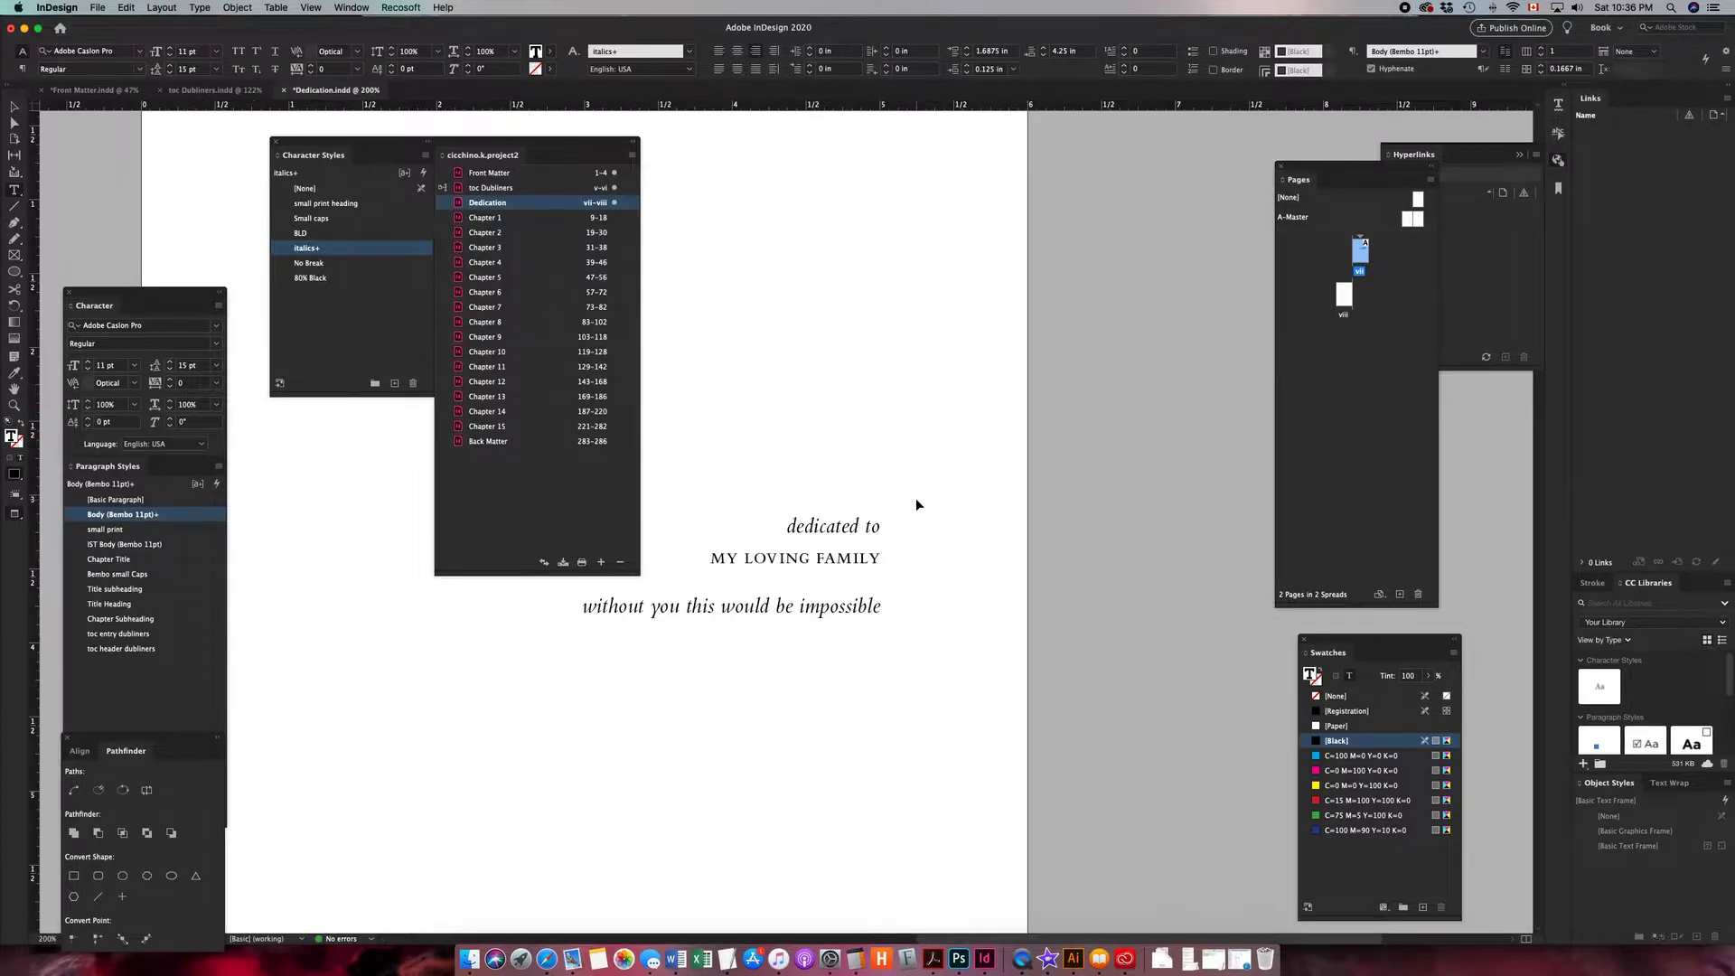
{"action": "left_click_drag", "start_coordinate": [825, 476], "coordinate": [951, 545]}
{"action": "key", "text": "BackSpace"}
{"action": "key", "text": "super+z"}
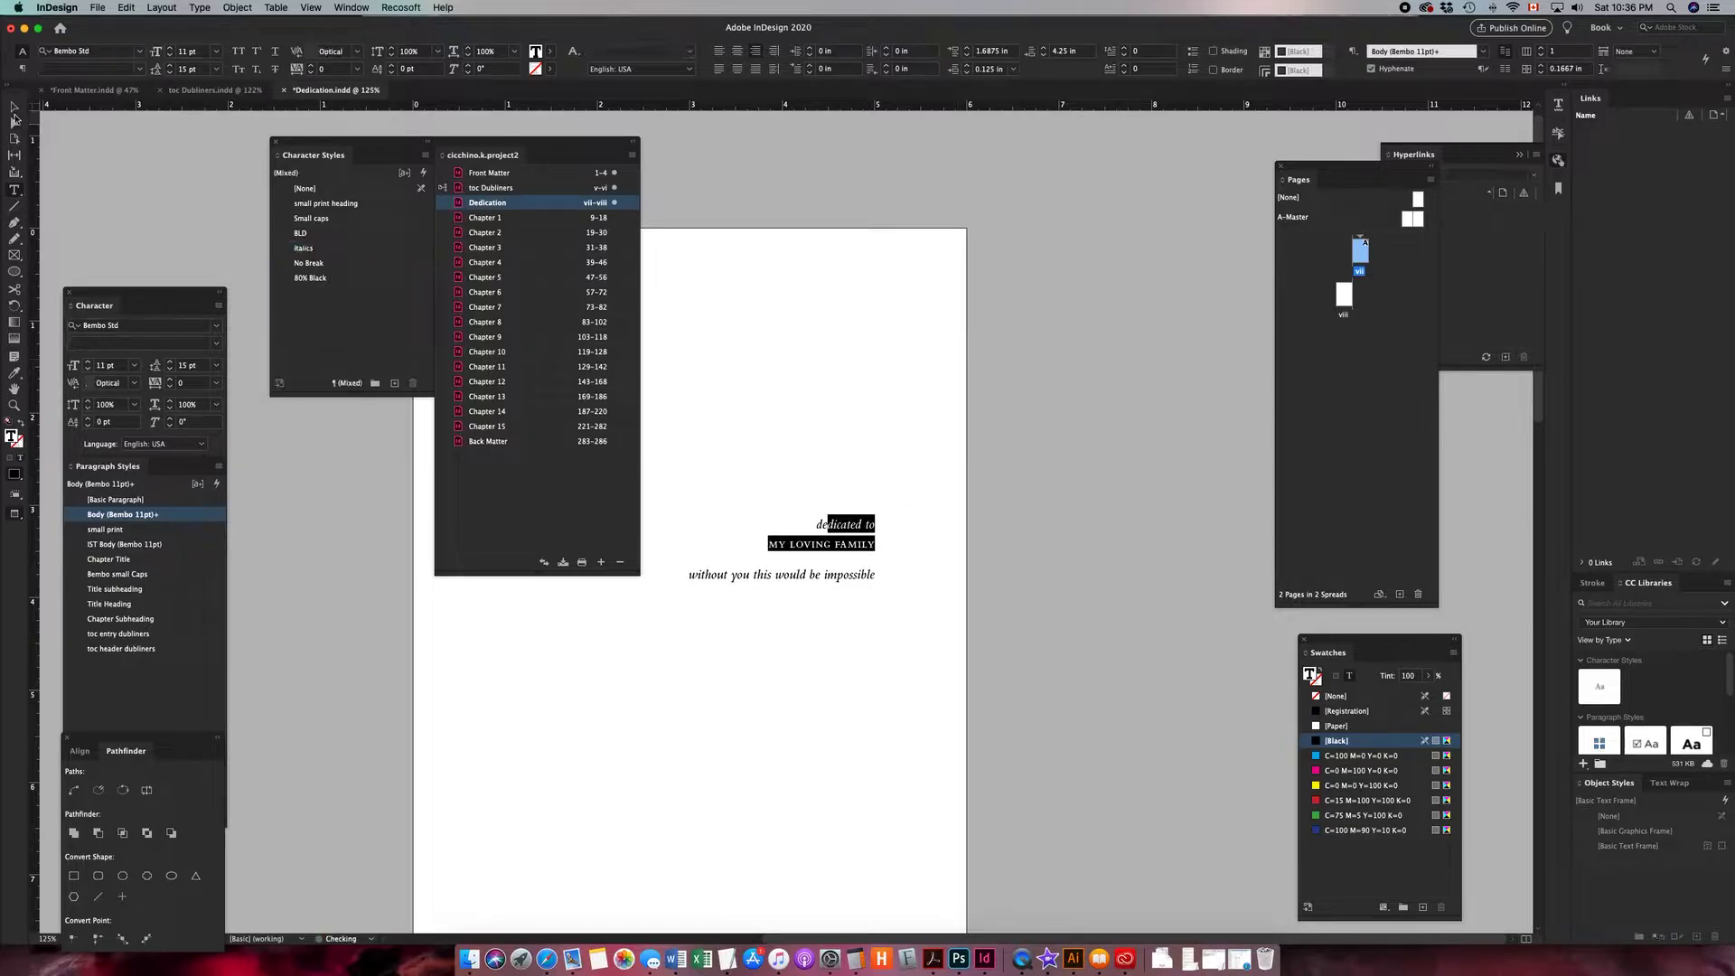
{"action": "key", "text": "Escape"}
{"action": "key", "text": "super+shift+a"}
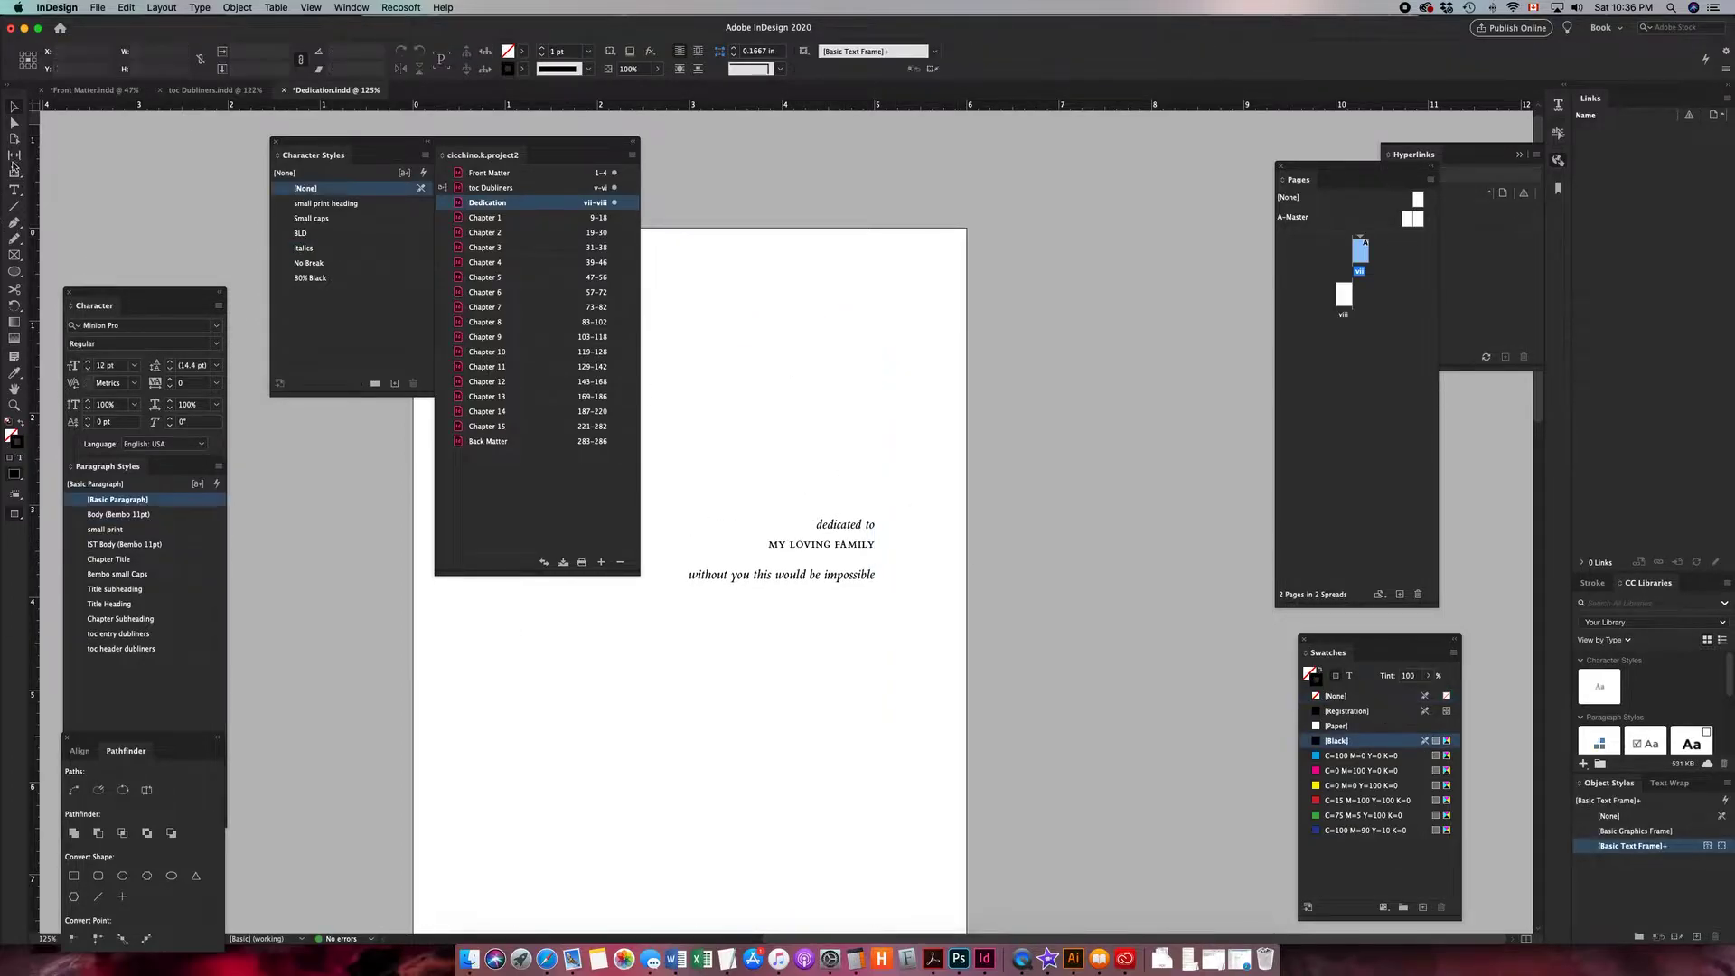
- Draw a small text frame above the dedication text and paste the ornament into it
{"action": "left_click", "coordinate": [14, 191]}
{"action": "left_click_drag", "start_coordinate": [905, 423], "coordinate": [795, 467]}
{"action": "key", "text": "super+v"}
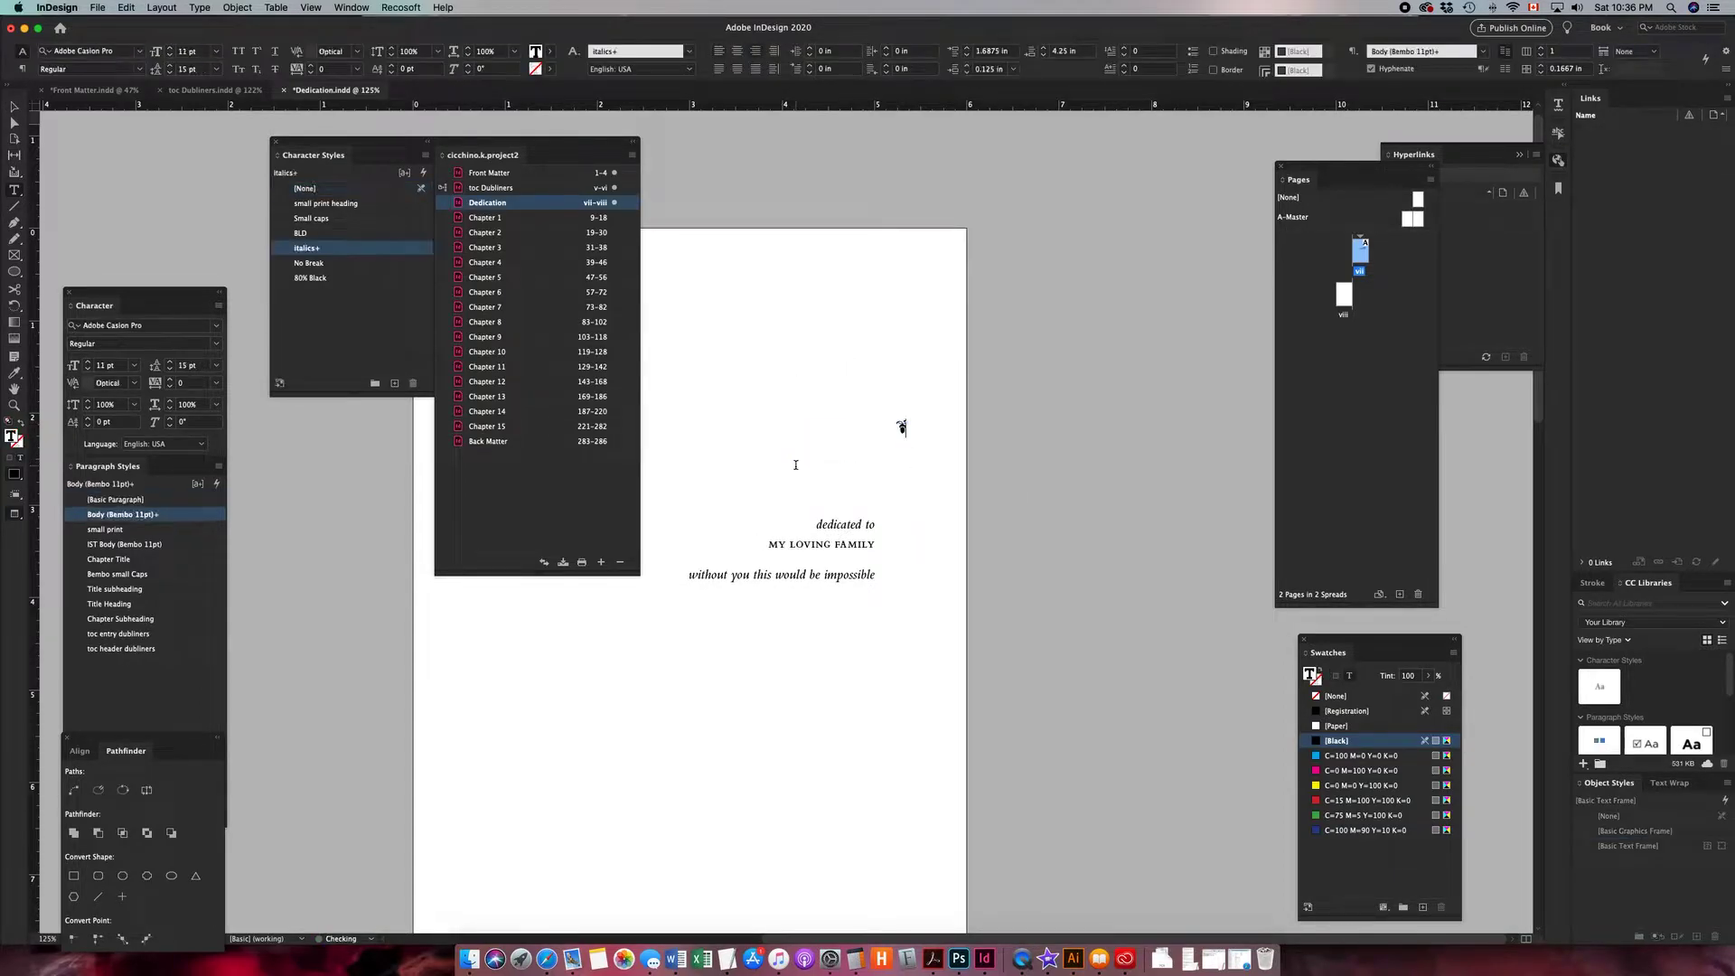
{"action": "left_click", "coordinate": [23, 109]}
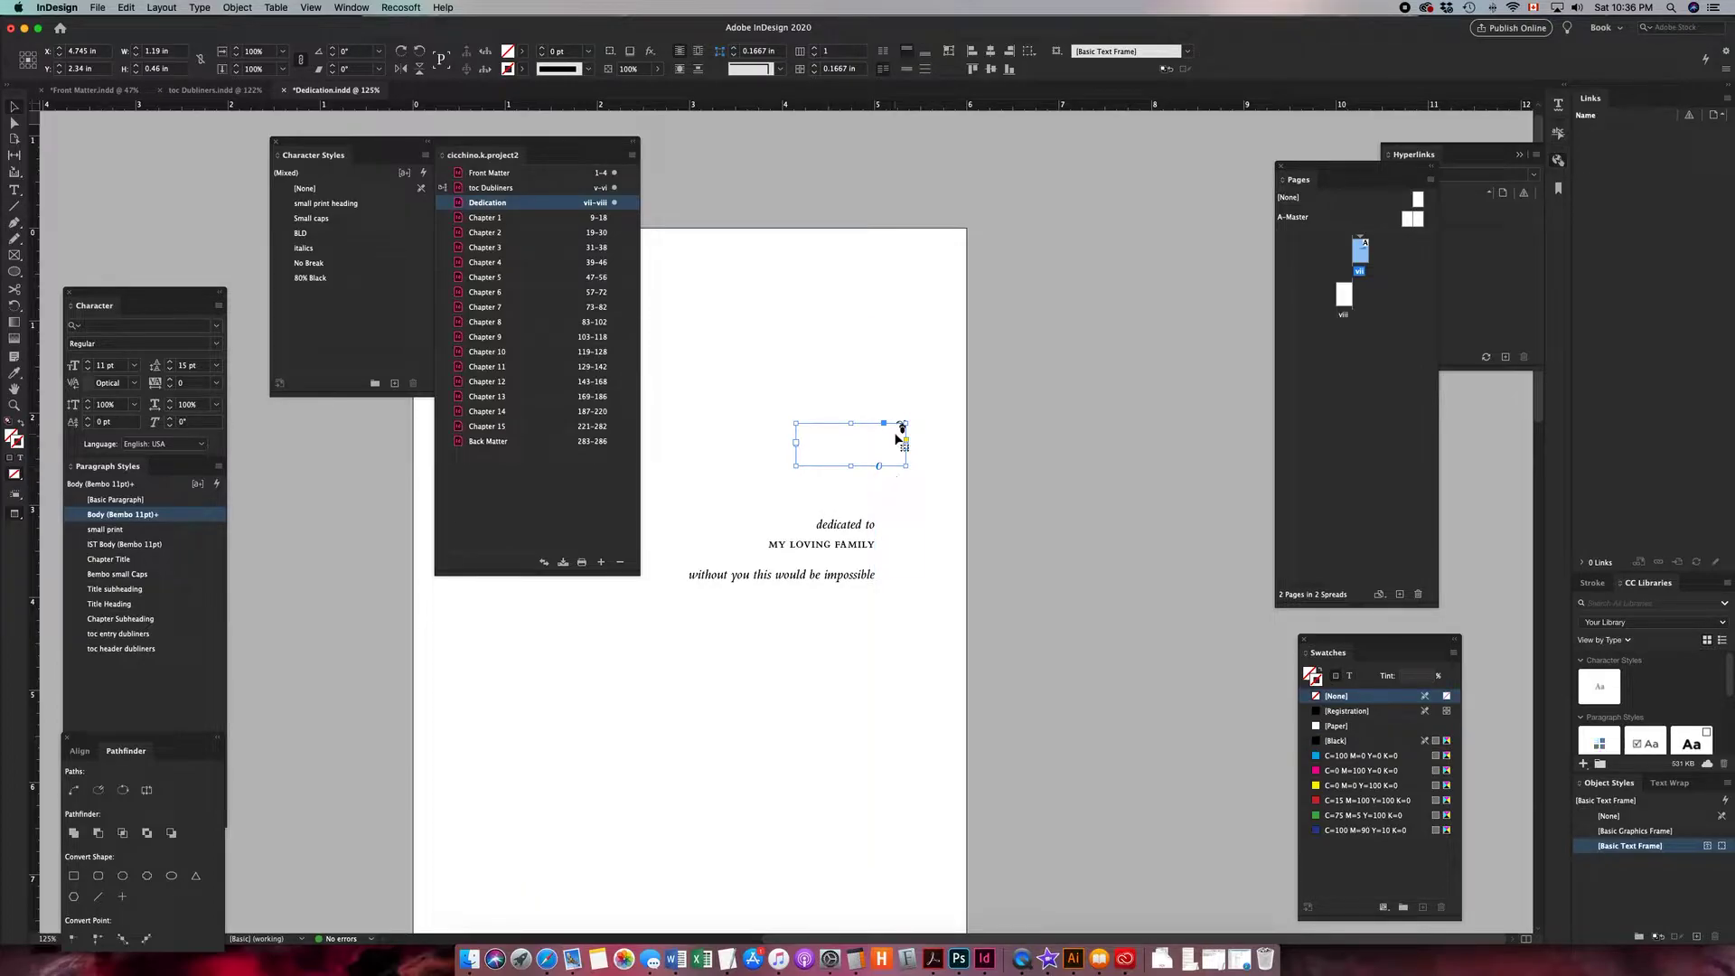
- Select the ornament's text frame and convert it to outlines
{"action": "key", "text": "super+equal"}
{"action": "key", "text": "super+equal"}
{"action": "left_click_drag", "start_coordinate": [806, 474], "coordinate": [996, 578]}
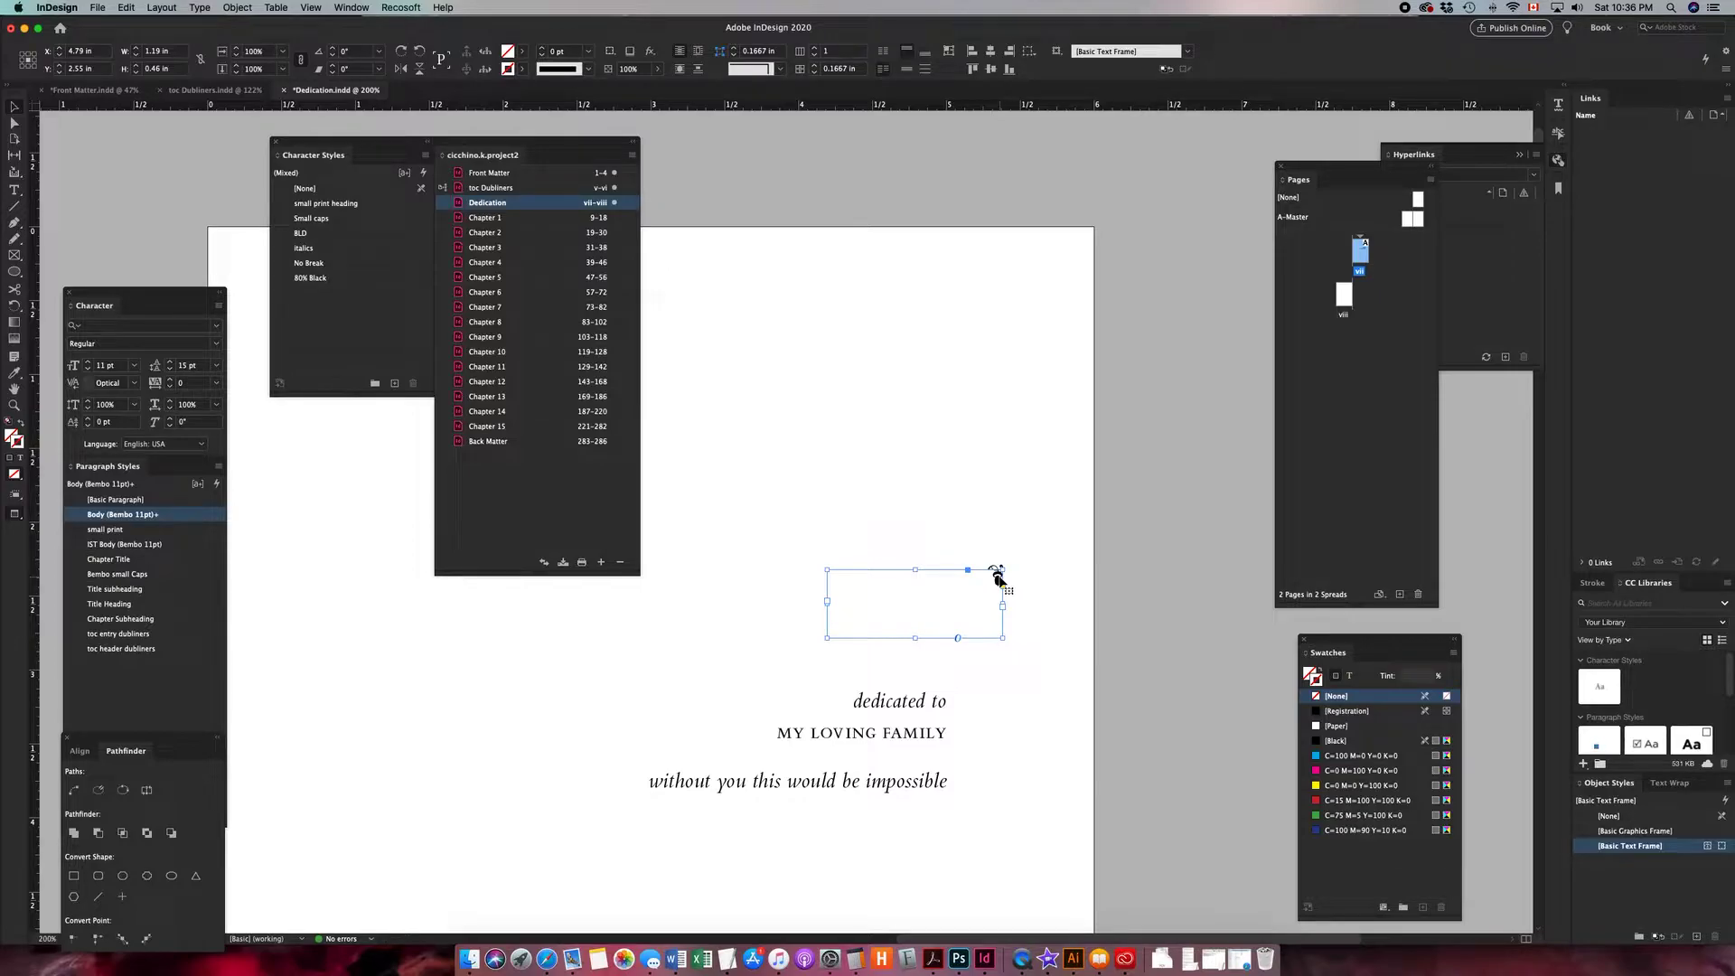
{"action": "key", "text": "super+shift+o"}
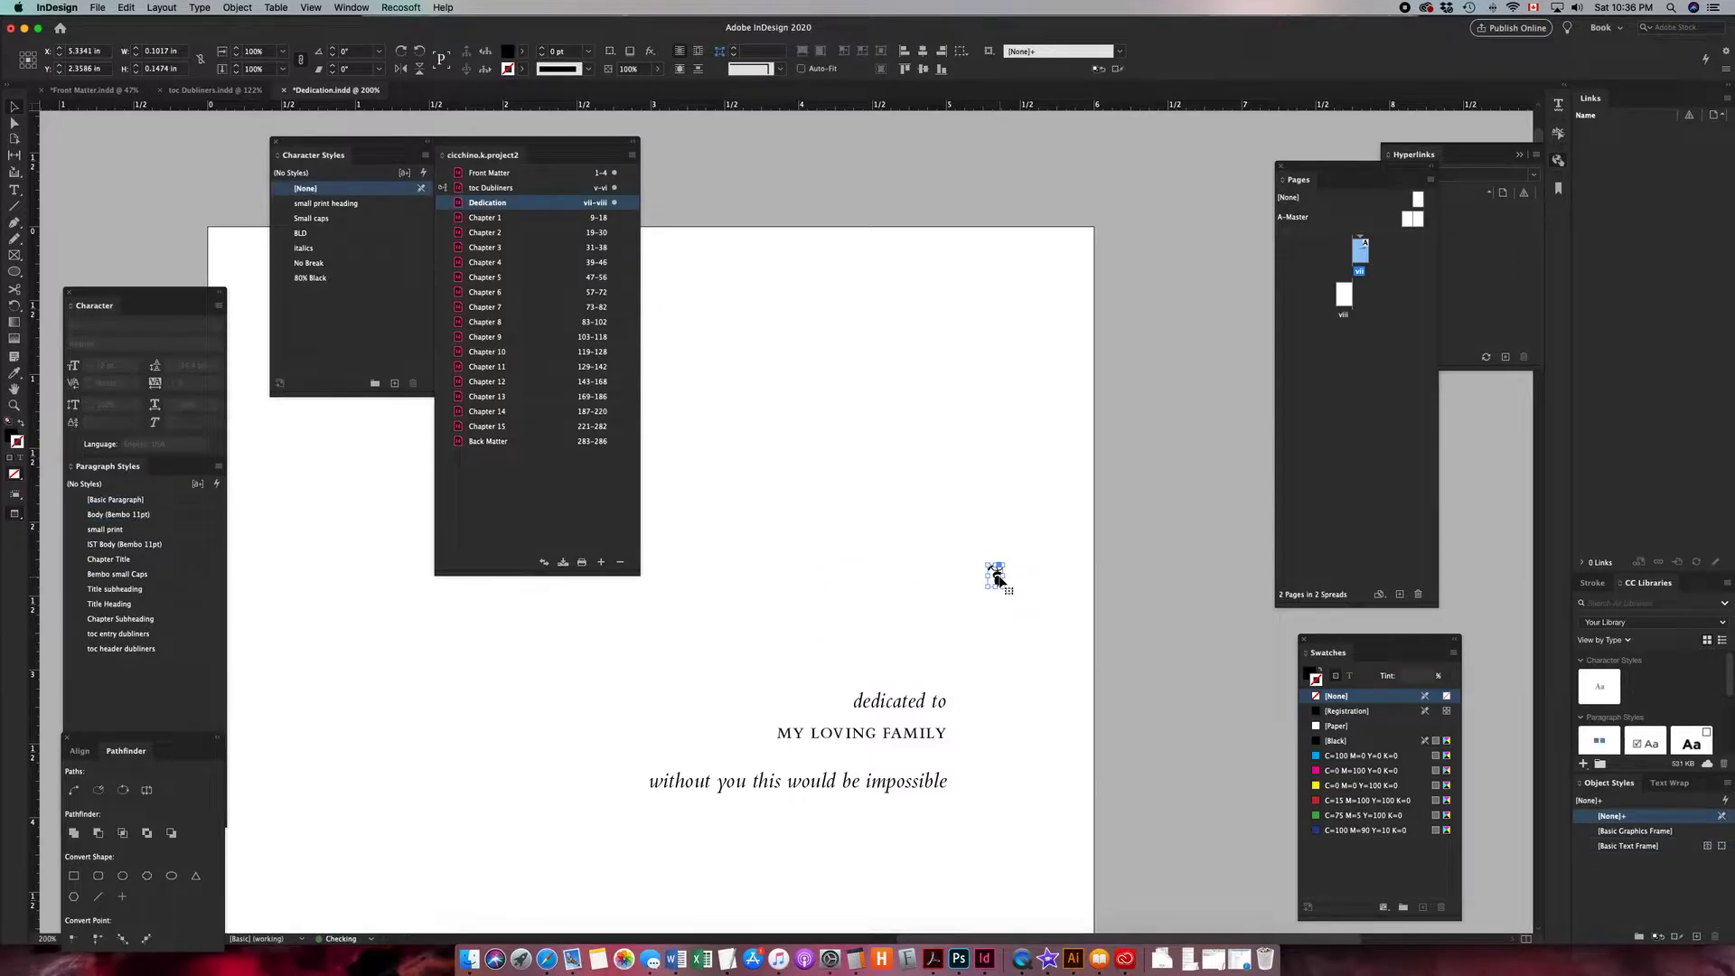
- Move the outlined ornament above the dedication and anchor it into the text just before "dedicated to"
{"action": "left_click_drag", "start_coordinate": [997, 578], "coordinate": [940, 658]}
{"action": "key", "text": "super+equal"}
{"action": "key", "text": "super+equal"}
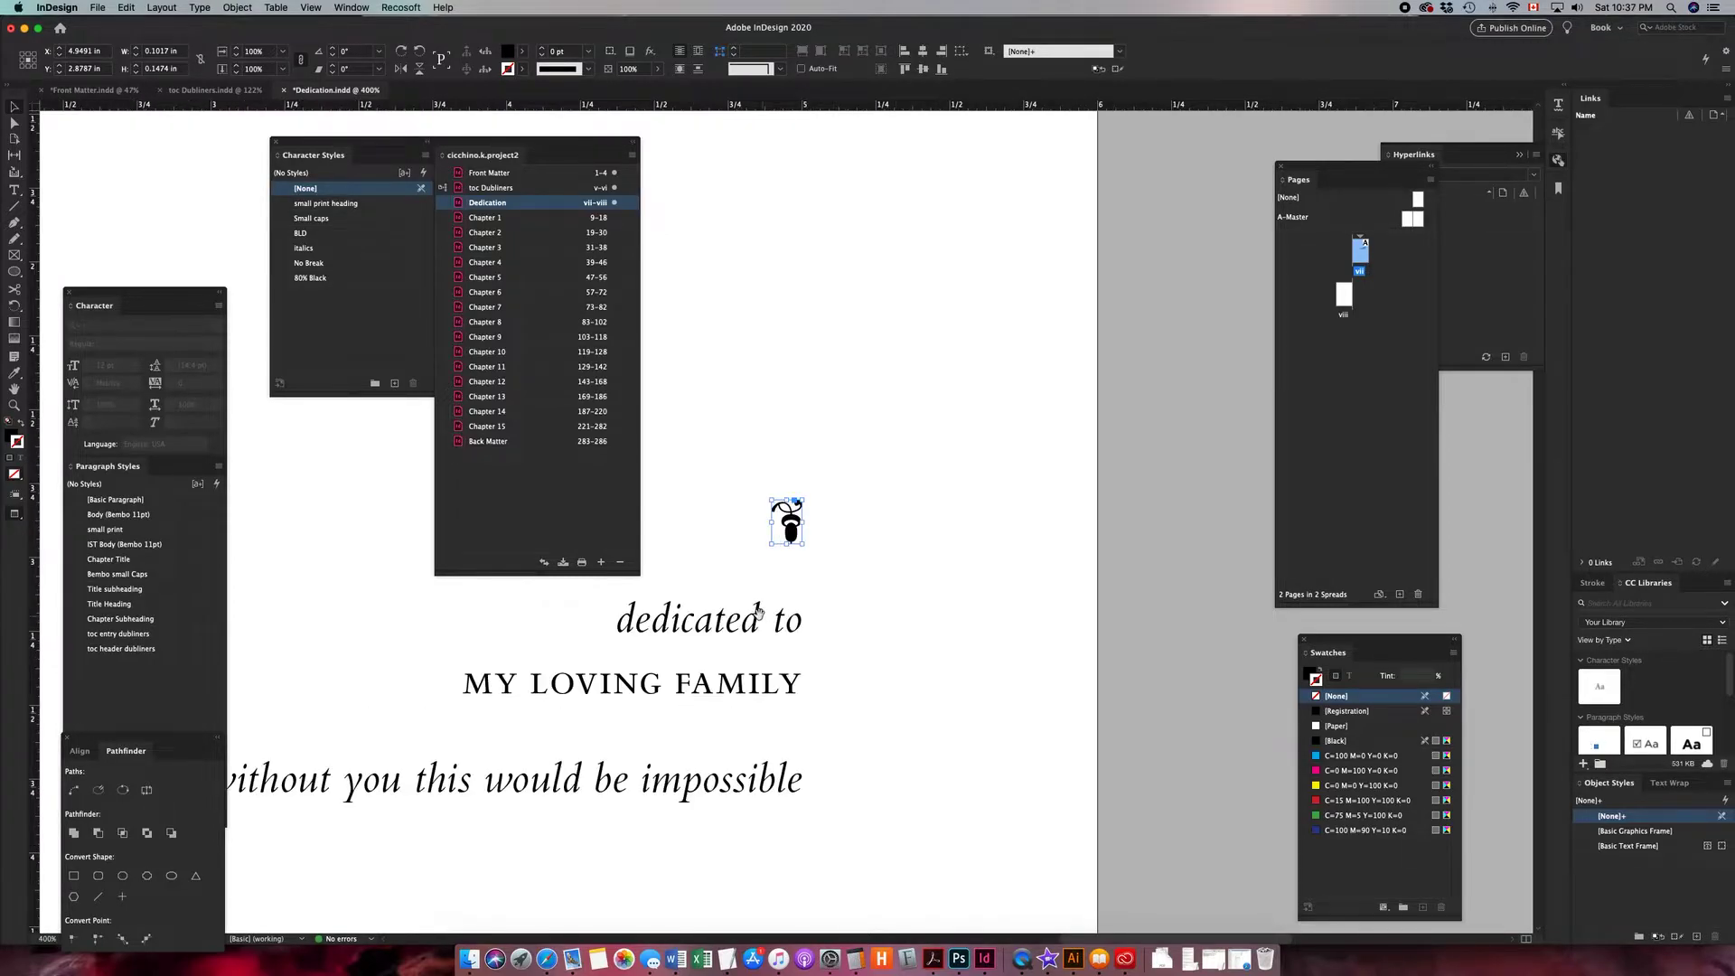
{"action": "left_click_drag", "start_coordinate": [757, 613], "coordinate": [940, 616]}
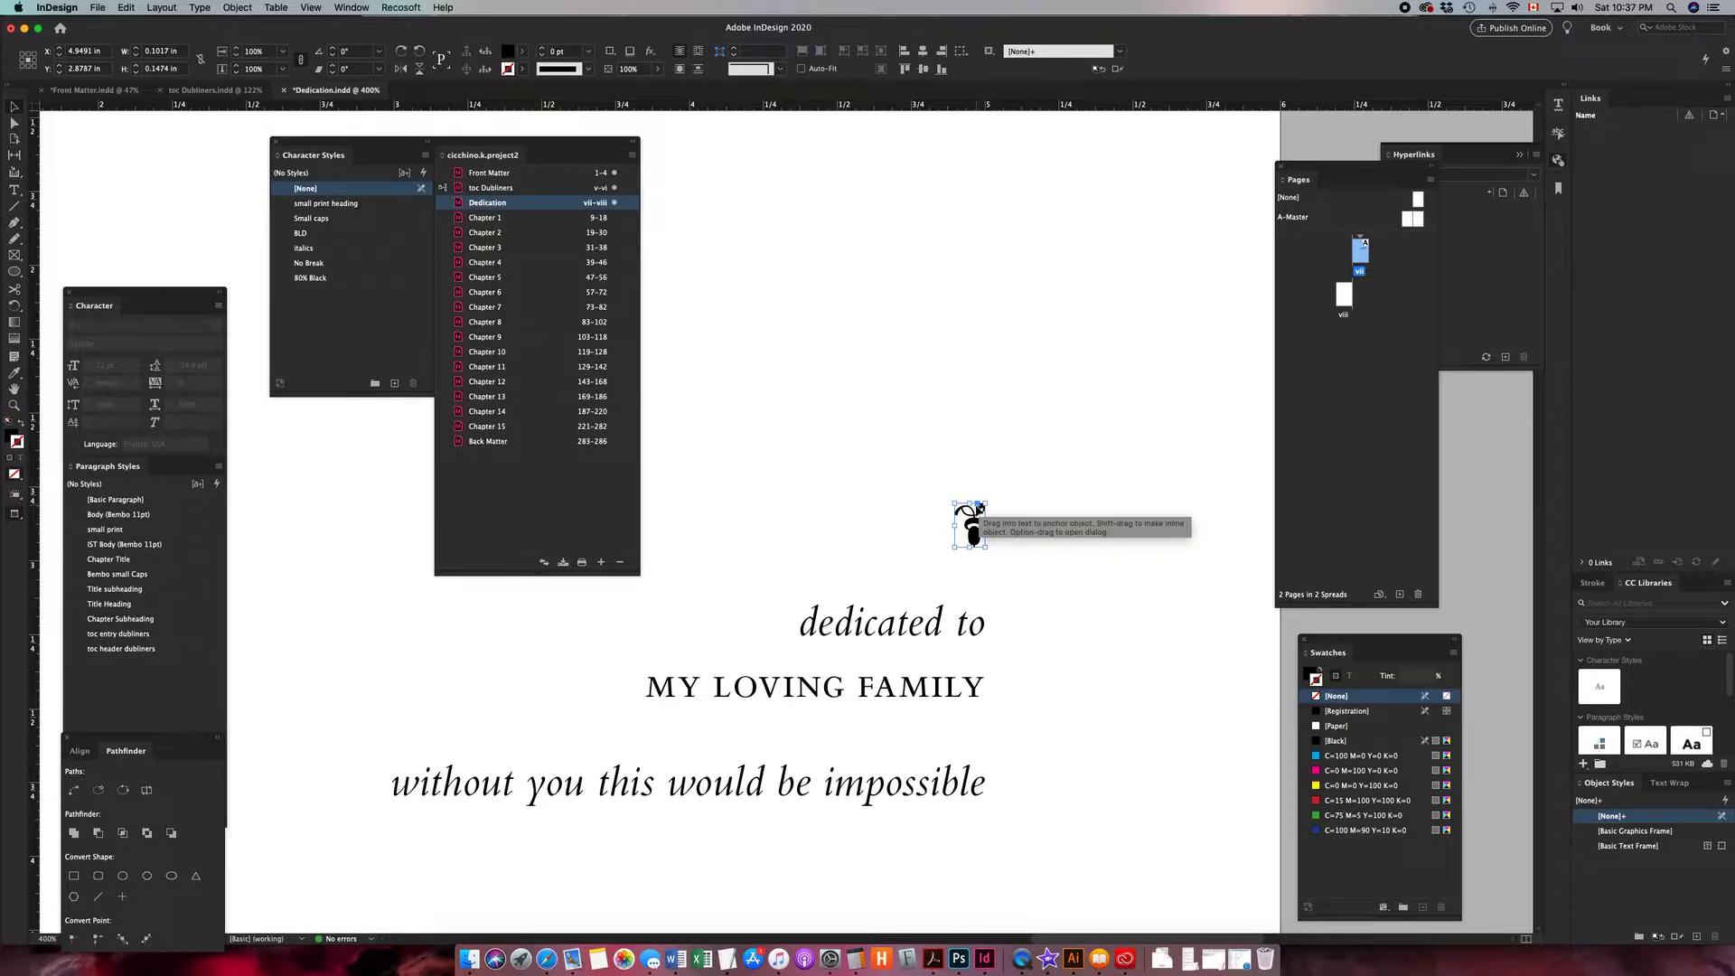
{"action": "left_click_drag", "start_coordinate": [979, 506], "coordinate": [798, 633]}
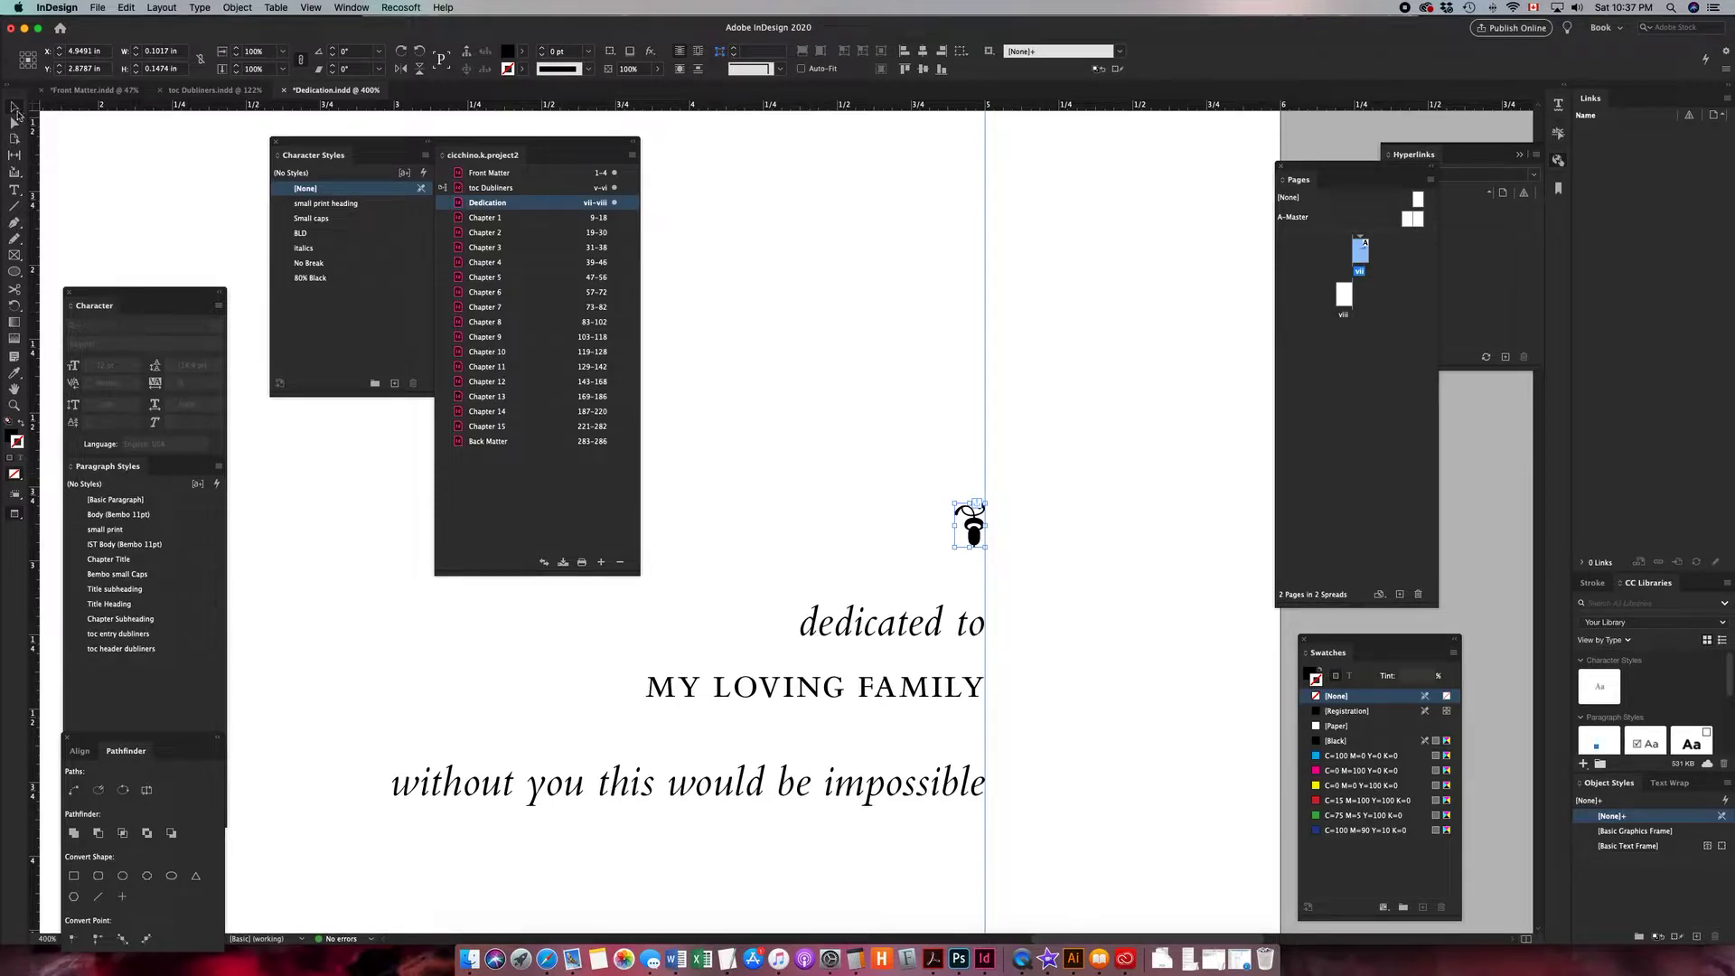
- Place the cursor in the dedication text and open the story in the Story Editor
{"action": "left_click", "coordinate": [341, 9]}
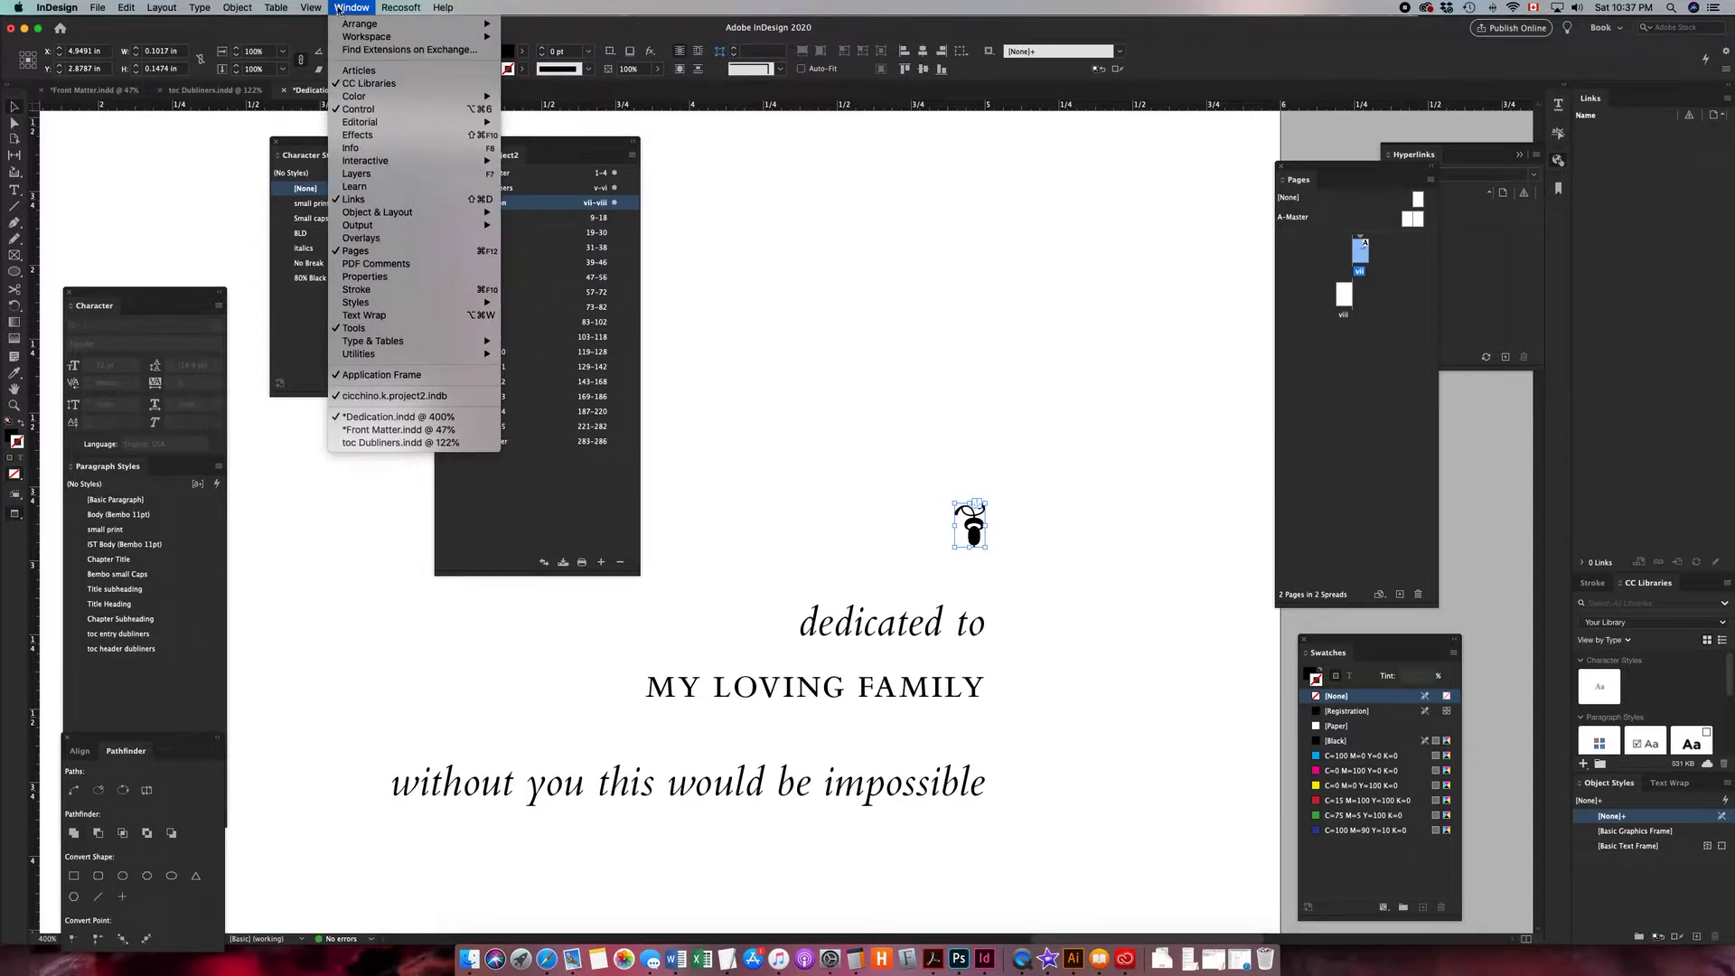
{"action": "mouse_move", "coordinate": [308, 12]}
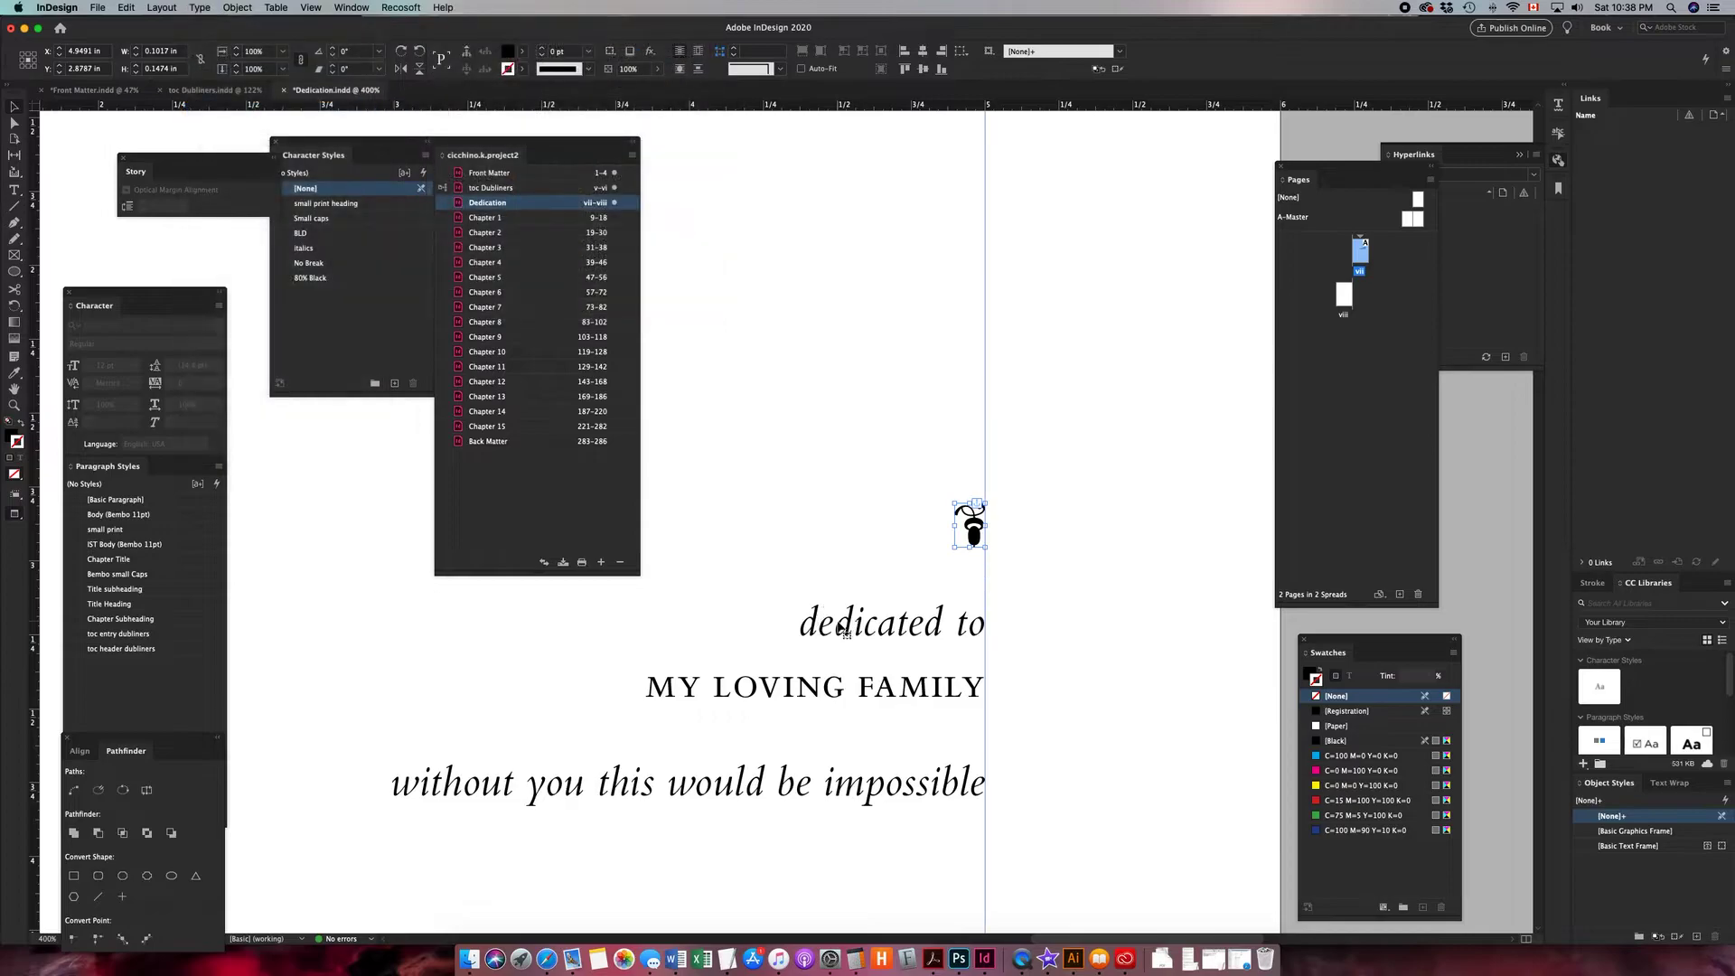
{"action": "double_click", "coordinate": [842, 623]}
{"action": "left_click", "coordinate": [351, 8]}
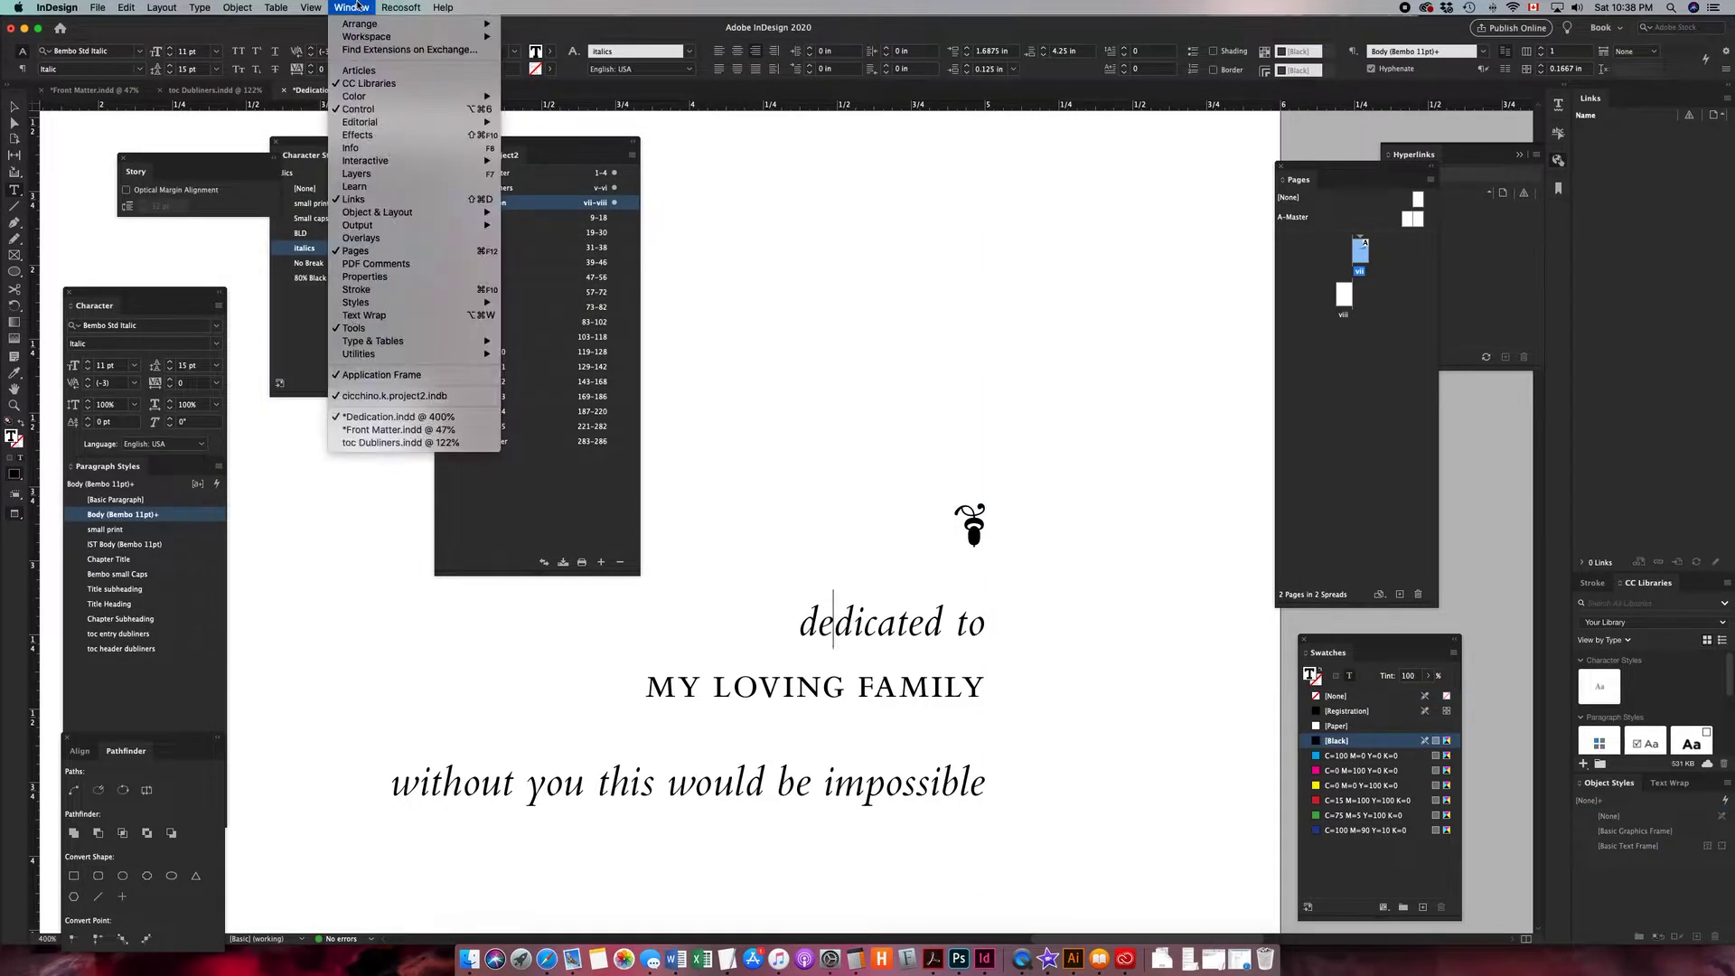
{"action": "mouse_move", "coordinate": [402, 7]}
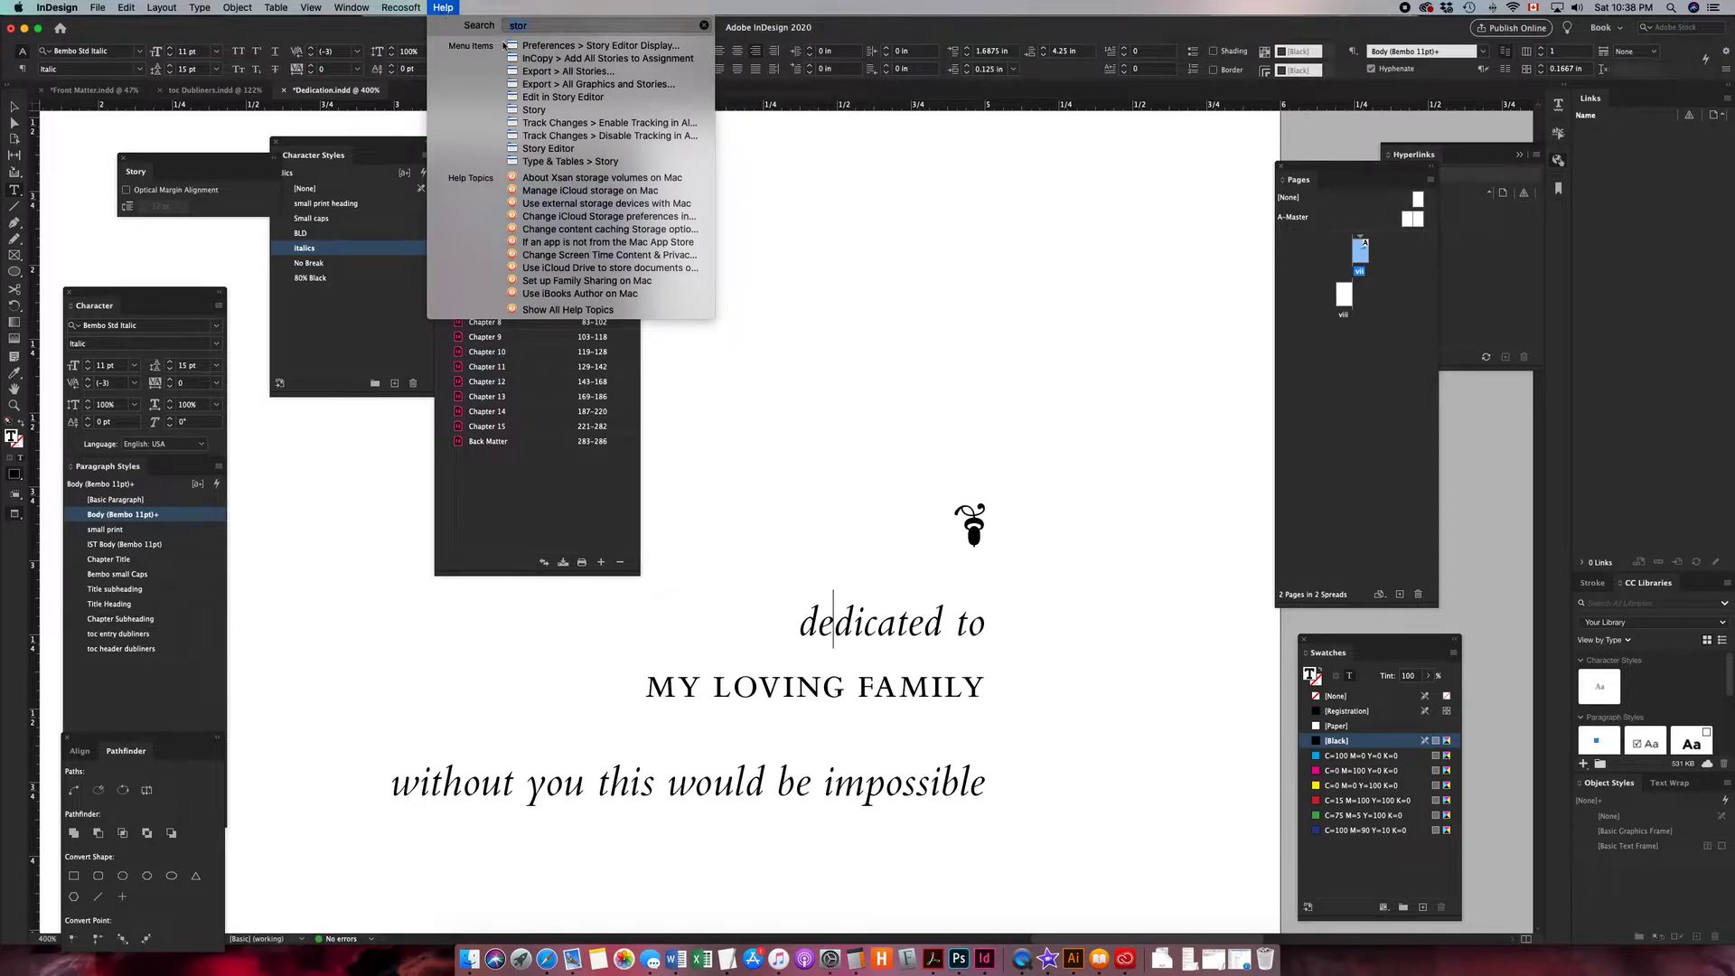
{"action": "left_click", "coordinate": [549, 108]}
{"action": "key", "text": "super+y"}
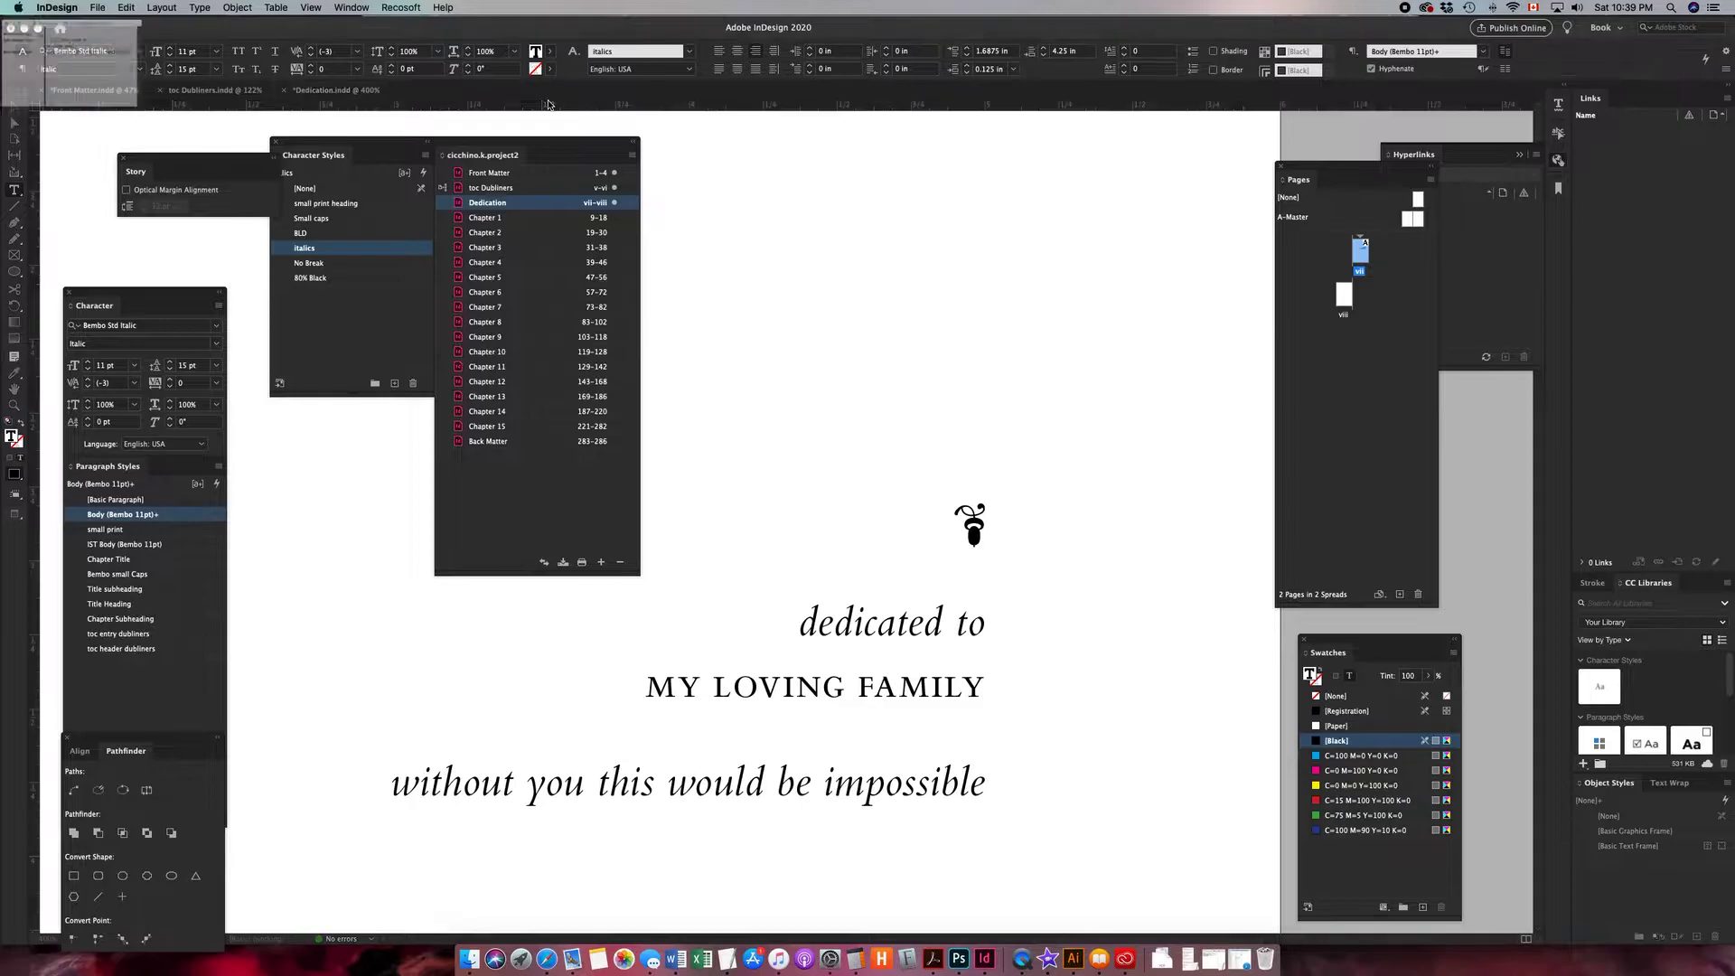
- Enlarge the Story Editor window and select the anchored object marker in front of "dedicated to"
{"action": "mouse_move", "coordinate": [486, 635]}
{"action": "left_mouse_down"}
{"action": "mouse_move", "coordinate": [448, 598]}
{"action": "mouse_move", "coordinate": [380, 643]}
{"action": "left_mouse_up"}
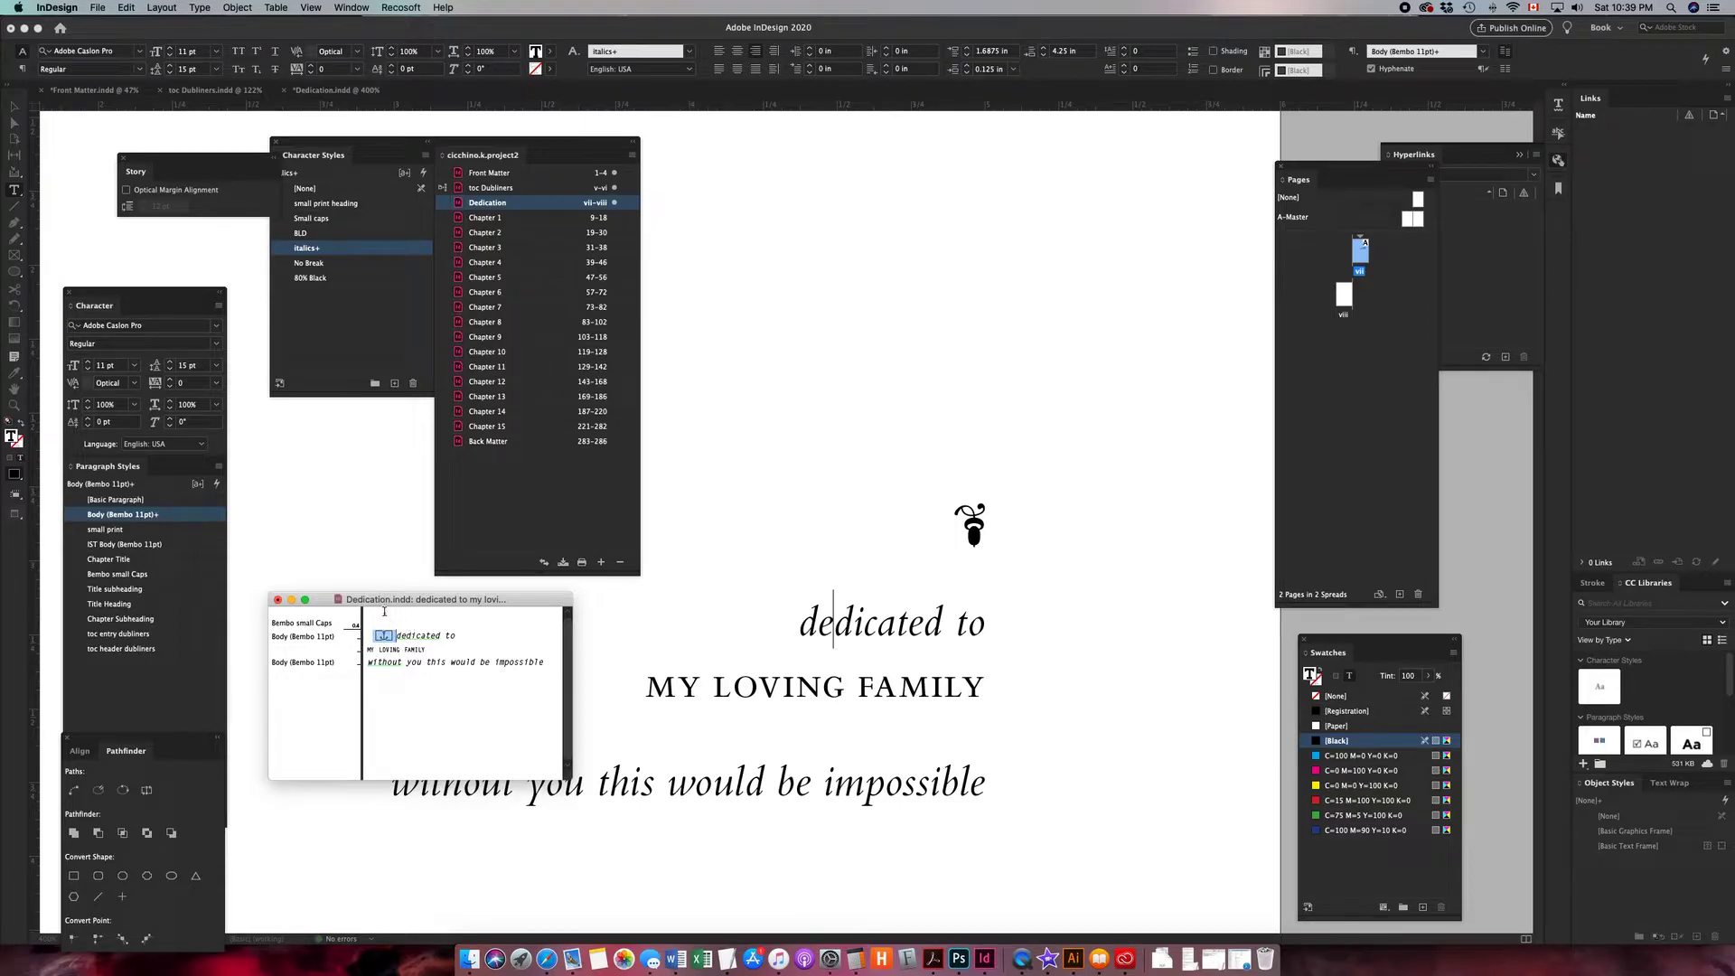
{"action": "left_click_drag", "start_coordinate": [571, 778], "coordinate": [726, 889]}
{"action": "left_click_drag", "start_coordinate": [388, 637], "coordinate": [410, 619]}
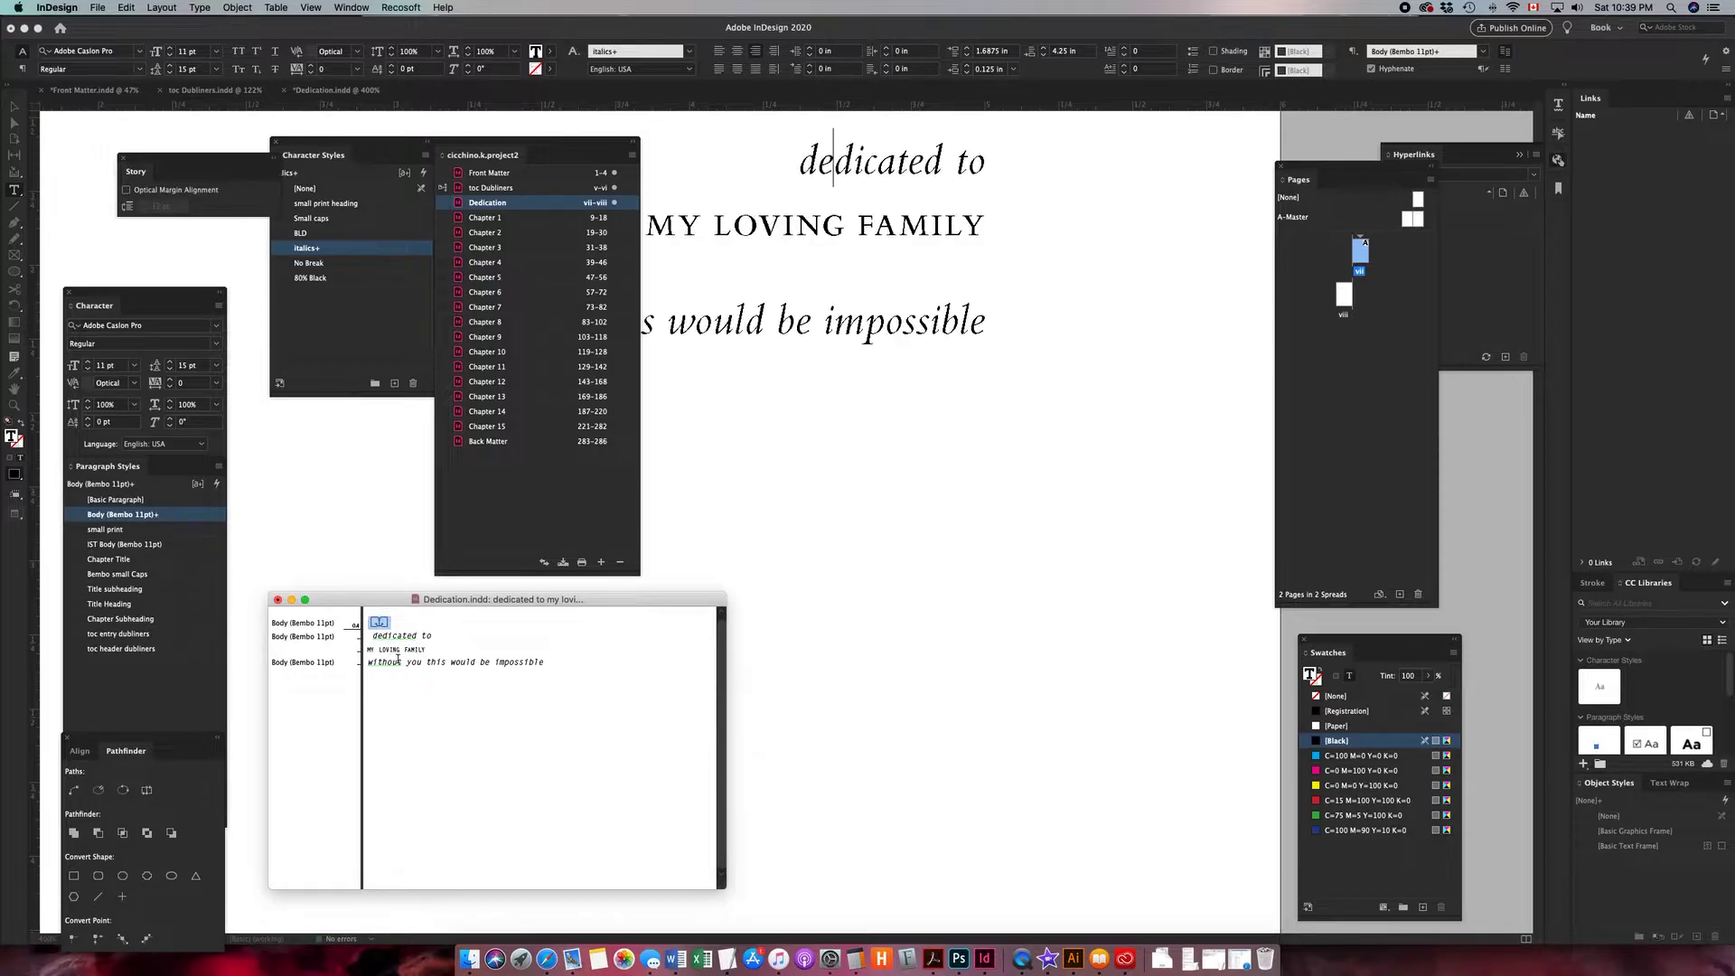
{"action": "scroll", "coordinate": [783, 419], "scroll_direction": "up", "scroll_amount": 8}
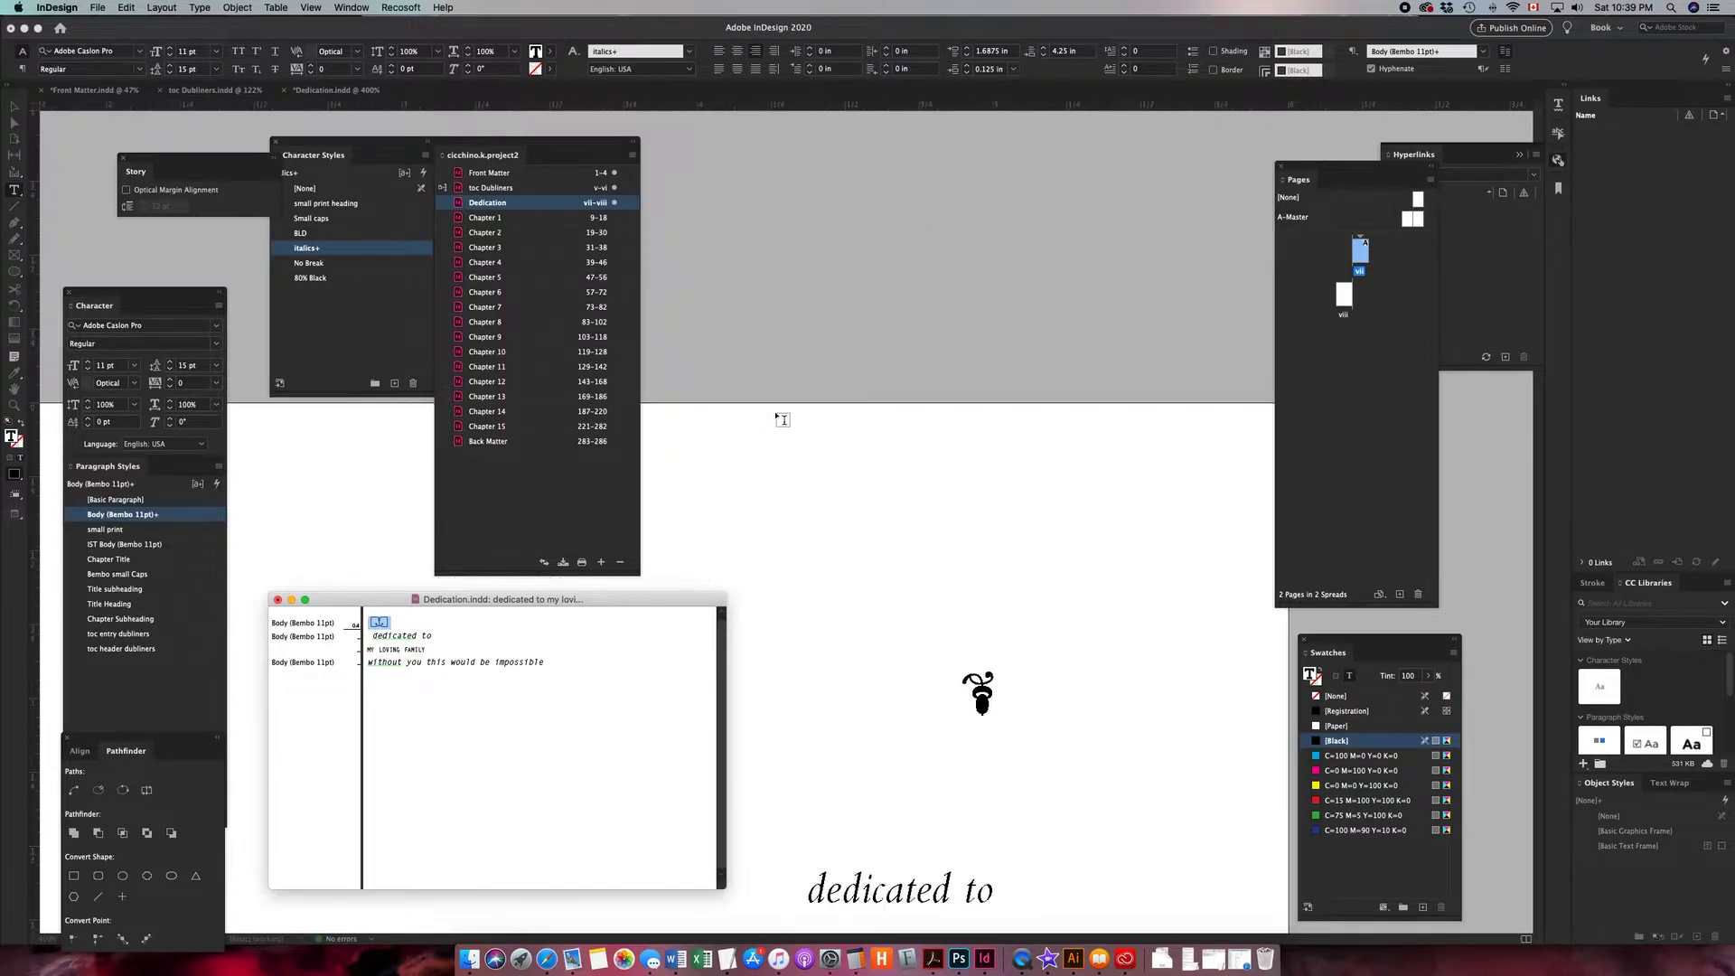
{"action": "scroll", "coordinate": [782, 419], "scroll_direction": "down", "scroll_amount": 5}
{"action": "scroll", "coordinate": [782, 420], "scroll_direction": "left", "scroll_amount": 2}
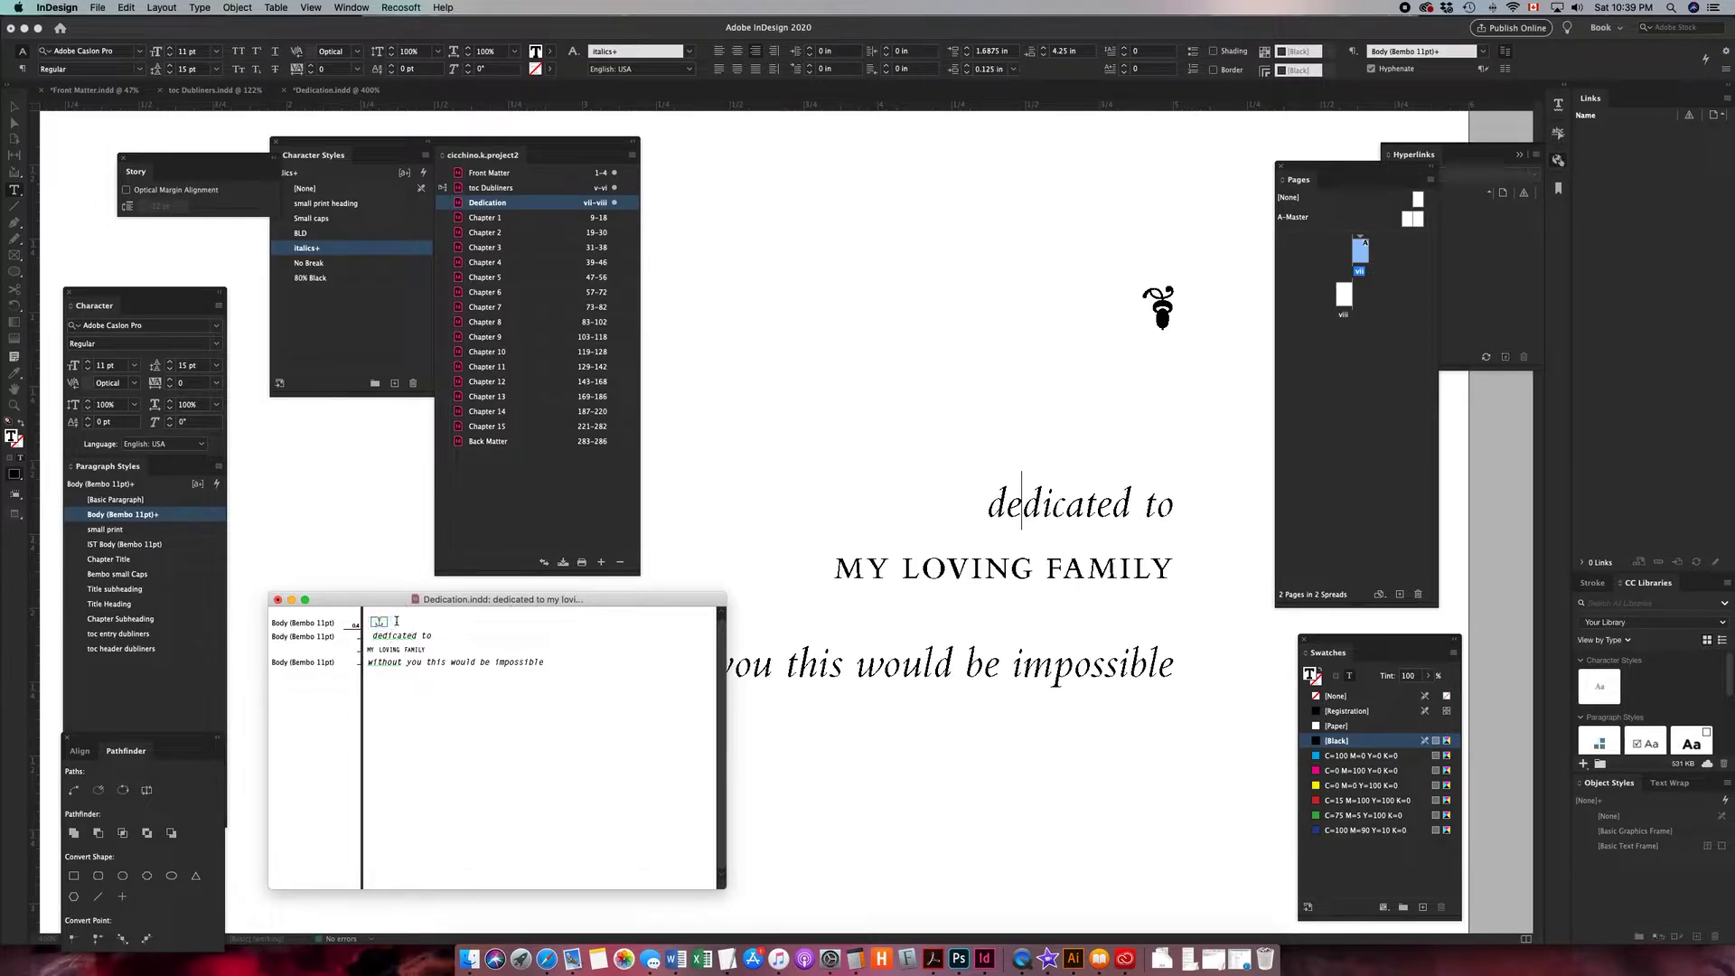
- Try adding paragraph returns after the anchored ornament, then delete them again
{"action": "key", "text": "Return"}
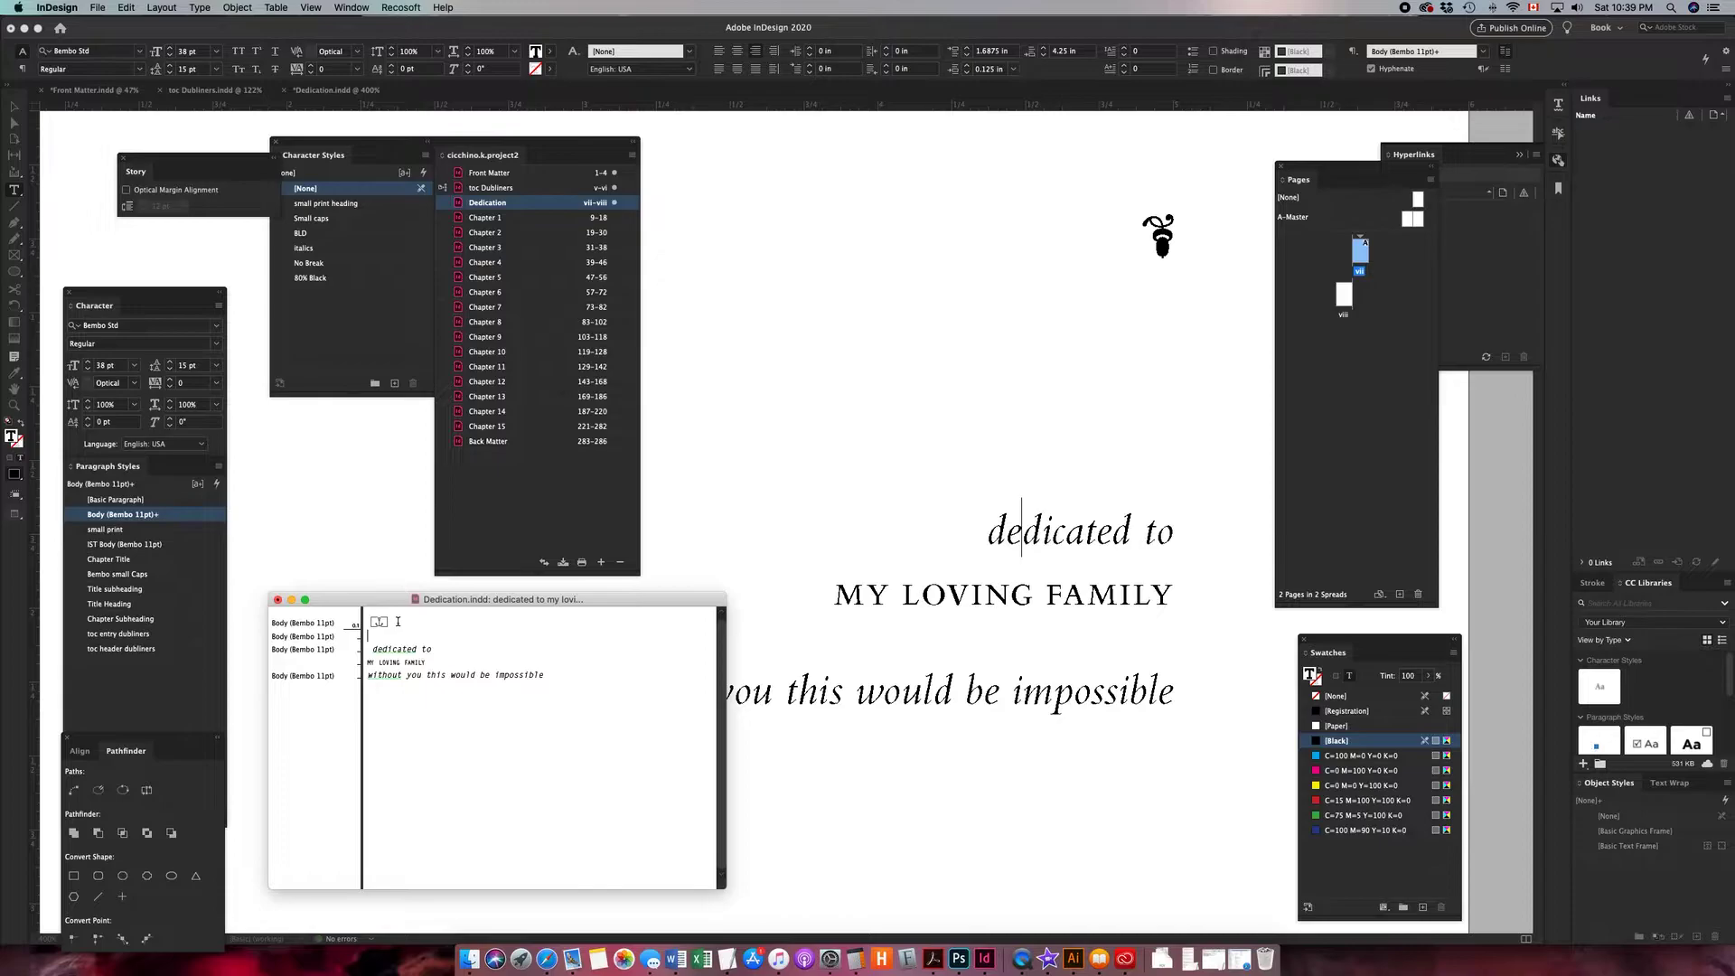
{"action": "key", "text": "Return"}
{"action": "key", "text": "BackSpace"}
{"action": "key", "text": "BackSpace"}
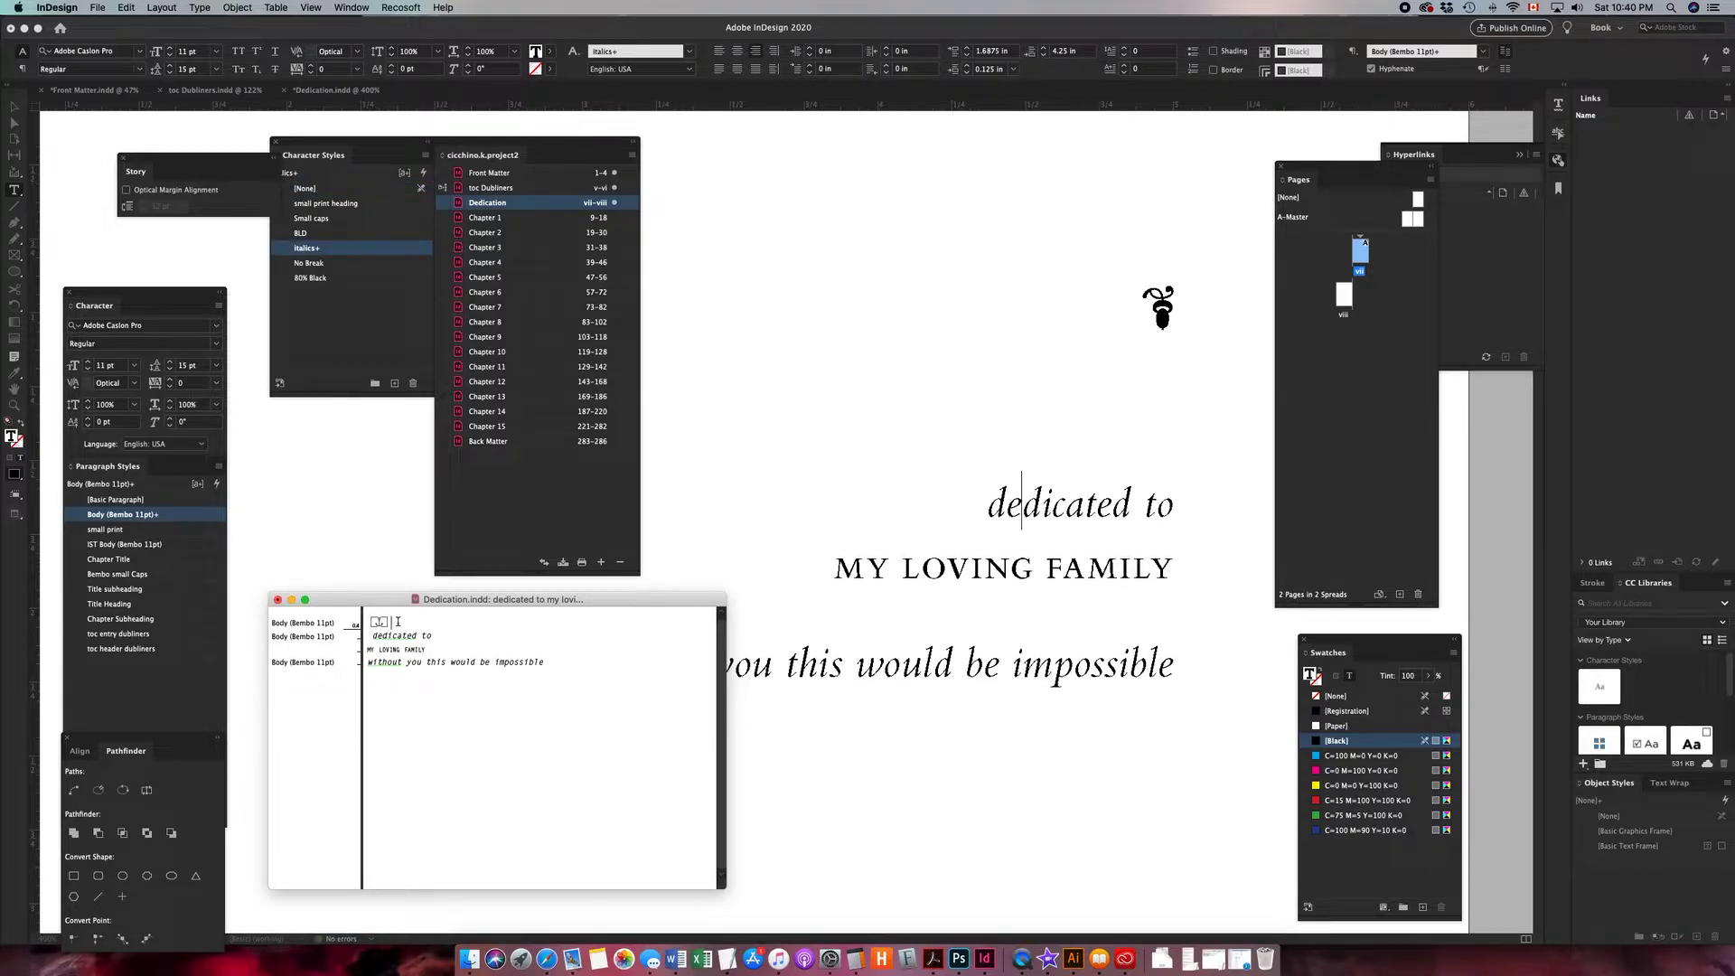
- Check the dedication lines and the anchored ornament's placement on the page
{"action": "left_click", "coordinate": [390, 647]}
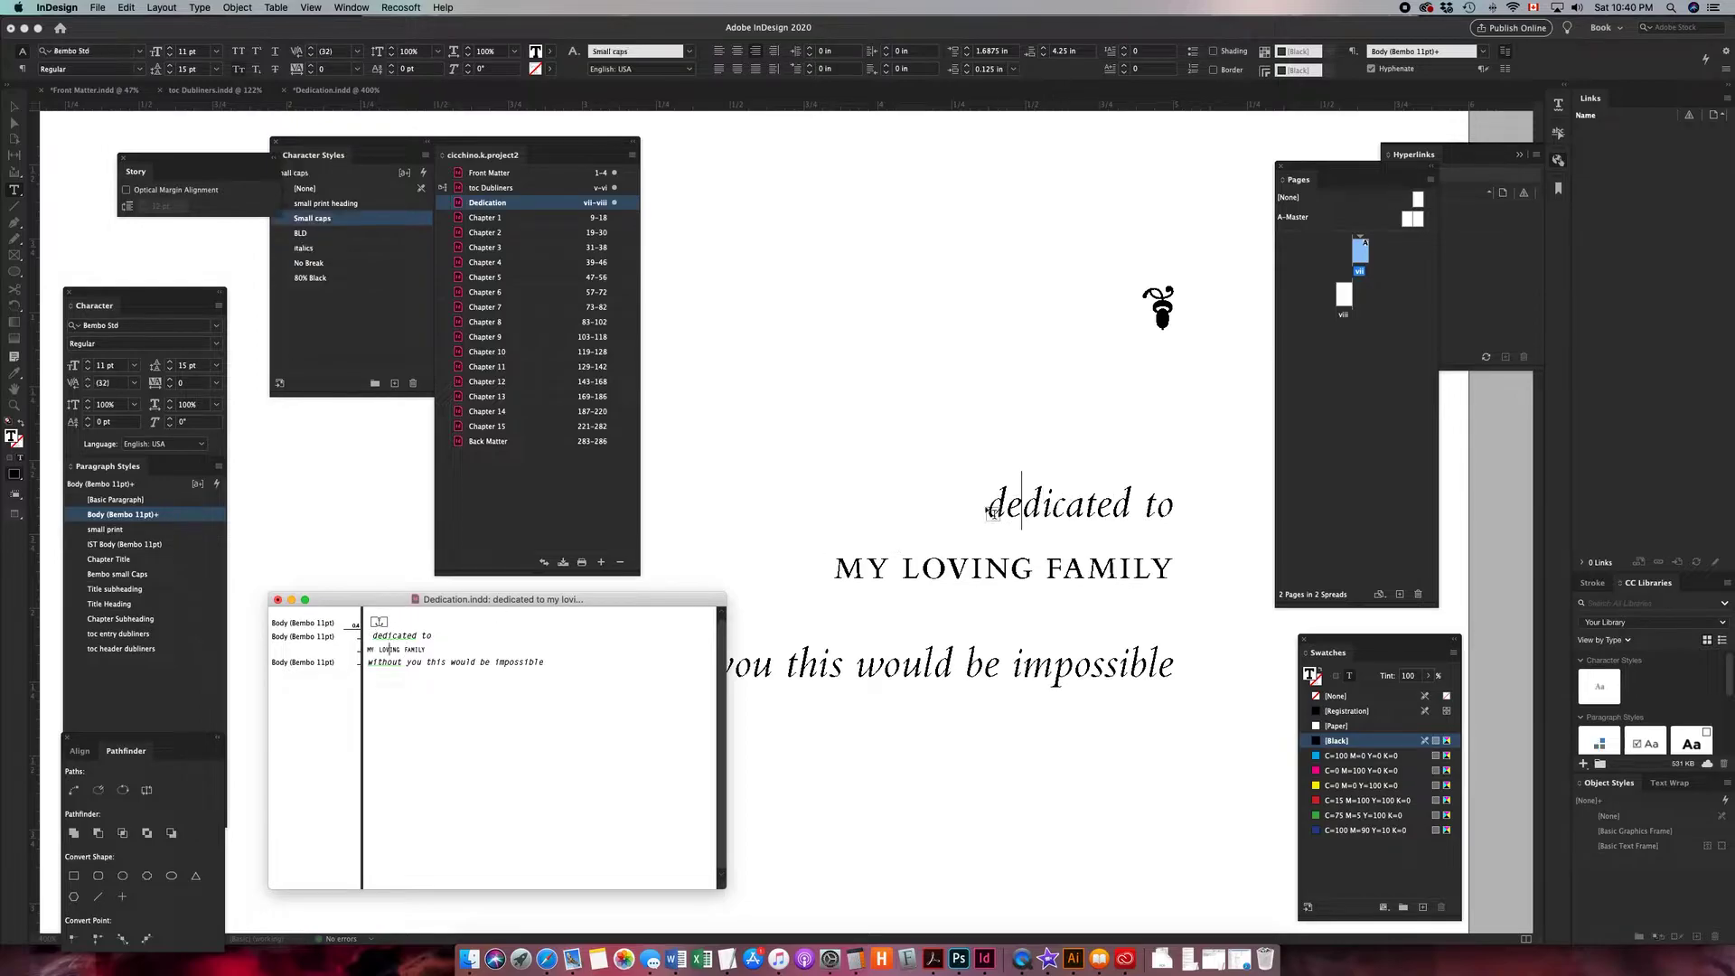
{"action": "left_click", "coordinate": [1021, 495]}
{"action": "key", "text": "super+minus"}
{"action": "key", "text": "super+minus"}
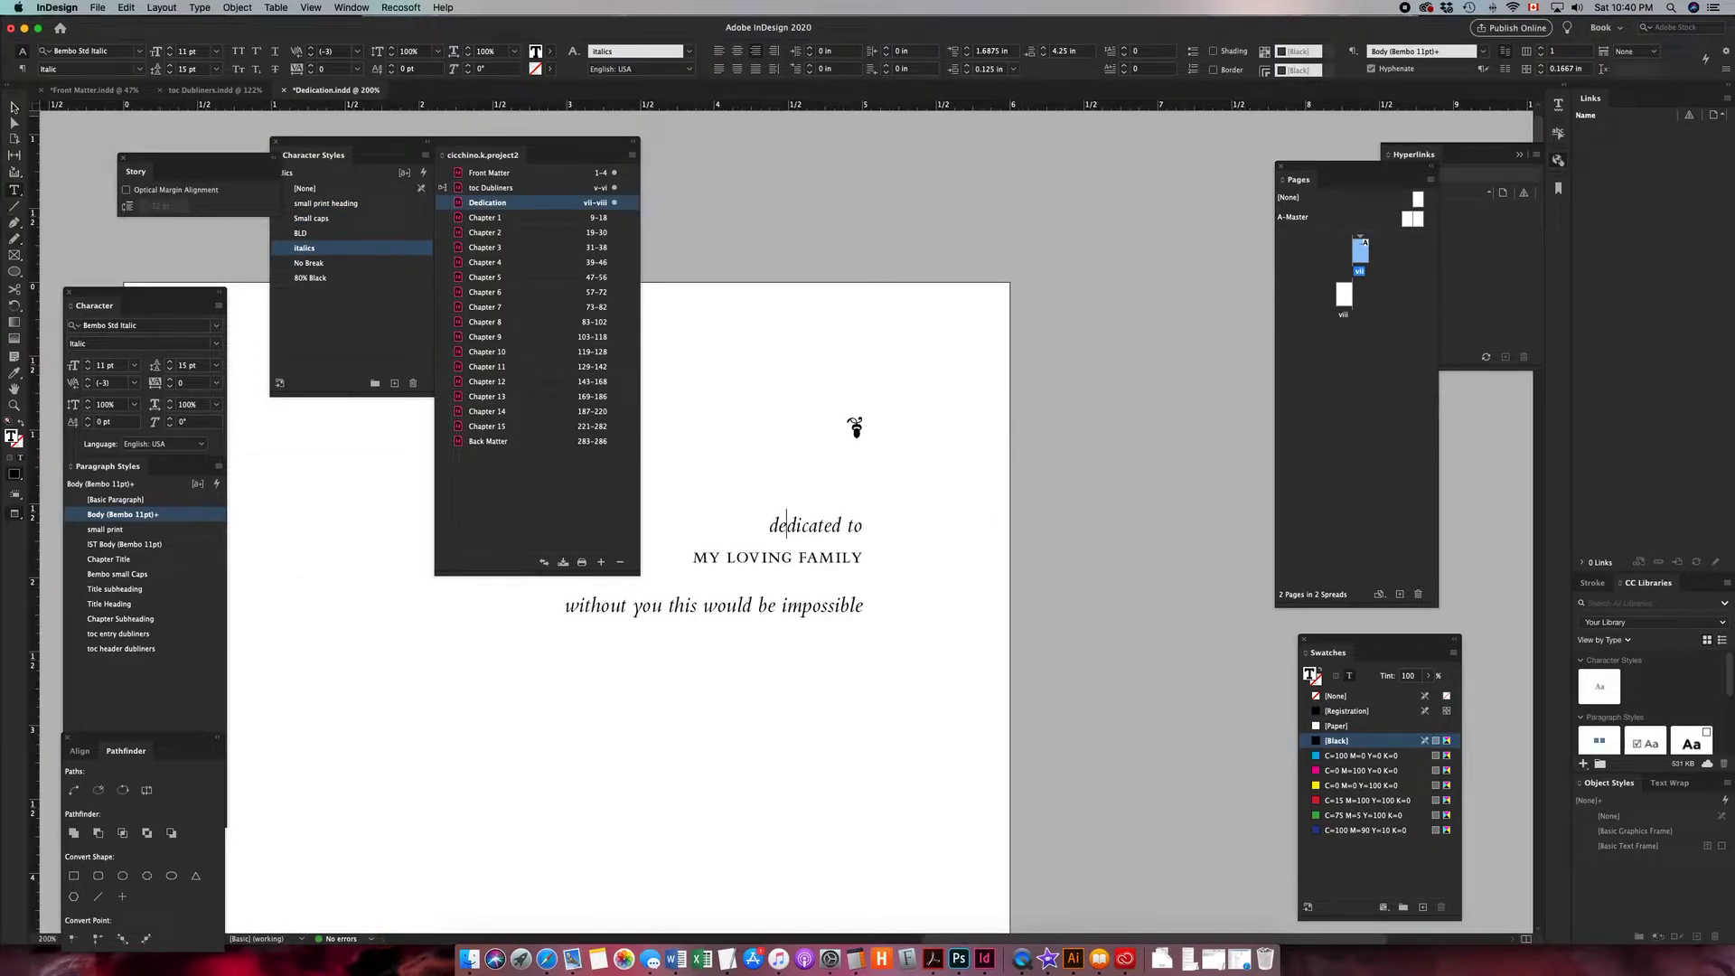
{"action": "key", "text": "Escape"}
{"action": "left_click", "coordinate": [855, 427]}
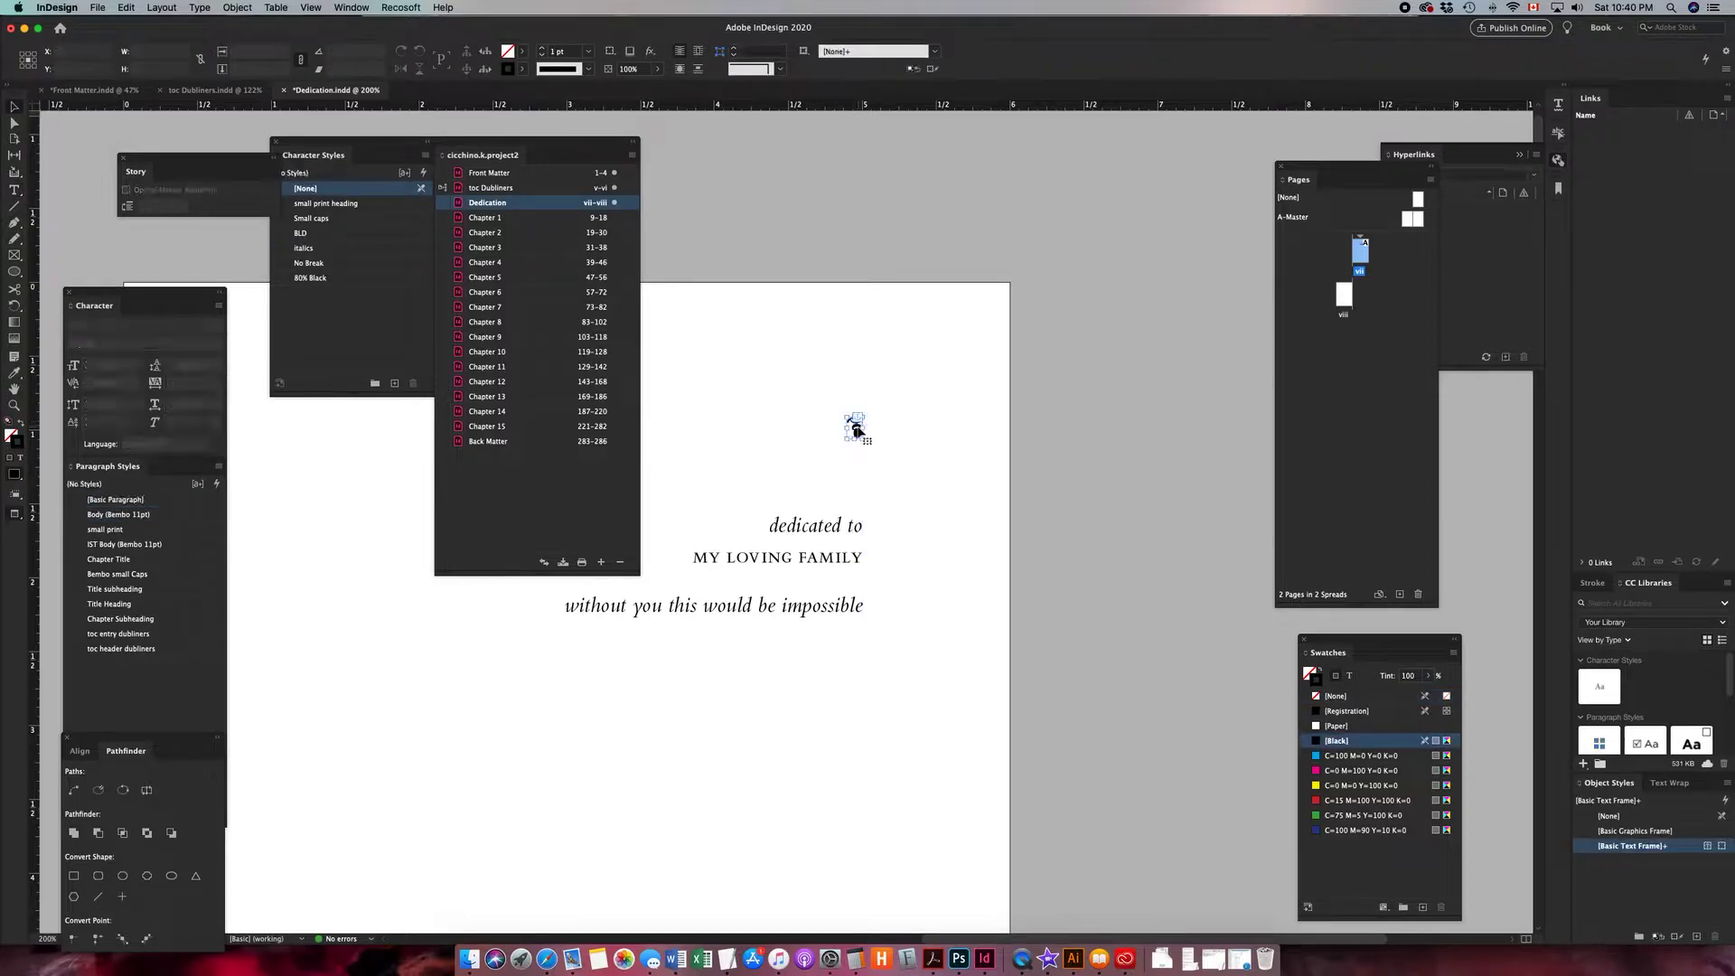
{"action": "left_click", "coordinate": [897, 528]}
{"action": "left_click_drag", "start_coordinate": [774, 550], "coordinate": [1066, 542]}
{"action": "key", "text": "super+minus"}
{"action": "key", "text": "super+minus"}
{"action": "left_click_drag", "start_coordinate": [980, 592], "coordinate": [1019, 593]}
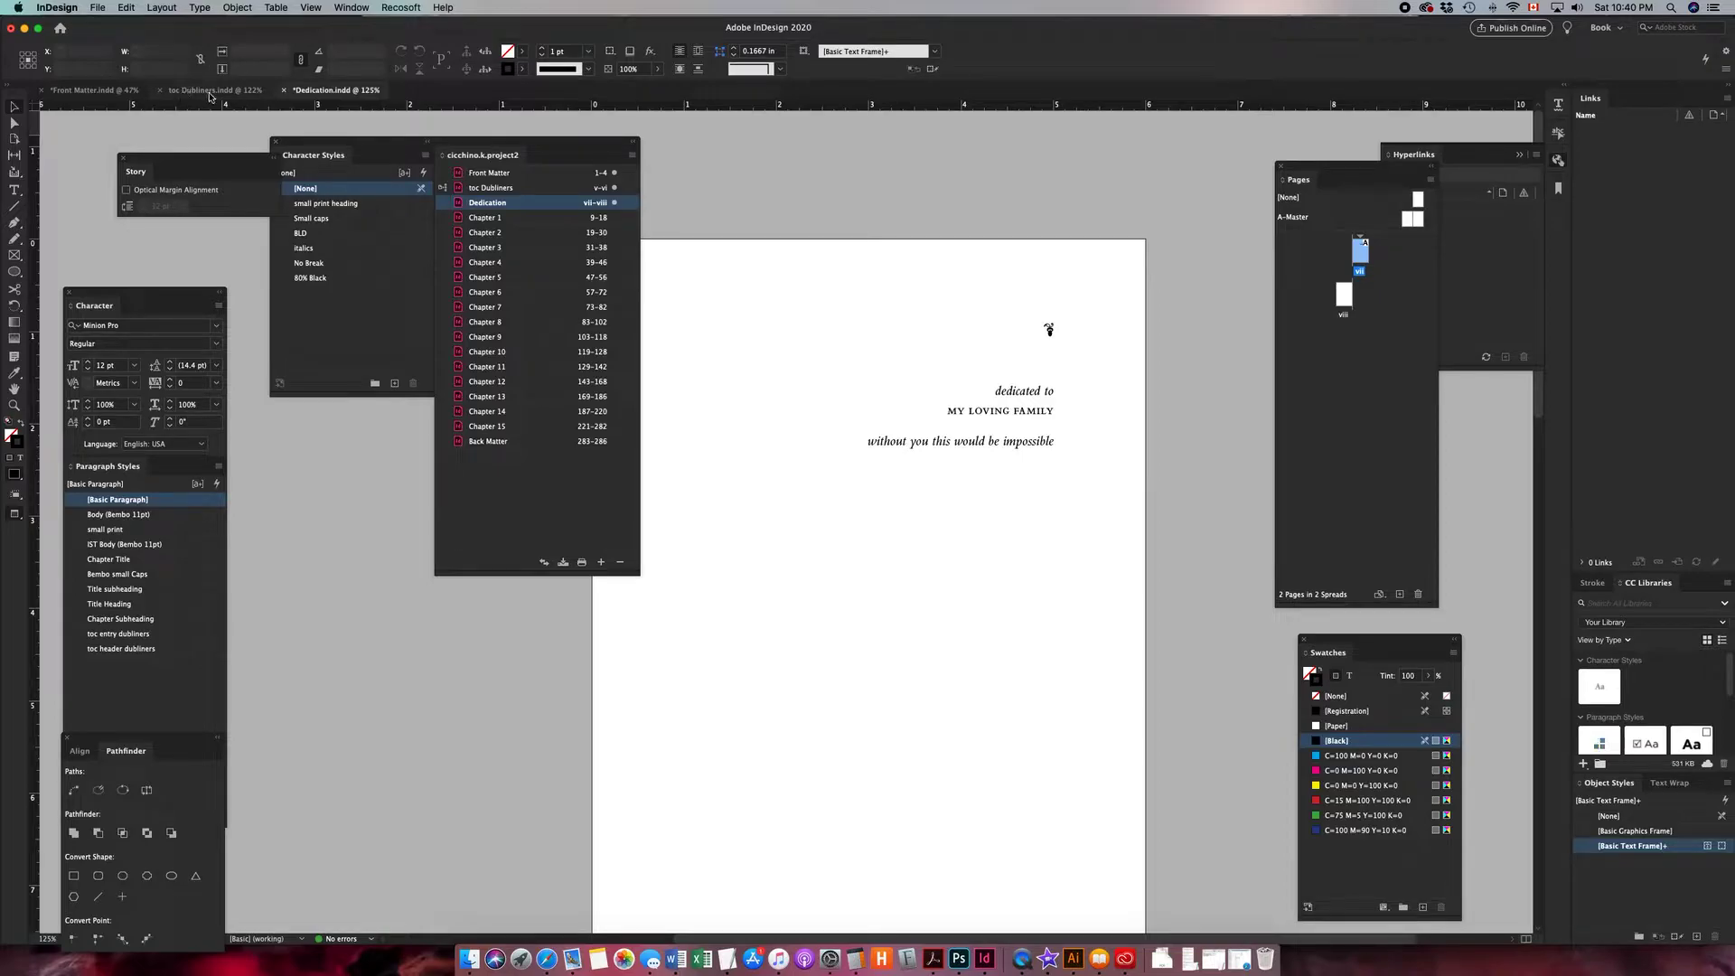
{"action": "left_click", "coordinate": [918, 256]}
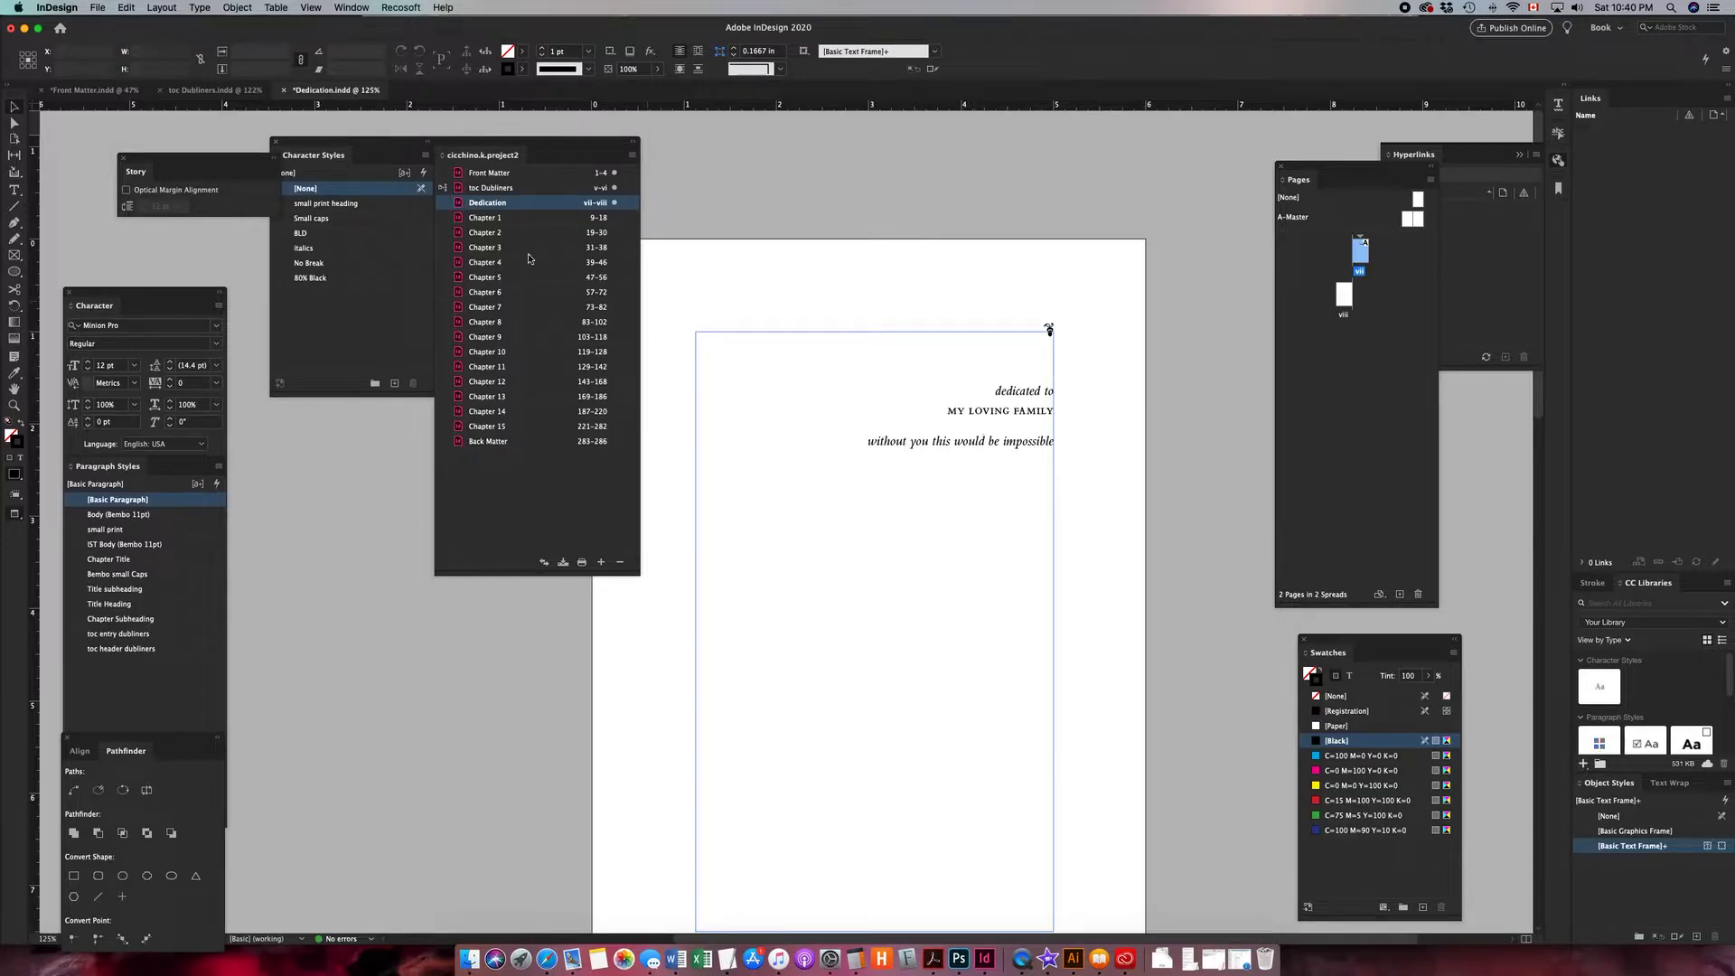
- Open the Front Matter document from the book and inspect its cover, half-title and title pages
{"action": "double_click", "coordinate": [523, 175]}
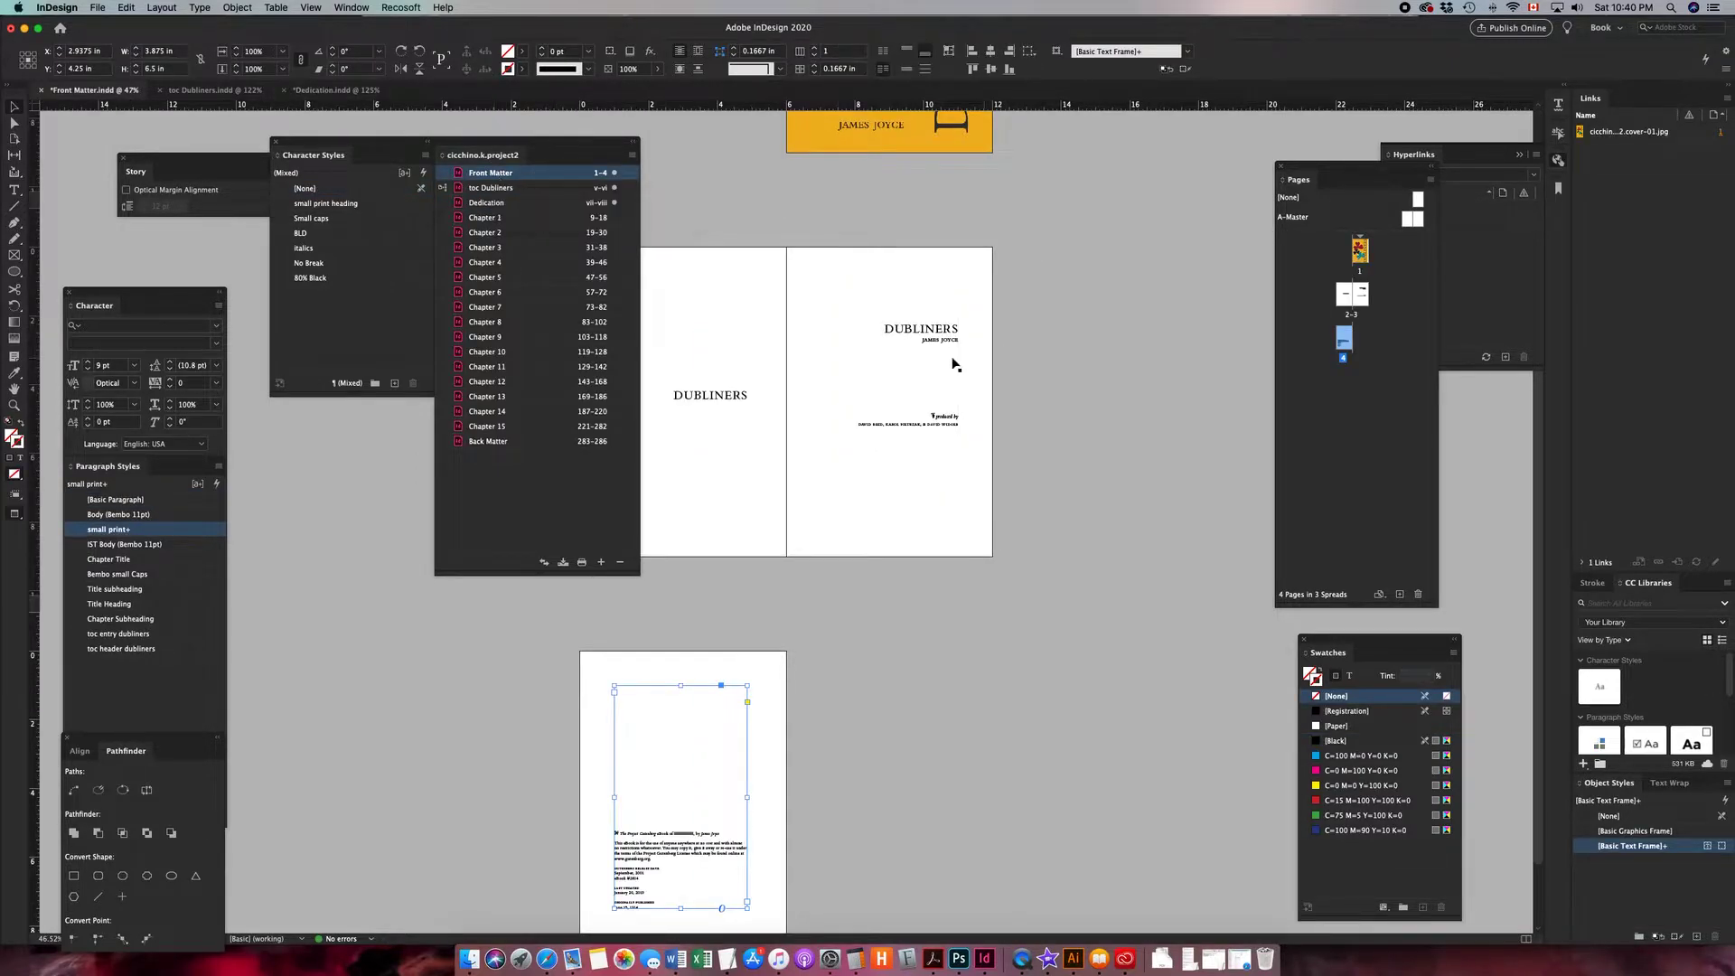
{"action": "left_click", "coordinate": [918, 354]}
{"action": "left_click", "coordinate": [719, 391]}
{"action": "left_click", "coordinate": [837, 732]}
{"action": "left_click", "coordinate": [728, 824]}
{"action": "scroll", "coordinate": [858, 561], "scroll_direction": "up", "scroll_amount": 5}
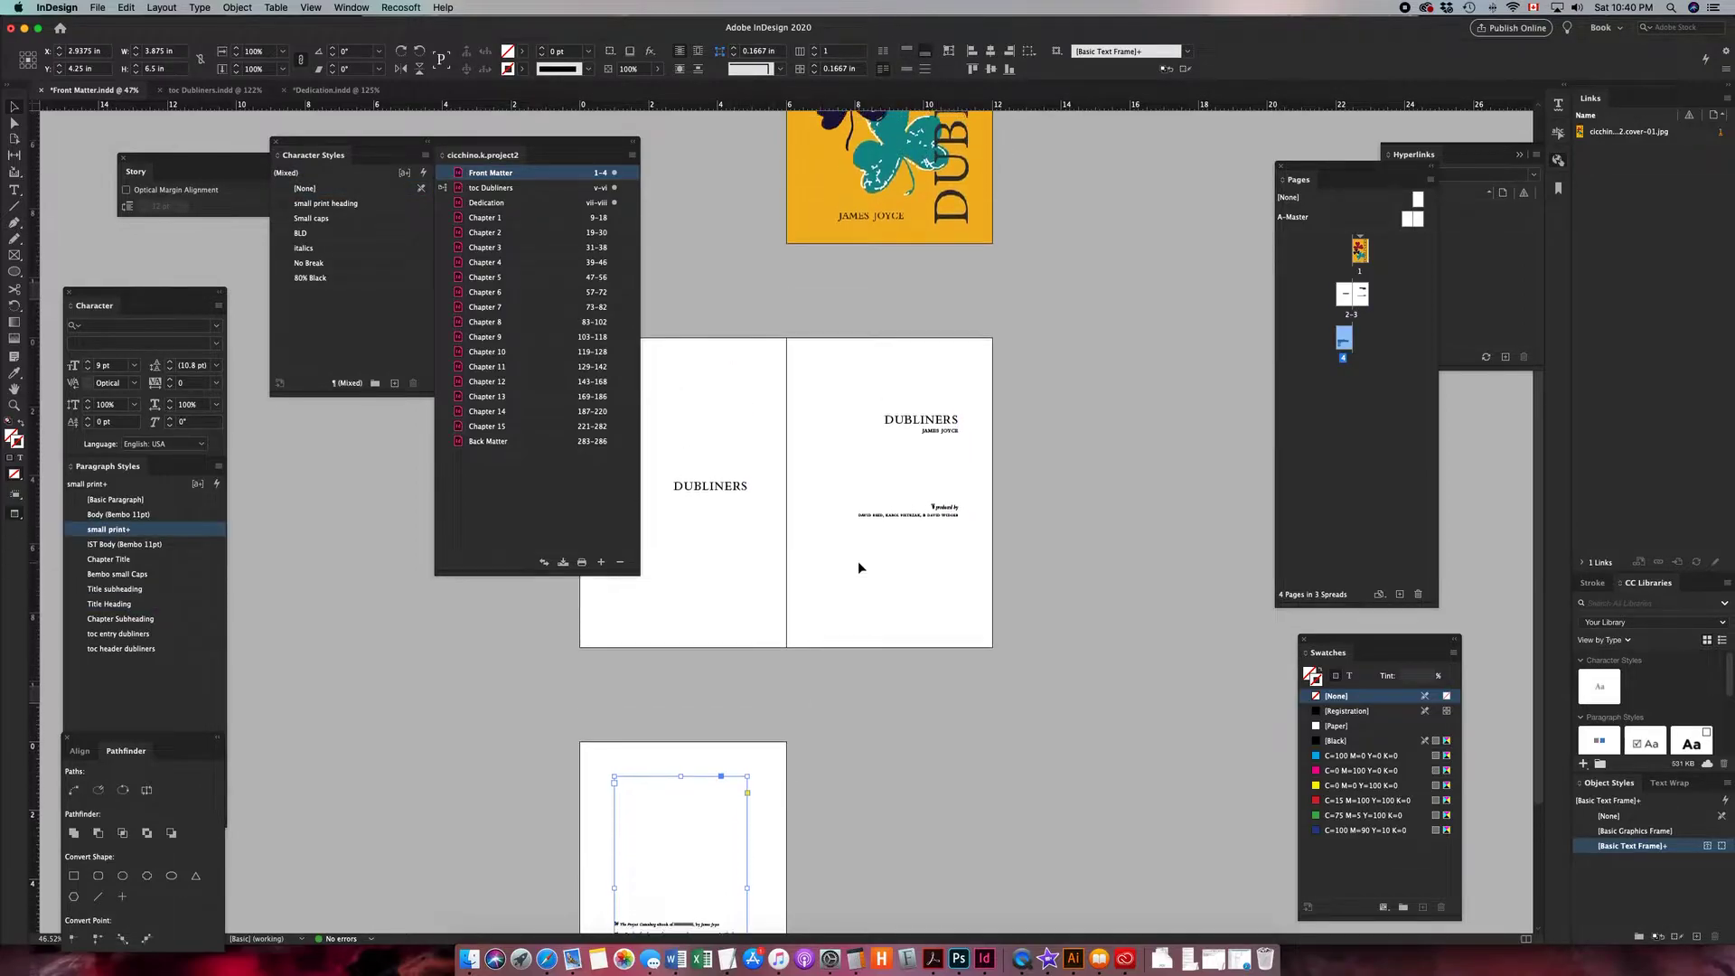
{"action": "left_click", "coordinate": [850, 317]}
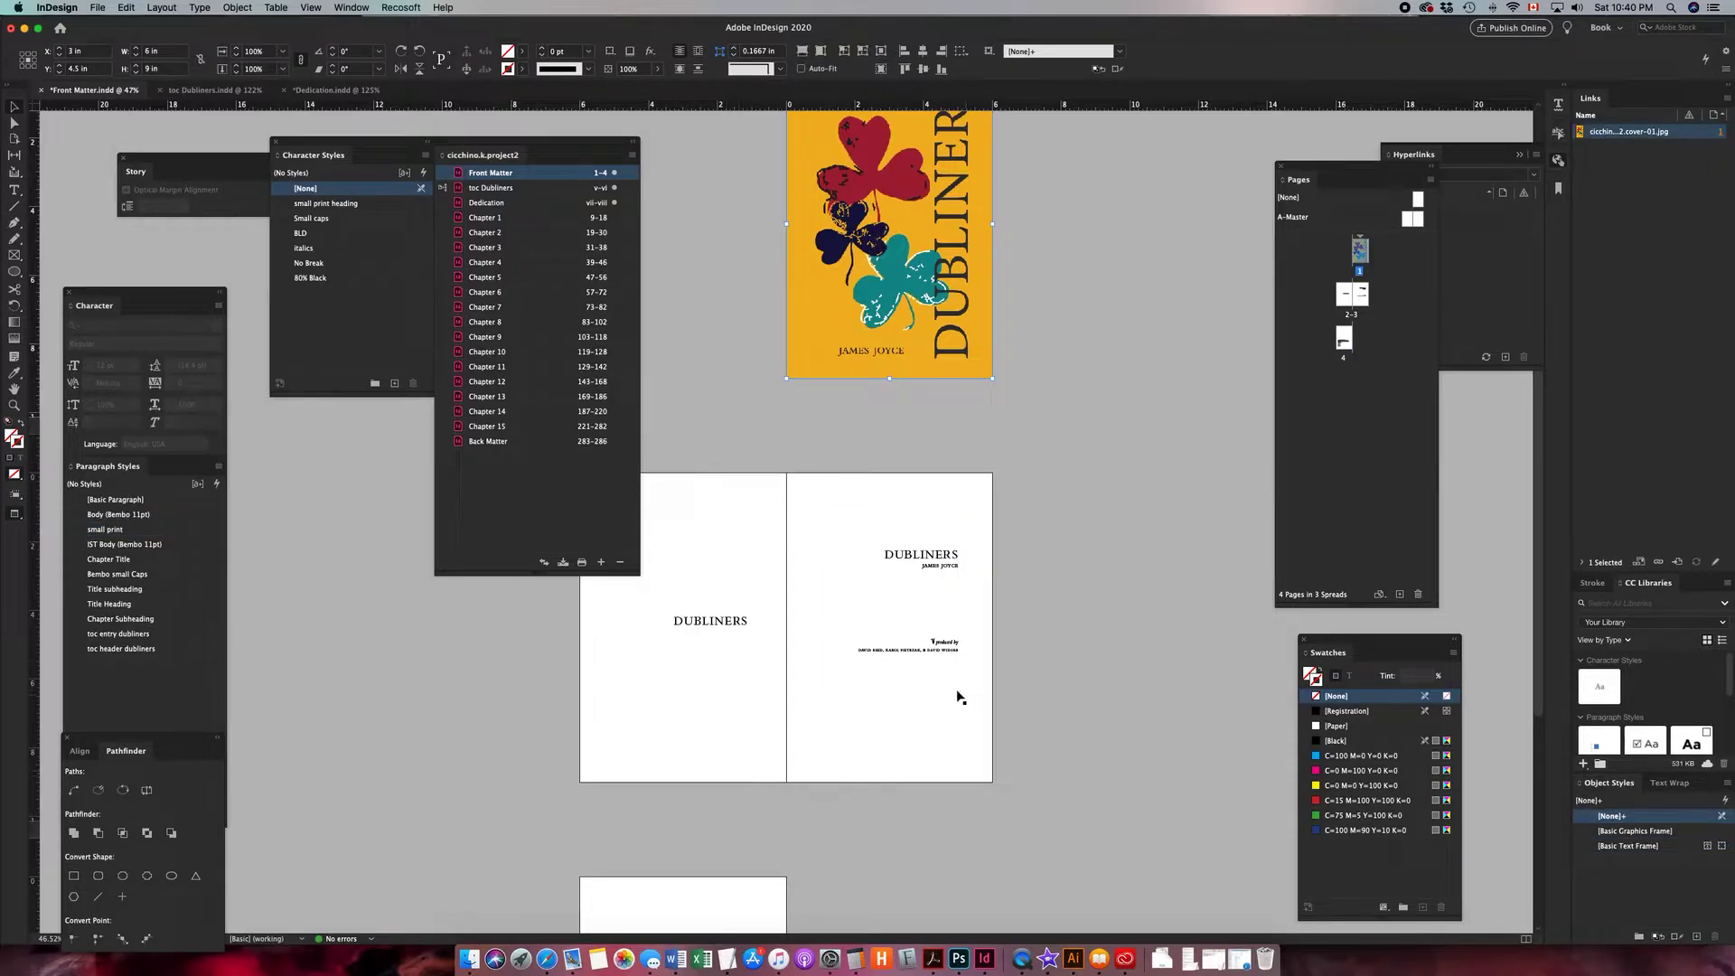
{"action": "left_click", "coordinate": [940, 635]}
{"action": "scroll", "coordinate": [931, 632], "scroll_direction": "down", "scroll_amount": 2}
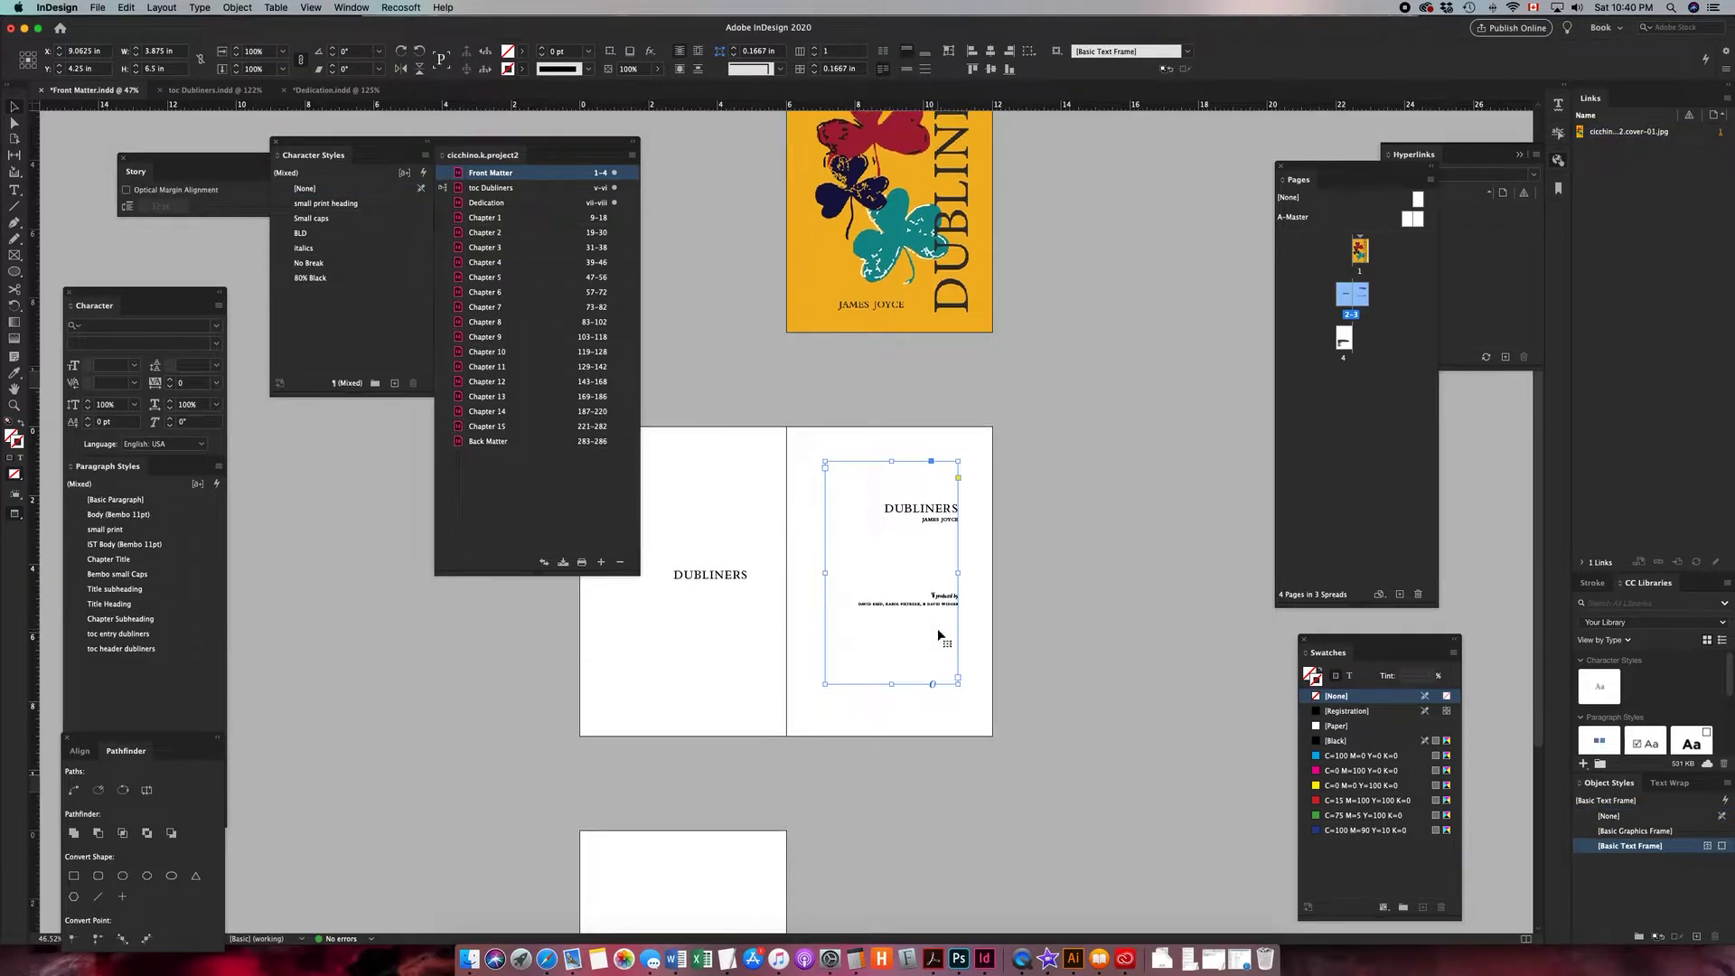
- Return to the Dedication document and export the whole book to EPUB (Reflowable) with default options
{"action": "double_click", "coordinate": [504, 202]}
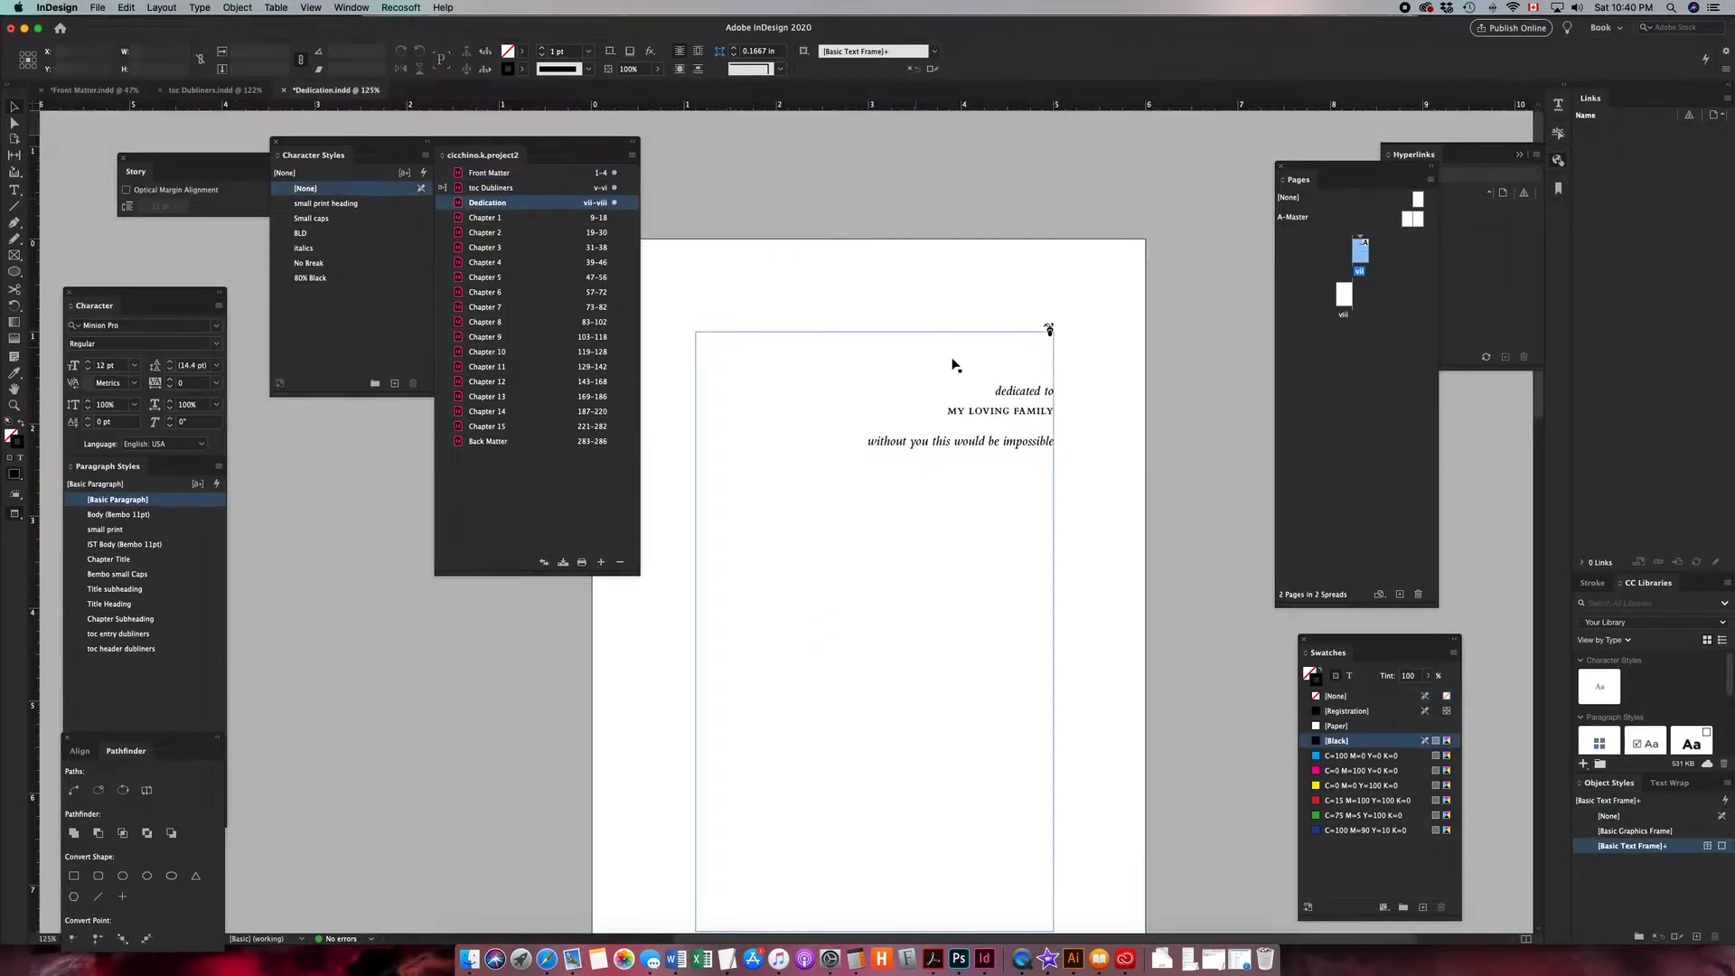
{"action": "left_click", "coordinate": [633, 157]}
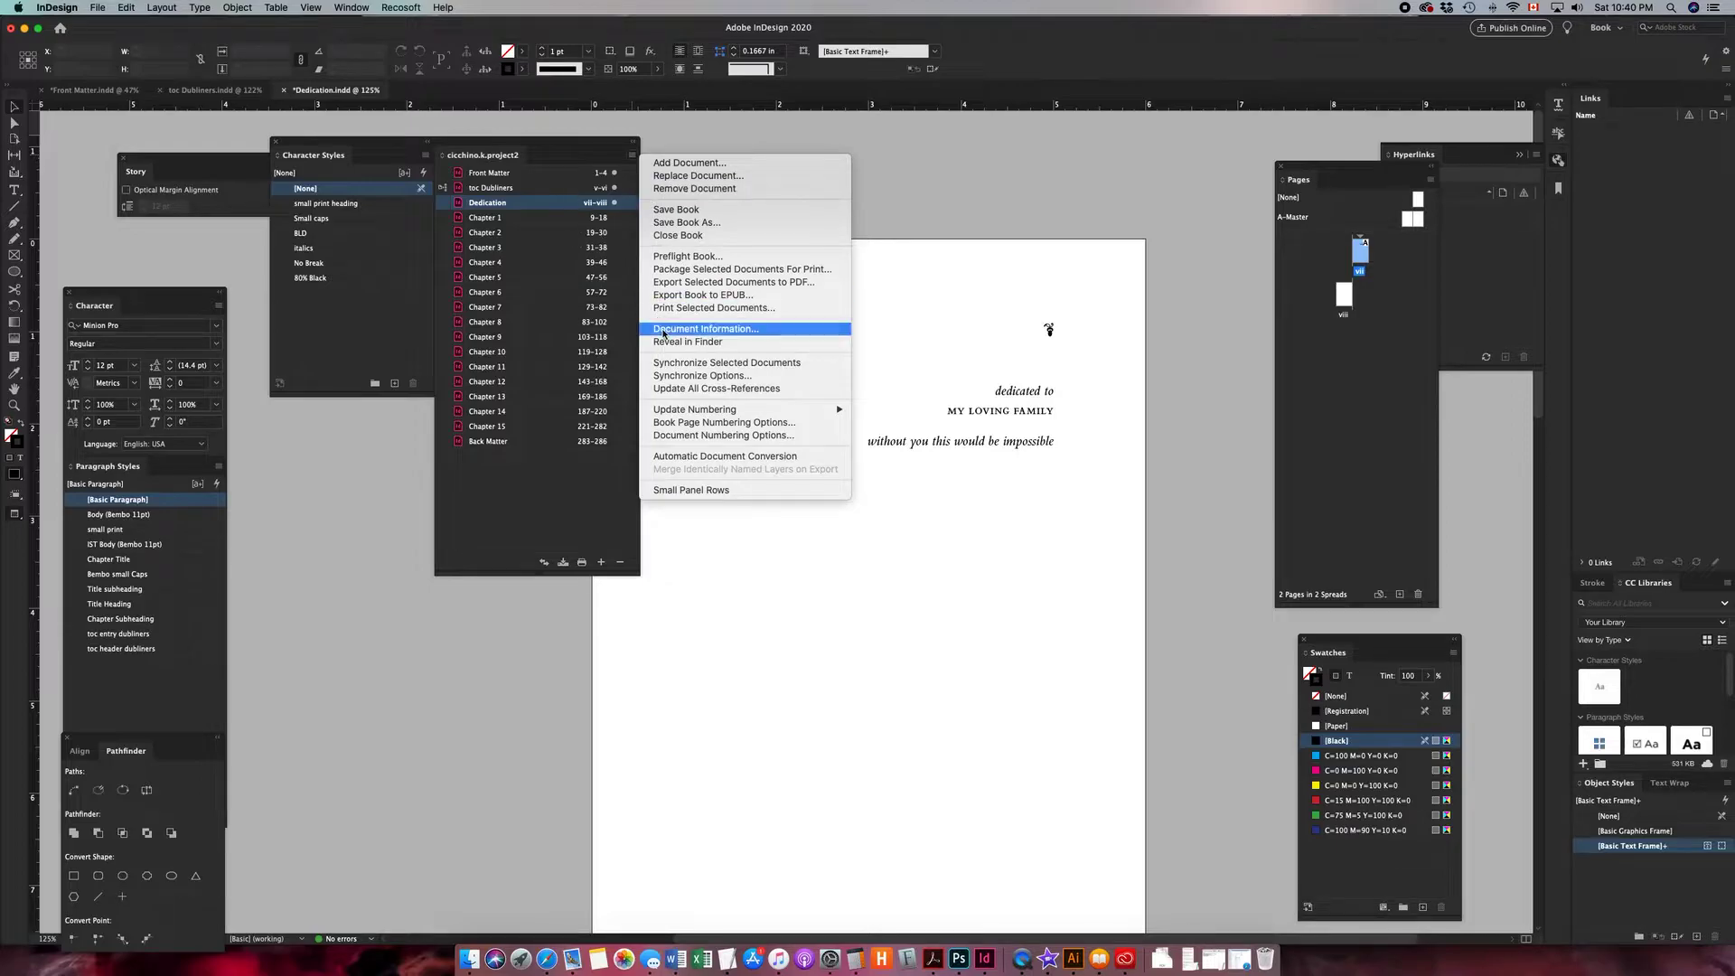
{"action": "left_click", "coordinate": [679, 296]}
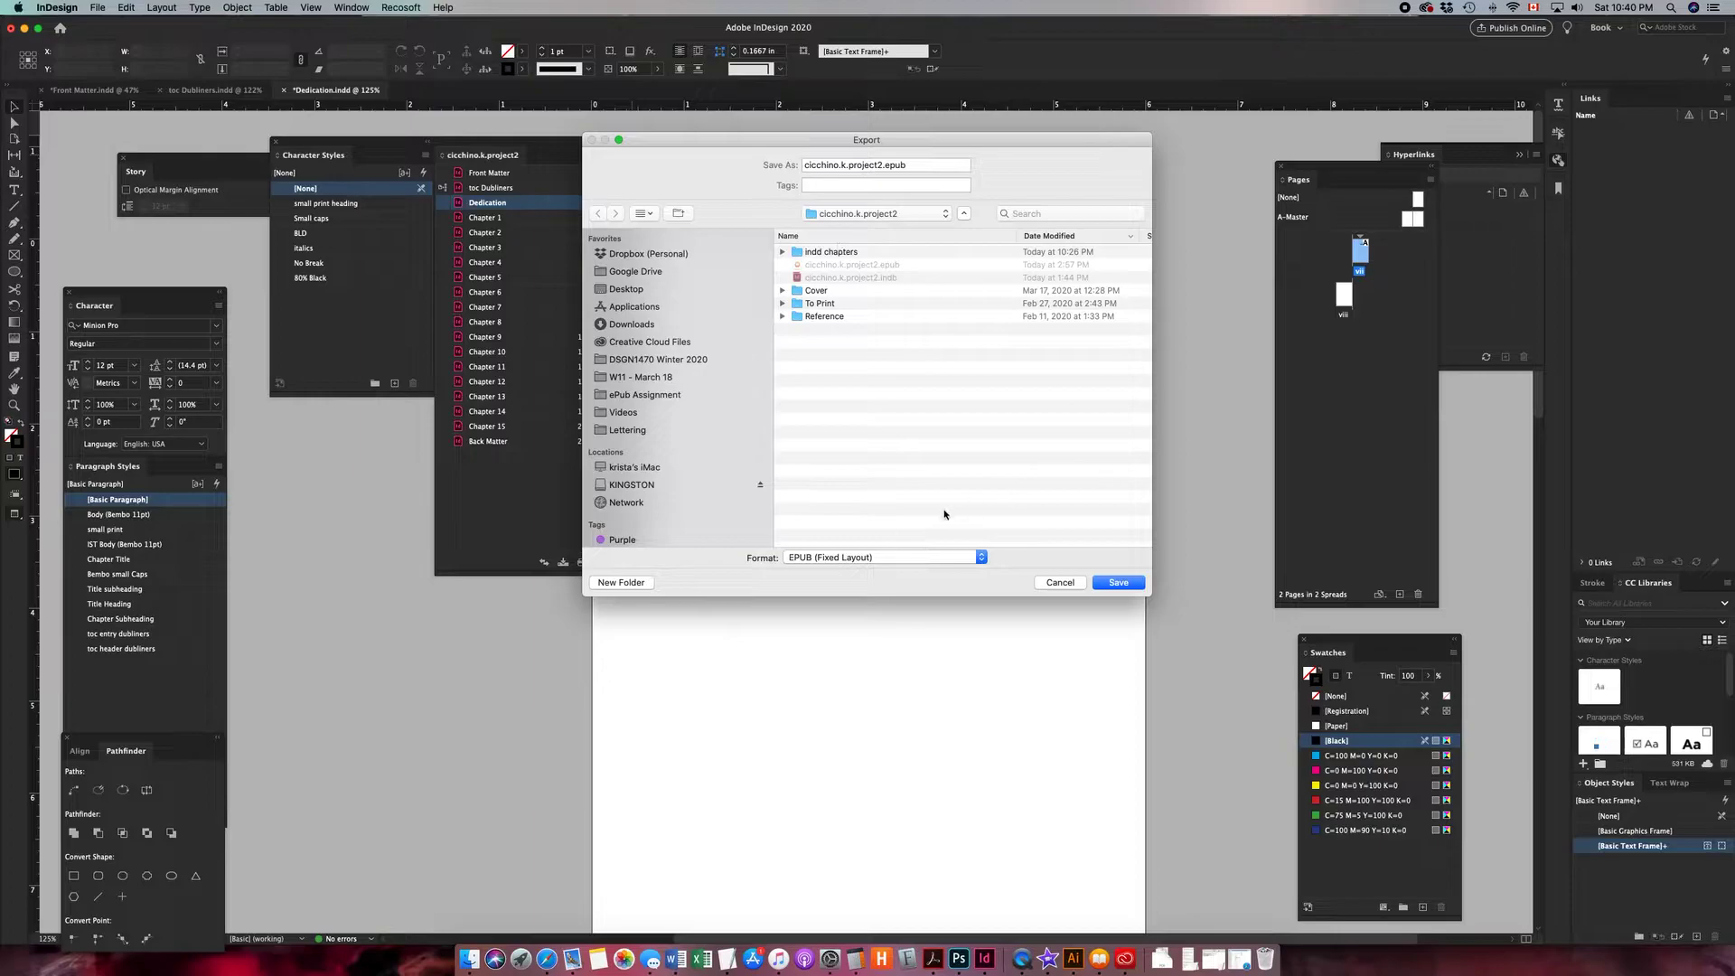
{"action": "left_click", "coordinate": [921, 557]}
{"action": "left_click", "coordinate": [904, 571]}
{"action": "left_click", "coordinate": [1119, 582]}
{"action": "left_click", "coordinate": [964, 227]}
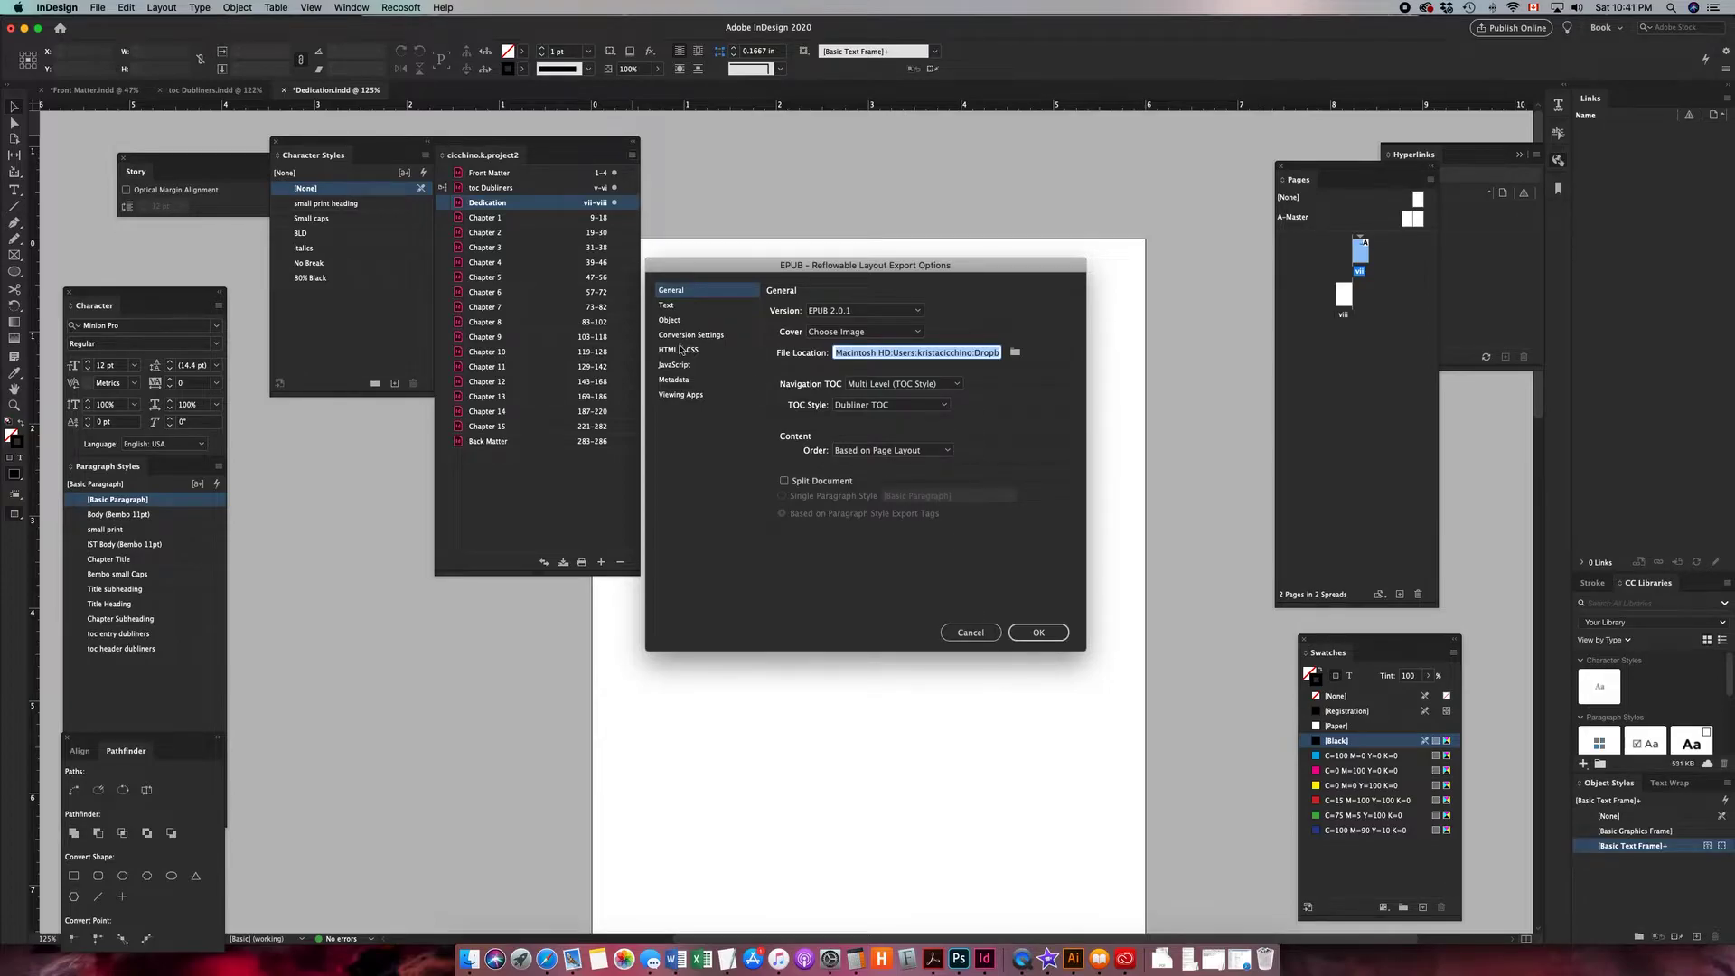
{"action": "left_click", "coordinate": [1026, 636]}
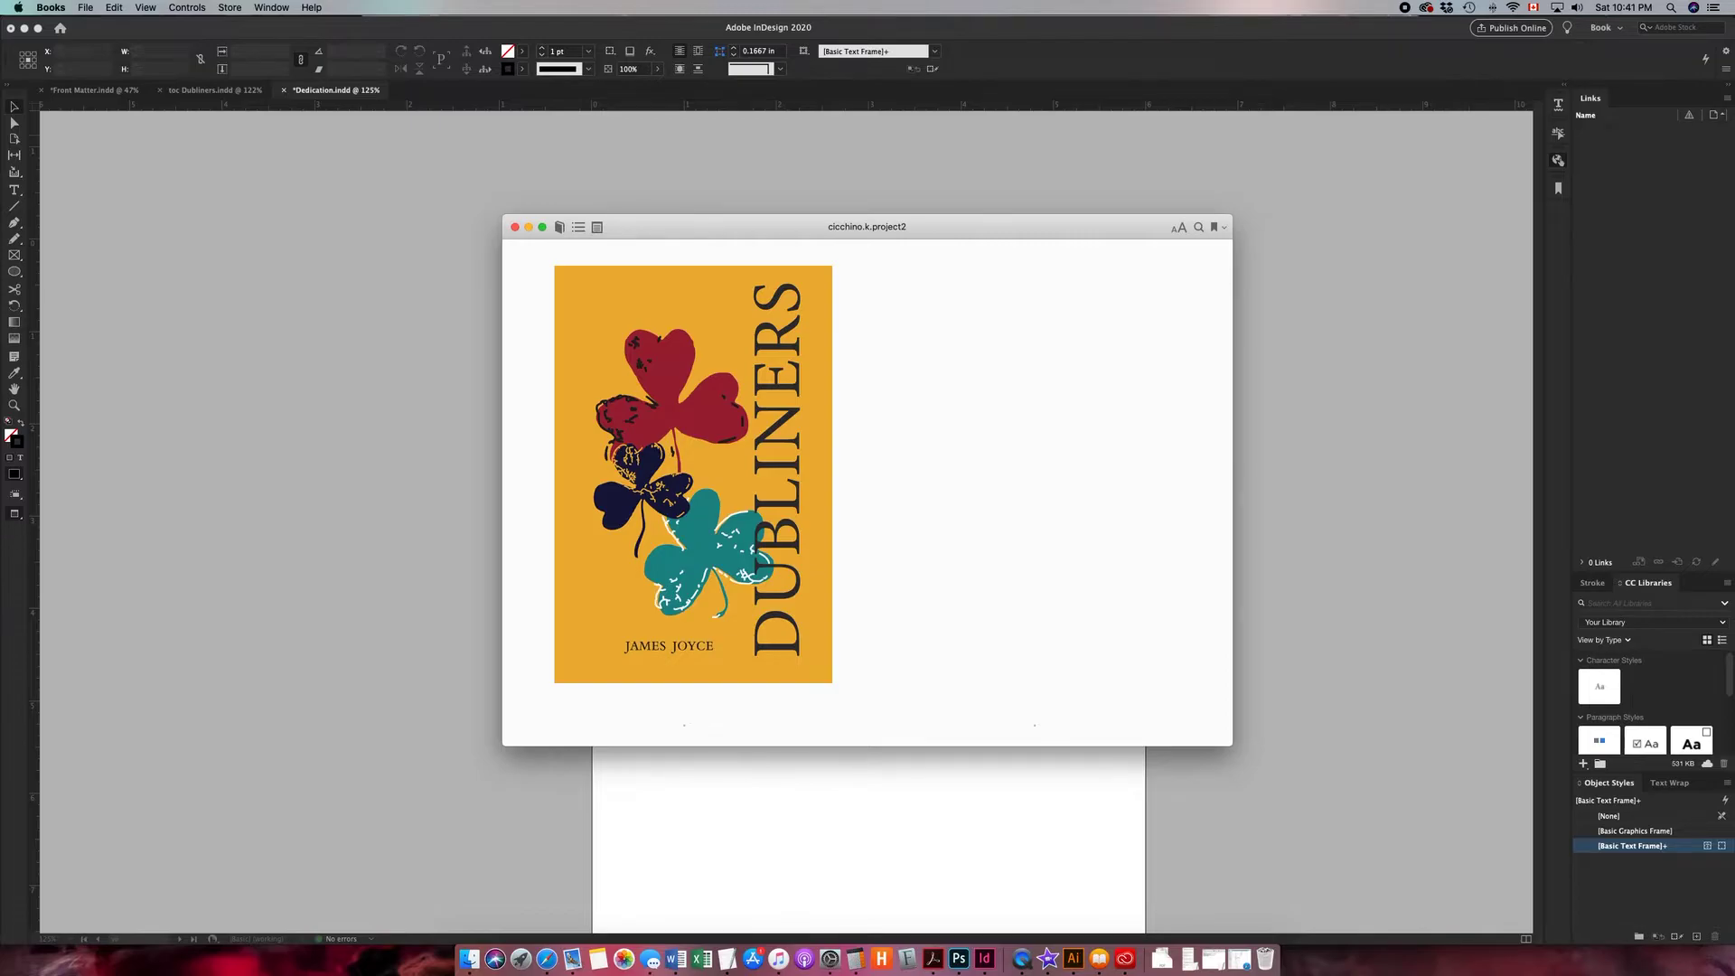
- Review the exported EPUB in Books, paging through the cover, title, contents and dedication pages
{"action": "left_click_drag", "start_coordinate": [1027, 232], "coordinate": [866, 98]}
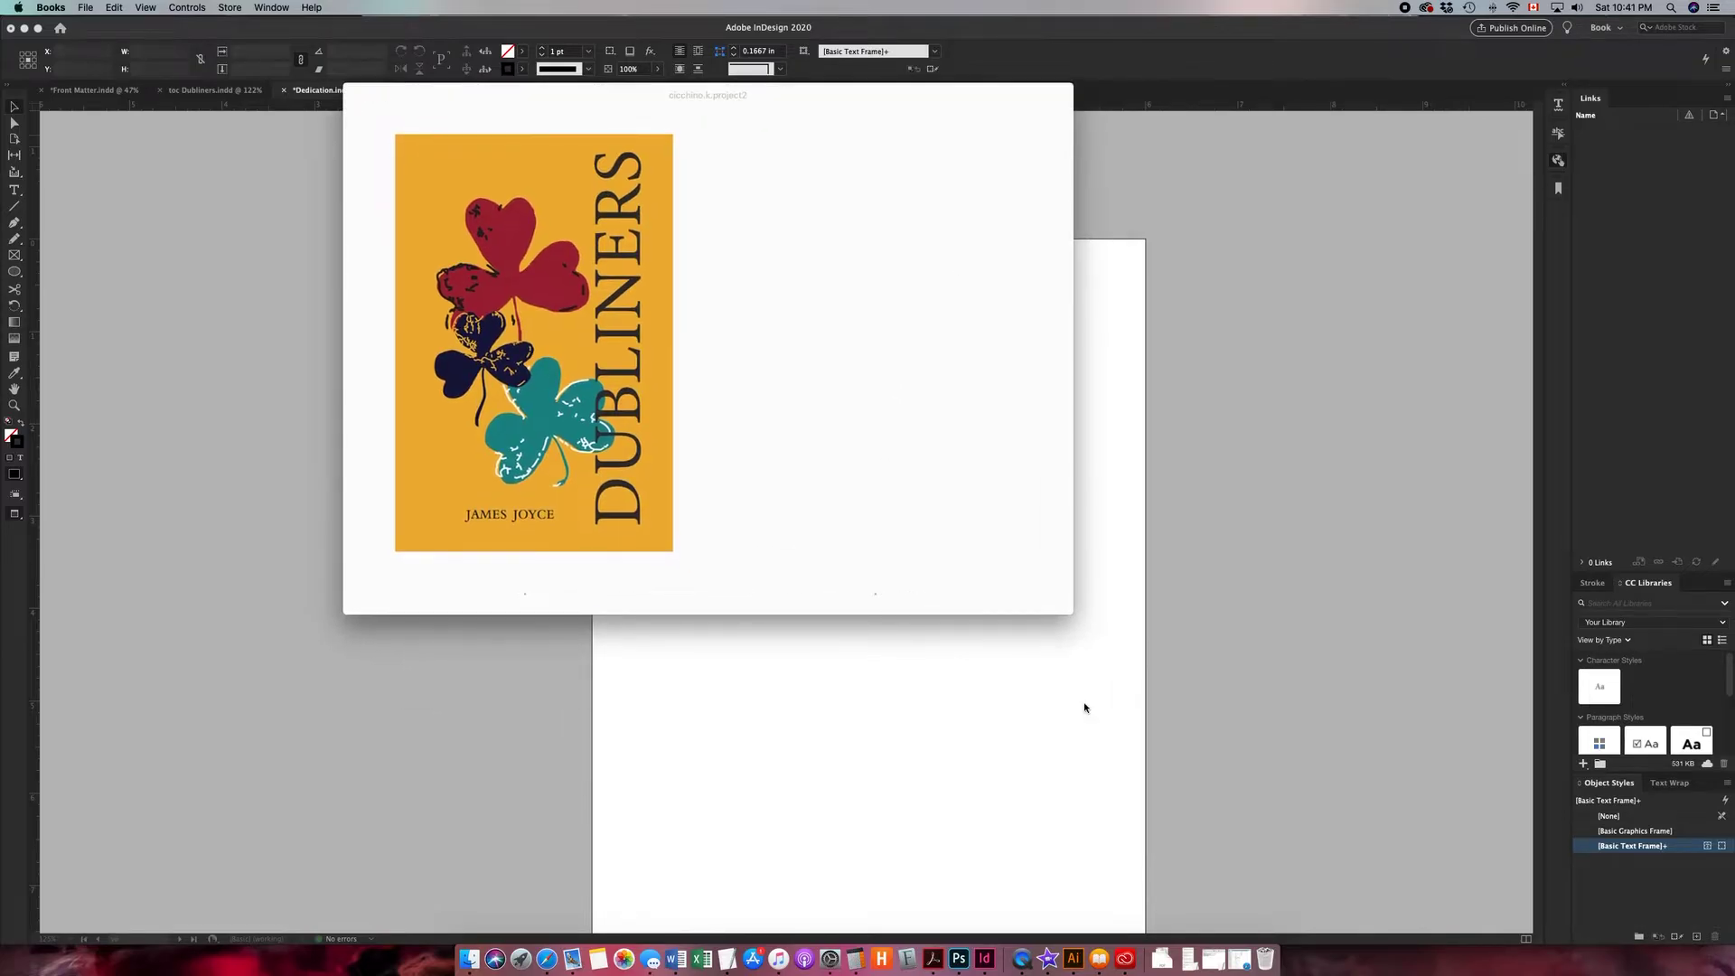
{"action": "left_click_drag", "start_coordinate": [1070, 610], "coordinate": [1380, 955]}
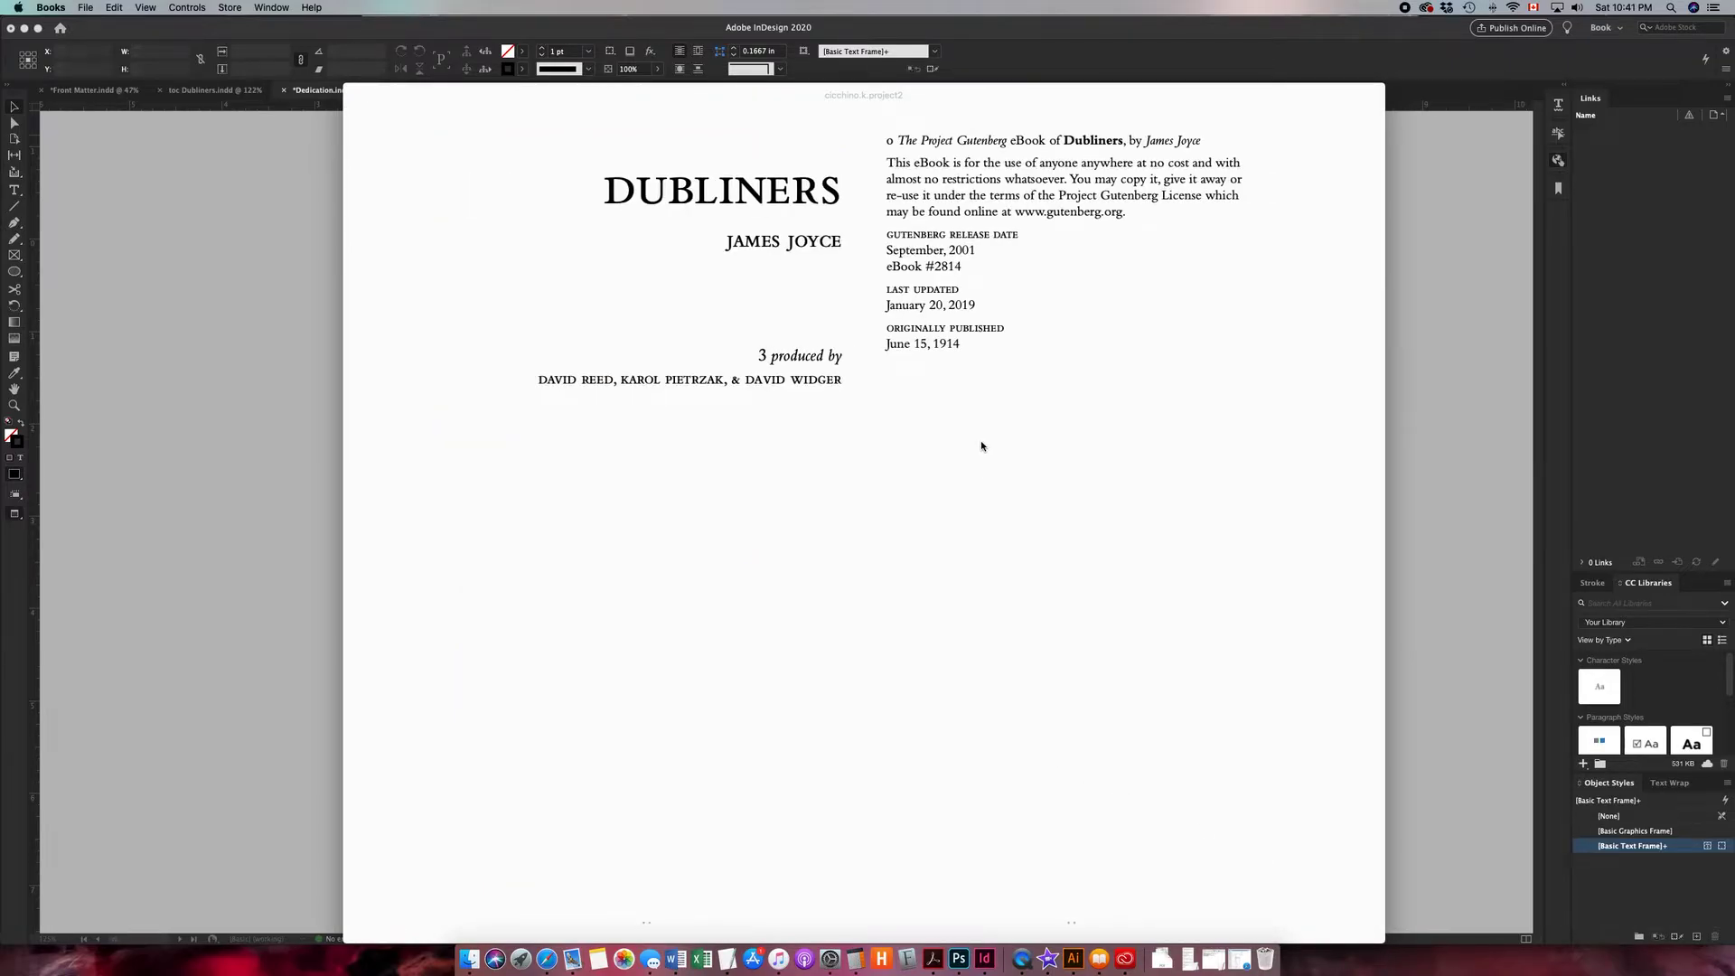
{"action": "scroll", "coordinate": [1091, 399], "scroll_direction": "right", "scroll_amount": 5}
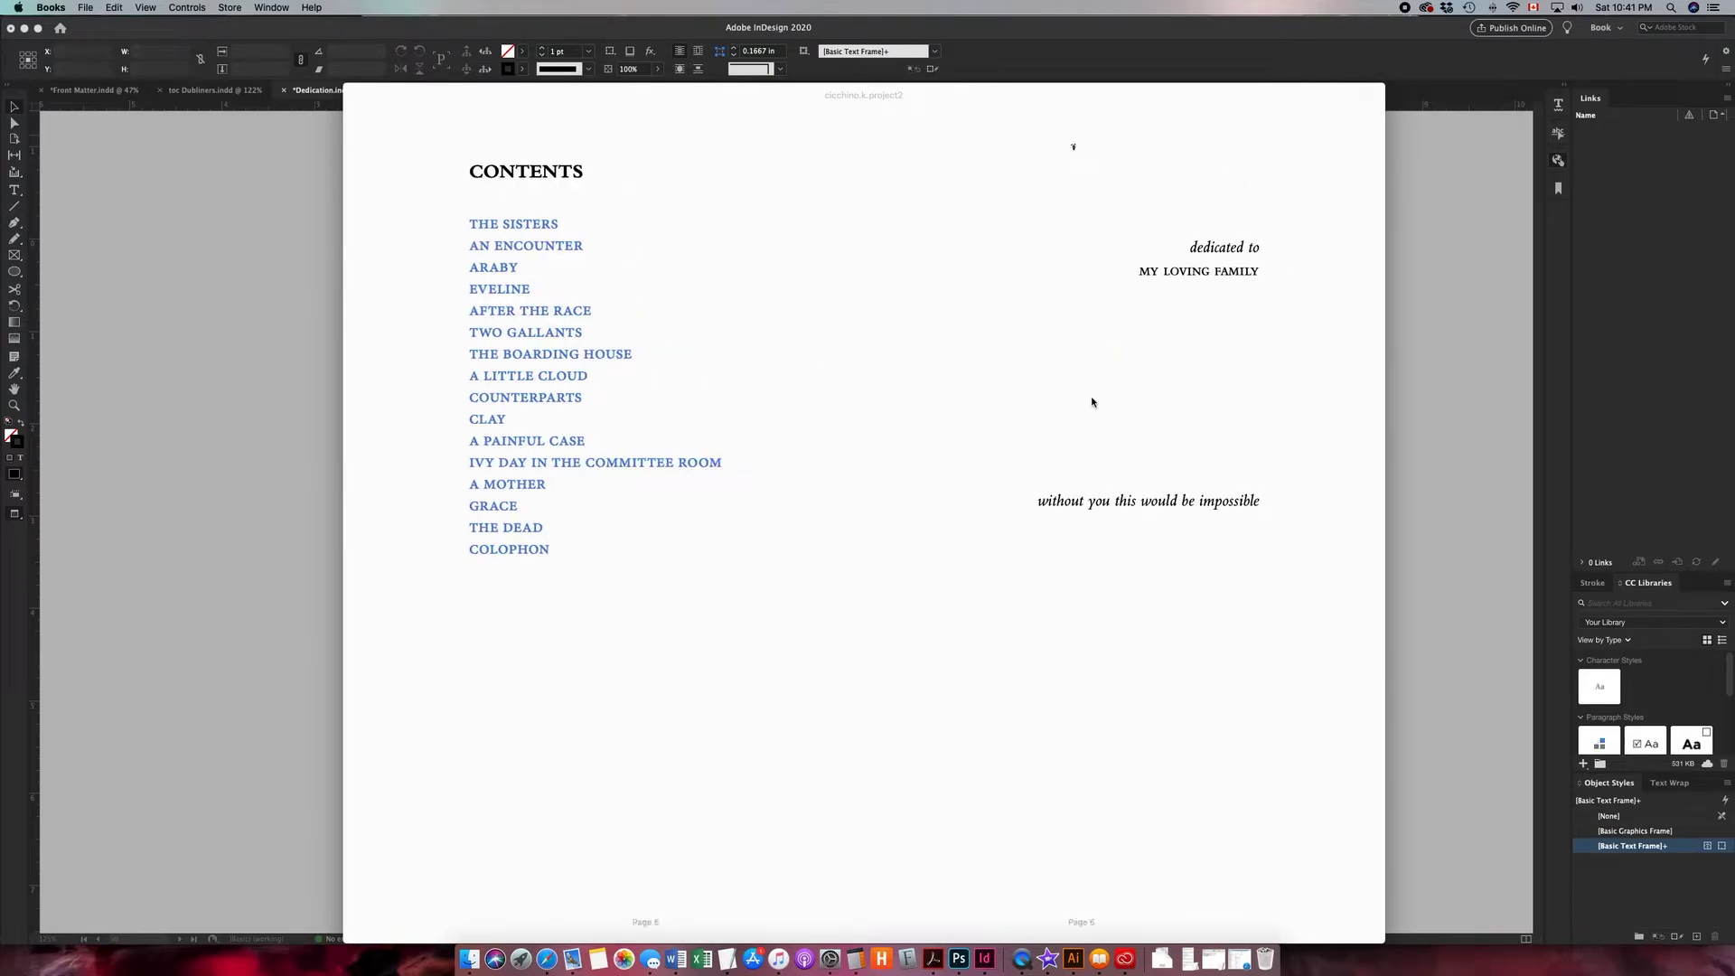
{"action": "scroll", "coordinate": [1092, 401], "scroll_direction": "right", "scroll_amount": 5}
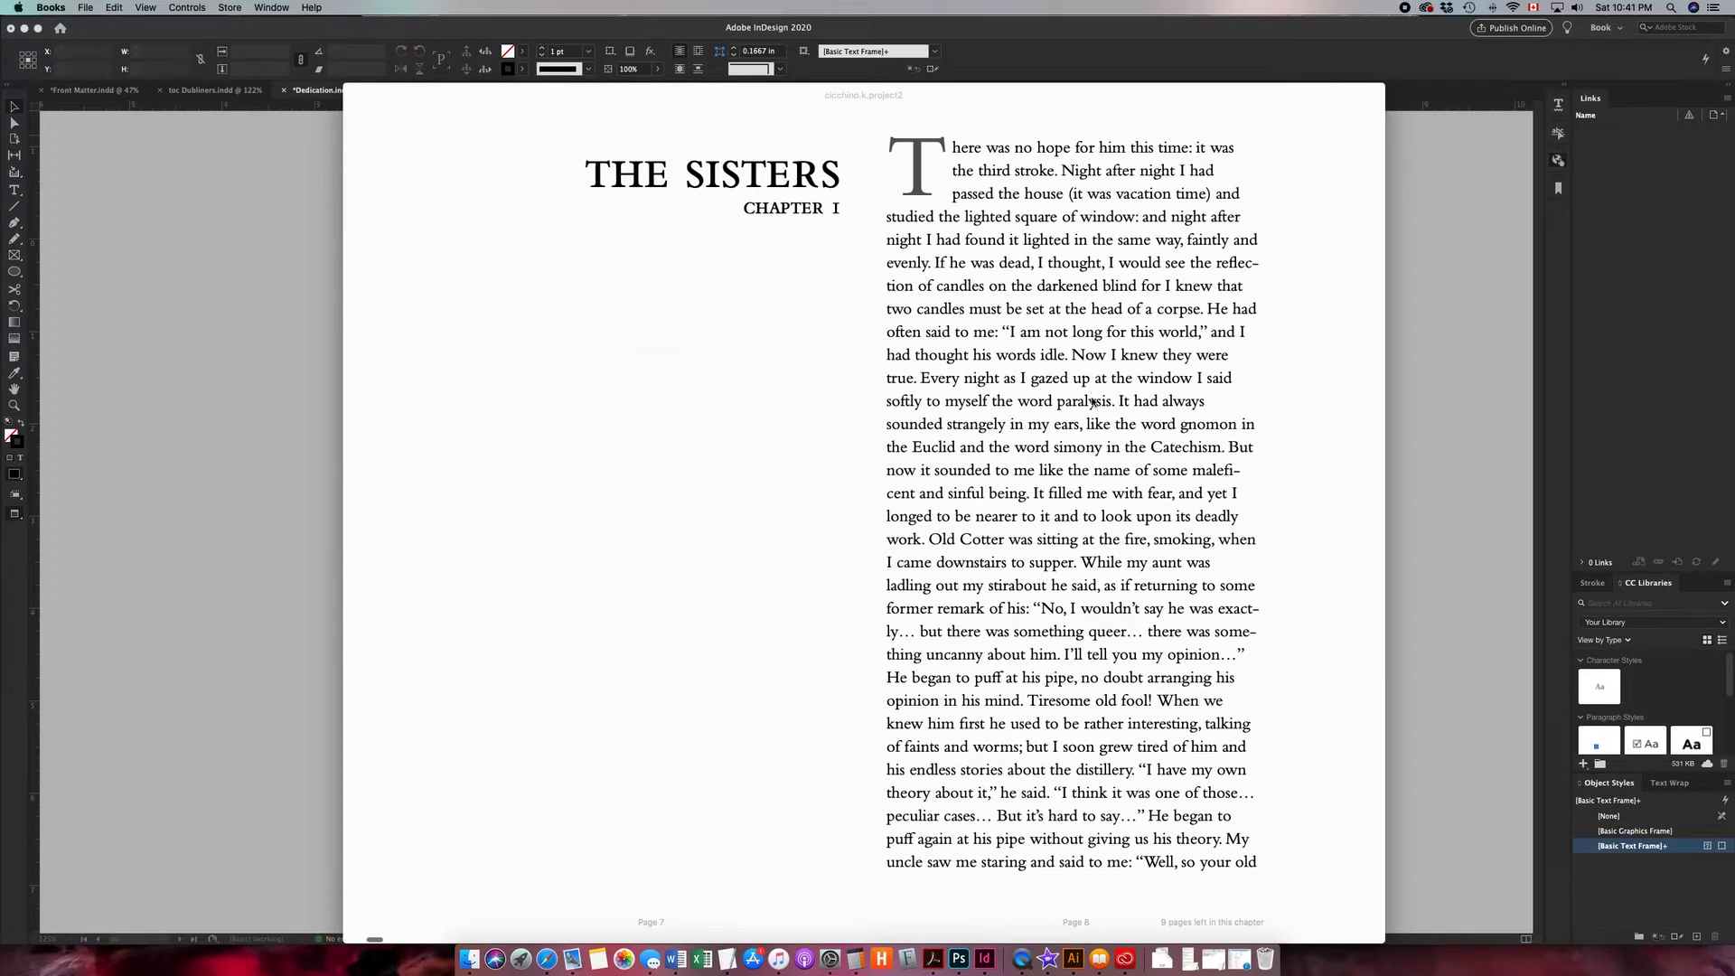
{"action": "scroll", "coordinate": [1092, 402], "scroll_direction": "left", "scroll_amount": 5}
{"action": "scroll", "coordinate": [1091, 401], "scroll_direction": "left", "scroll_amount": 10}
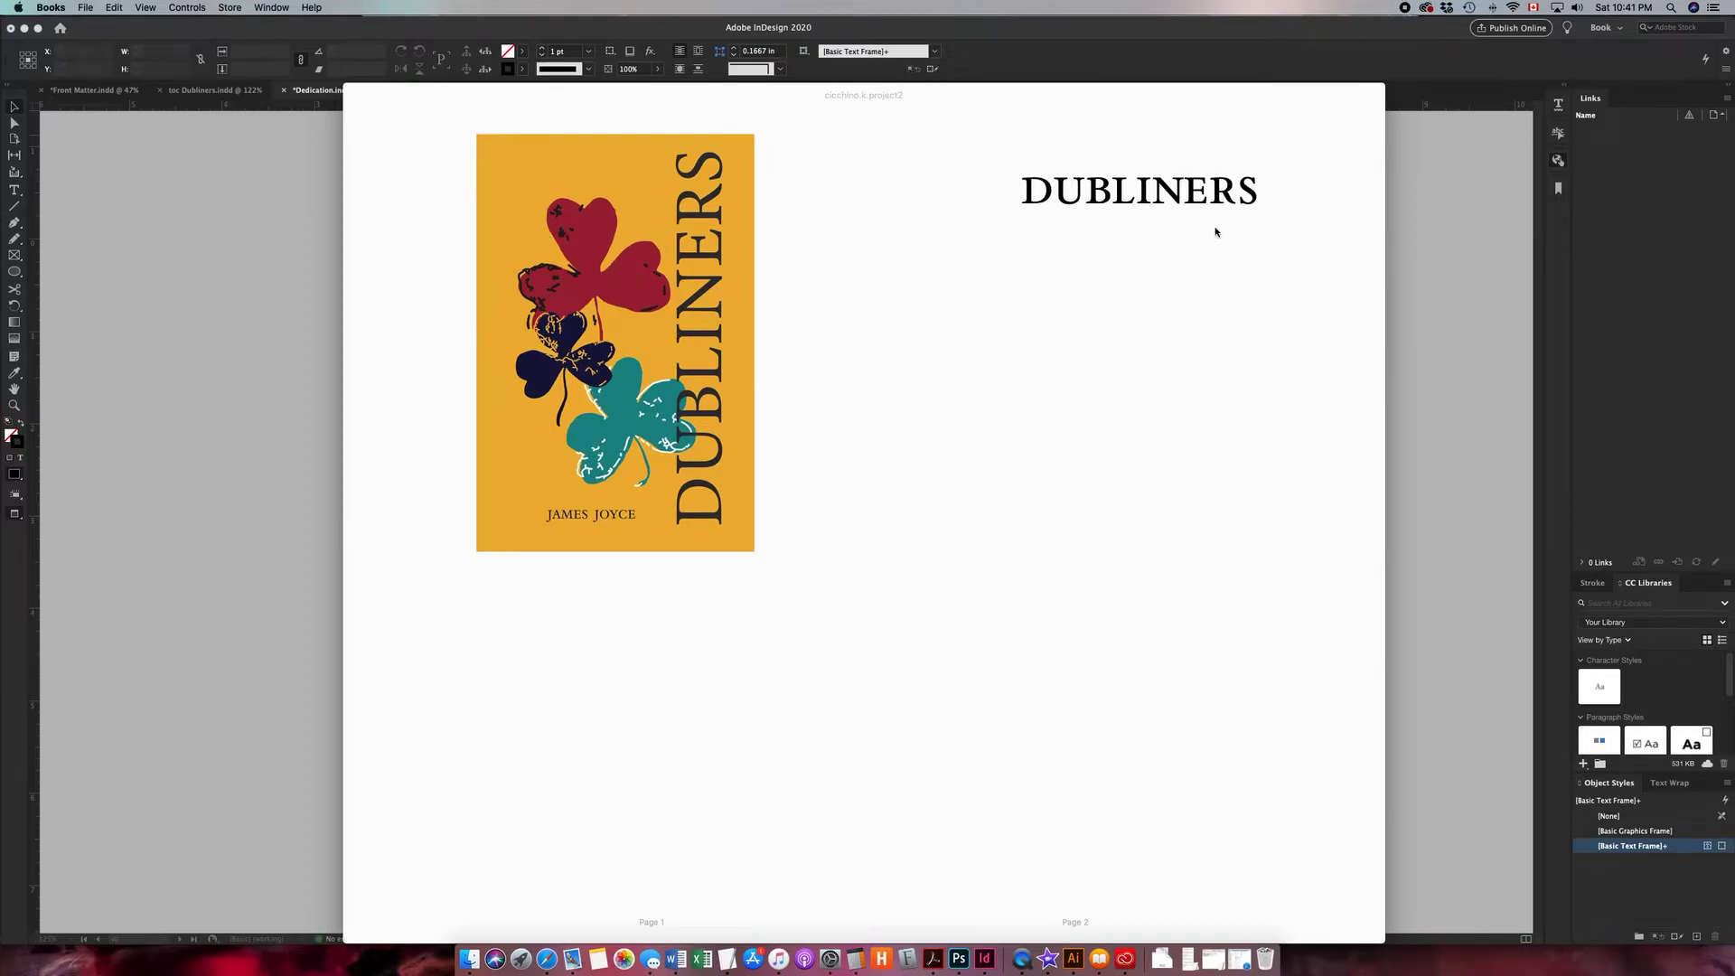
{"action": "scroll", "coordinate": [1175, 242], "scroll_direction": "right", "scroll_amount": 10}
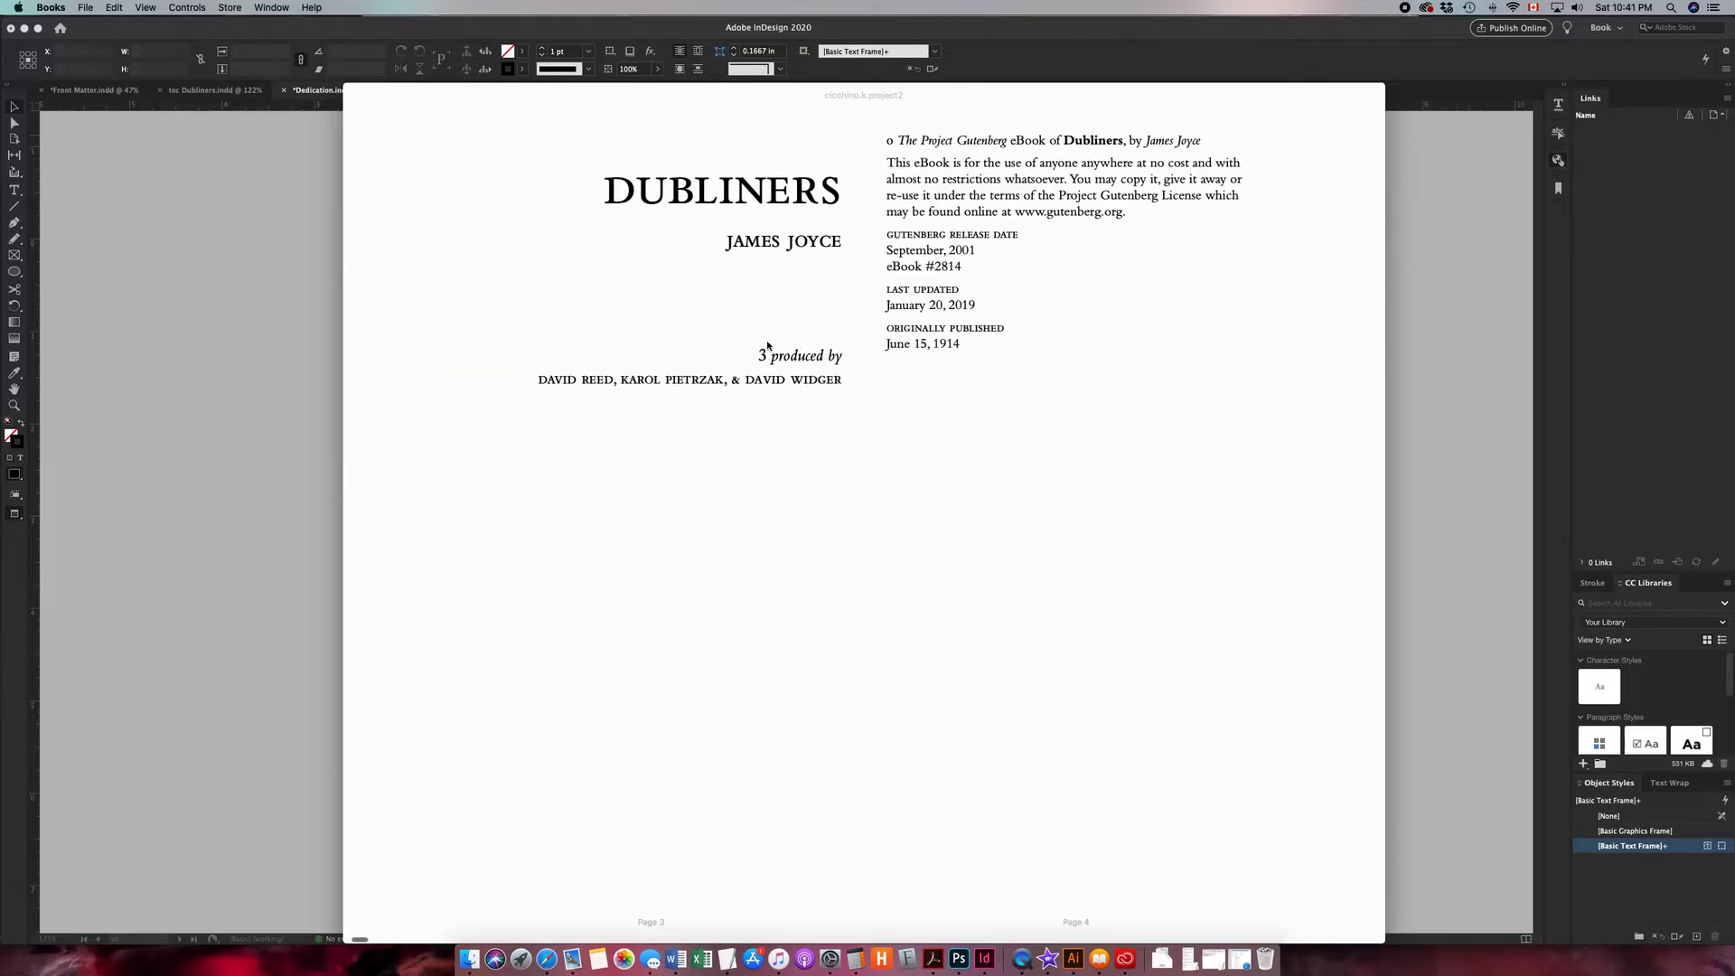
{"action": "scroll", "coordinate": [1035, 303], "scroll_direction": "right", "scroll_amount": 10}
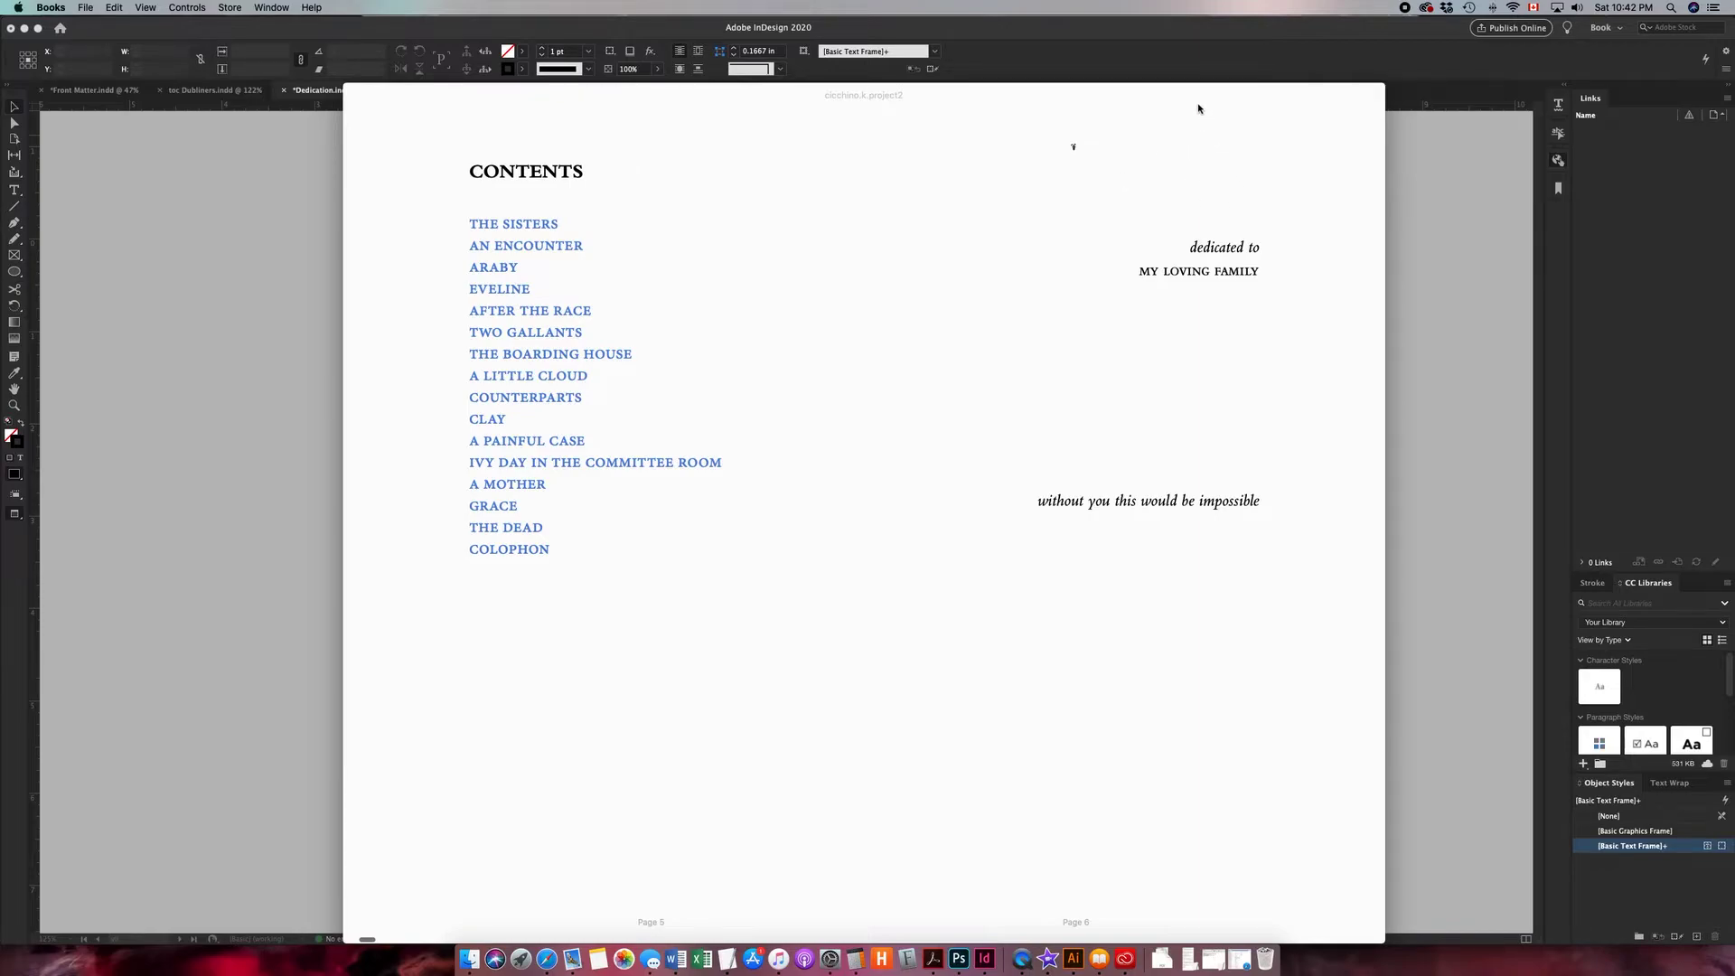
- Enlarge the EPUB reader's text size and page forward to the dedication spread
{"action": "mouse_move", "coordinate": [1195, 90]}
{"action": "left_click", "coordinate": [1336, 96]}
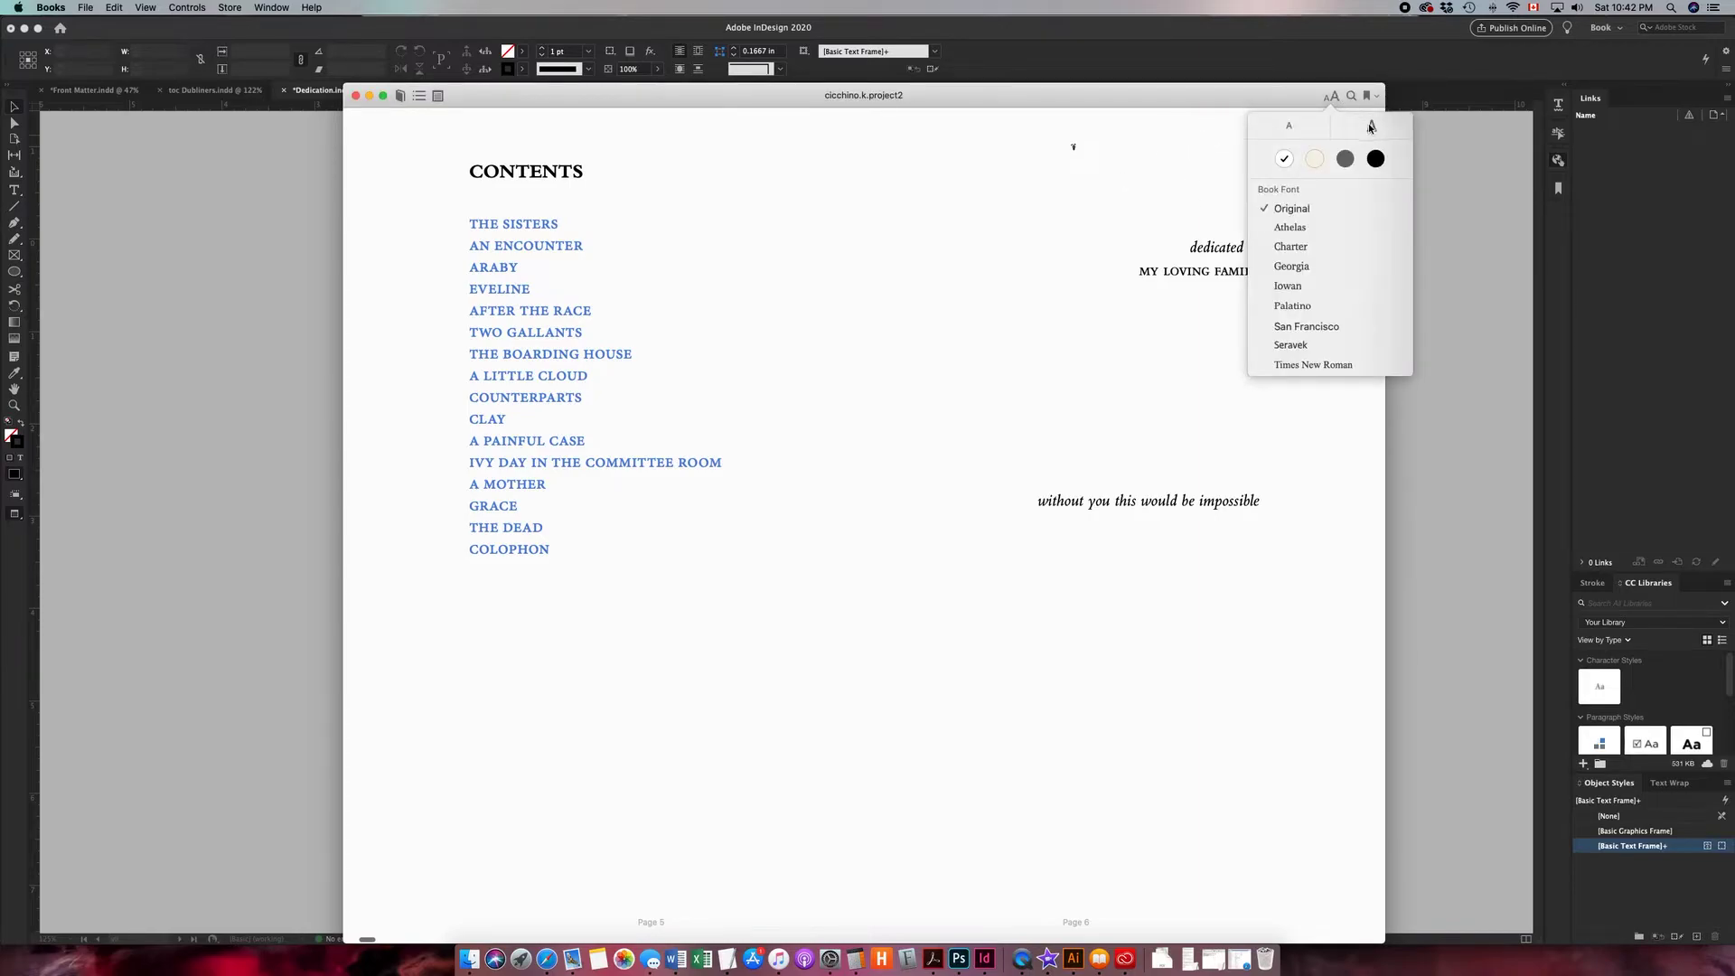
{"action": "left_click", "coordinate": [1371, 127]}
{"action": "left_click", "coordinate": [1371, 127]}
{"action": "left_click", "coordinate": [1370, 127]}
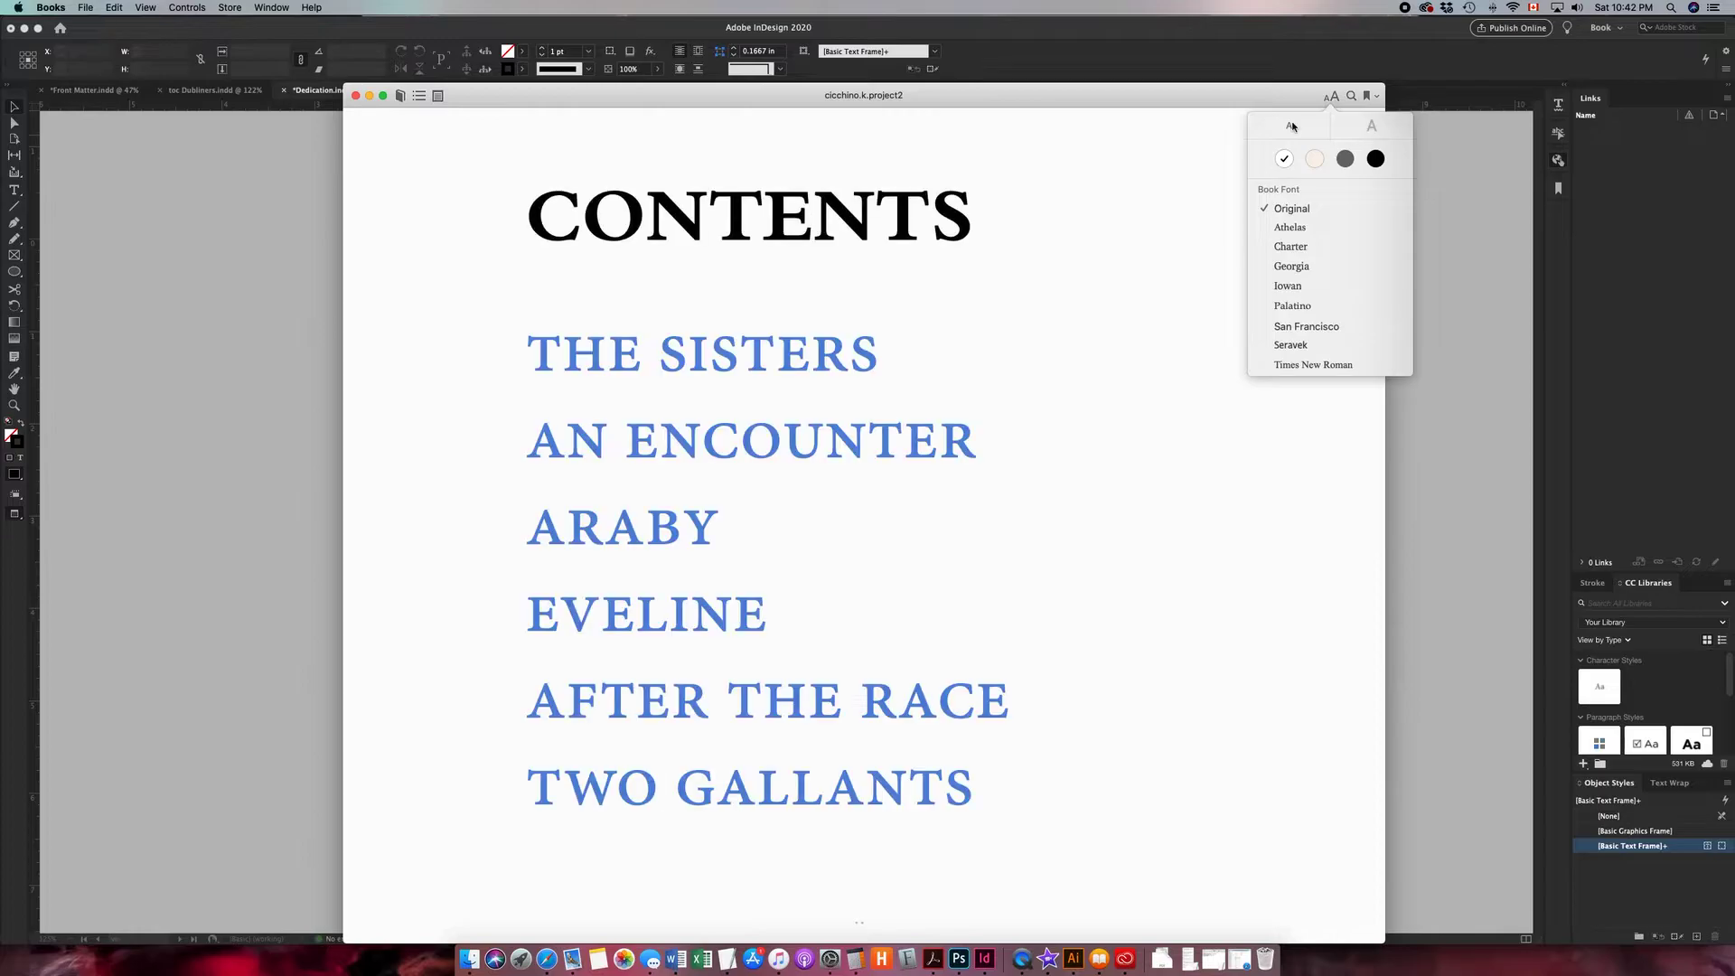
{"action": "left_click", "coordinate": [1034, 249]}
{"action": "key", "text": "Right"}
{"action": "key", "text": "Right"}
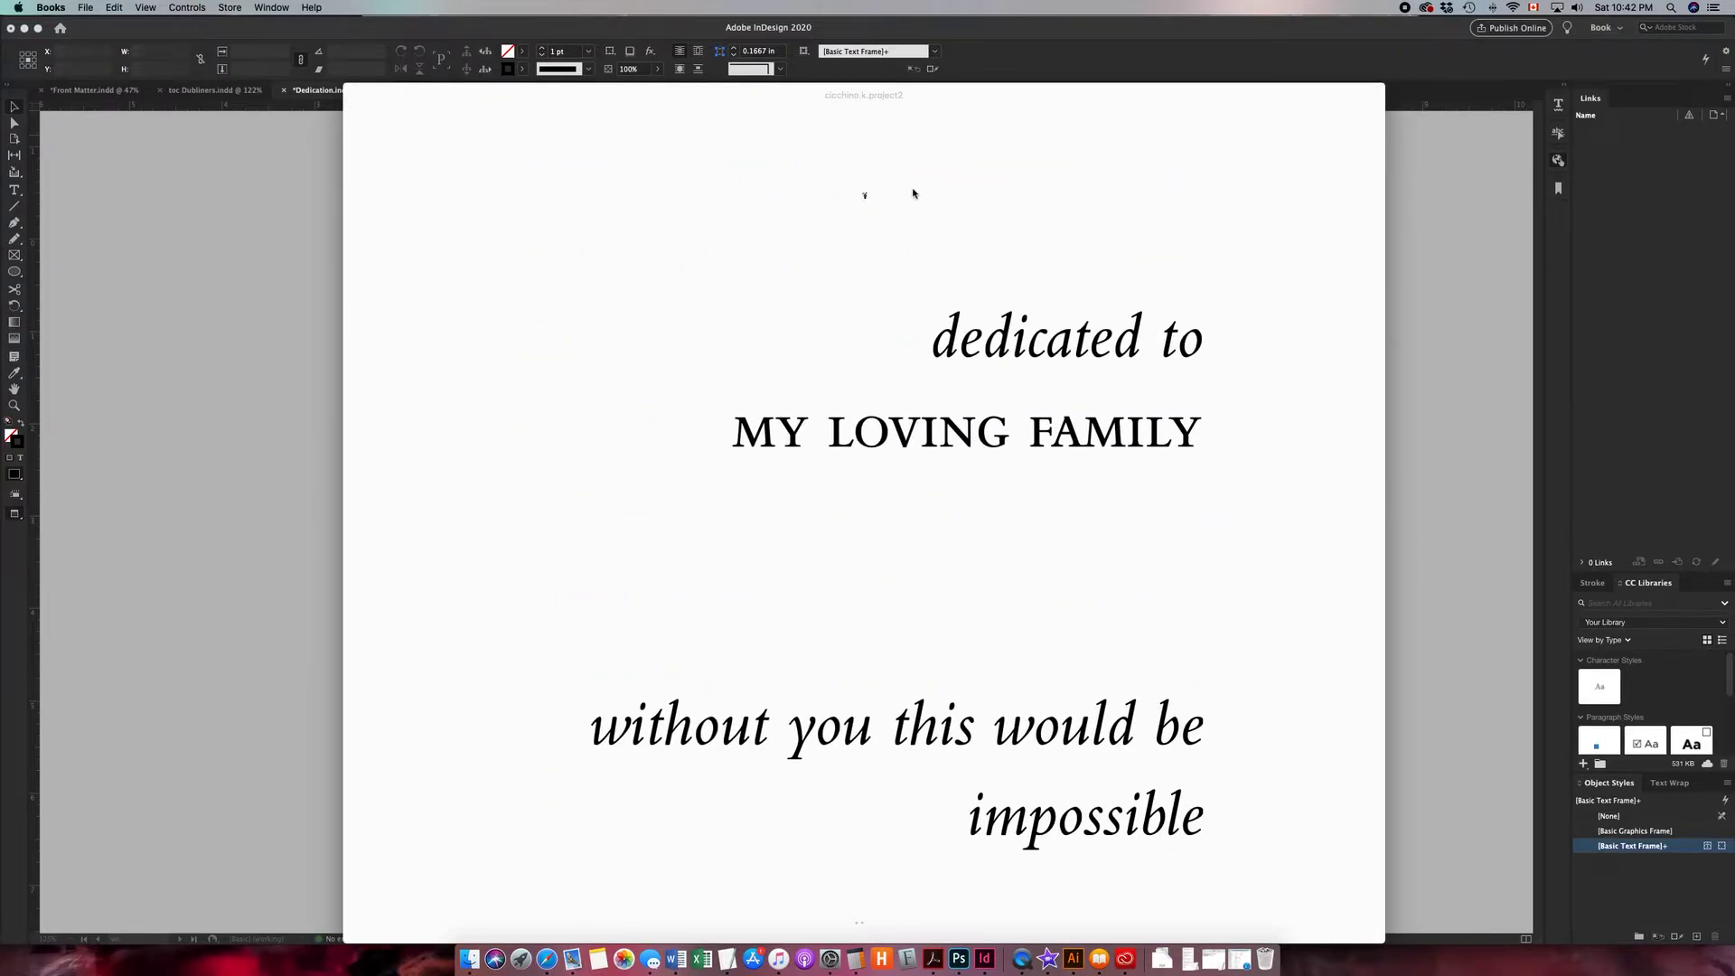
- Back in the Dedication document, open the anchored ornament's Object Export Options and set Preserve Appearance From Layout to Rasterize Content
{"action": "left_click", "coordinate": [235, 268]}
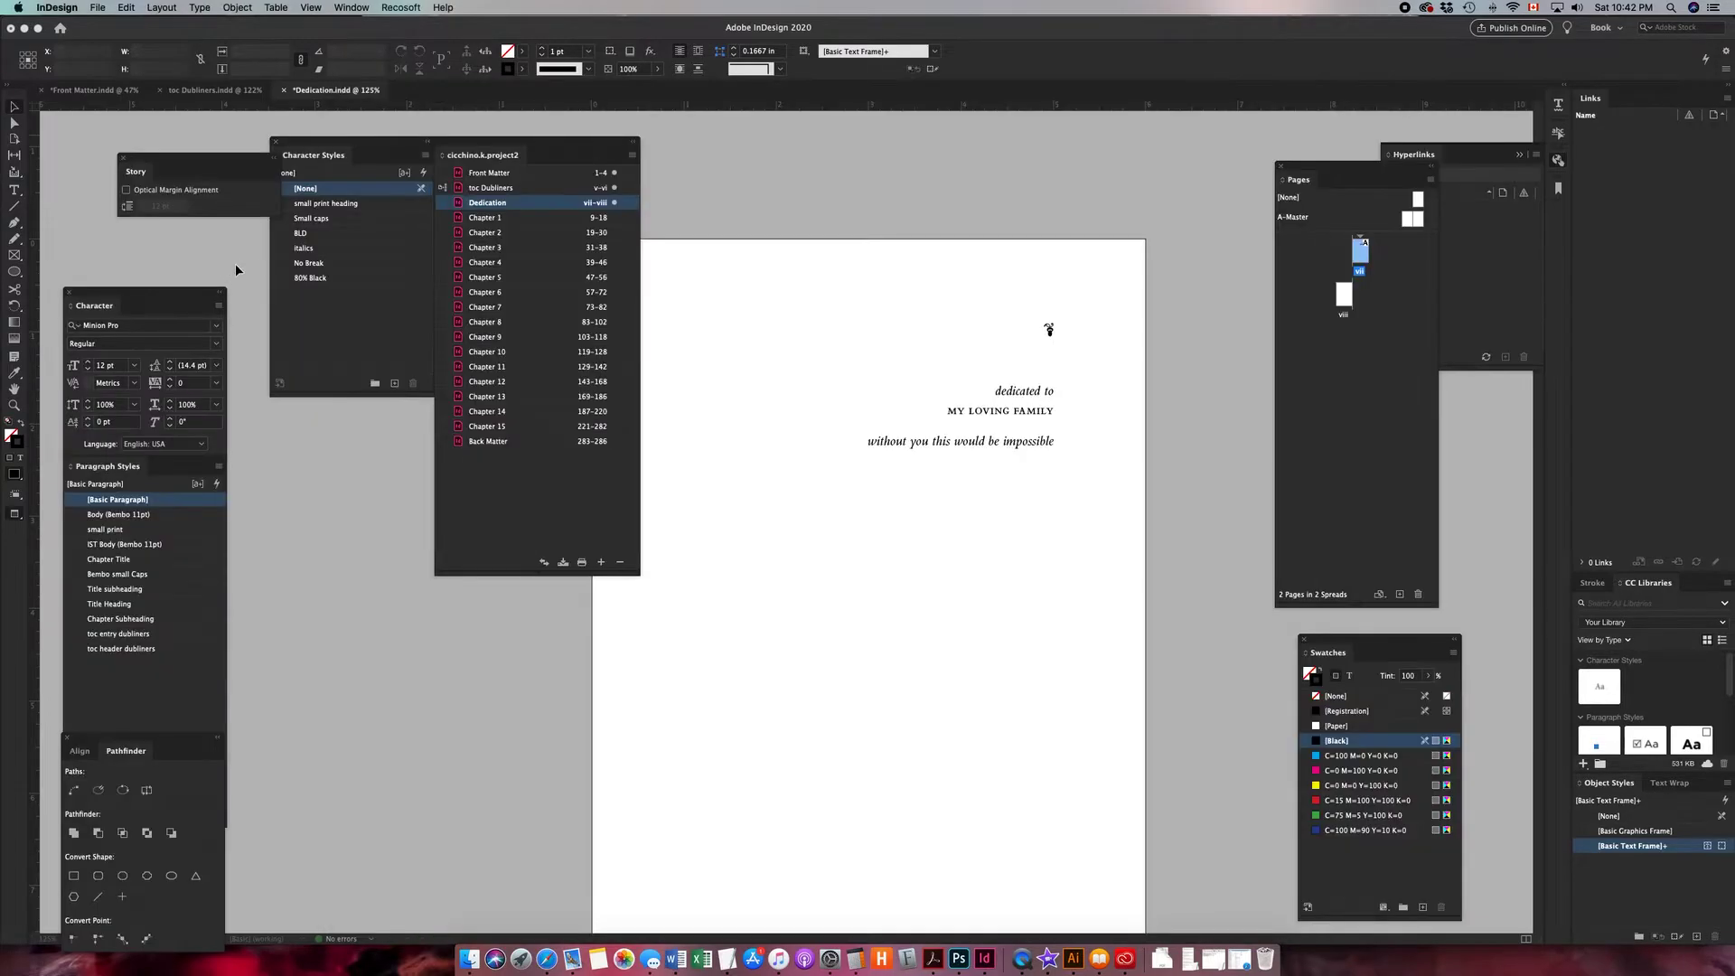
{"action": "left_click", "coordinate": [1049, 332]}
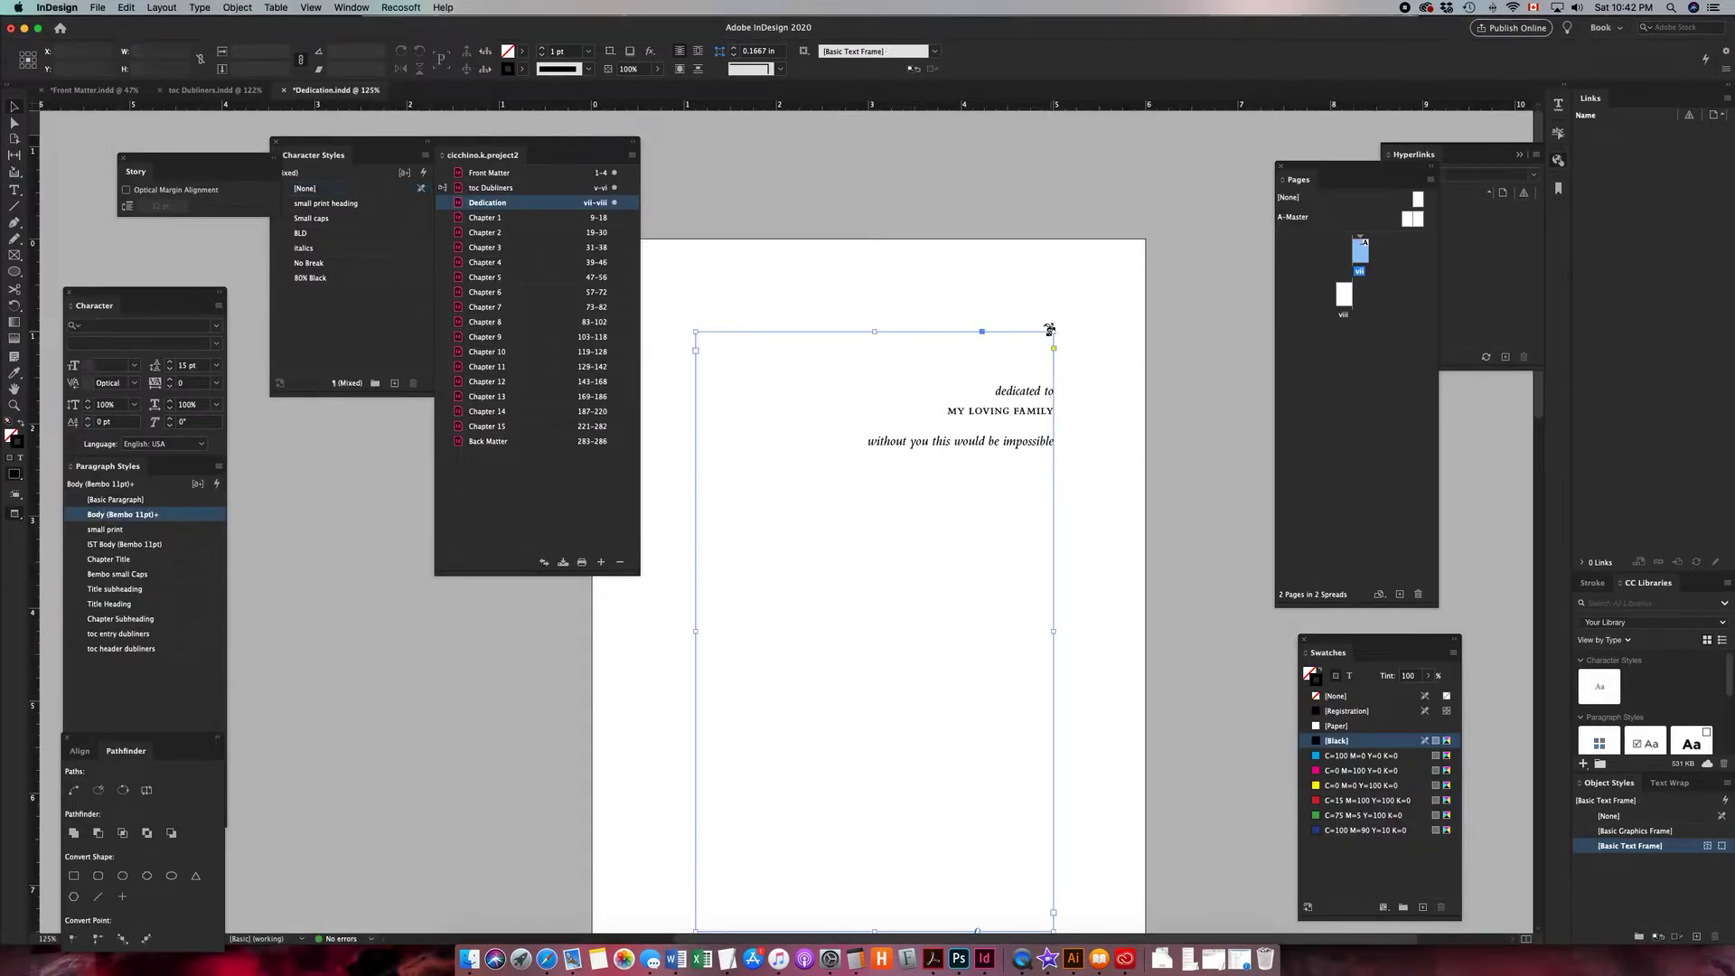
{"action": "left_click", "coordinate": [1047, 327]}
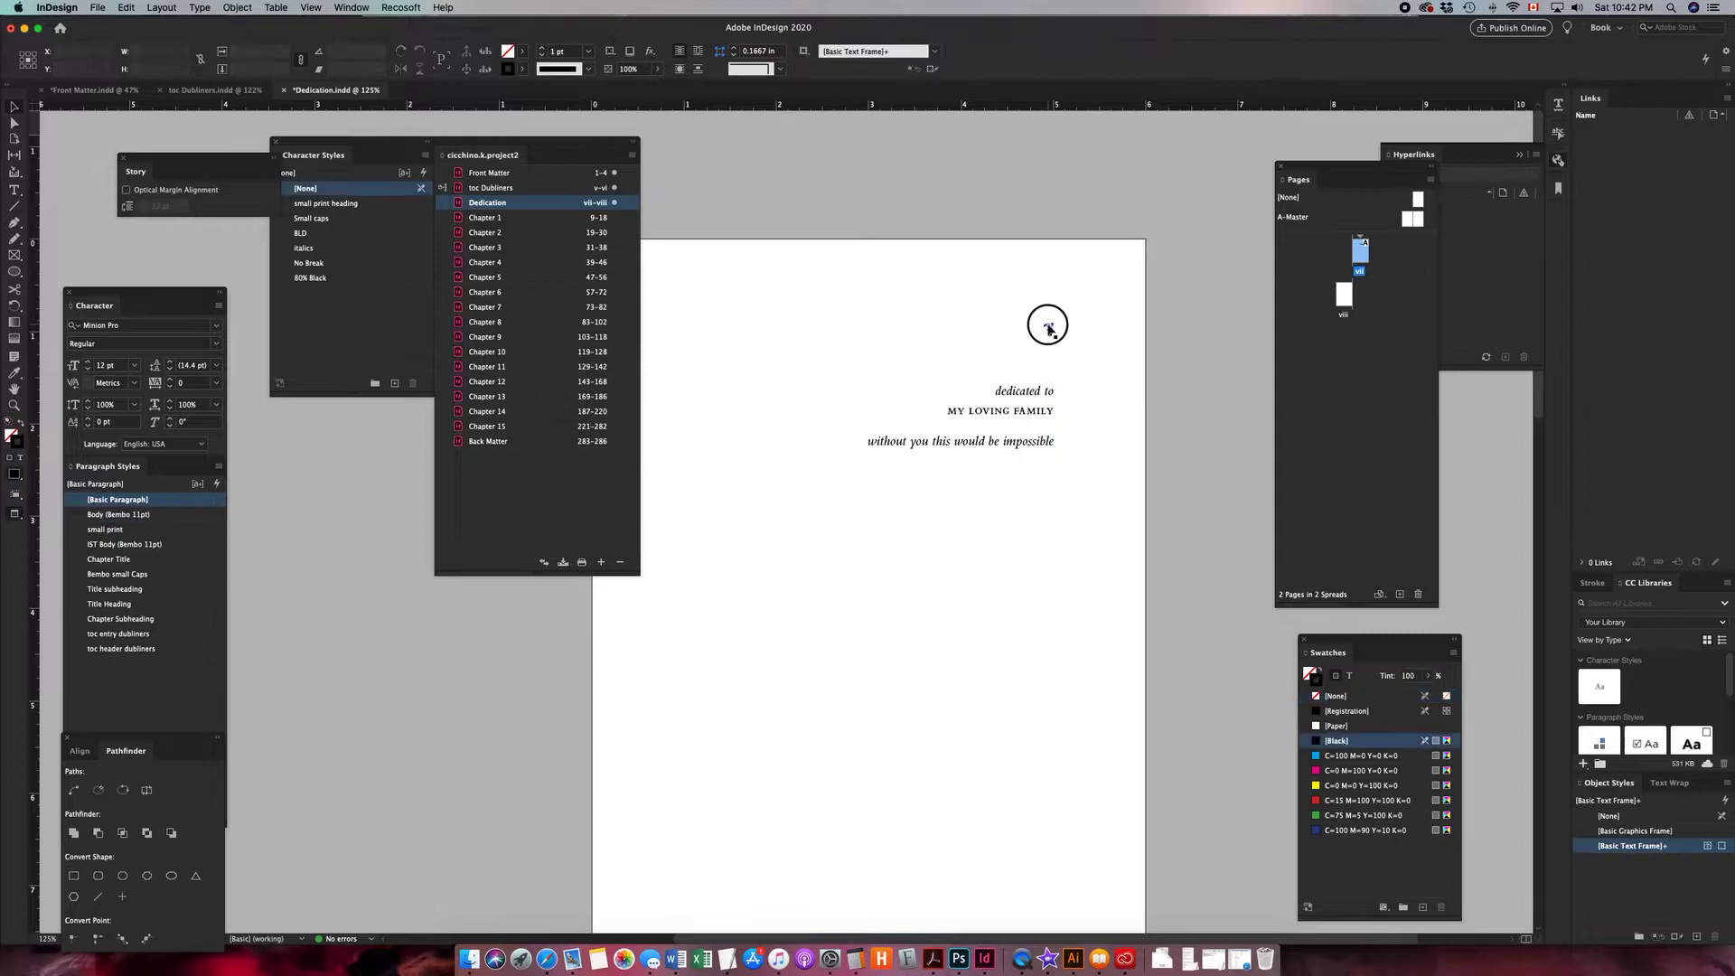
{"action": "right_click", "coordinate": [1047, 329]}
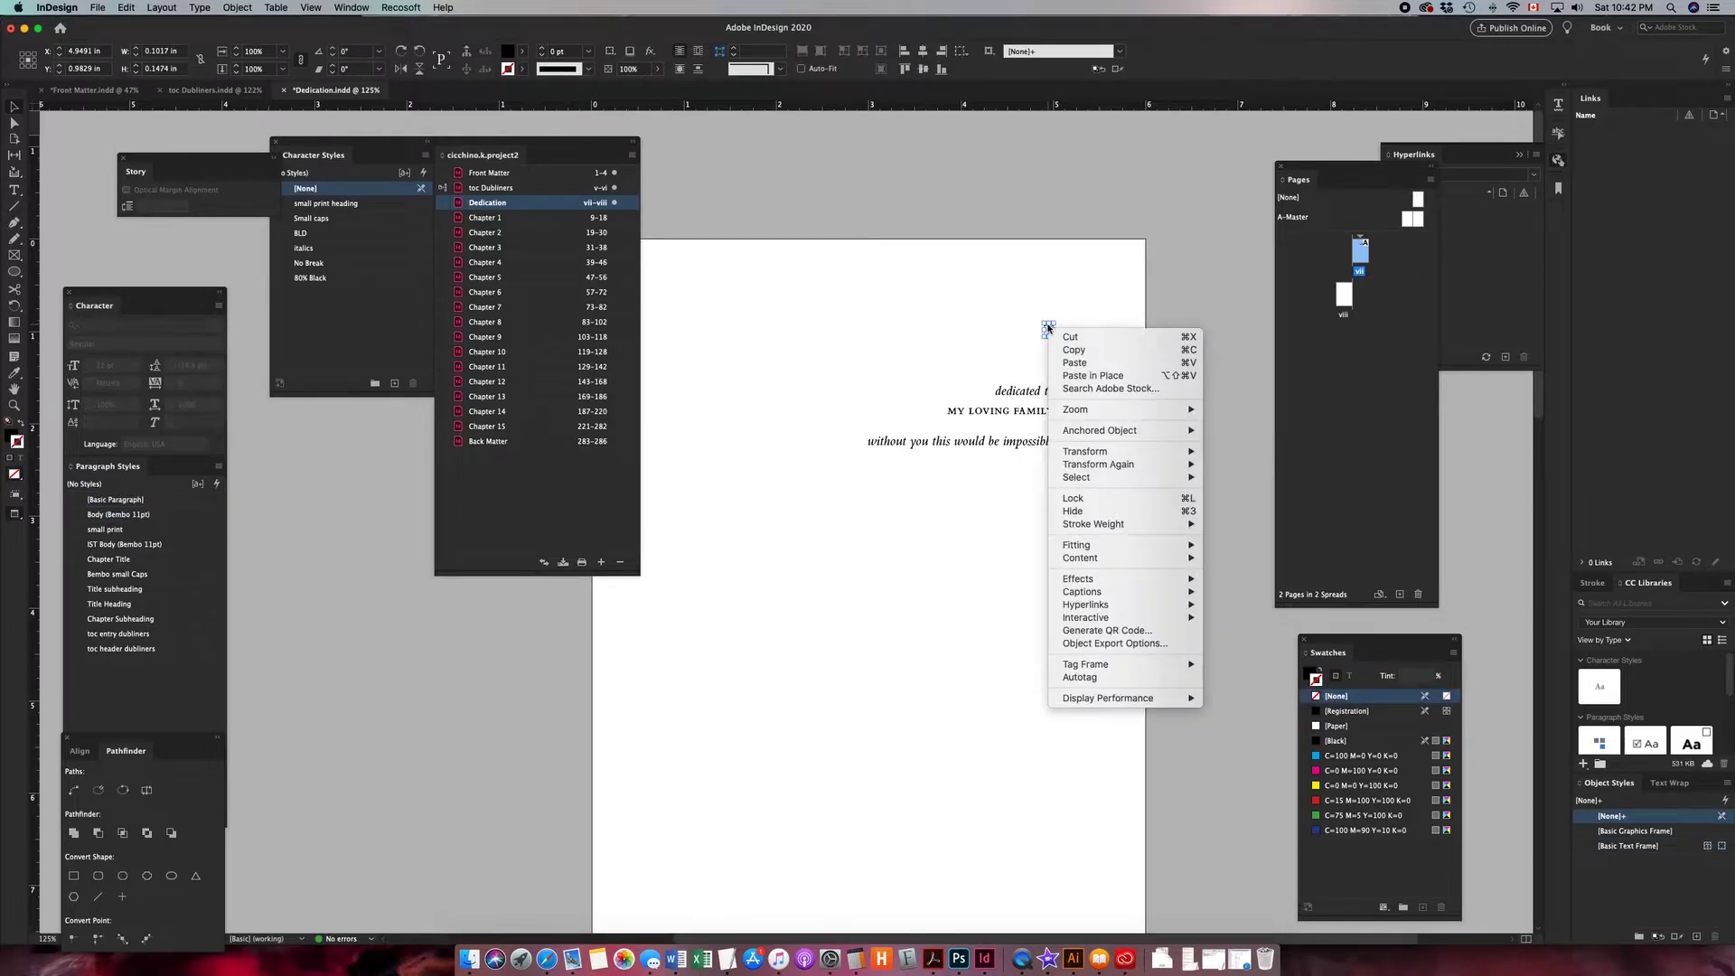
{"action": "left_click", "coordinate": [1101, 644]}
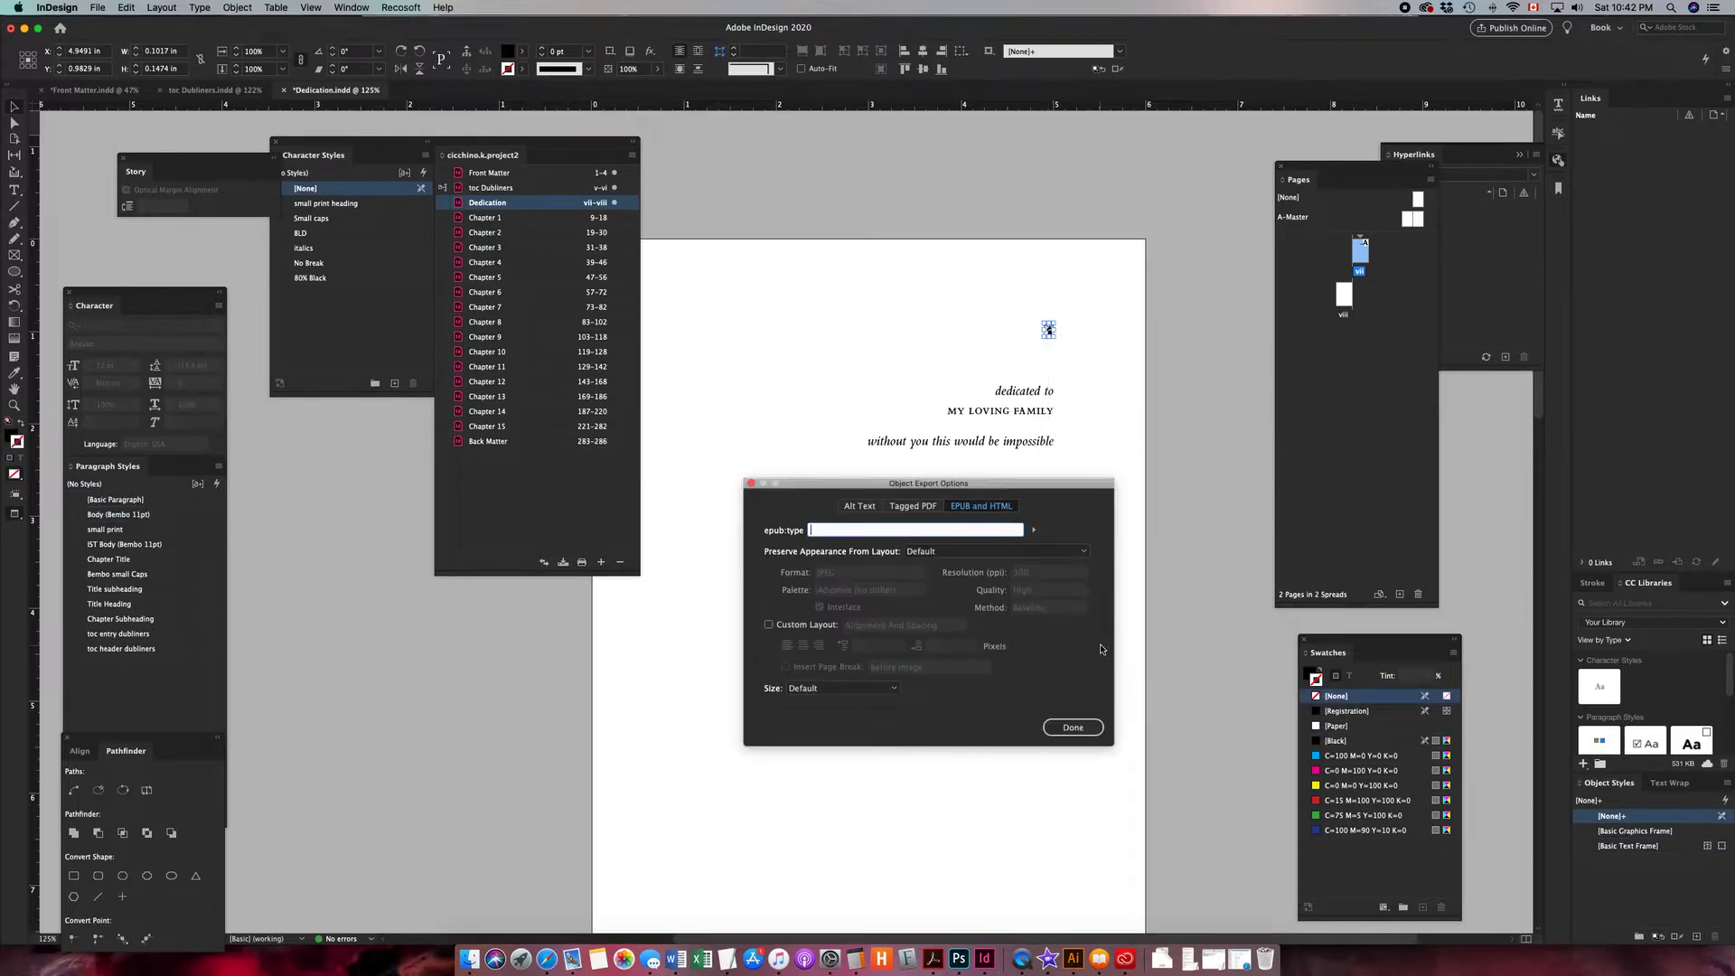
{"action": "left_click", "coordinate": [947, 553]}
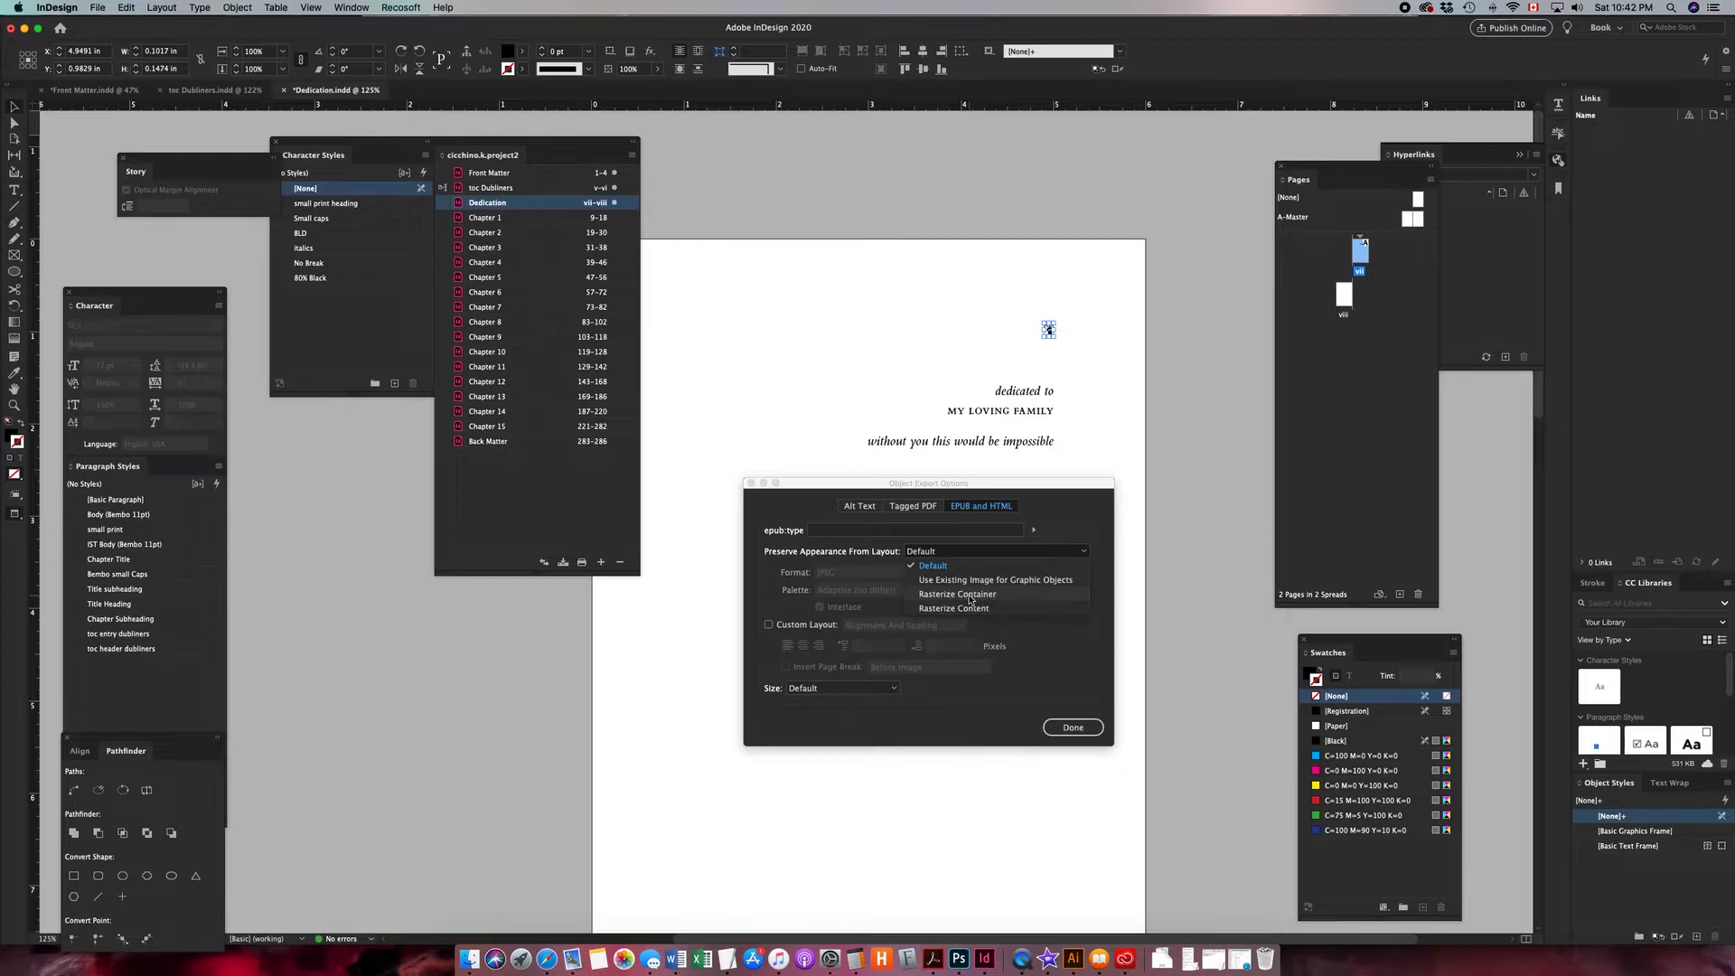
{"action": "left_click", "coordinate": [968, 609]}
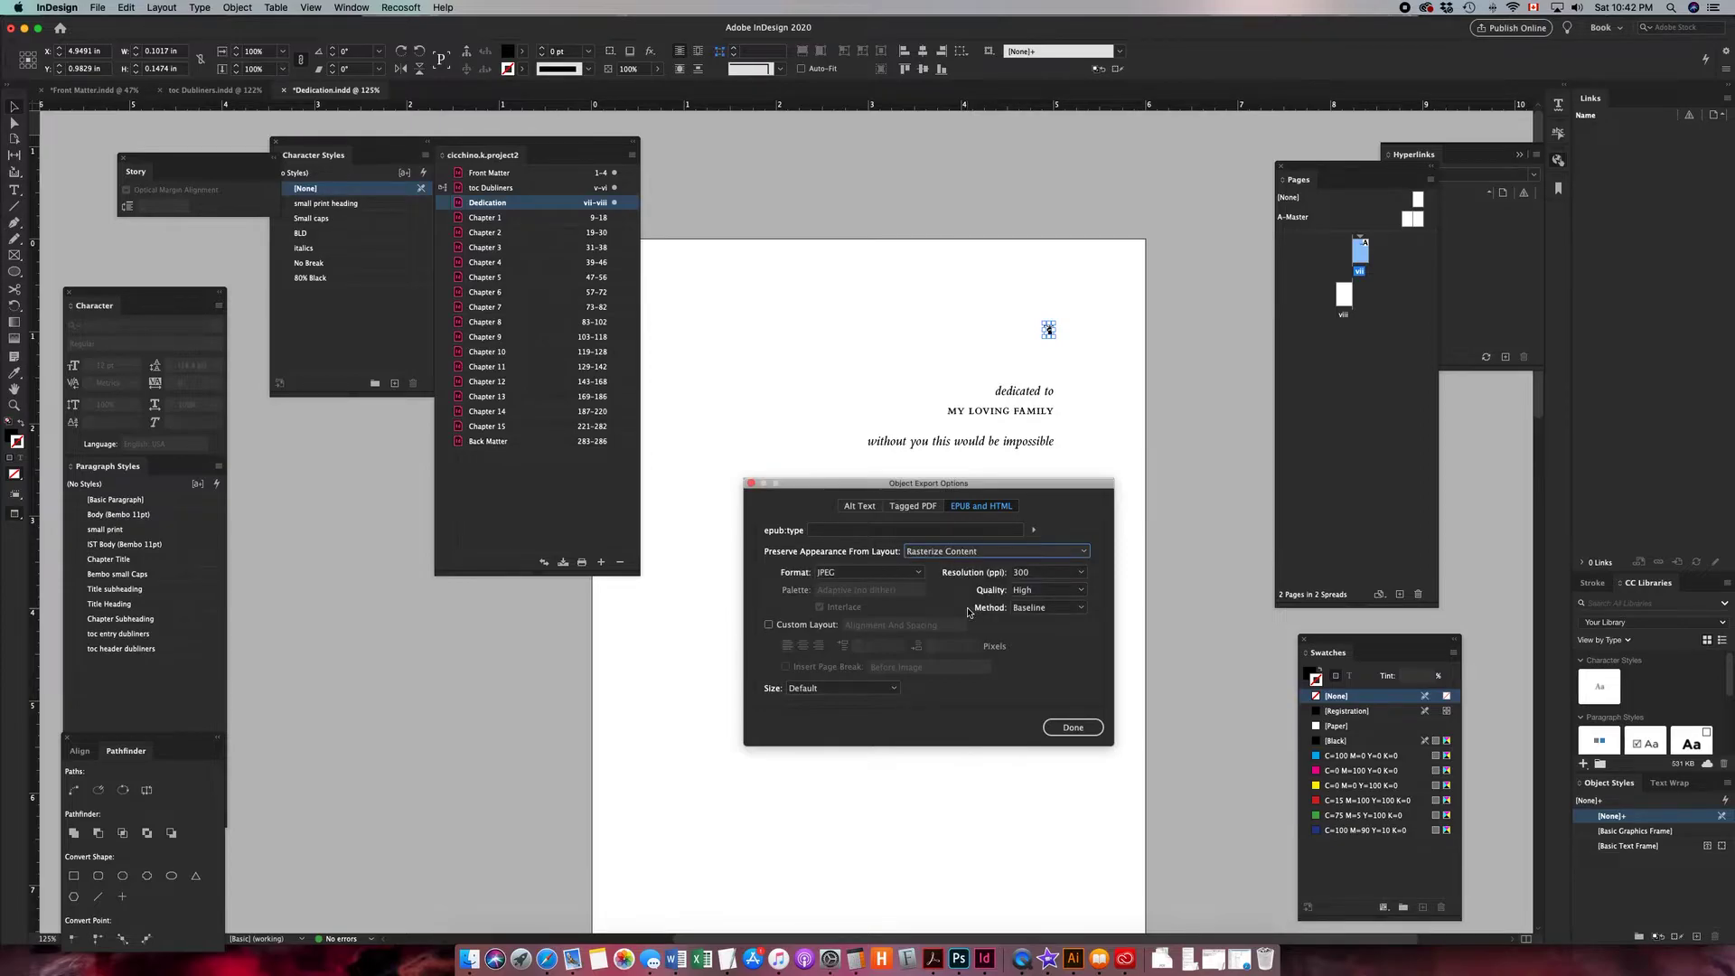
- Set the ornament's raster format to PNG and enable Custom Layout with Alignment And Spacing aligned right
{"action": "left_click", "coordinate": [916, 573]}
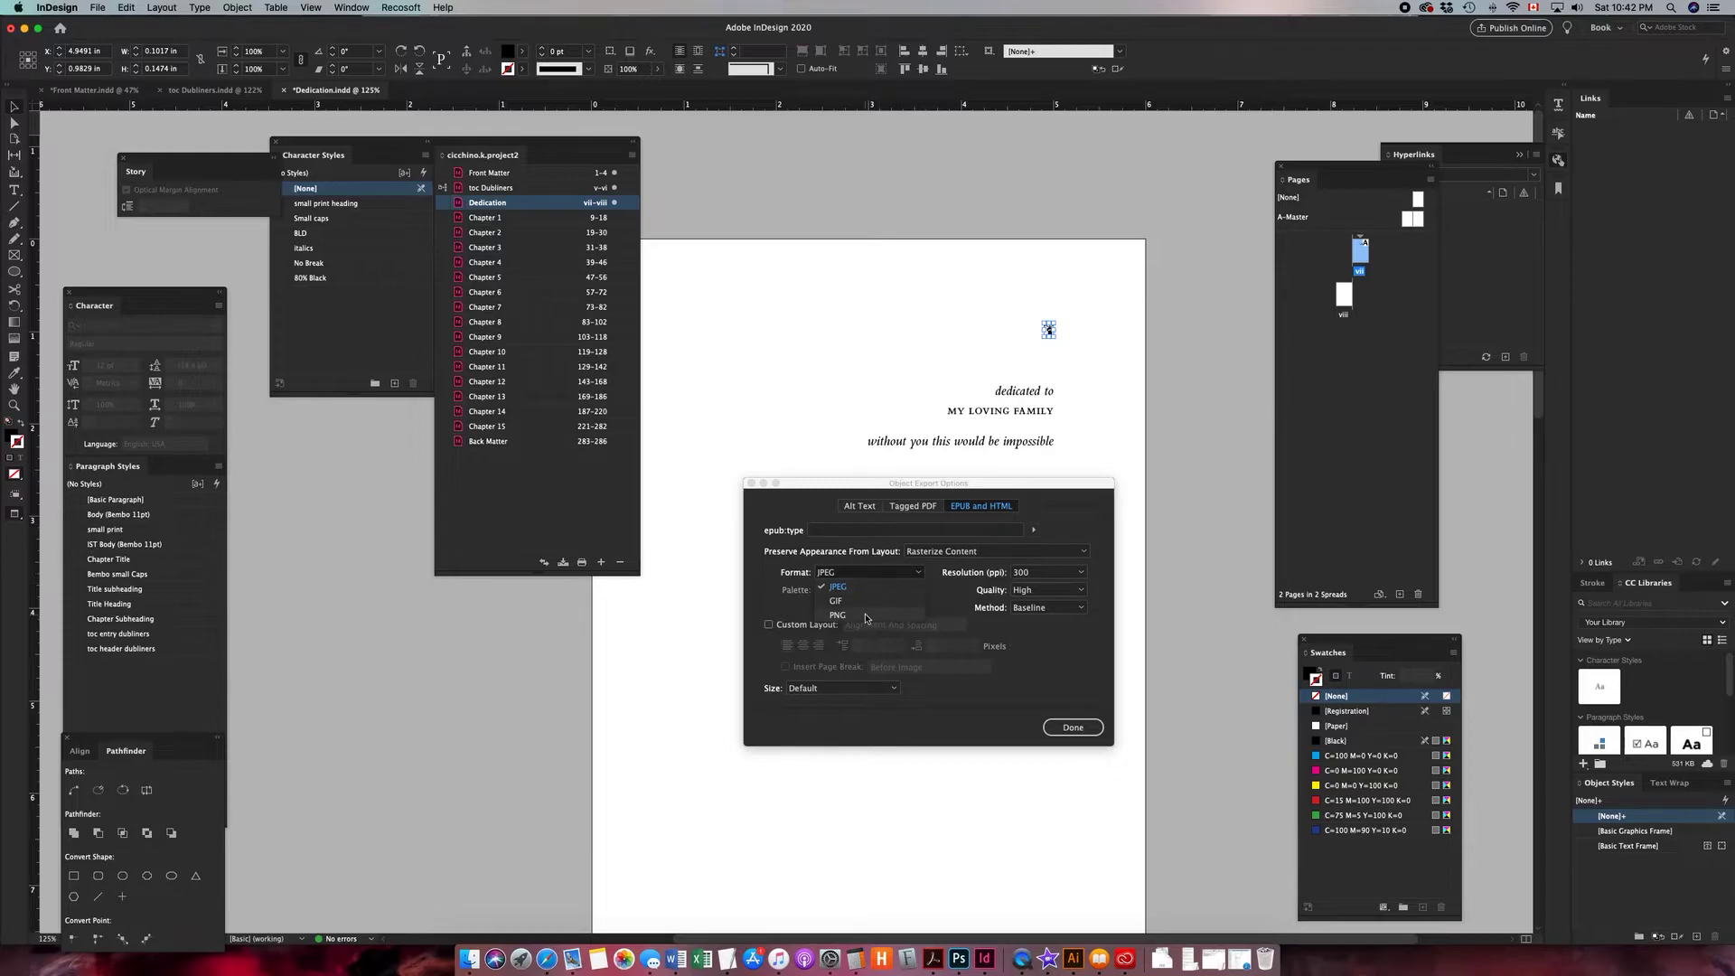
{"action": "left_click", "coordinate": [865, 615]}
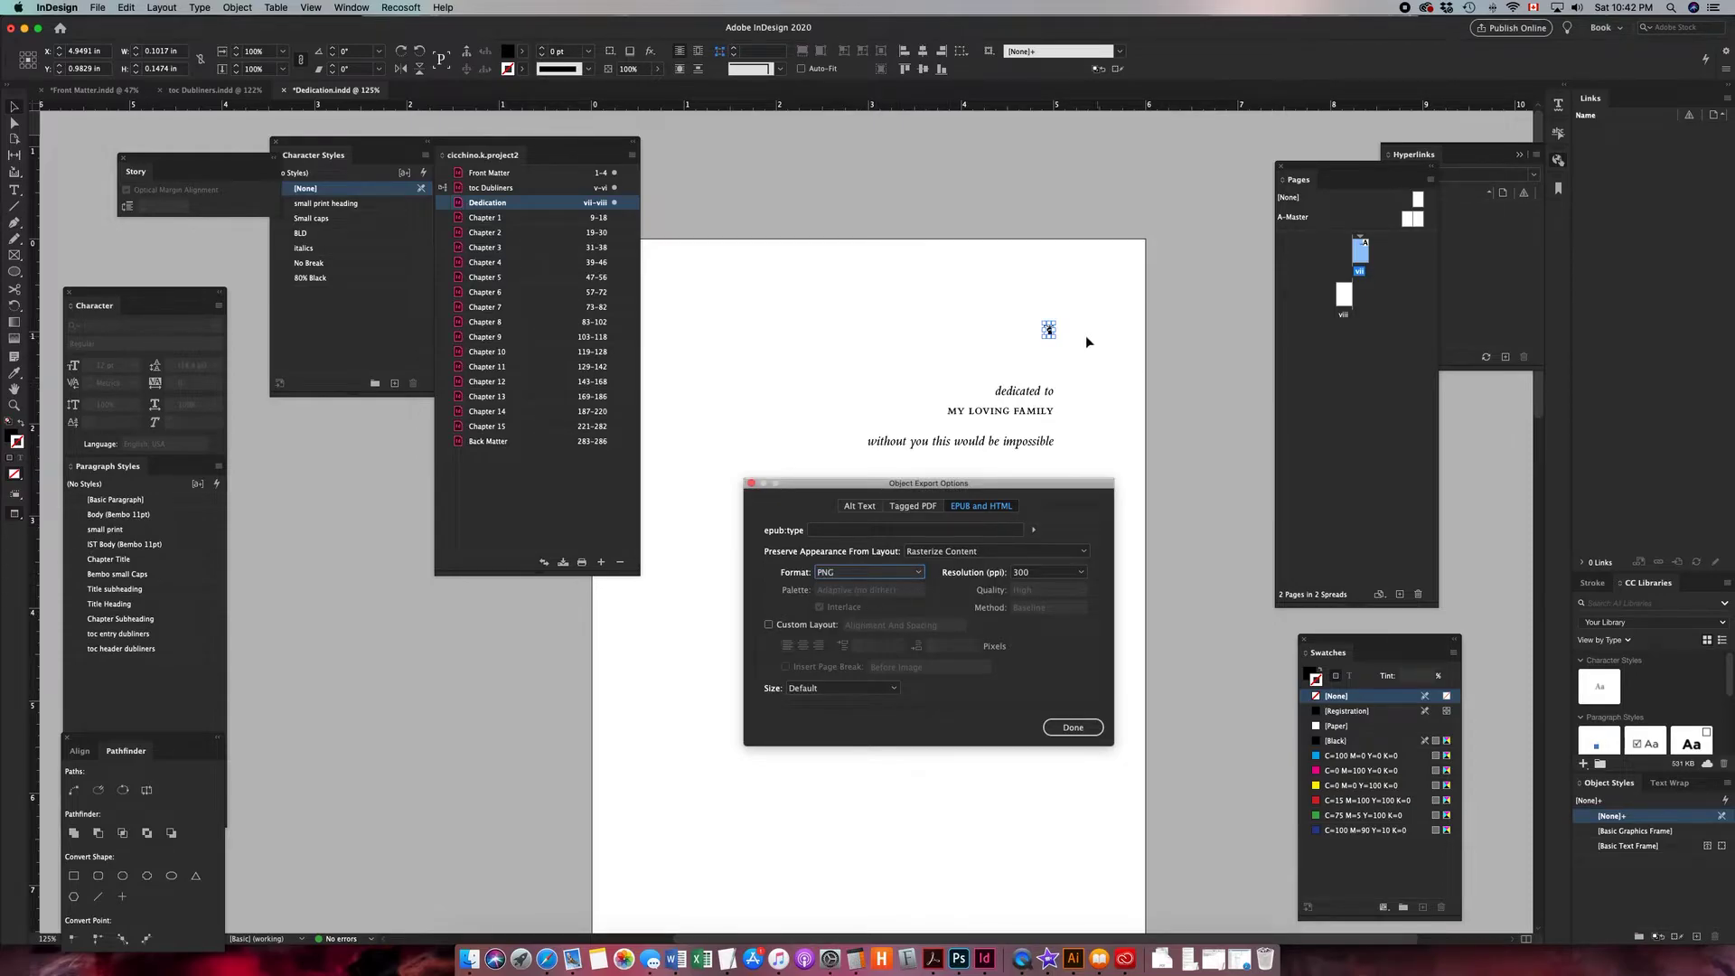
{"action": "left_click", "coordinate": [769, 626]}
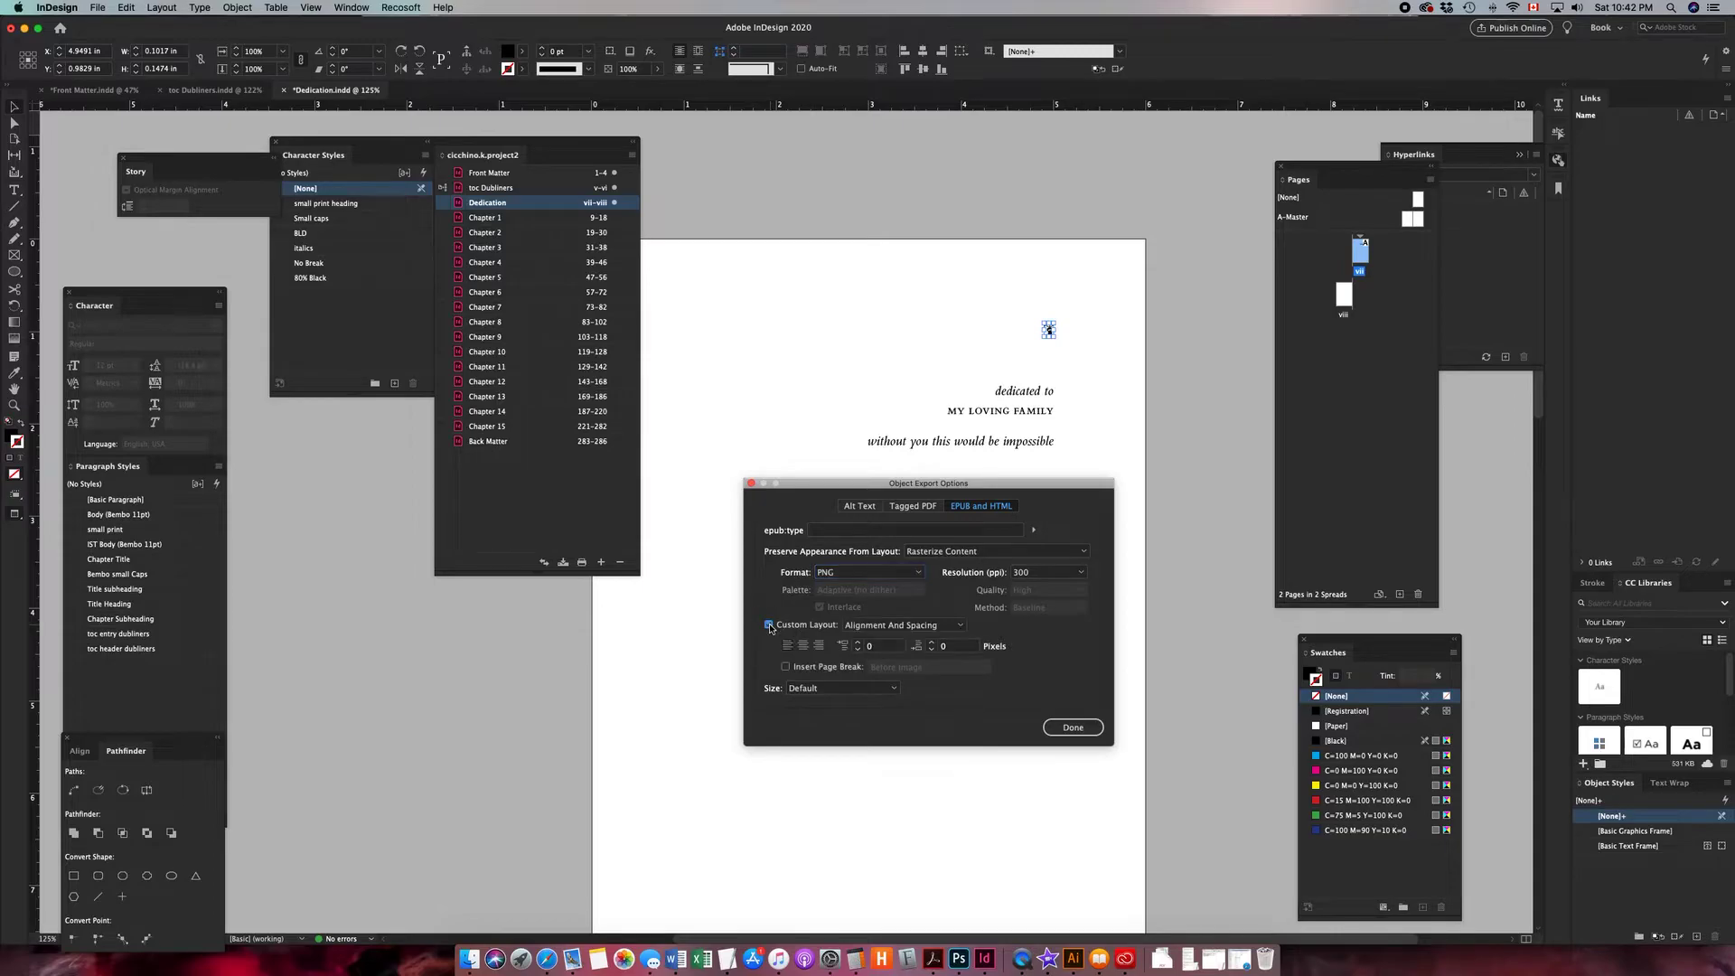
{"action": "left_click", "coordinate": [822, 647]}
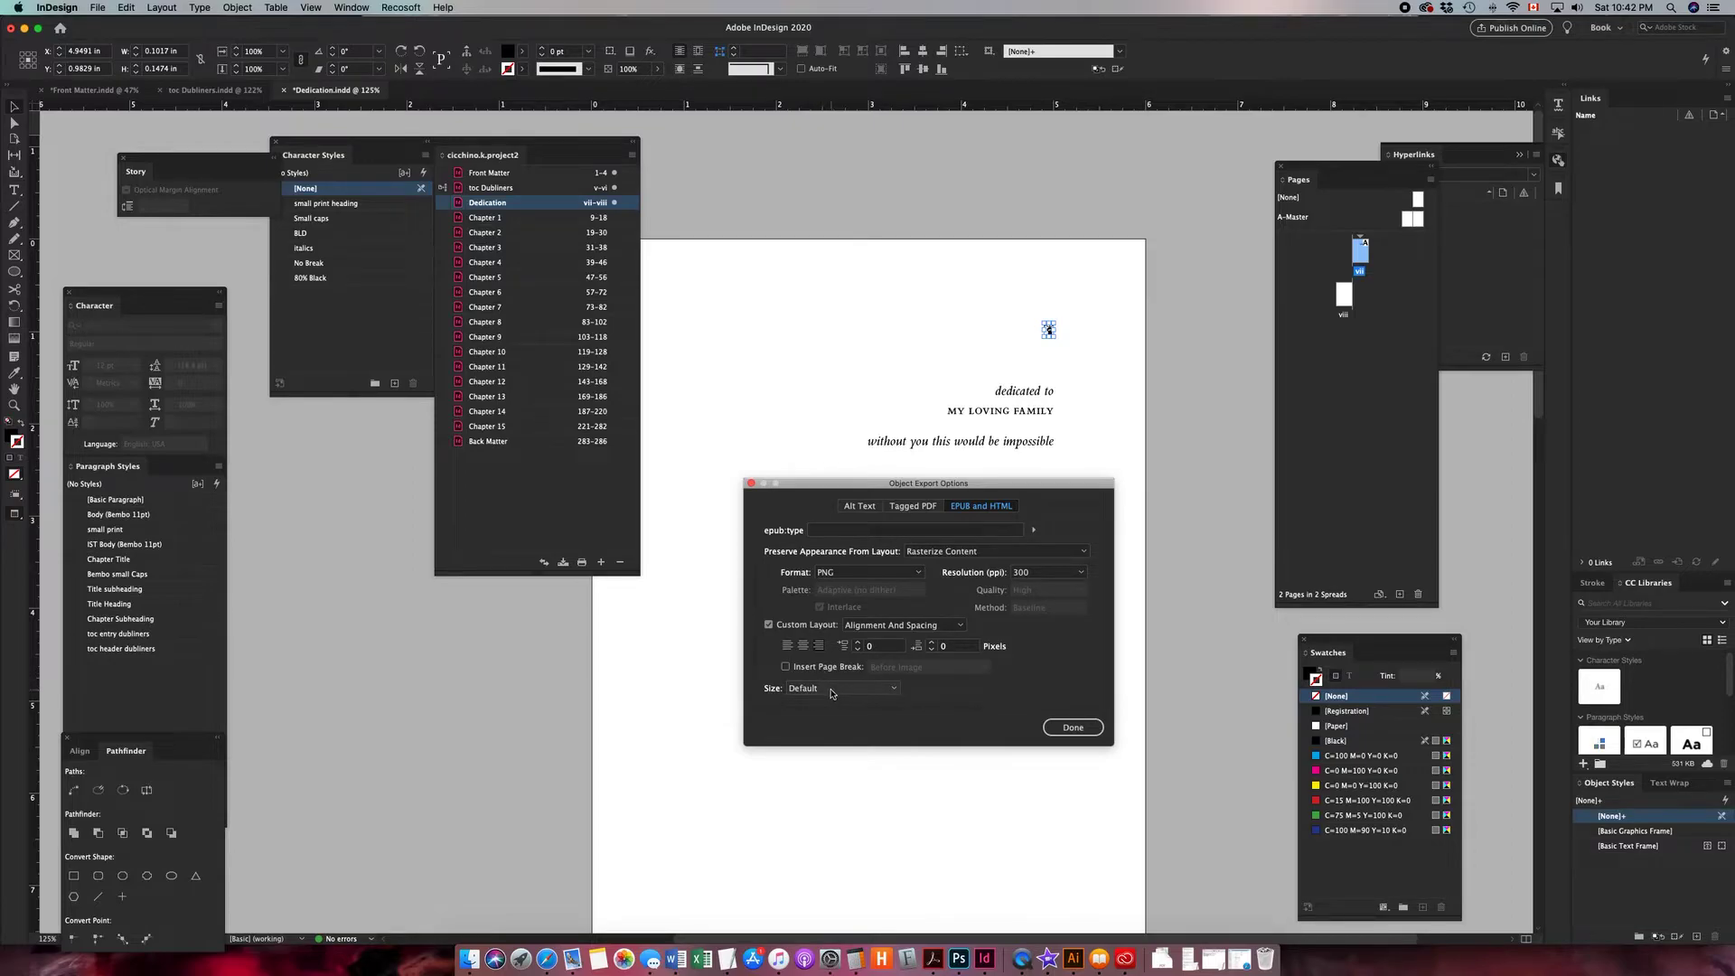
- Set the ornament's export size to Relative to Text Size and close the Object Export Options
{"action": "left_click", "coordinate": [829, 690]}
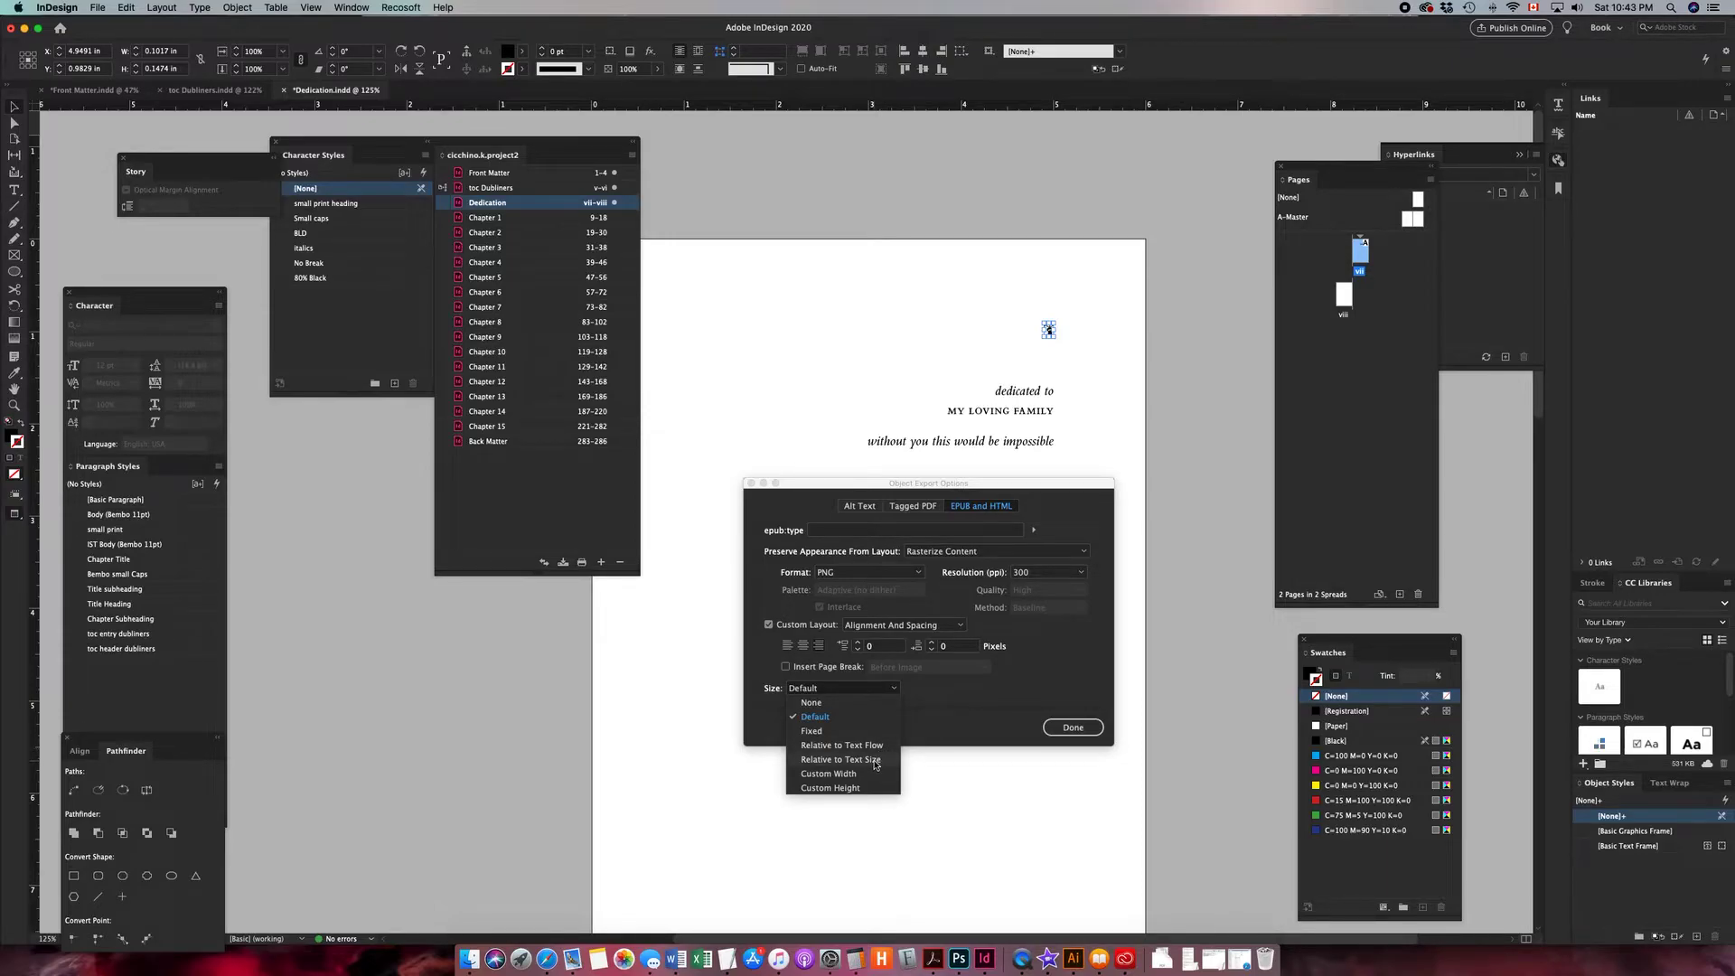
{"action": "left_click", "coordinate": [874, 762]}
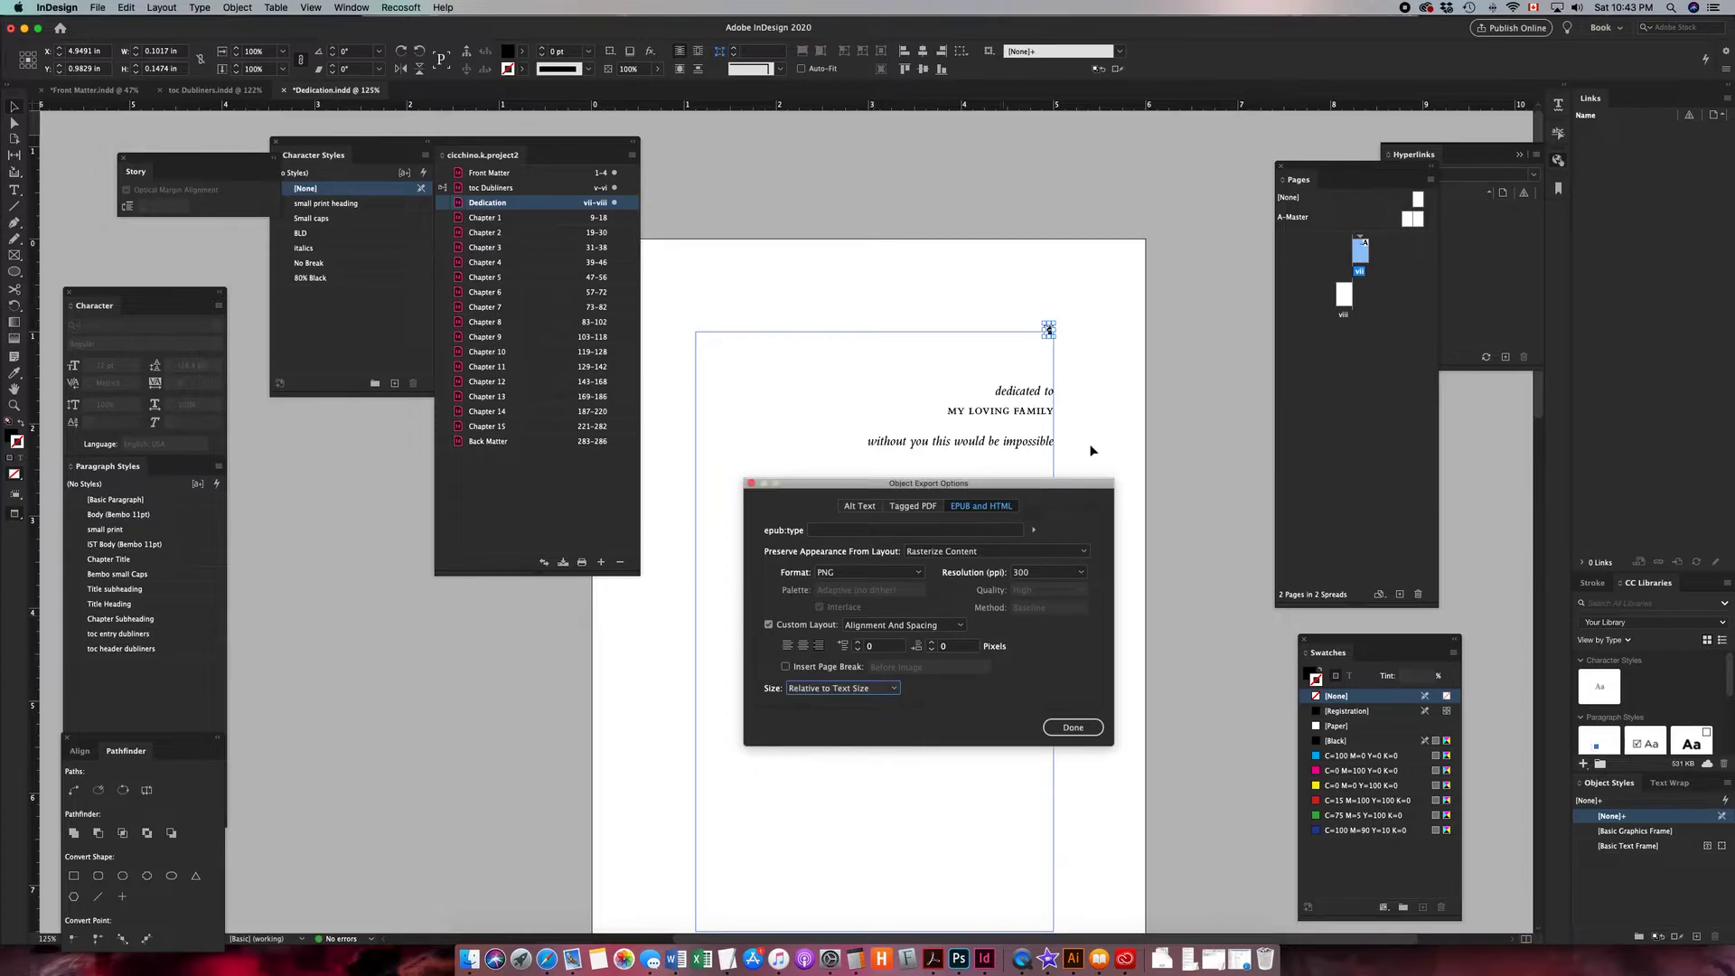
{"action": "left_click", "coordinate": [1074, 729]}
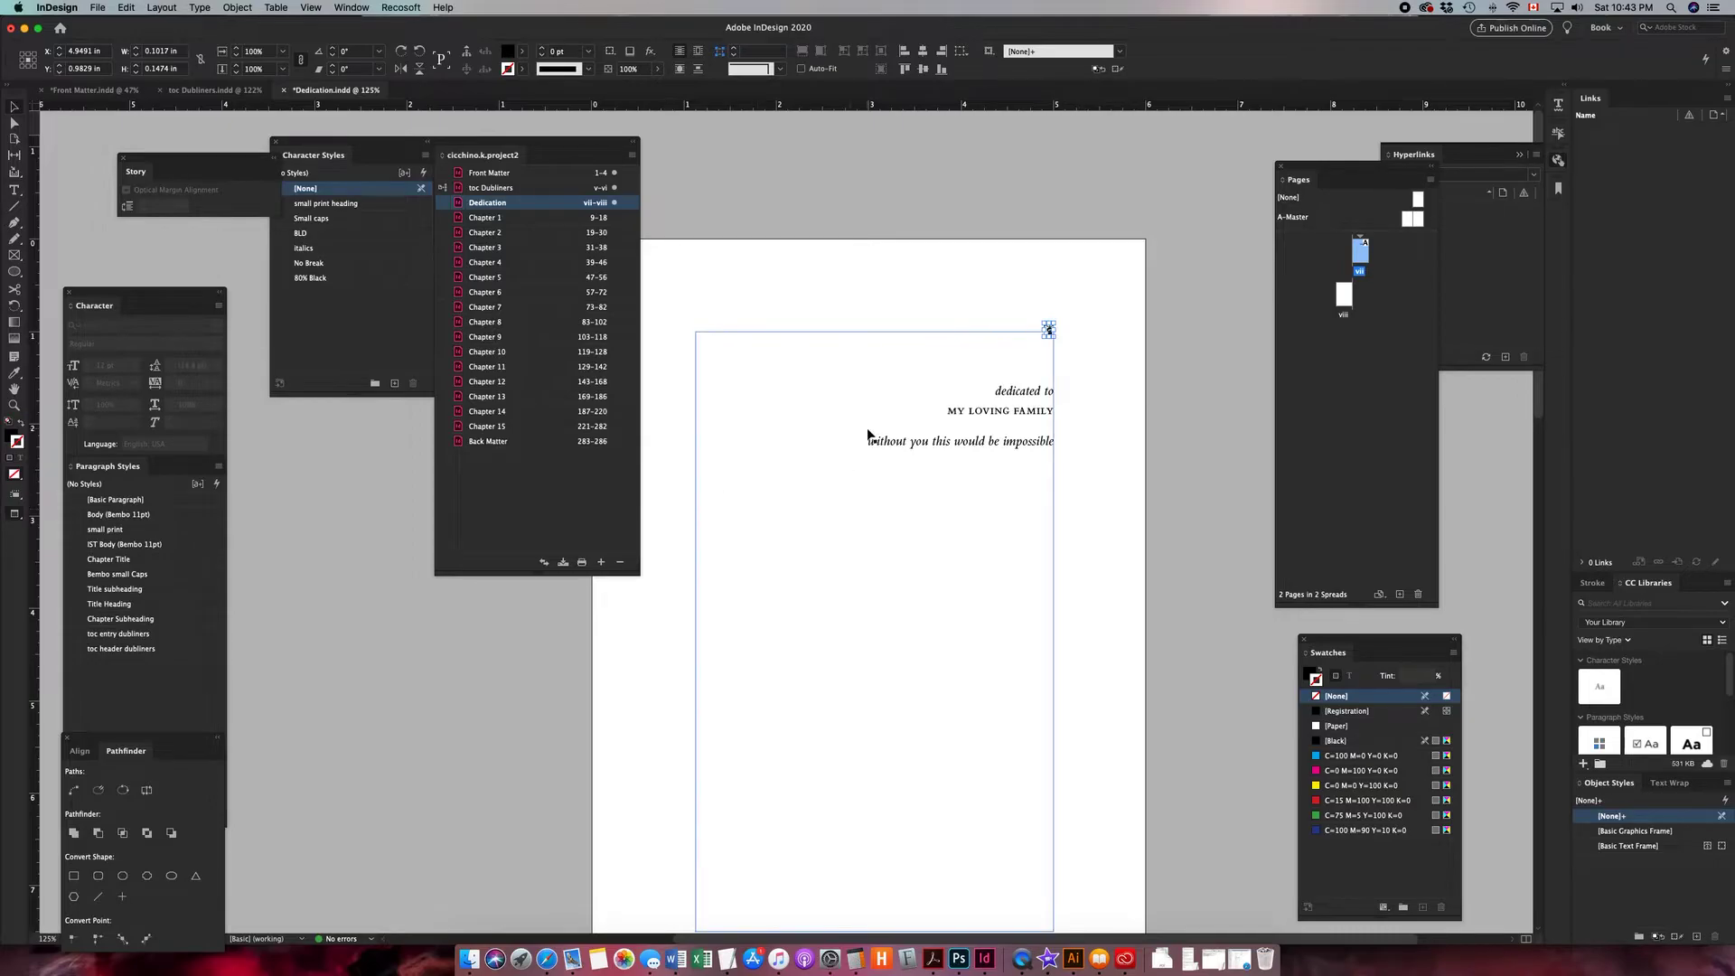
- Re-export the book to EPUB (Reflowable), replacing the existing file, with default export options
{"action": "left_click", "coordinate": [632, 155]}
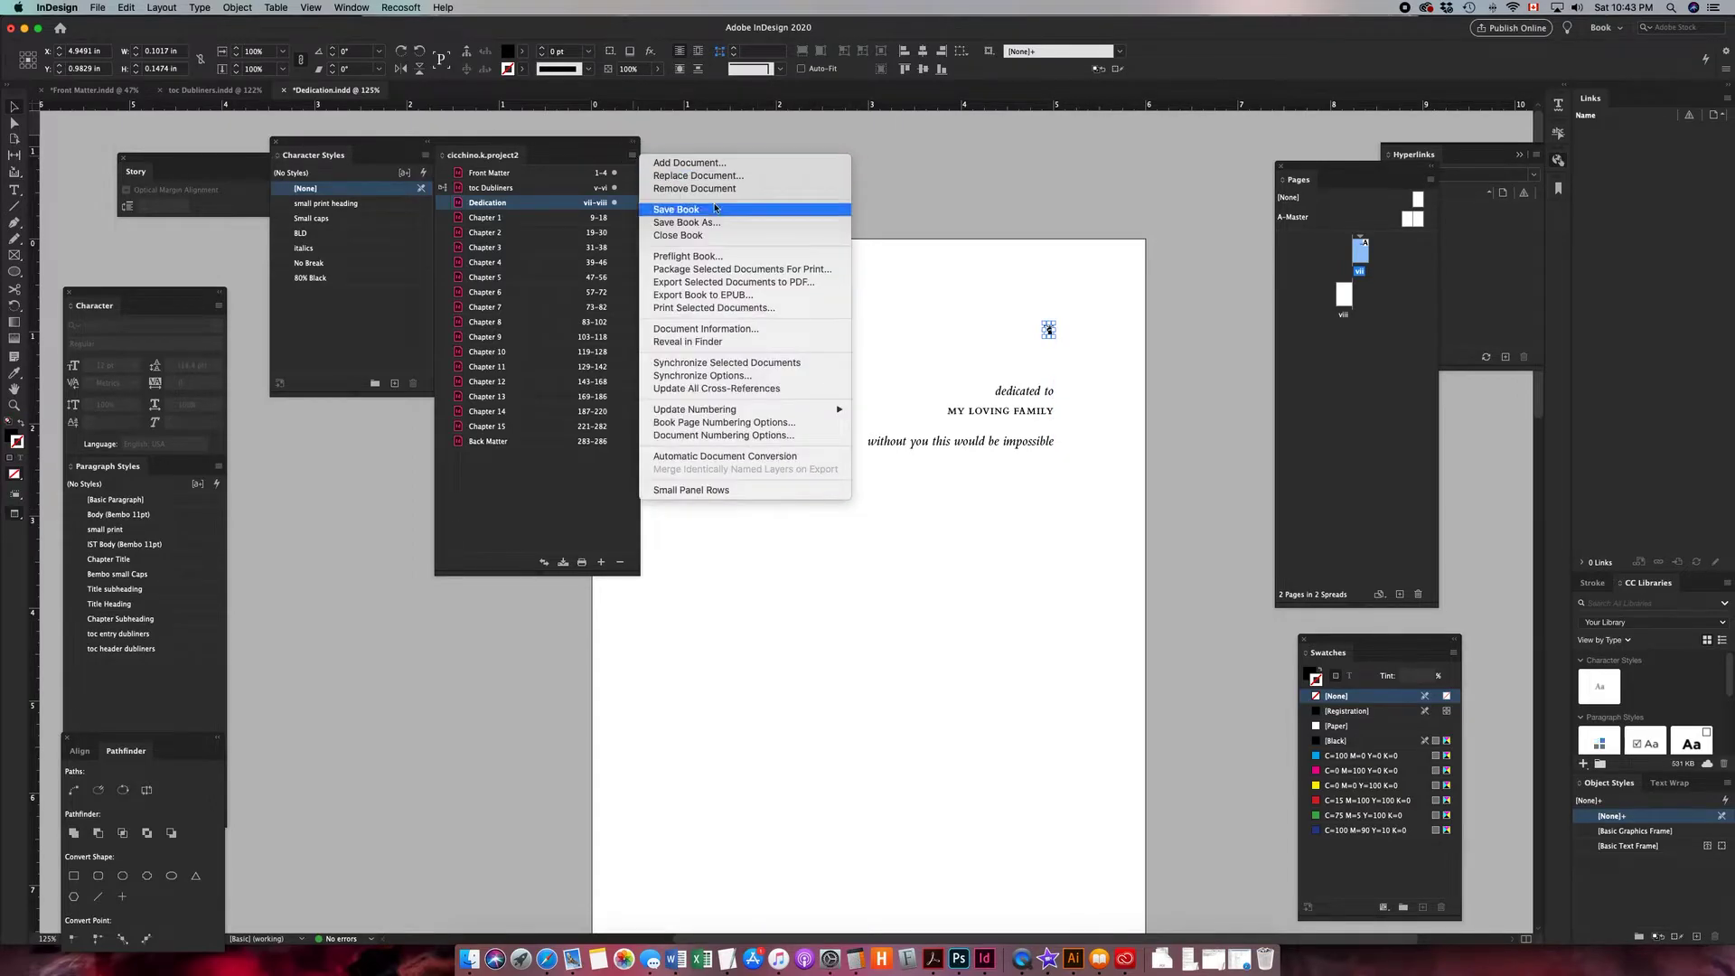
{"action": "left_click", "coordinate": [708, 298]}
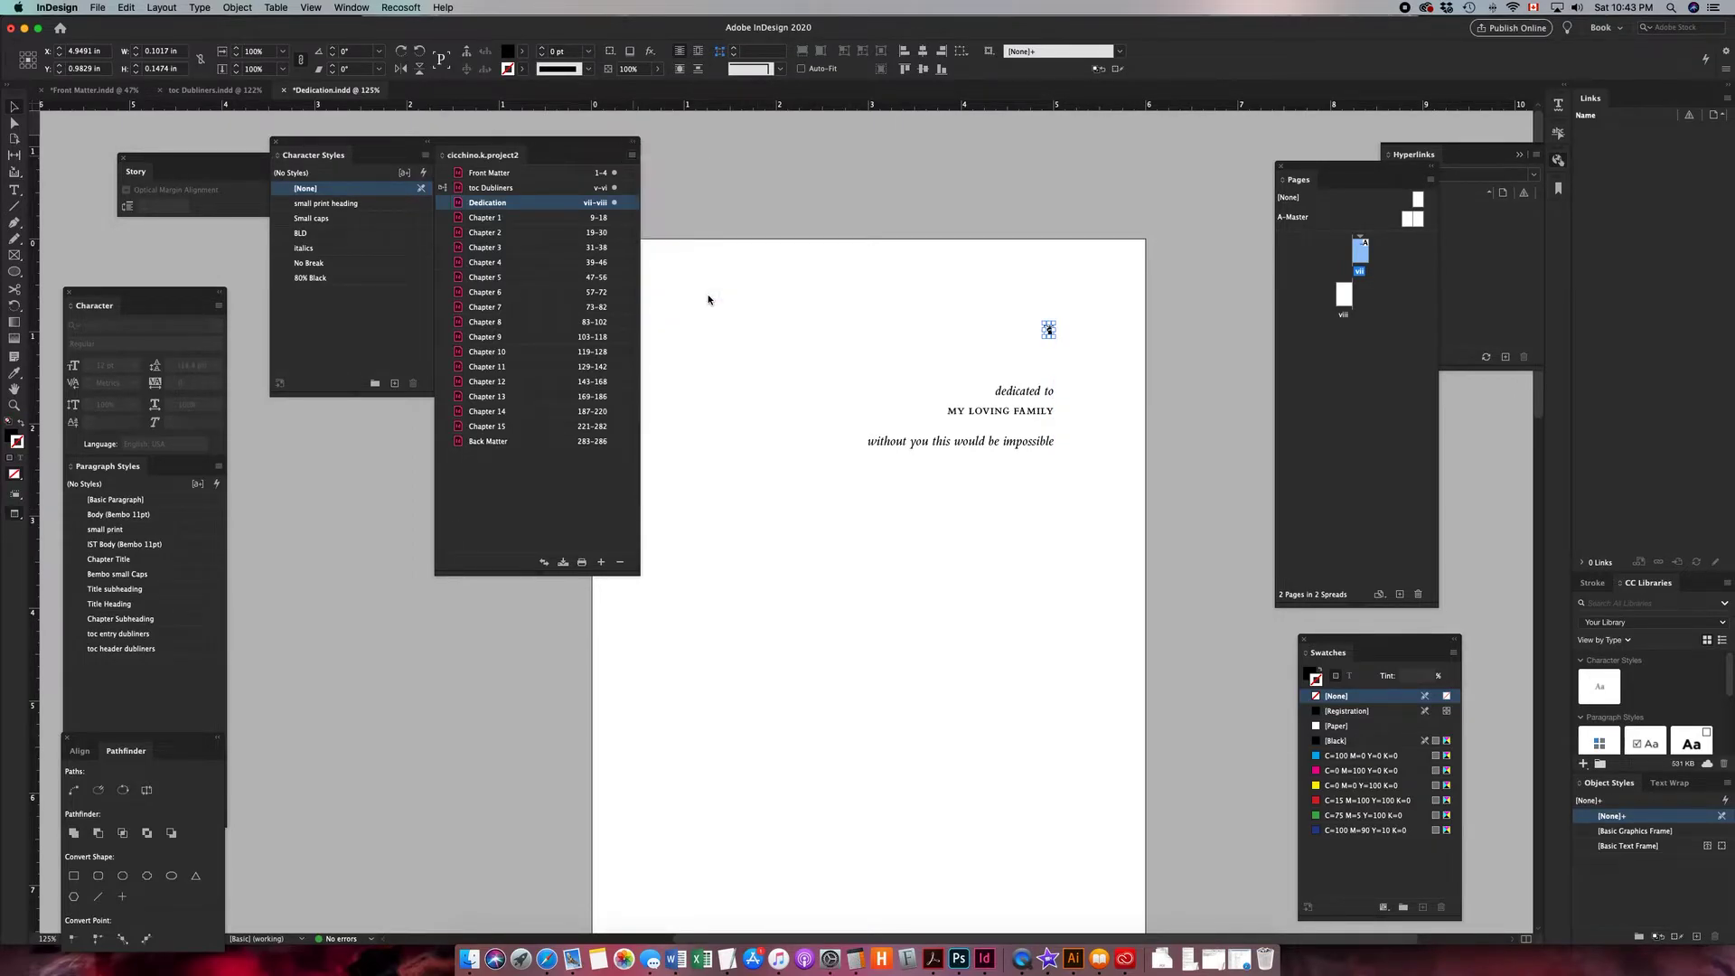
{"action": "left_click", "coordinate": [895, 556]}
{"action": "left_click", "coordinate": [896, 562]}
{"action": "left_click", "coordinate": [1116, 582]}
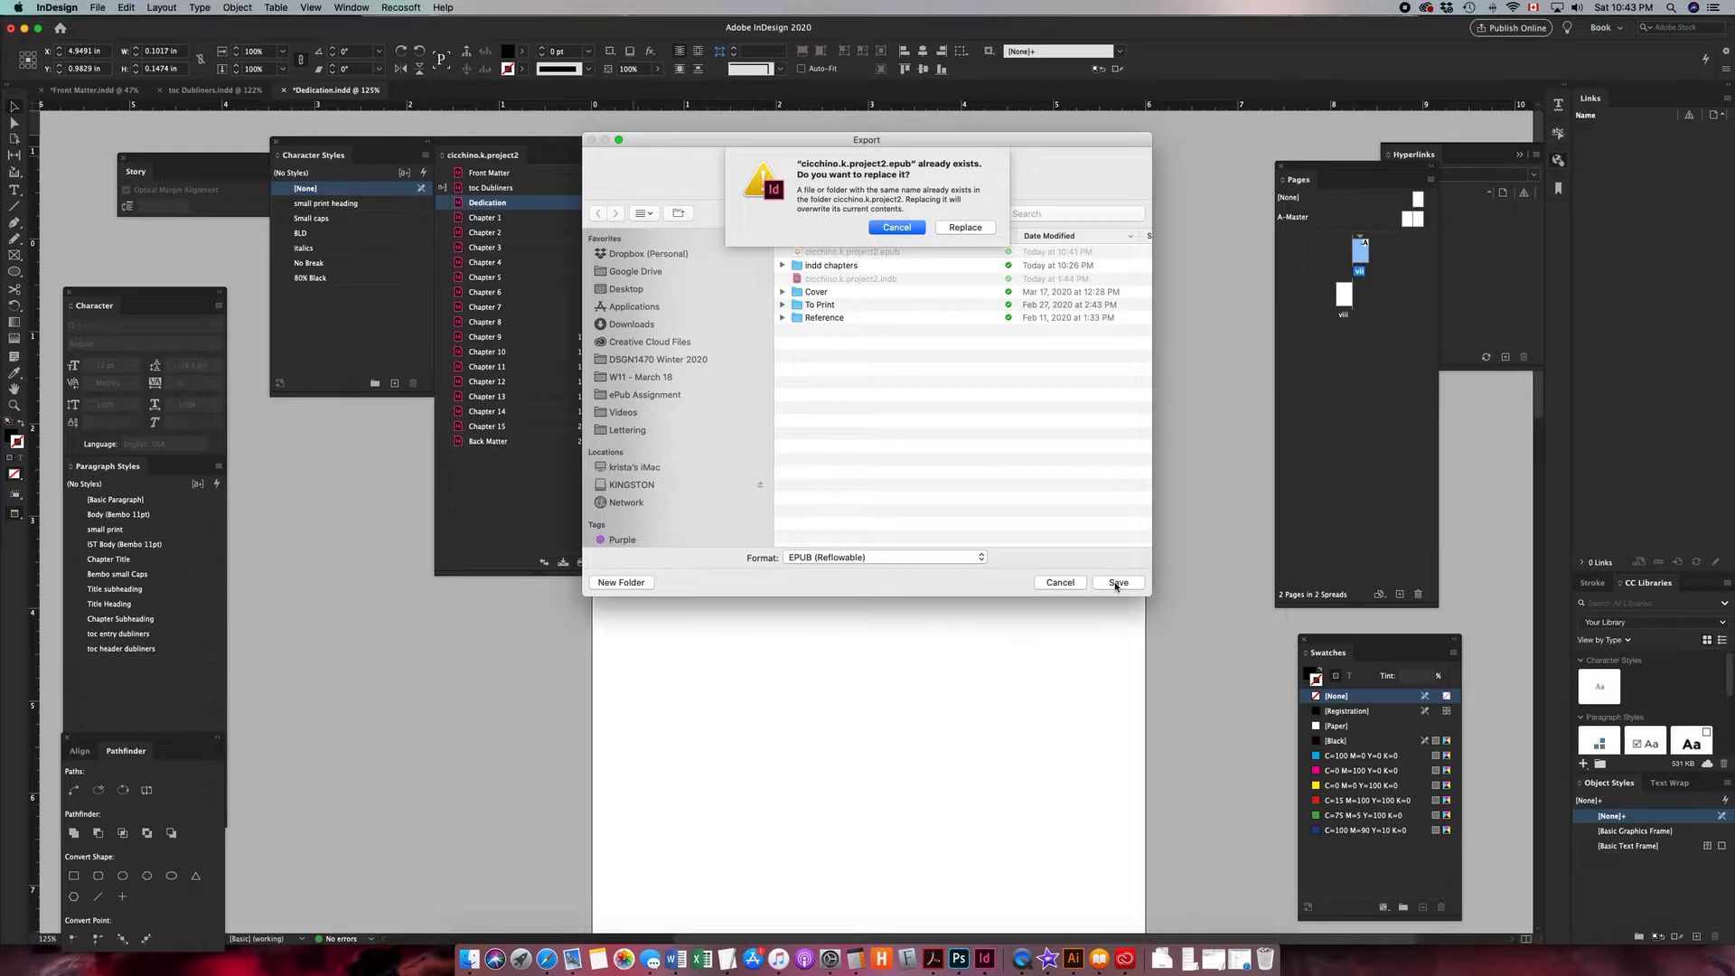
{"action": "left_click", "coordinate": [964, 227]}
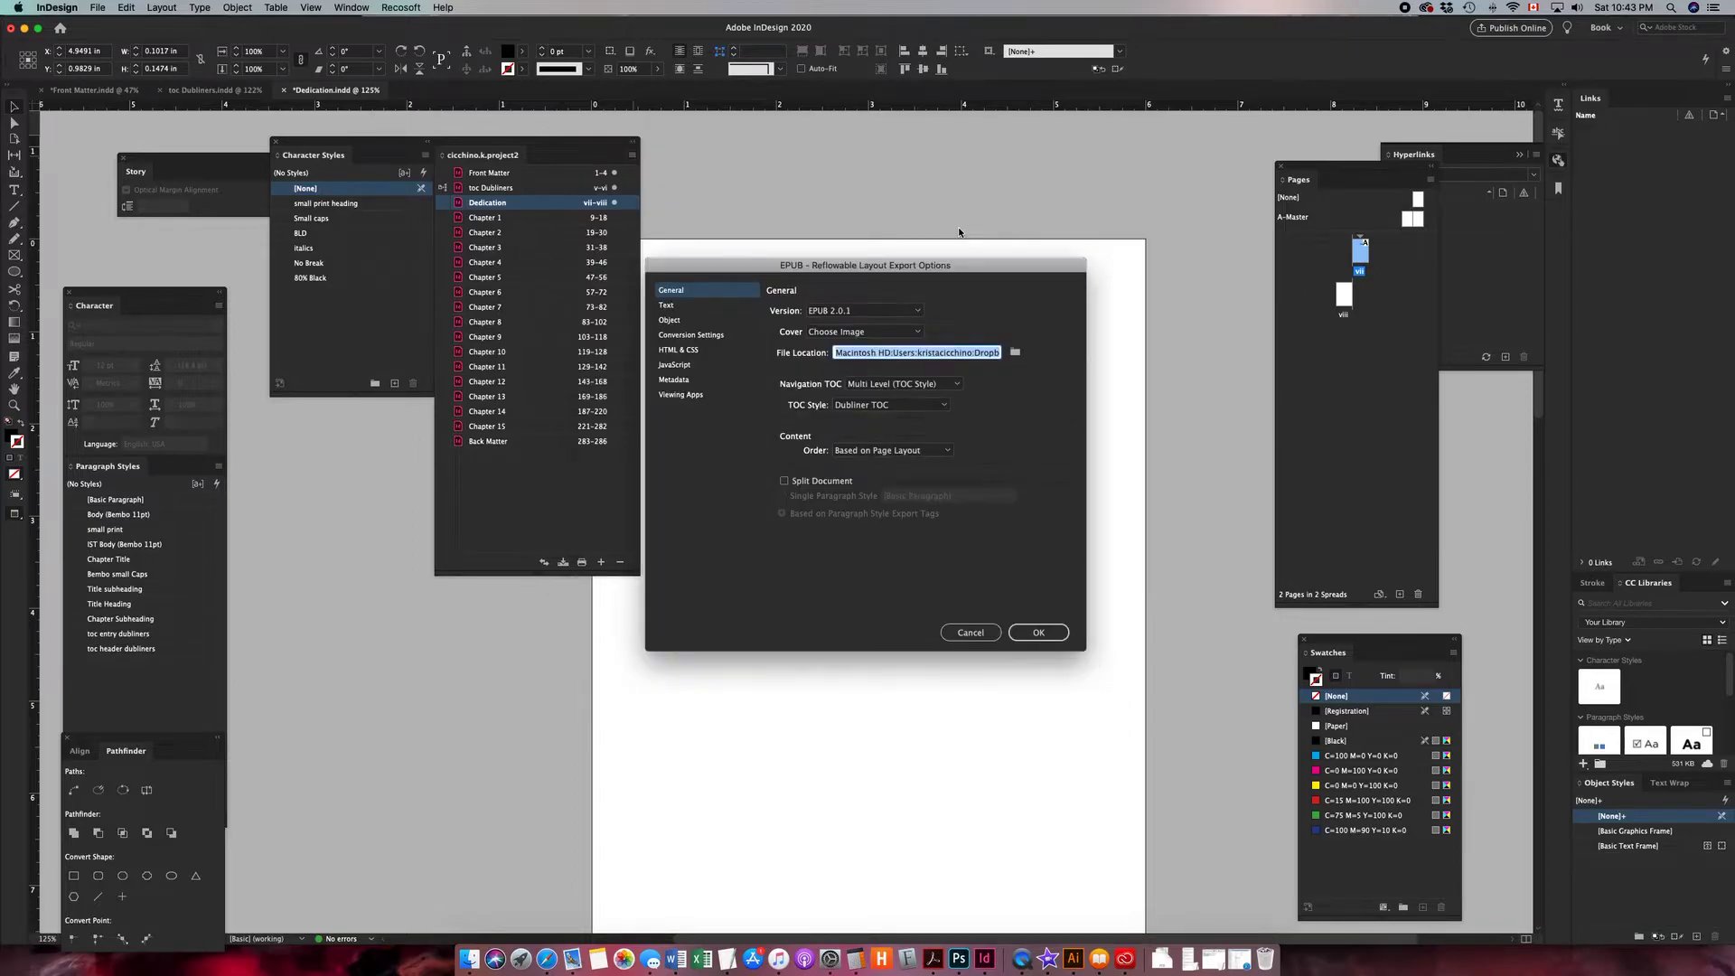
{"action": "left_click", "coordinate": [1040, 632]}
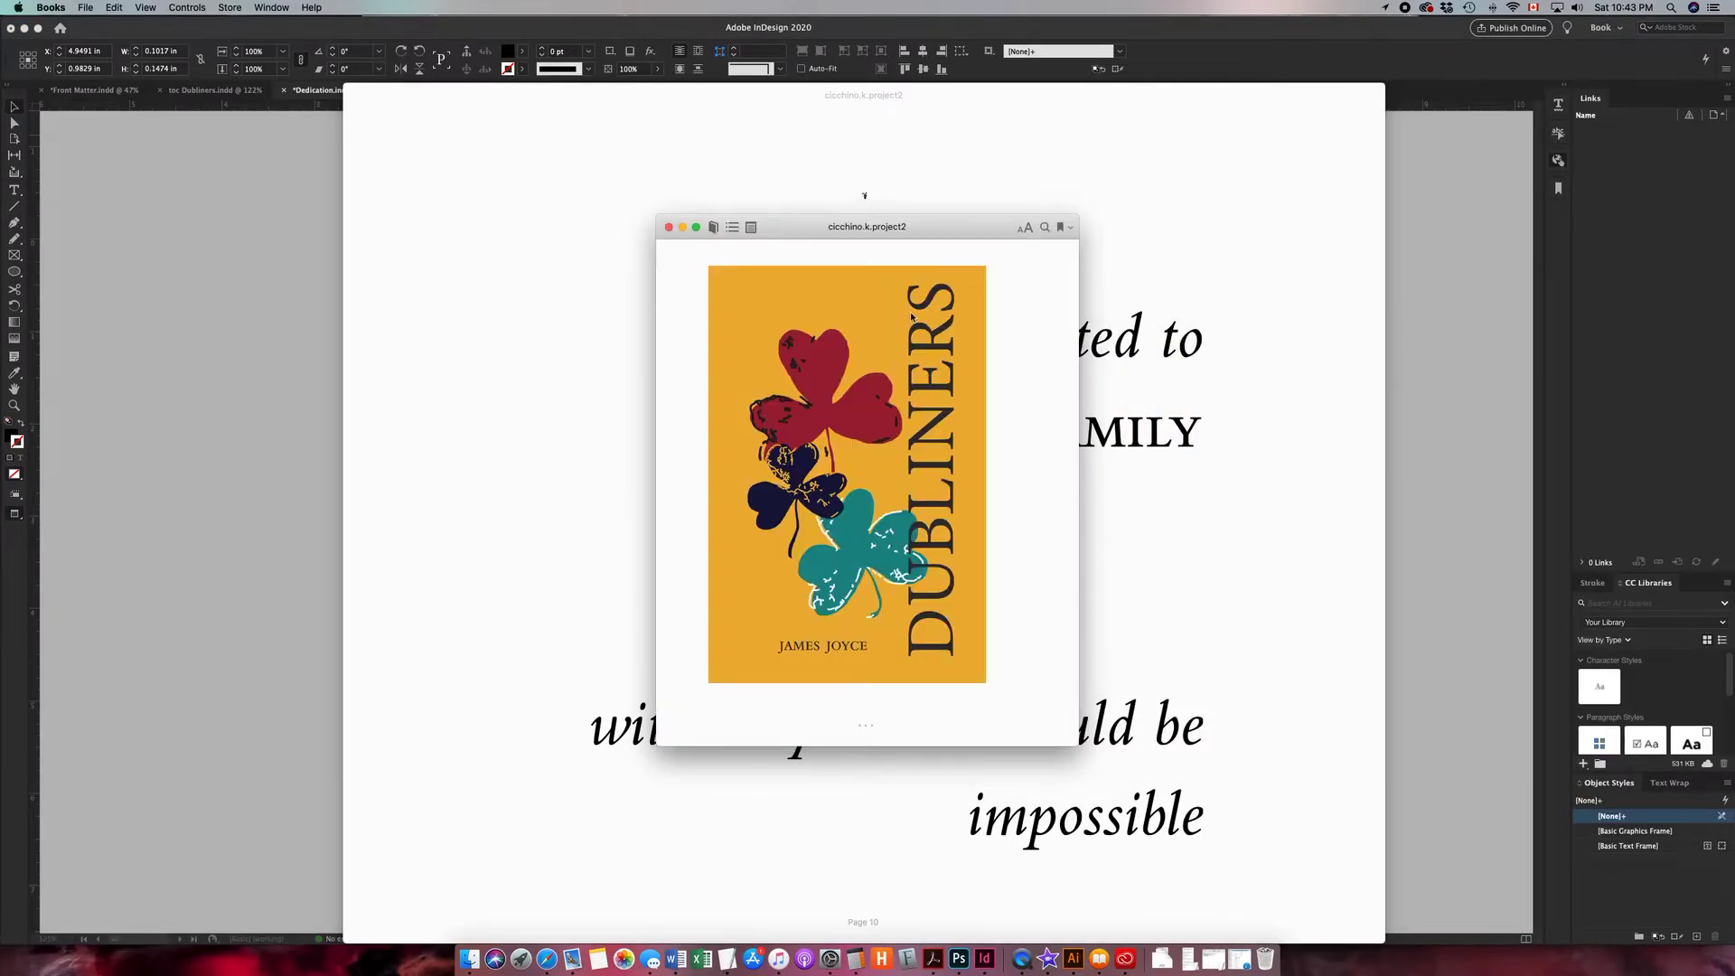
- Open the re-exported EPUB full-screen, shrink the text, and page from the cover to the contents and dedication
{"action": "left_click", "coordinate": [697, 228]}
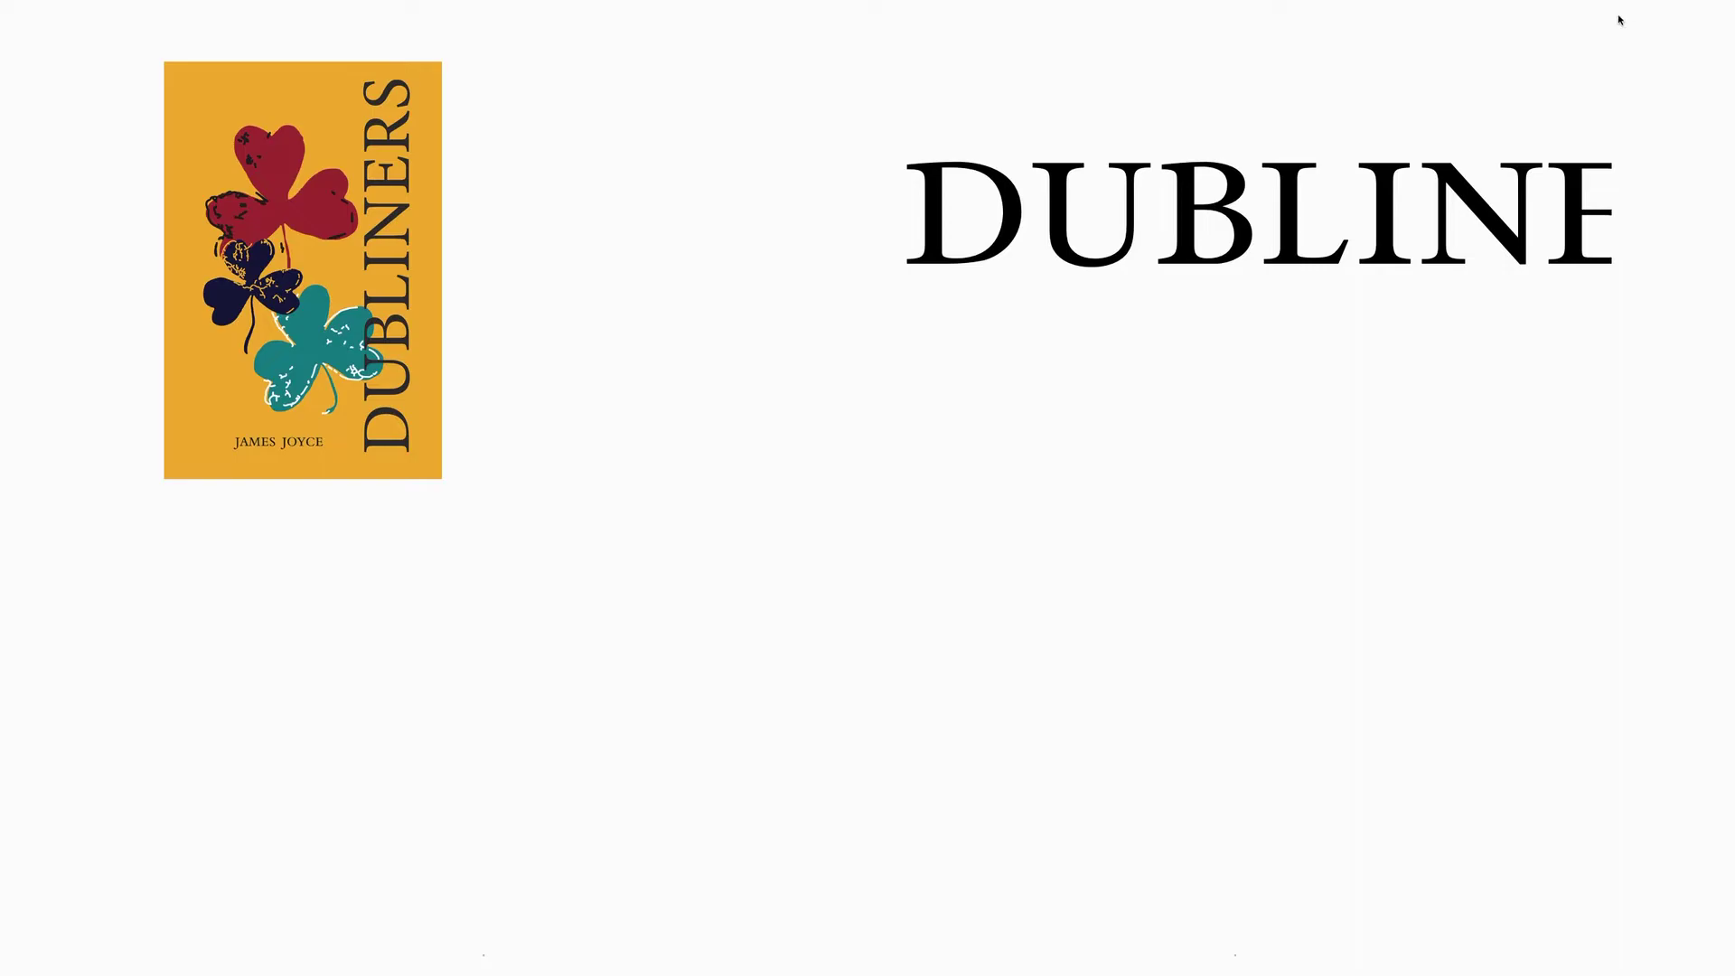
{"action": "mouse_move", "coordinate": [1540, 4]}
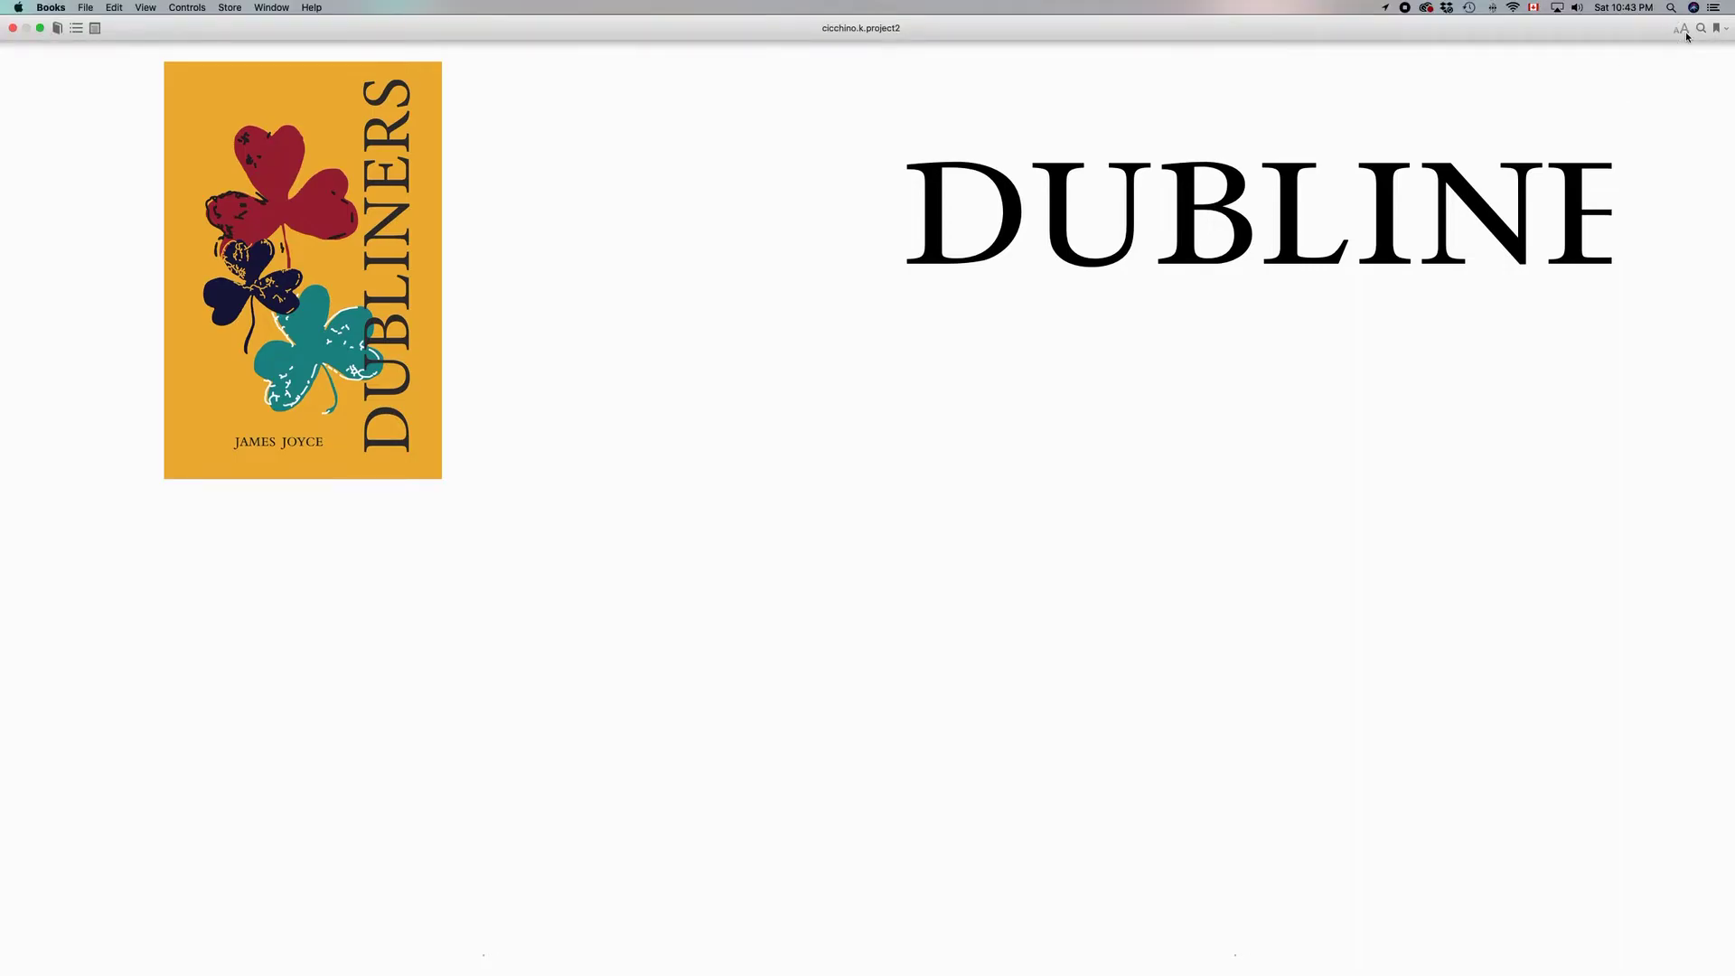
{"action": "left_click", "coordinate": [1682, 28]}
{"action": "left_click", "coordinate": [1604, 62]}
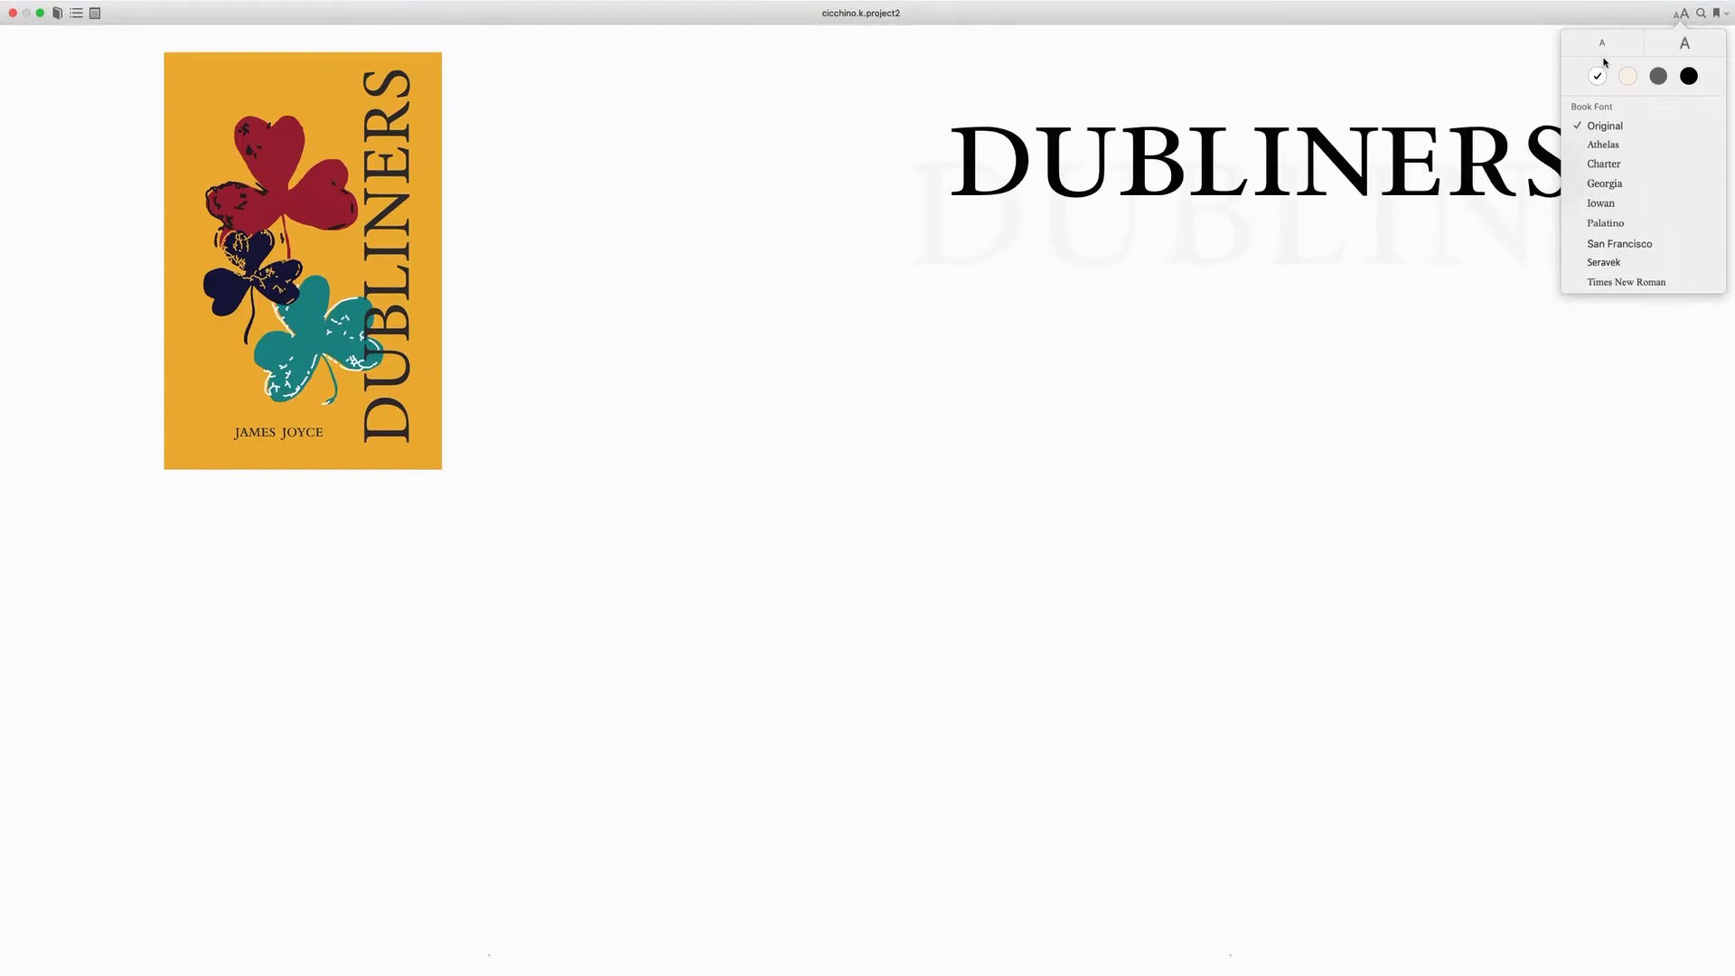
{"action": "left_click", "coordinate": [1601, 50]}
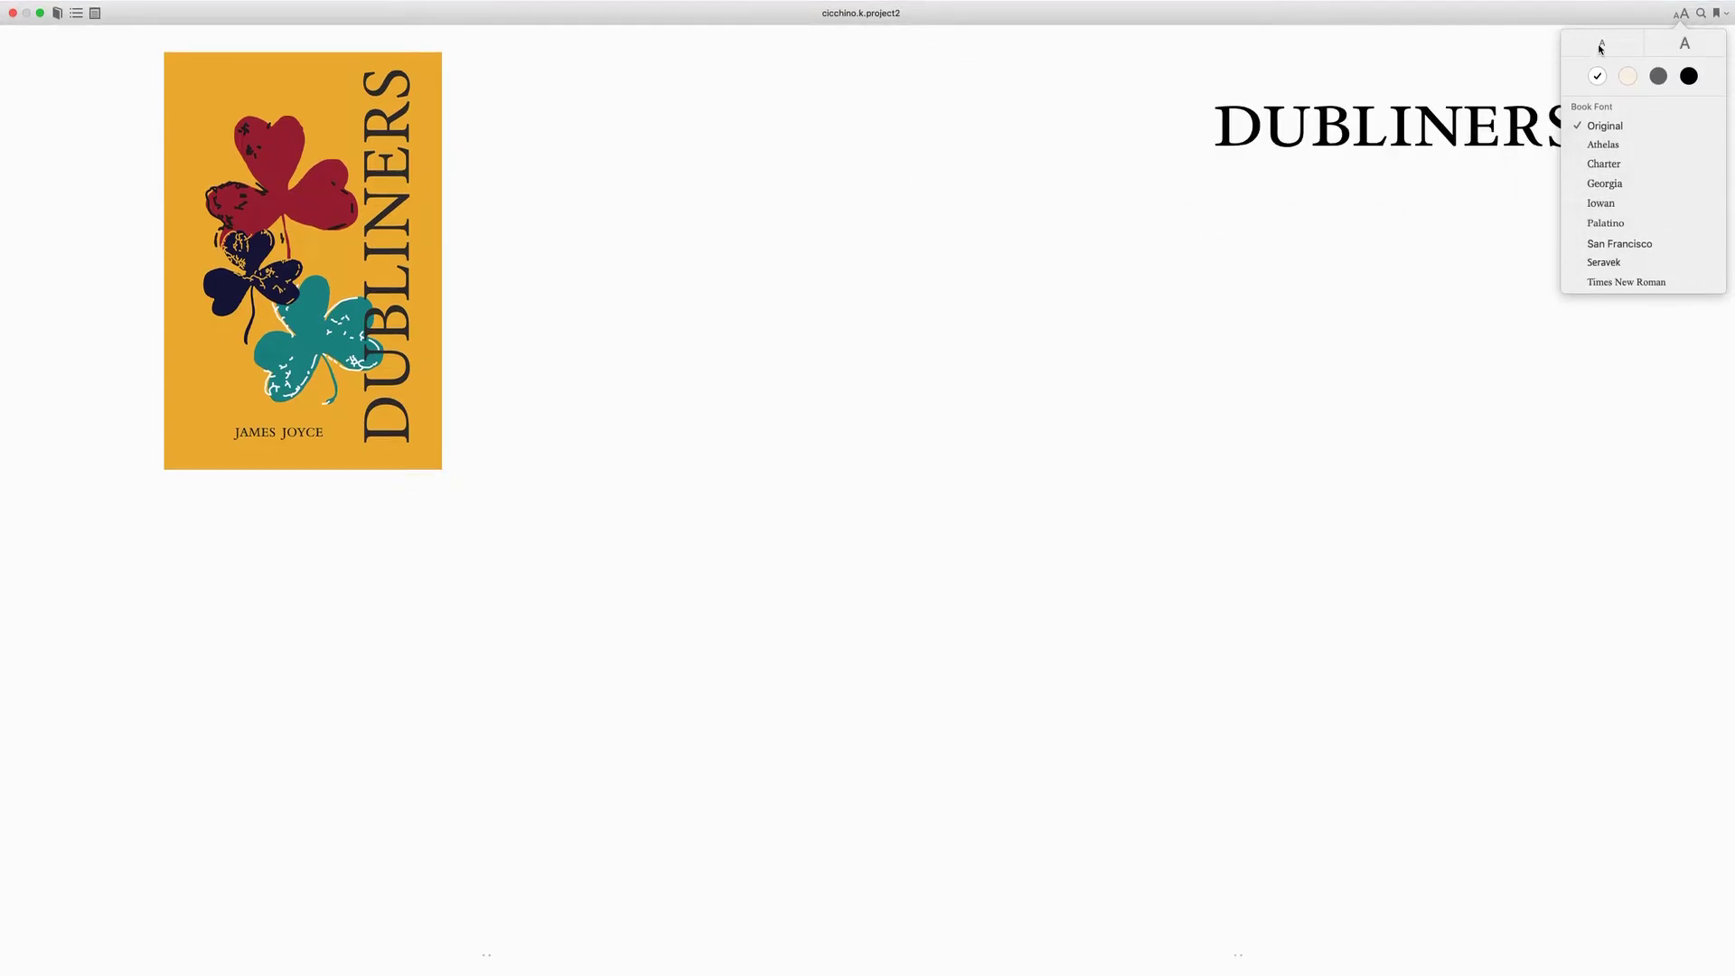
{"action": "left_click", "coordinate": [1600, 48]}
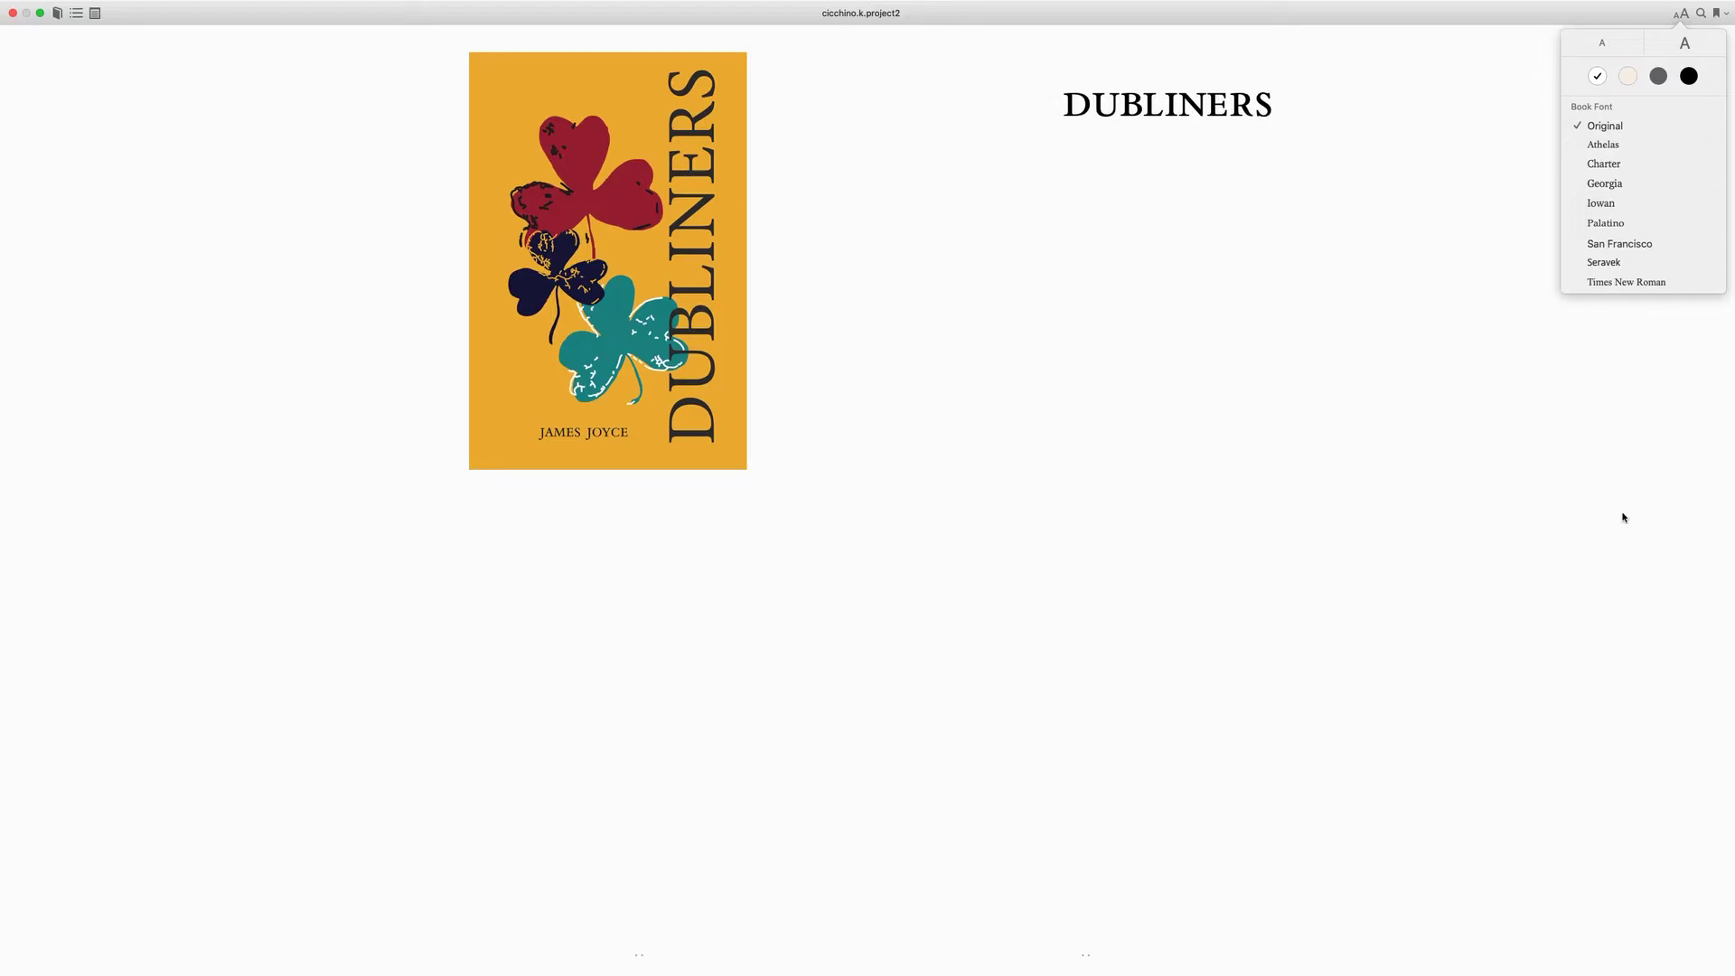
{"action": "left_click", "coordinate": [1405, 506]}
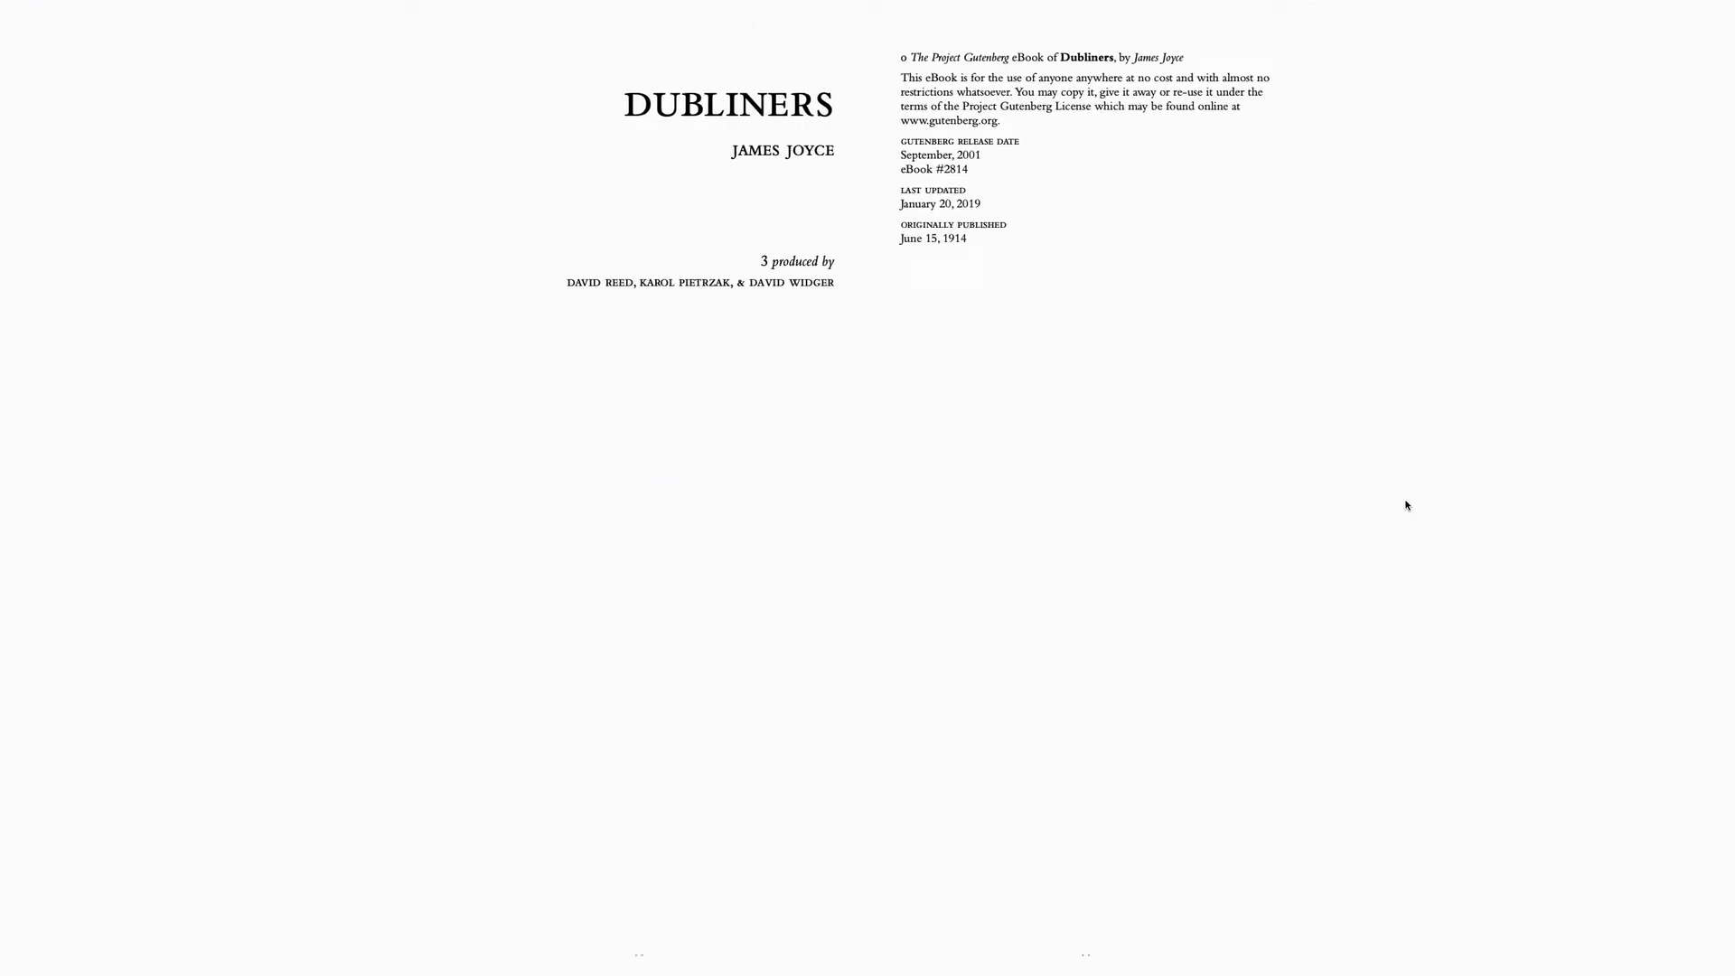
{"action": "key", "text": "Right"}
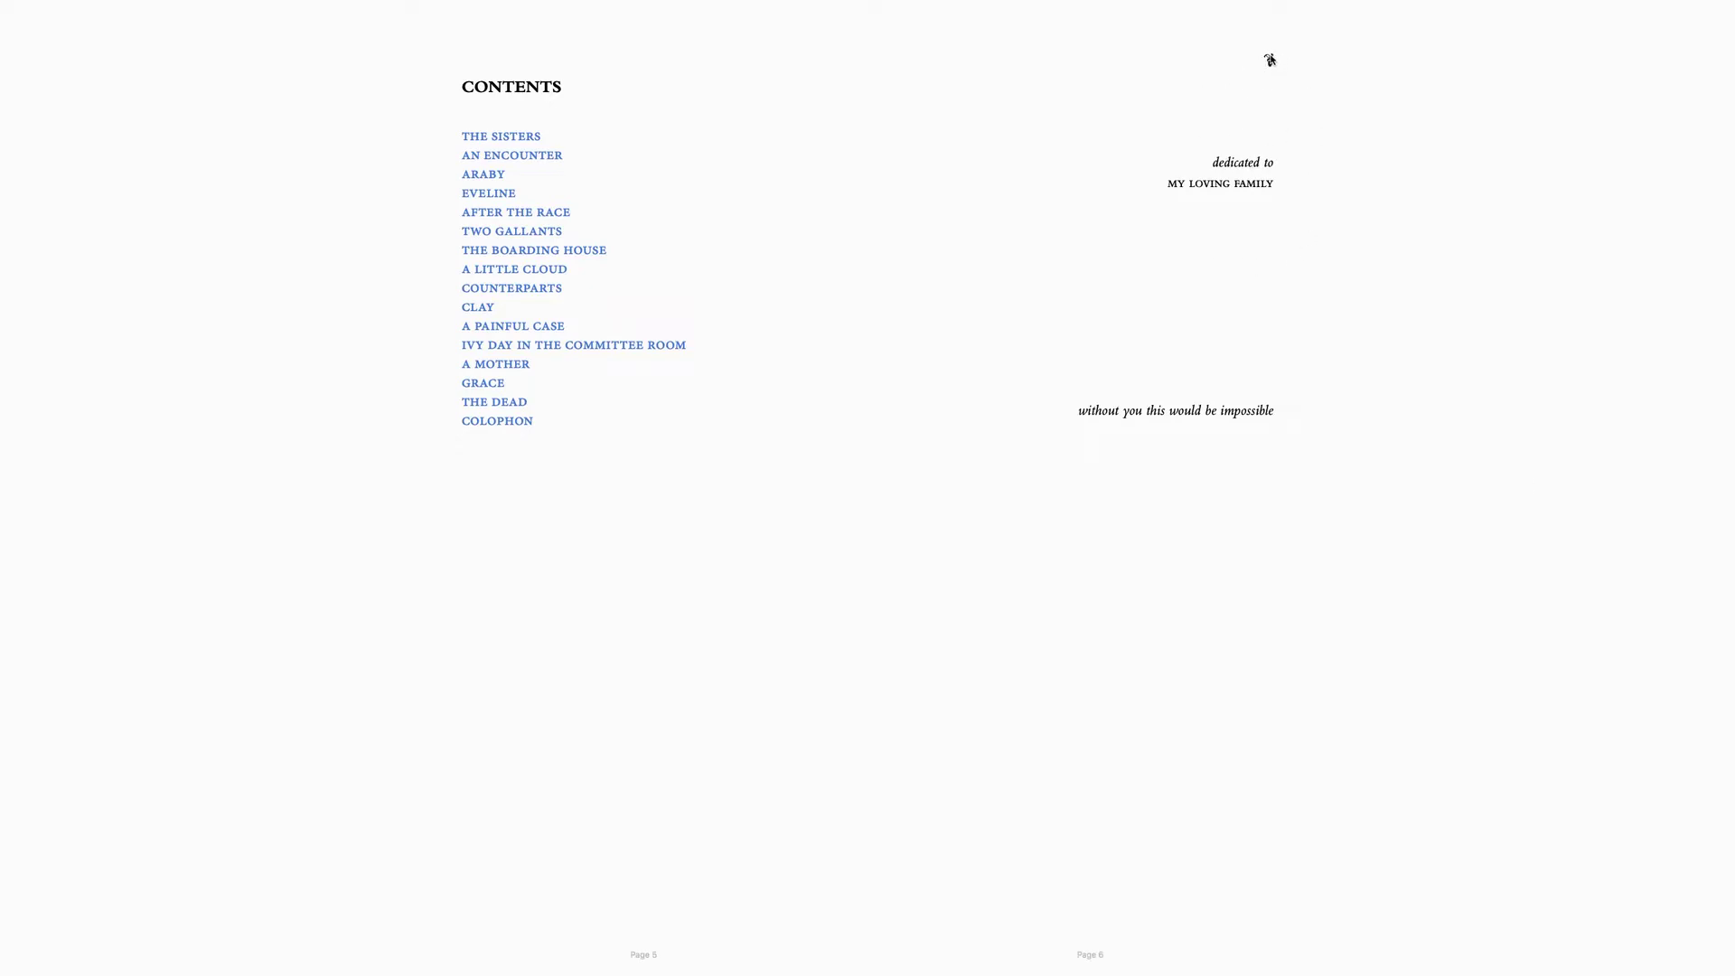
- Enlarge the reader's text and switch to the dark theme to check the dedication ornament
{"action": "mouse_move", "coordinate": [1614, 5]}
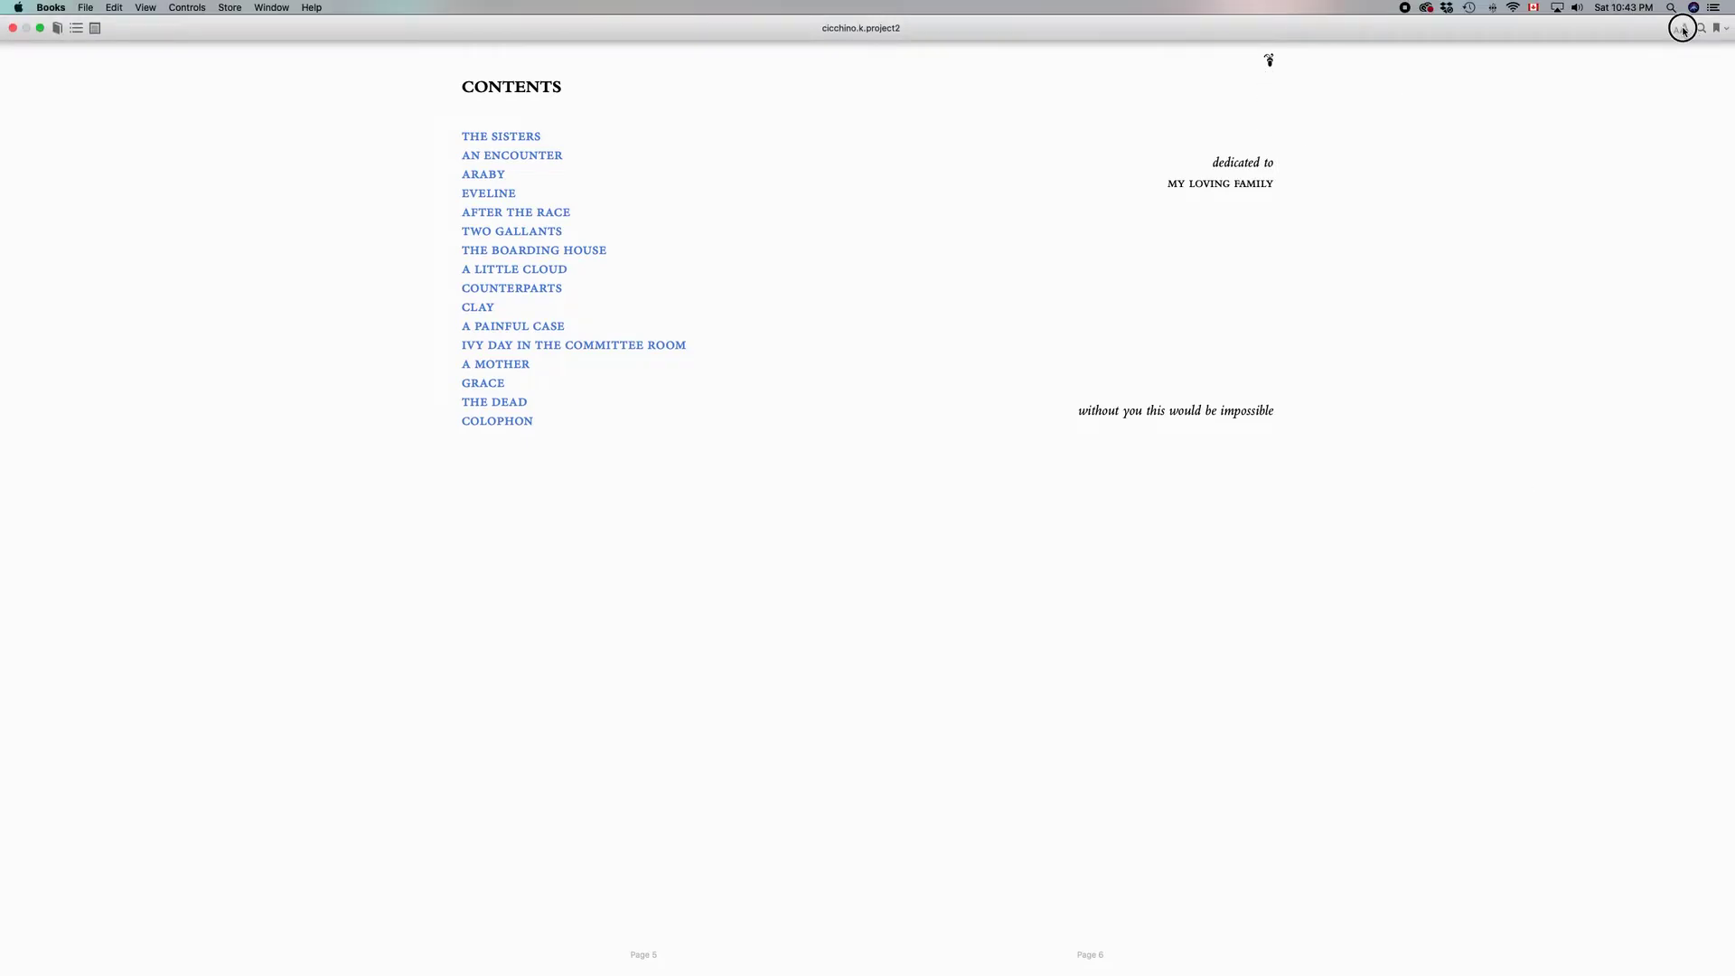
{"action": "left_click", "coordinate": [1682, 29]}
{"action": "left_click", "coordinate": [1677, 60]}
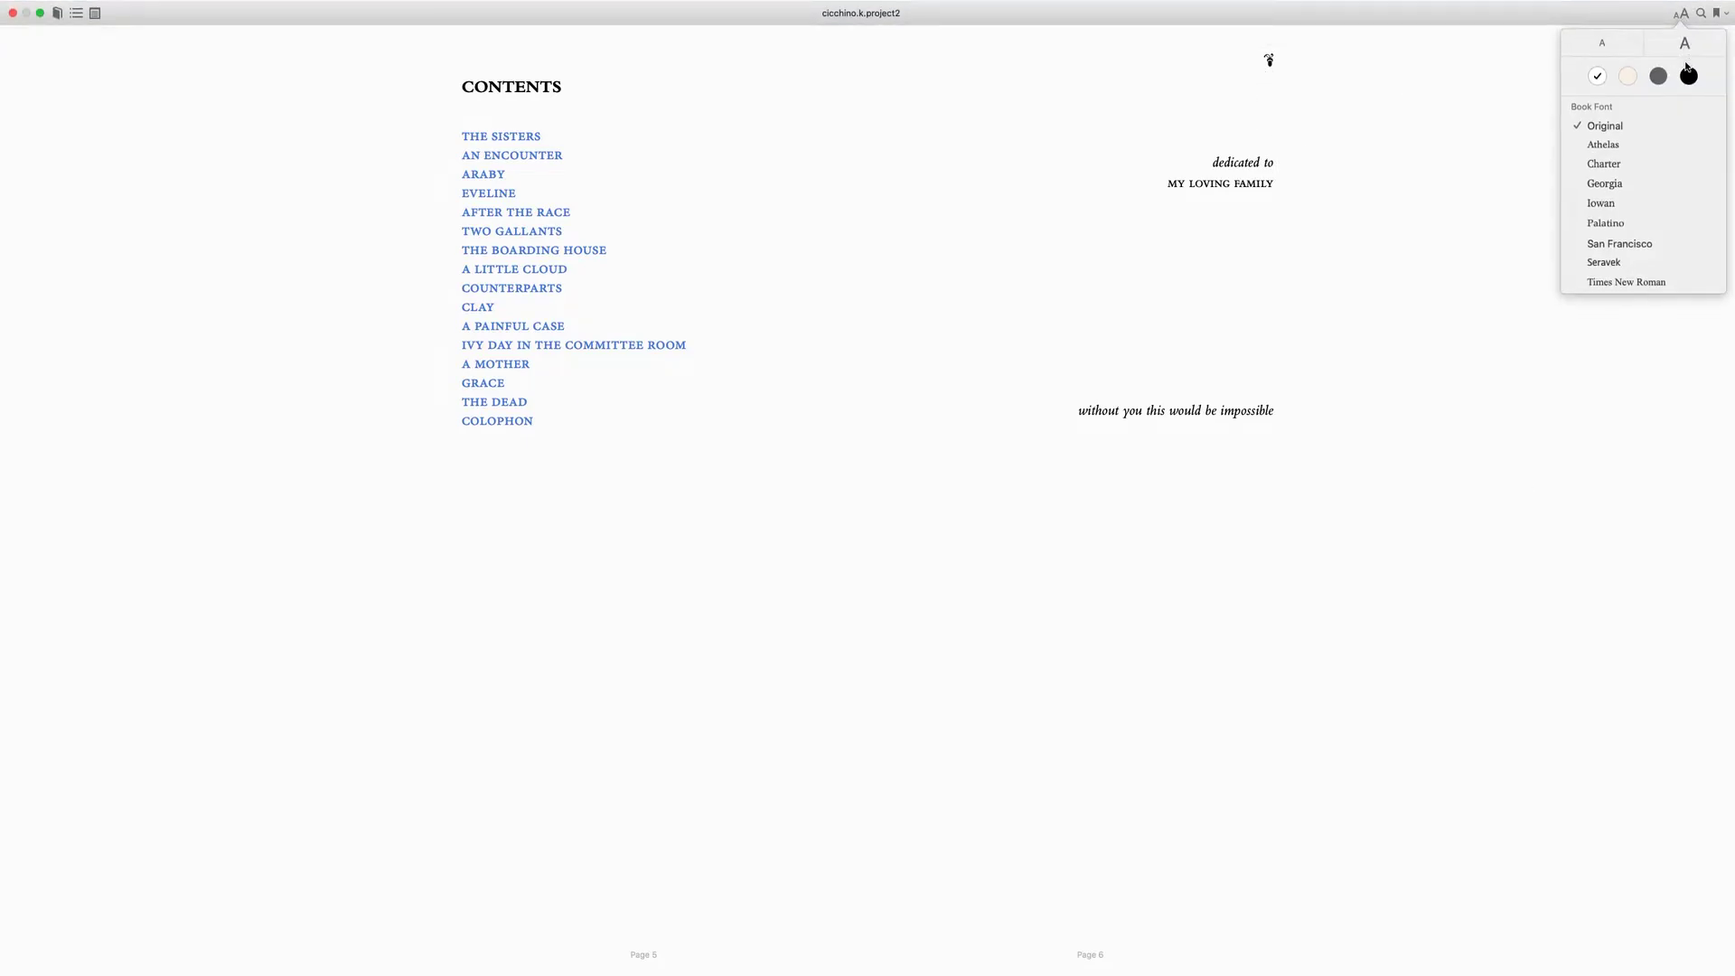
{"action": "left_click", "coordinate": [1685, 43]}
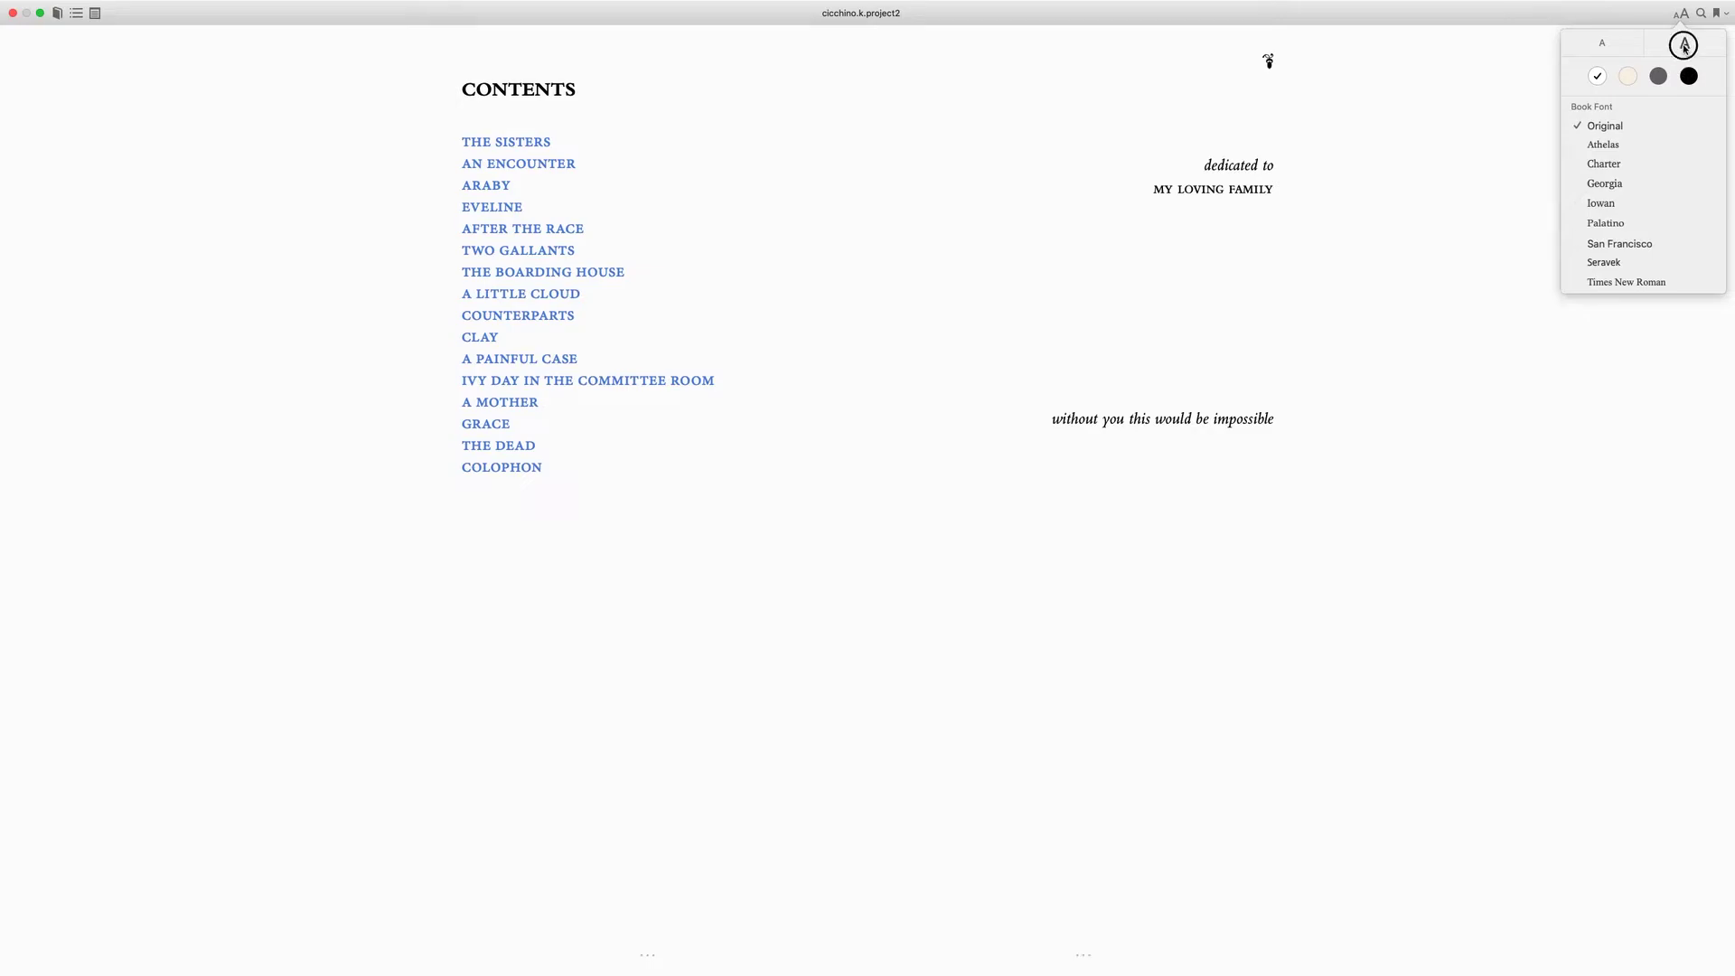
{"action": "left_click", "coordinate": [1685, 46]}
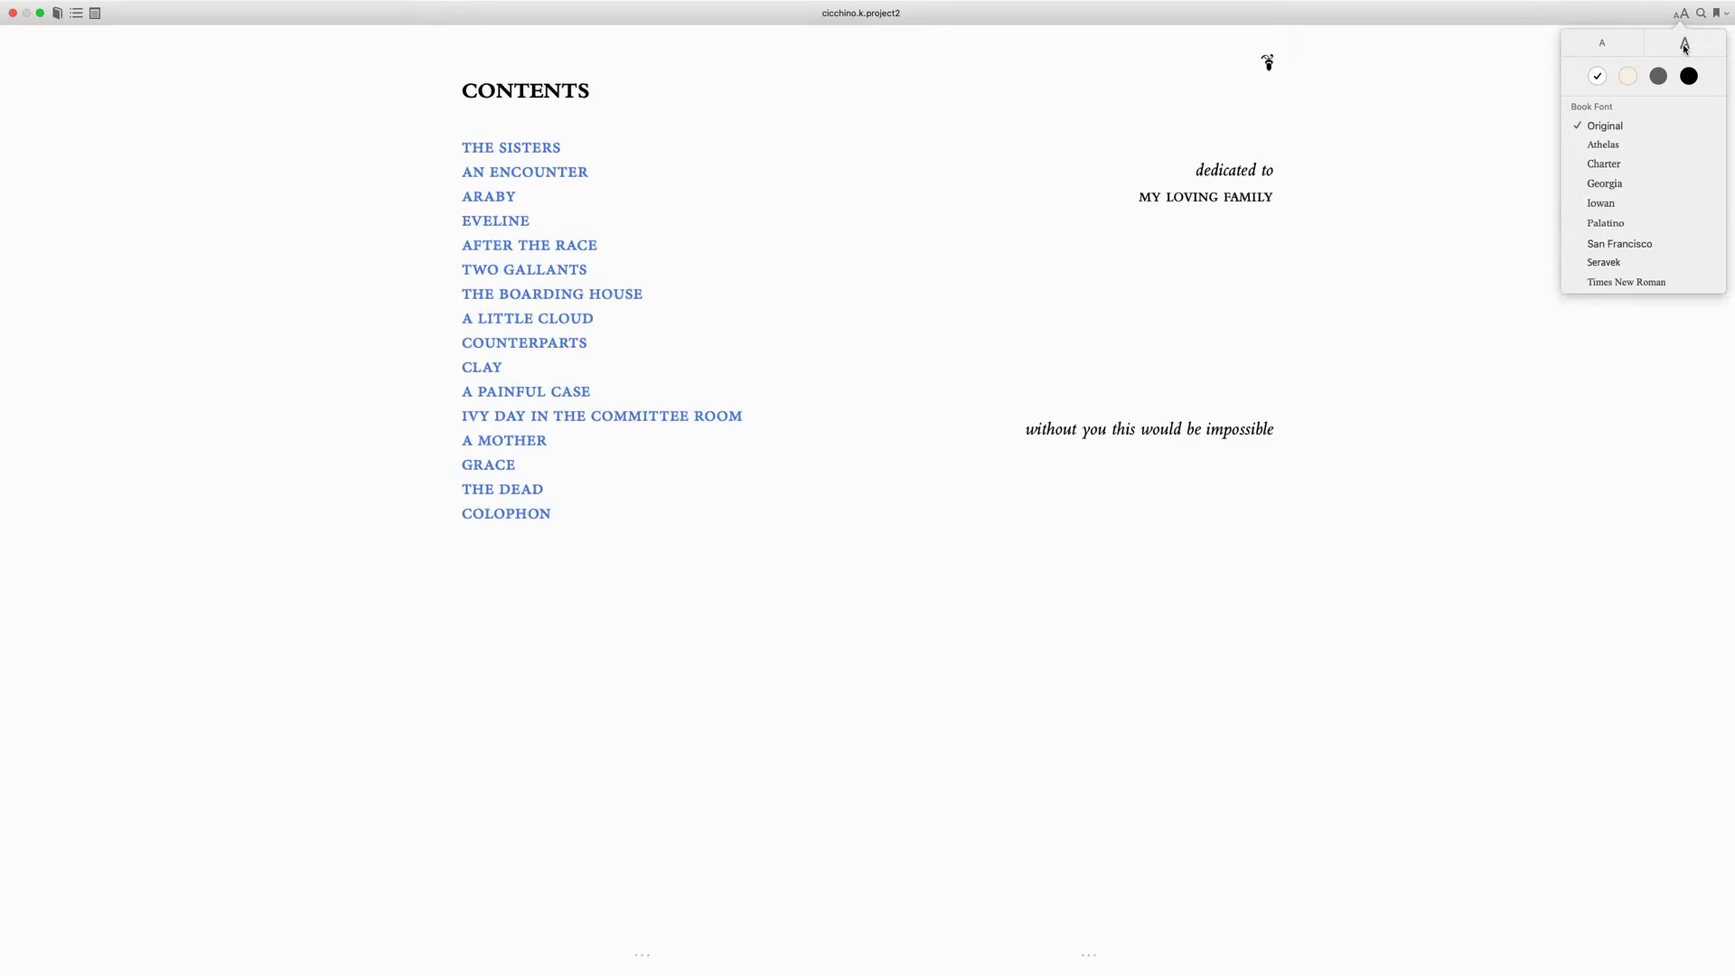
{"action": "left_click", "coordinate": [1685, 45]}
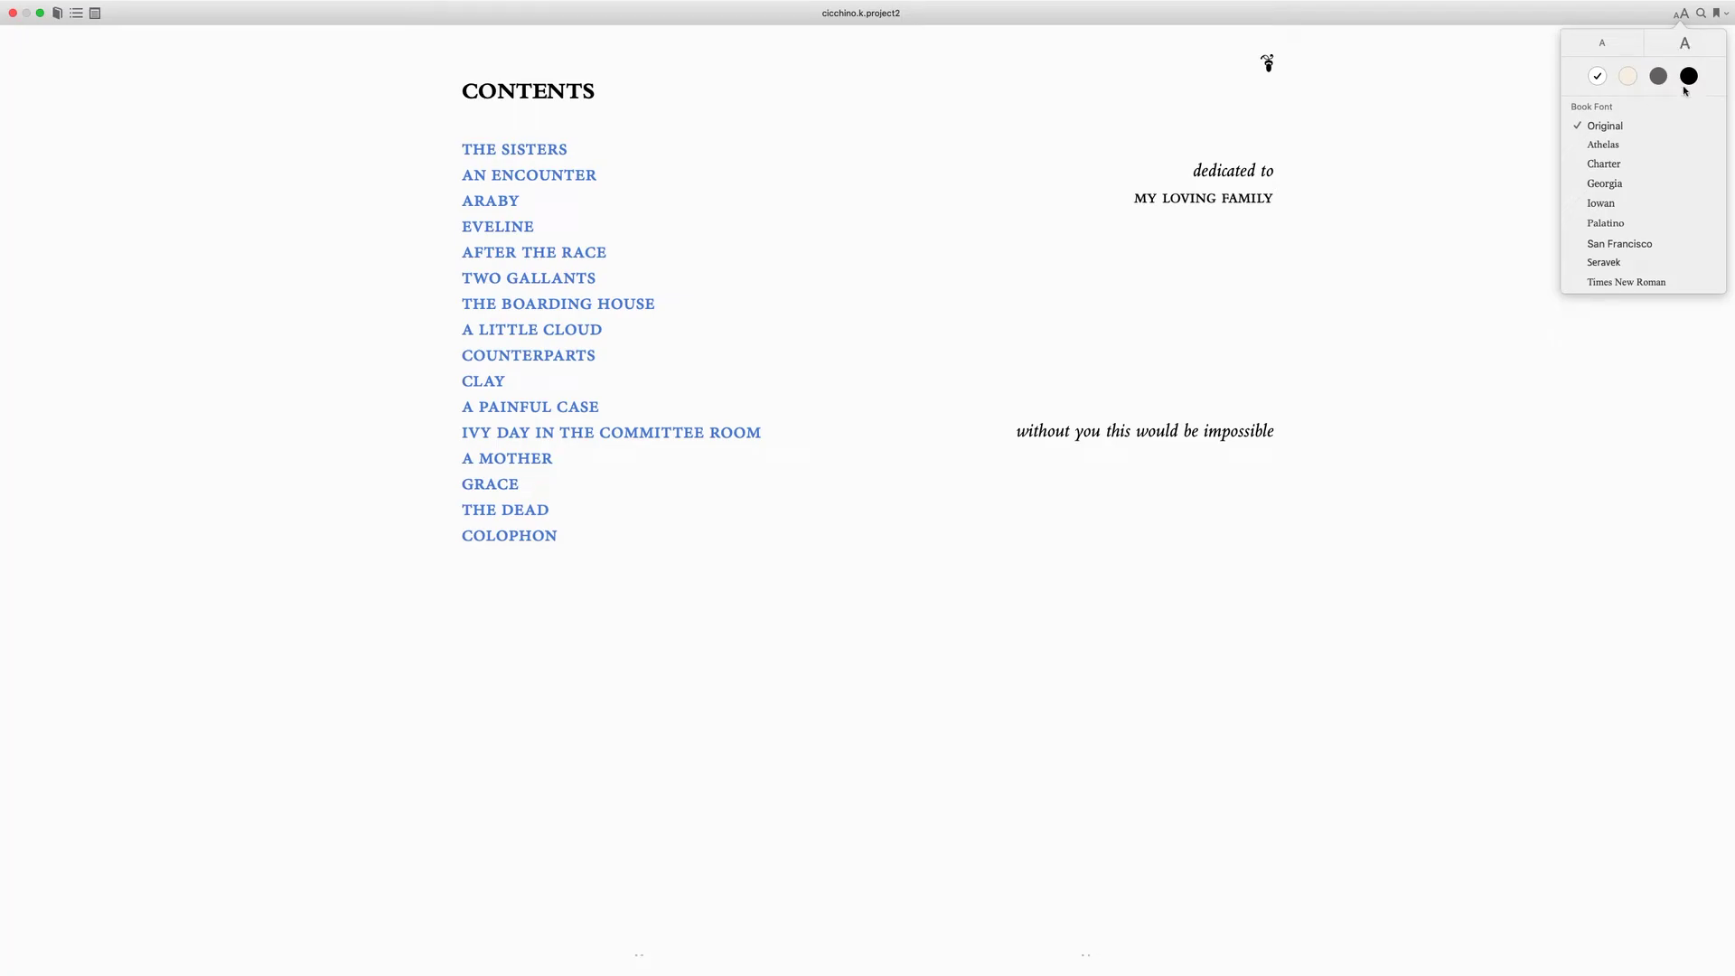
{"action": "left_click", "coordinate": [1688, 75]}
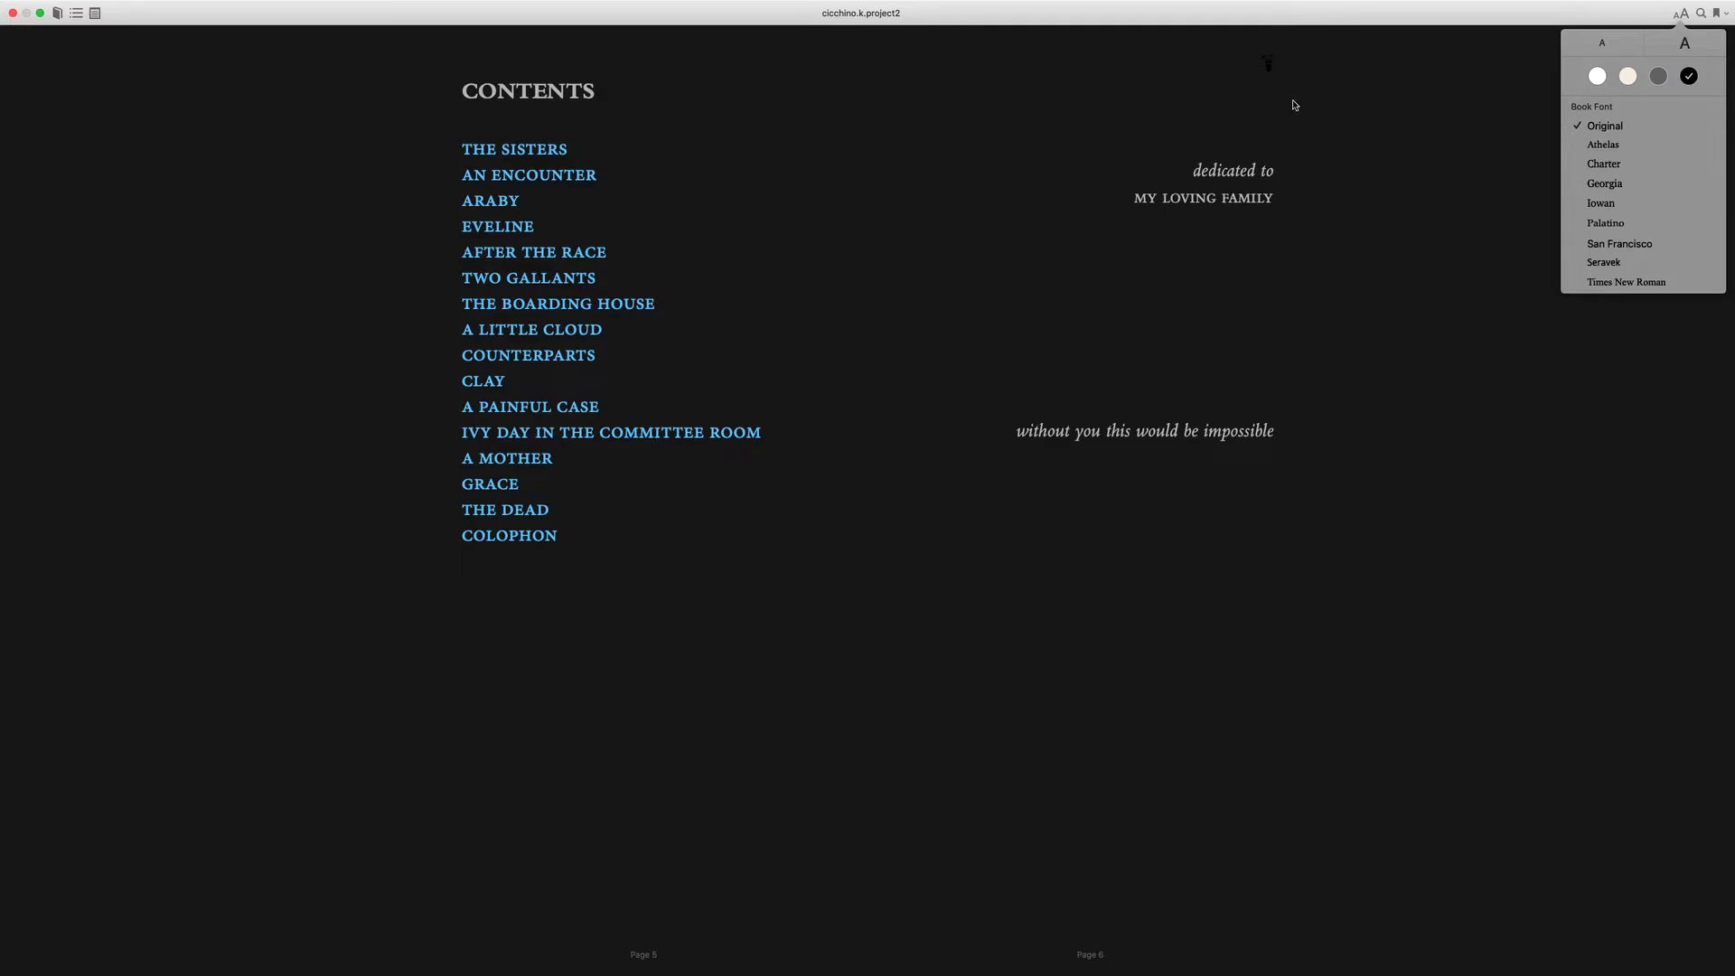
- Switch the reader theme back to white and page back to the title page
{"action": "left_click", "coordinate": [1659, 76]}
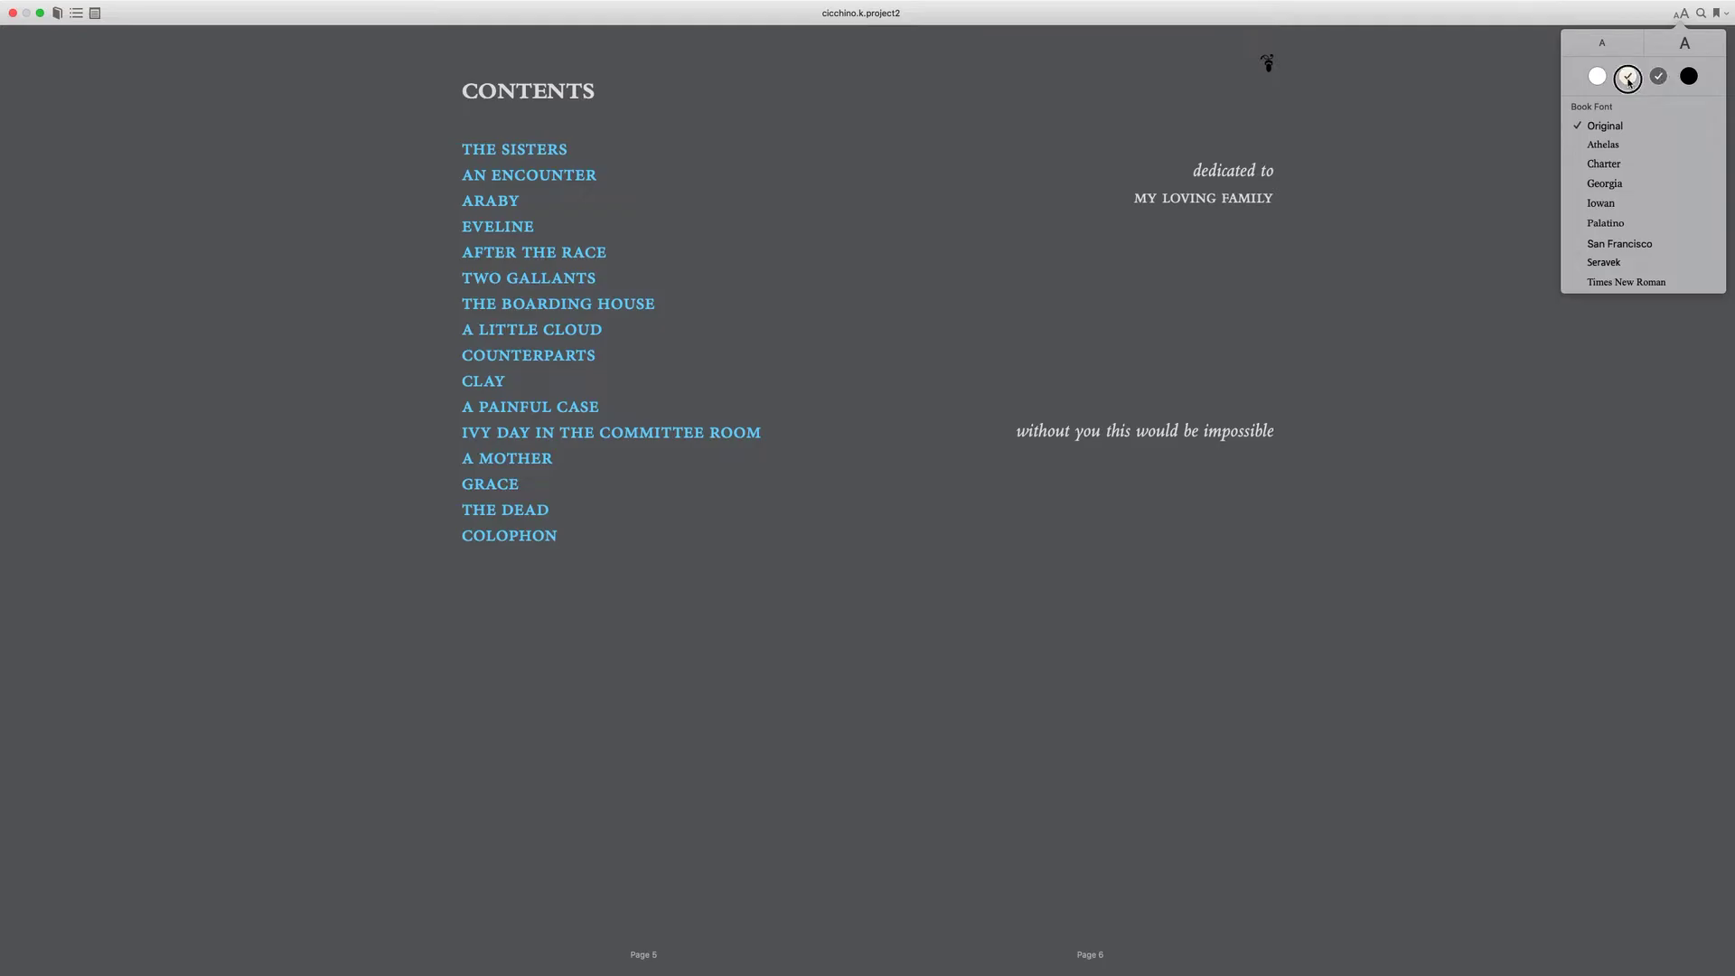
{"action": "left_click", "coordinate": [1627, 76]}
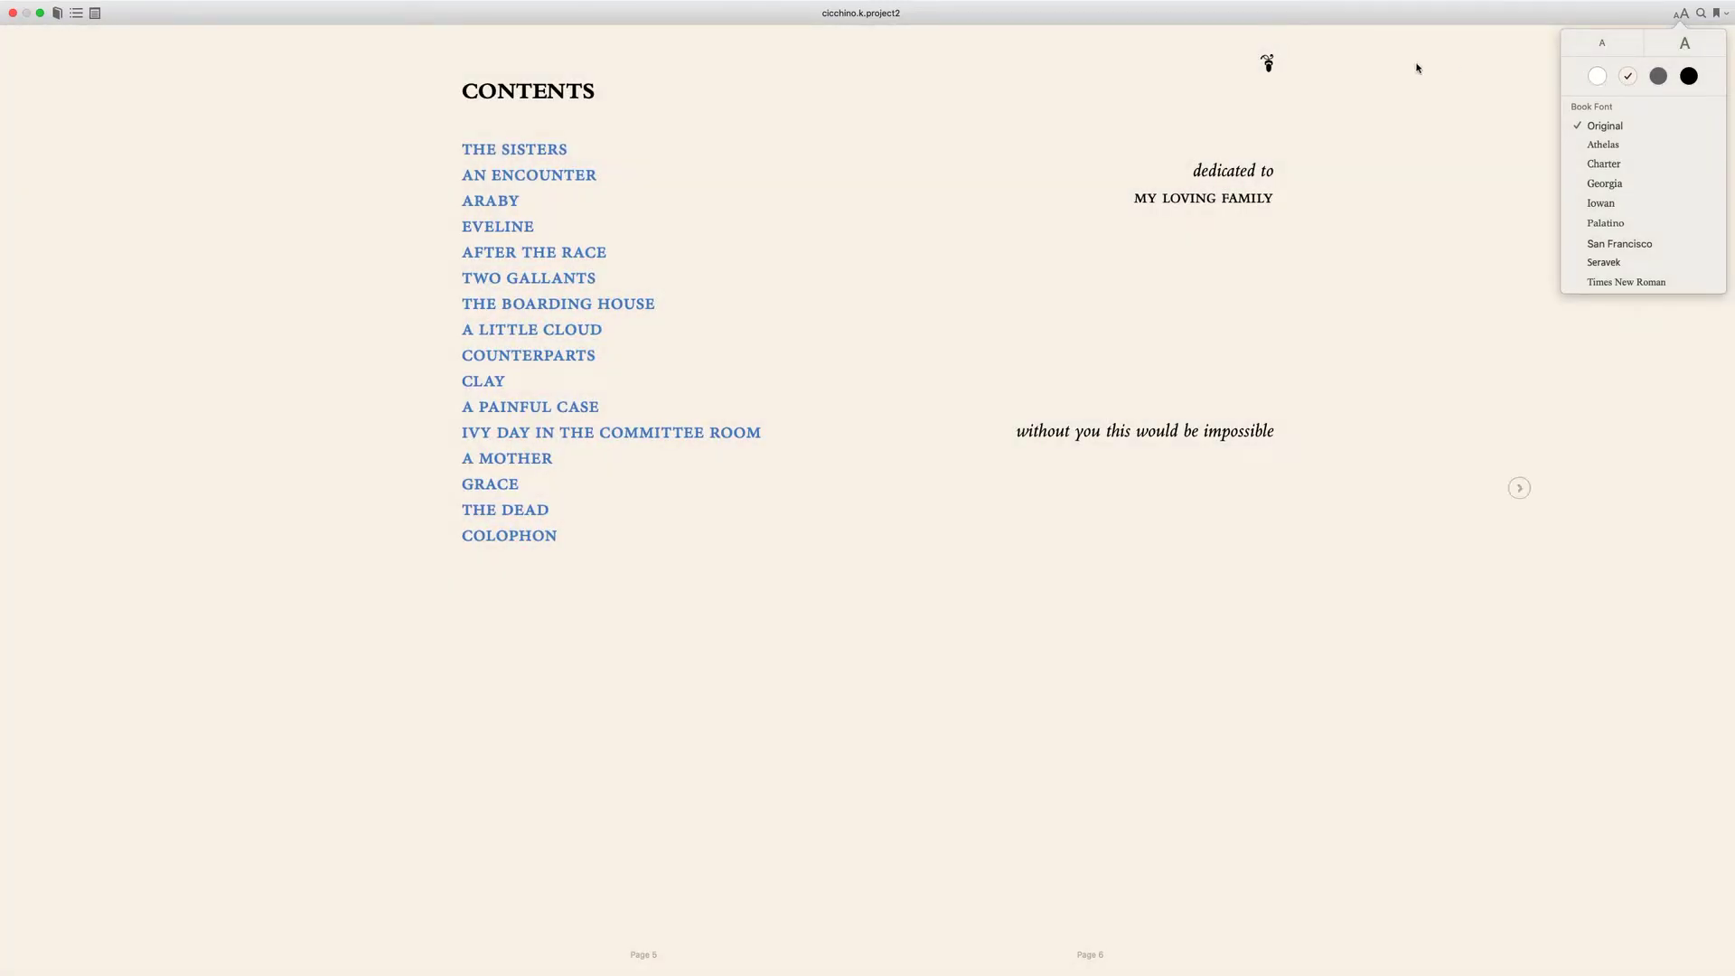
{"action": "left_click", "coordinate": [1597, 76]}
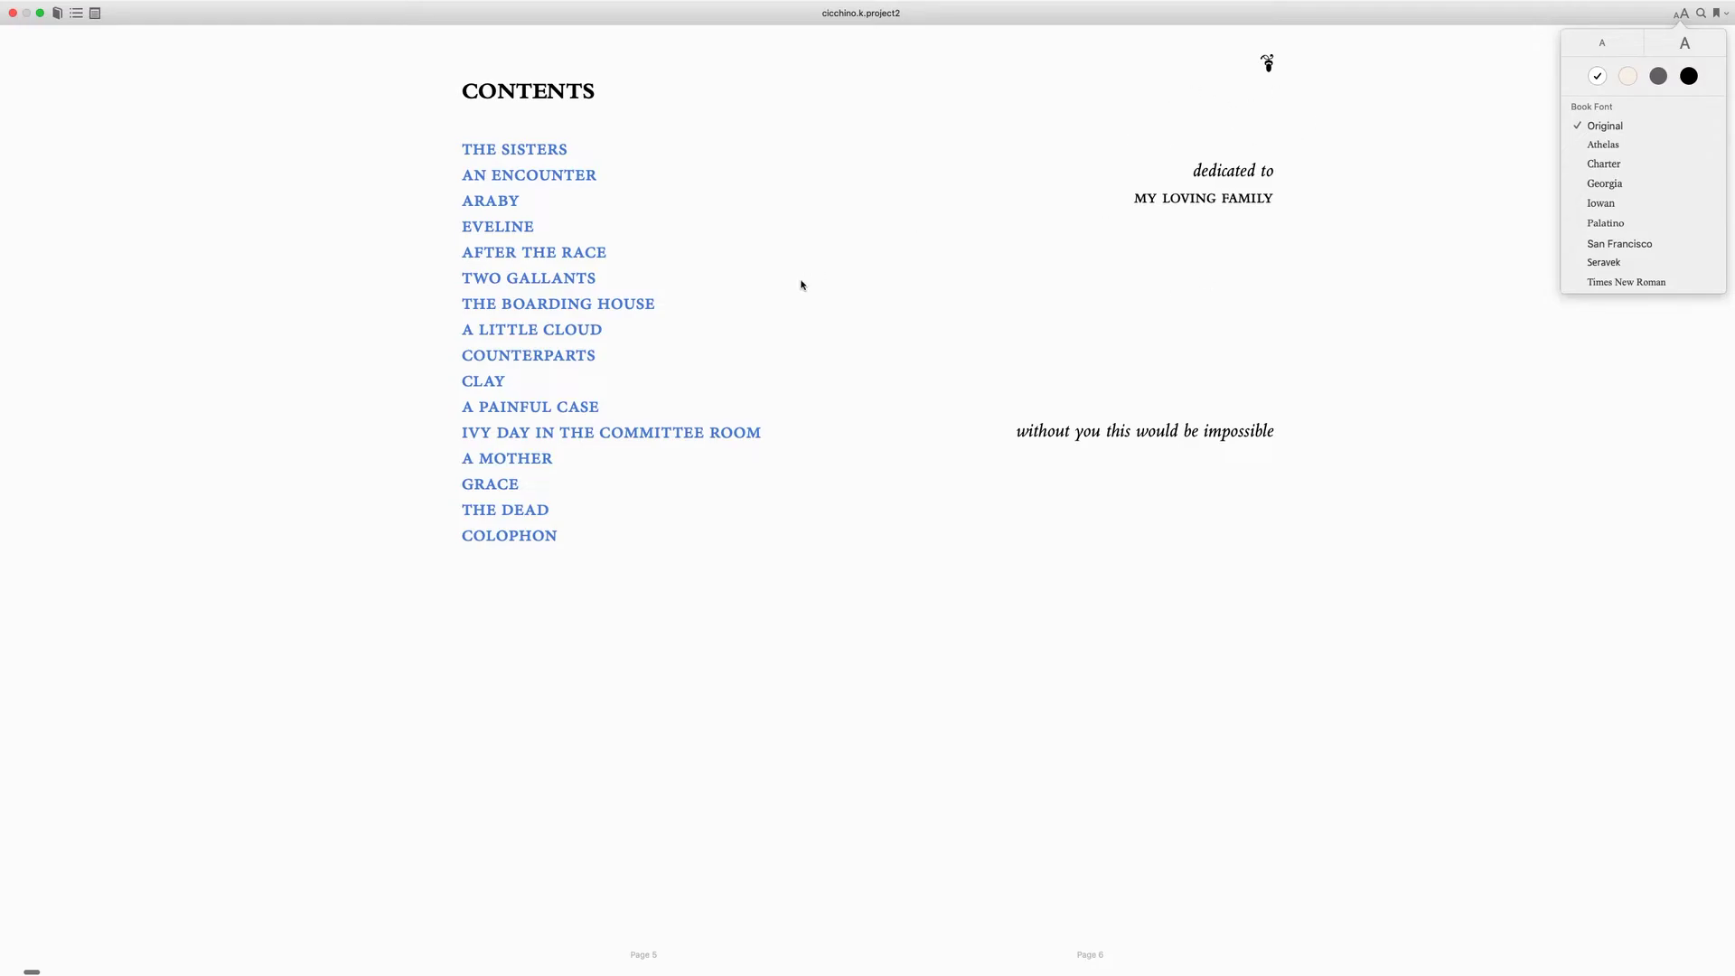
{"action": "key", "text": "Left"}
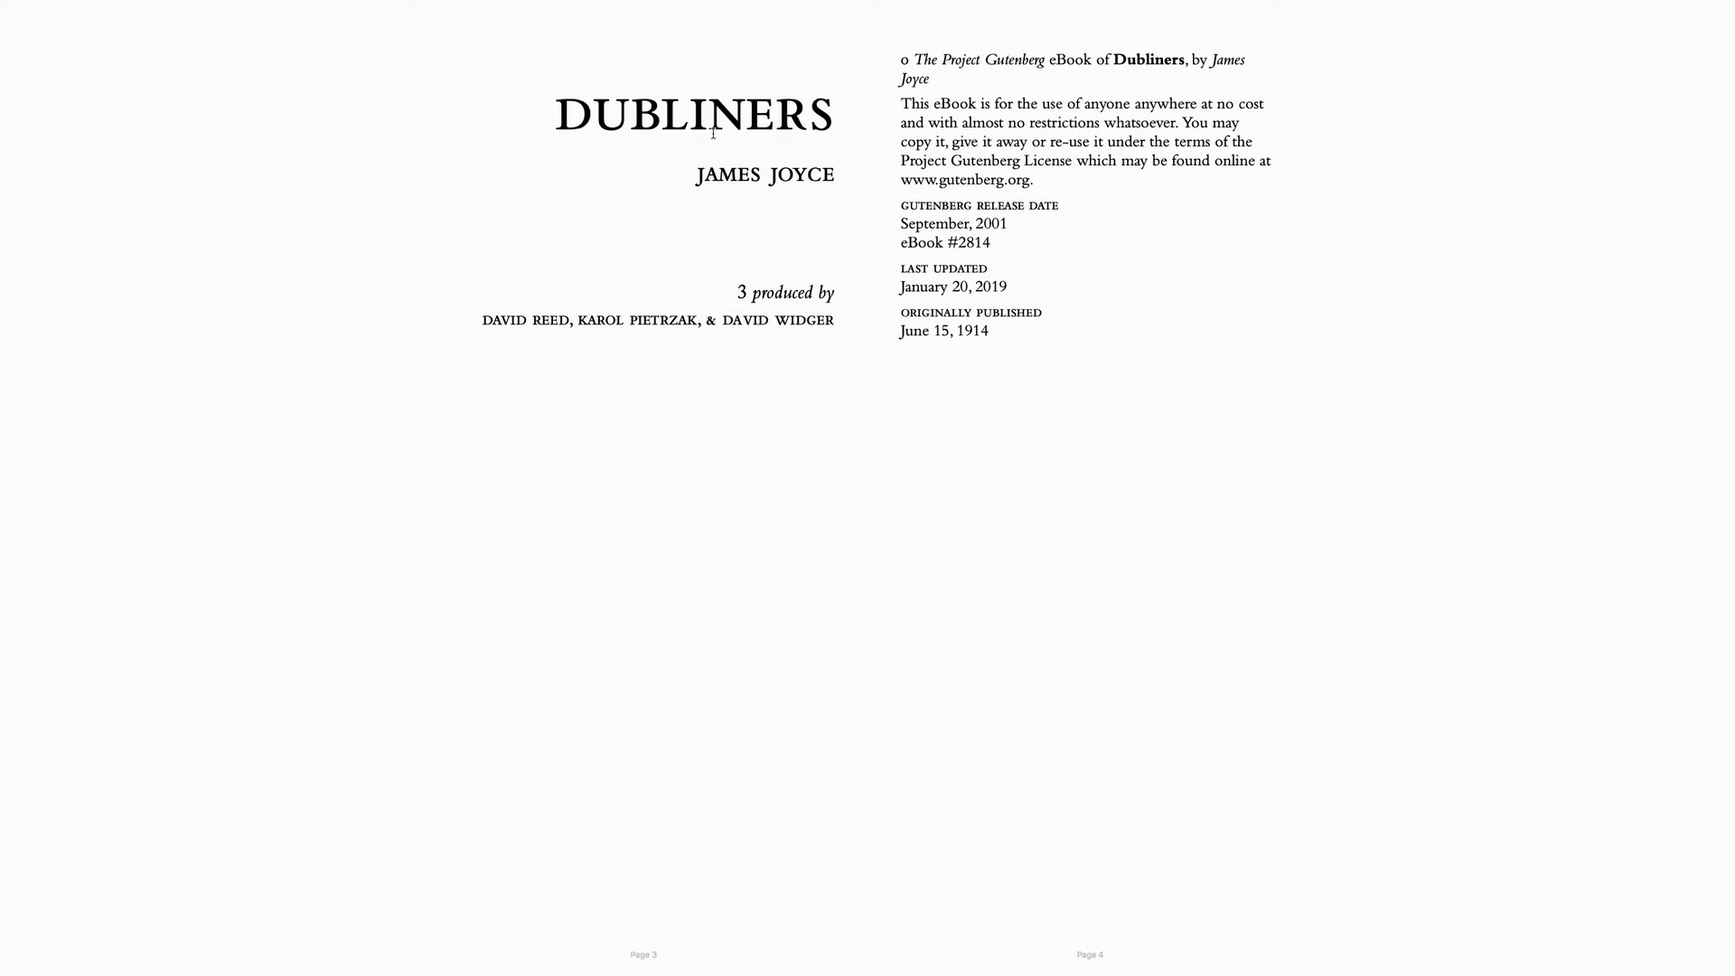
- Leave full-screen view and close the EPUB in the reader
{"action": "mouse_move", "coordinate": [290, 5]}
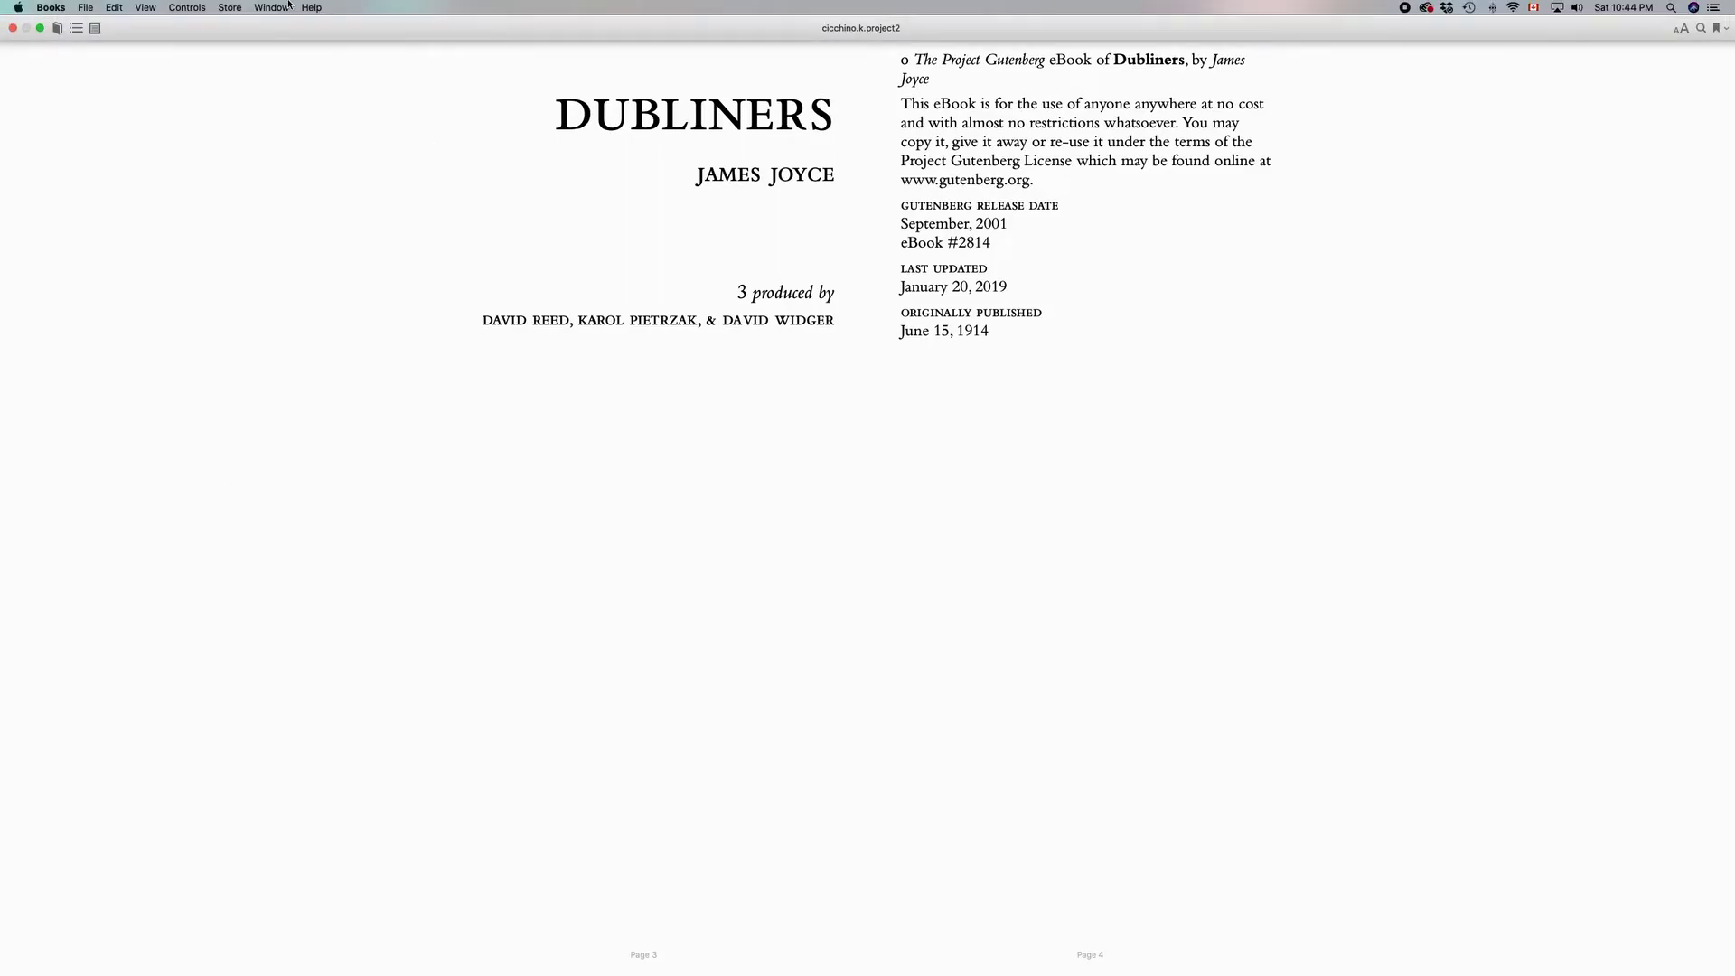
{"action": "left_click", "coordinate": [39, 28]}
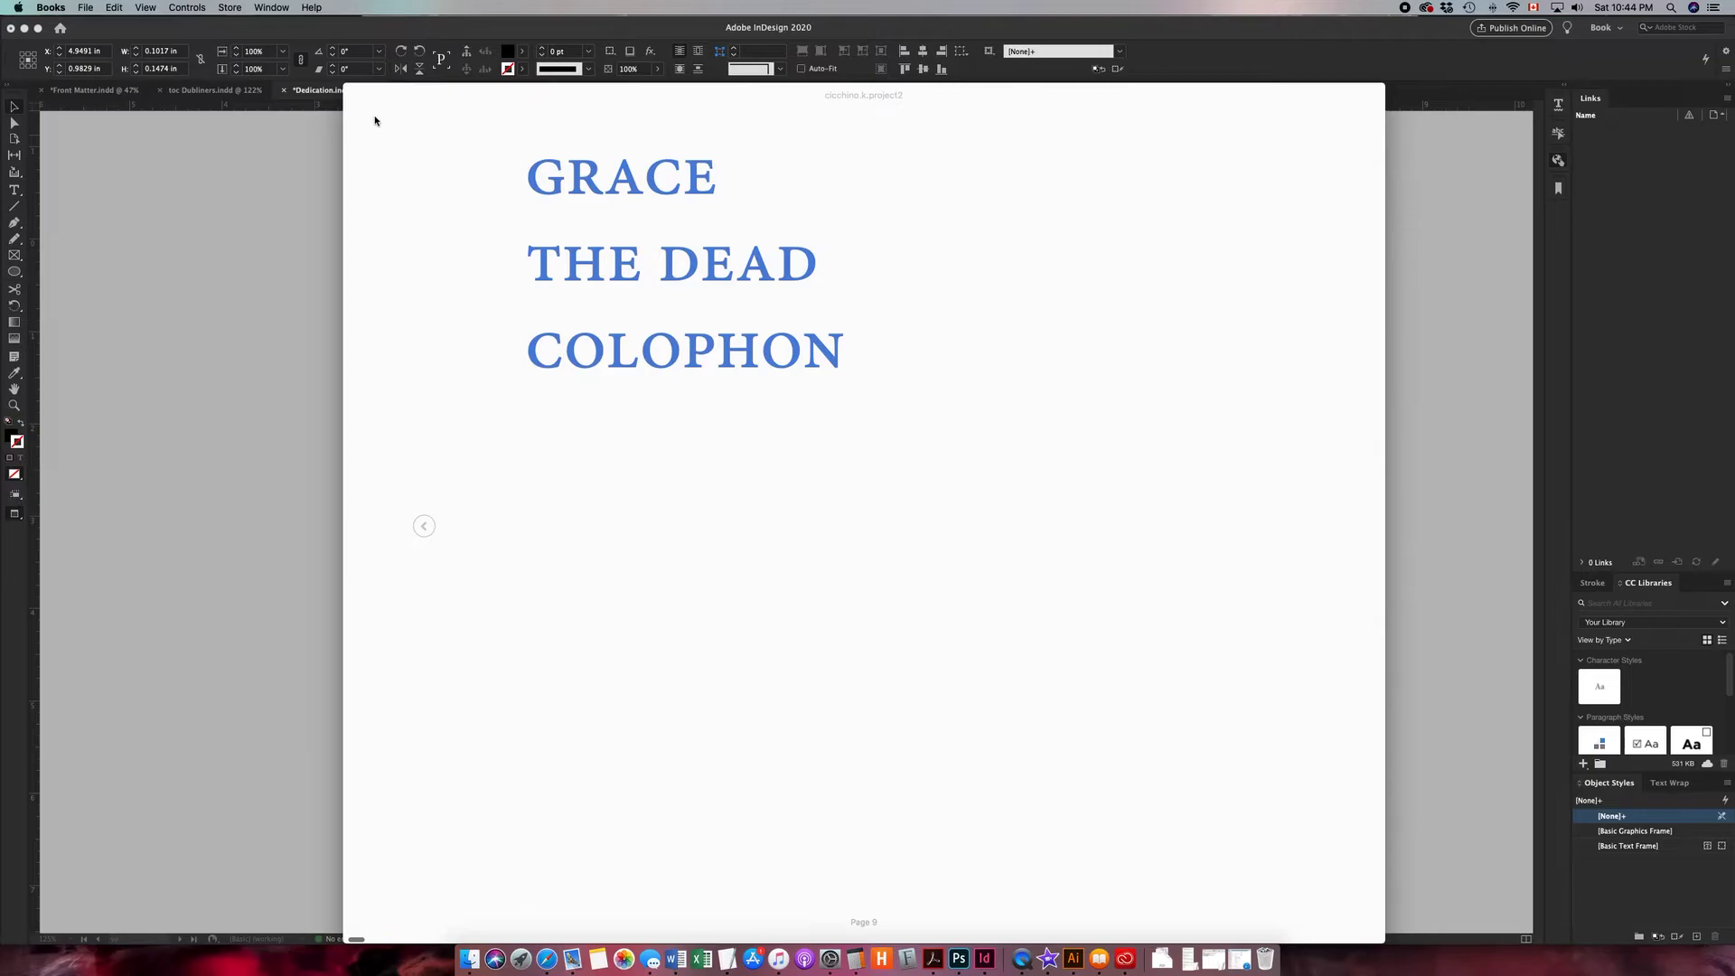
{"action": "left_click", "coordinate": [355, 96]}
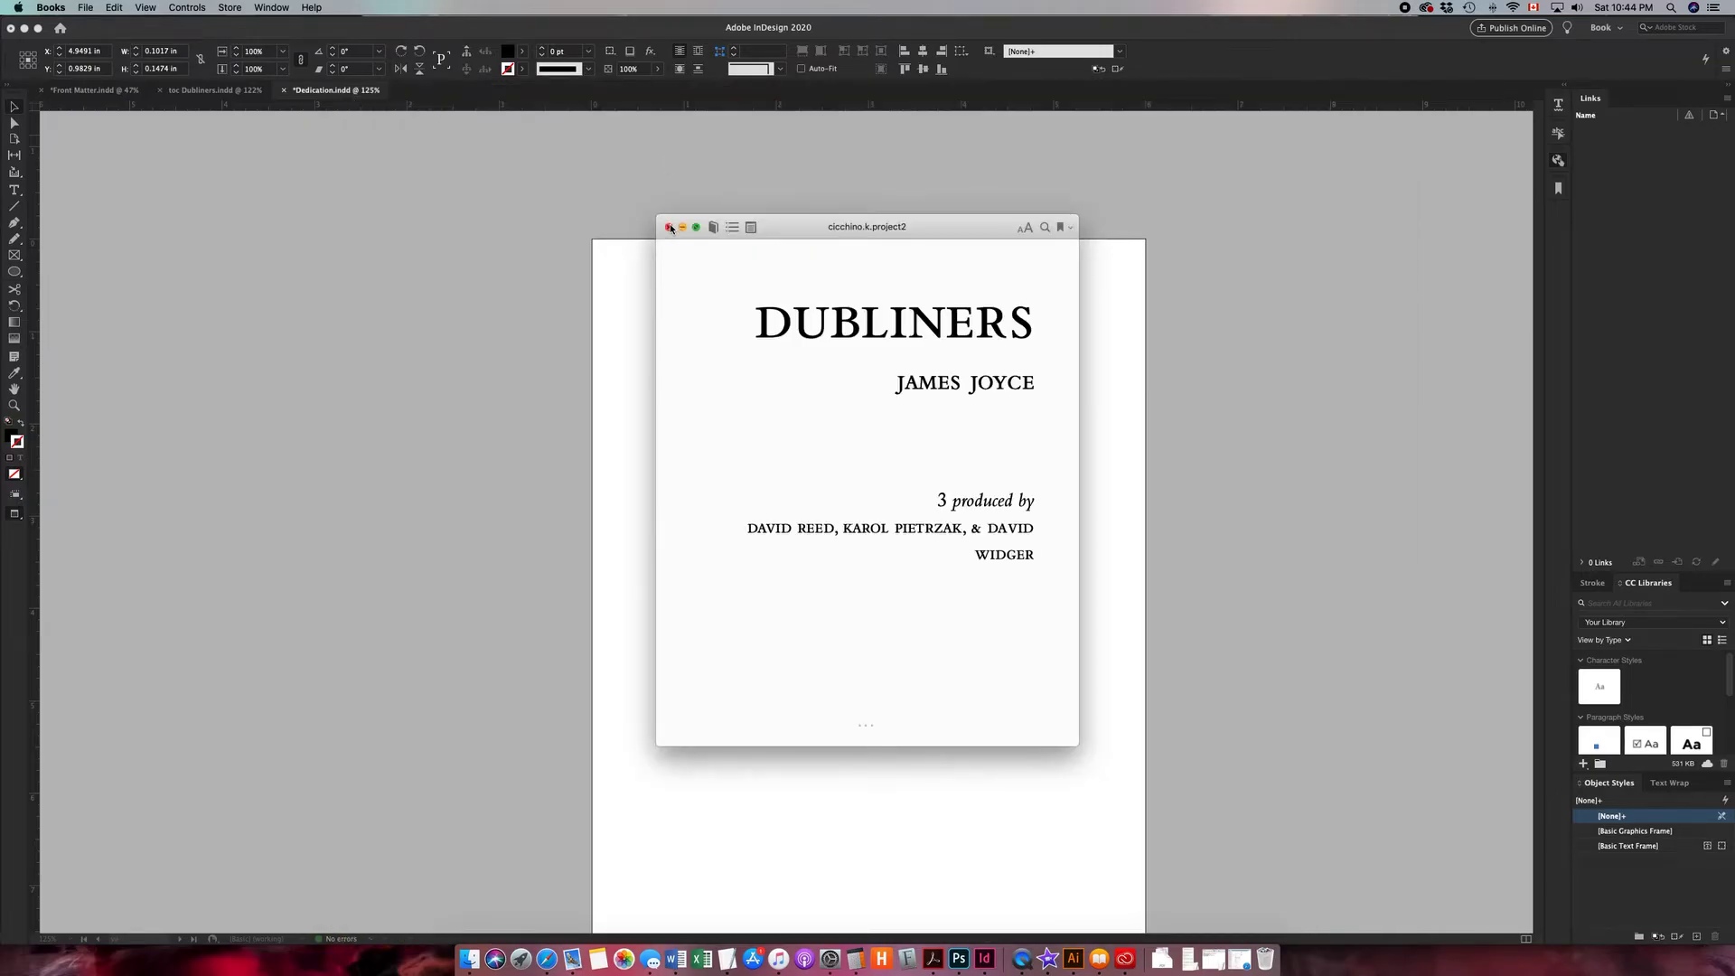
{"action": "left_click", "coordinate": [669, 228]}
{"action": "left_click", "coordinate": [1177, 391]}
- Select all three Dubliners copies in the Books library and delete them everywhere
{"action": "left_click", "coordinate": [1507, 418], "text": "shift"}
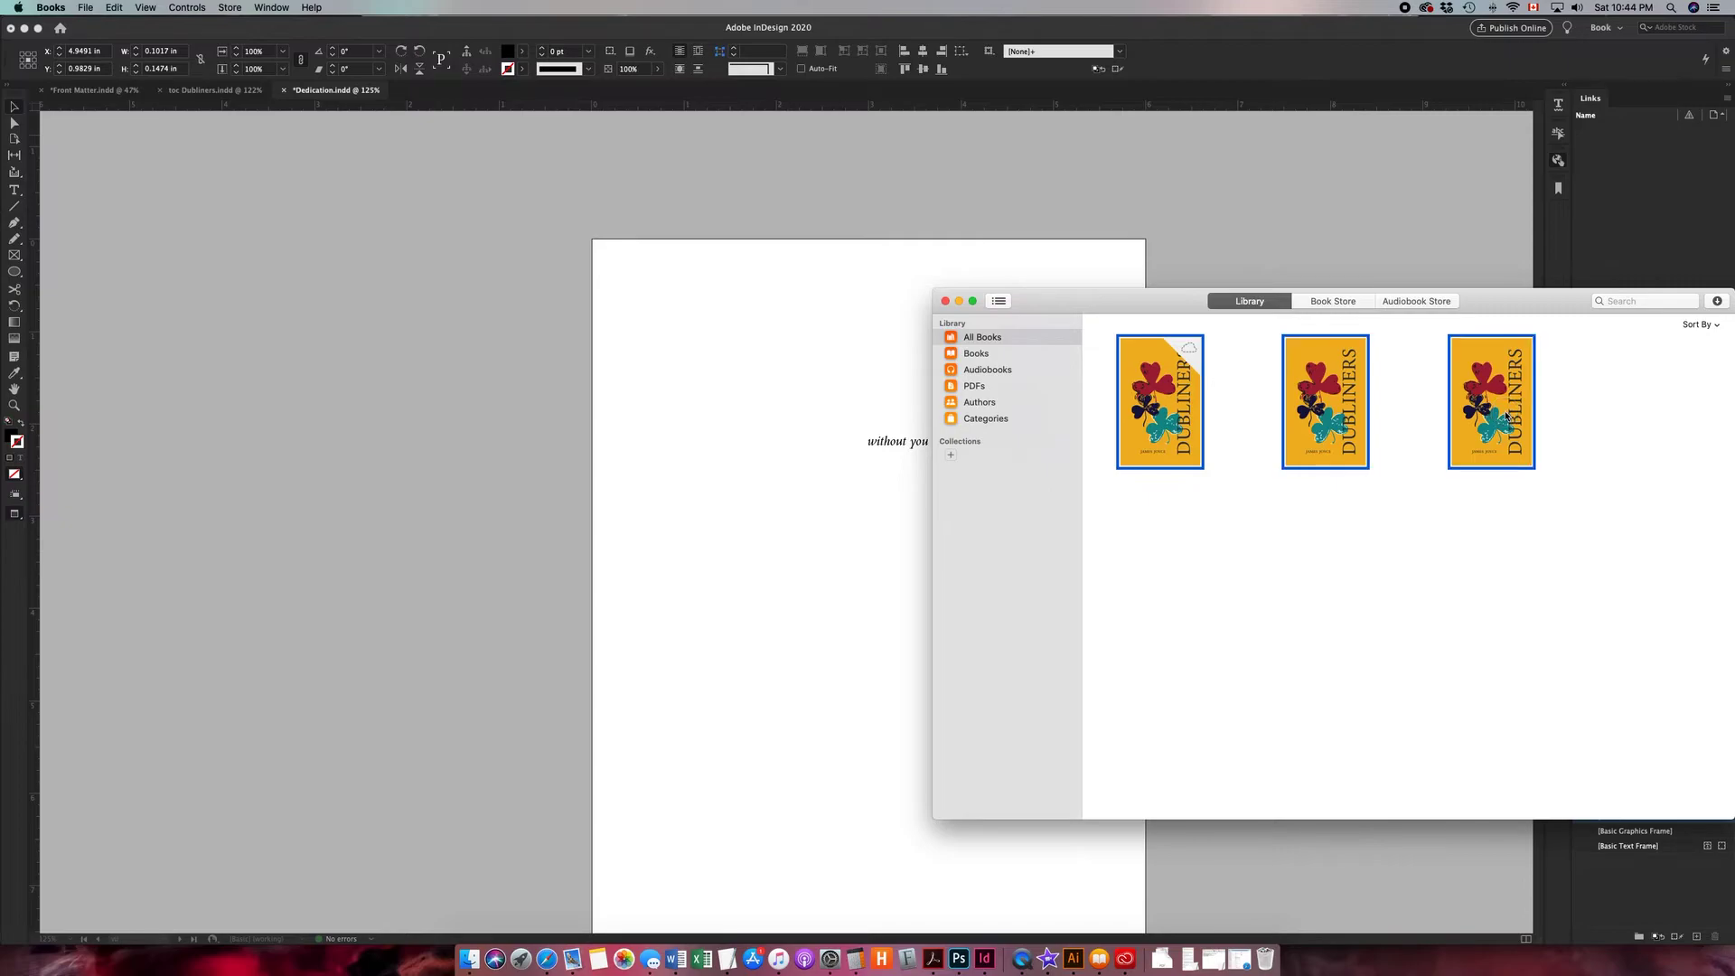
{"action": "left_click", "coordinate": [1505, 415]}
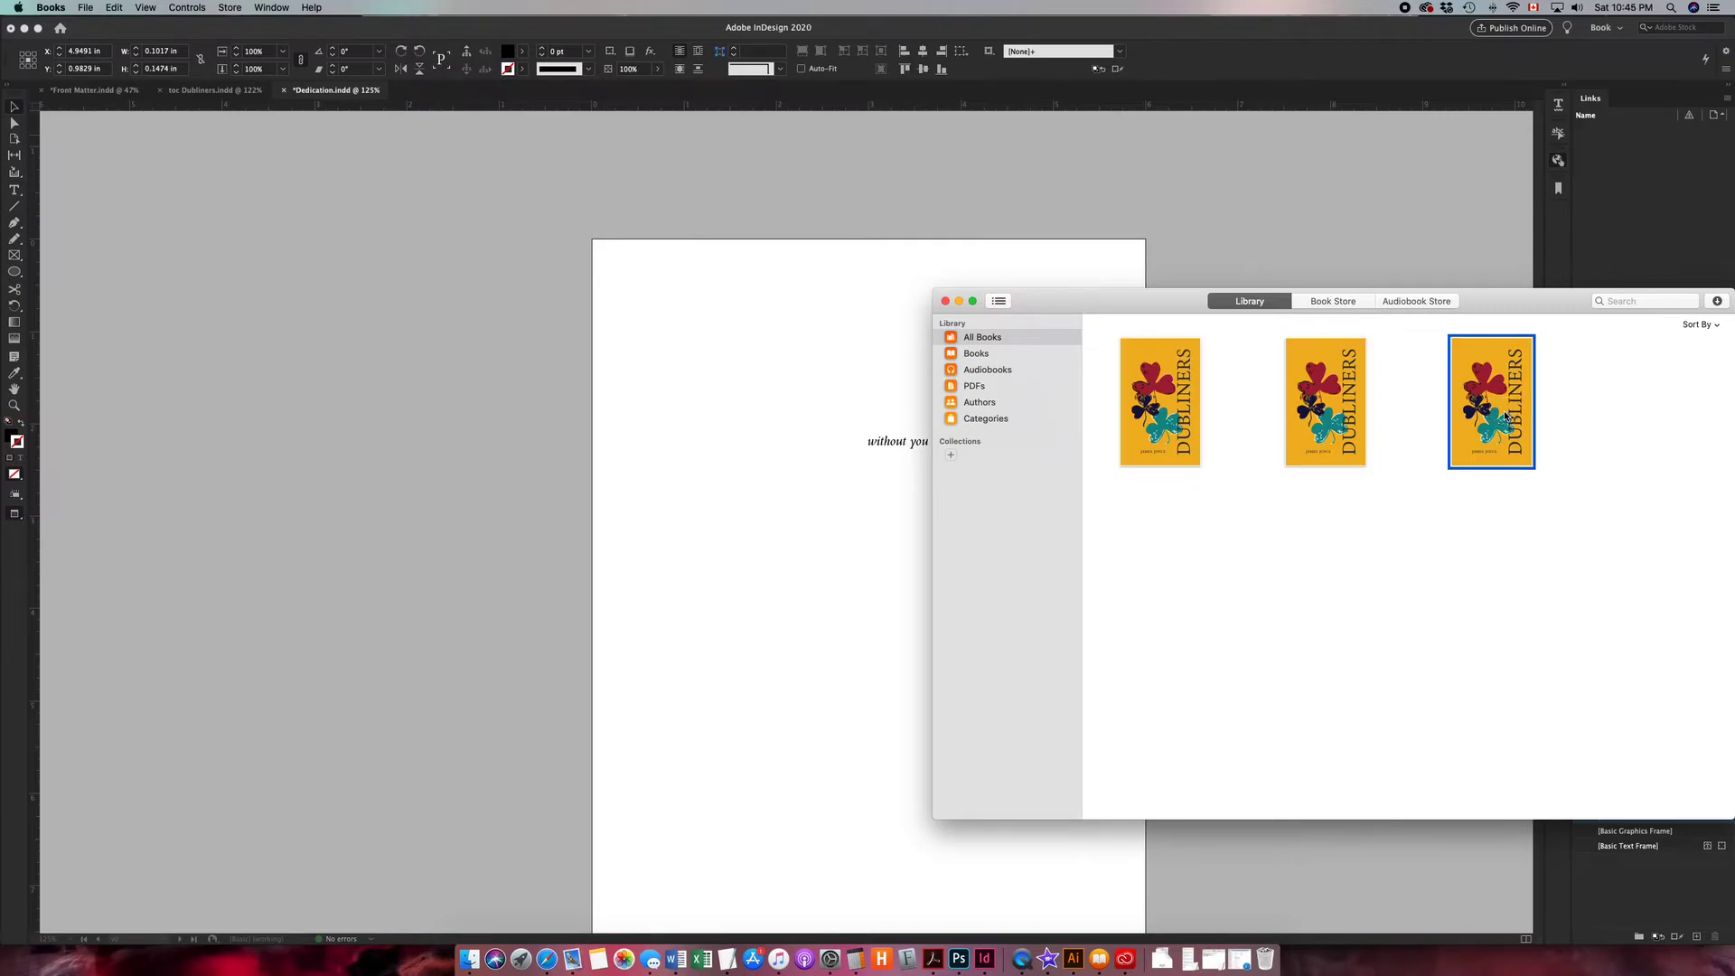
{"action": "left_click", "coordinate": [1174, 424], "text": "shift"}
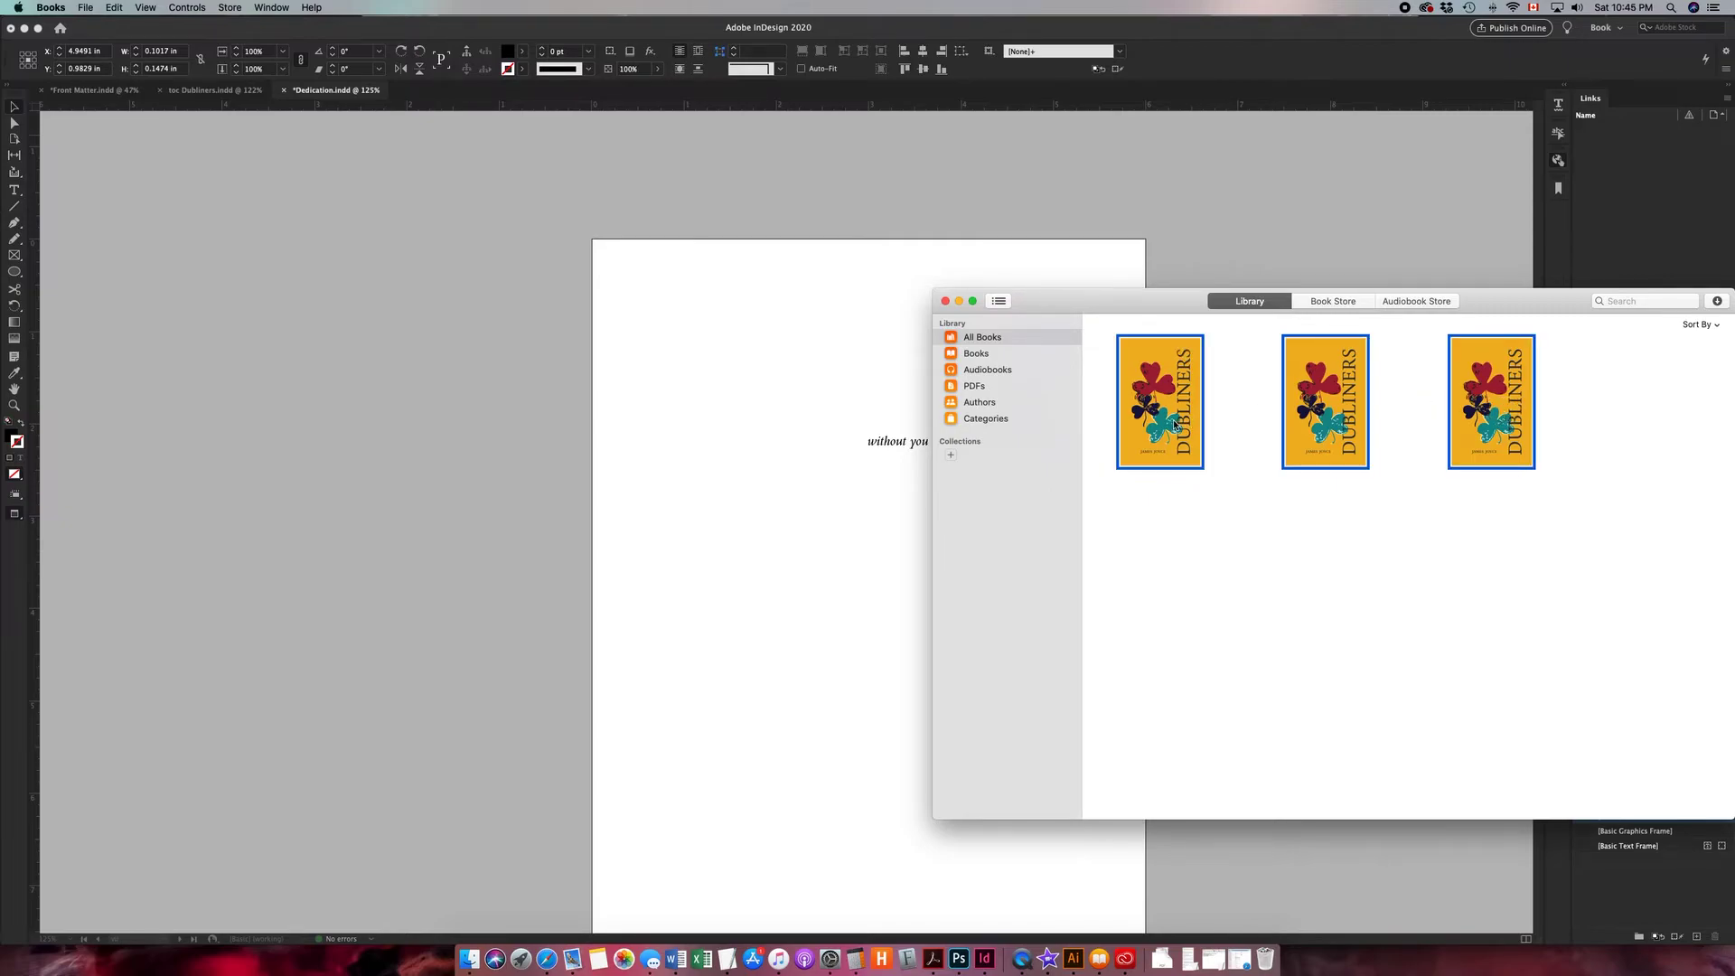
{"action": "right_click", "coordinate": [1482, 408]}
{"action": "left_click", "coordinate": [1509, 465]}
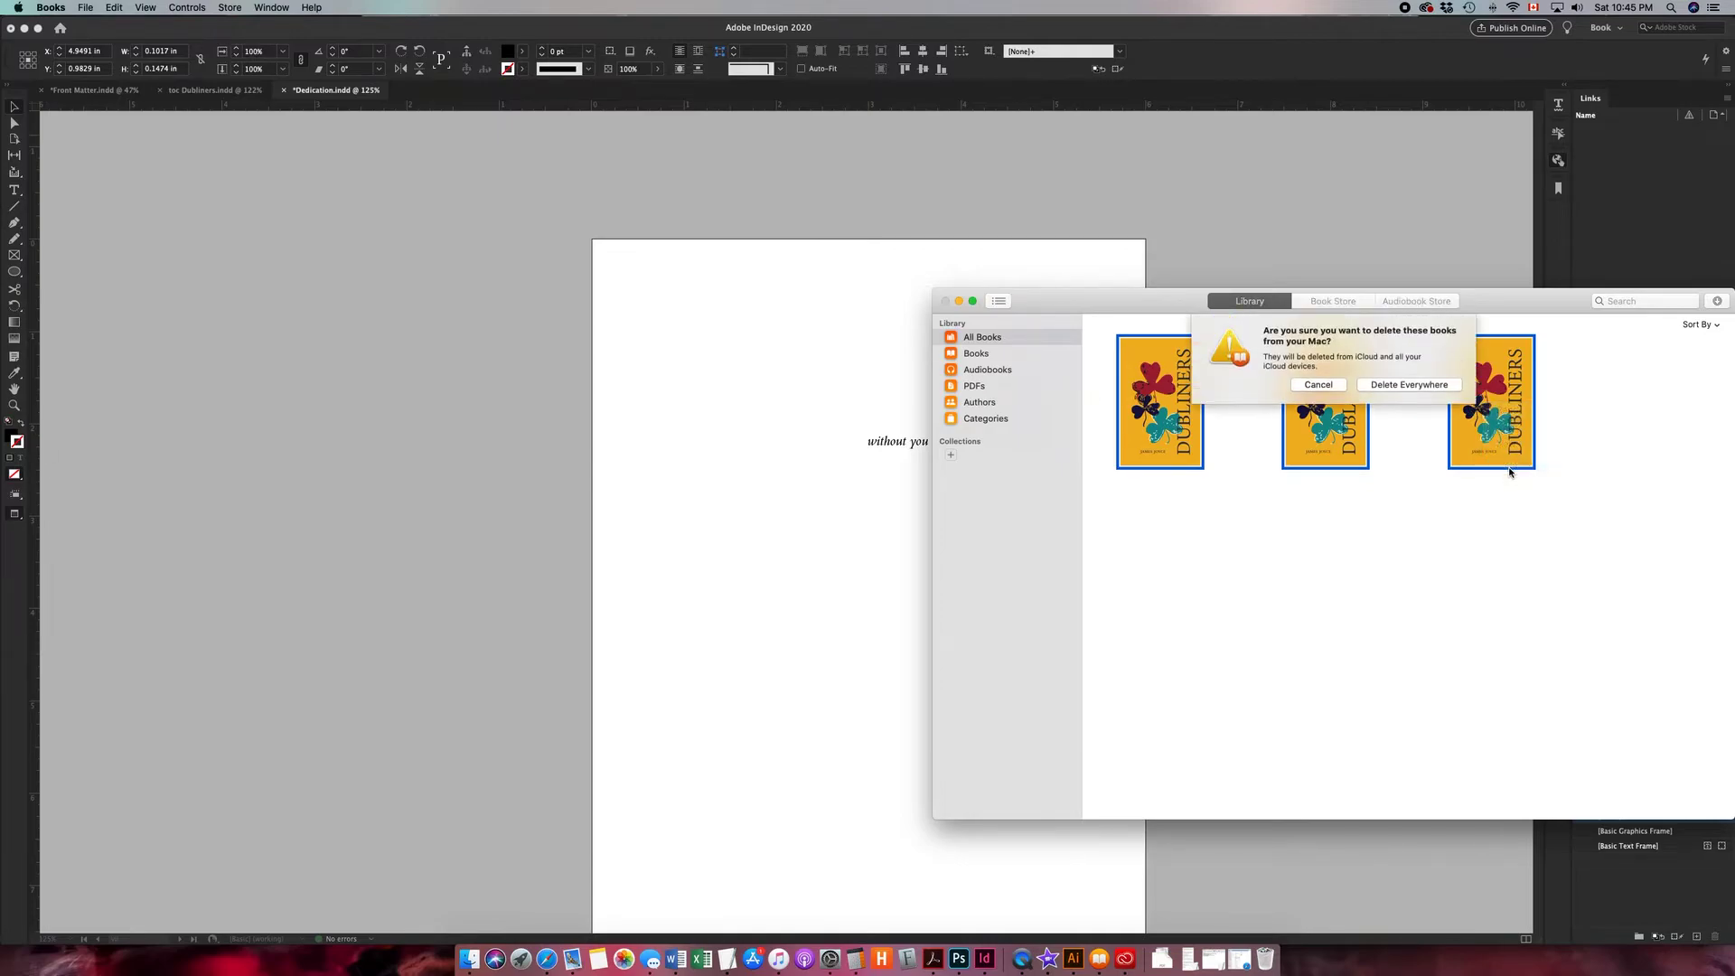
{"action": "left_click", "coordinate": [1411, 383]}
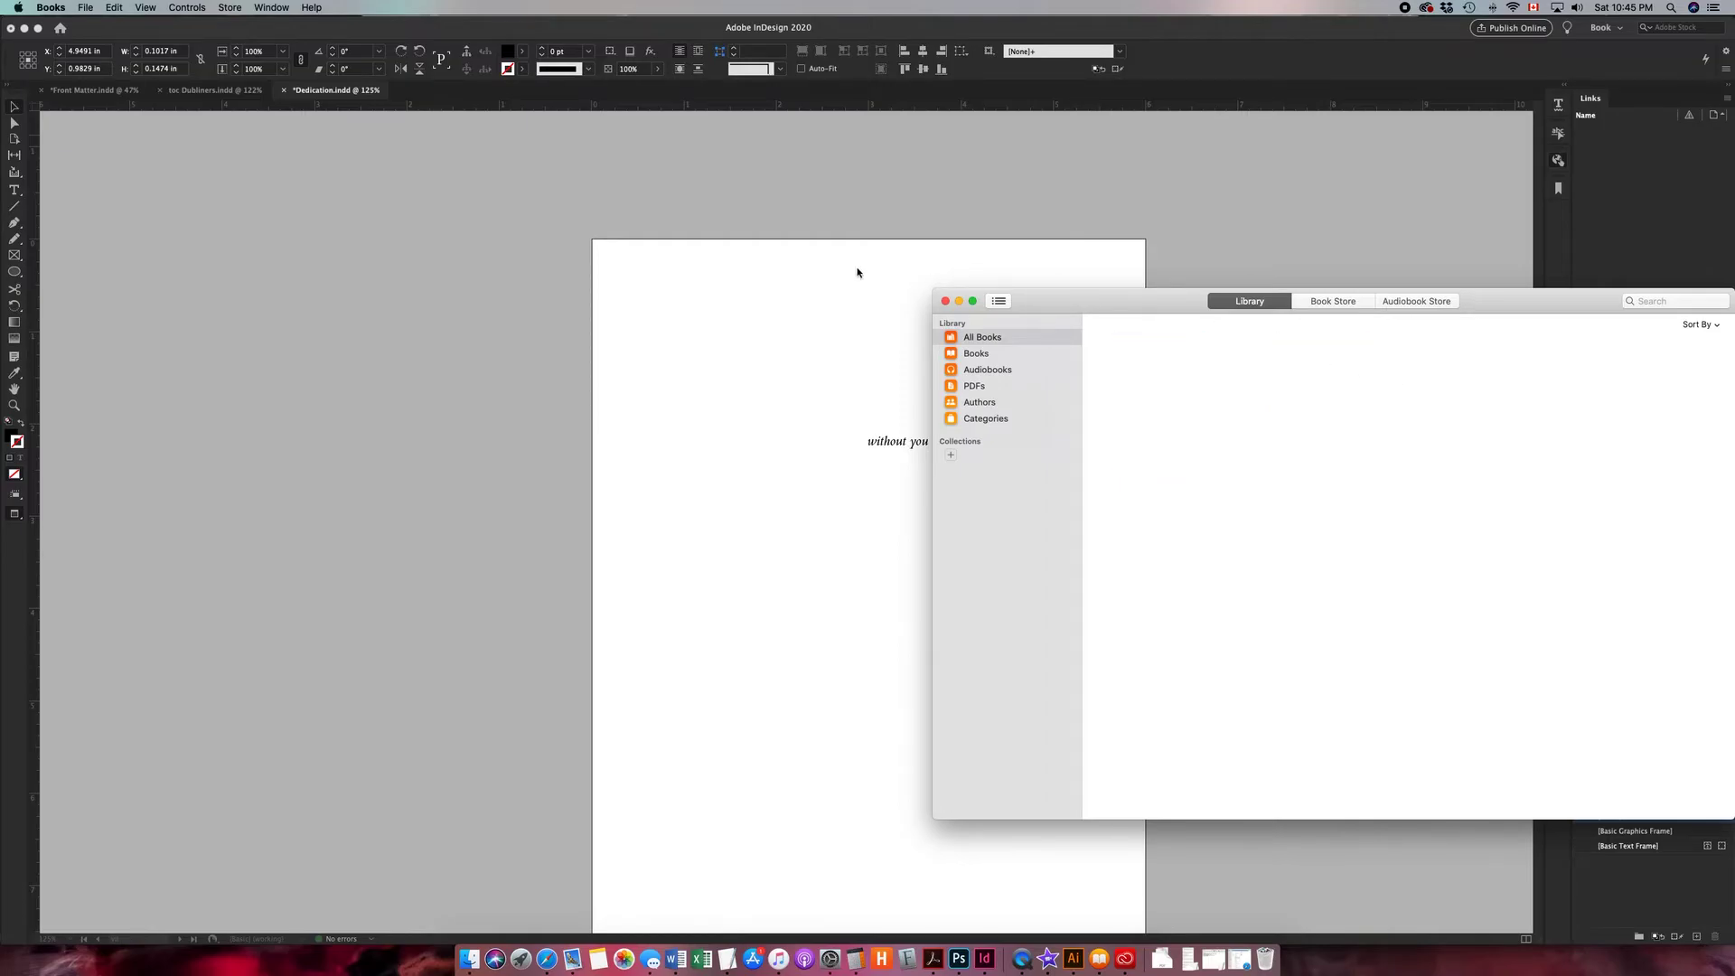
- Open the Front Matter document, zoom to the title page credit, and delete the inline ornament before "produced by"
{"action": "left_click", "coordinate": [833, 283]}
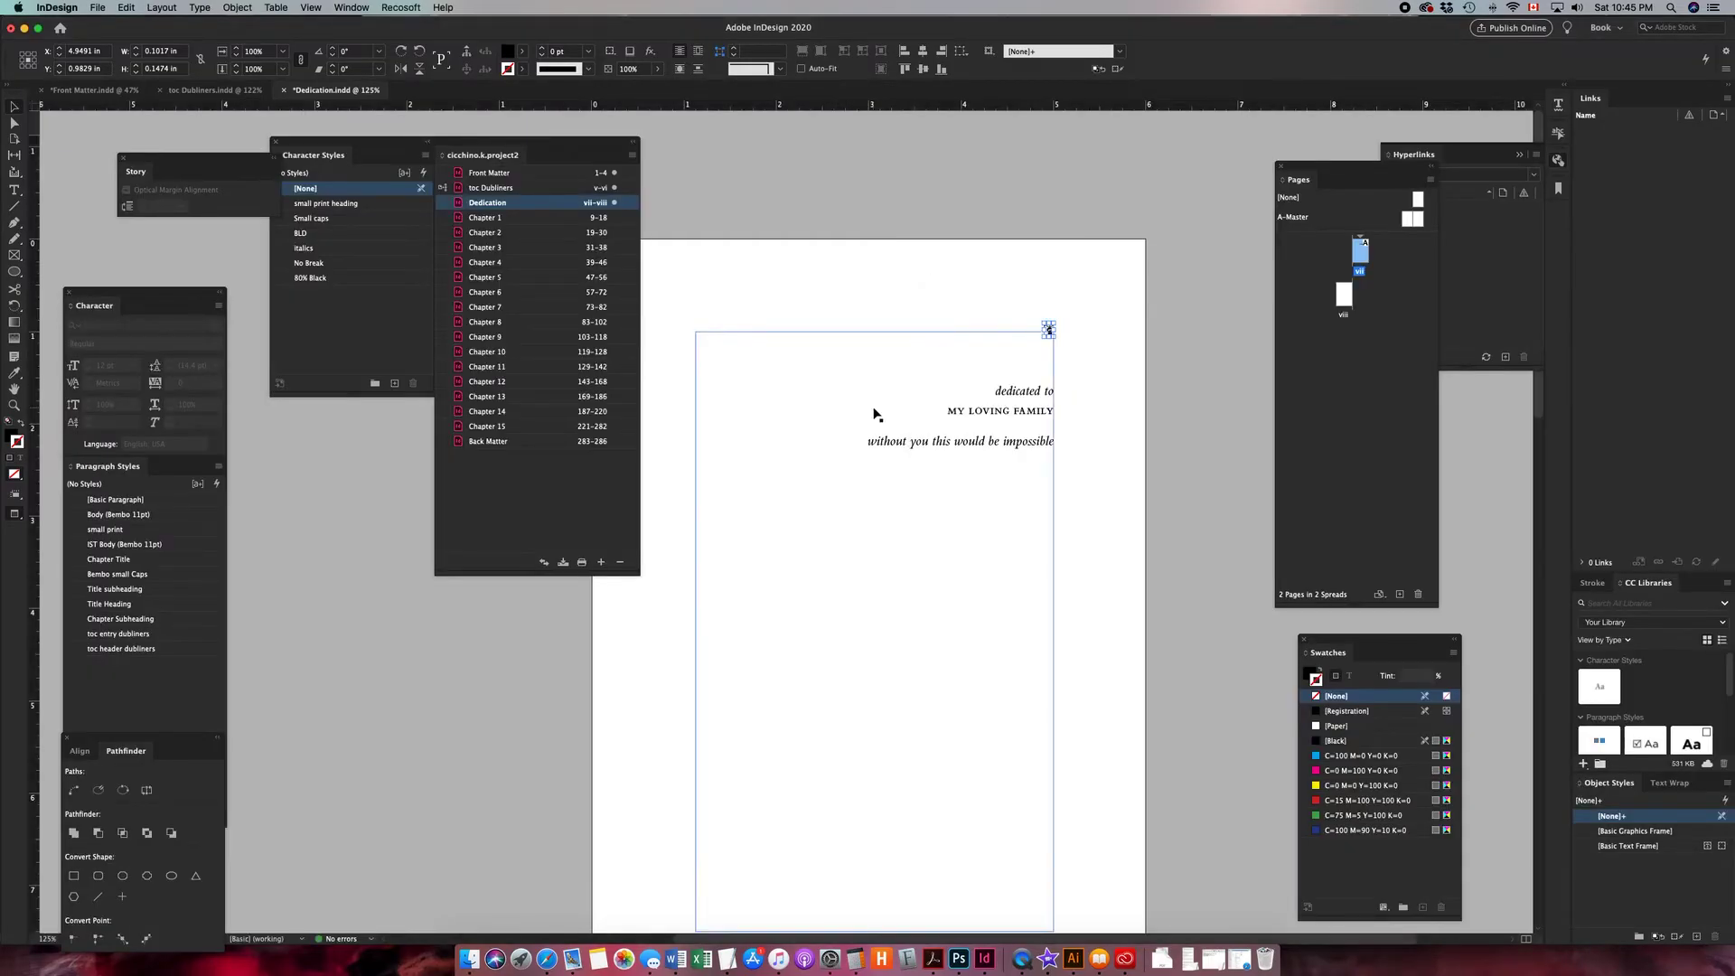
{"action": "scroll", "coordinate": [875, 414], "scroll_direction": "left", "scroll_amount": 1}
{"action": "double_click", "coordinate": [532, 176]}
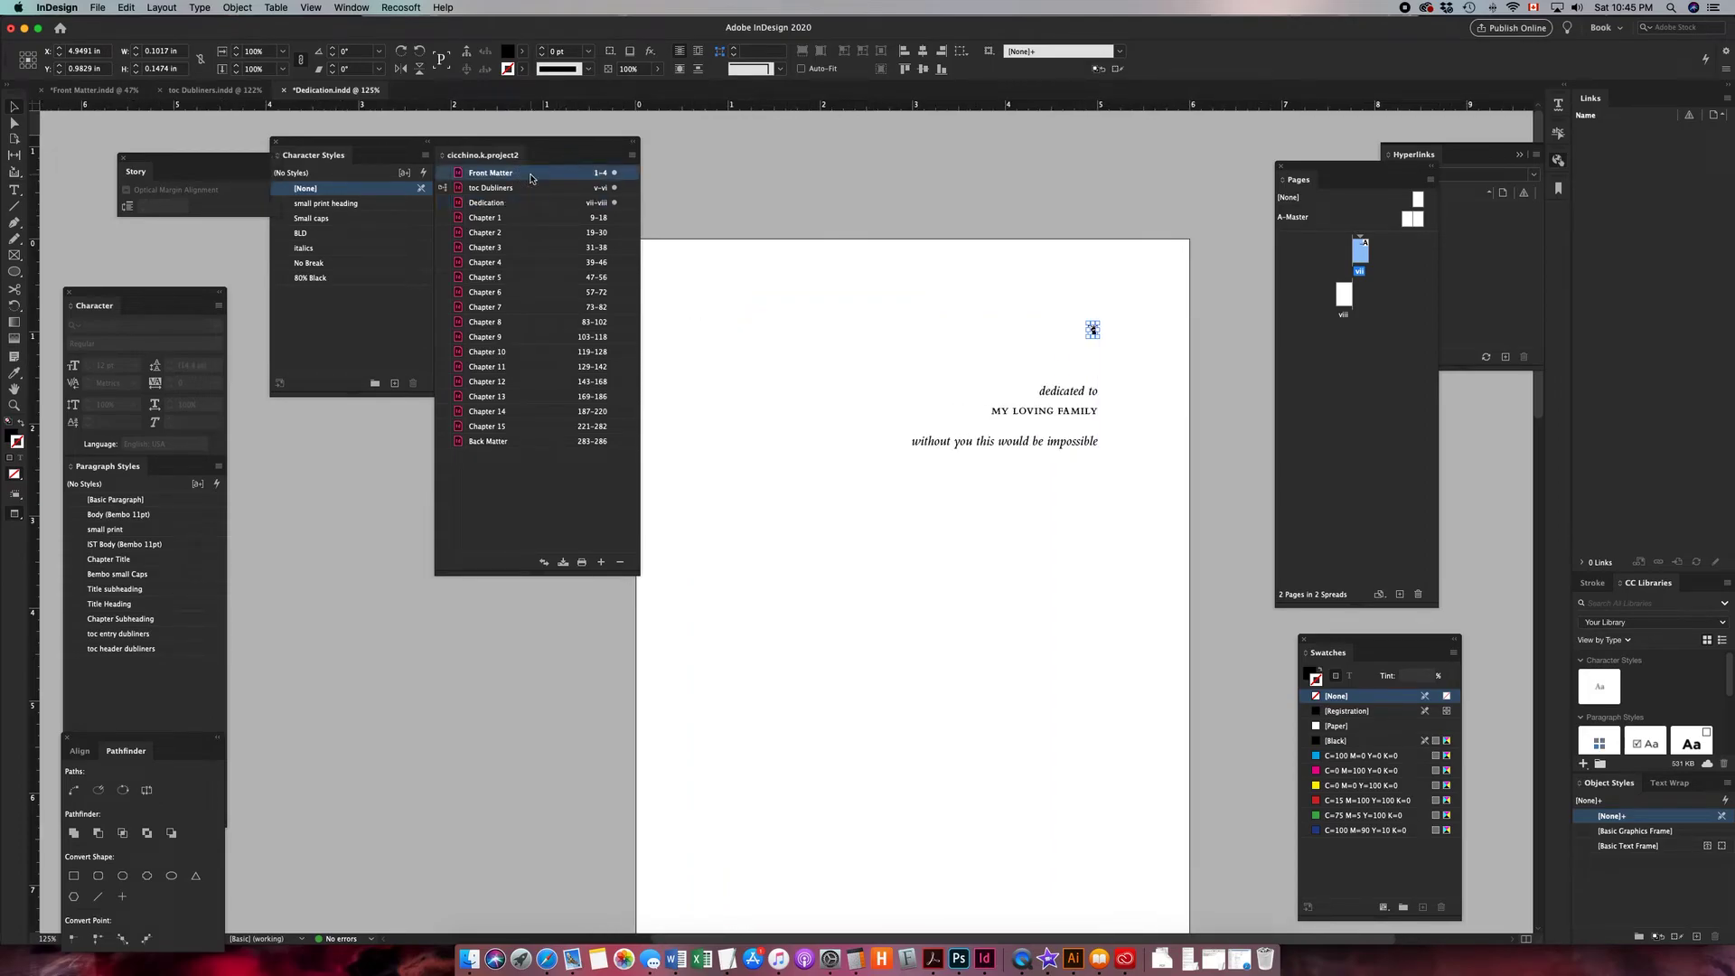
{"action": "left_click", "coordinate": [1042, 543]}
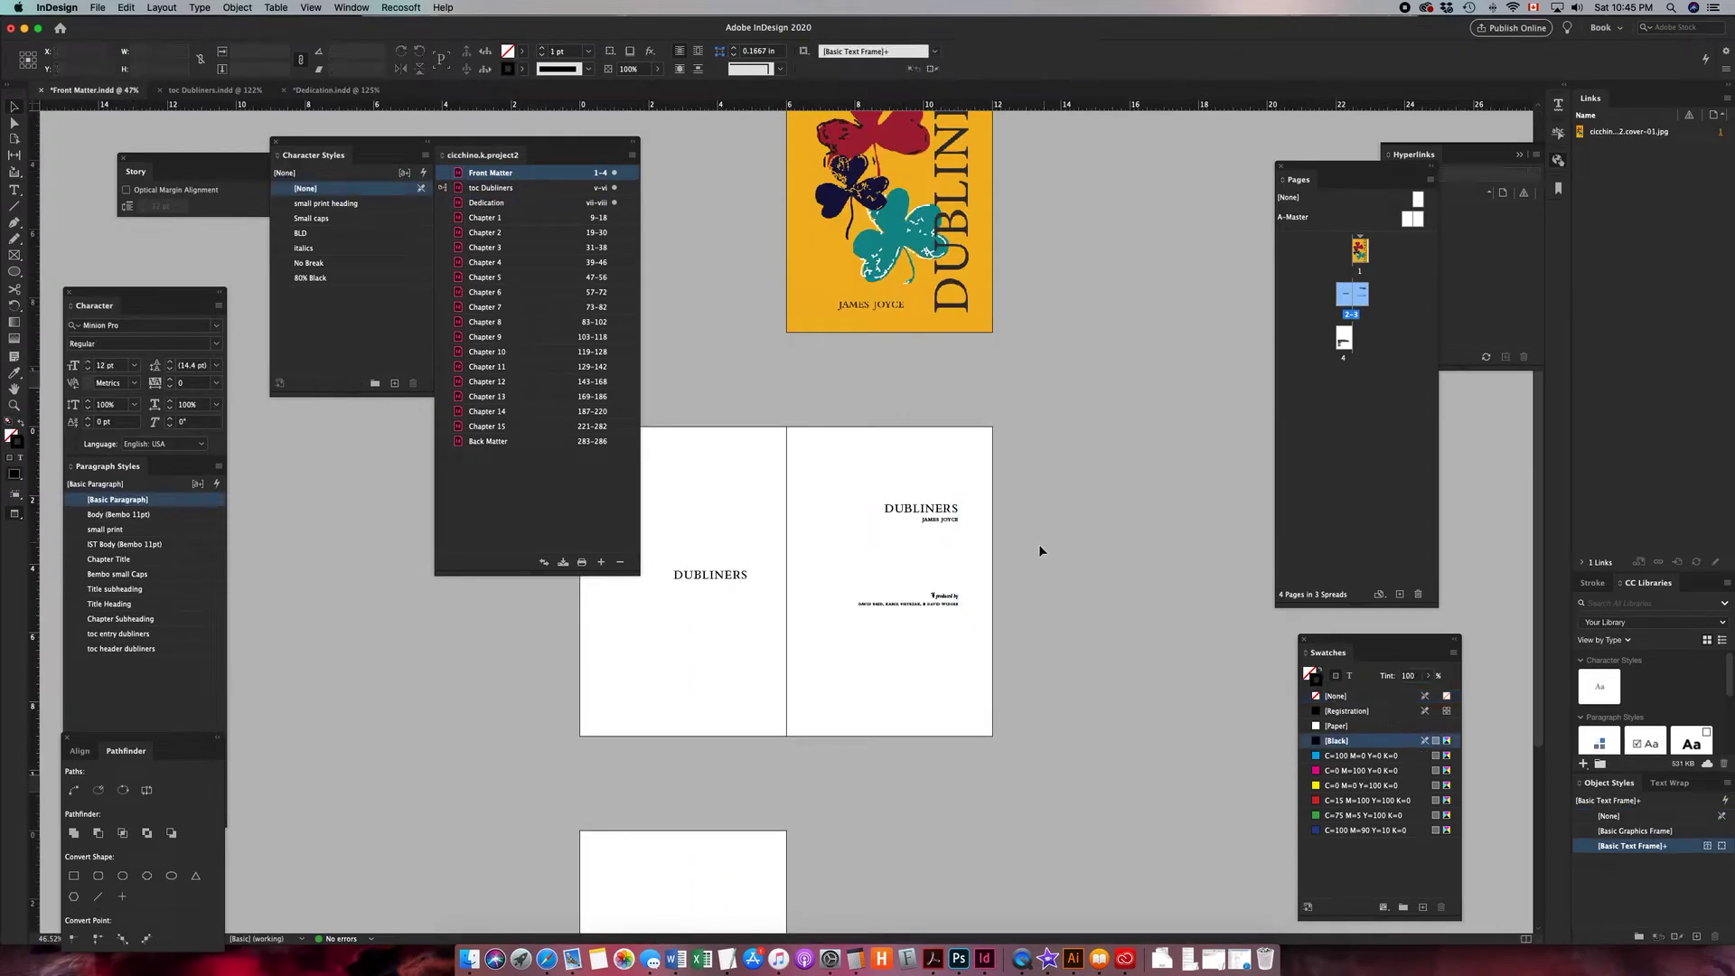
{"action": "key", "text": "z"}
{"action": "left_click_drag", "start_coordinate": [772, 434], "coordinate": [1063, 720]}
{"action": "left_click_drag", "start_coordinate": [694, 487], "coordinate": [1035, 706]}
{"action": "key", "text": "t"}
{"action": "left_click_drag", "start_coordinate": [755, 484], "coordinate": [852, 447]}
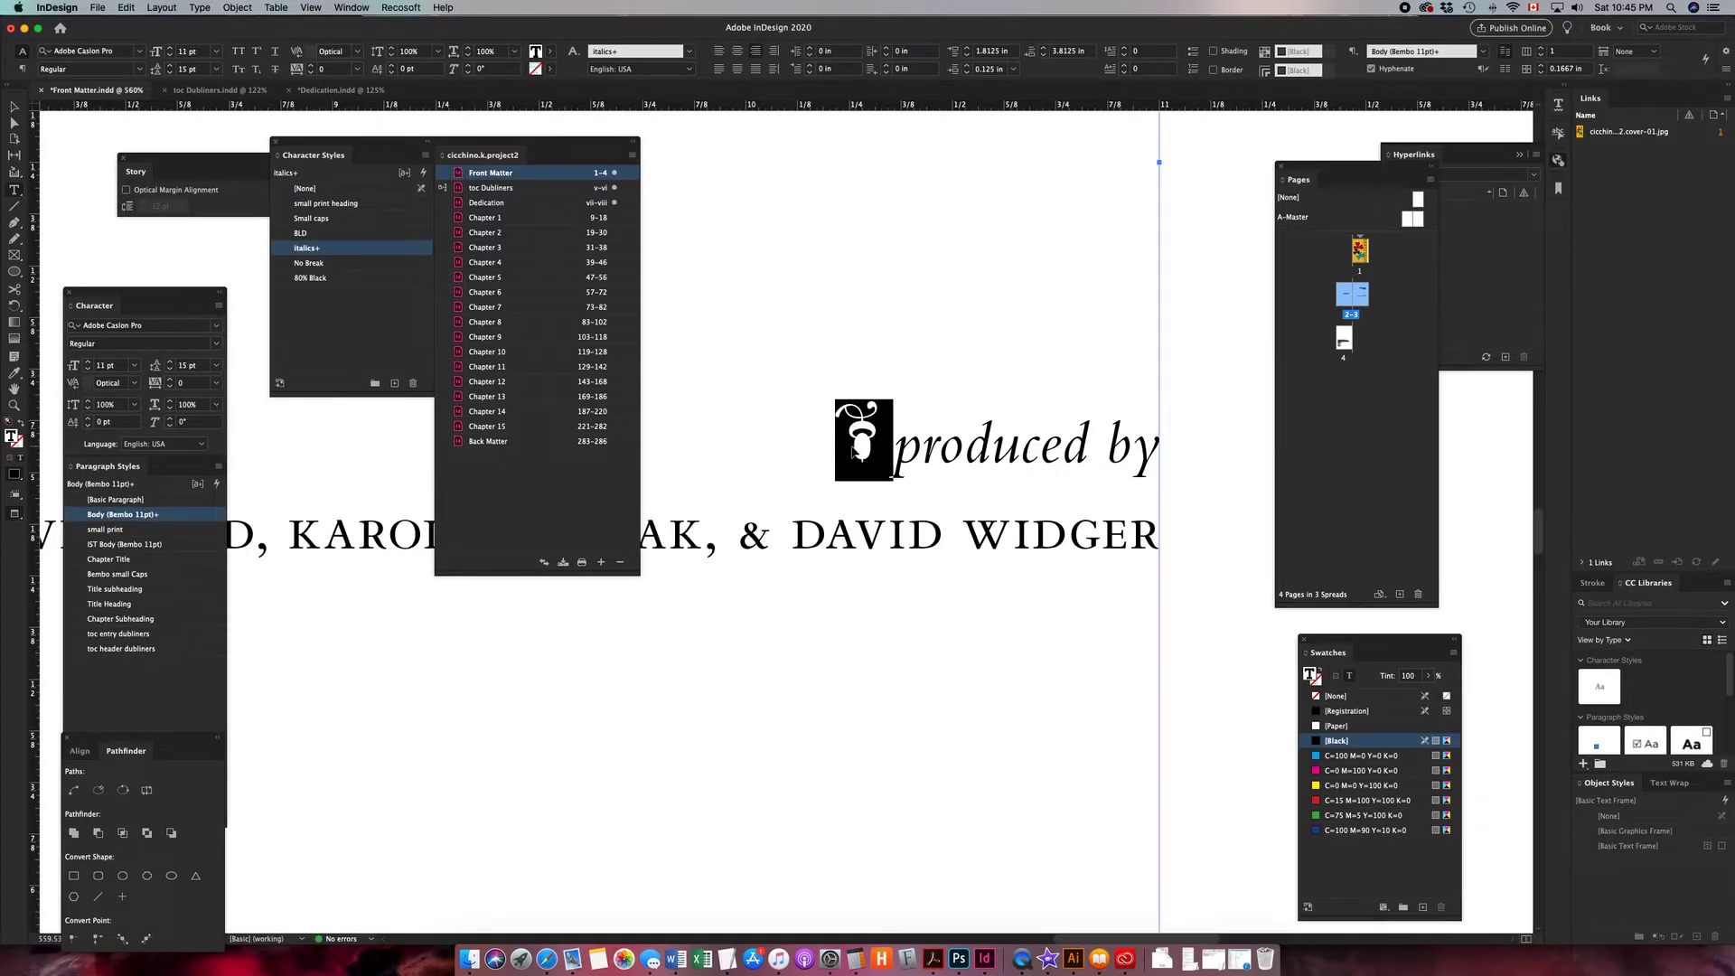
{"action": "key", "text": "BackSpace"}
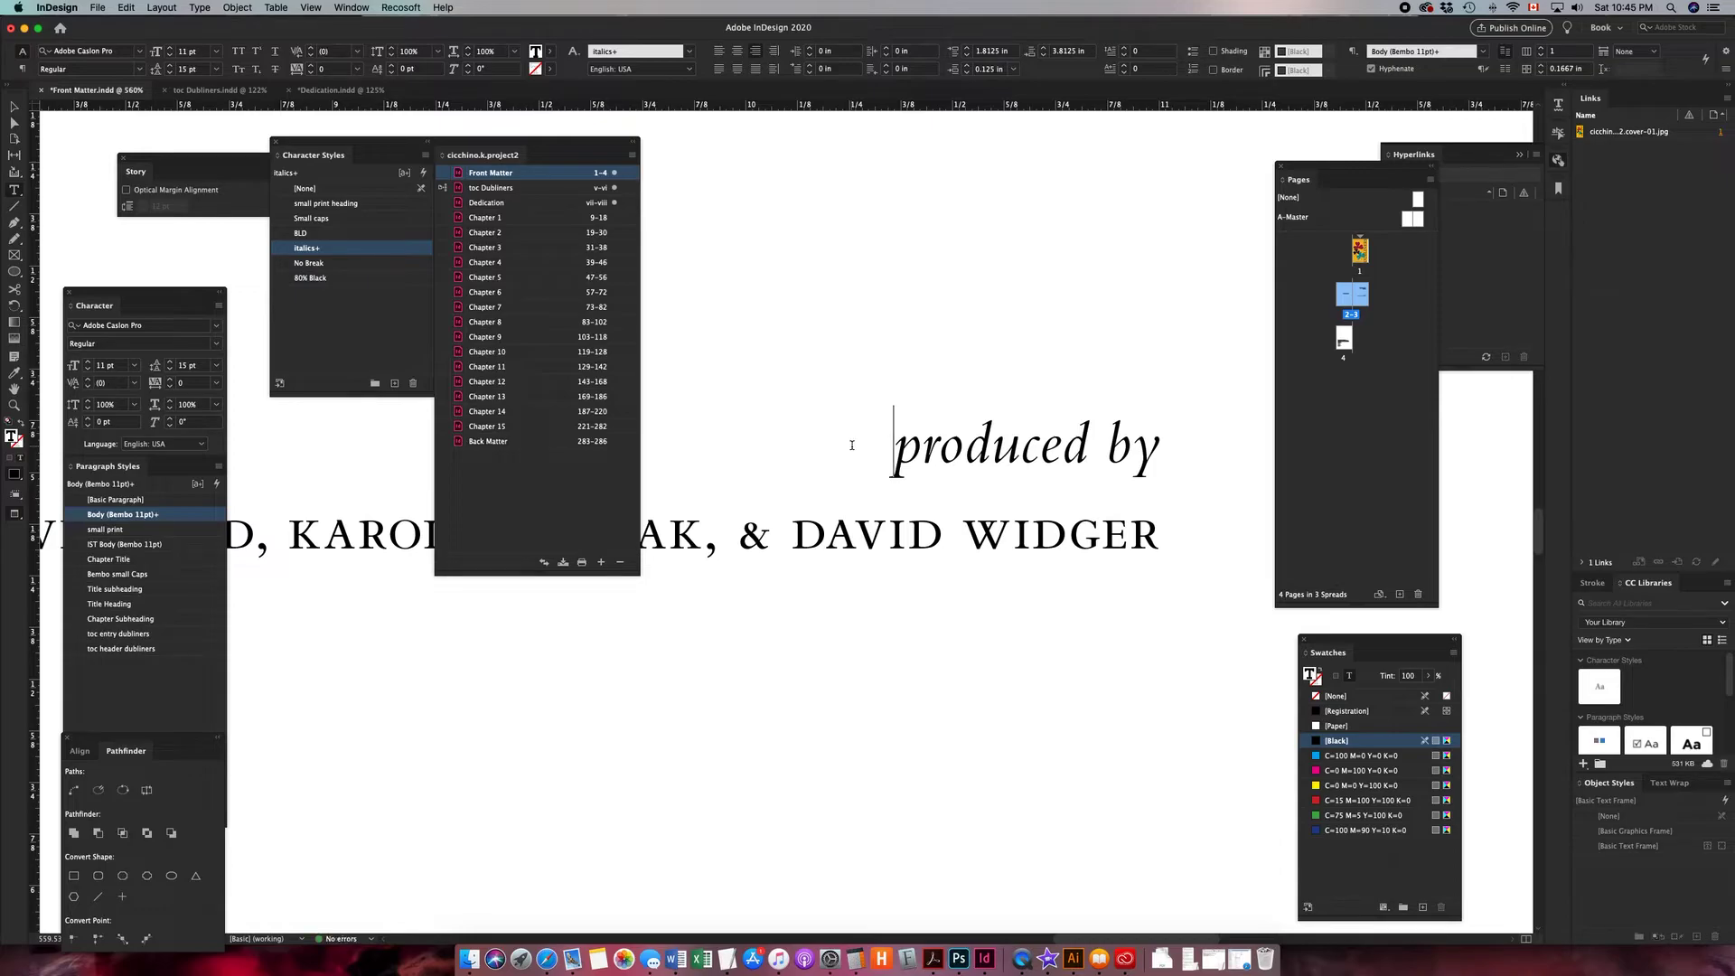
- Paste the ornament onto the title page near the "produced by" credit
{"action": "key", "text": "super+minus"}
{"action": "key", "text": "super+minus"}
{"action": "left_click_drag", "start_coordinate": [997, 331], "coordinate": [833, 448]}
{"action": "key", "text": "super+v"}
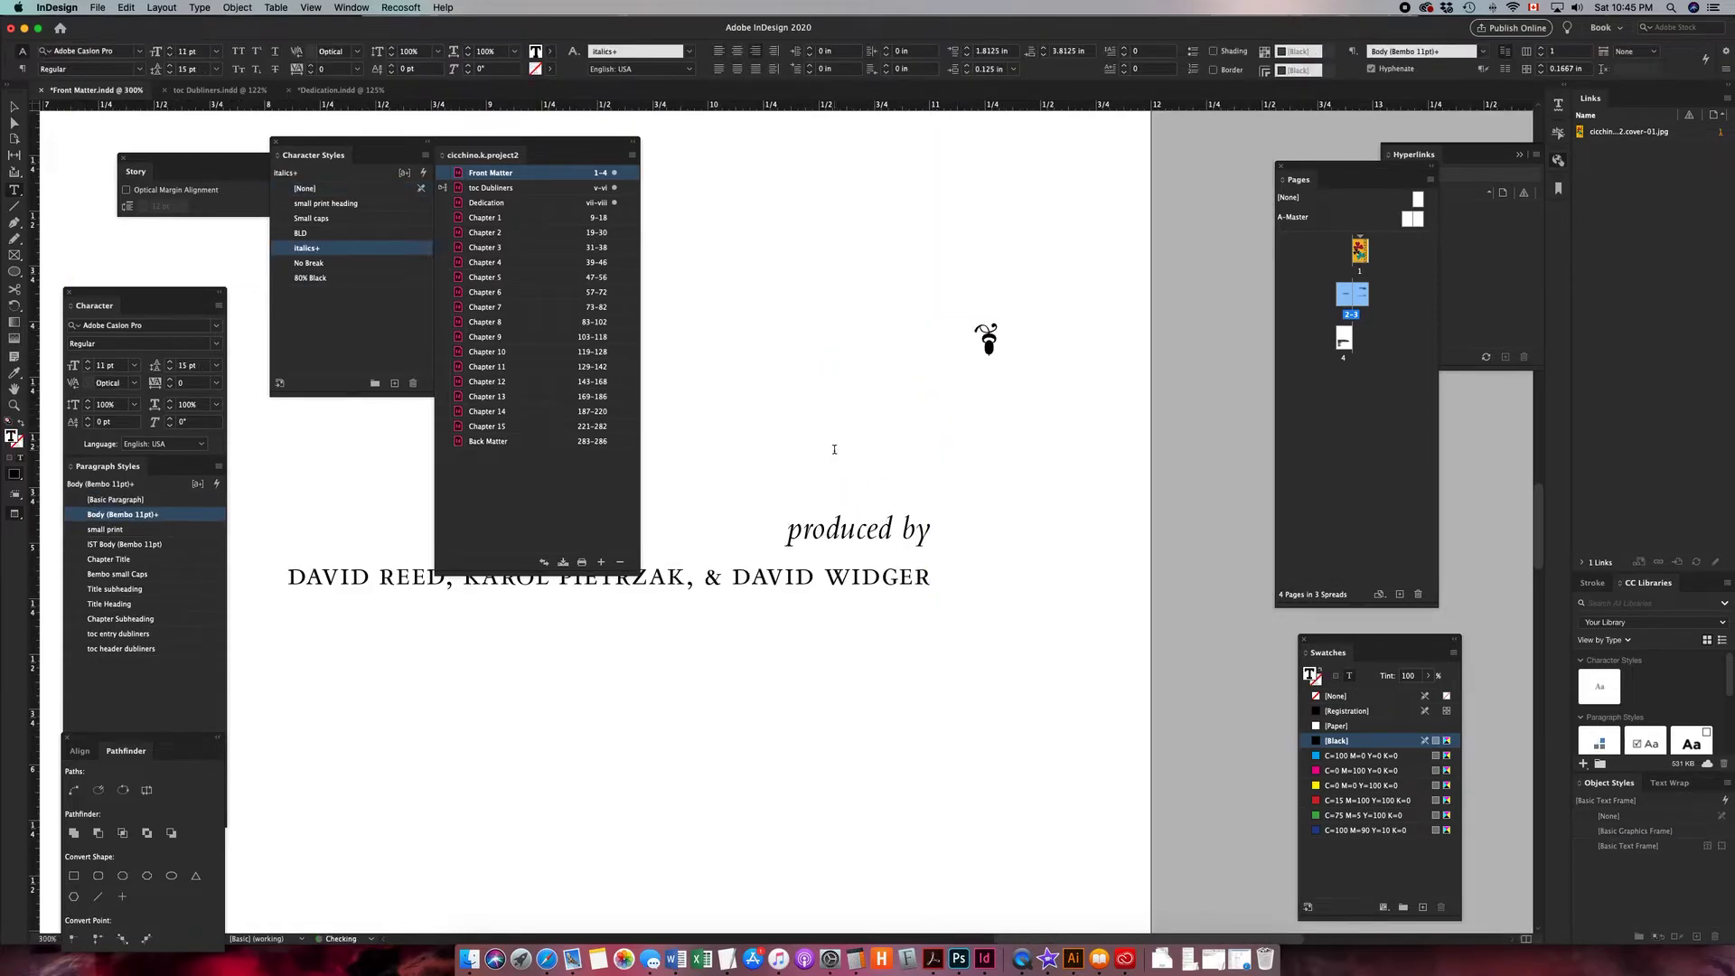
{"action": "key", "text": "Escape"}
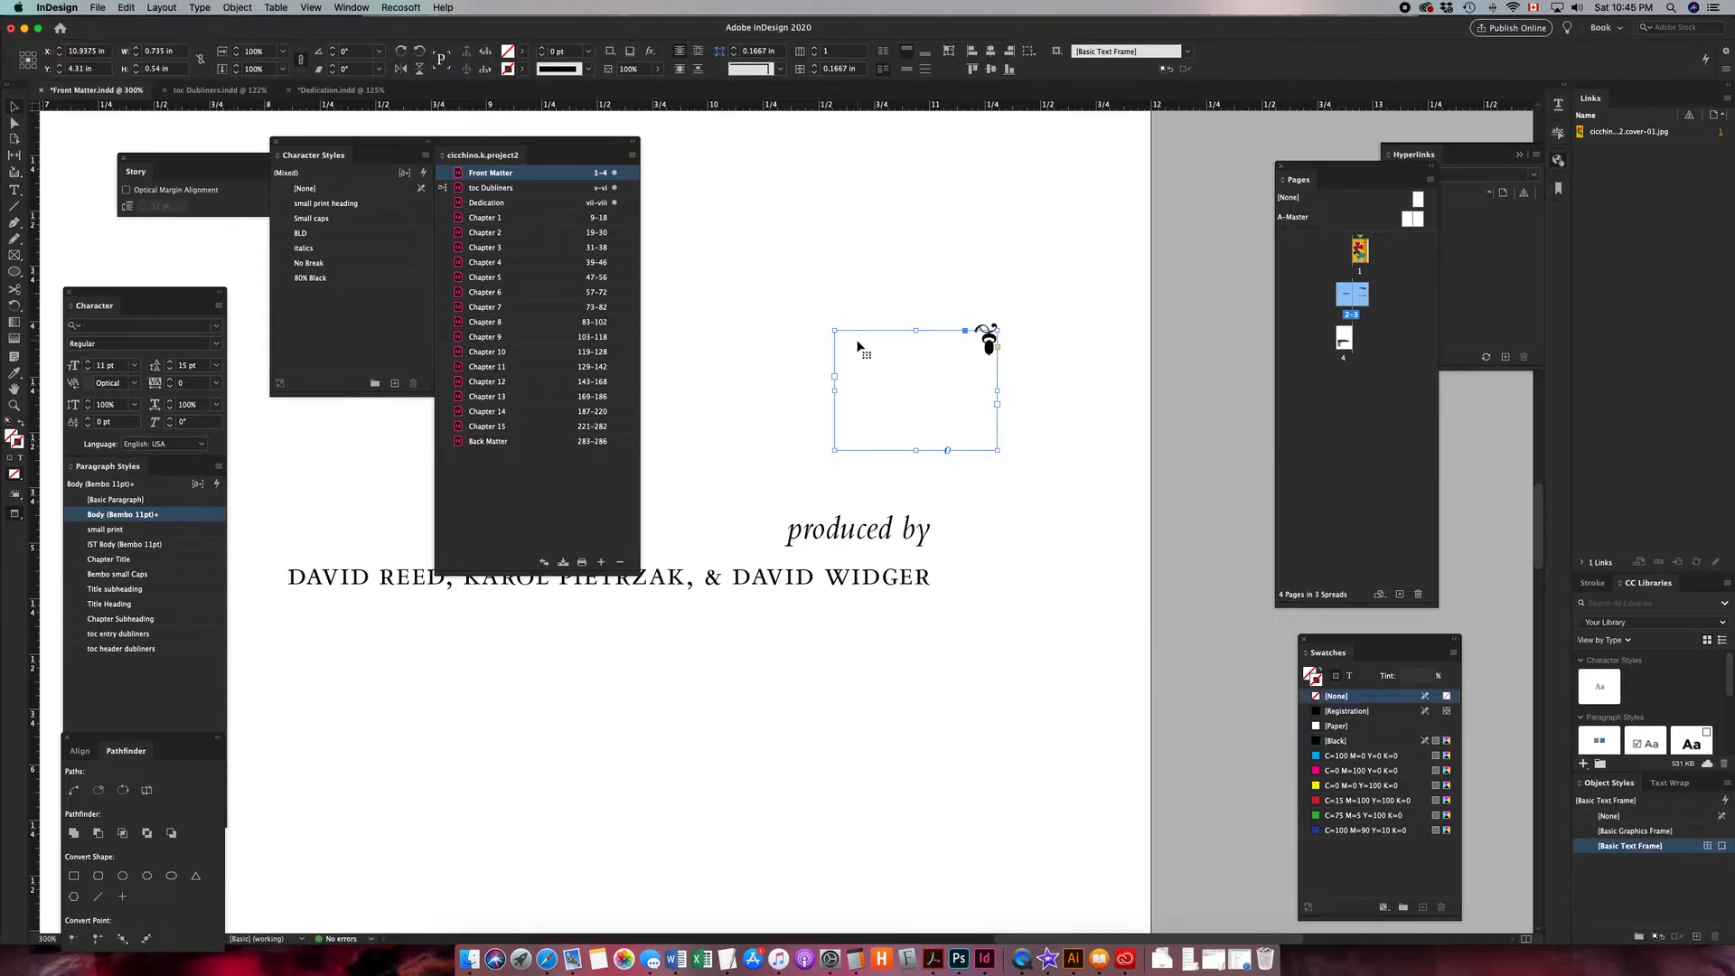
- Anchor the pasted ornament in the title page text frame above the "produced by" line
{"action": "key", "text": "shift+super+o"}
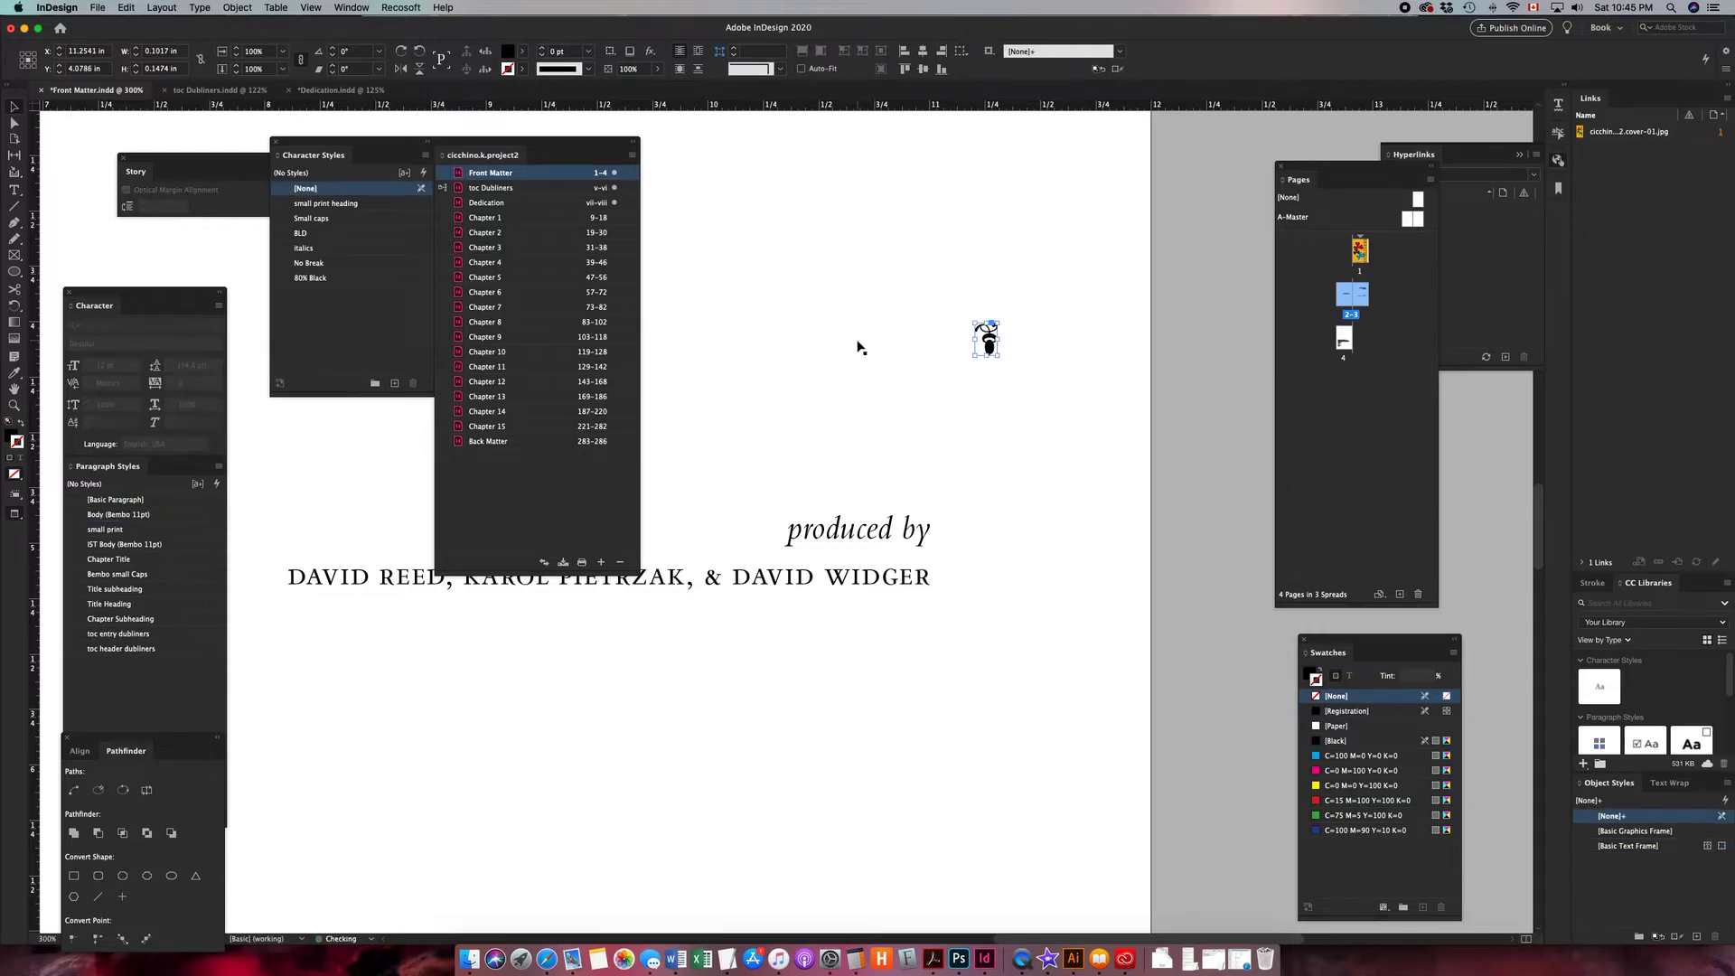
{"action": "left_click_drag", "start_coordinate": [986, 339], "coordinate": [921, 466]}
{"action": "key", "text": "p"}
{"action": "key", "text": "super+minus"}
{"action": "key", "text": "super+minus"}
{"action": "left_click_drag", "start_coordinate": [798, 473], "coordinate": [1044, 479]}
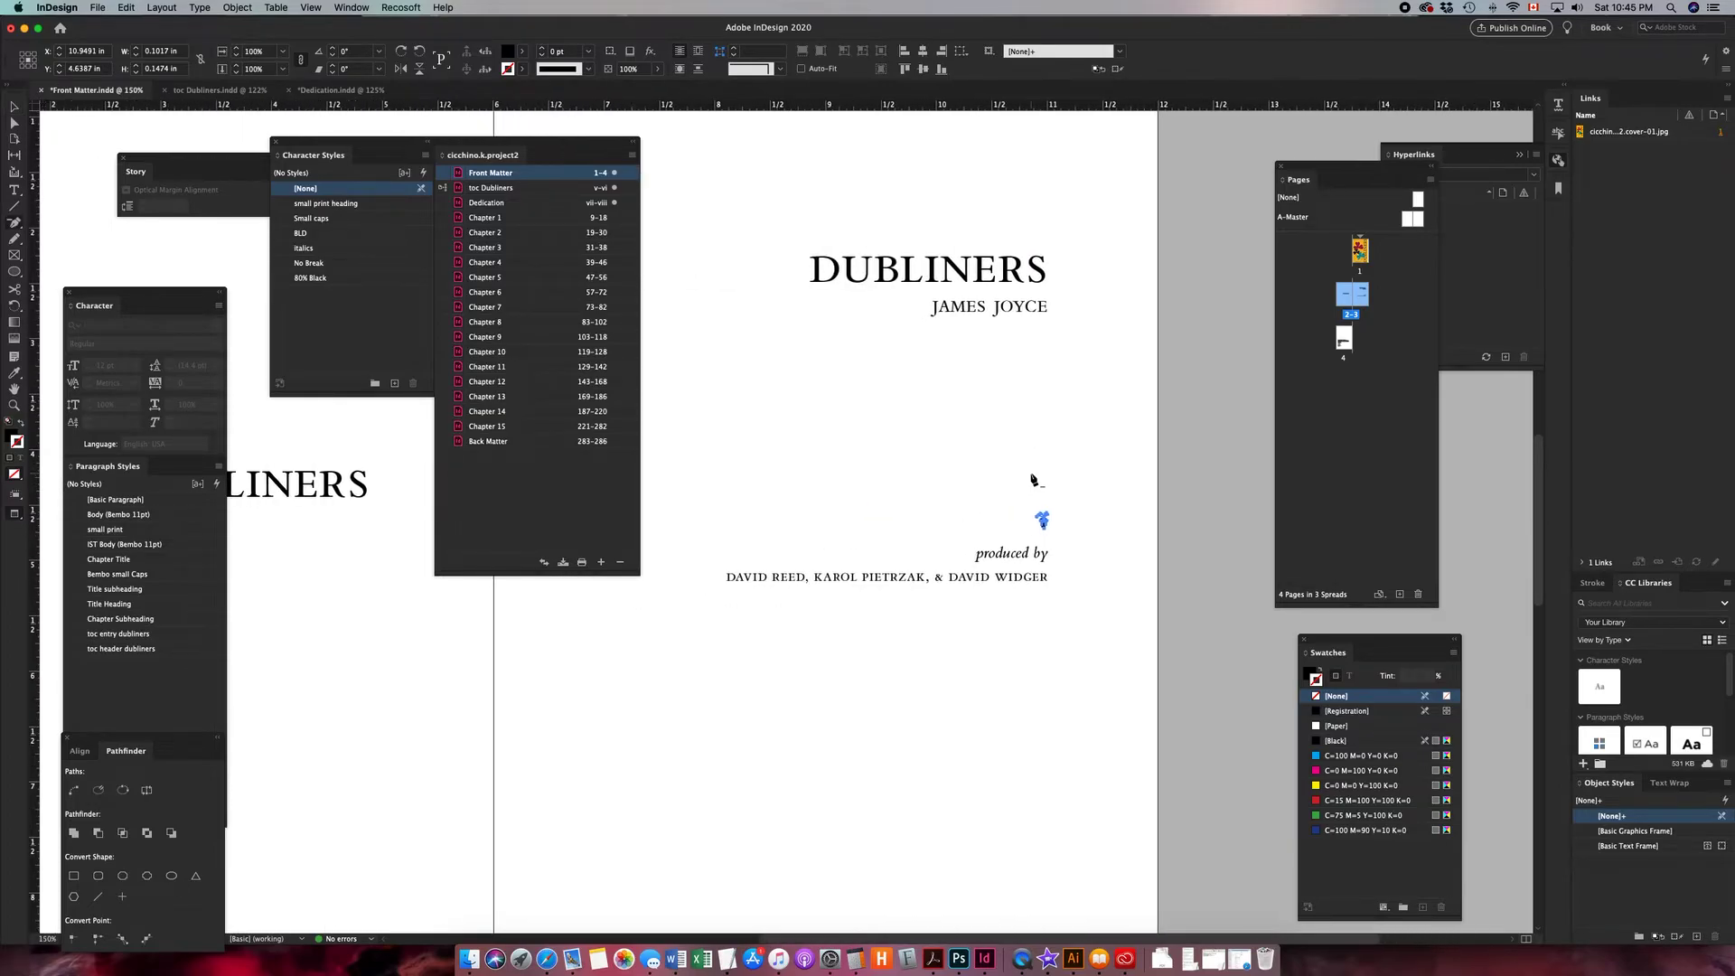
{"action": "key", "text": "super+equal"}
{"action": "left_click_drag", "start_coordinate": [813, 523], "coordinate": [991, 522]}
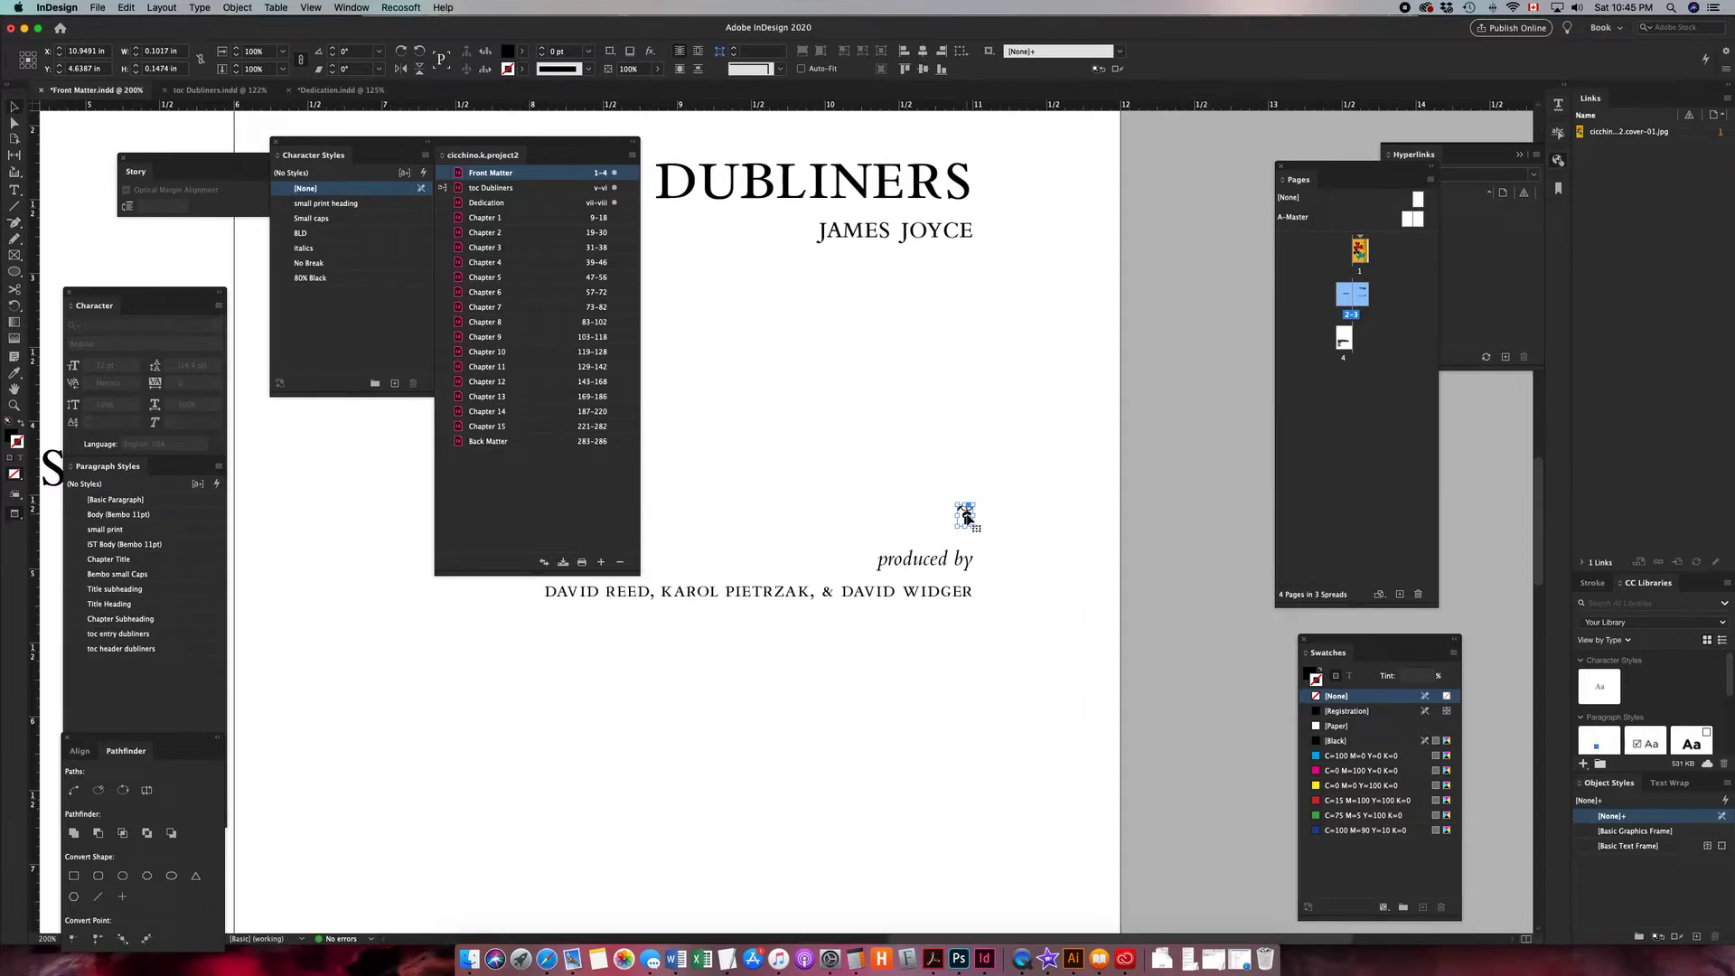
{"action": "left_click", "coordinate": [968, 508]}
{"action": "left_click_drag", "start_coordinate": [968, 509], "coordinate": [870, 569]}
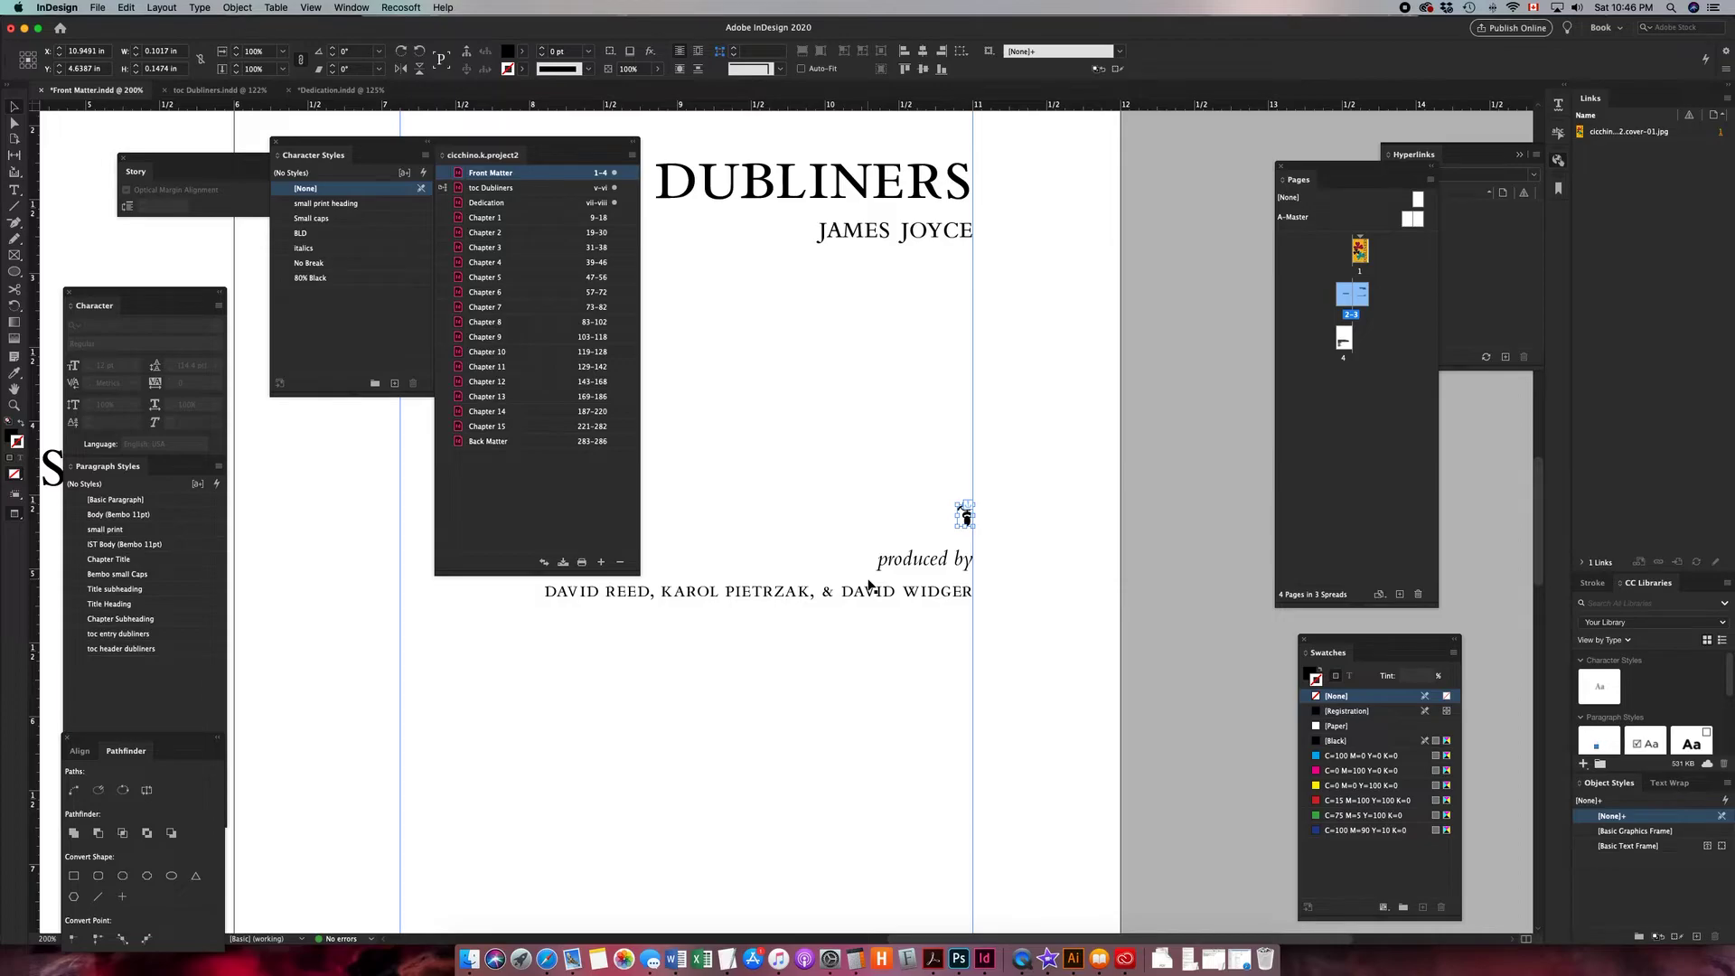
- Set the ornament's export options to Rasterize Content as PNG, custom right alignment, and Relative to Text Size
{"action": "right_click", "coordinate": [965, 517]}
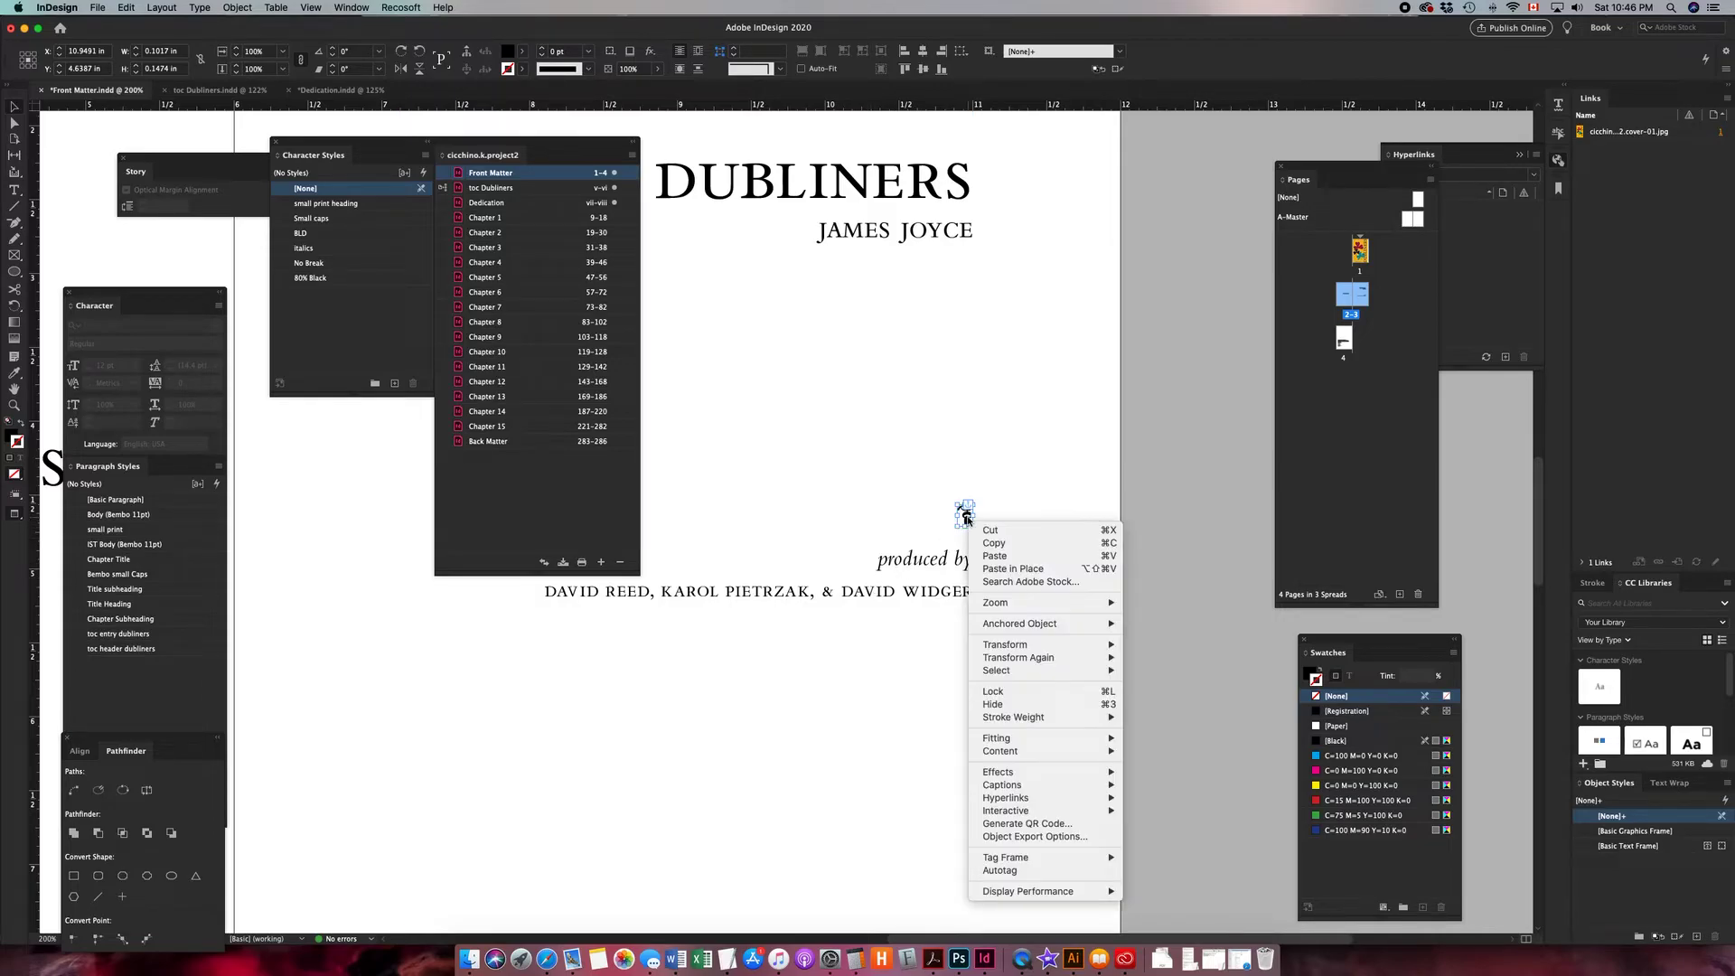
{"action": "left_click", "coordinate": [997, 838]}
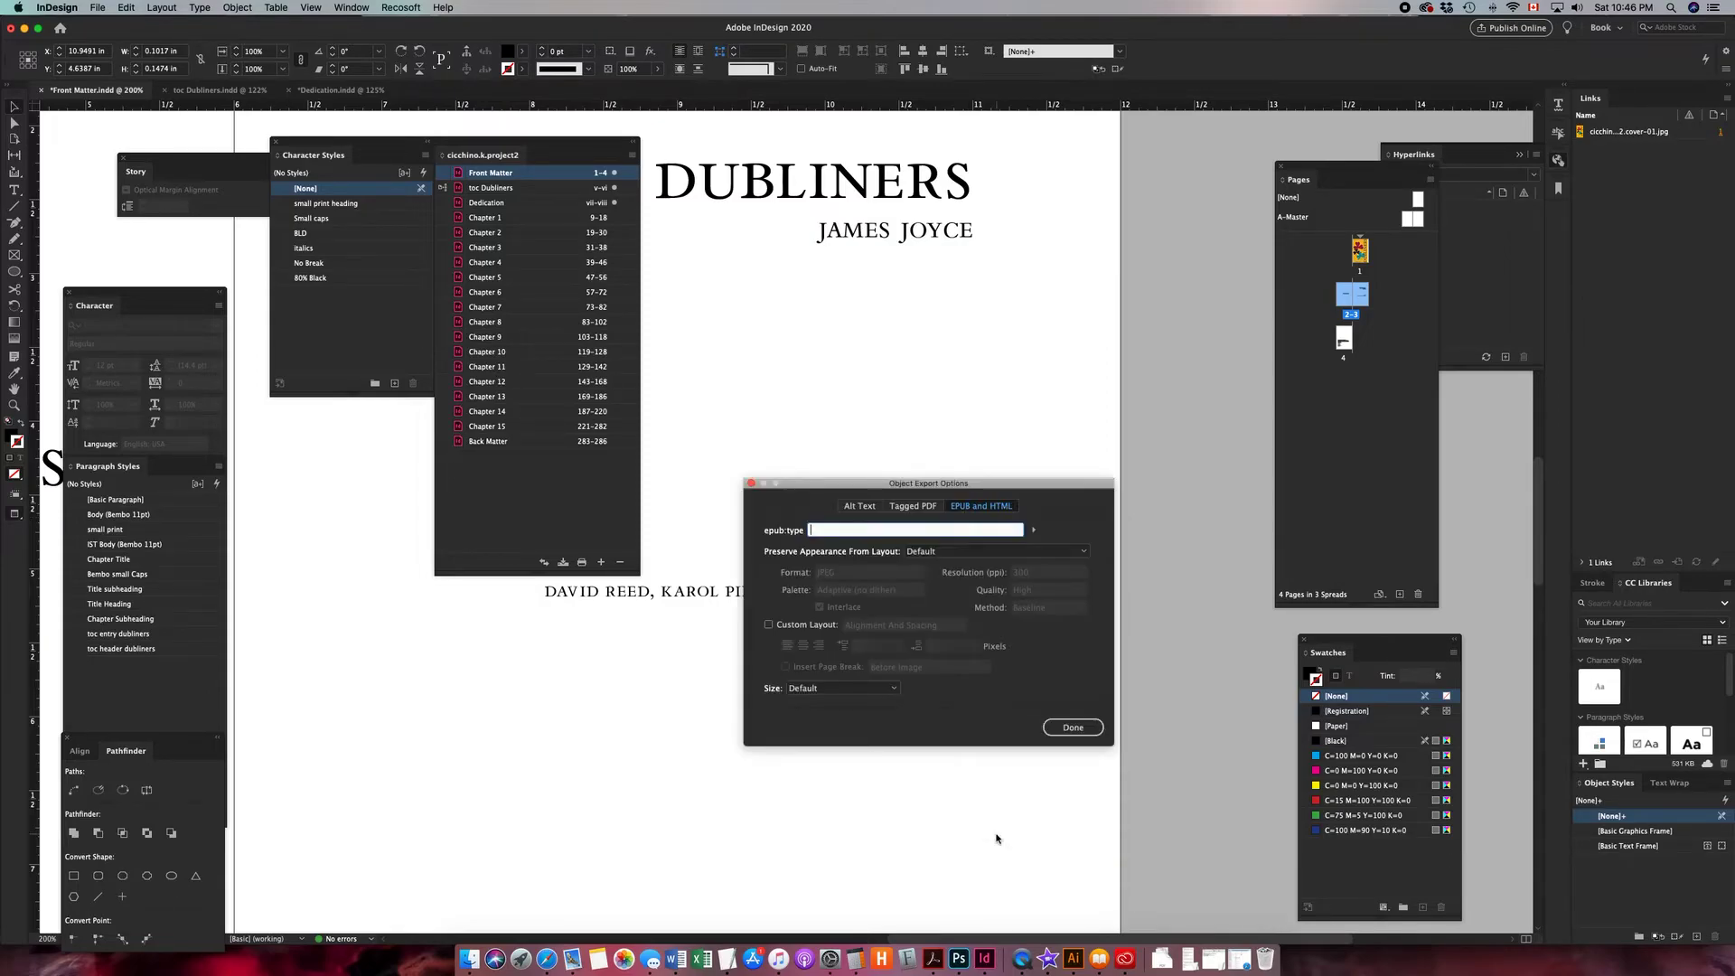
{"action": "left_click", "coordinate": [976, 551]}
{"action": "left_click", "coordinate": [963, 596]}
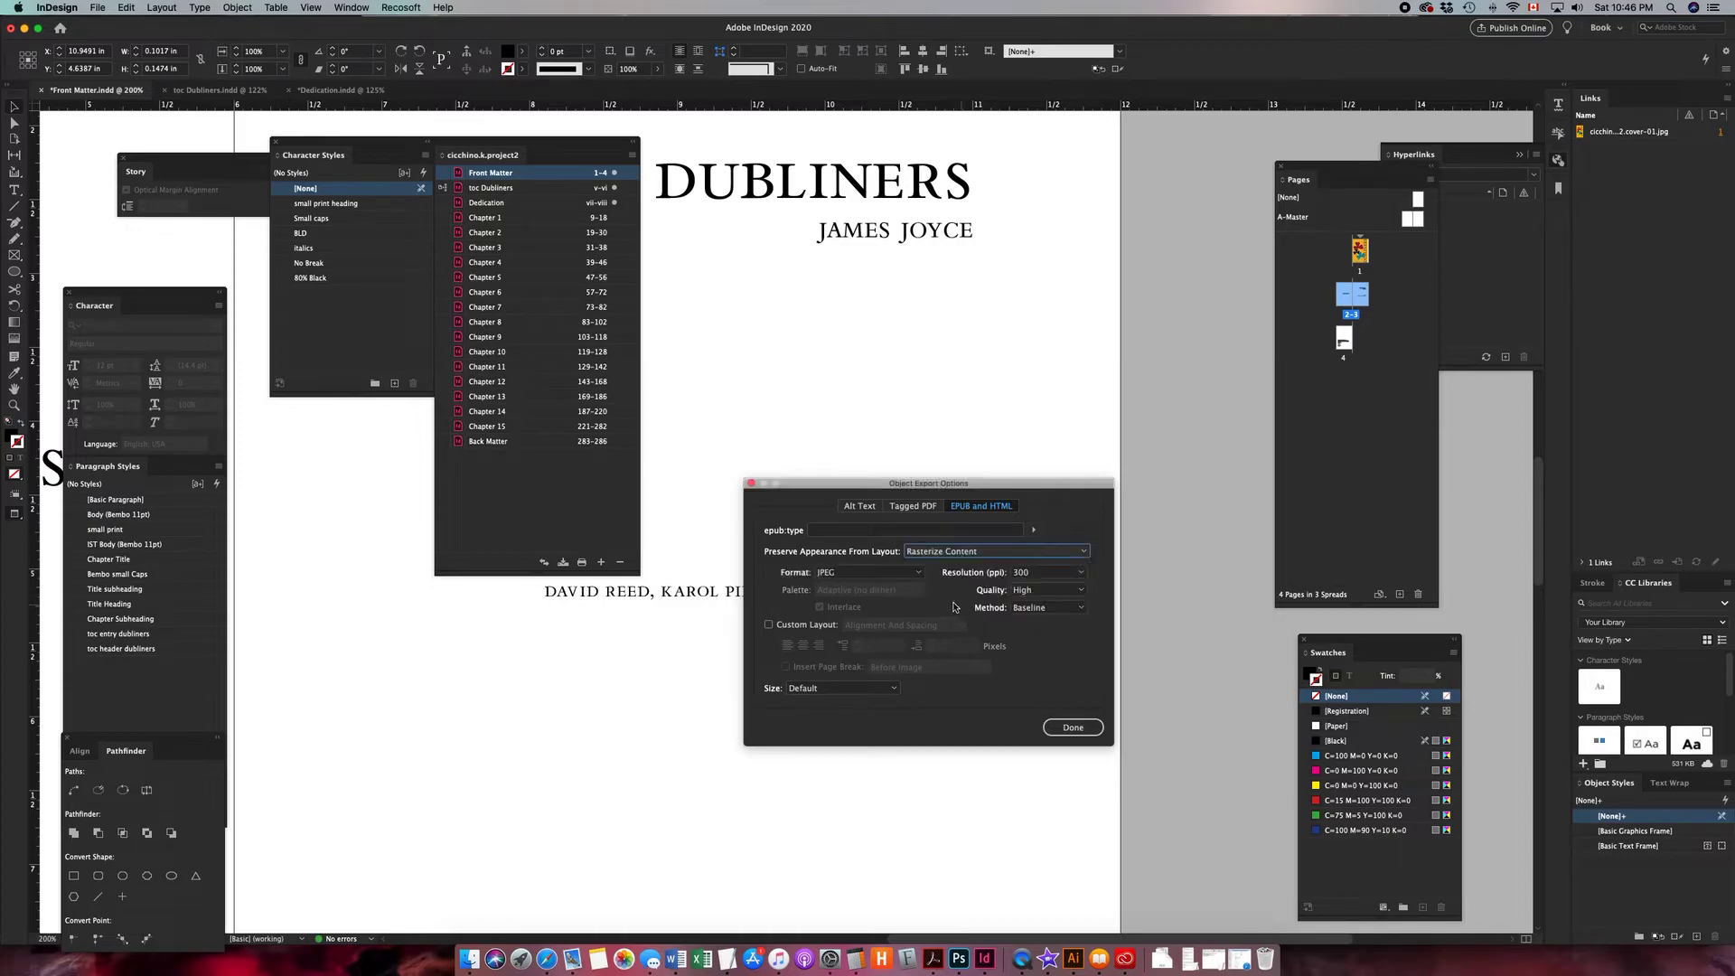
{"action": "left_click", "coordinate": [916, 572]}
{"action": "left_click", "coordinate": [850, 618]}
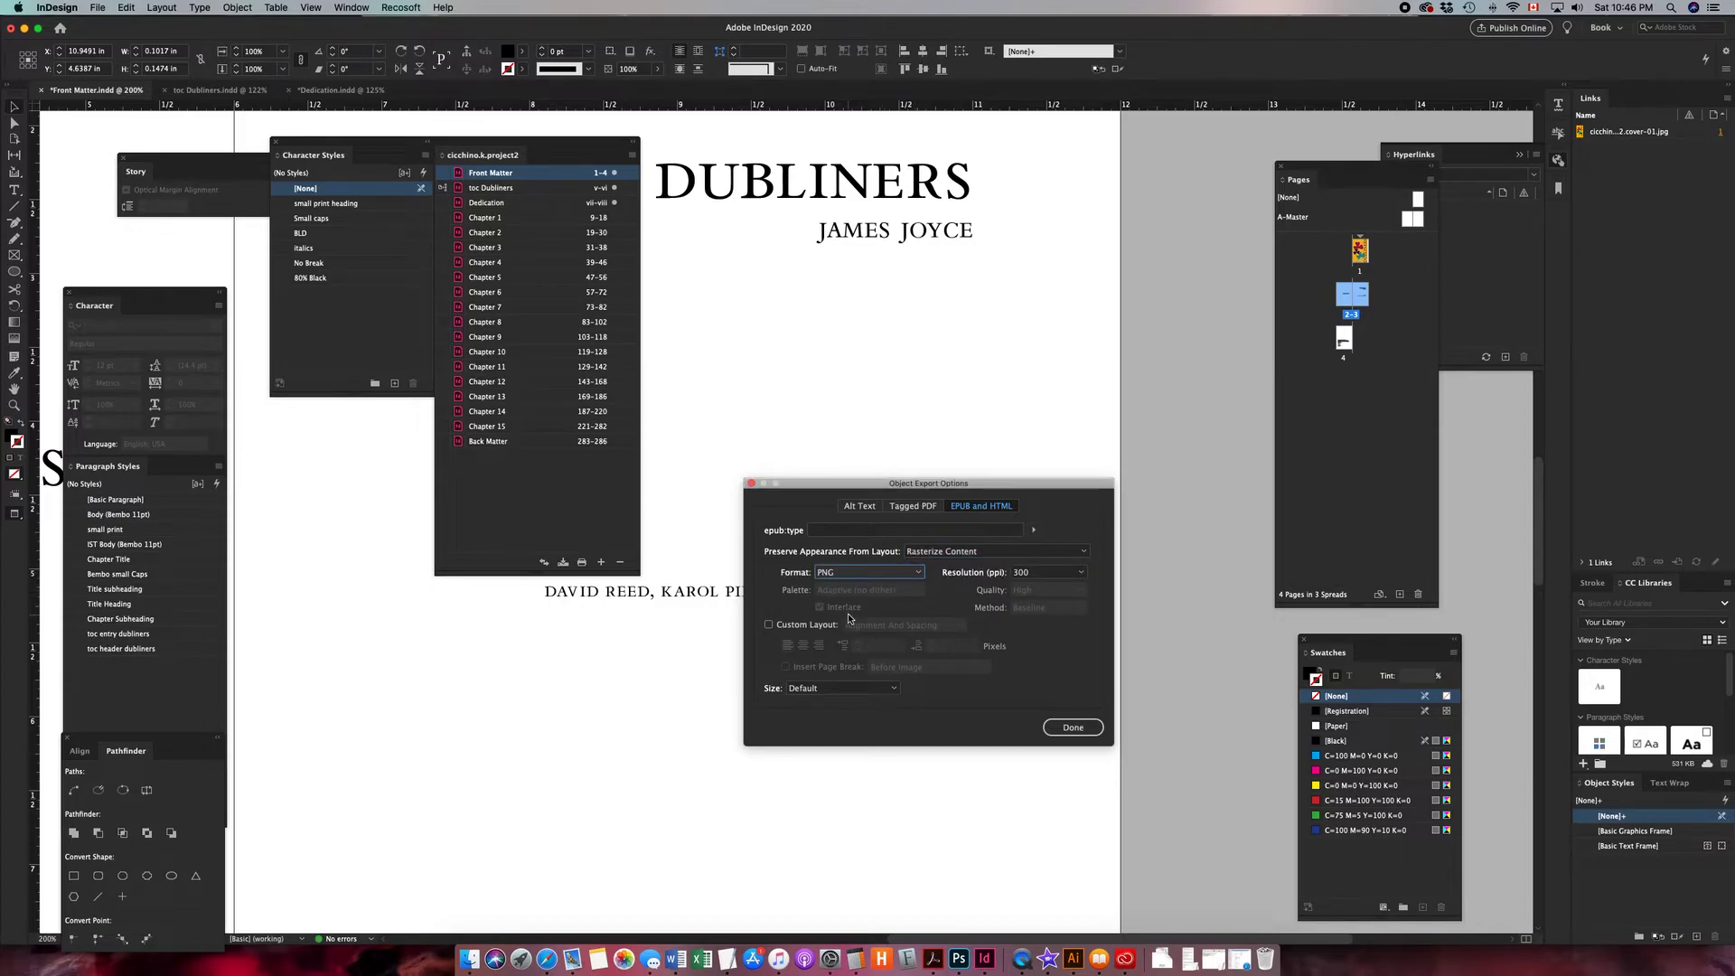
{"action": "left_click", "coordinate": [767, 627]}
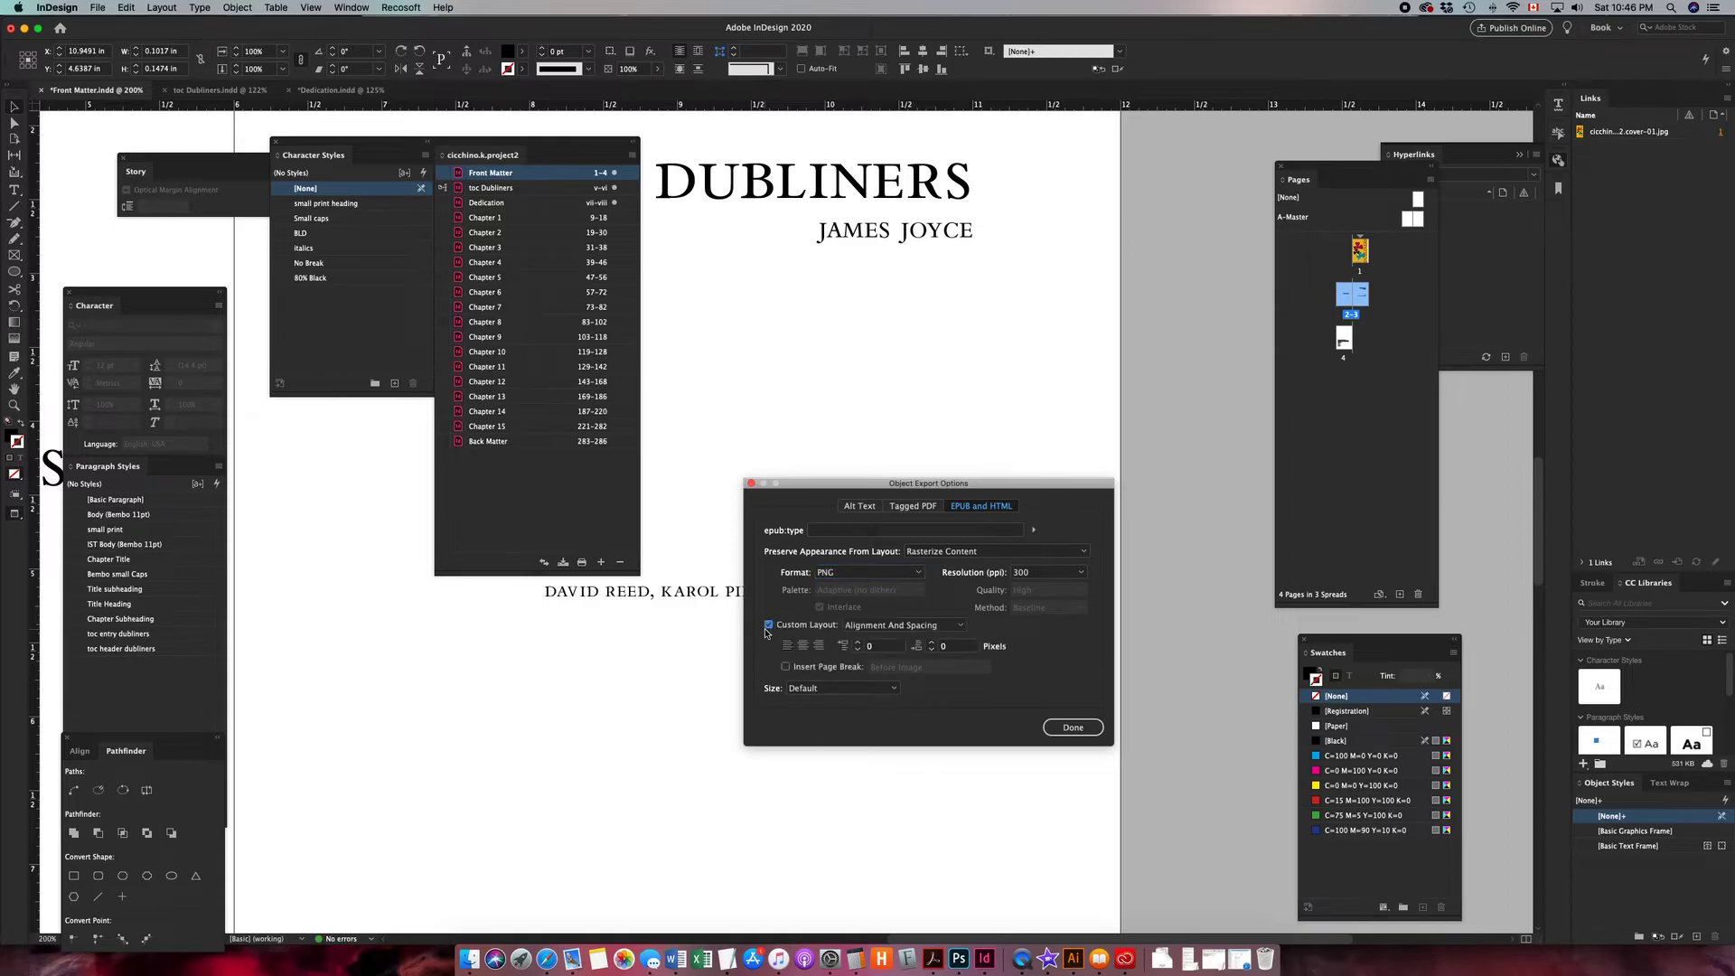
{"action": "left_click", "coordinate": [820, 646]}
{"action": "left_click", "coordinate": [840, 688]}
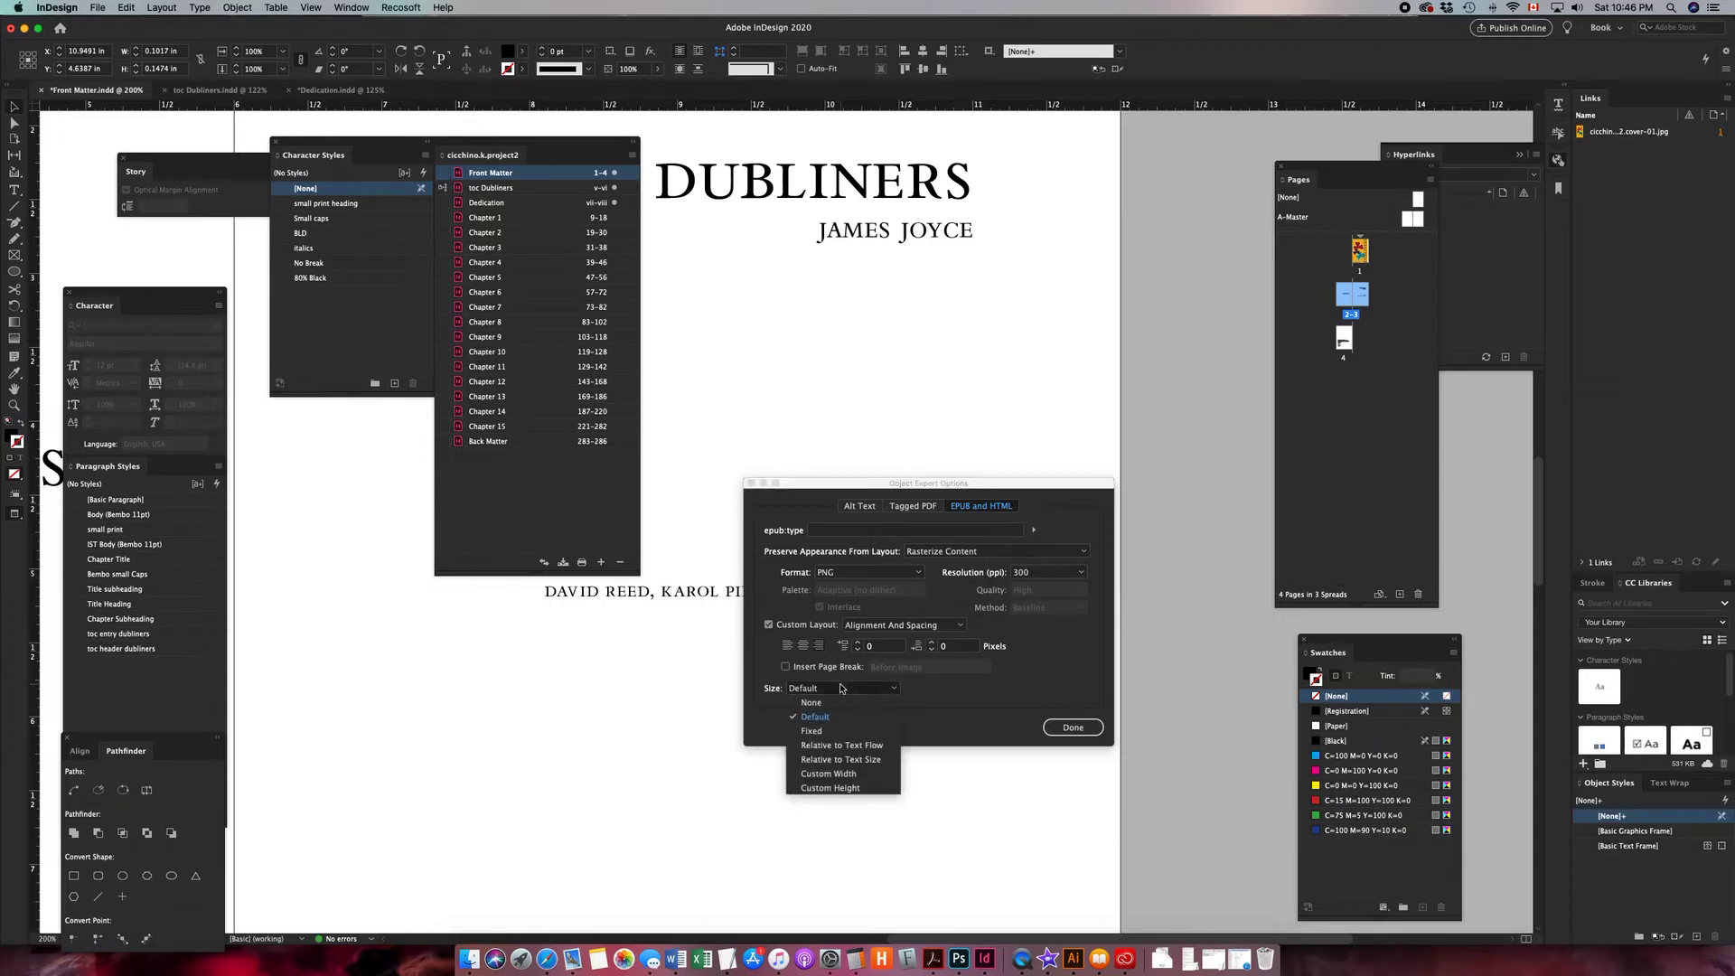
{"action": "left_click", "coordinate": [874, 759]}
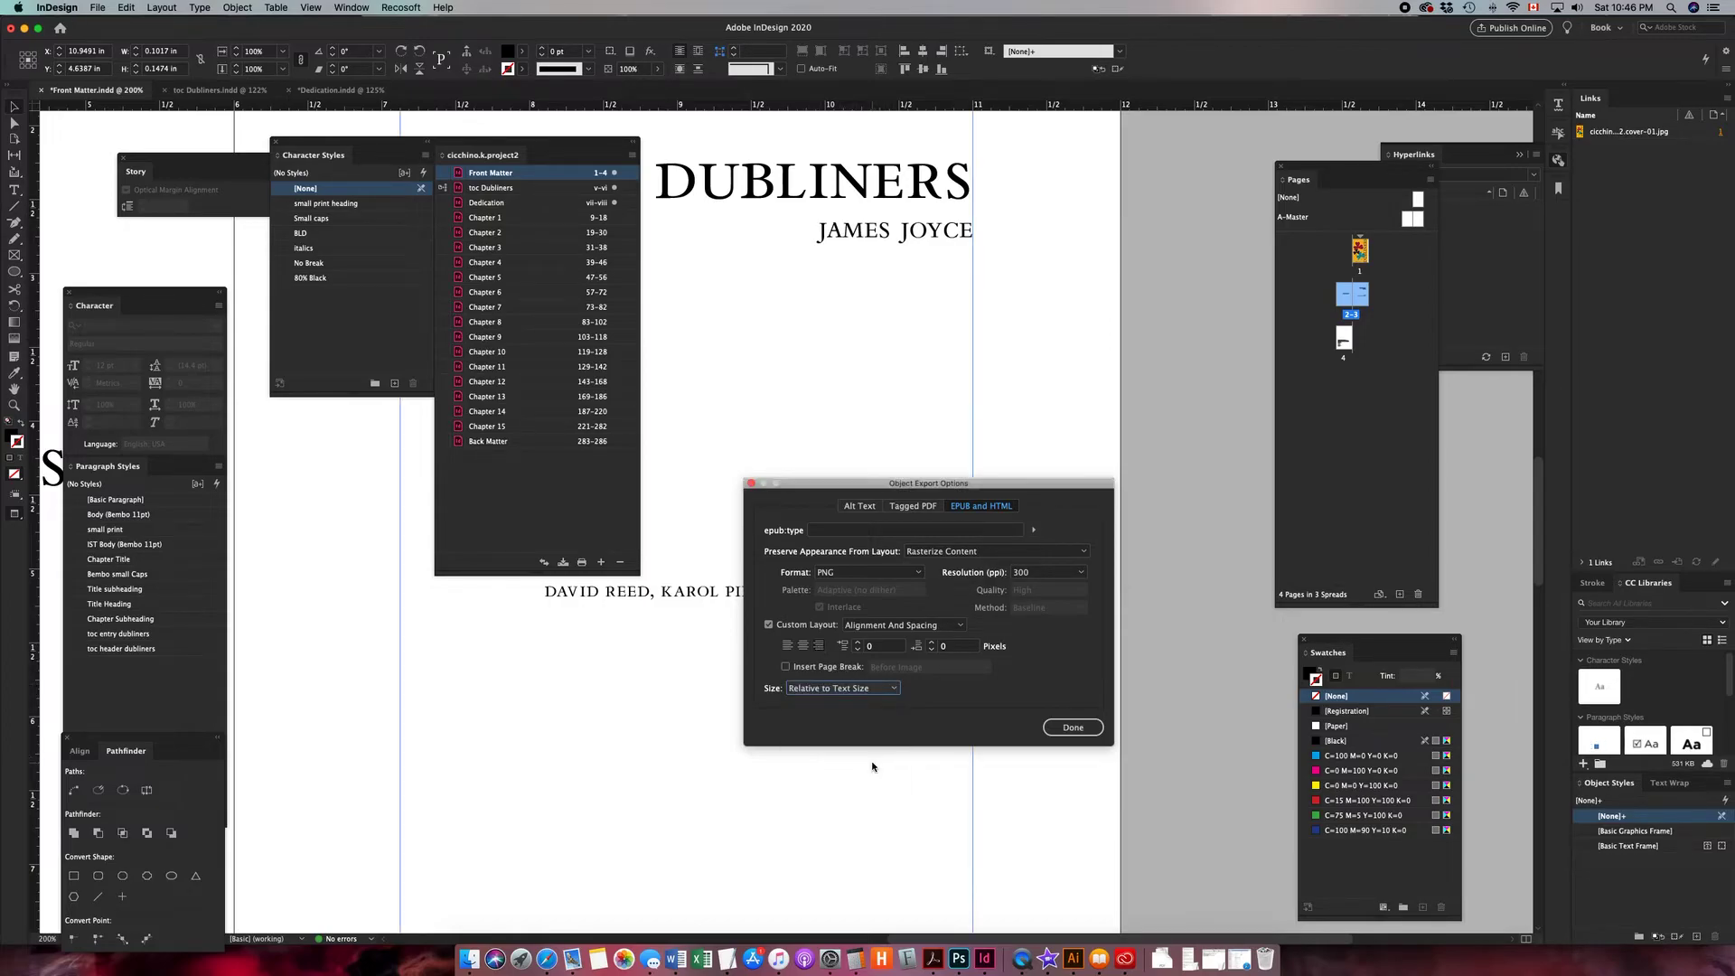
{"action": "left_click", "coordinate": [1079, 730]}
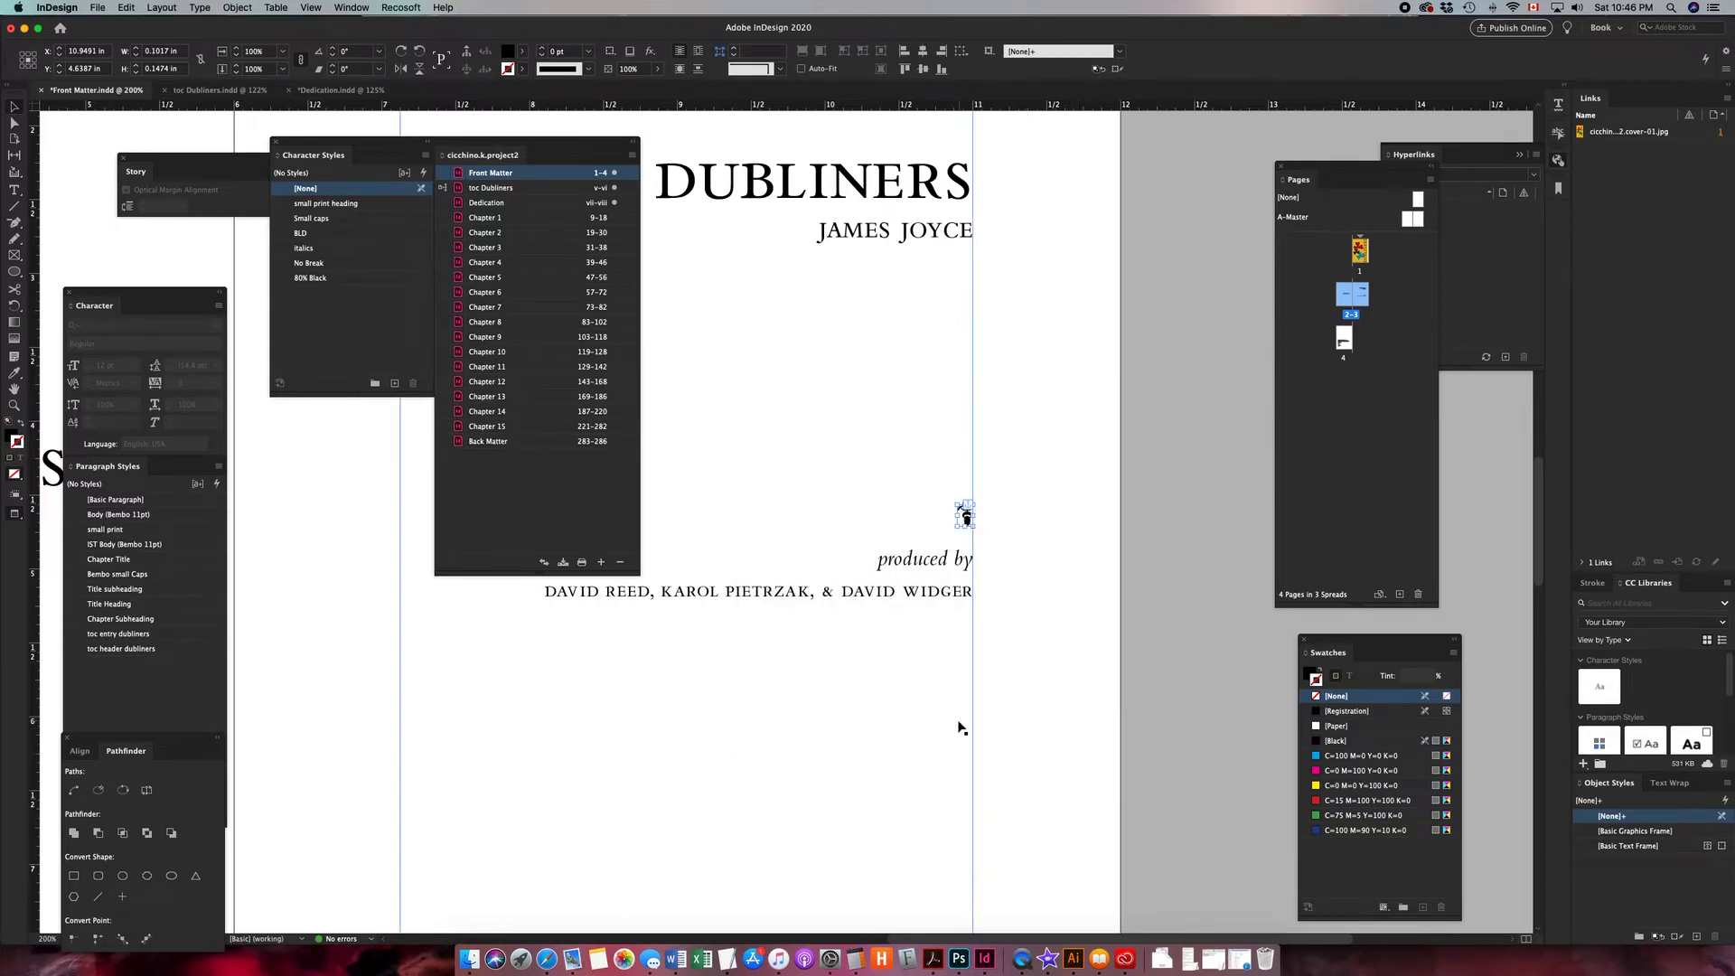
- Delete the inline ornament before "The Project Gutenberg" line on the copyright page
{"action": "scroll", "coordinate": [963, 727], "scroll_direction": "left", "scroll_amount": 2}
{"action": "key", "text": "super+minus"}
{"action": "key", "text": "super+minus"}
{"action": "key", "text": "super+minus"}
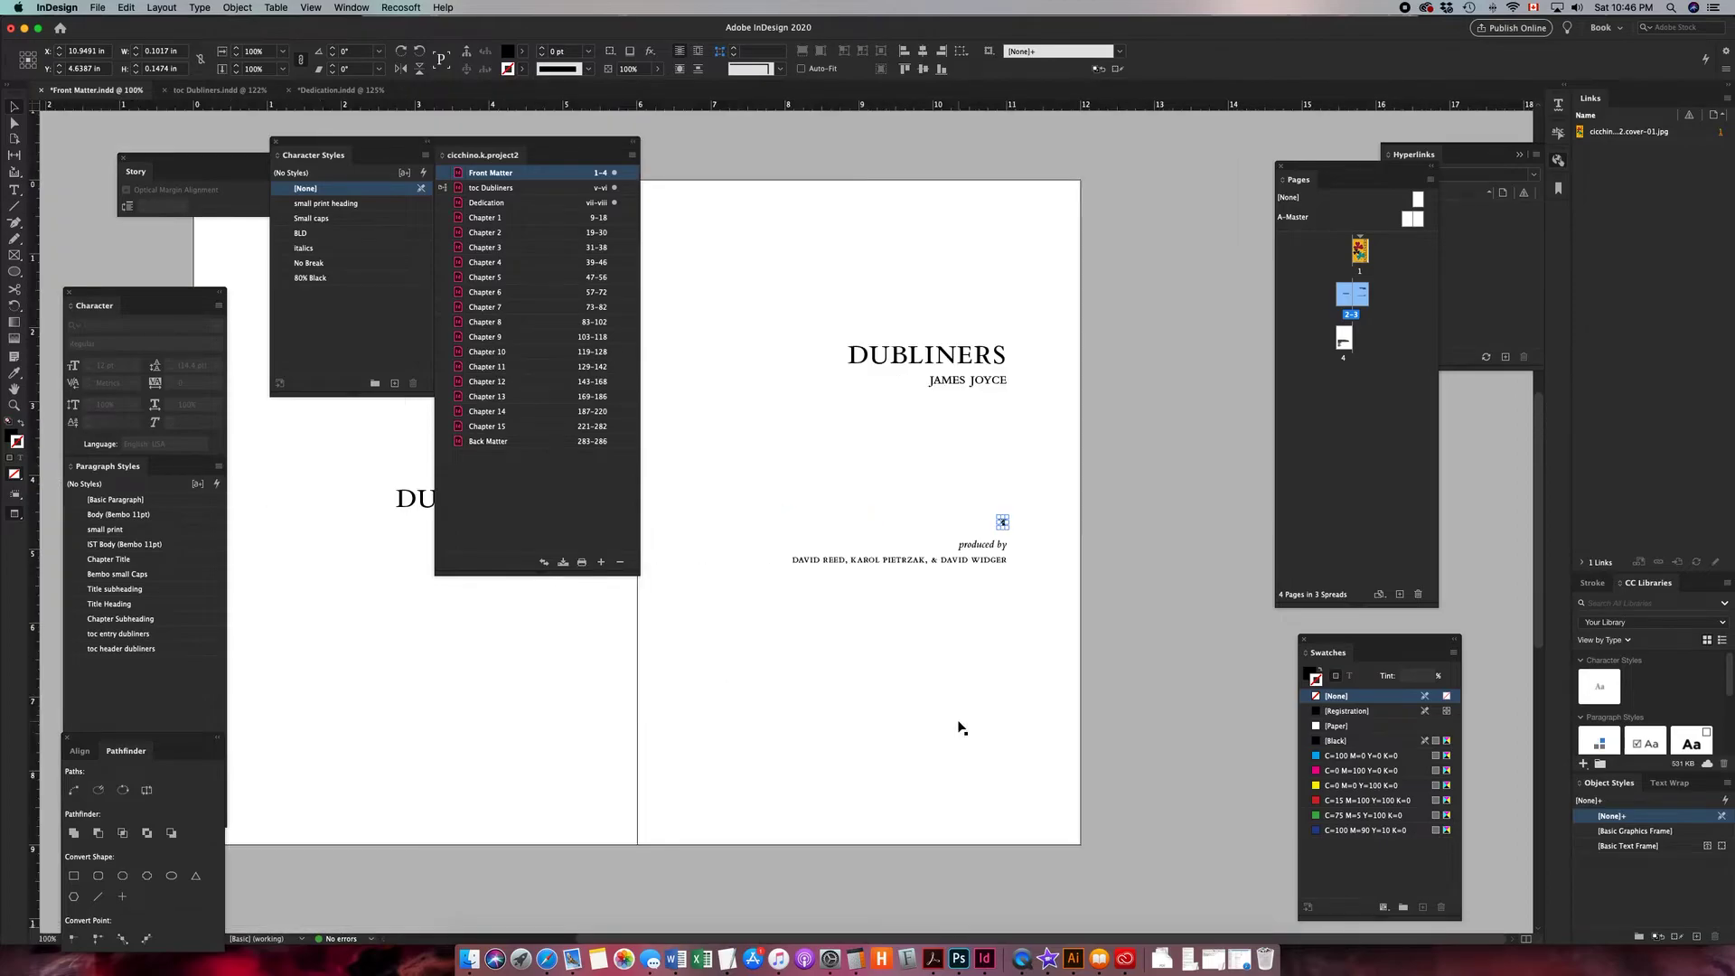
{"action": "left_click_drag", "start_coordinate": [788, 521], "coordinate": [1047, 498]}
{"action": "scroll", "coordinate": [1015, 434], "scroll_direction": "down", "scroll_amount": 2}
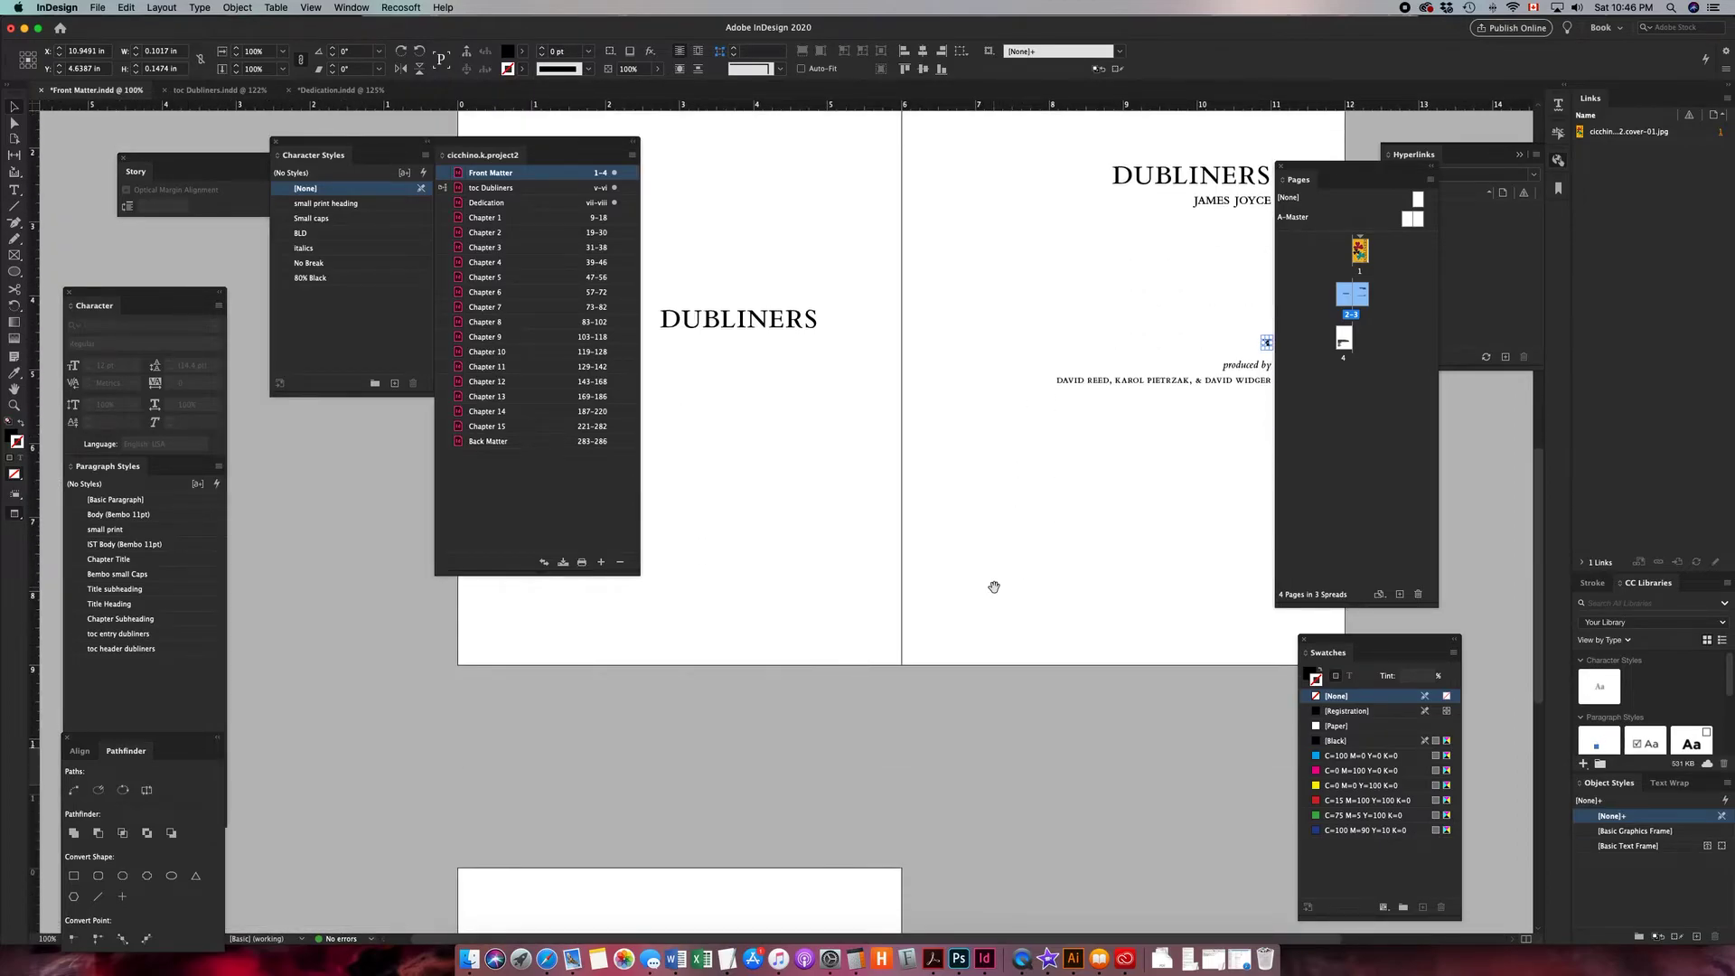
{"action": "scroll", "coordinate": [991, 589], "scroll_direction": "down", "scroll_amount": 6}
{"action": "scroll", "coordinate": [917, 711], "scroll_direction": "down", "scroll_amount": 1}
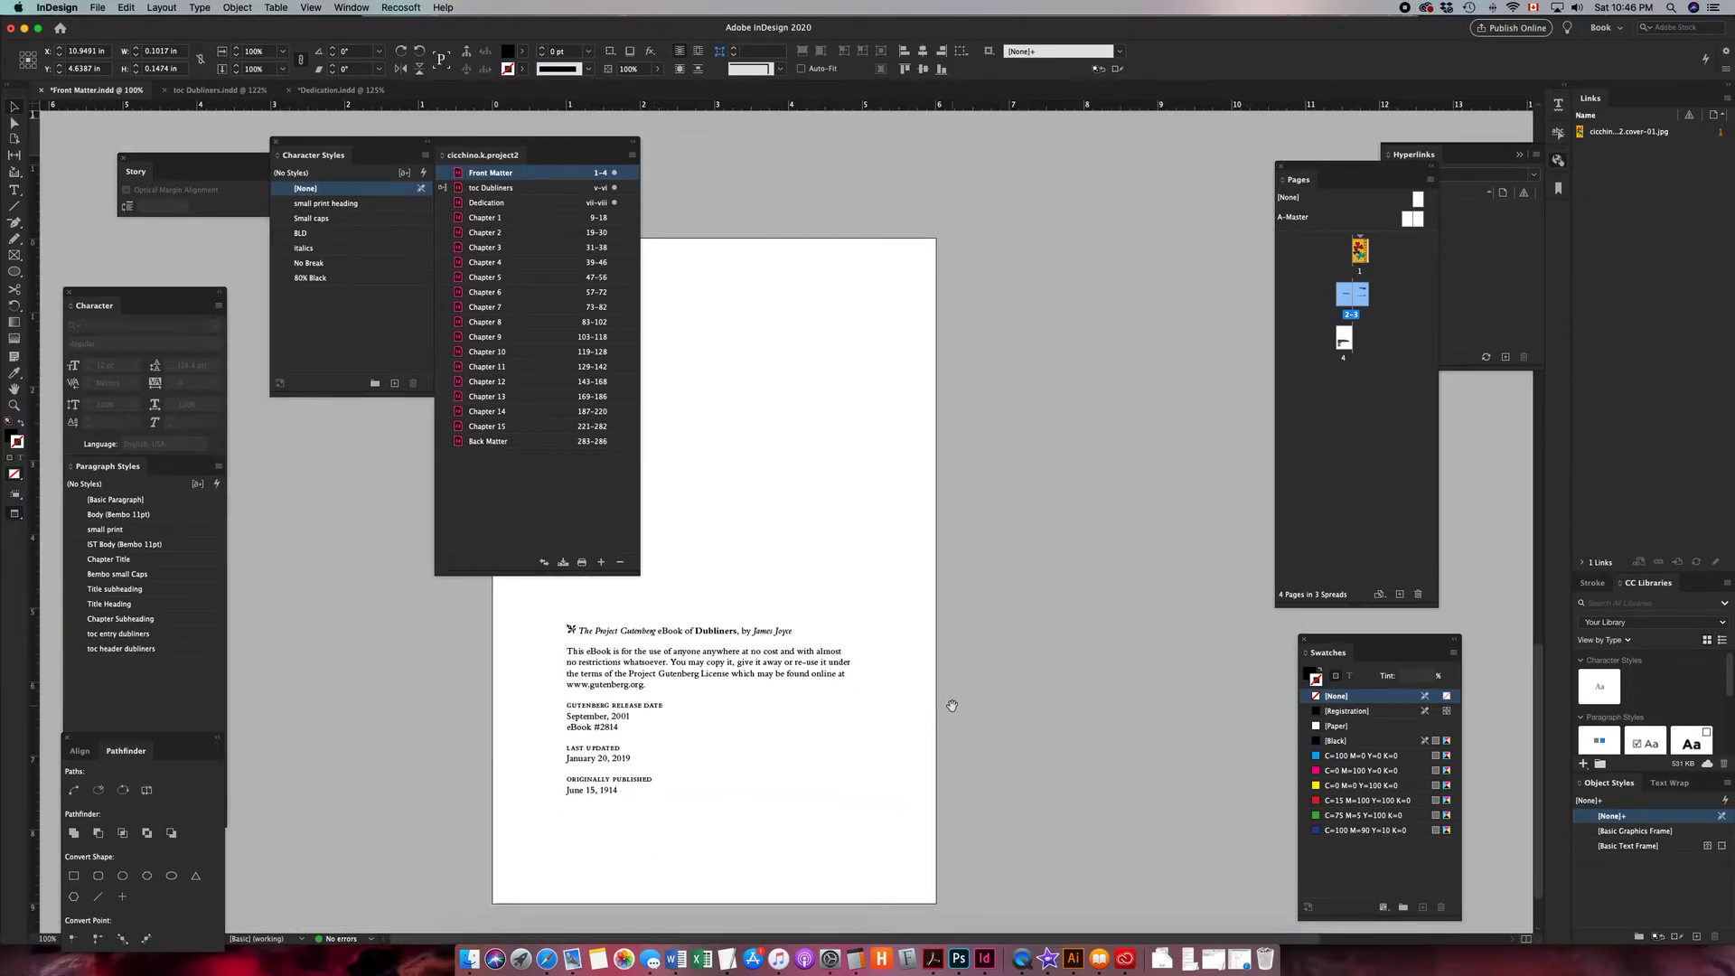
{"action": "left_click_drag", "start_coordinate": [568, 139], "coordinate": [383, 249]}
{"action": "key", "text": "z"}
{"action": "left_click_drag", "start_coordinate": [542, 563], "coordinate": [805, 767]}
{"action": "scroll", "coordinate": [858, 352], "scroll_direction": "left", "scroll_amount": 5}
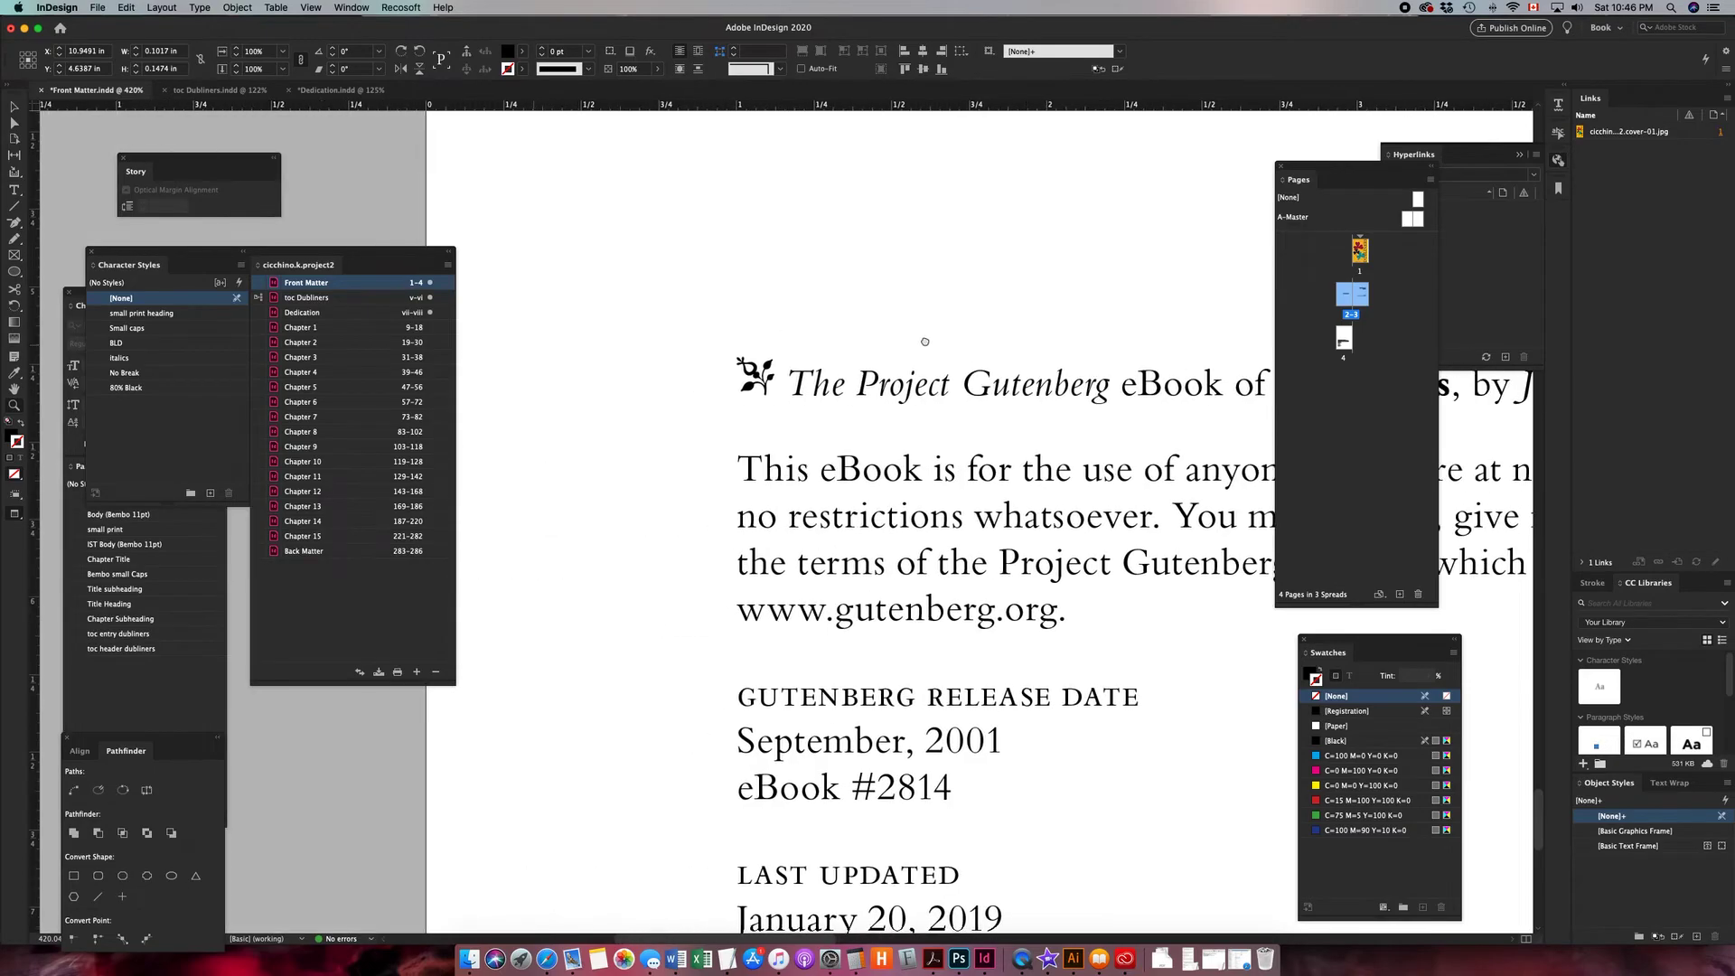
{"action": "left_click", "coordinate": [14, 191]}
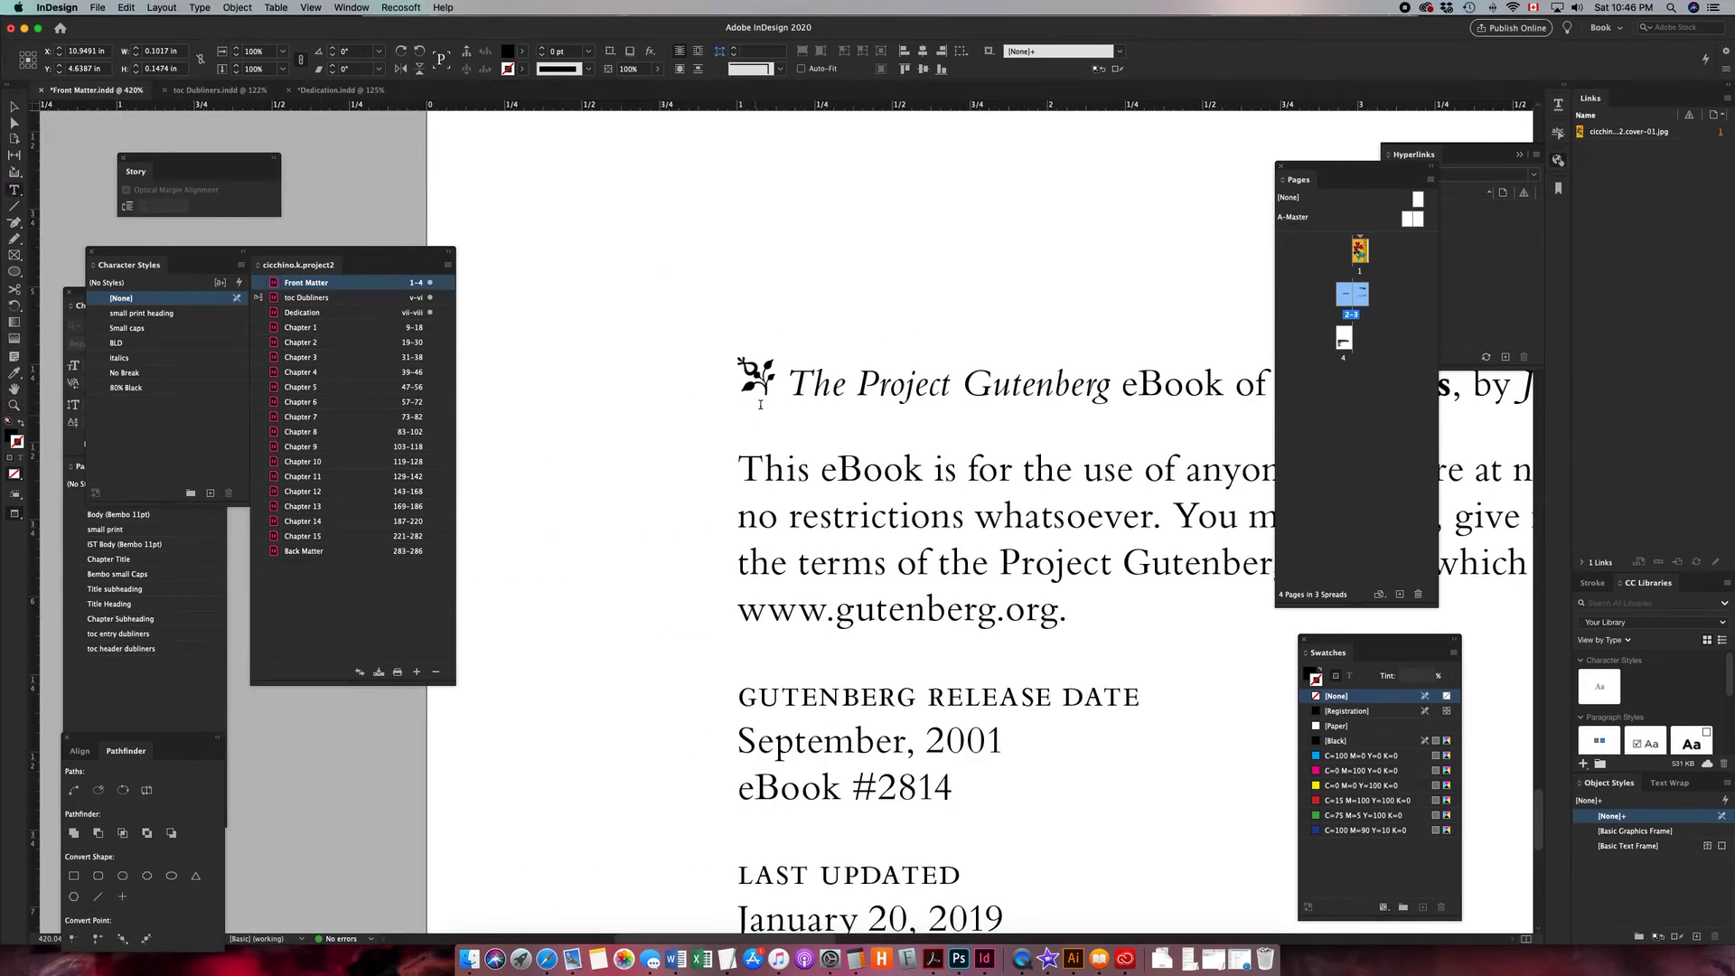
{"action": "left_click_drag", "start_coordinate": [777, 386], "coordinate": [735, 387]}
{"action": "key", "text": "BackSpace"}
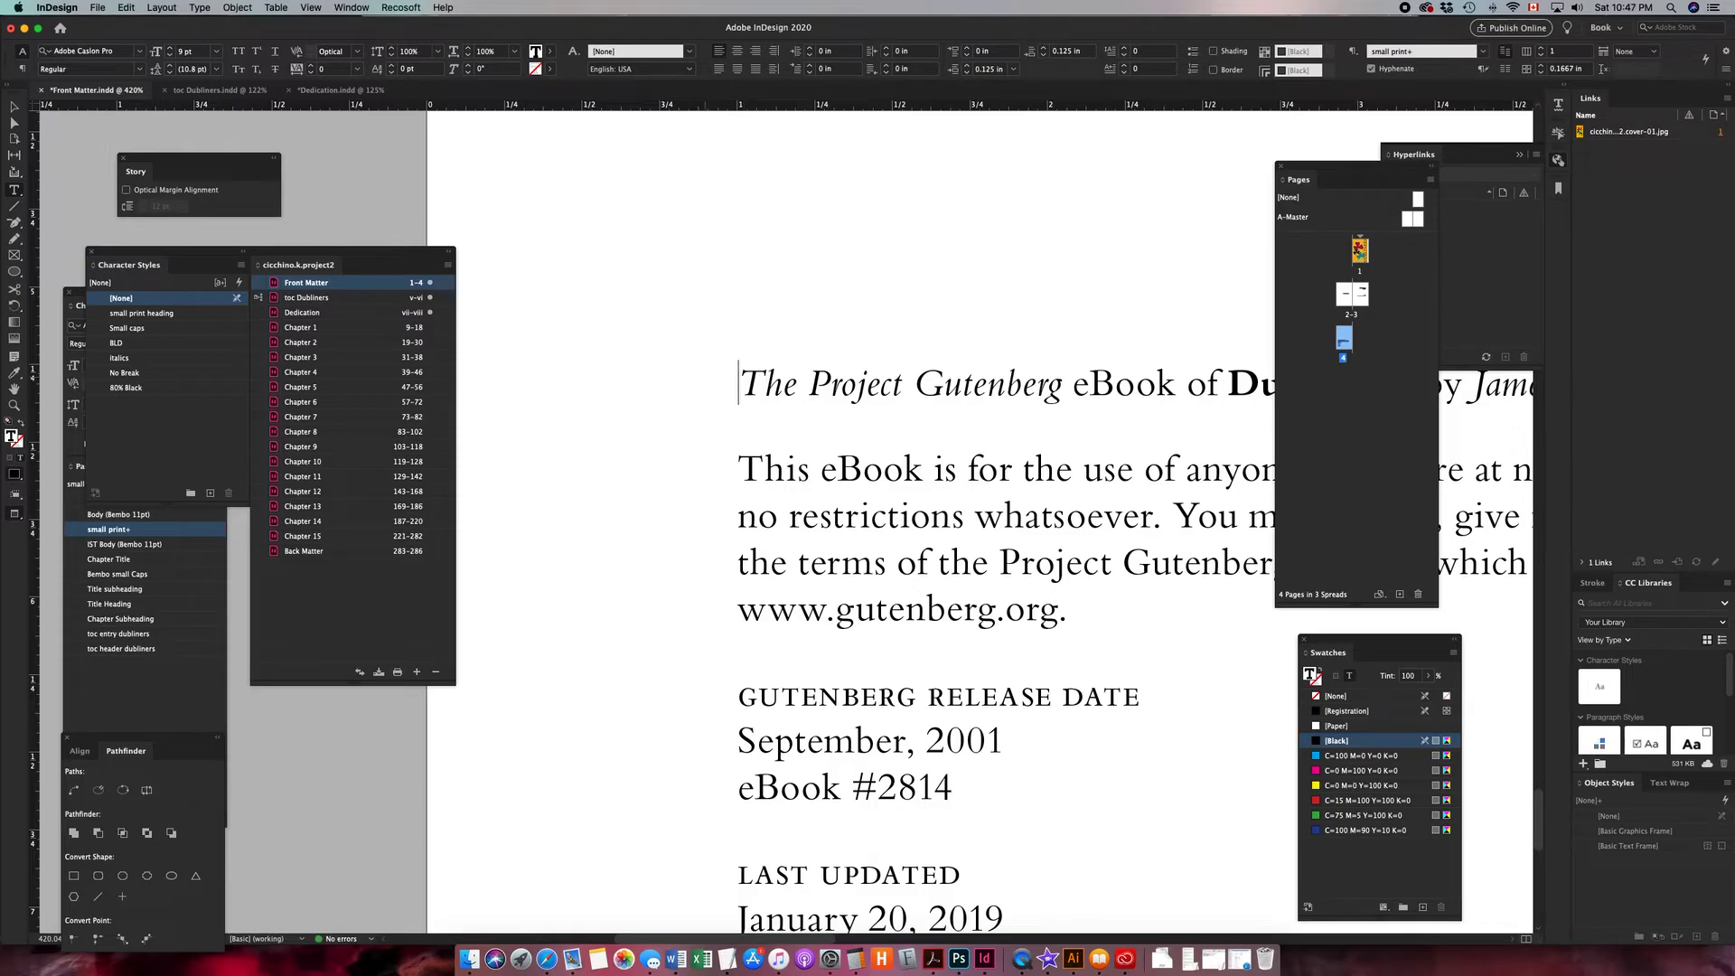
- Paste the ornament above the copyright text and anchor it into the copyright text frame
{"action": "key", "text": "super+minus"}
{"action": "key", "text": "super+minus"}
{"action": "key", "text": "super+minus"}
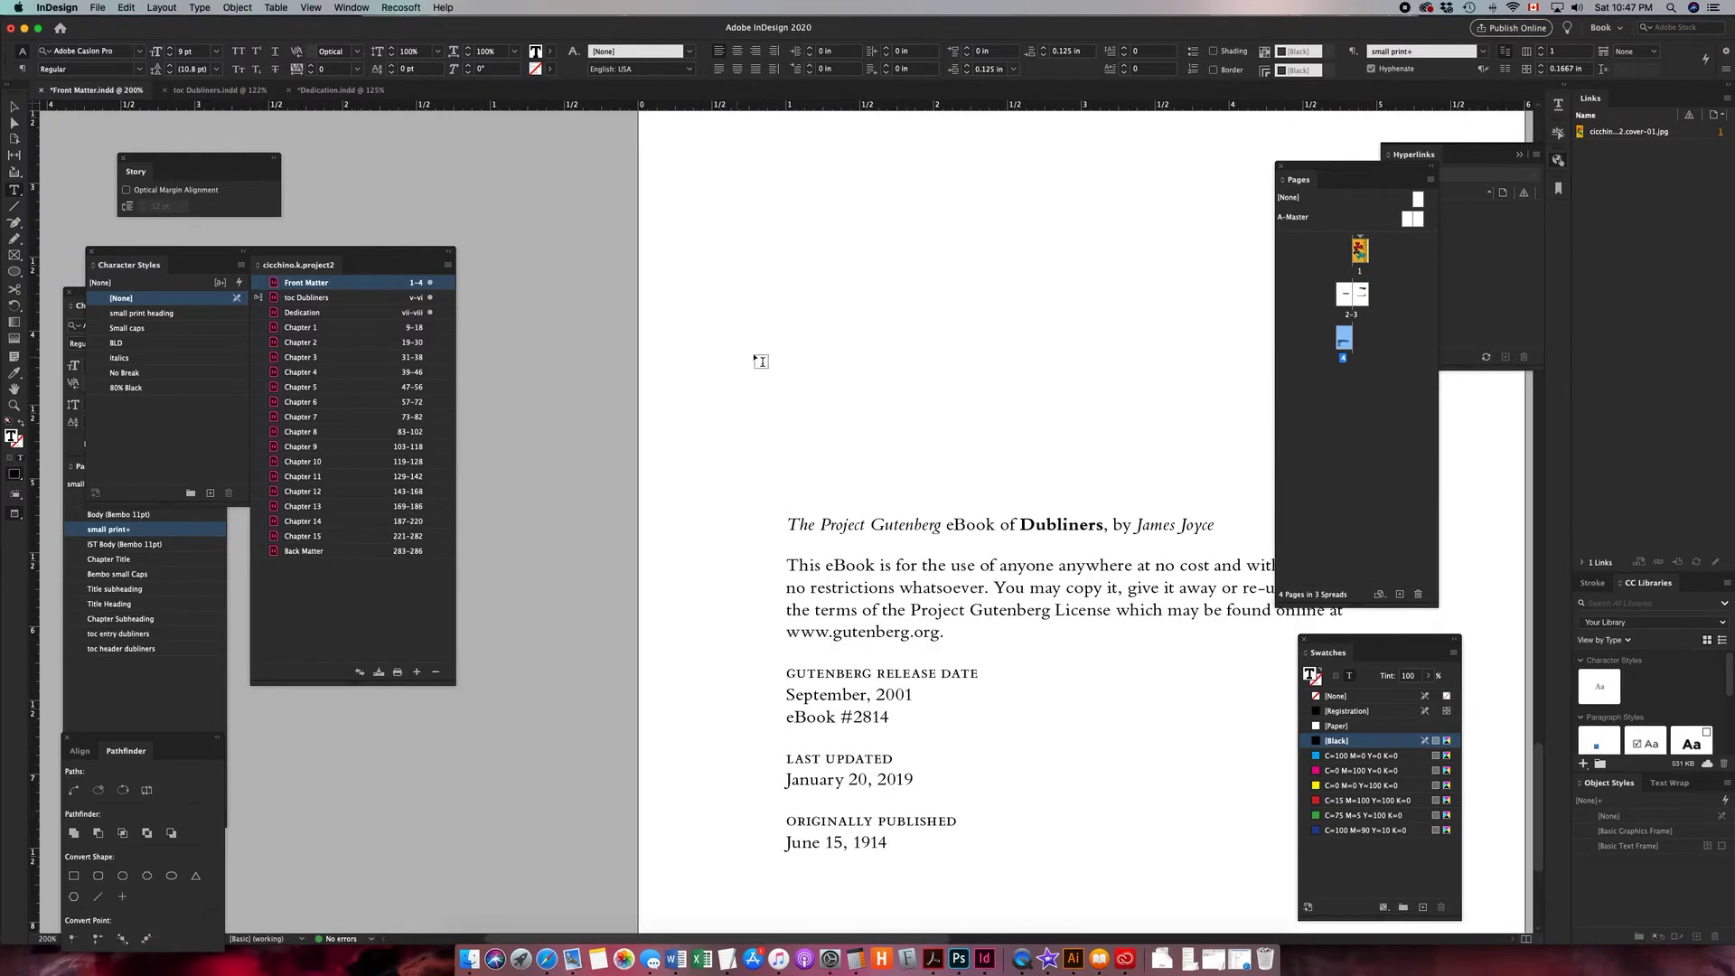
{"action": "left_click_drag", "start_coordinate": [750, 356], "coordinate": [946, 441]}
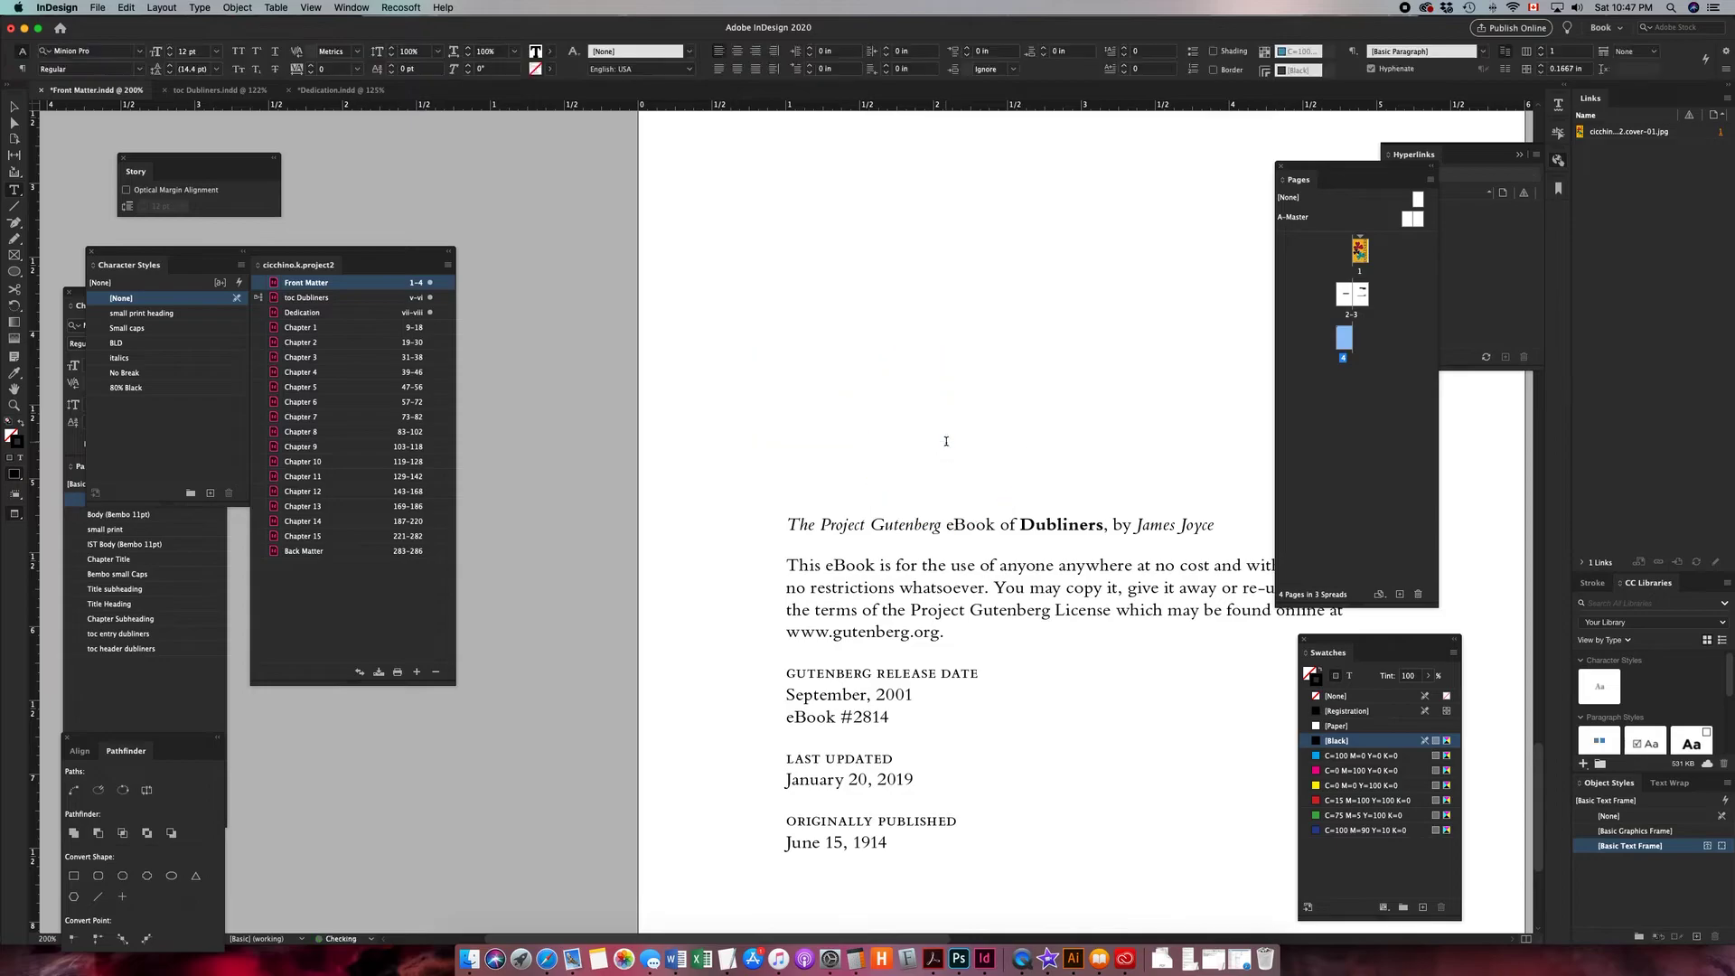
{"action": "key", "text": "super+v"}
{"action": "left_click", "coordinate": [19, 112]}
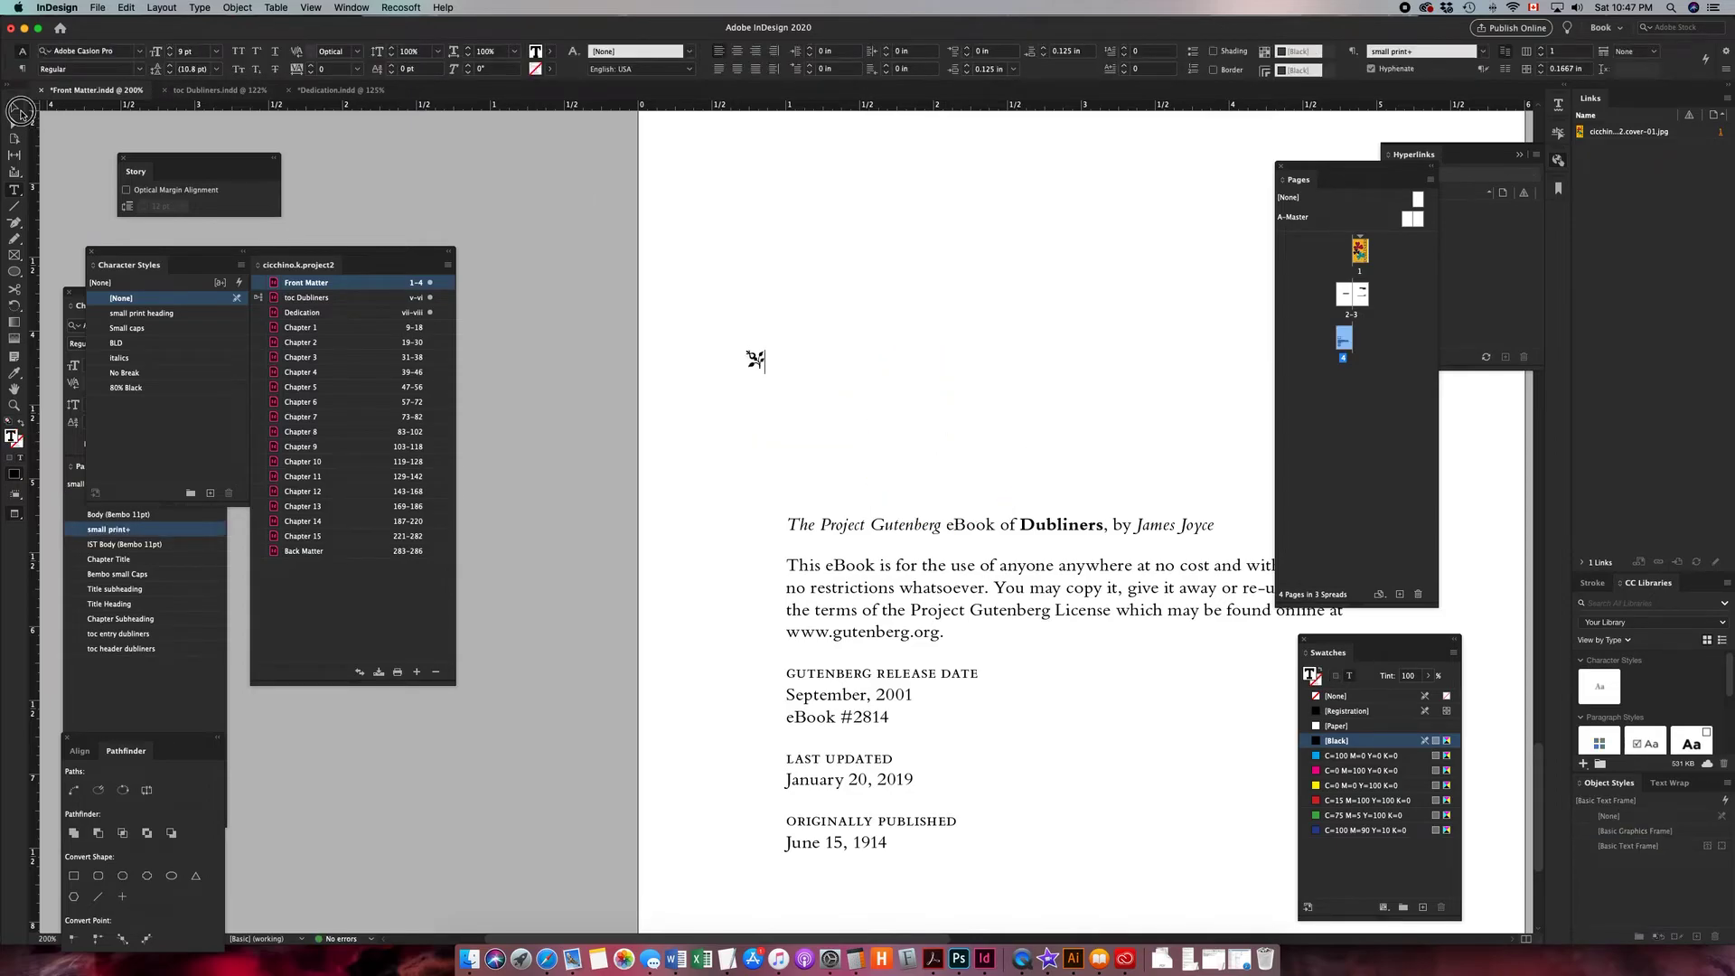
{"action": "key", "text": "super+shift+o"}
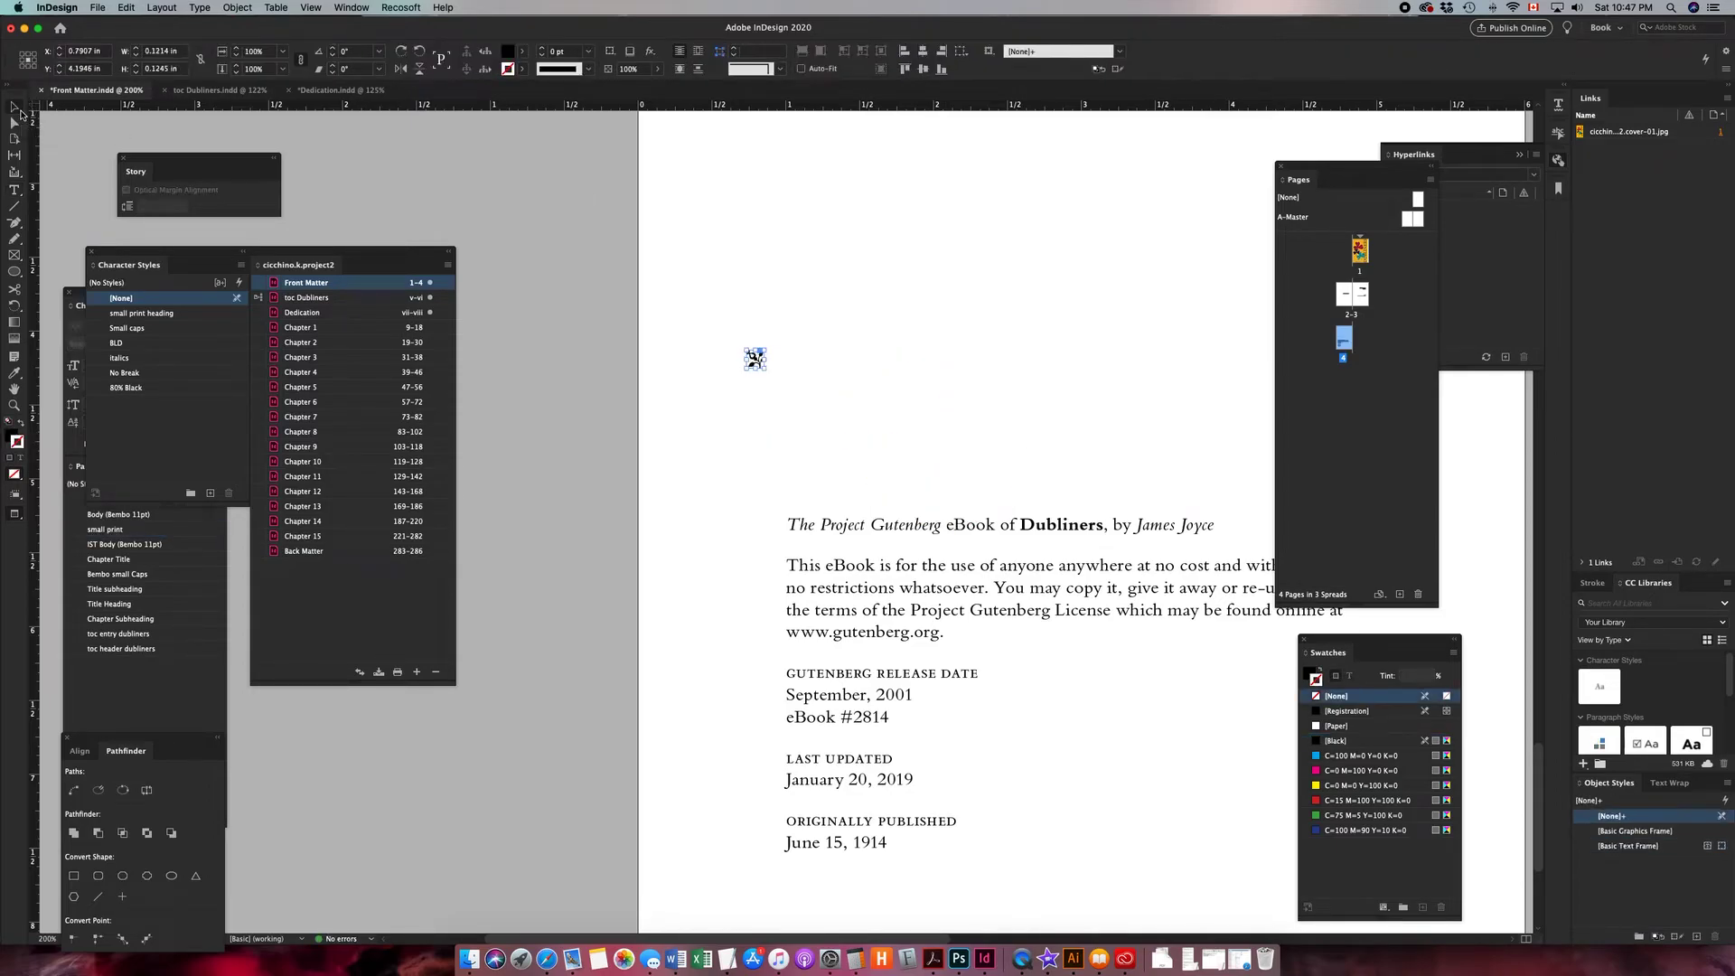
{"action": "left_click_drag", "start_coordinate": [758, 364], "coordinate": [798, 489]}
{"action": "mouse_move", "coordinate": [800, 478]}
{"action": "left_mouse_down"}
{"action": "mouse_move", "coordinate": [803, 458]}
{"action": "mouse_move", "coordinate": [817, 497]}
{"action": "left_mouse_up"}
{"action": "left_click", "coordinate": [445, 9]}
{"action": "left_click", "coordinate": [493, 10]}
{"action": "left_click", "coordinate": [451, 8]}
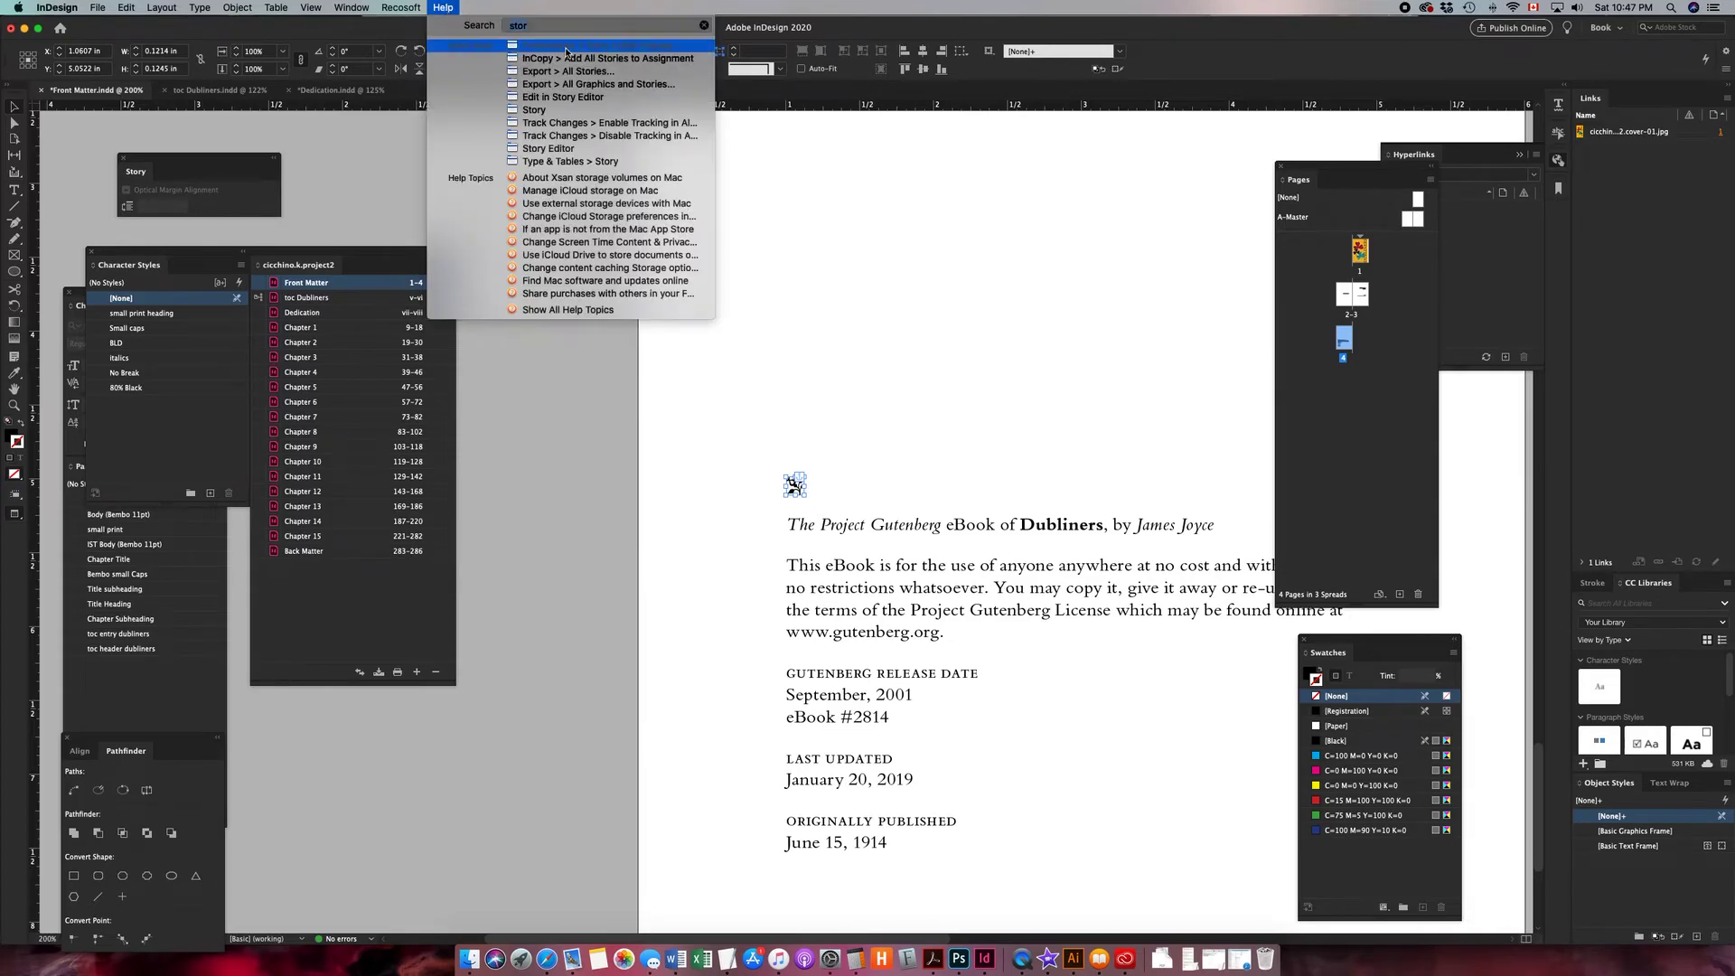
{"action": "mouse_move", "coordinate": [555, 101]}
{"action": "left_click", "coordinate": [571, 438]}
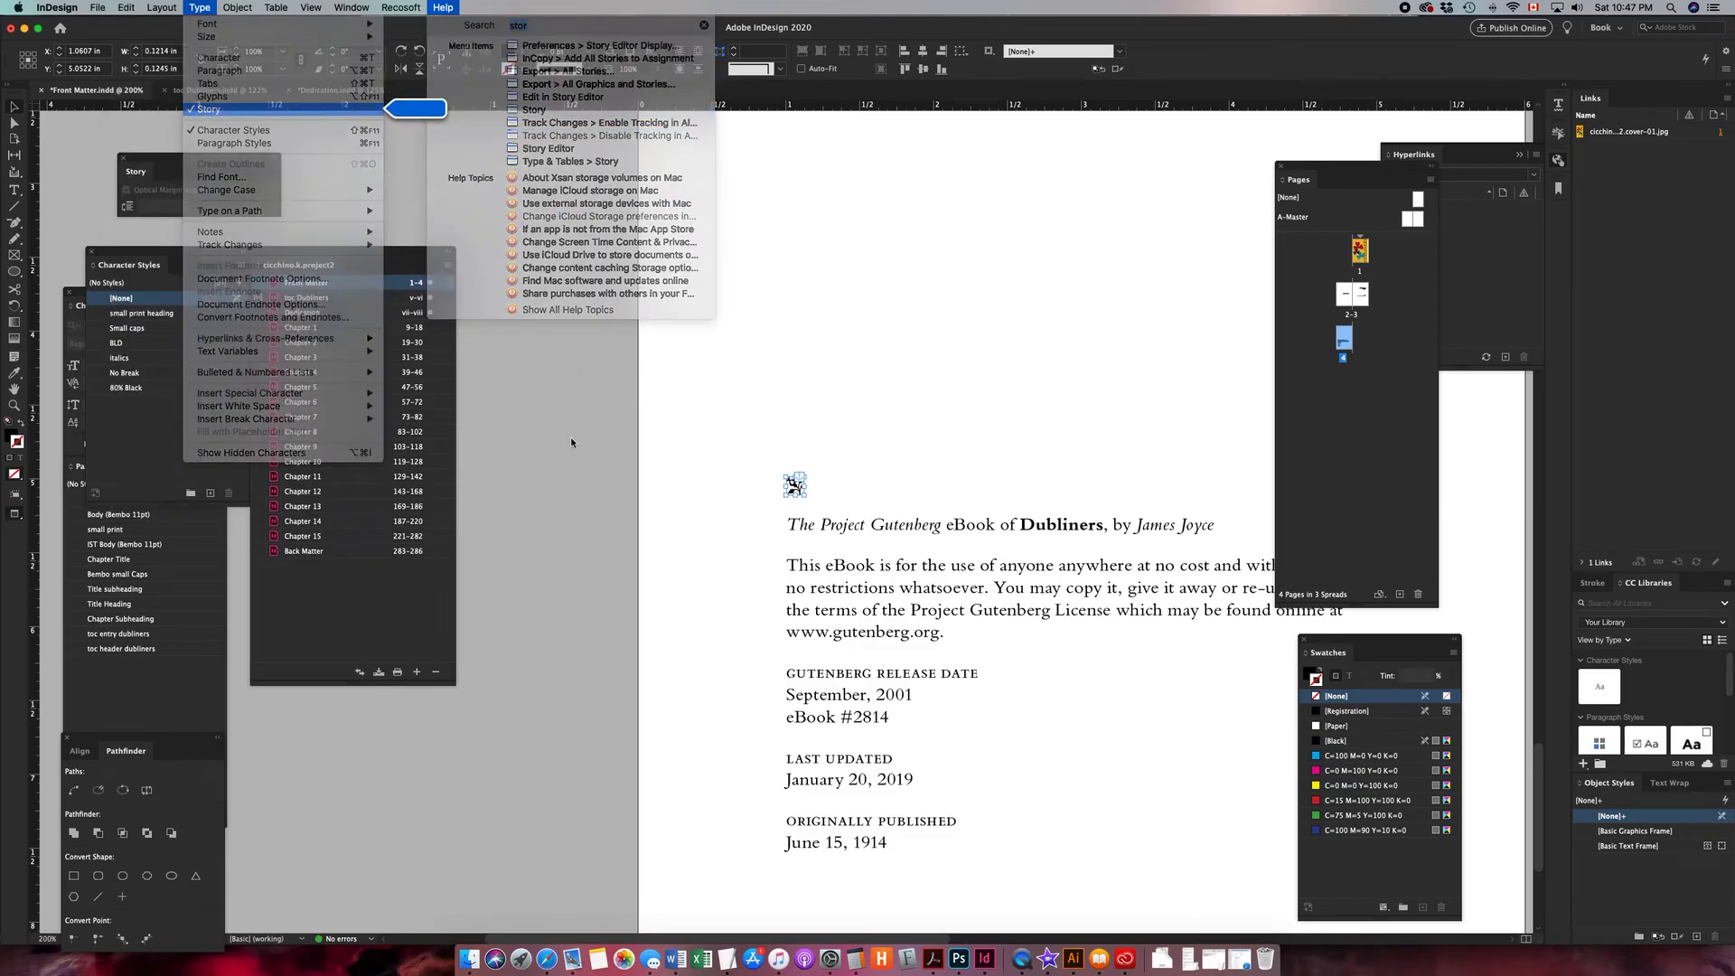
- Open the copyright story in the Story Editor and put the anchored ornament on its own paragraph above the Project Gutenberg line
{"action": "left_click", "coordinate": [15, 191]}
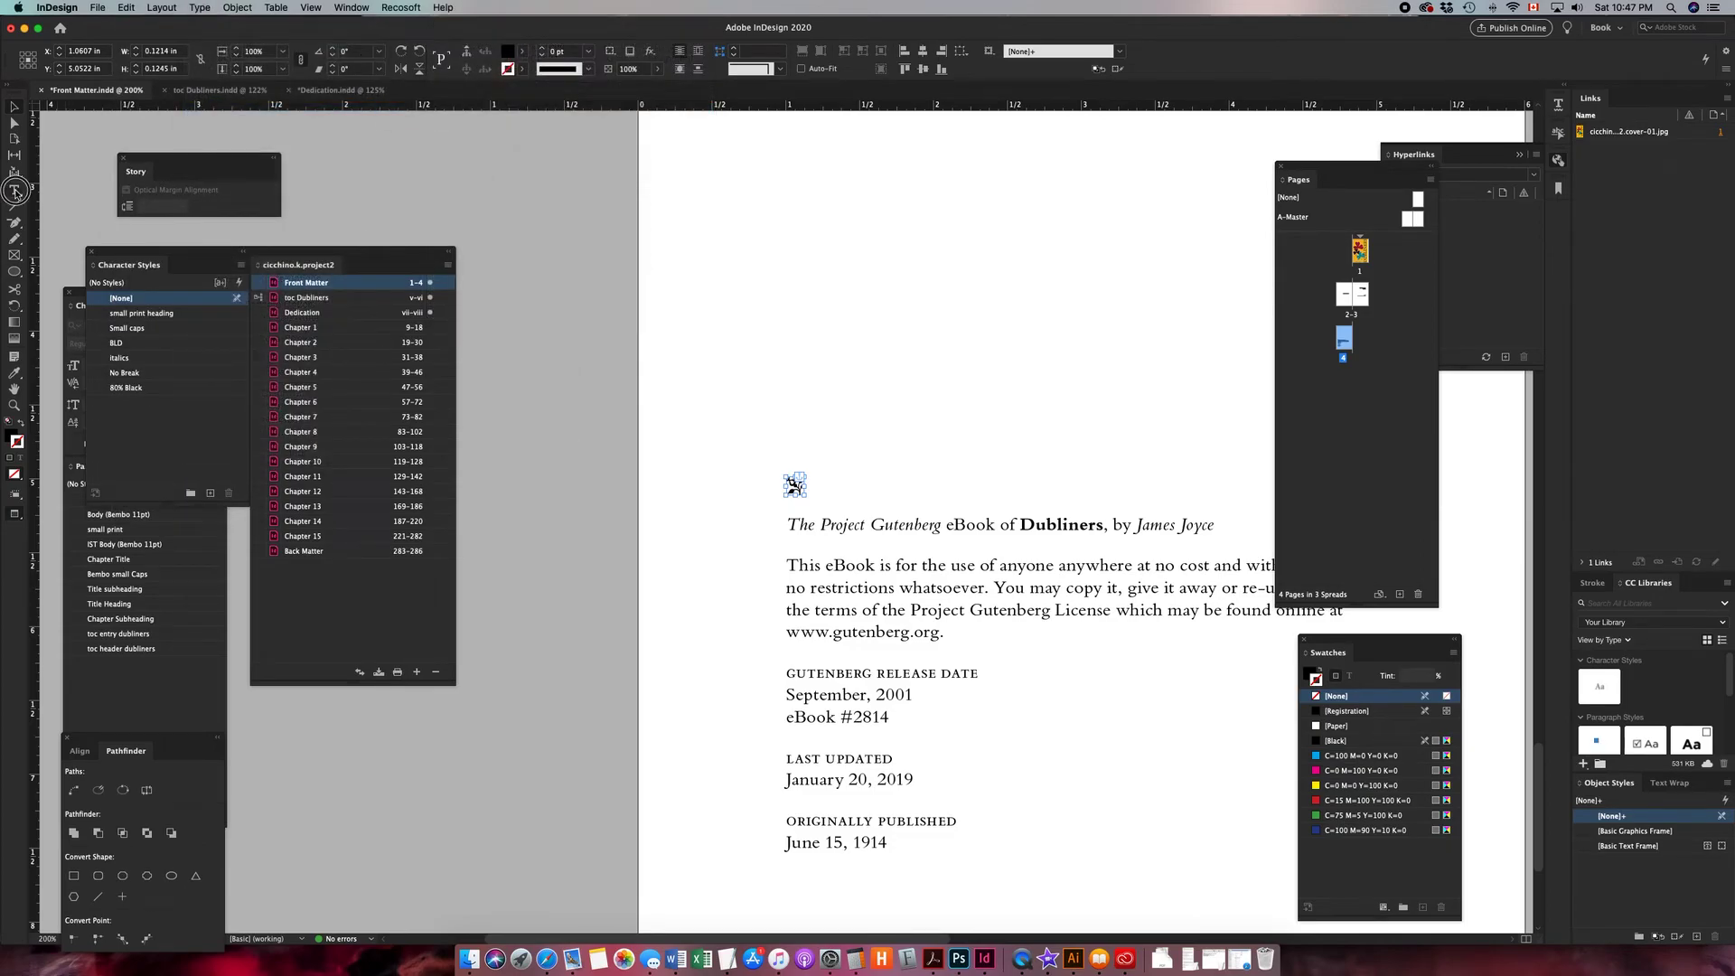
{"action": "left_click", "coordinate": [813, 522]}
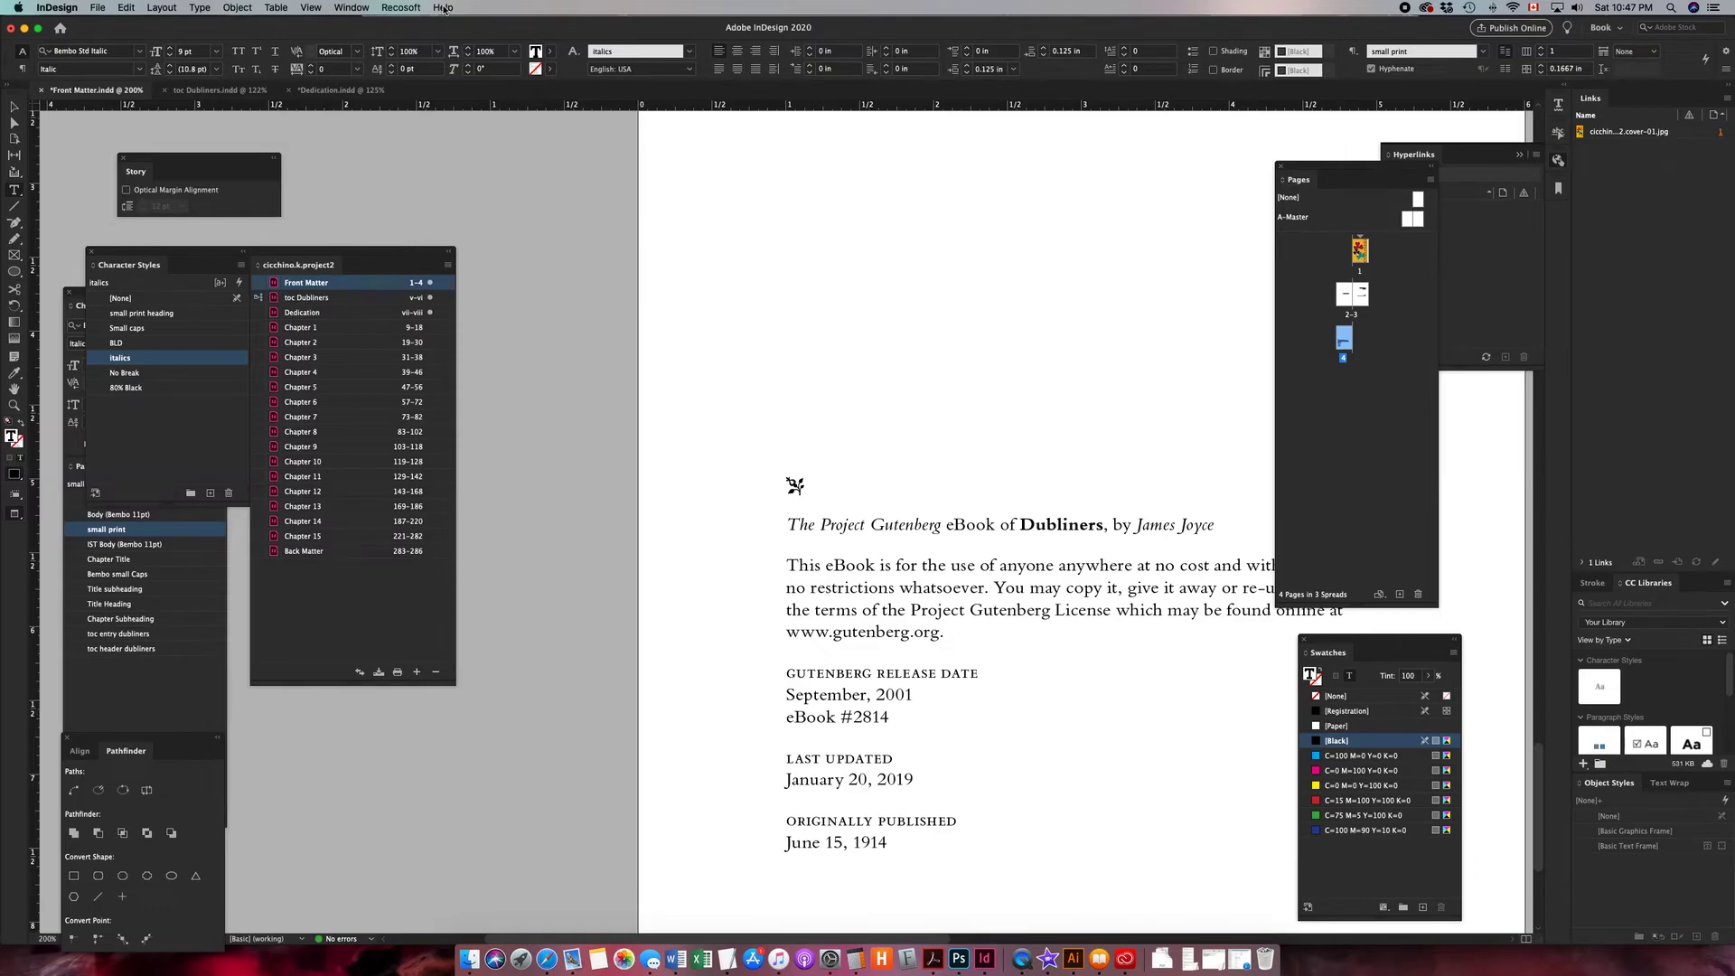
{"action": "left_click", "coordinate": [443, 9]}
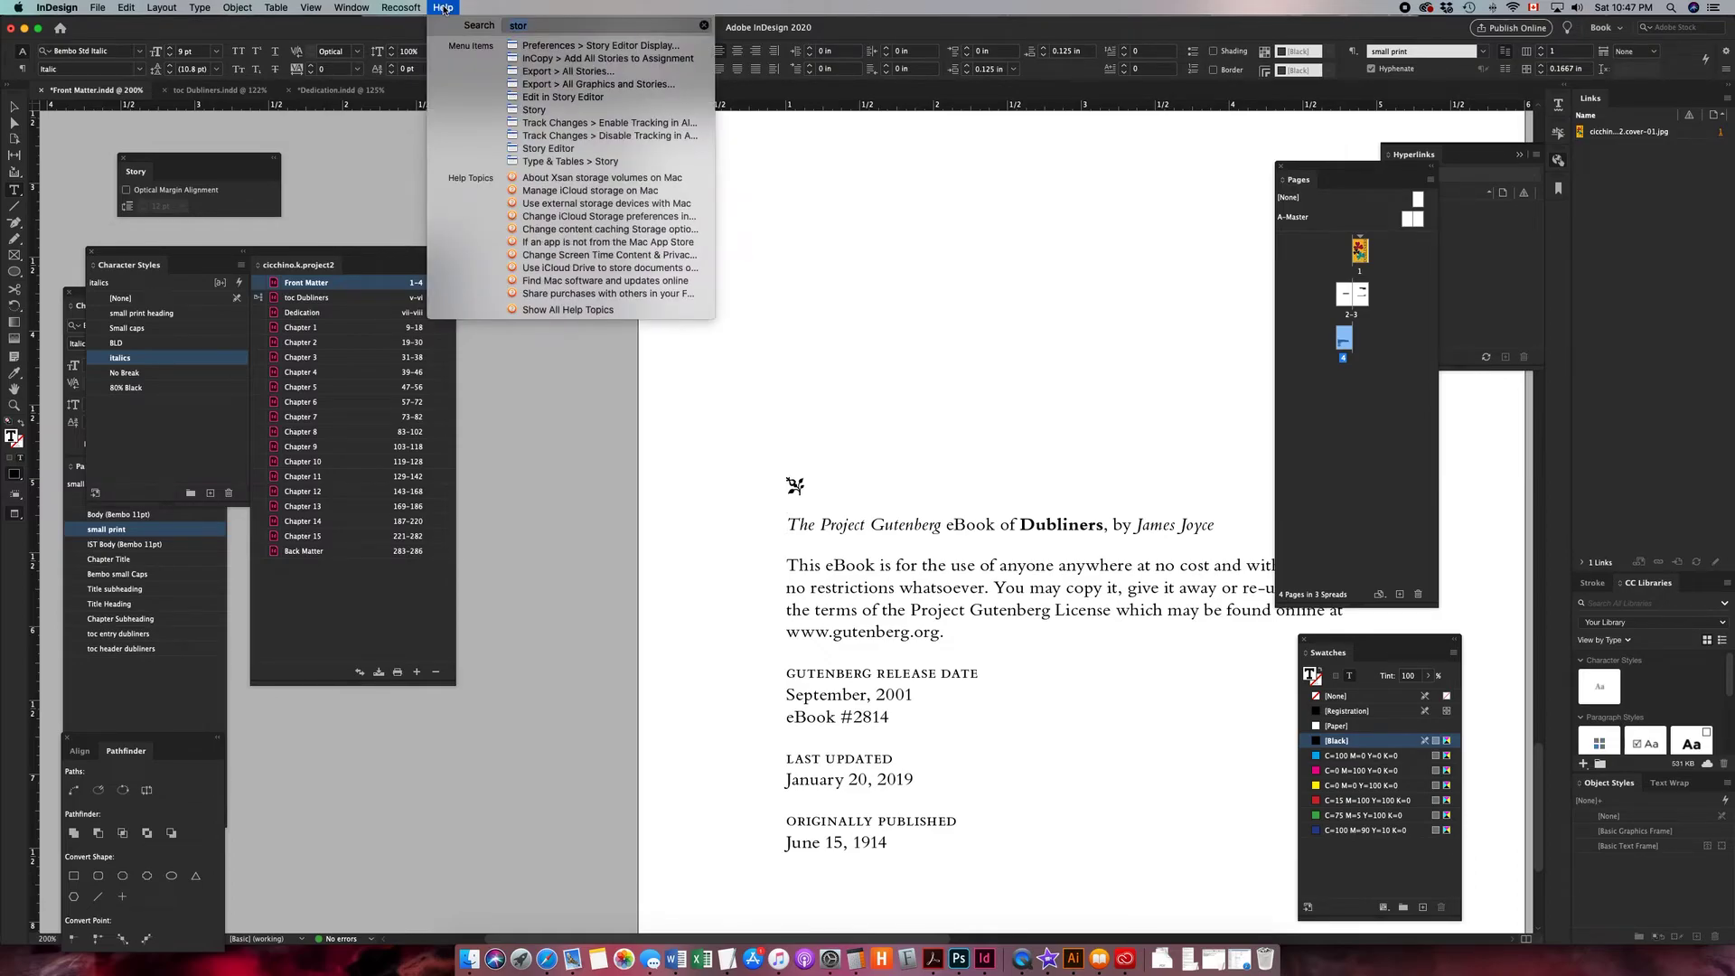
{"action": "mouse_move", "coordinate": [563, 101]}
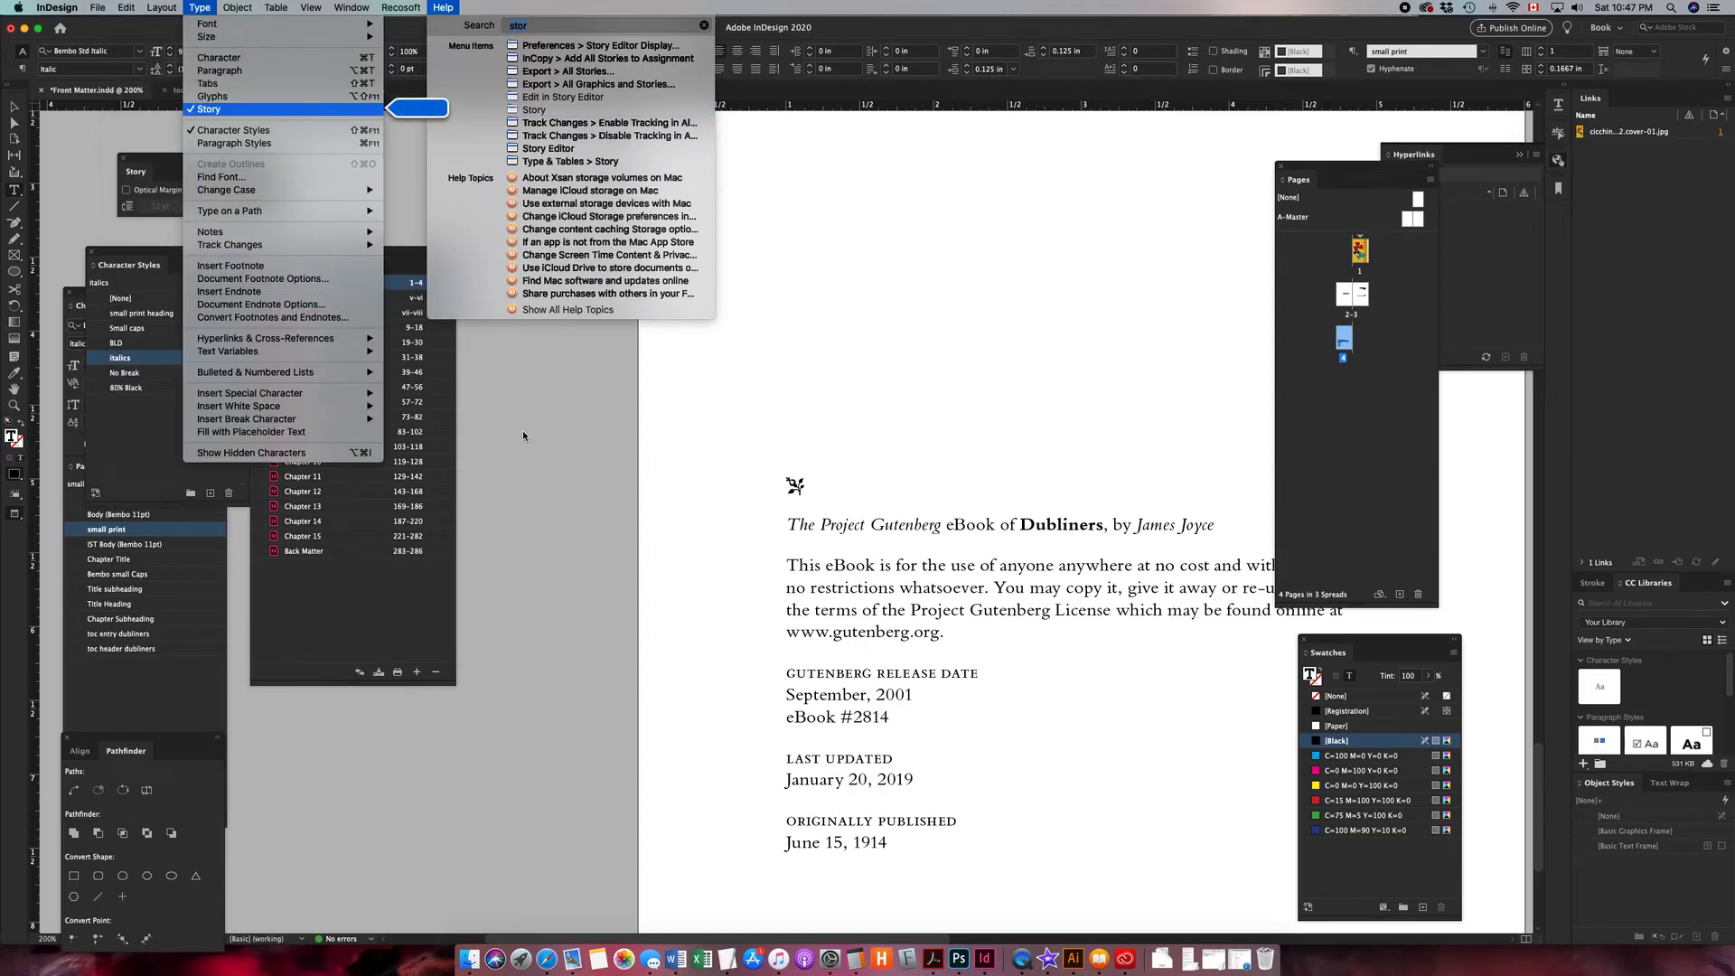
{"action": "key", "text": "Return"}
{"action": "left_click", "coordinate": [811, 524]}
{"action": "left_click", "coordinate": [789, 524]}
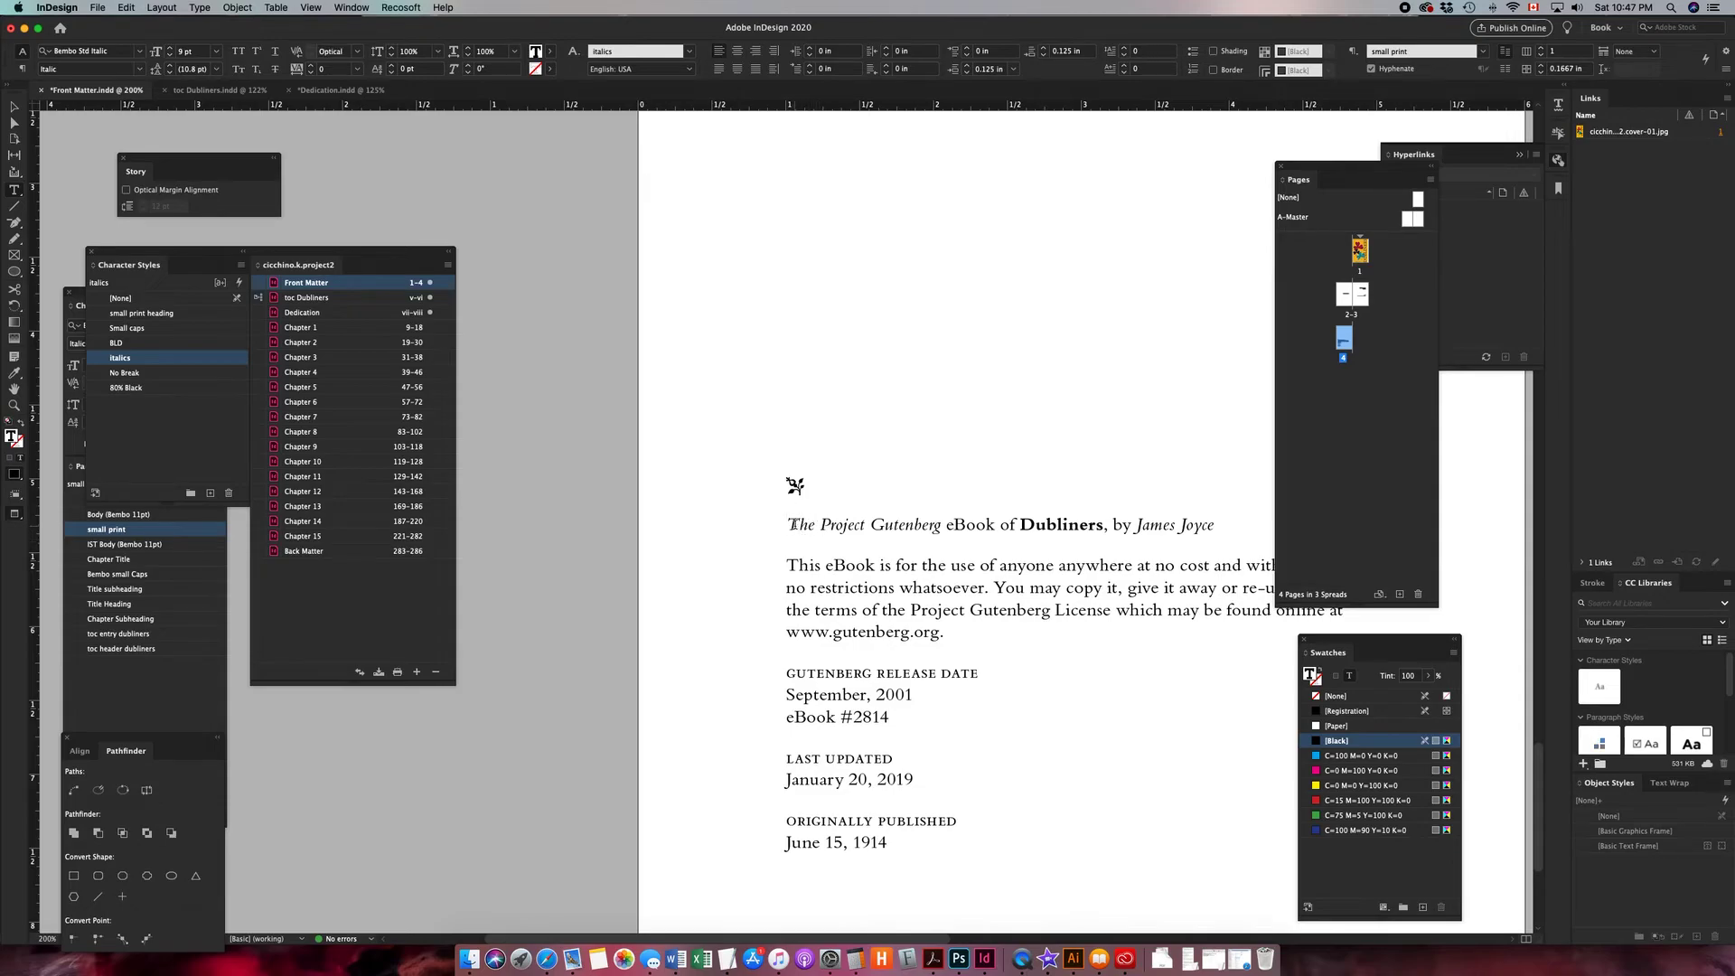
{"action": "triple_click", "coordinate": [792, 524]}
{"action": "left_click", "coordinate": [836, 523]}
{"action": "left_click", "coordinate": [789, 524]}
{"action": "key", "text": "super+y"}
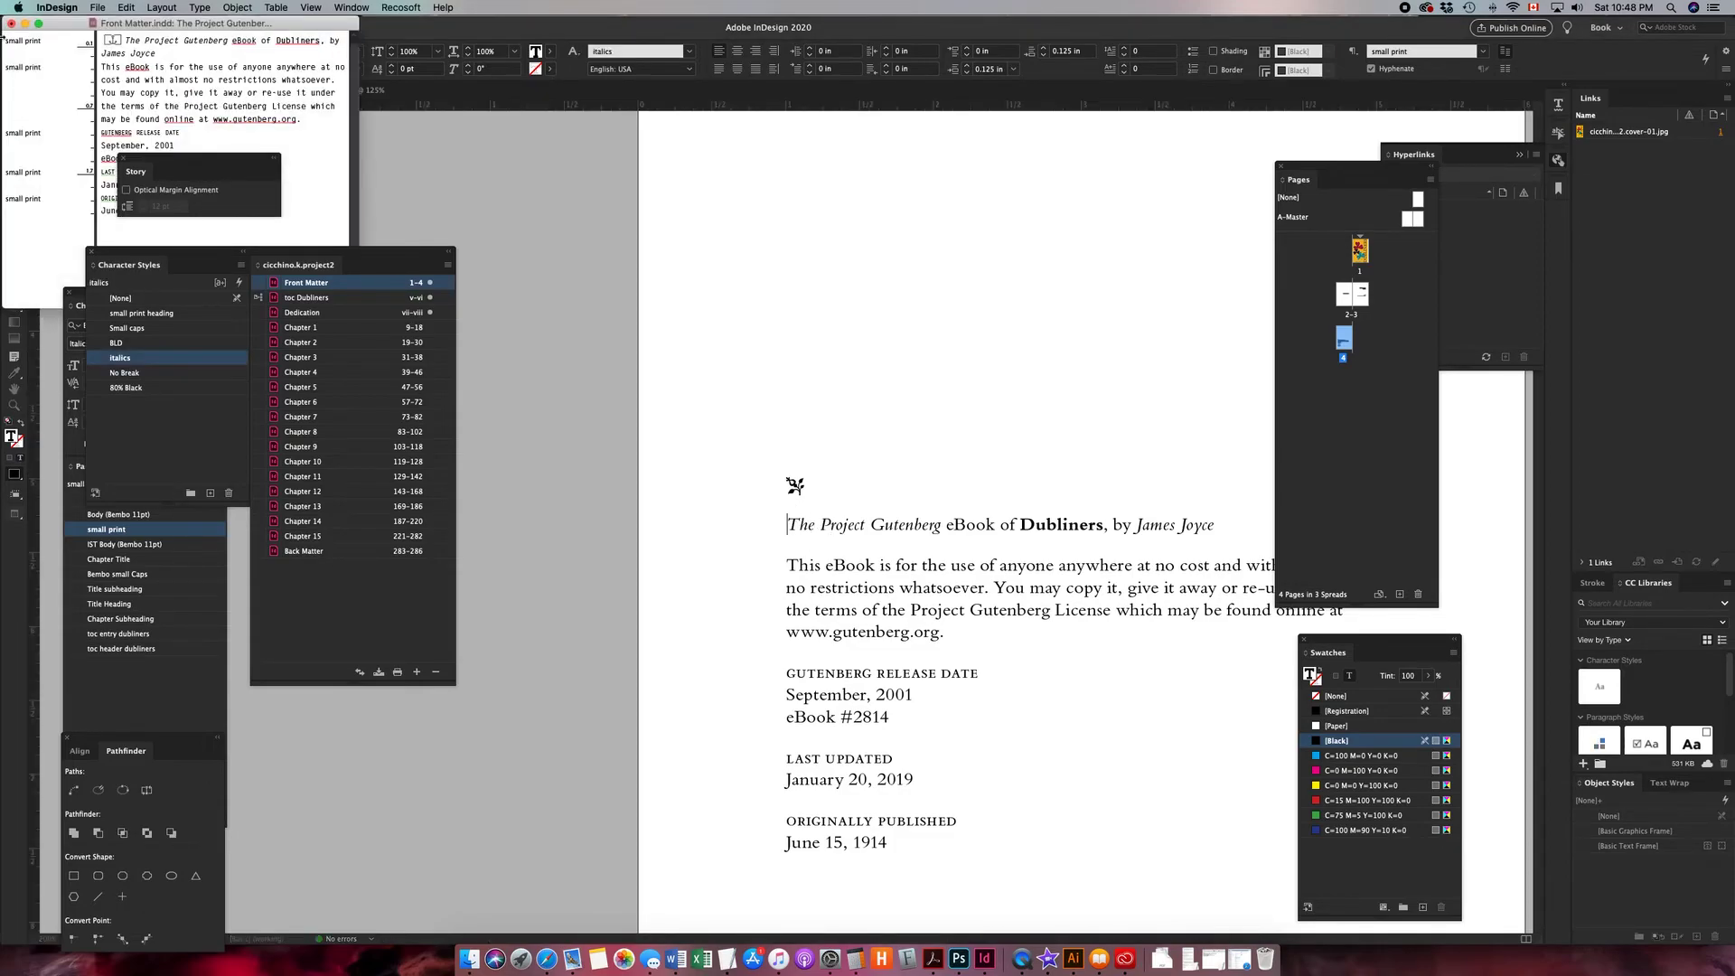
{"action": "left_click_drag", "start_coordinate": [59, 23], "coordinate": [578, 178]}
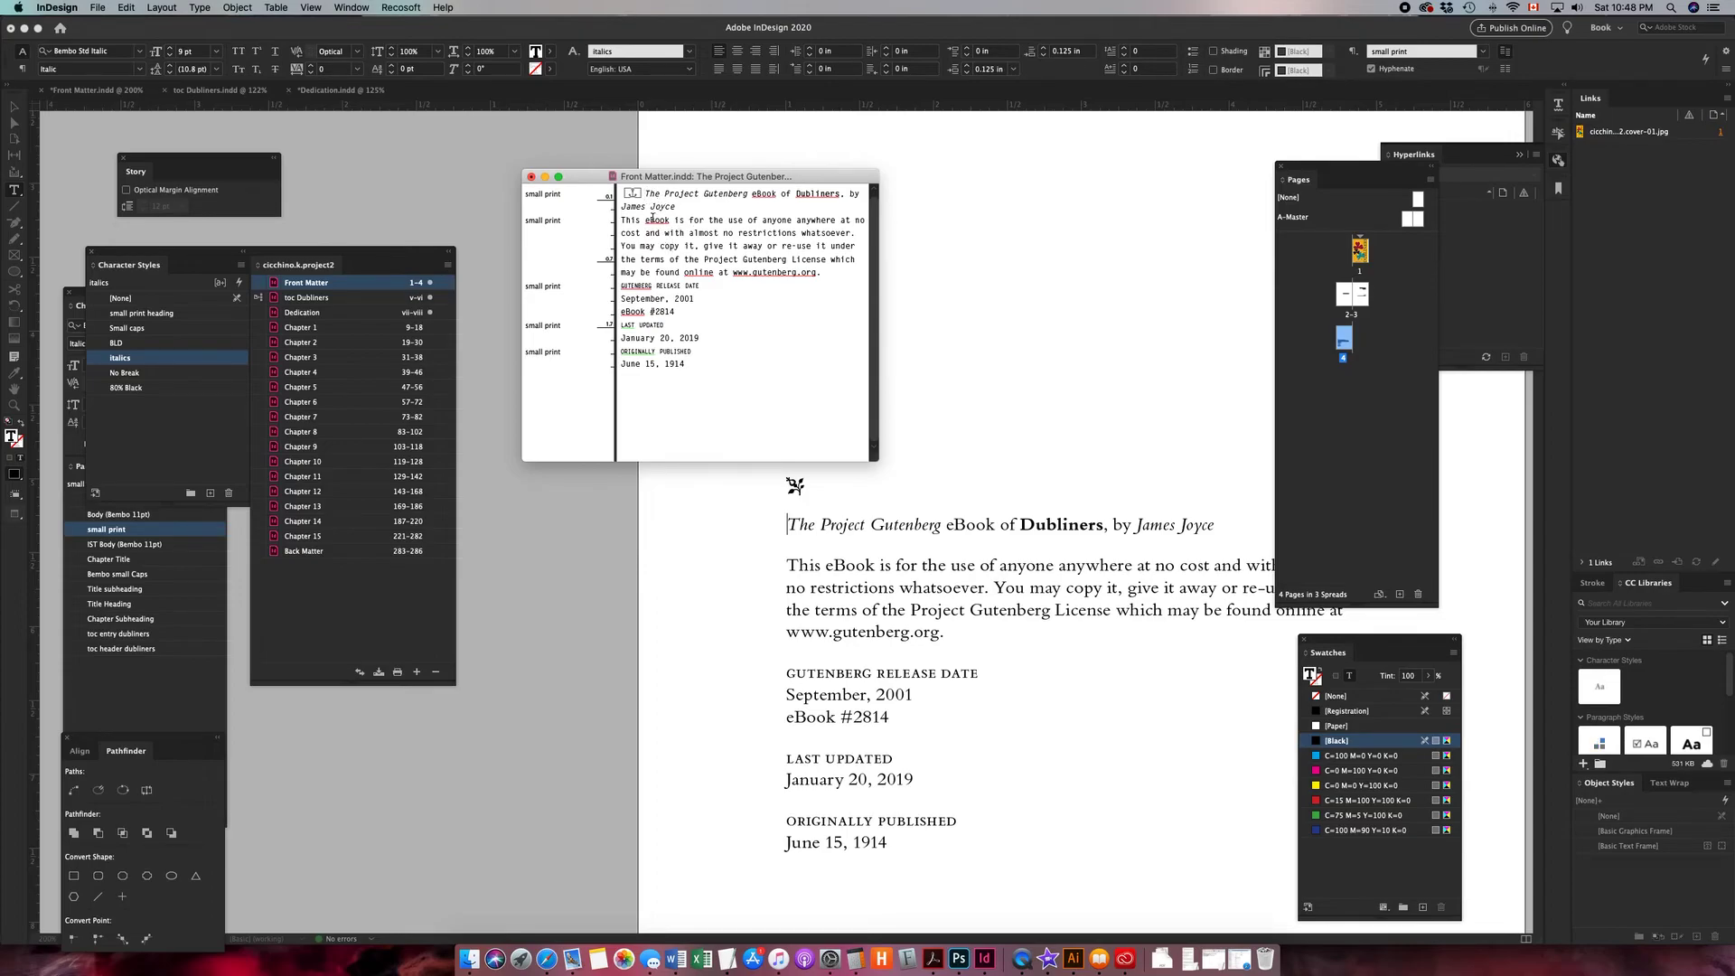
{"action": "key", "text": "Return"}
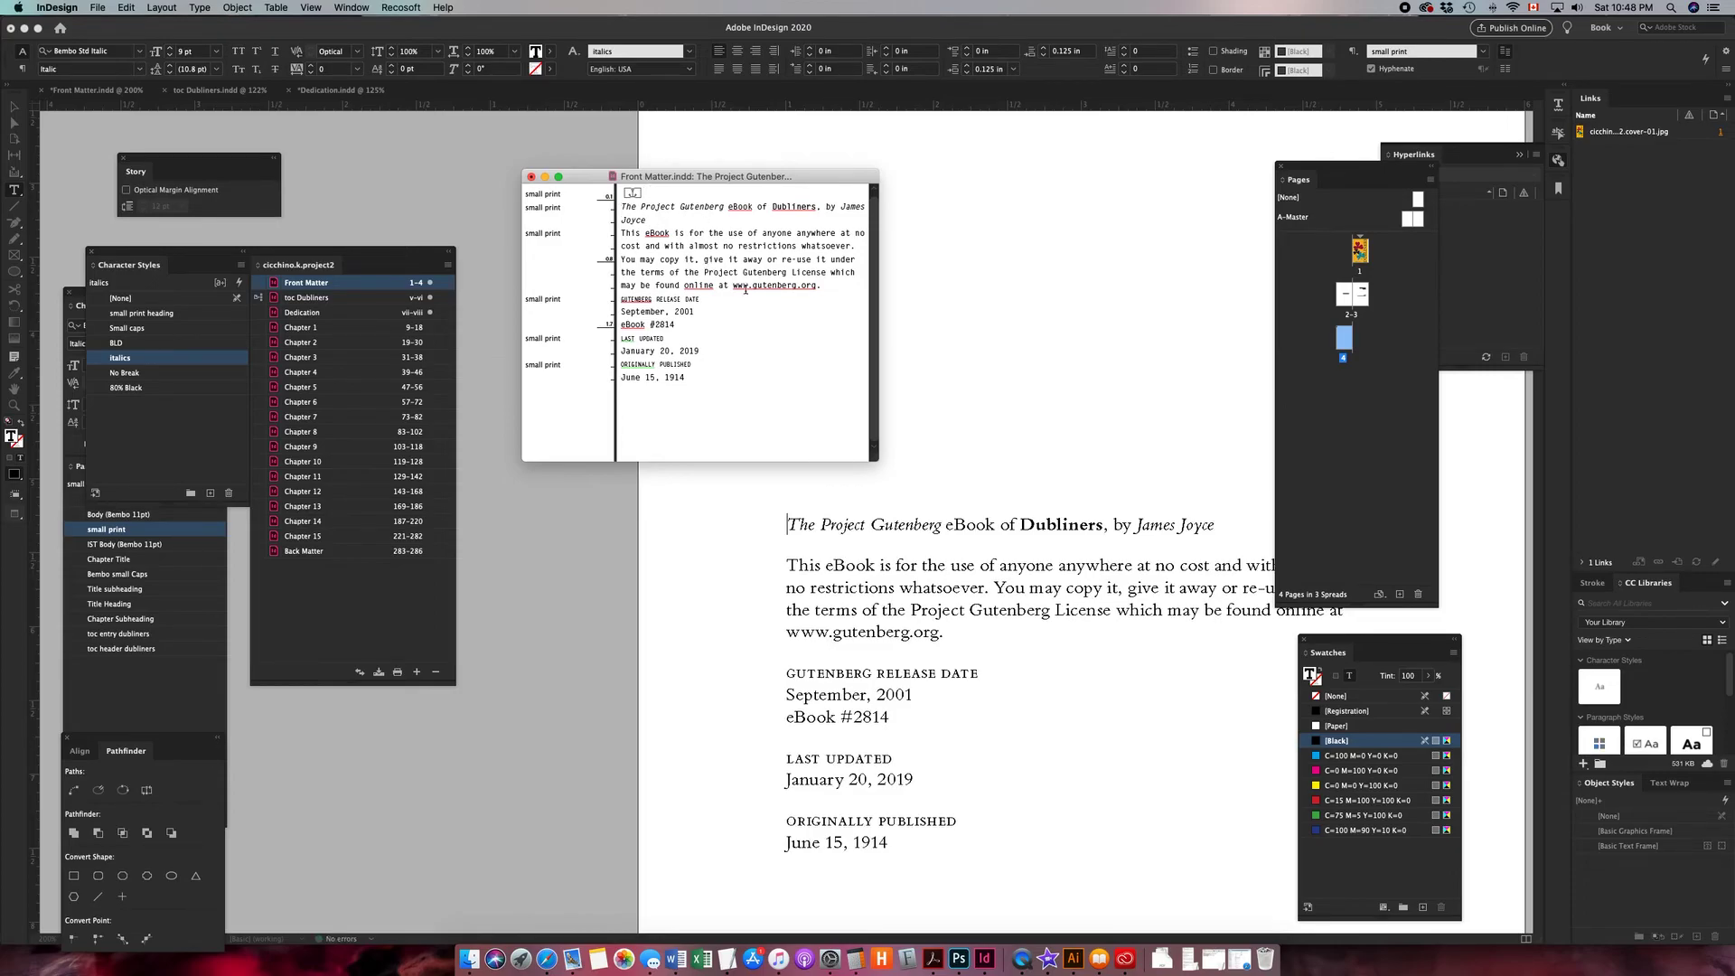
- In the title page story, add a paragraph break between the anchored ornament and "produced by"
{"action": "scroll", "coordinate": [649, 201], "scroll_direction": "up", "scroll_amount": 1}
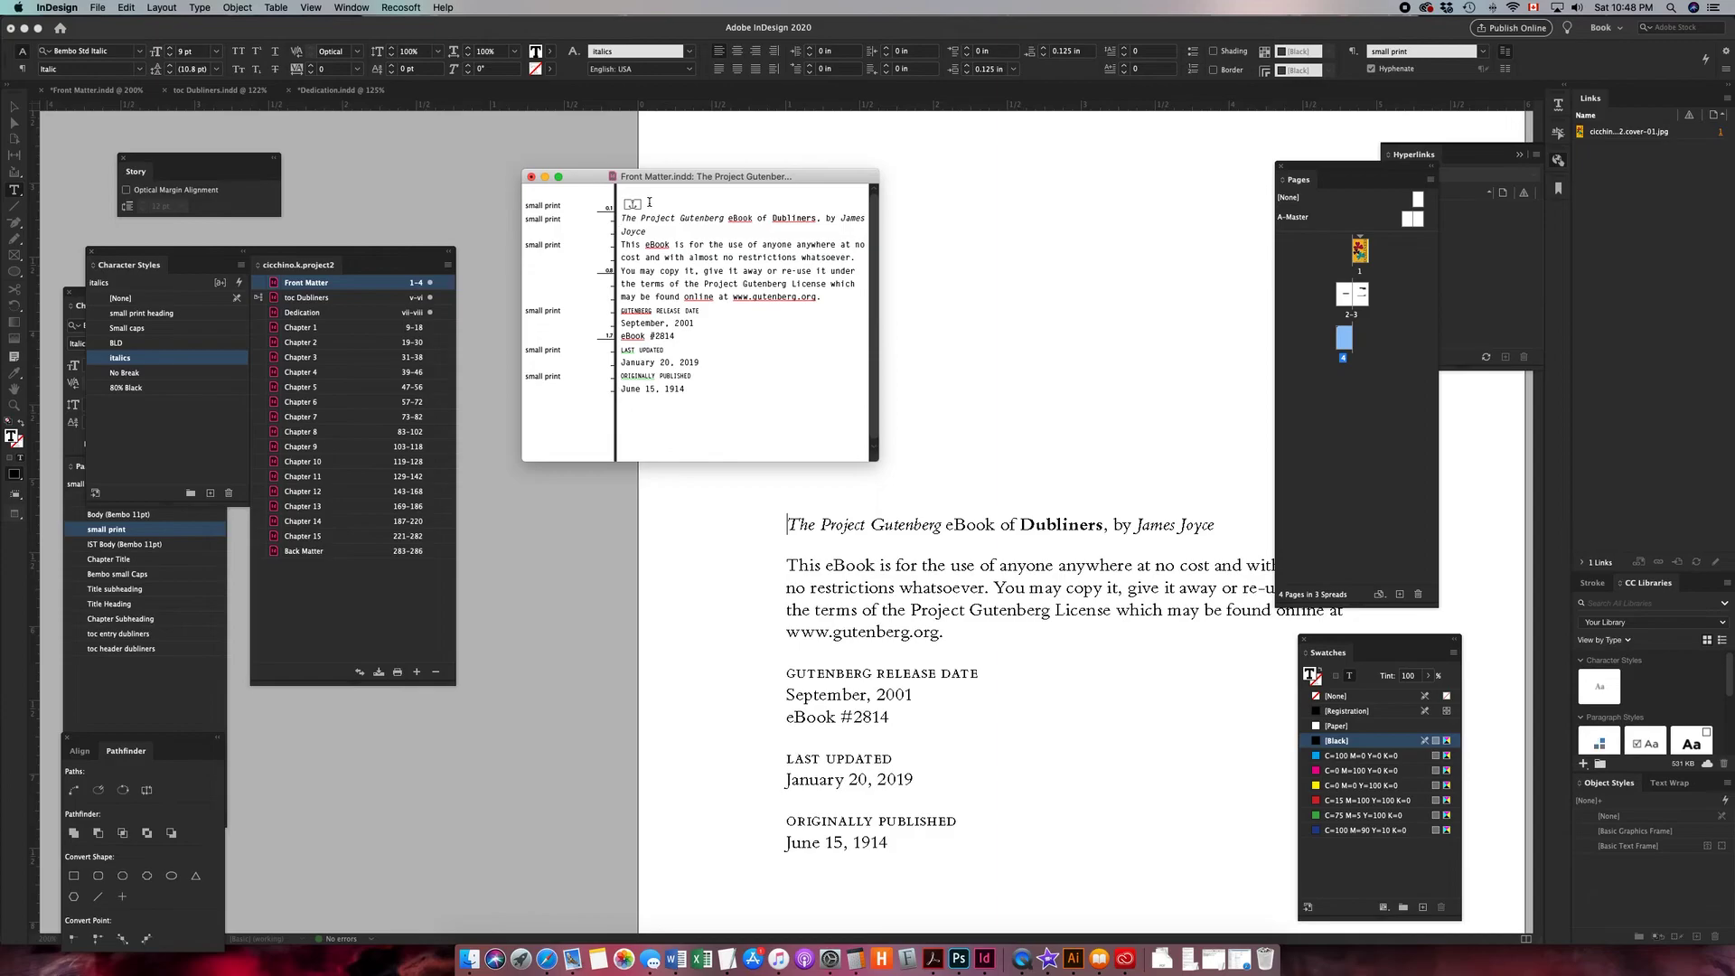
{"action": "scroll", "coordinate": [1083, 306], "scroll_direction": "up", "scroll_amount": 10}
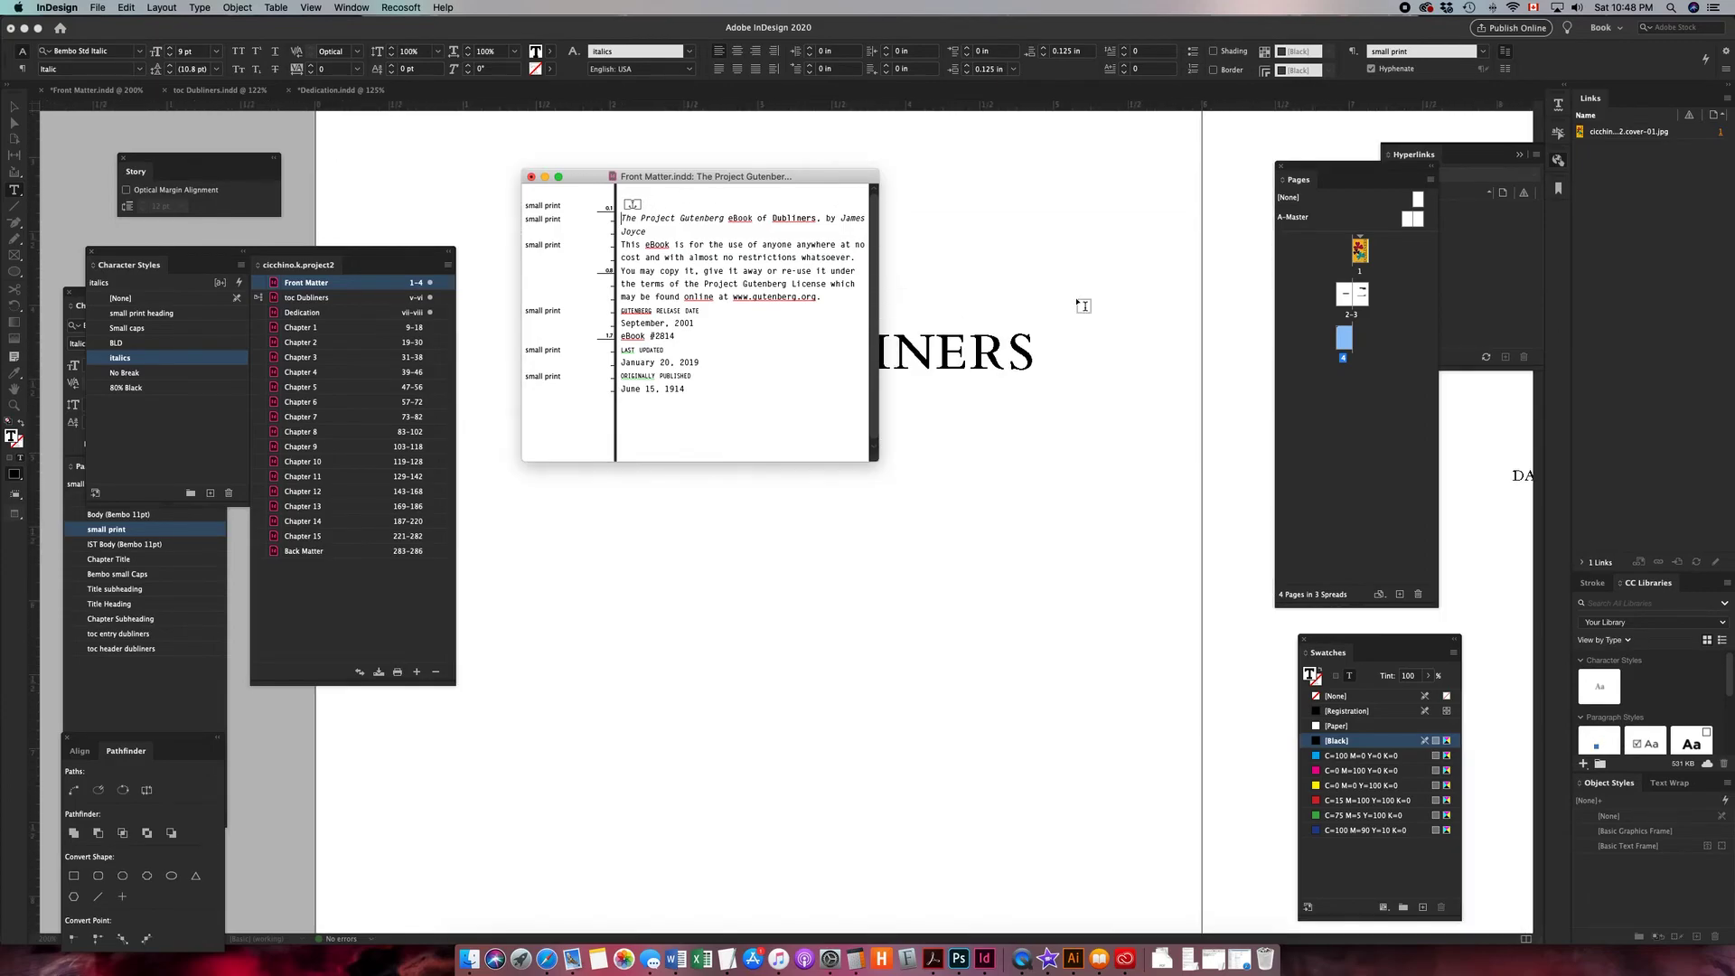
{"action": "scroll", "coordinate": [1083, 306], "scroll_direction": "up", "scroll_amount": 2}
{"action": "scroll", "coordinate": [1083, 305], "scroll_direction": "right", "scroll_amount": 3}
{"action": "scroll", "coordinate": [1083, 306], "scroll_direction": "right", "scroll_amount": 8}
{"action": "scroll", "coordinate": [1084, 305], "scroll_direction": "down", "scroll_amount": 2}
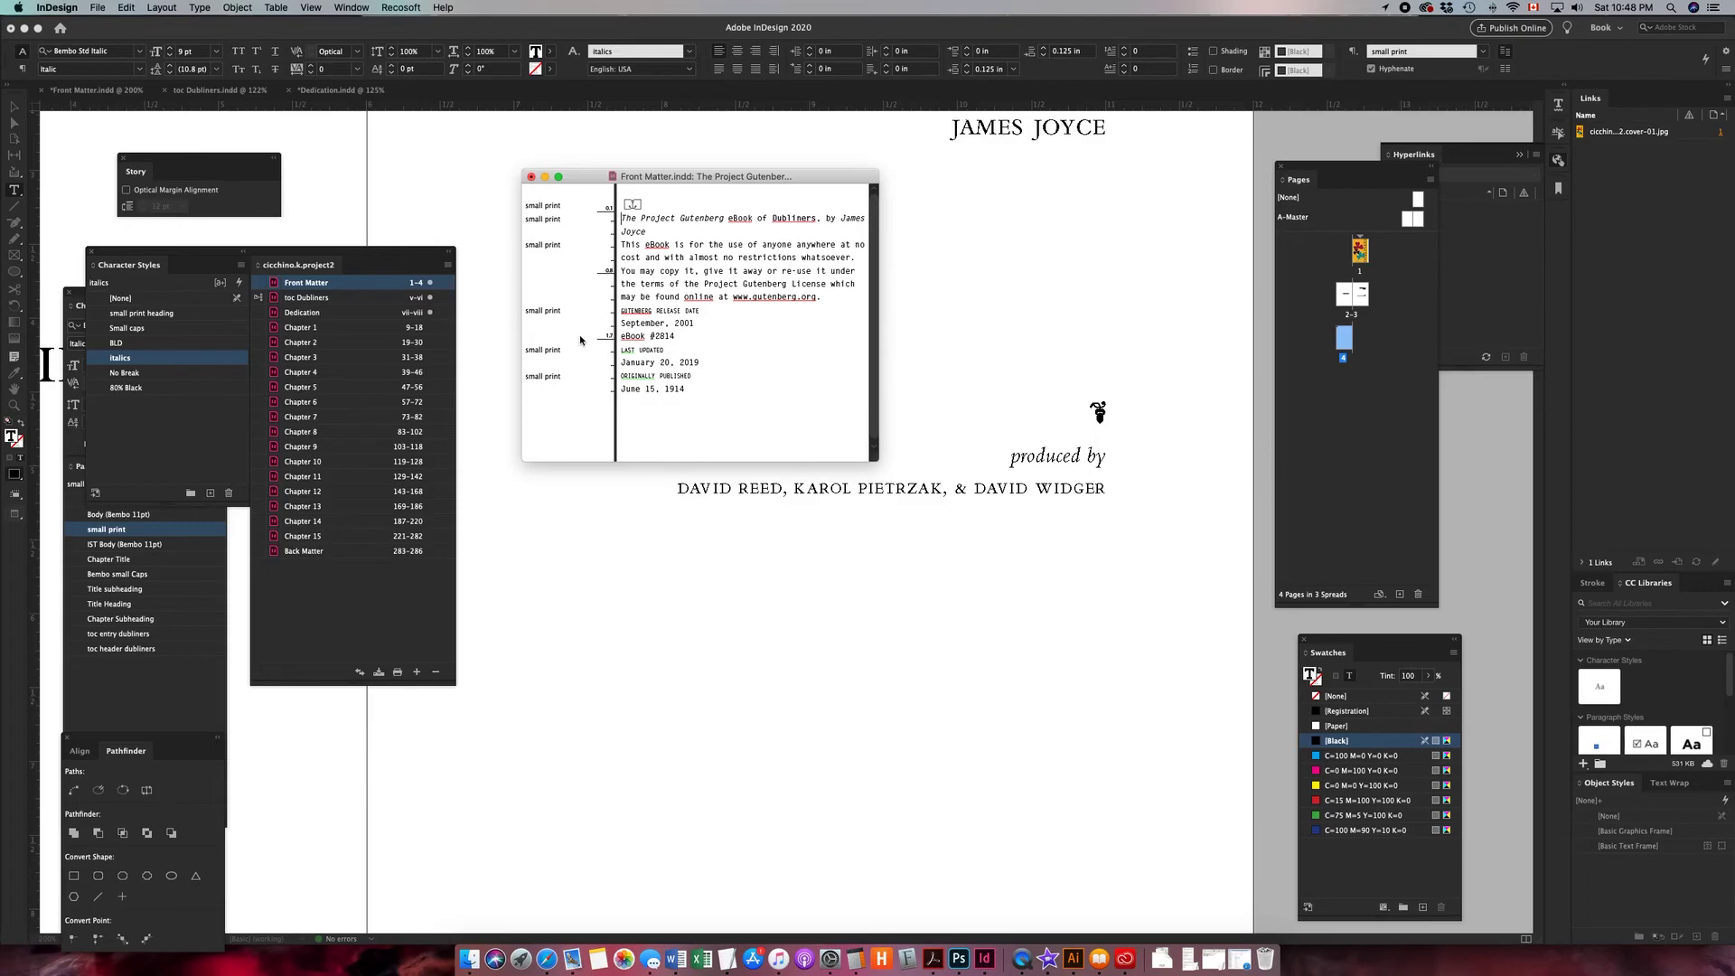
{"action": "left_click", "coordinate": [1000, 486]}
{"action": "triple_click", "coordinate": [1000, 487]}
{"action": "left_click", "coordinate": [994, 486]}
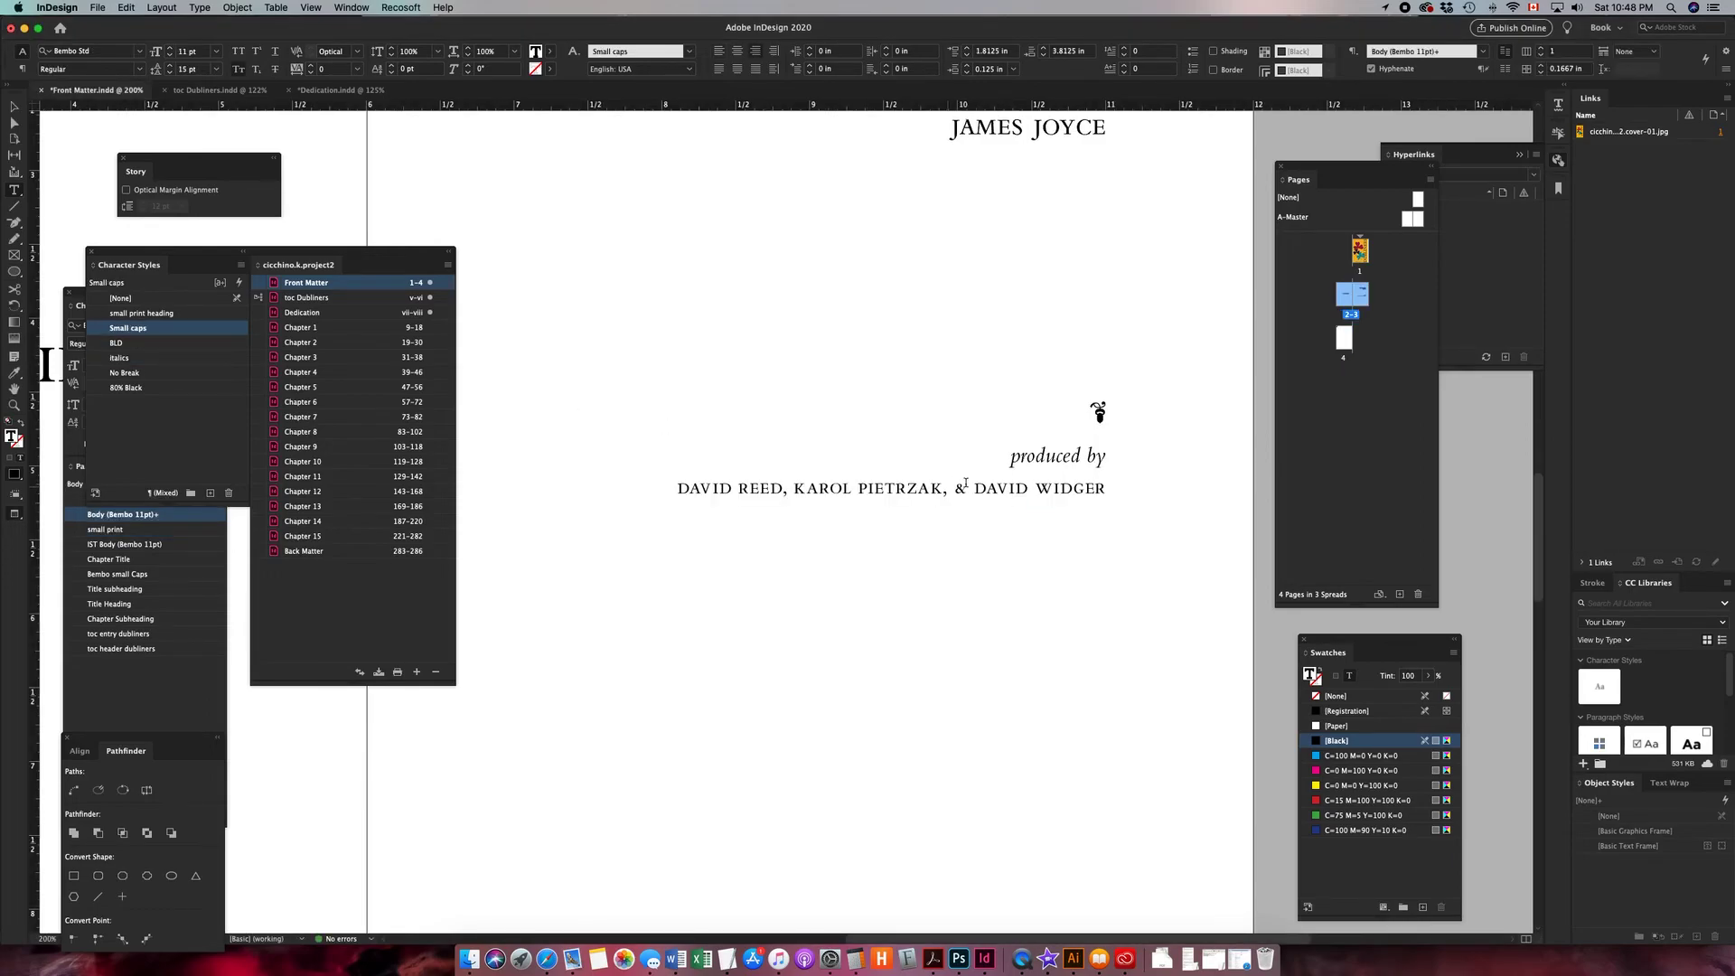
{"action": "left_click", "coordinate": [1014, 461]}
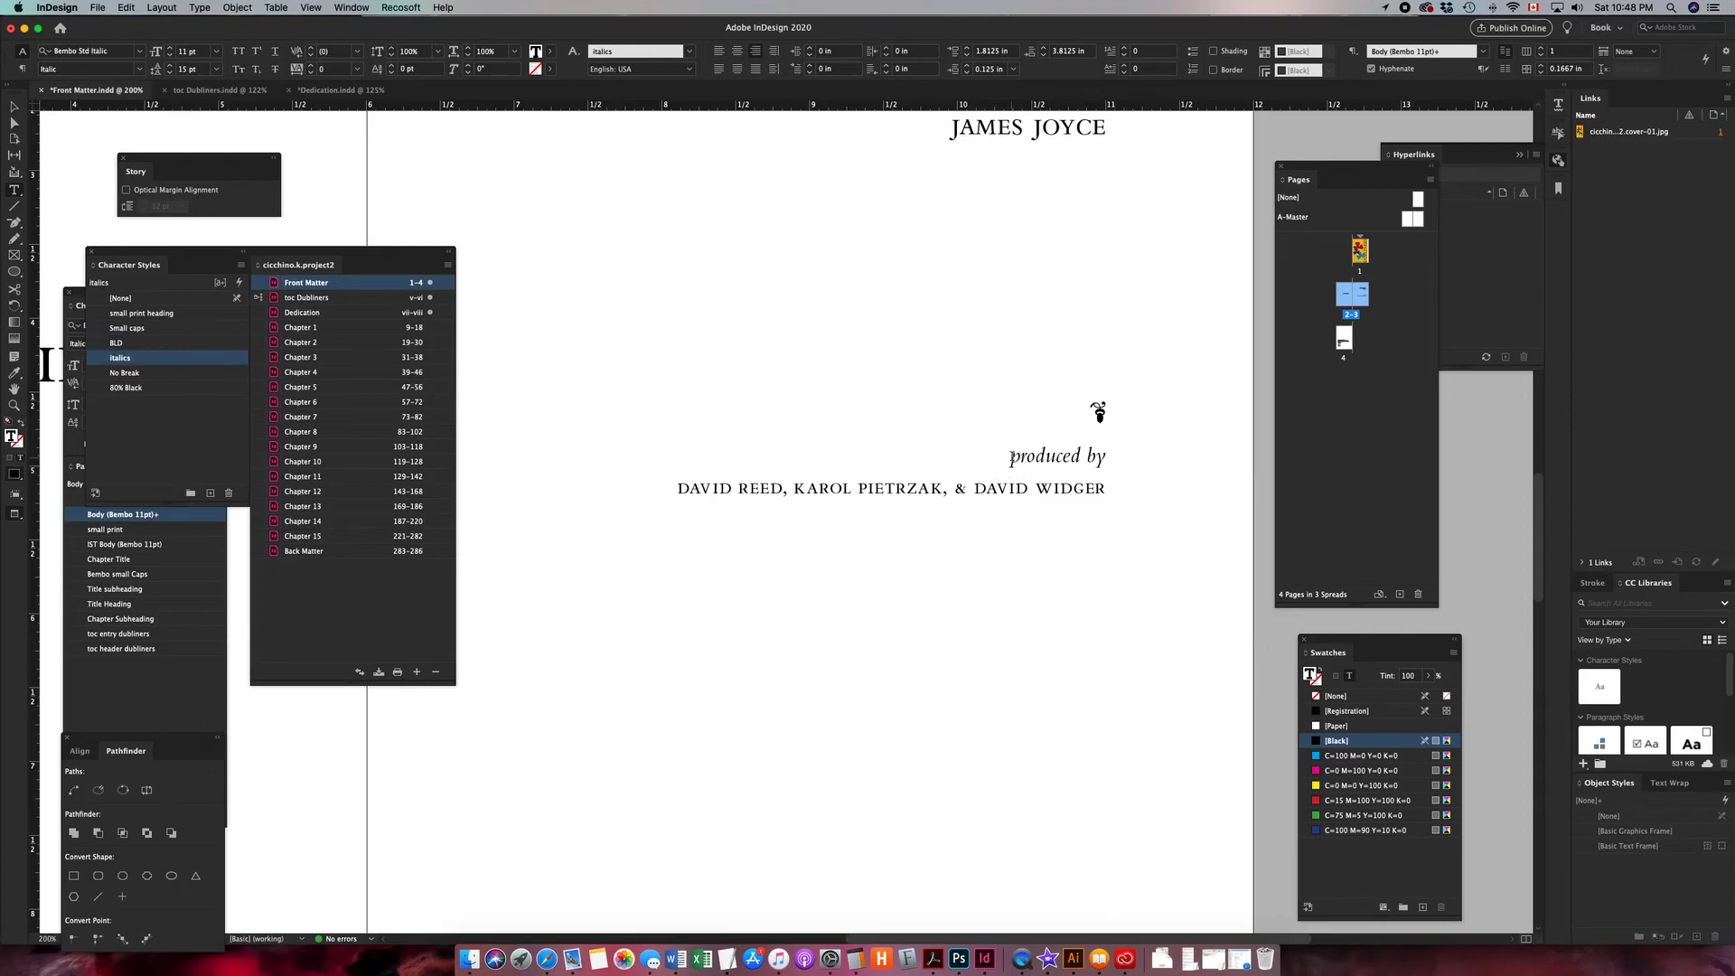
{"action": "key", "text": "super+y"}
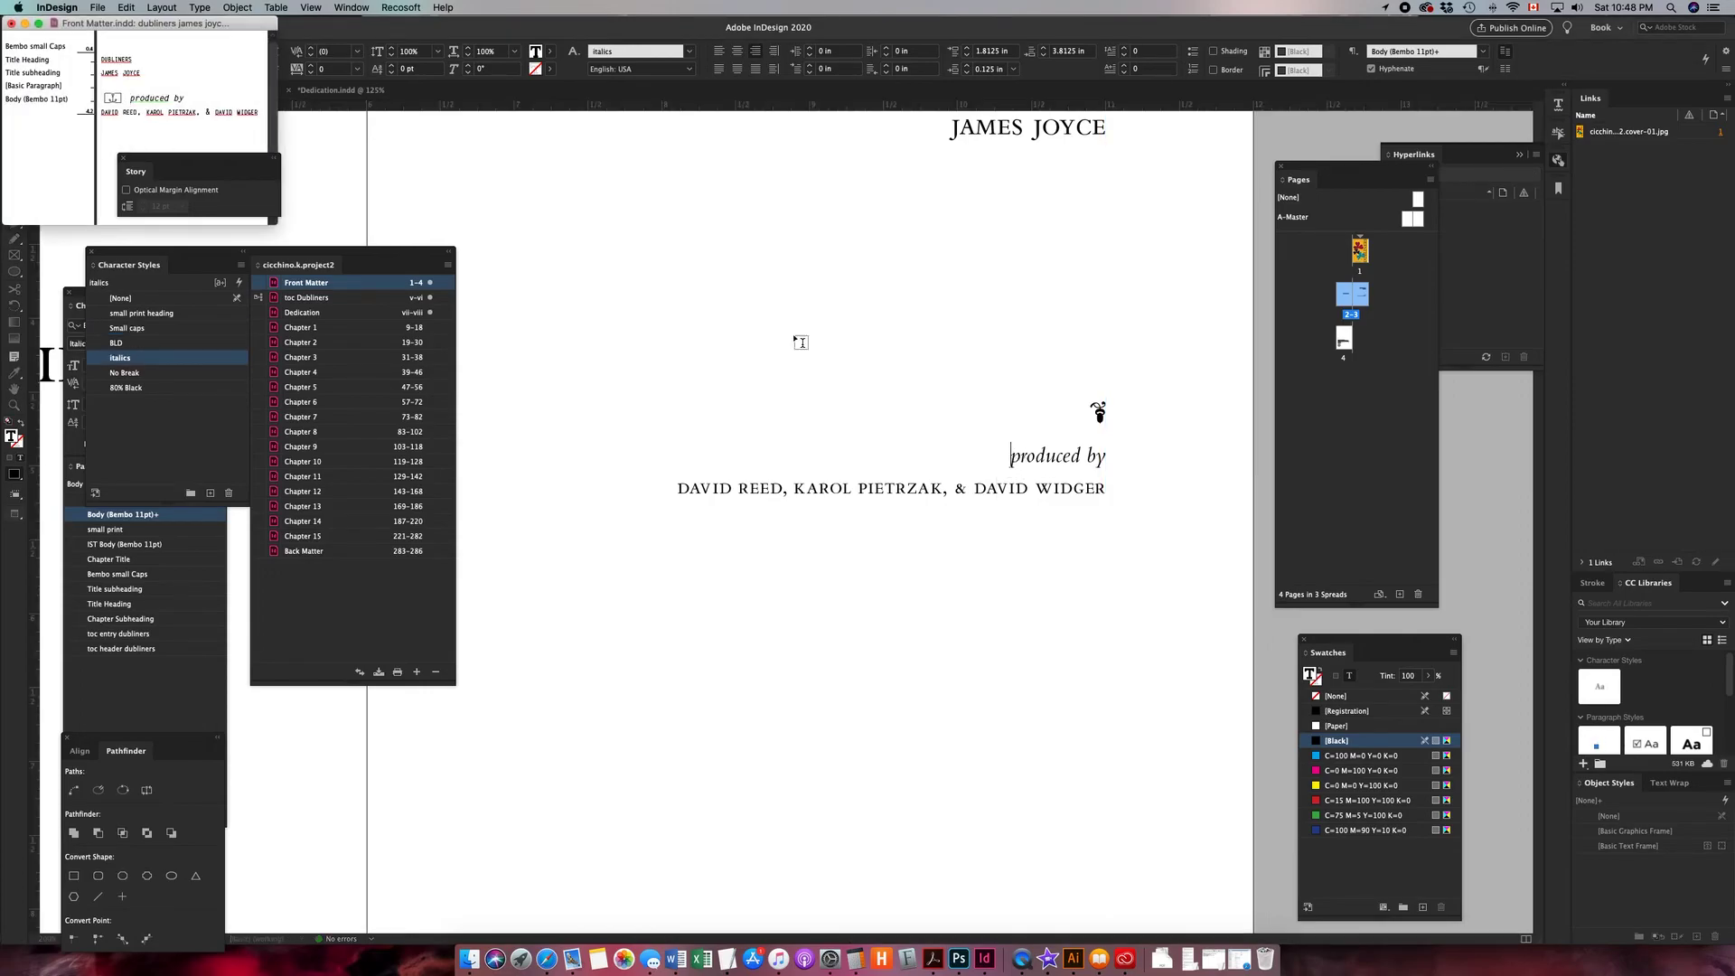
{"action": "left_click_drag", "start_coordinate": [178, 33], "coordinate": [713, 271]}
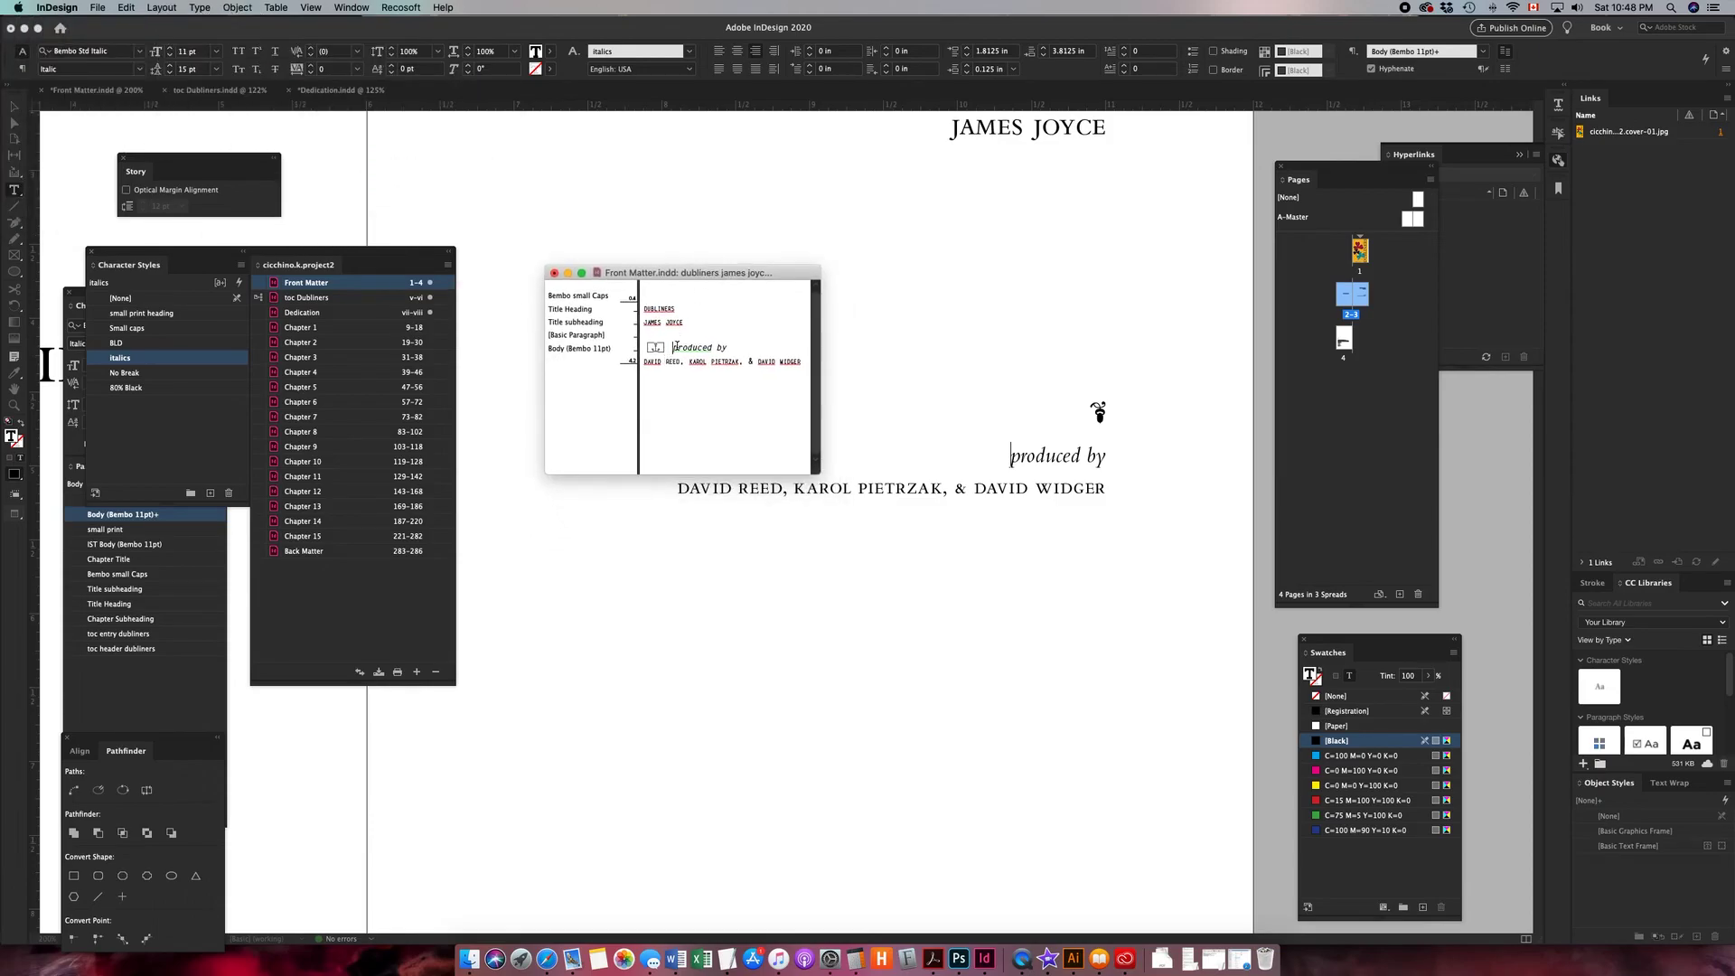
{"action": "key", "text": "Return"}
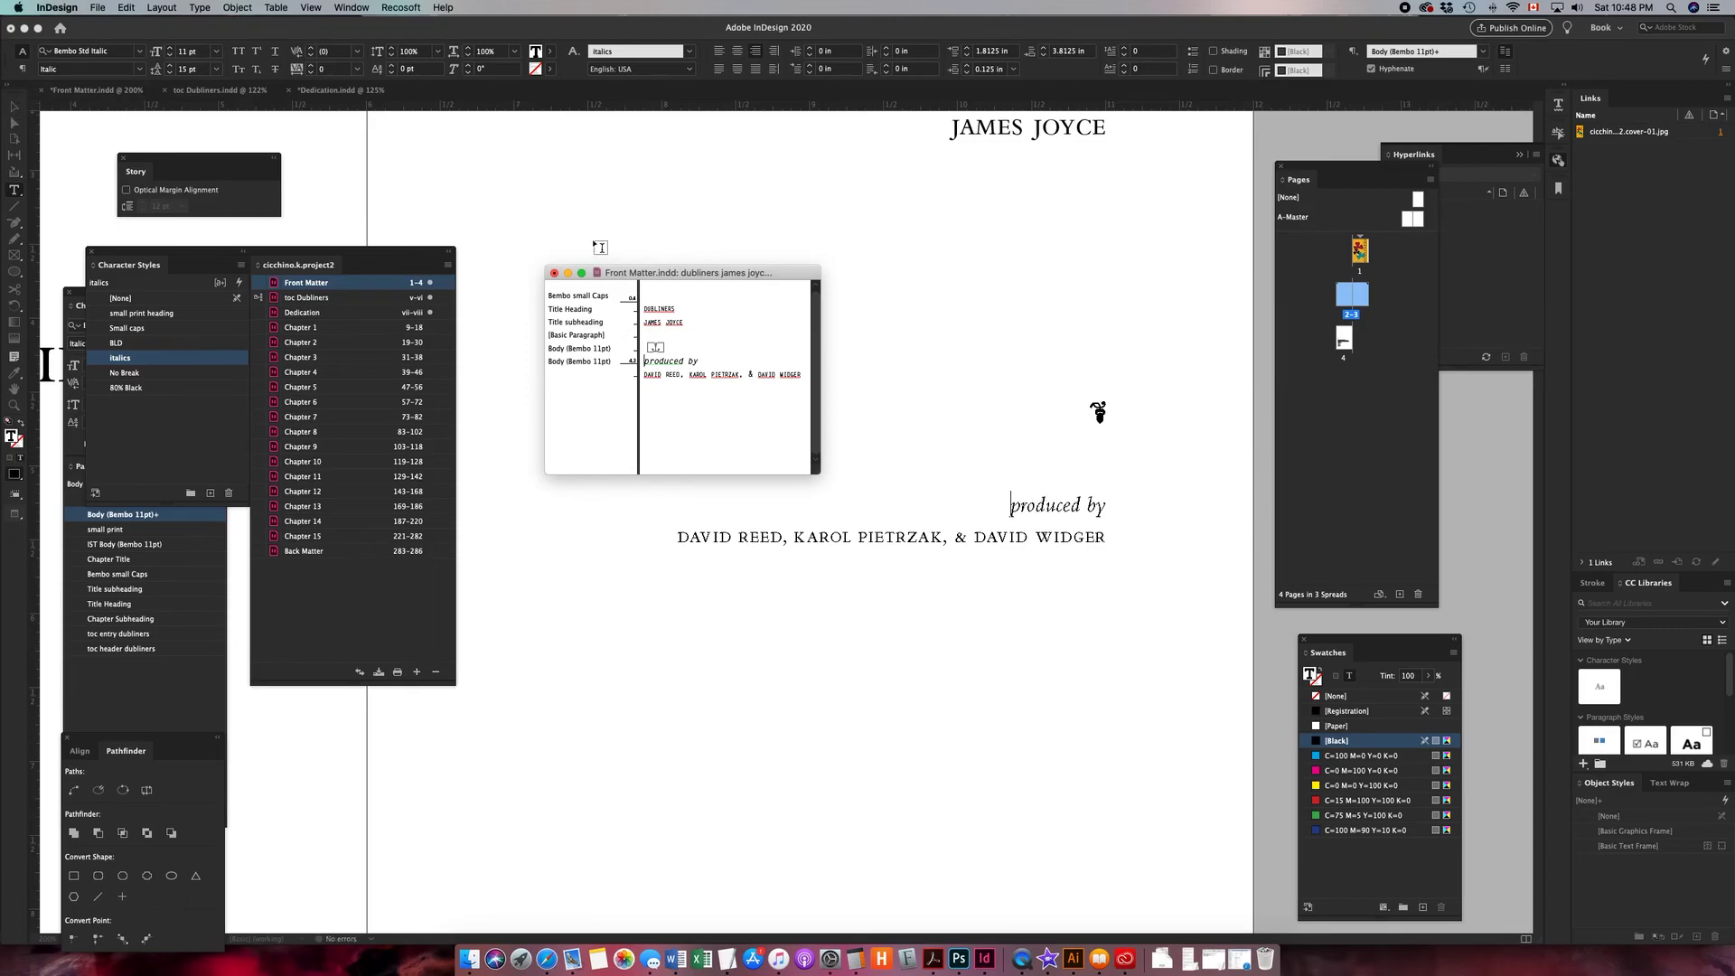
{"action": "left_click", "coordinate": [554, 273]}
{"action": "key", "text": "Right"}
{"action": "key", "text": "Right"}
{"action": "key", "text": "Right"}
{"action": "key", "text": "Right"}
{"action": "key", "text": "Right"}
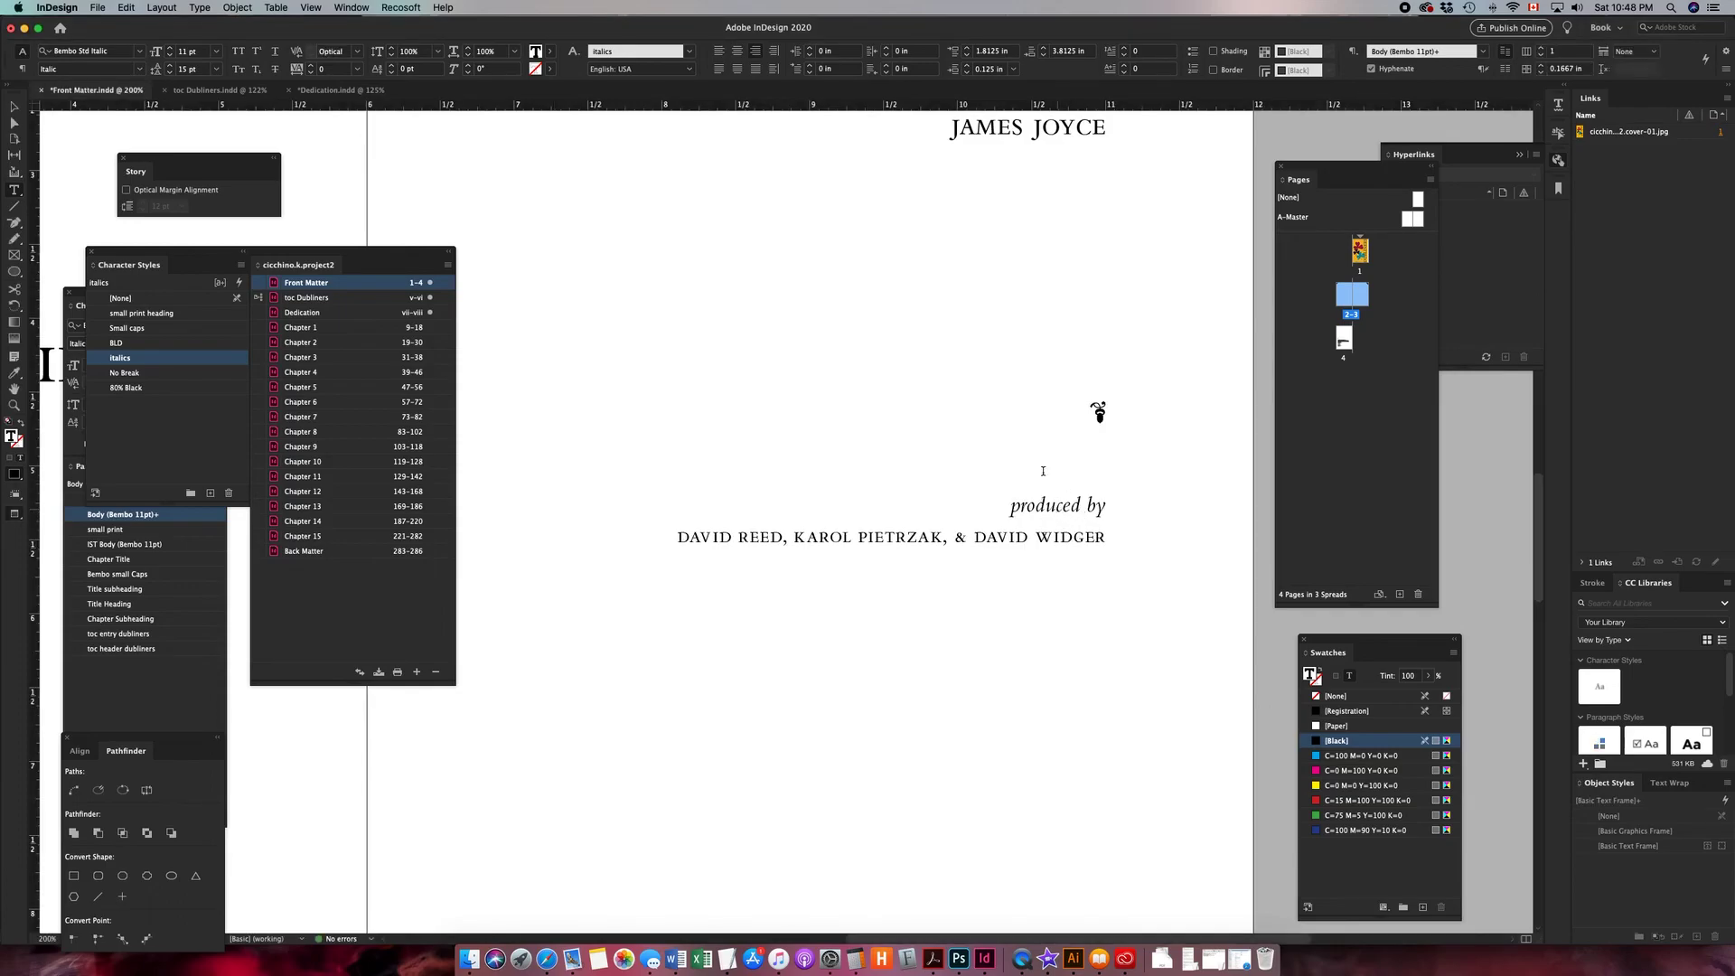
- Start exporting the book to EPUB and choose the EPUB (Reflowable) format
{"action": "left_click", "coordinate": [16, 107]}
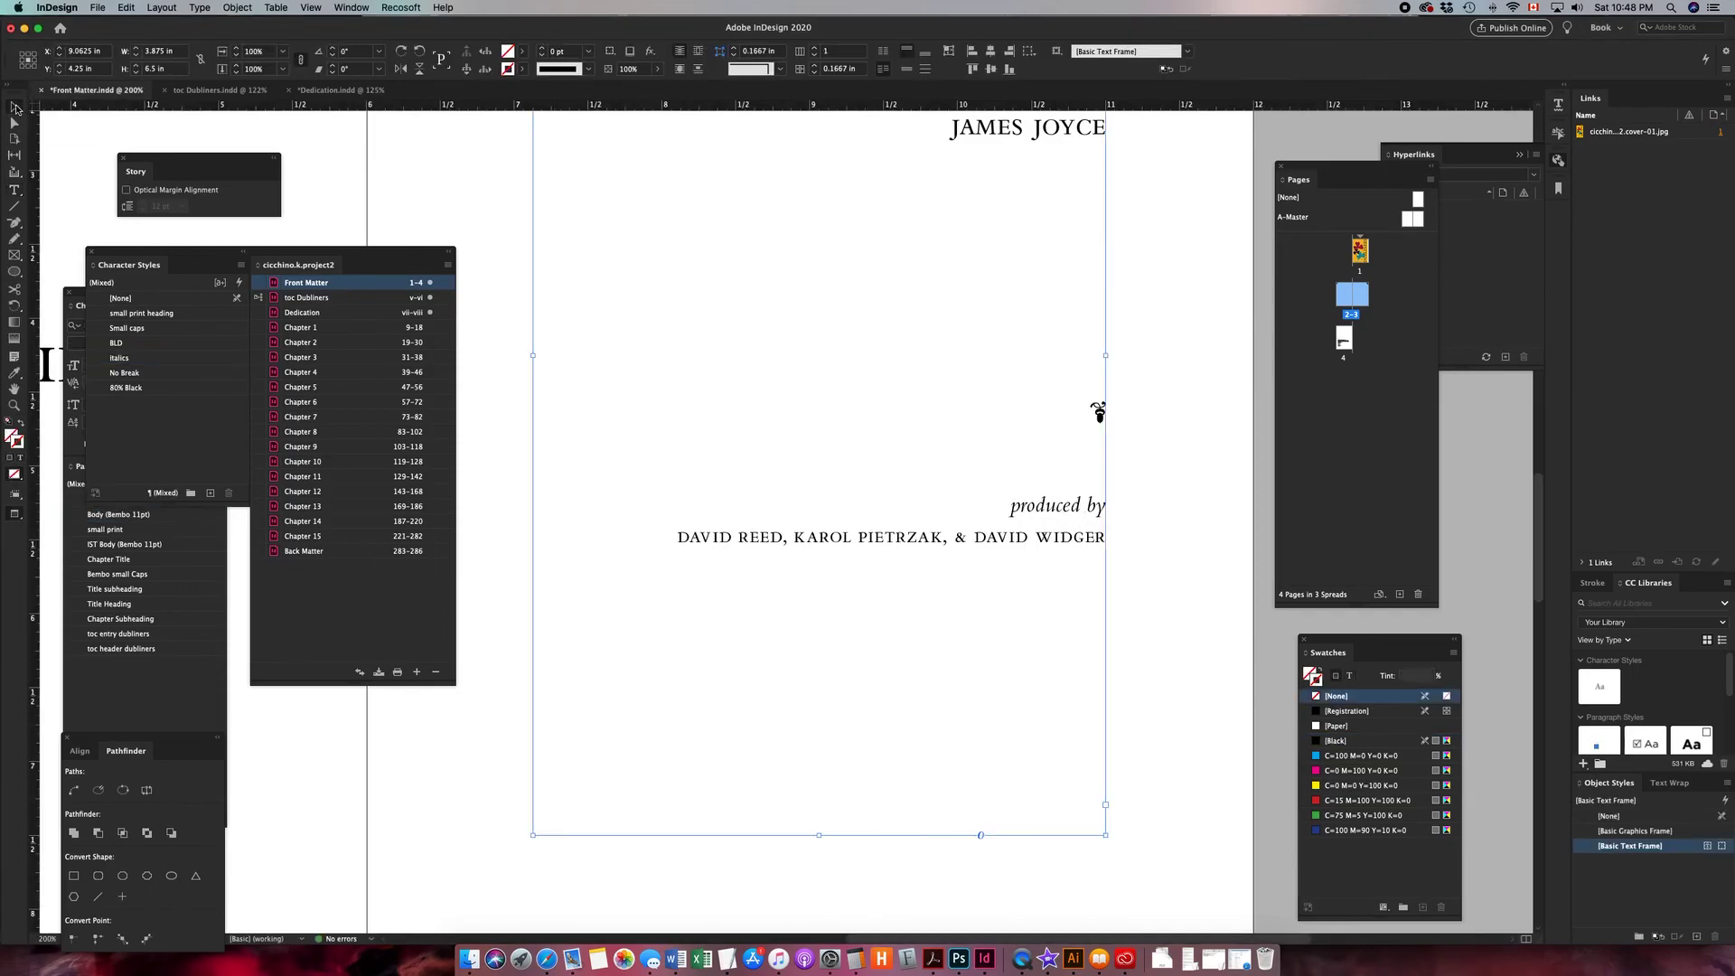
{"action": "key", "text": "super+minus"}
{"action": "key", "text": "super+minus"}
{"action": "left_click", "coordinate": [699, 191]}
{"action": "left_click_drag", "start_coordinate": [612, 232], "coordinate": [1070, 315]}
{"action": "left_click_drag", "start_coordinate": [914, 334], "coordinate": [699, 351]}
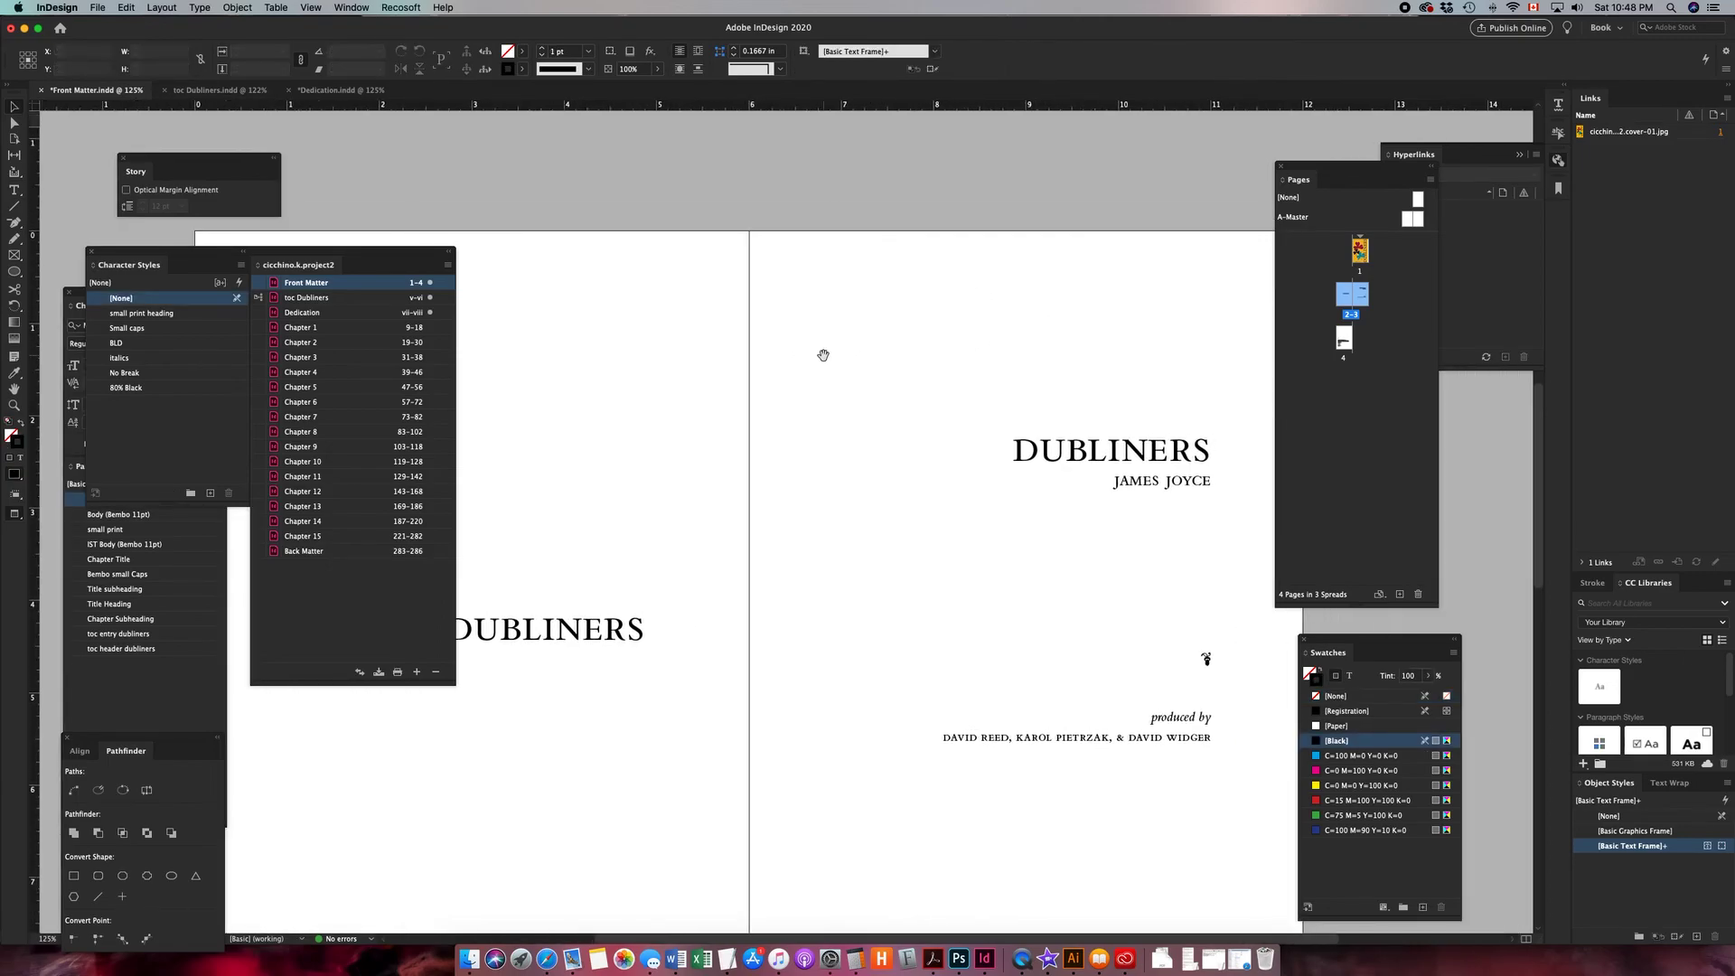
{"action": "left_click", "coordinate": [447, 265]}
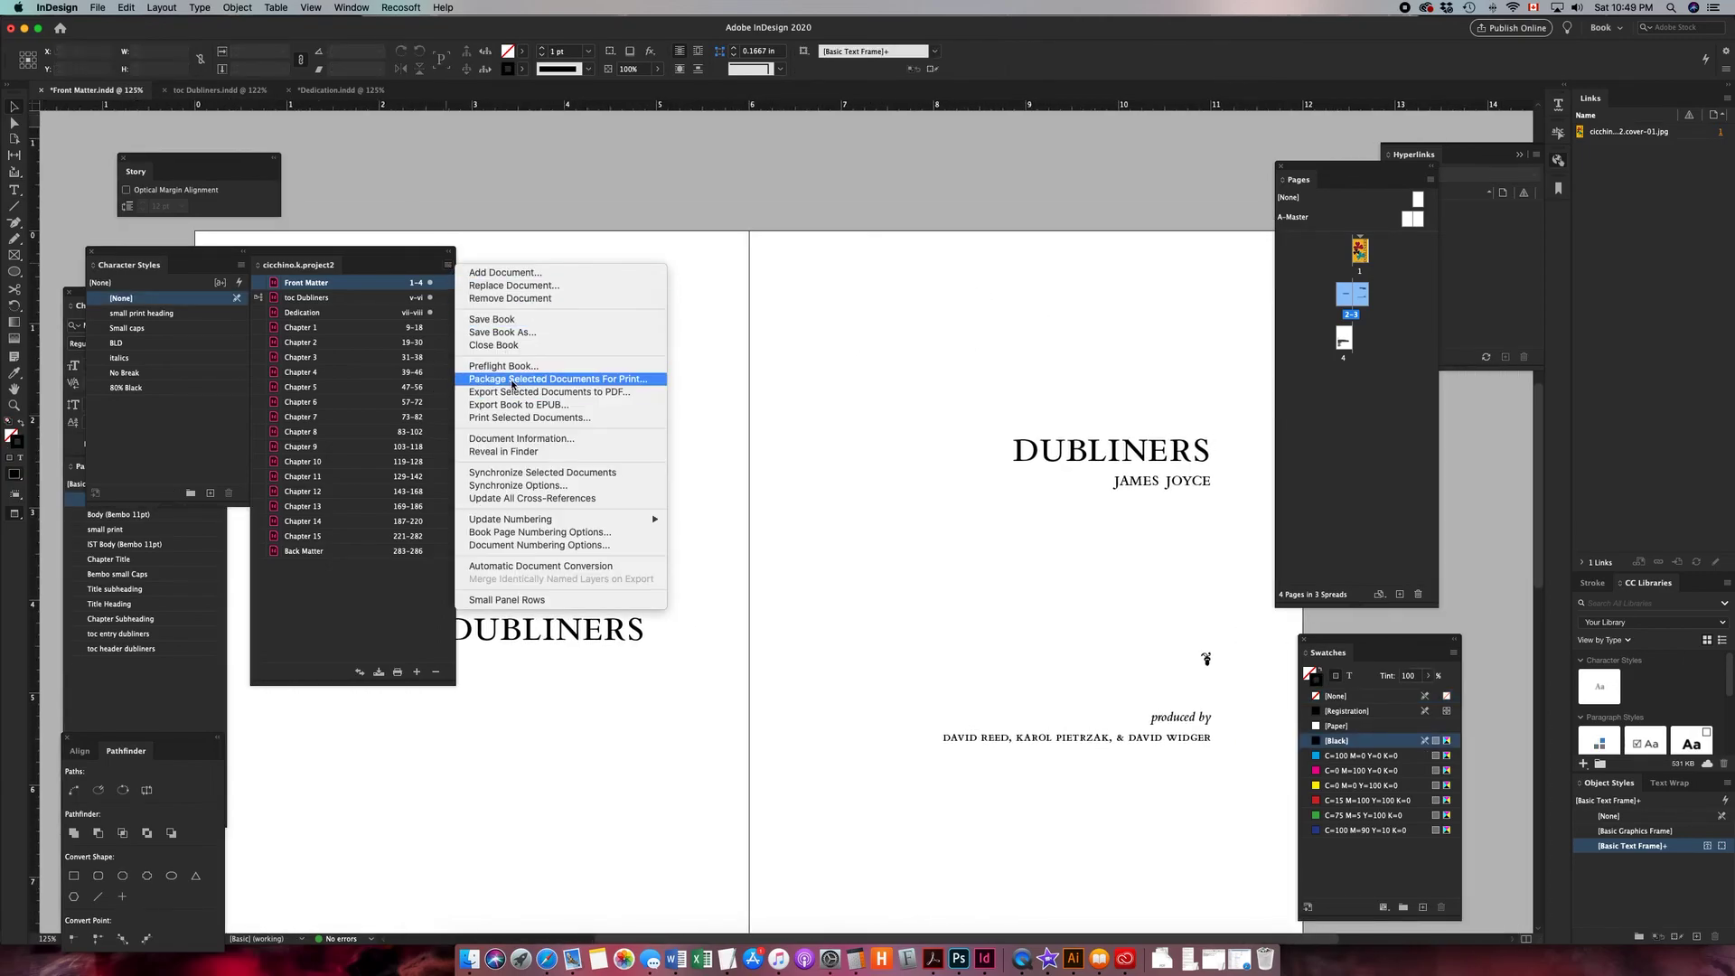
{"action": "left_click", "coordinate": [508, 406]}
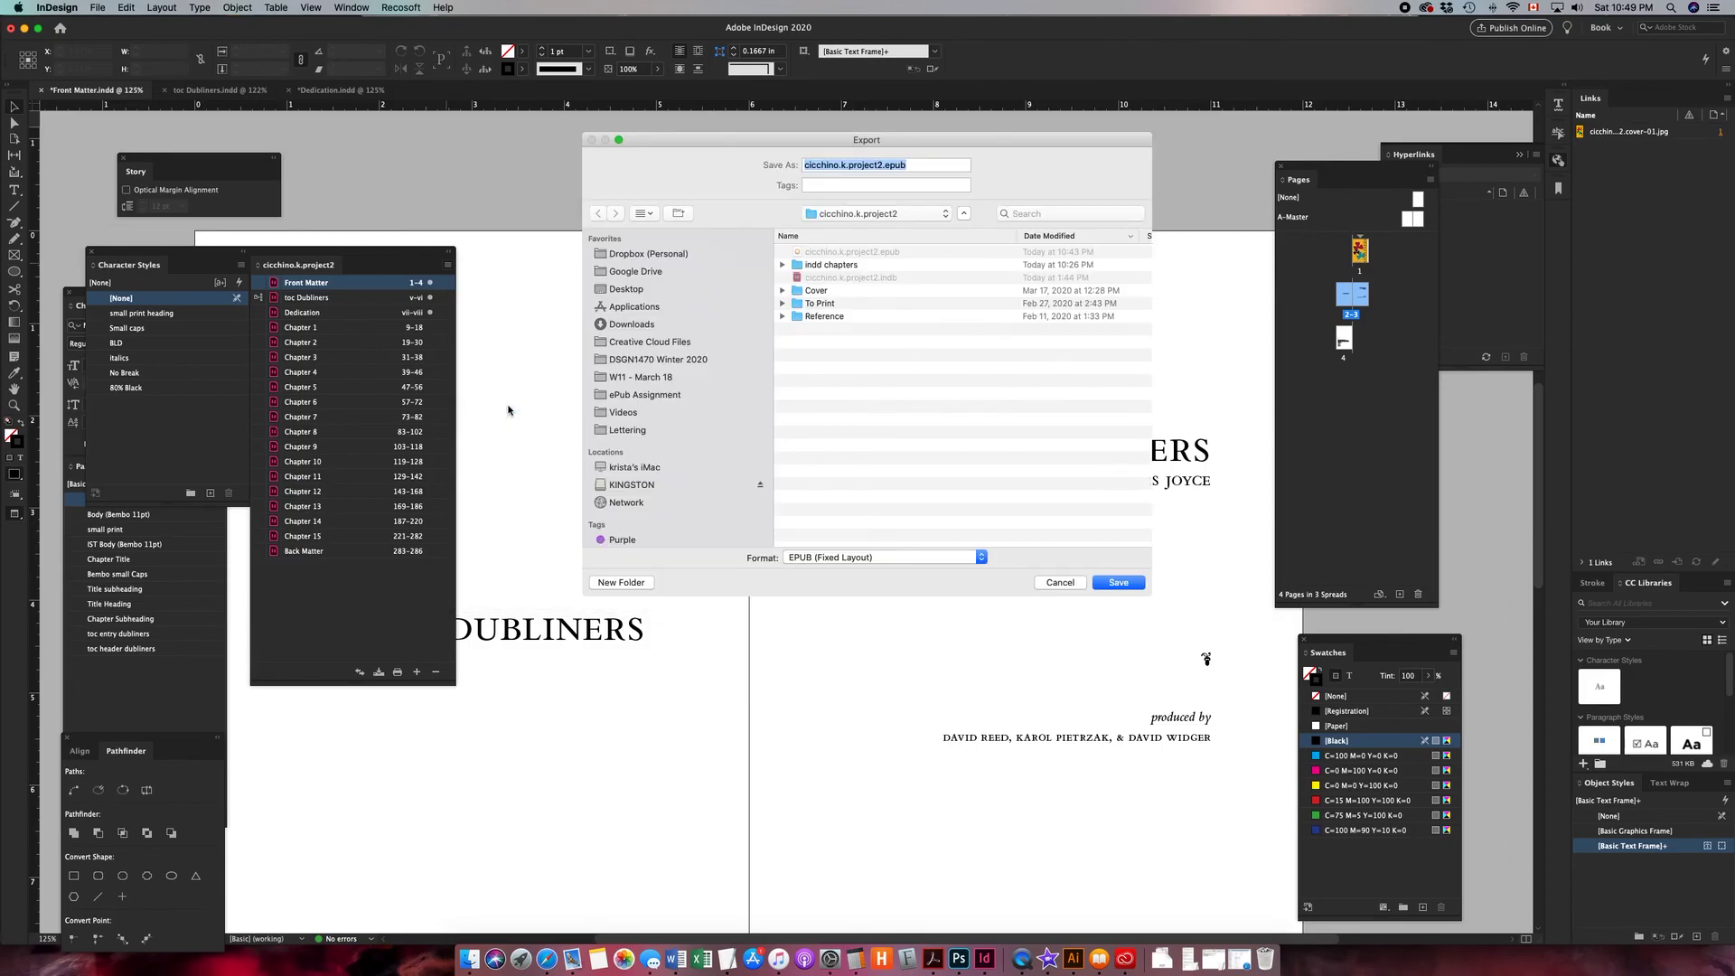
{"action": "left_click", "coordinate": [929, 558]}
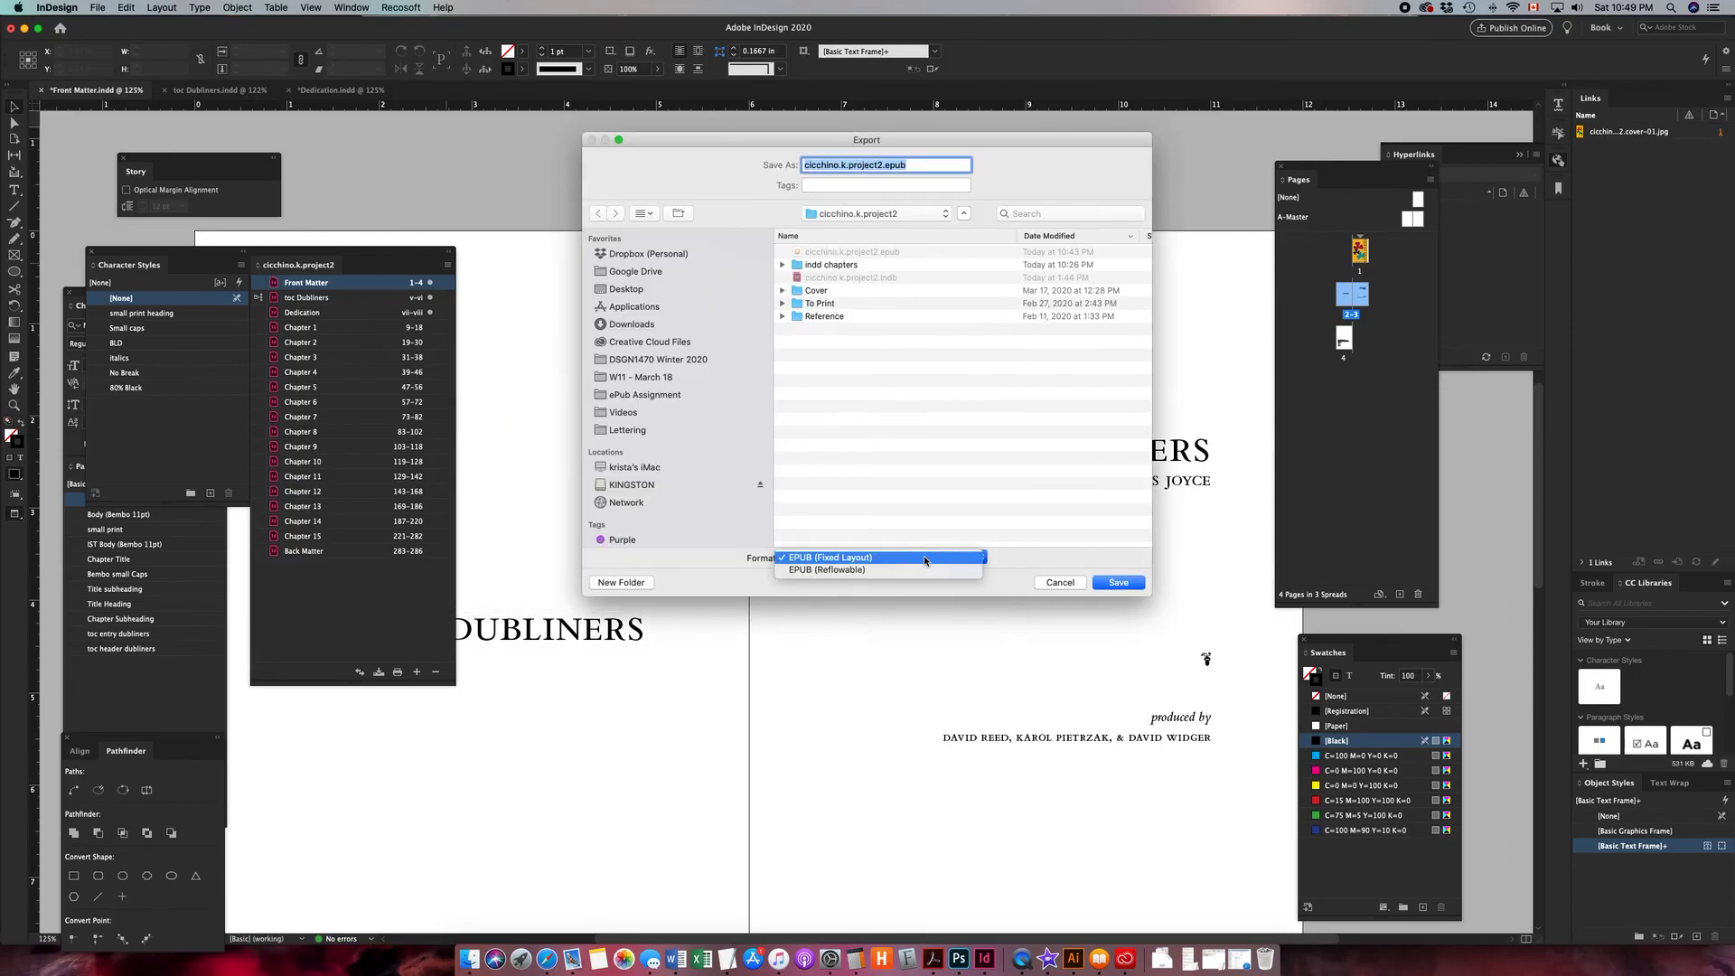
{"action": "left_click", "coordinate": [915, 569]}
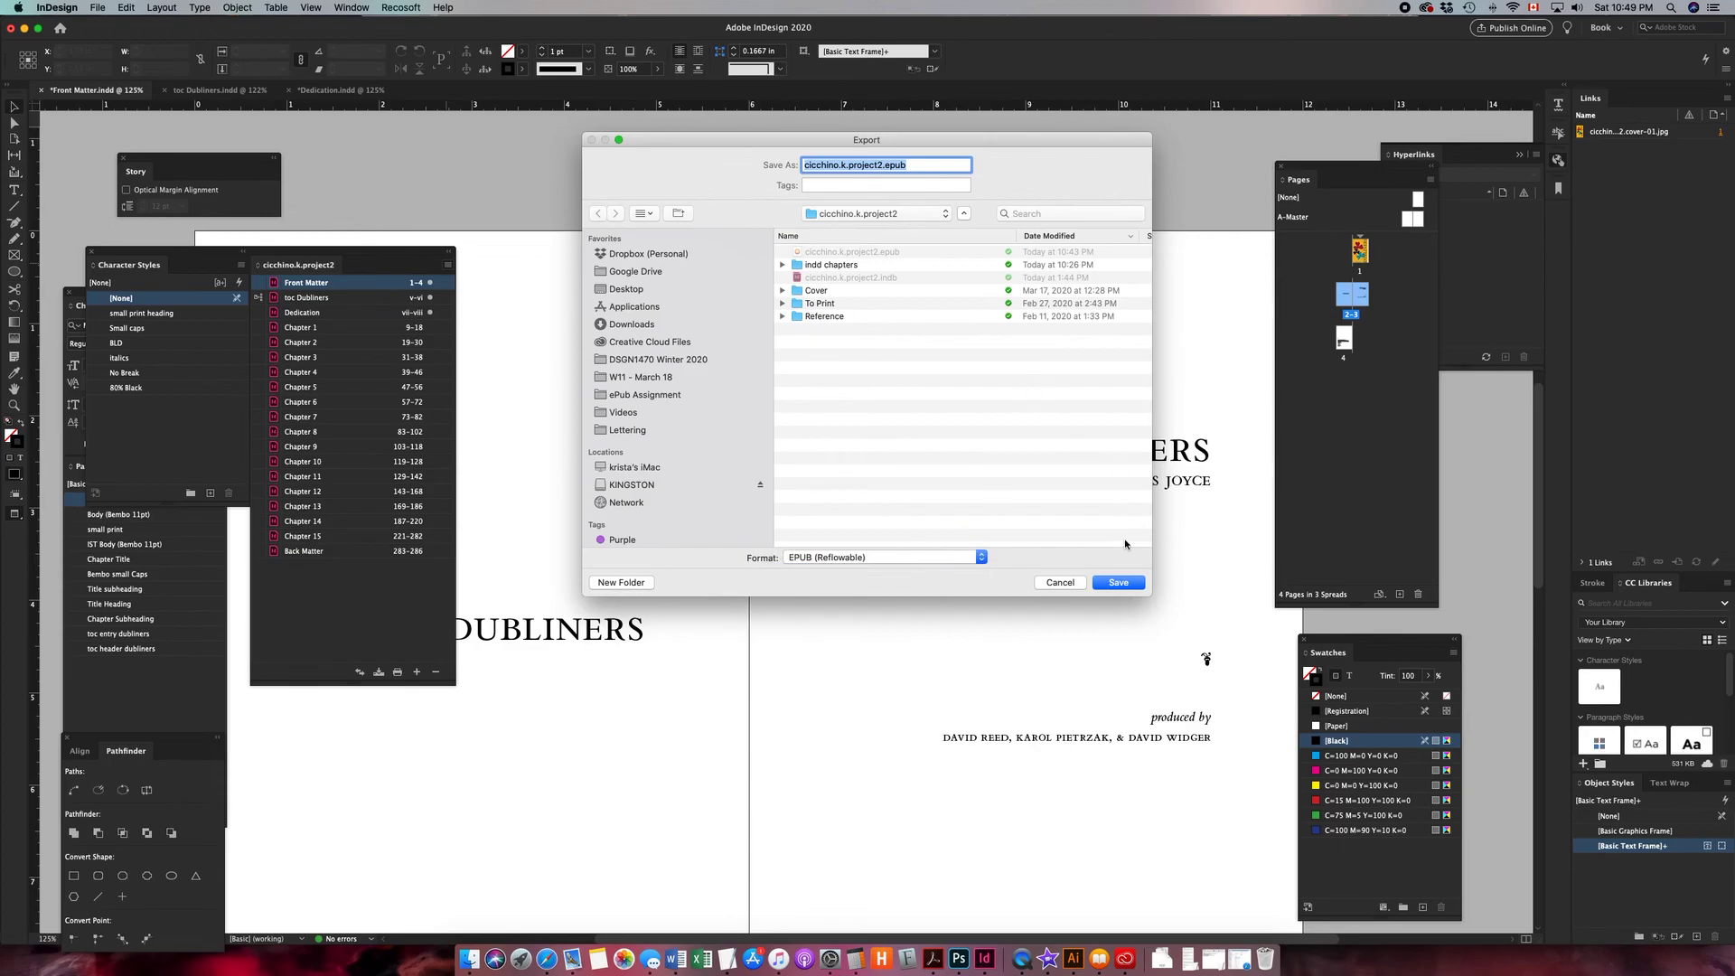
- Save over the existing cicchino.k.project2.epub file and accept the reflowable layout export options
{"action": "left_click", "coordinate": [1120, 583]}
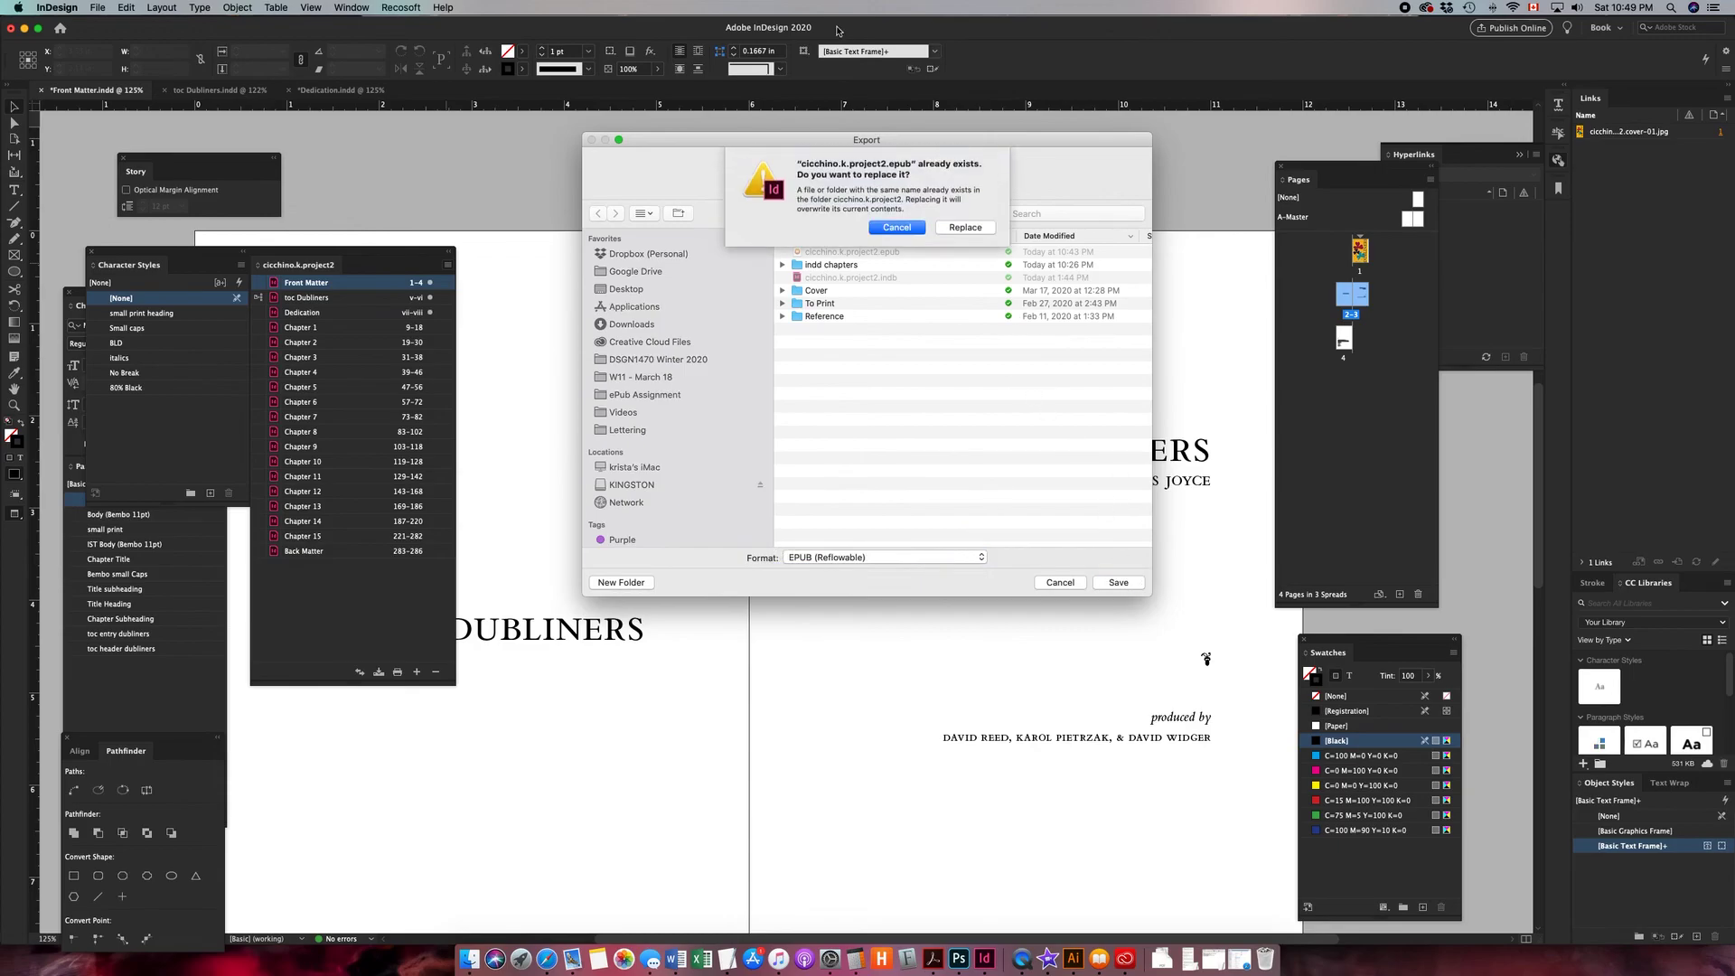
{"action": "left_click", "coordinate": [964, 228]}
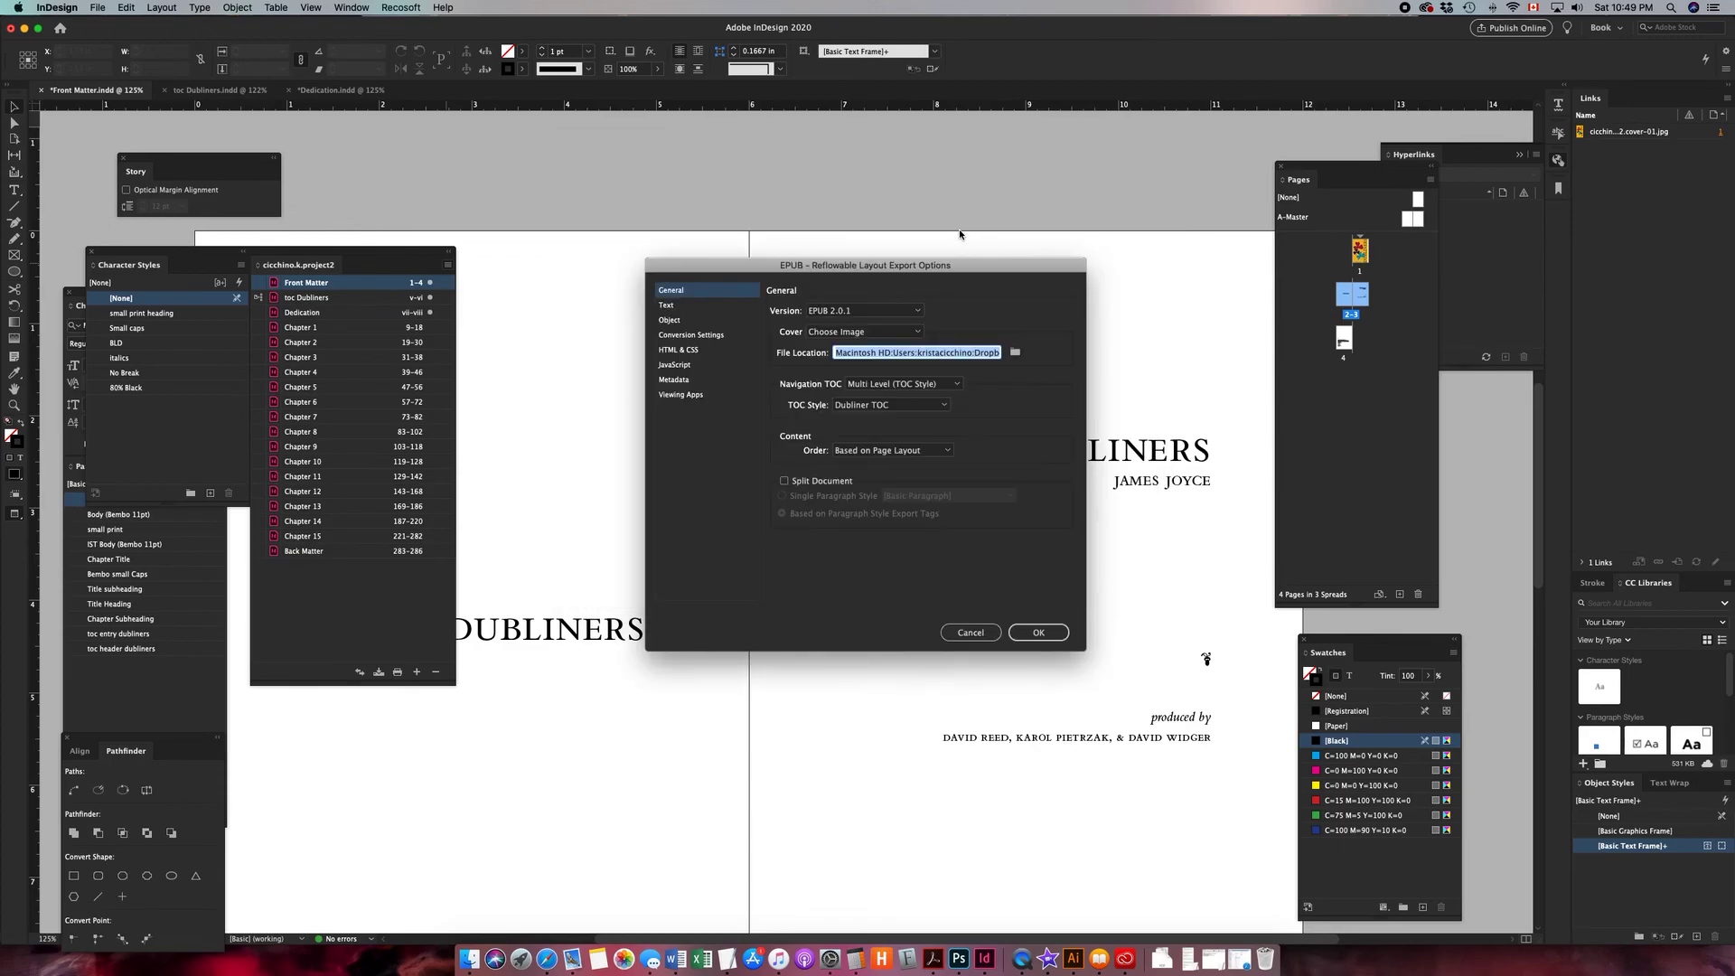
{"action": "left_click", "coordinate": [1051, 633]}
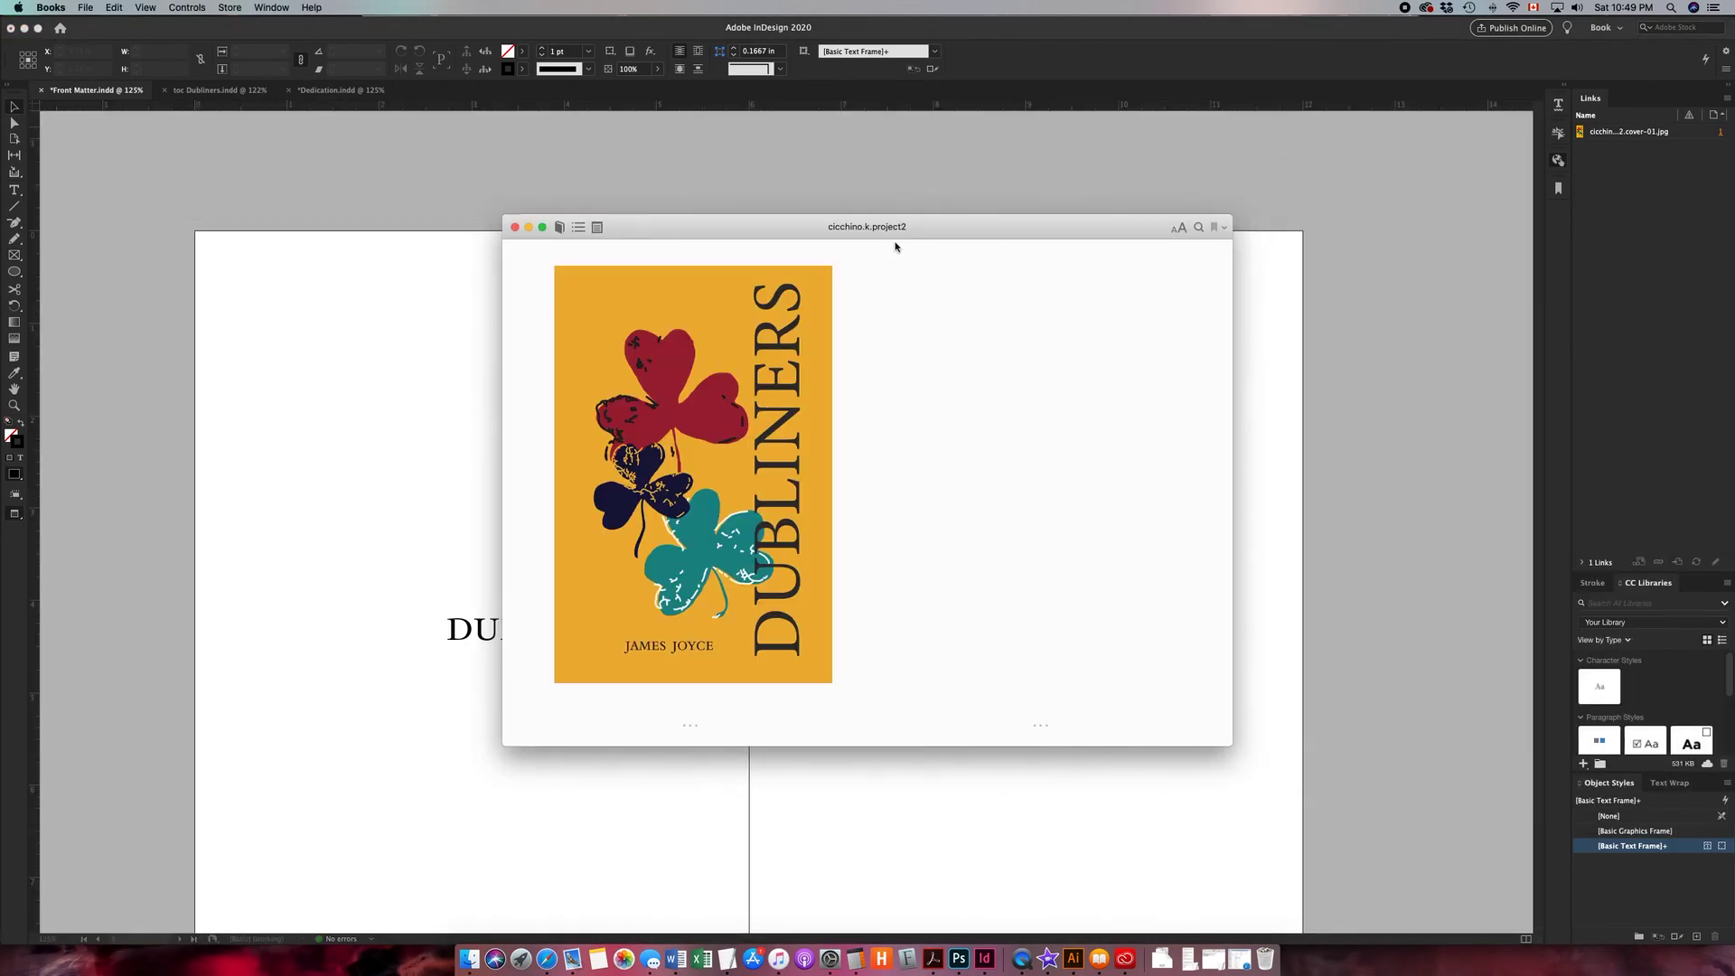
- Examine the exported EPUB in the Books reader, enlarging its window and checking the font display options
{"action": "left_click_drag", "start_coordinate": [941, 232], "coordinate": [686, 86]}
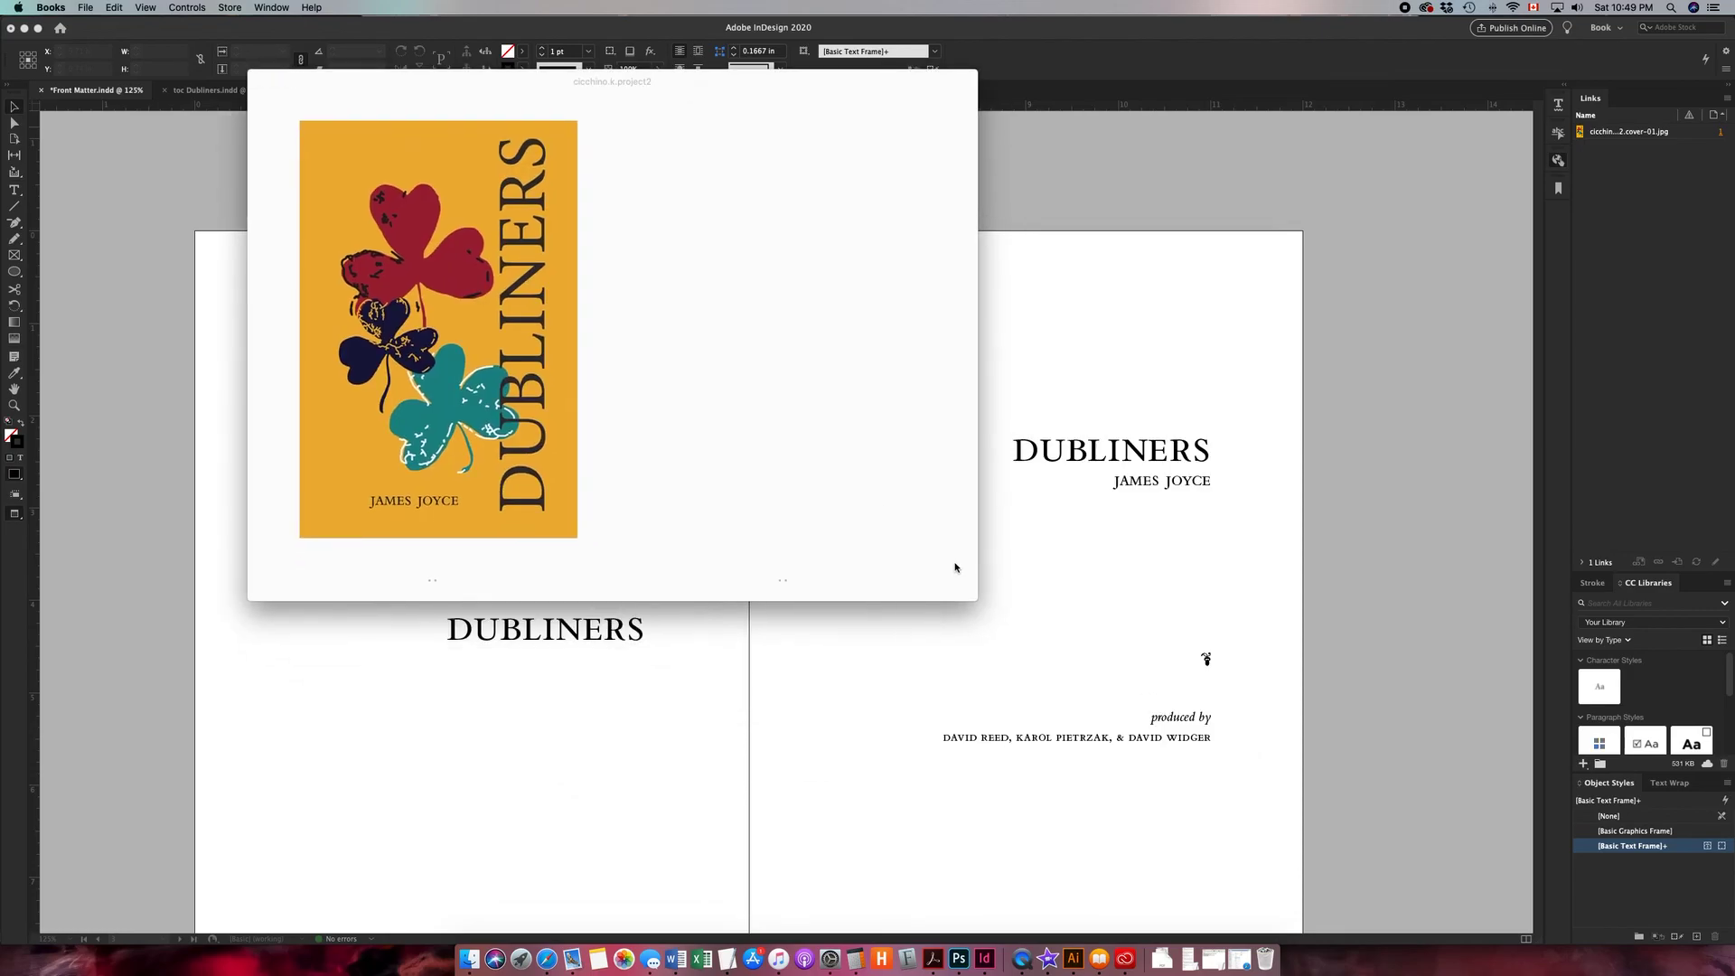
{"action": "left_click_drag", "start_coordinate": [971, 598], "coordinate": [1351, 901]}
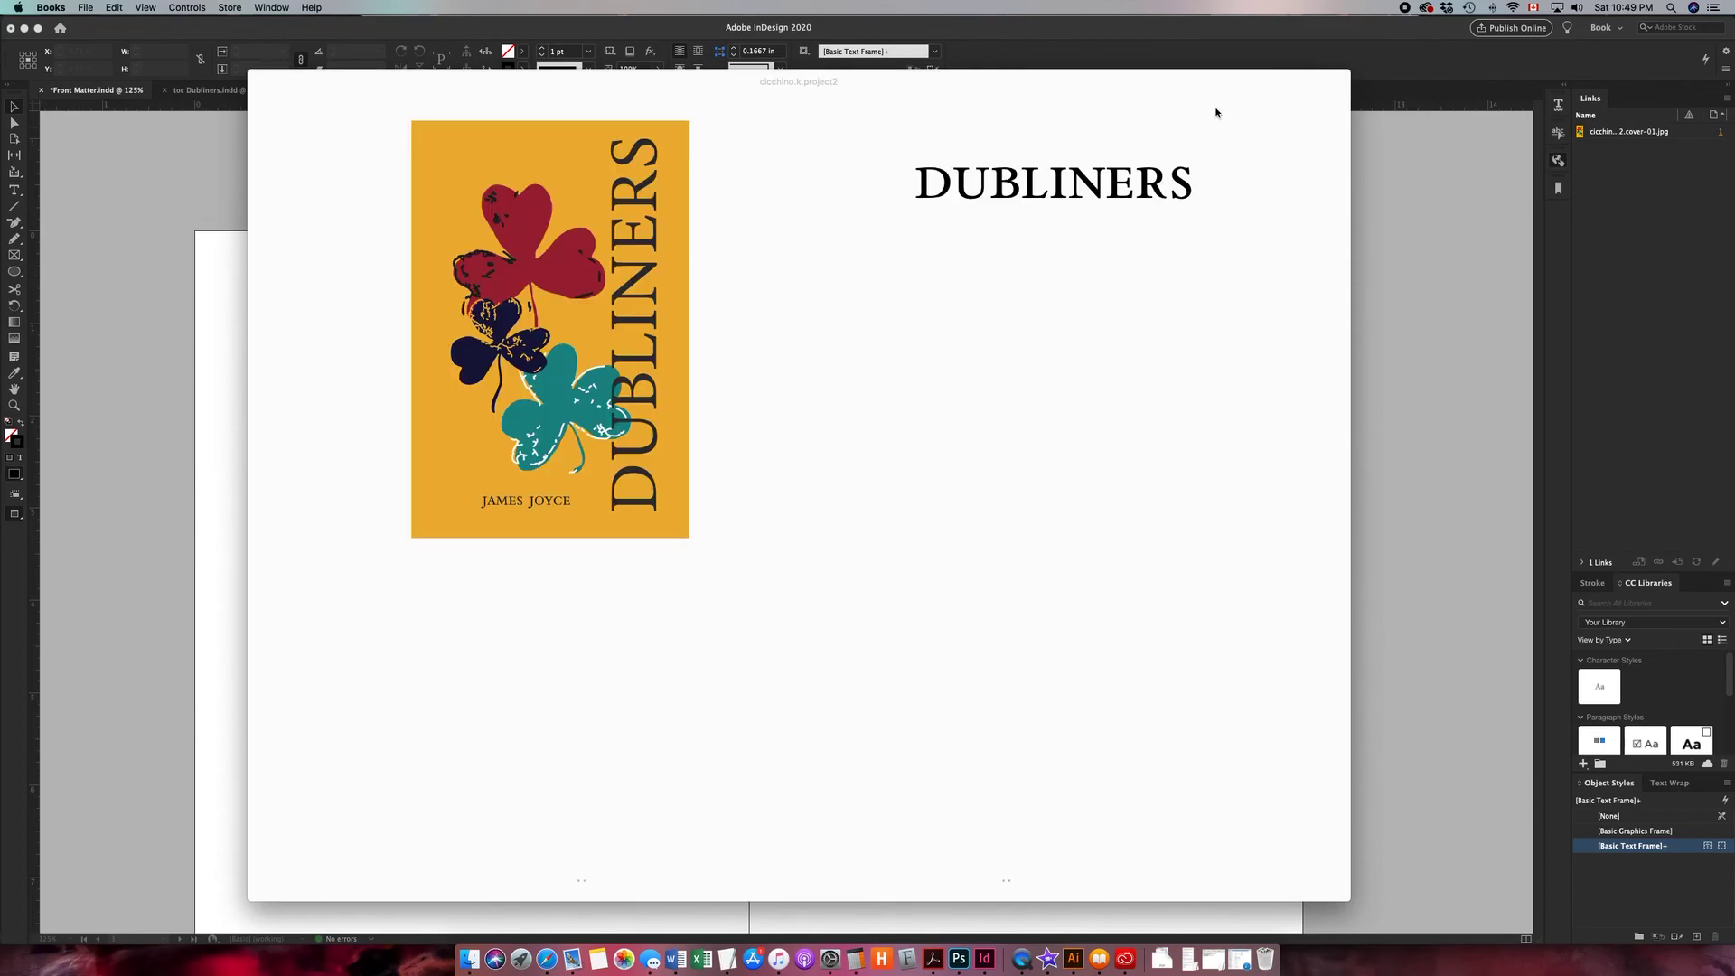
{"action": "left_click", "coordinate": [1297, 82]}
{"action": "left_click", "coordinate": [1261, 116]}
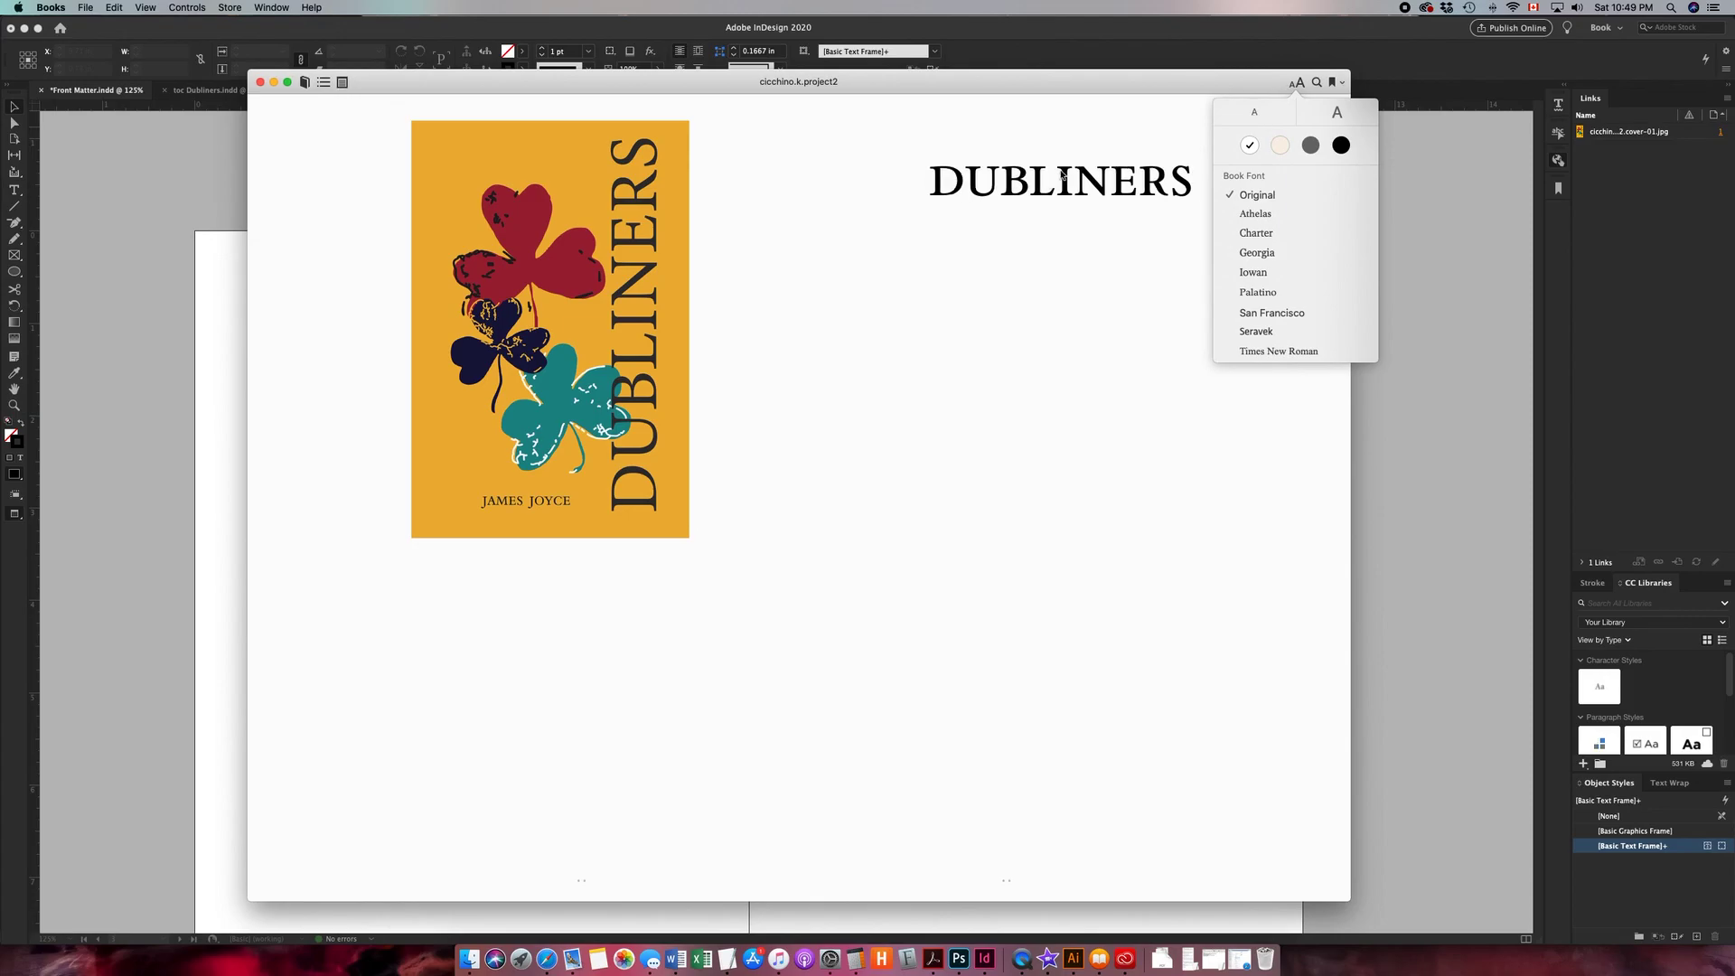
{"action": "scroll", "coordinate": [1022, 247], "scroll_direction": "right", "scroll_amount": 1}
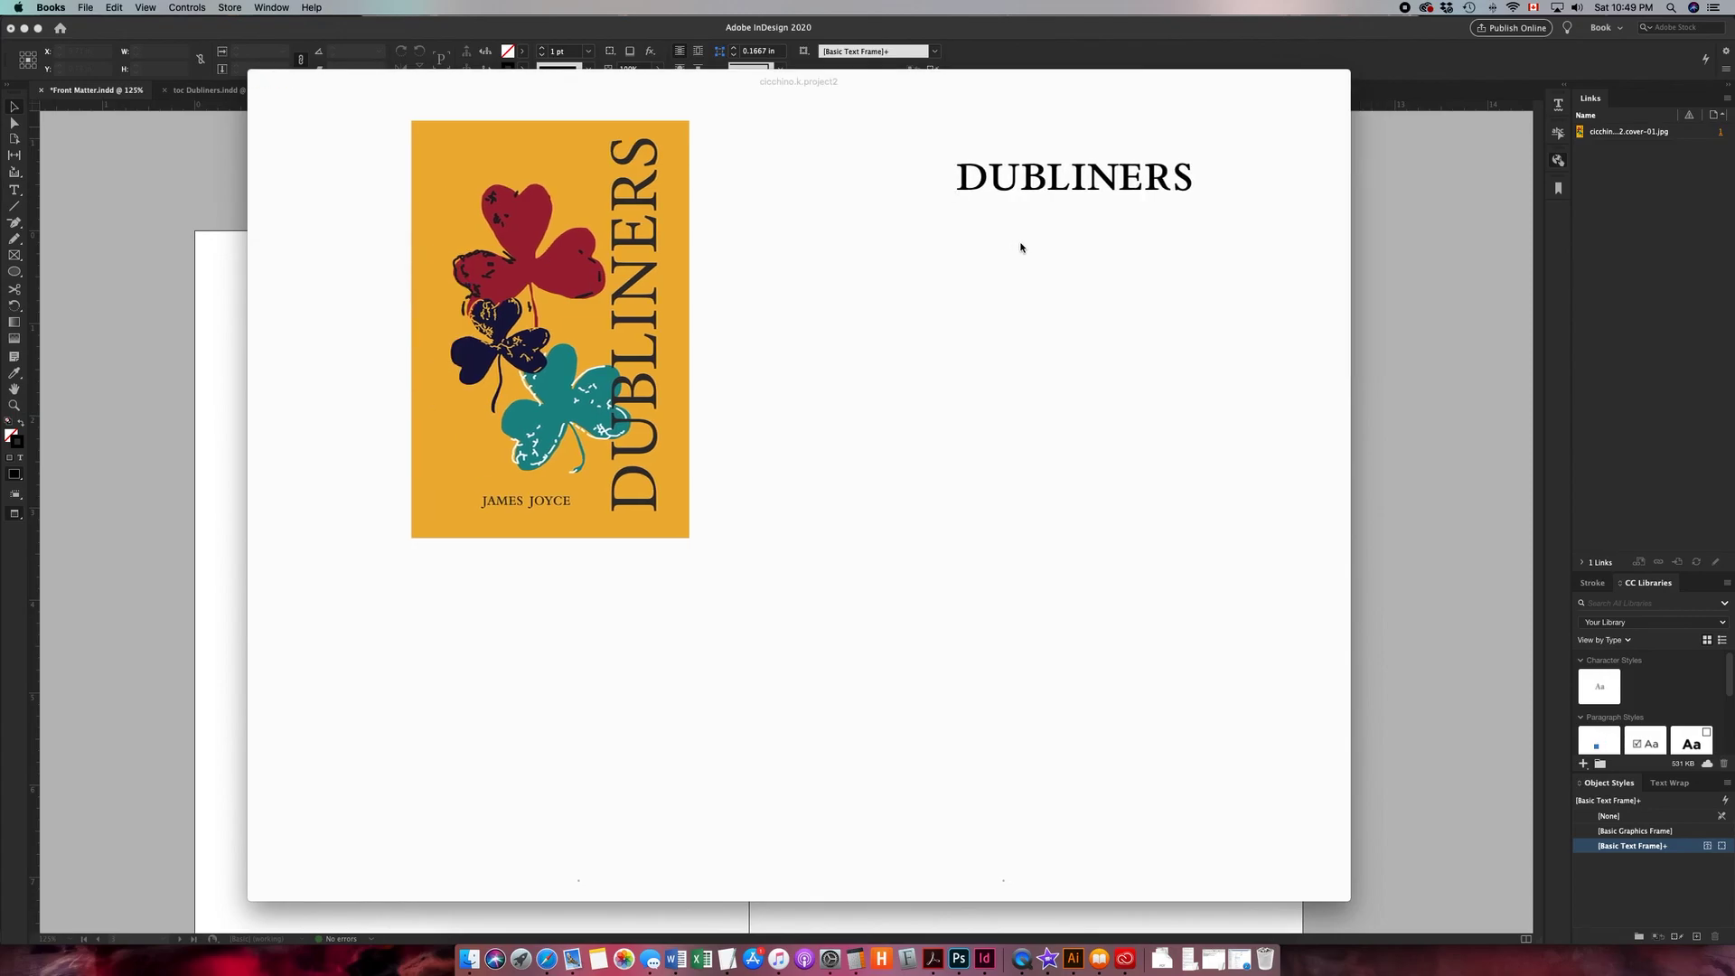